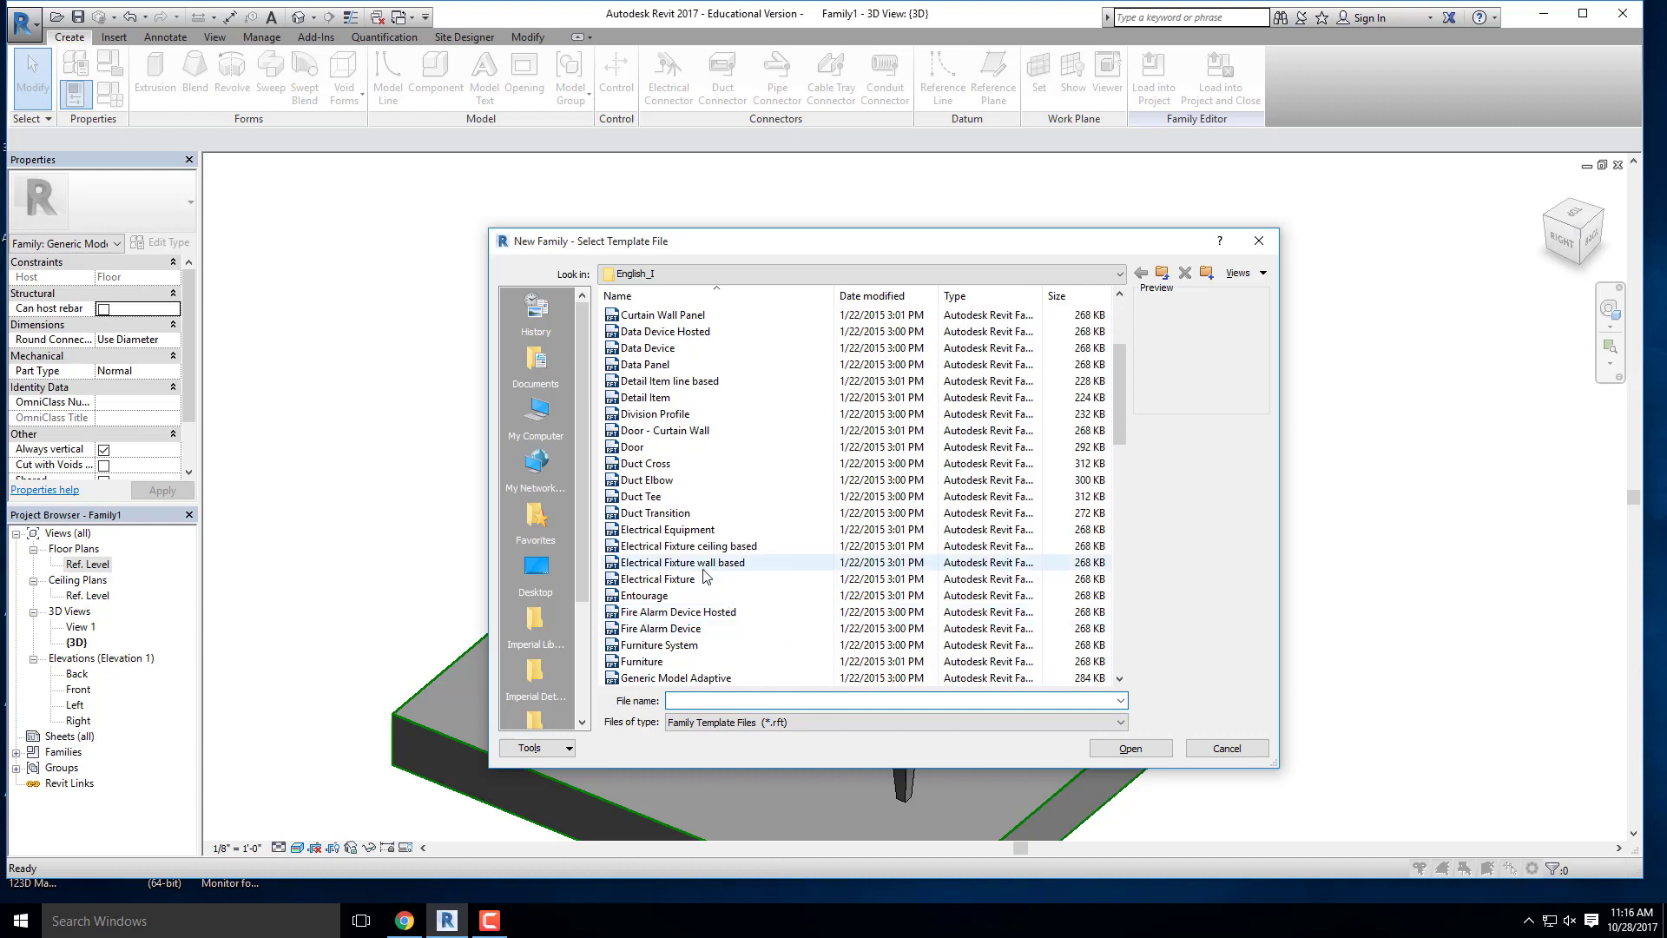
Step: Create a new family from the Furniture template
left_click(738, 661)
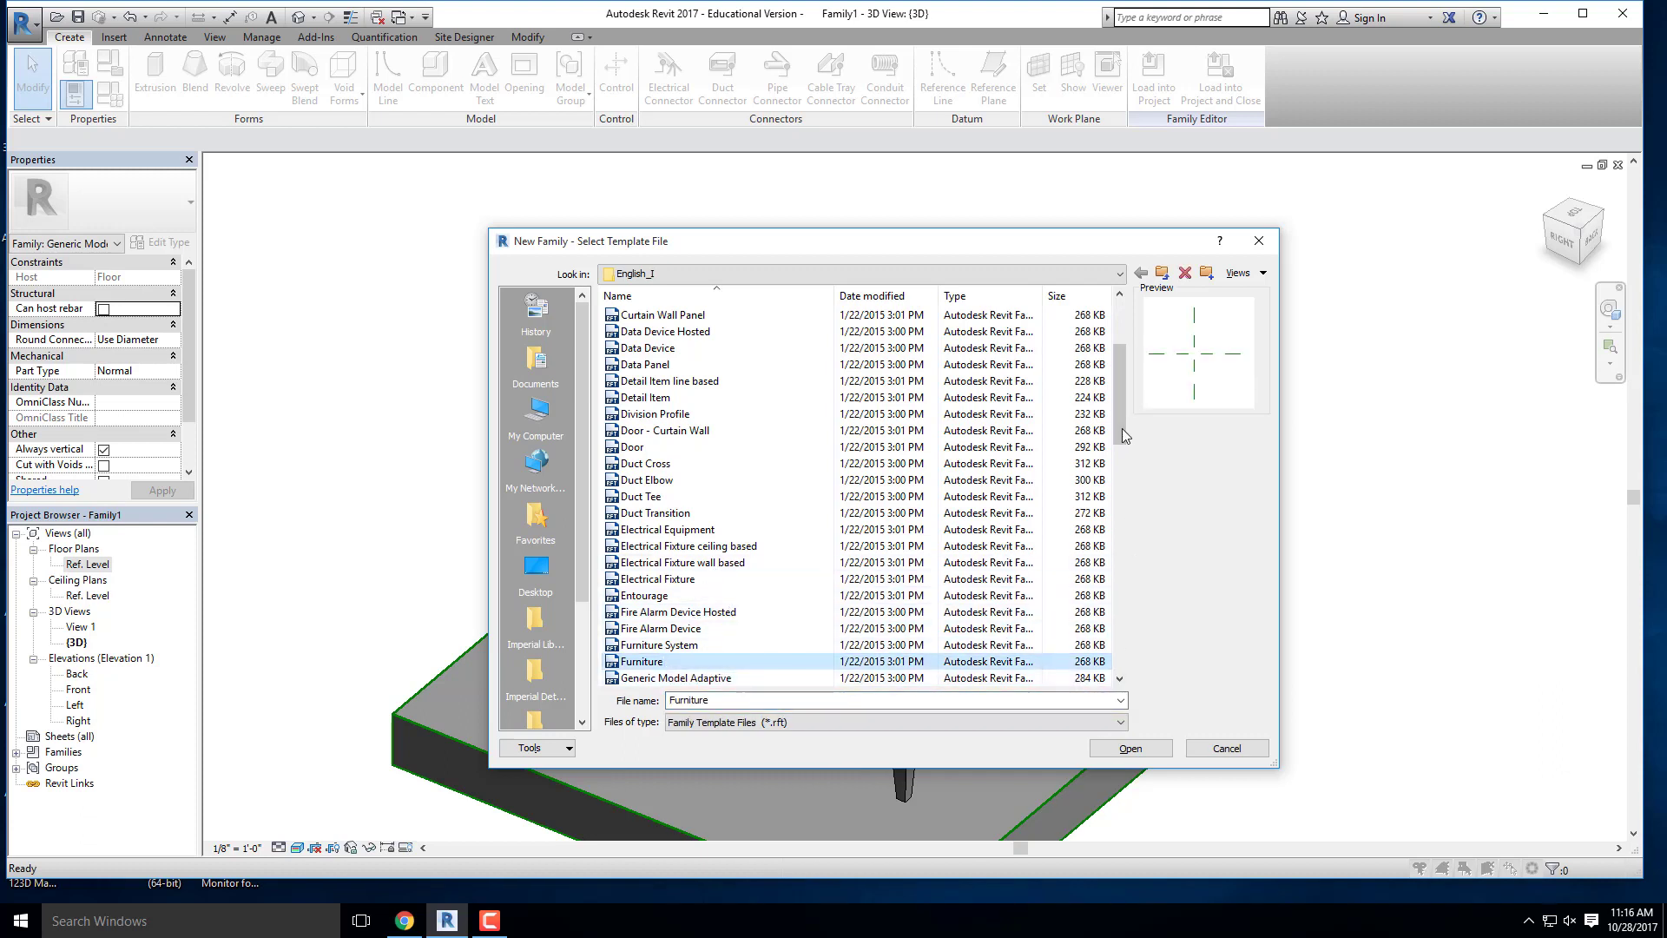
left_click_drag(1122, 429, 1121, 487)
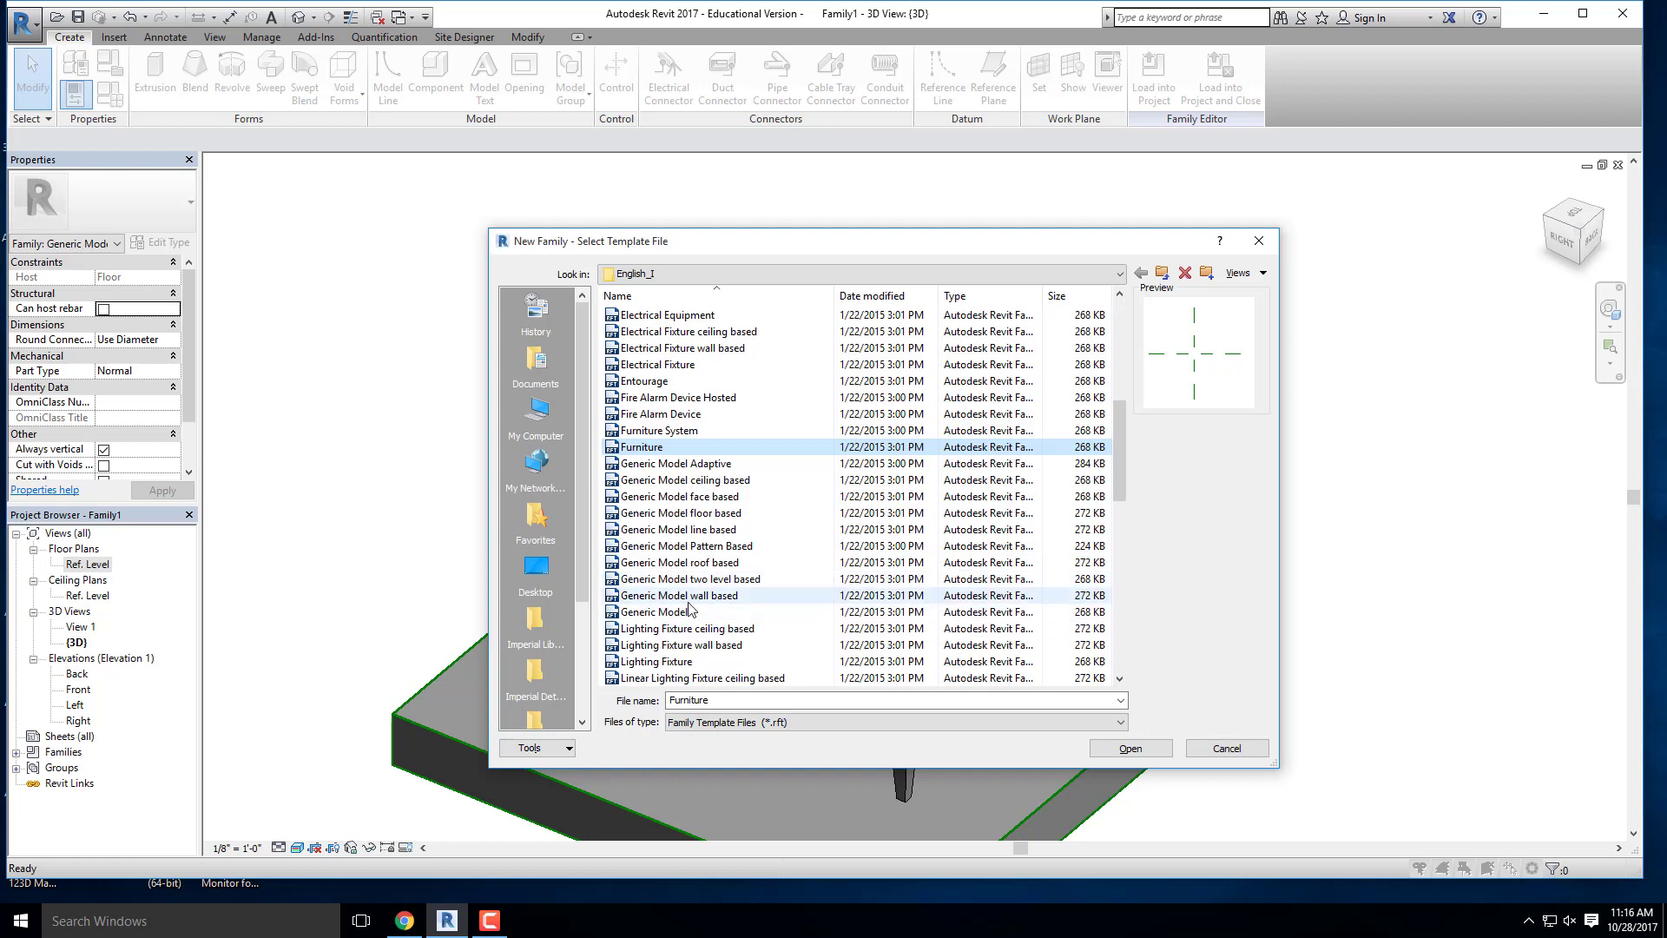
left_click(1145, 753)
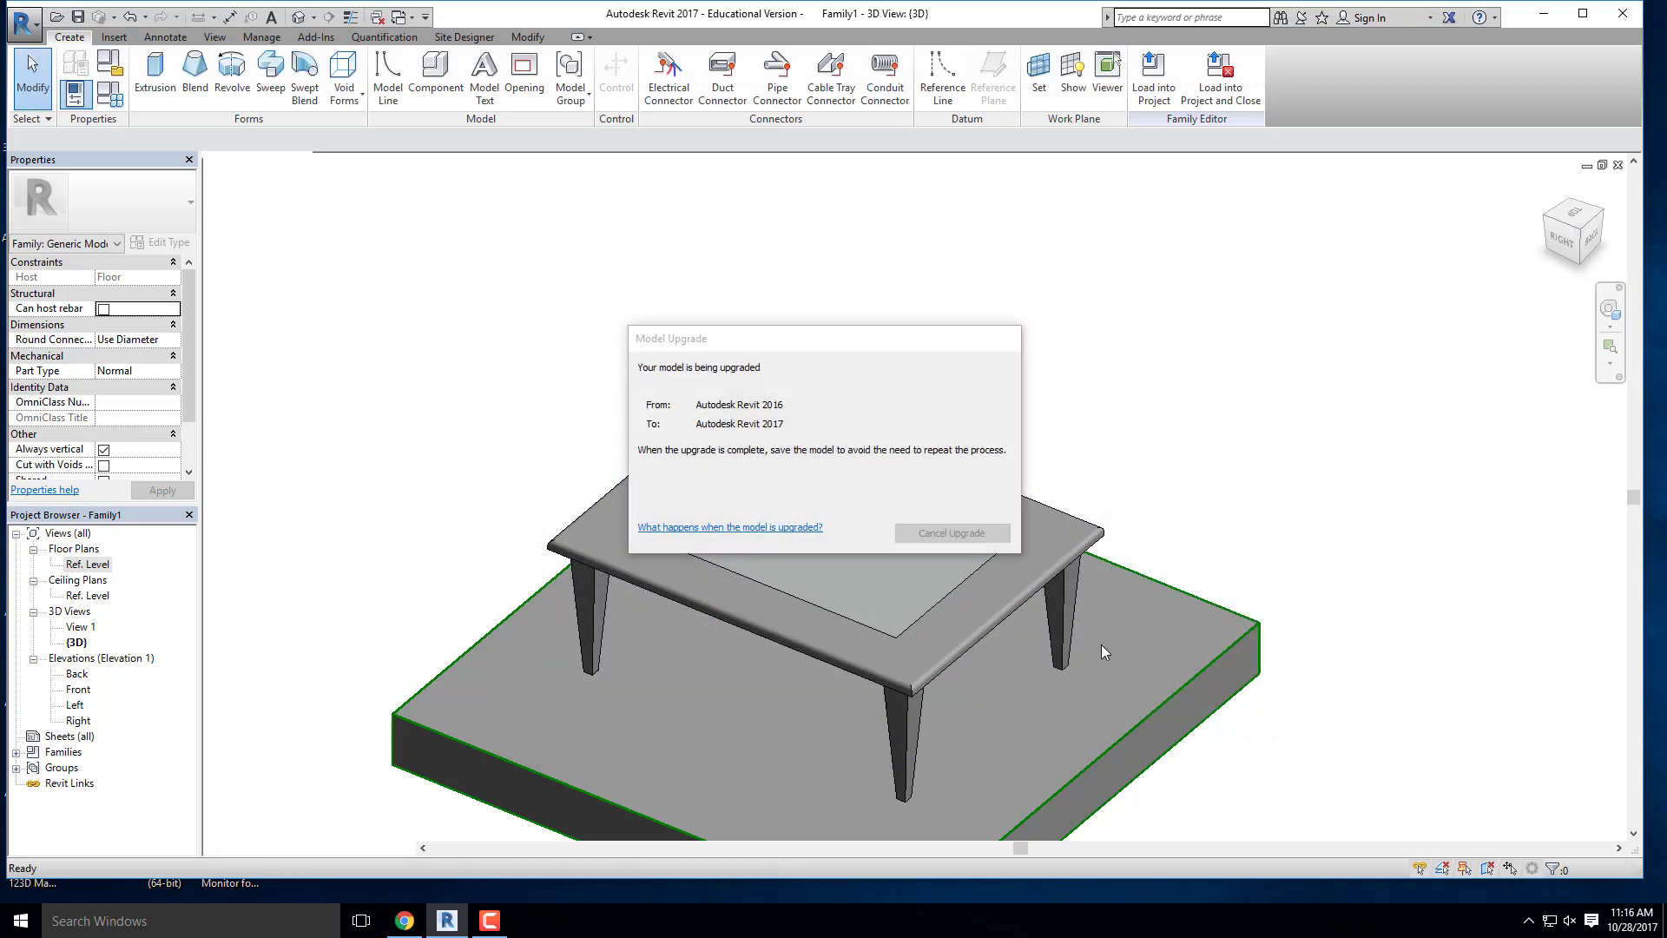
middle_click_drag(955, 522, 819, 528)
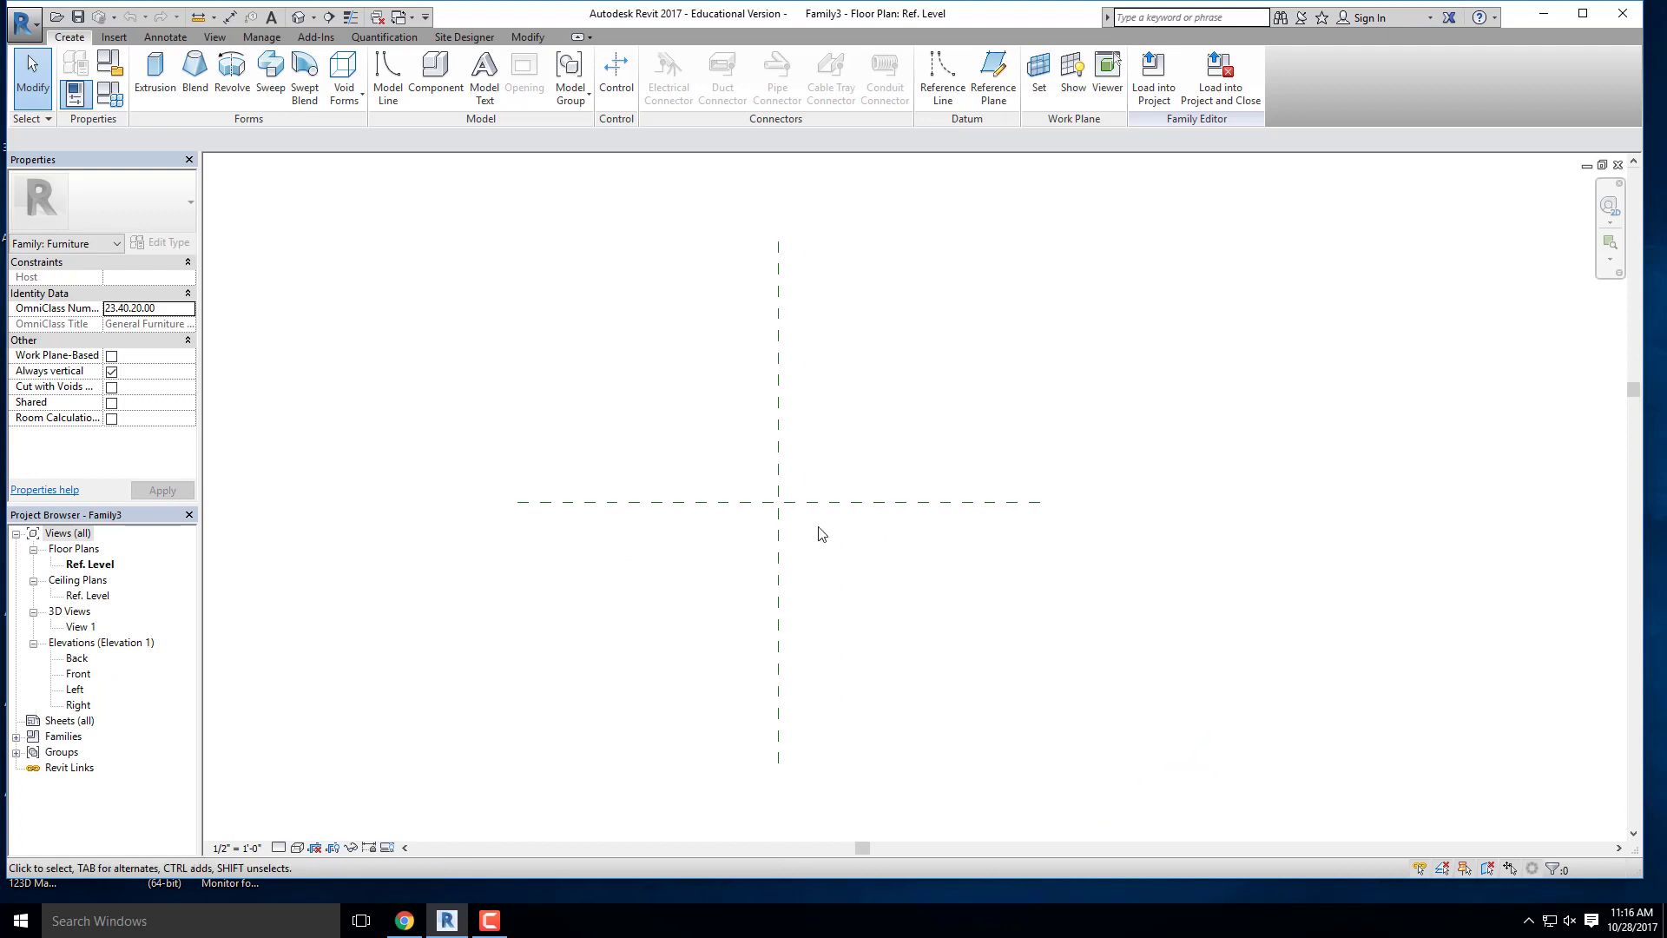
scroll(778, 510, "up", 2)
scroll(906, 635, "down", 1)
scroll(755, 513, "up", 2)
middle_click_drag(897, 594, 802, 632)
Step: Switch to Chrome and examine the Critical Thinking Exercise 9 instructions and the dimensioned chair image
left_click(410, 928)
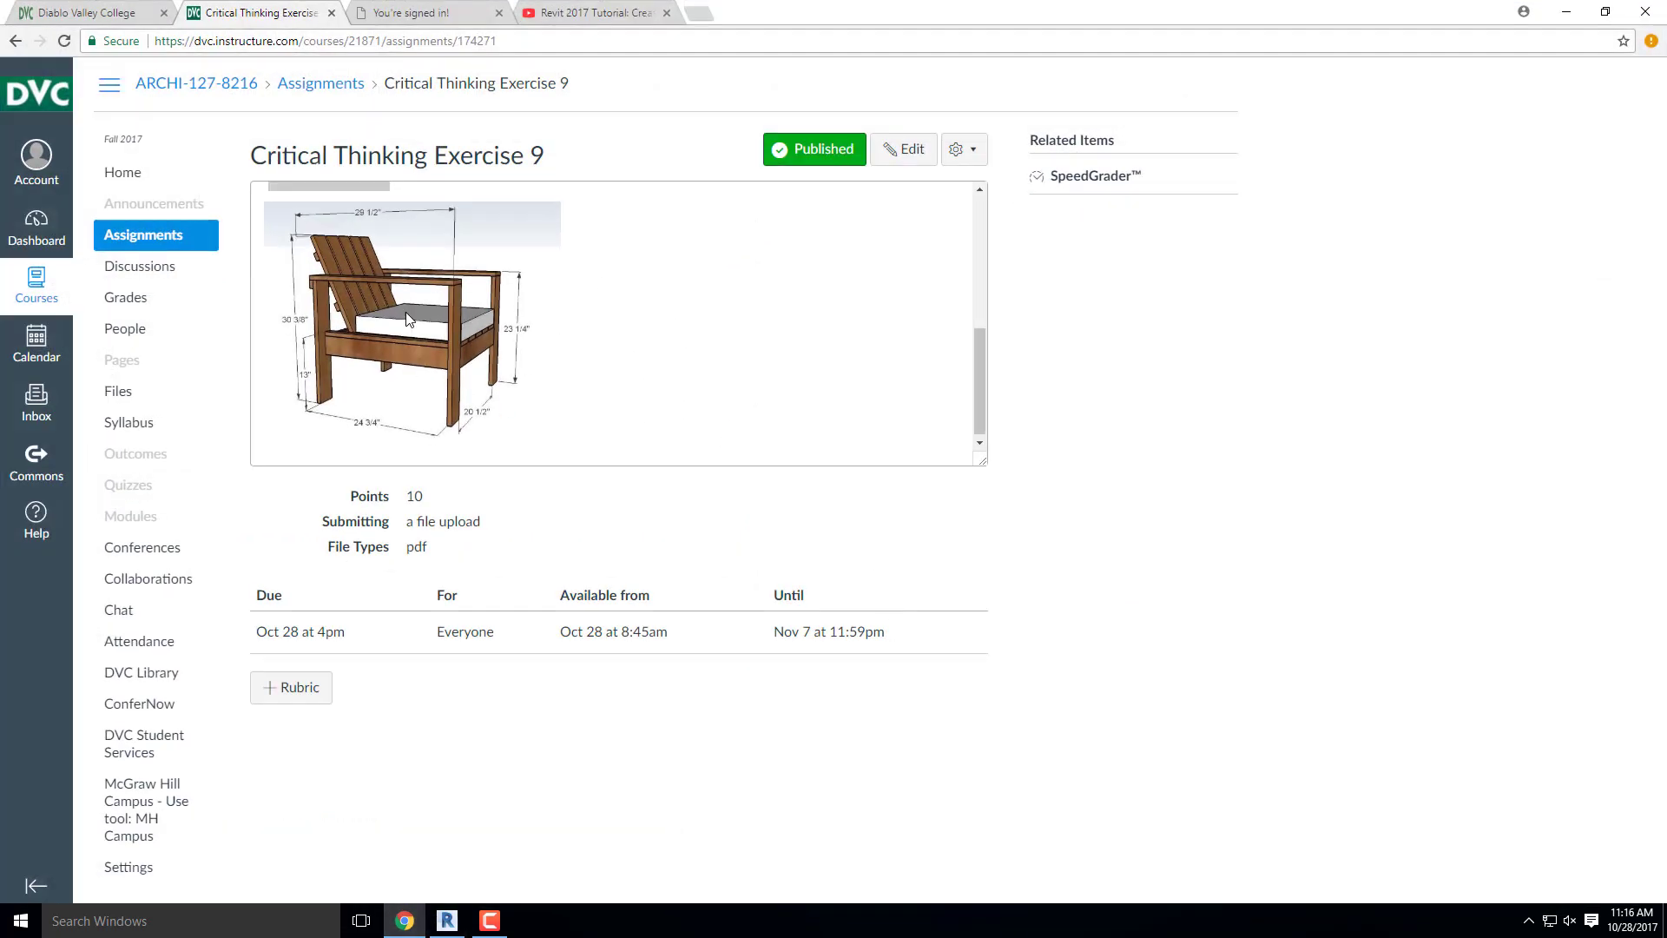
scroll(408, 318, "up", 1)
scroll(418, 327, "down", 1)
left_click(65, 44)
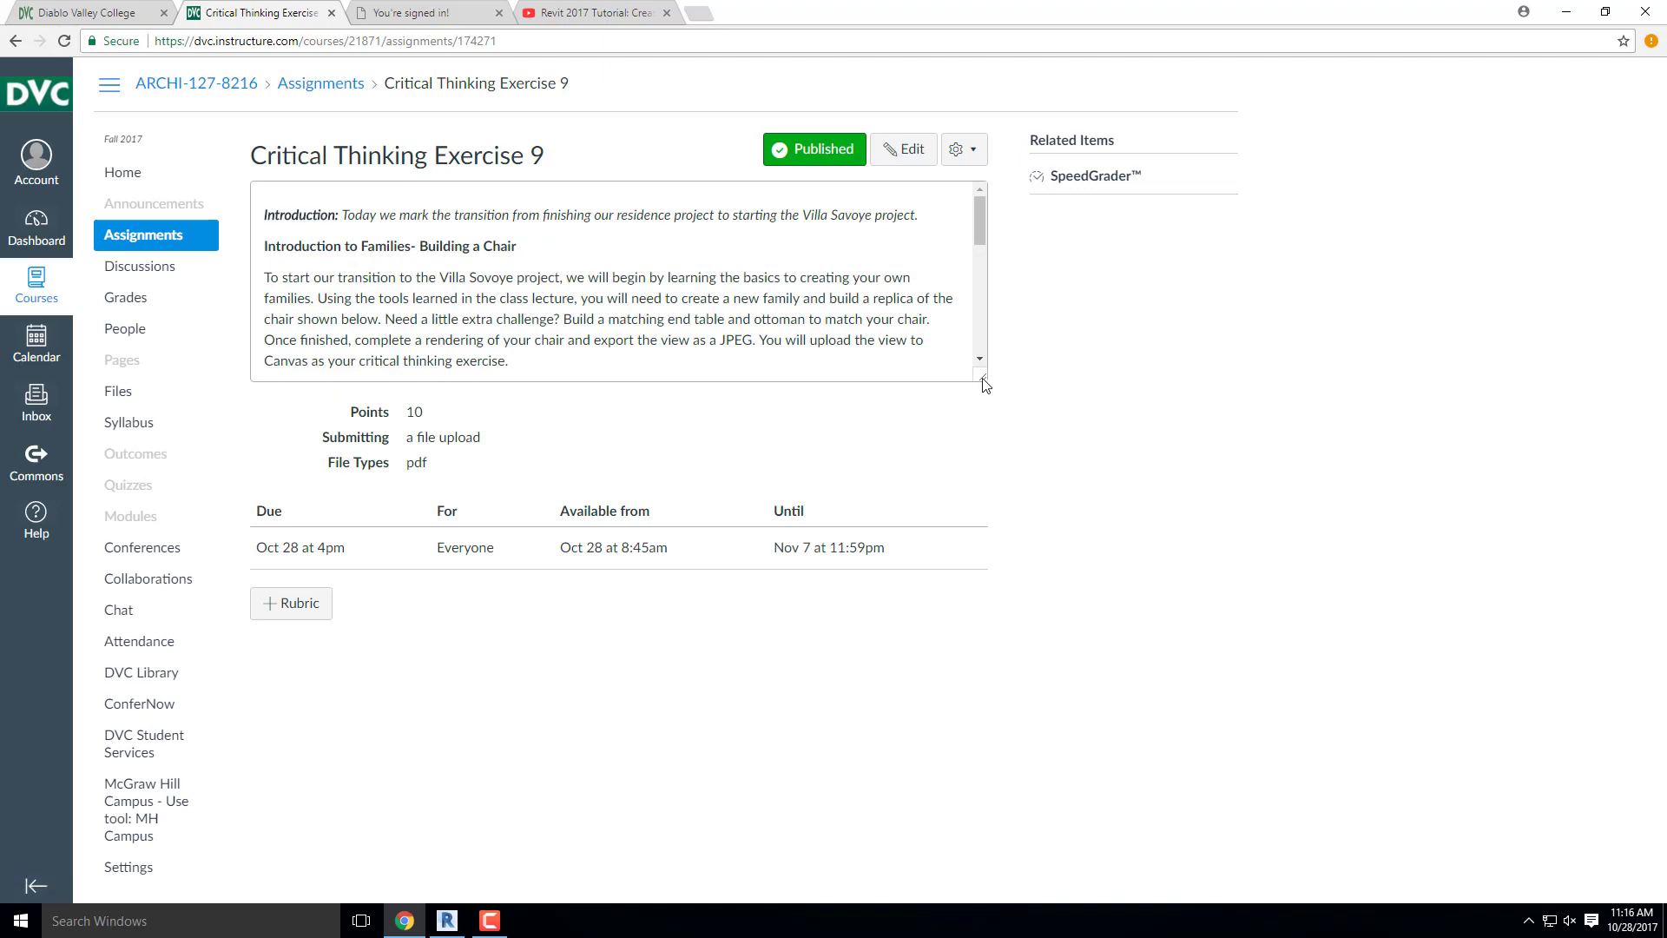
scroll(681, 445, "down", 3)
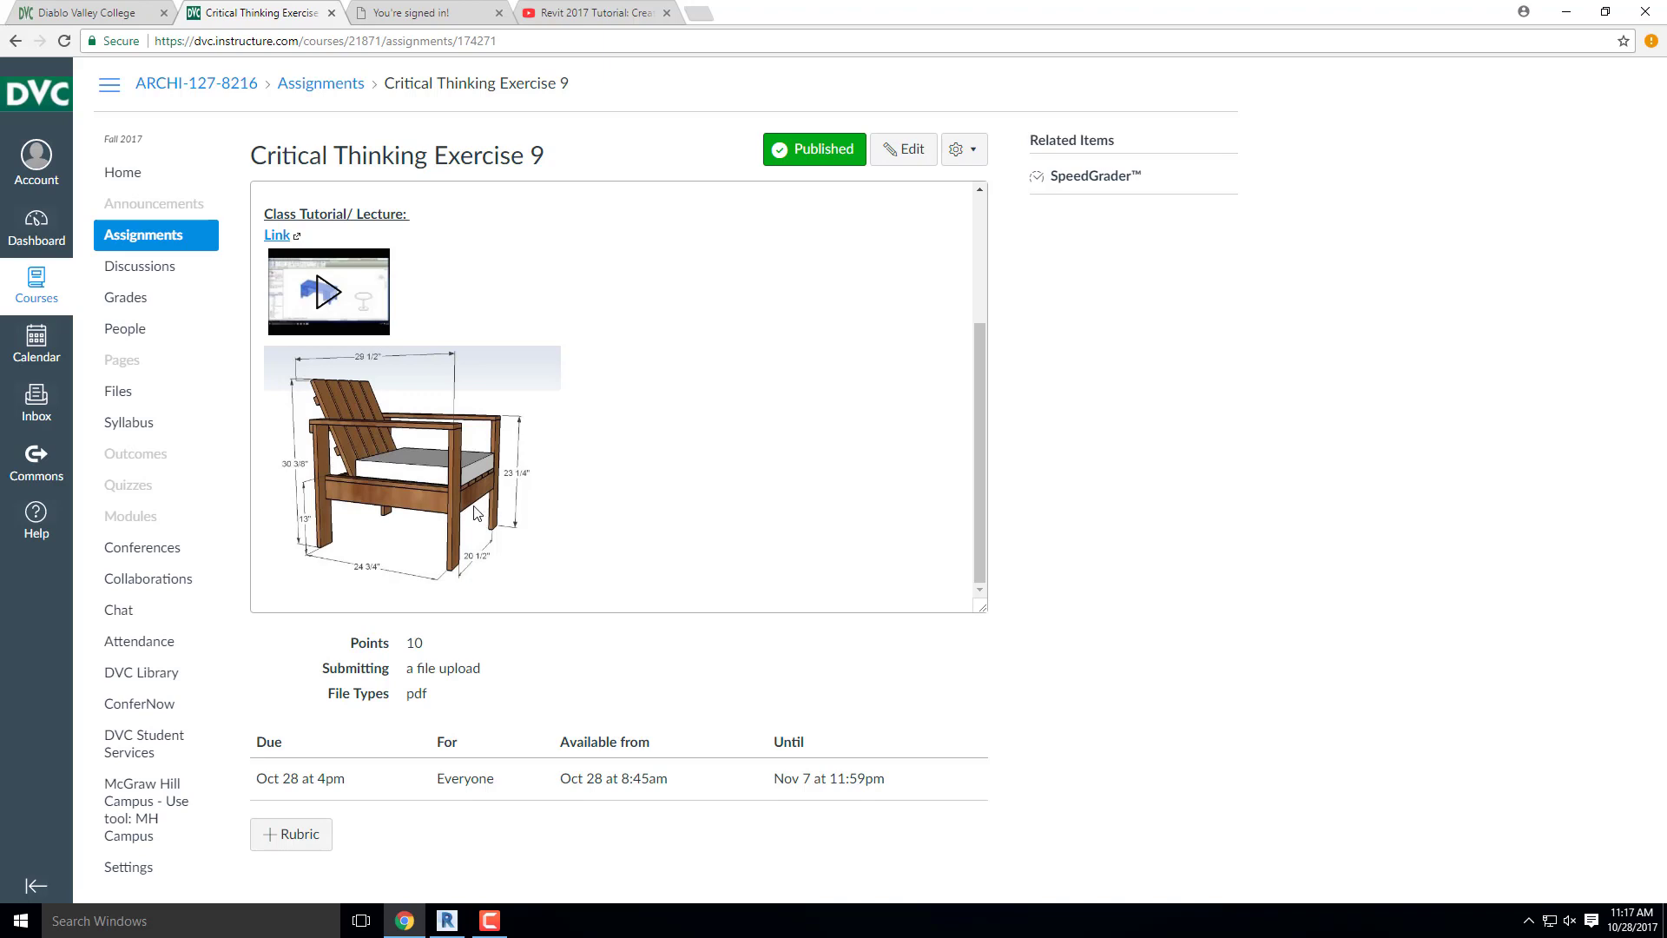
scroll(352, 572, "up", 1)
scroll(353, 572, "down", 1)
Step: Back in Revit, start an extrusion and sketch a closed 4" by 3/4" rectangular leg profile in the upper-left quadrant of the reference planes
left_click(451, 922)
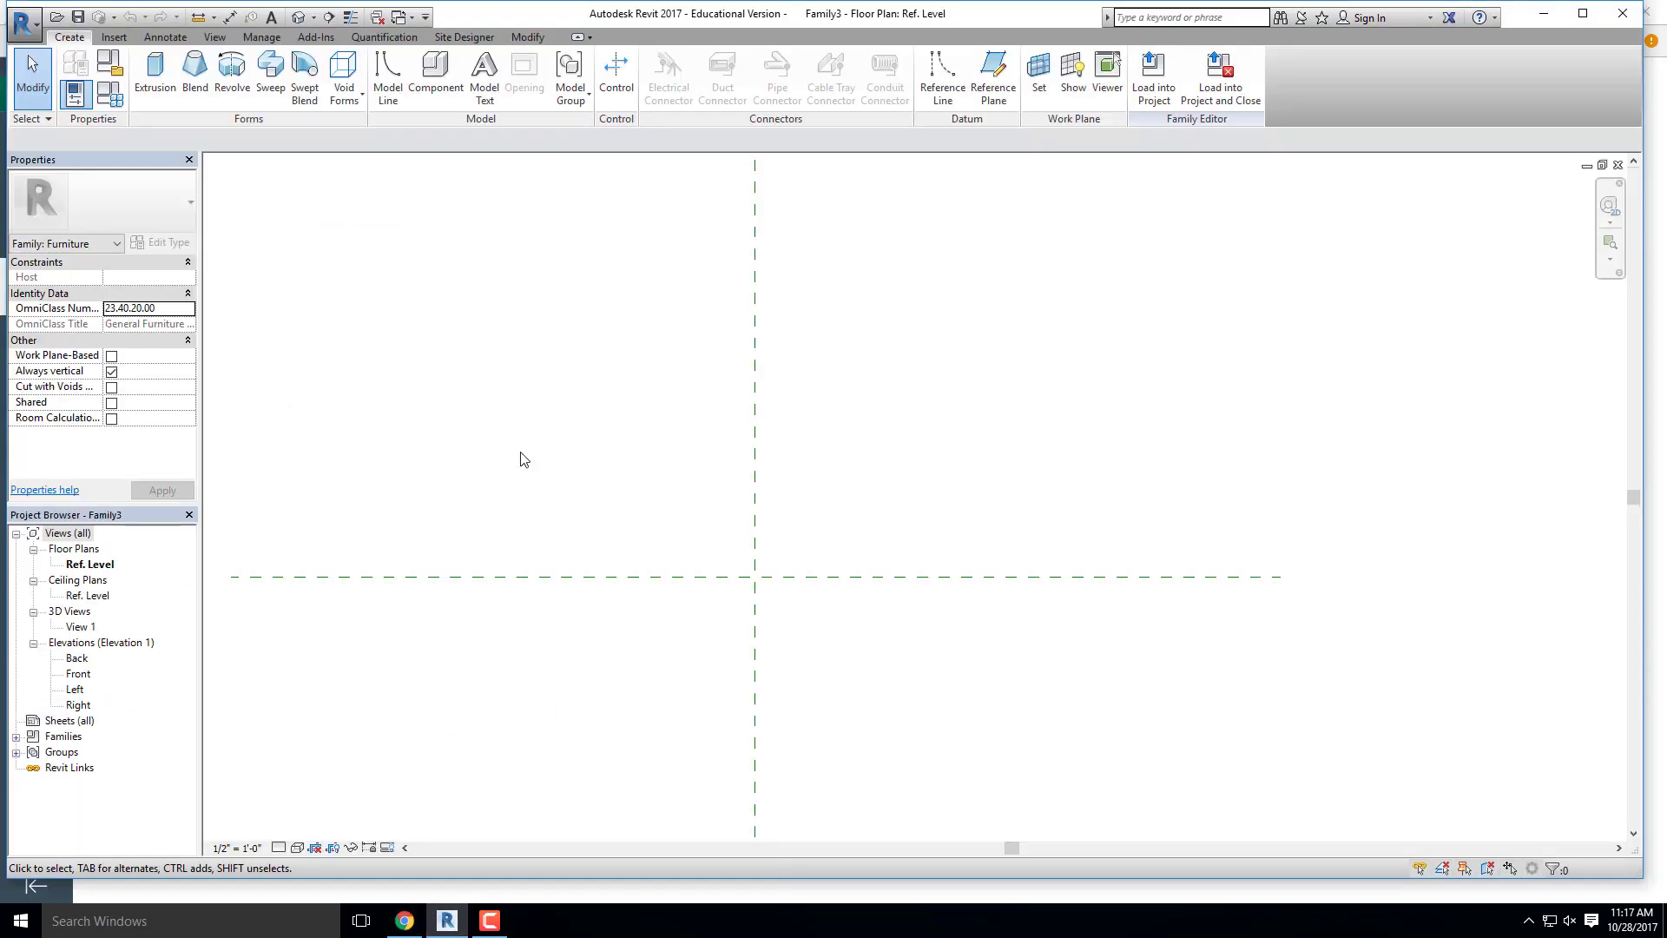
left_click(154, 74)
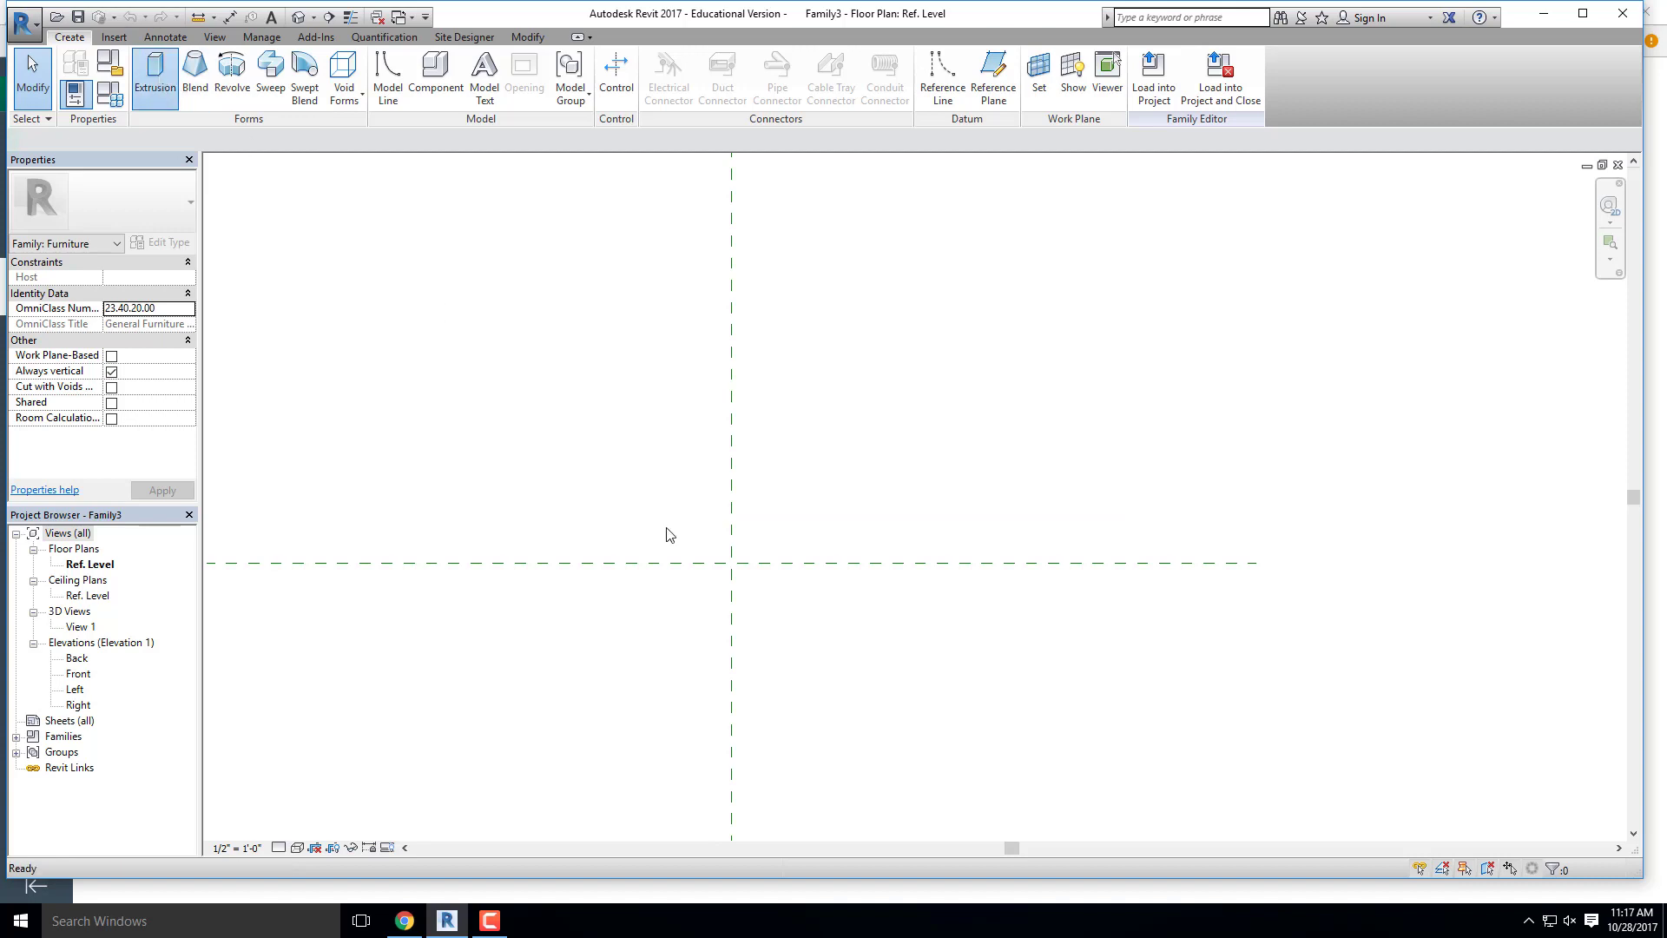
scroll(592, 466, "up", 1)
left_click(591, 466)
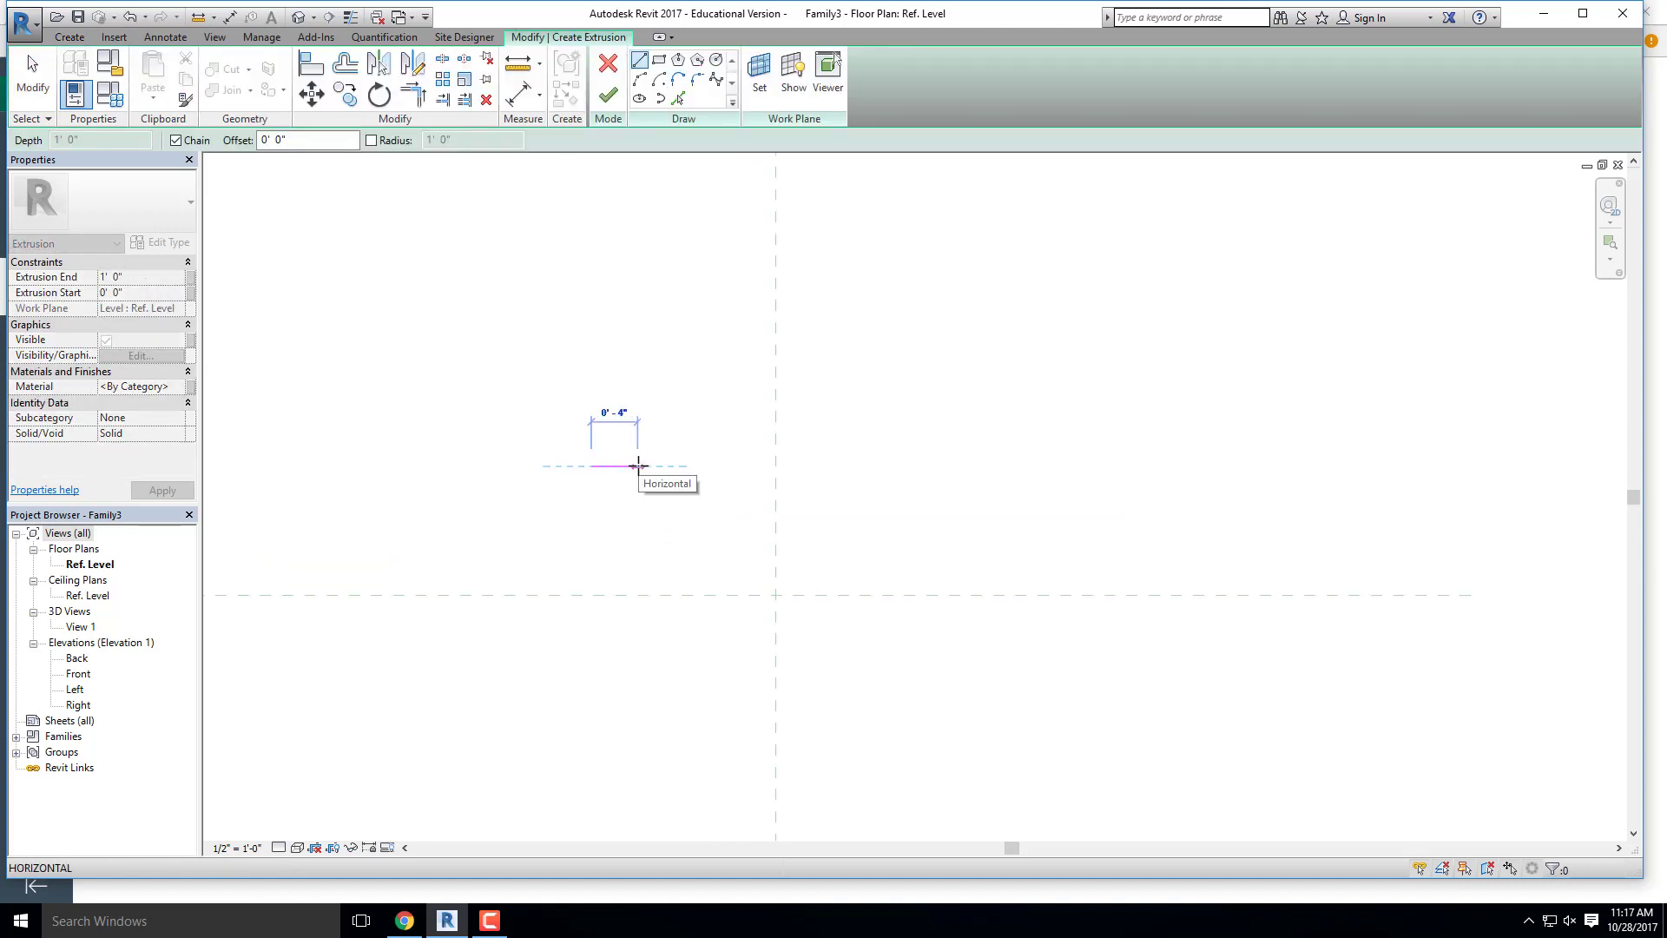
left_click(638, 466)
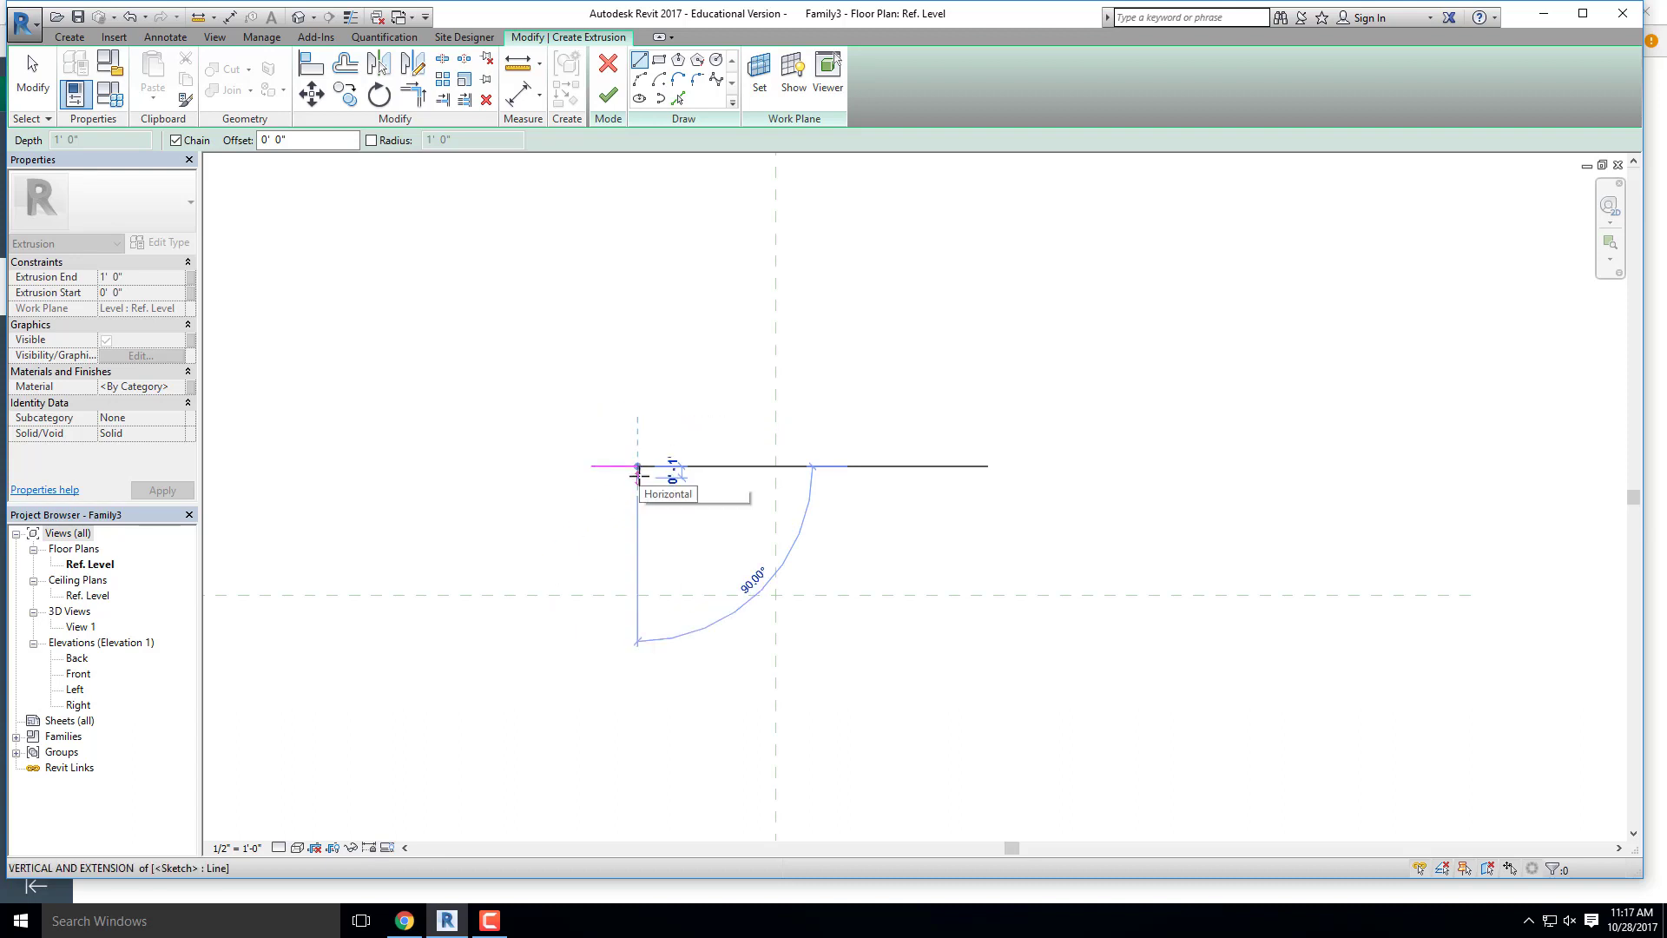
key("Return")
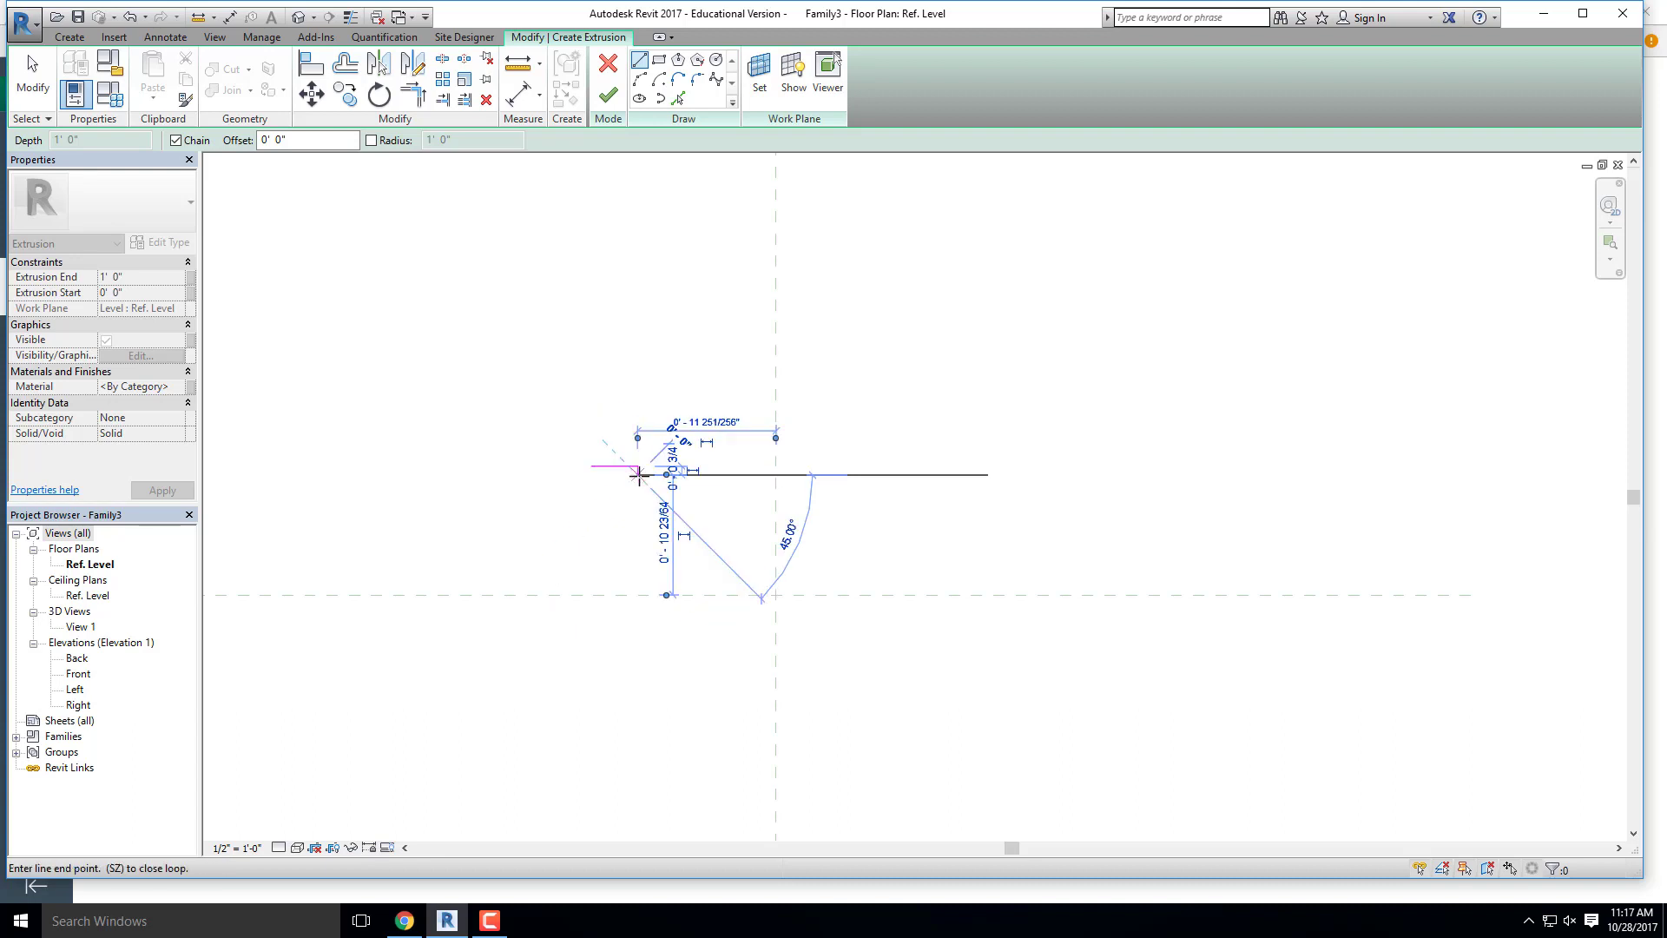
scroll(639, 474, "up", 2)
left_click(592, 474)
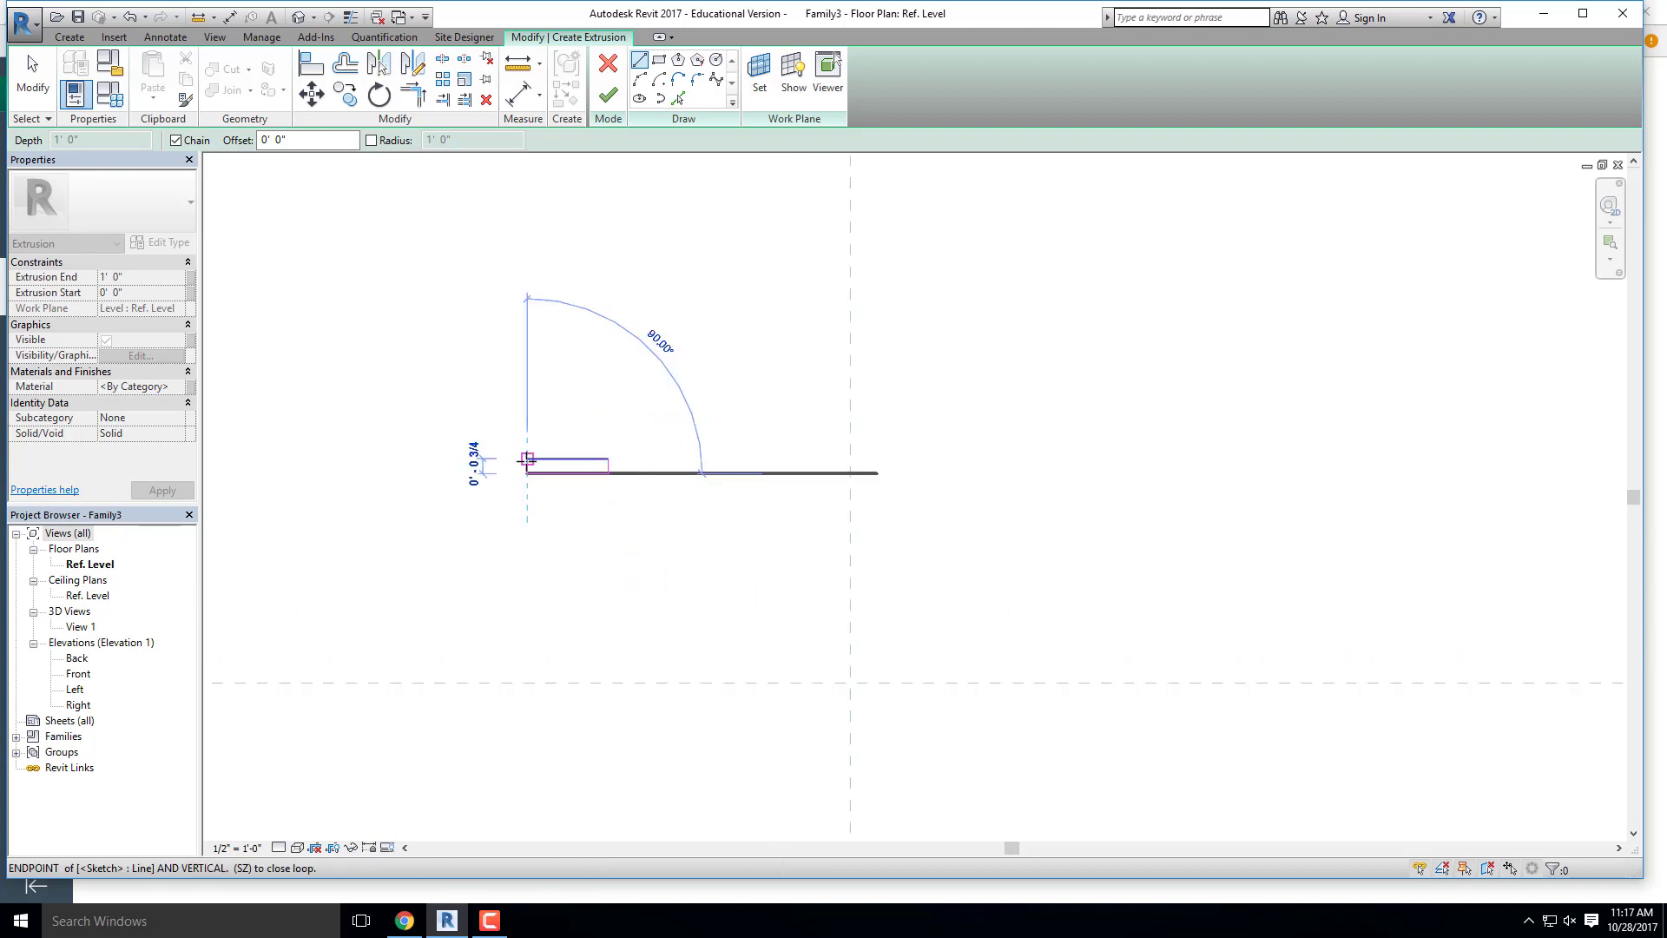
left_click(527, 460)
scroll(633, 402, "down", 2)
key("Escape")
key("Escape")
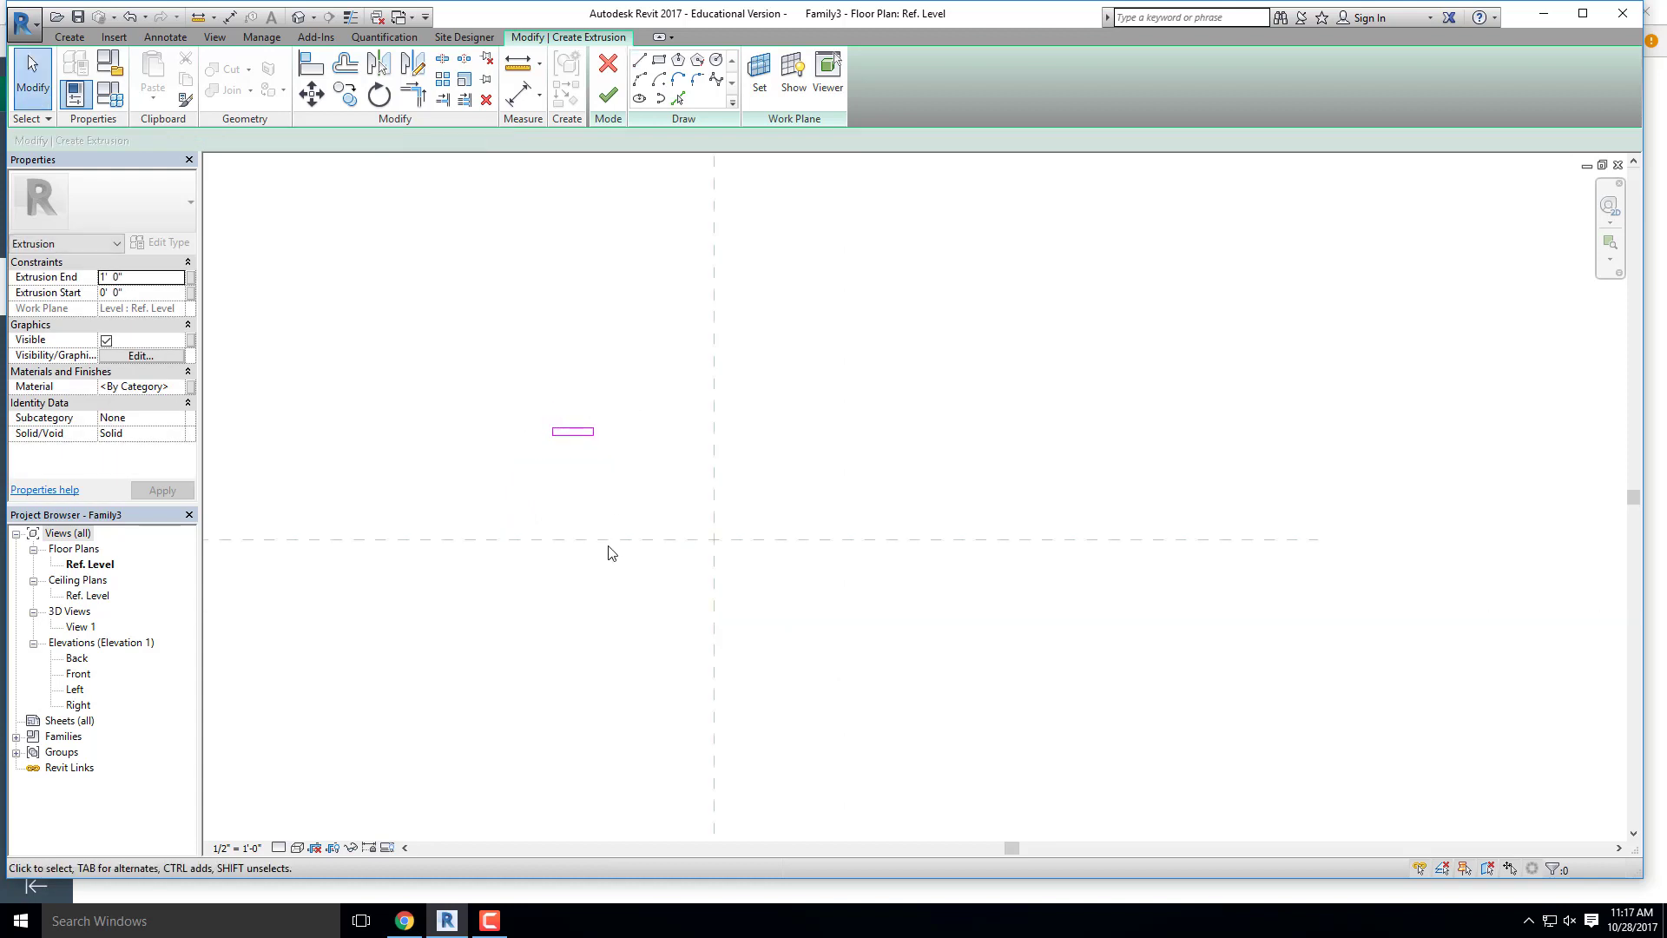
Step: Check the chair's dimensions in Chrome, and in Revit copy the leg profile 25.5" straight down
left_click(405, 921)
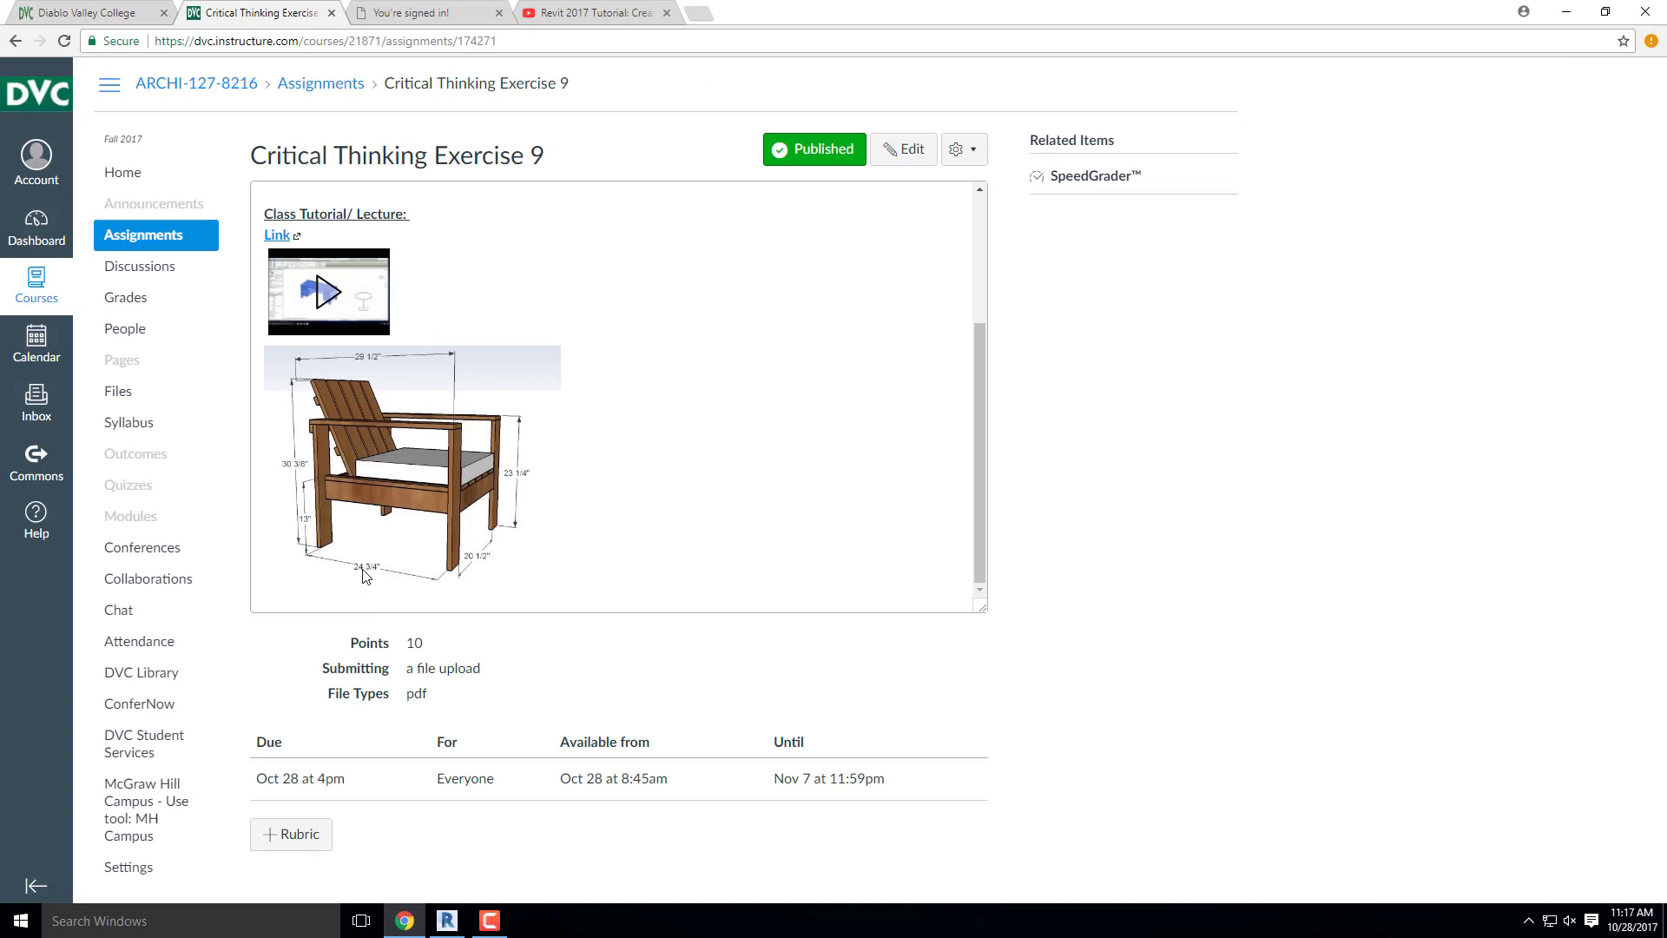
left_click(1567, 11)
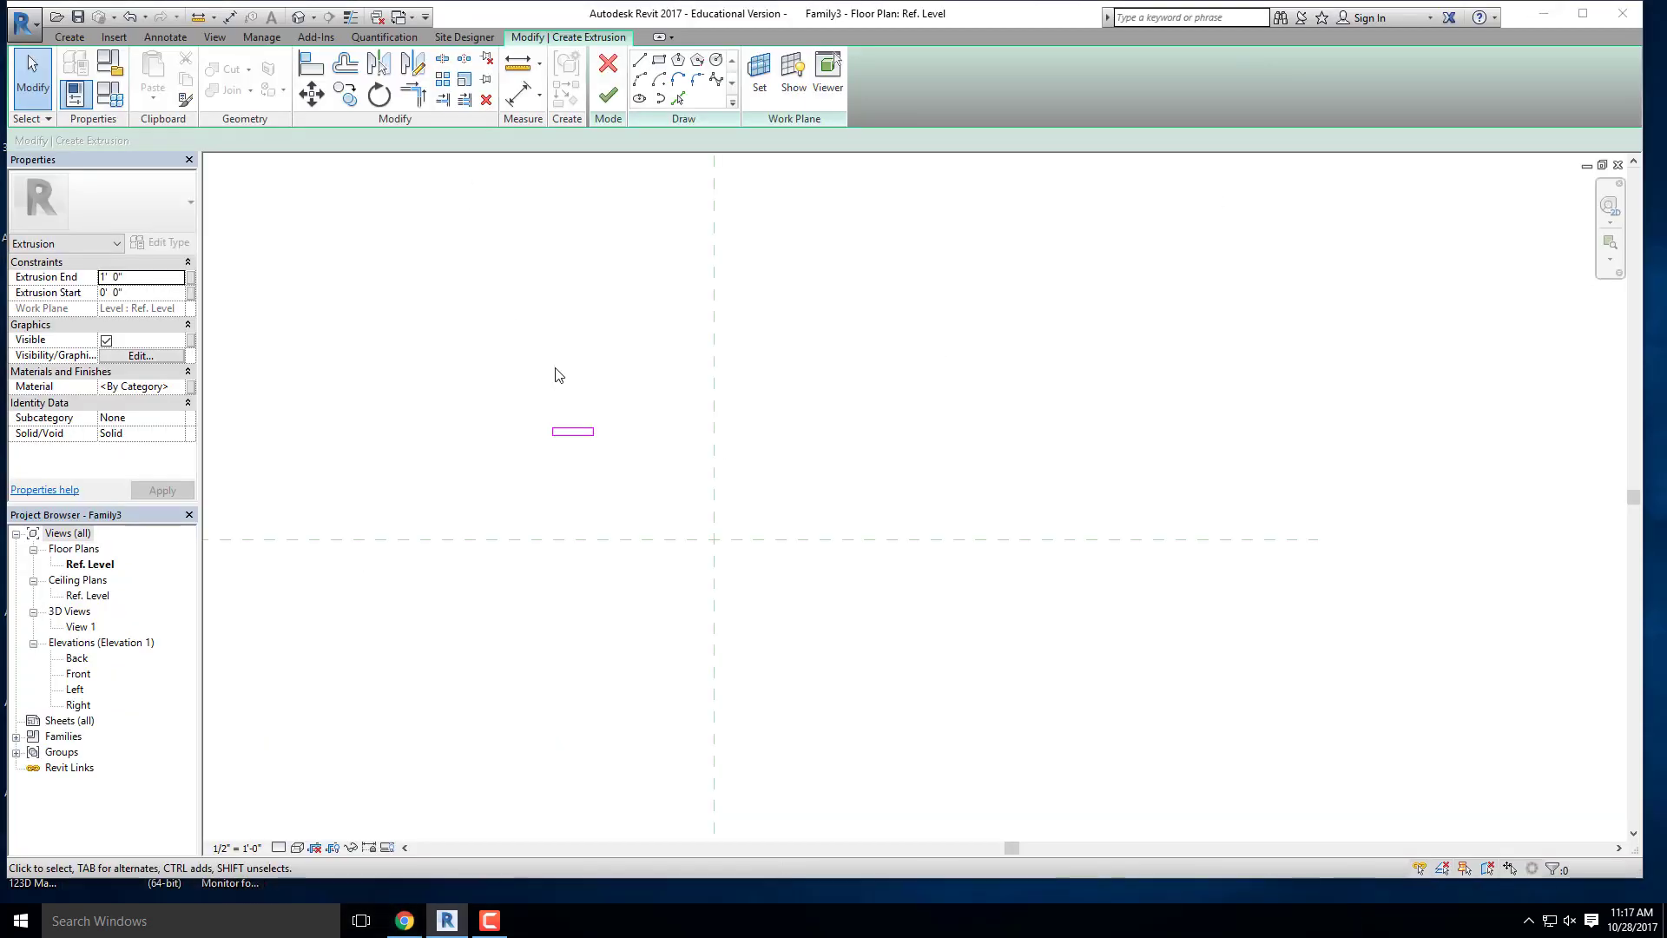
left_click_drag(690, 532, 536, 465)
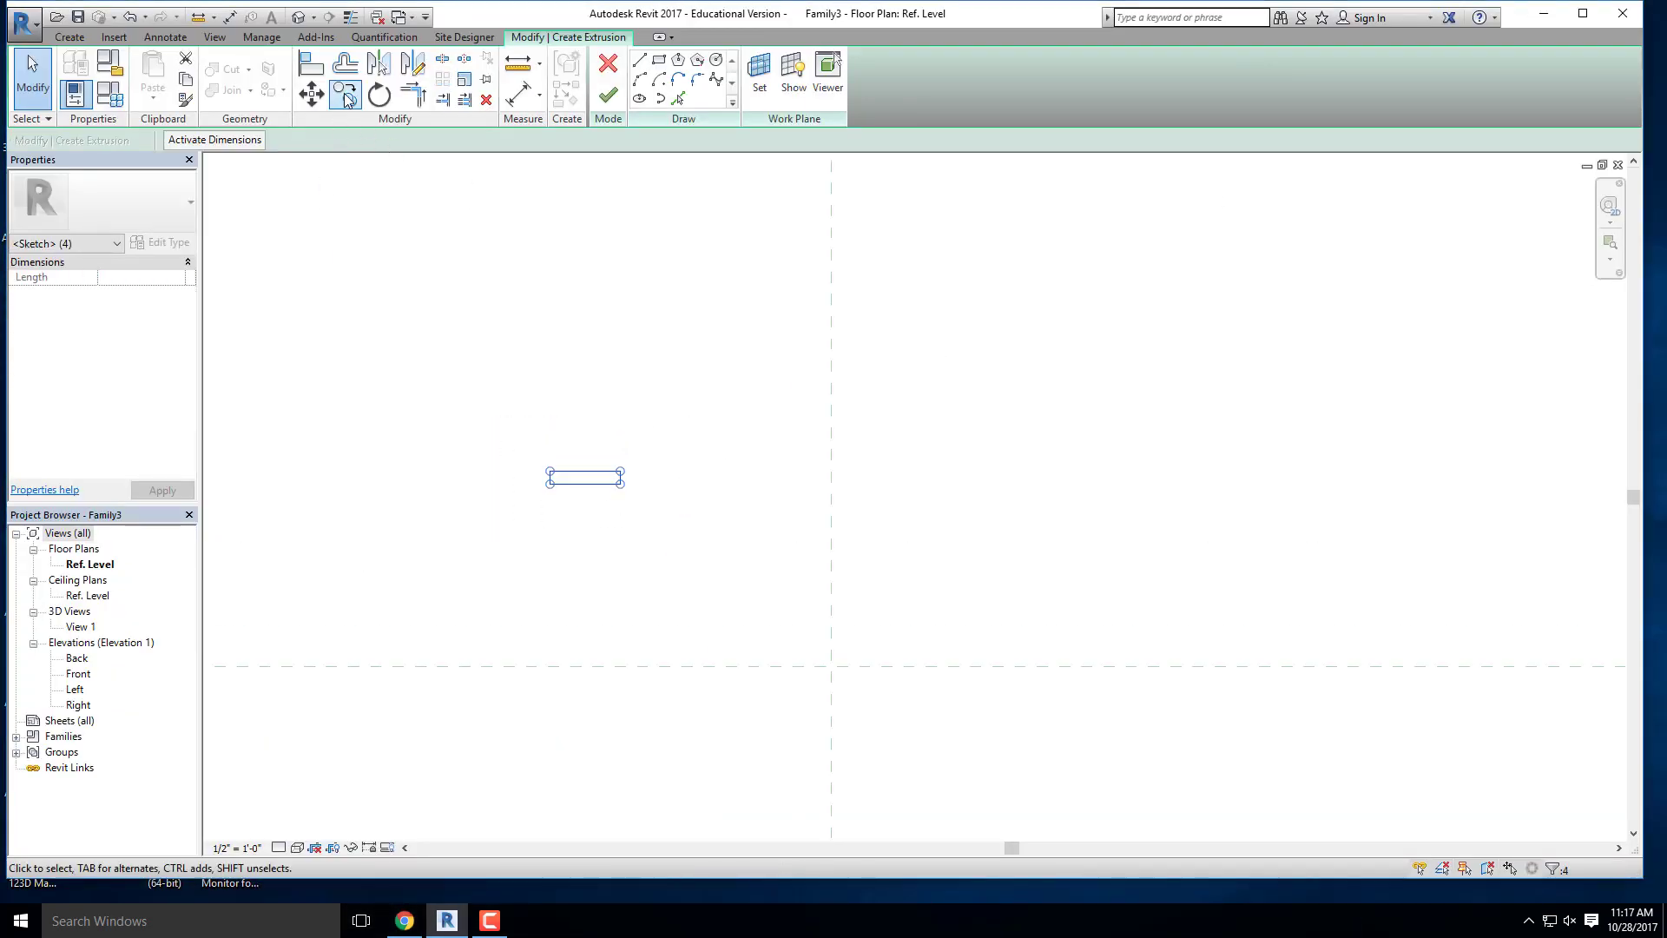
left_click(345, 94)
scroll(570, 473, "up", 3)
left_click(569, 470)
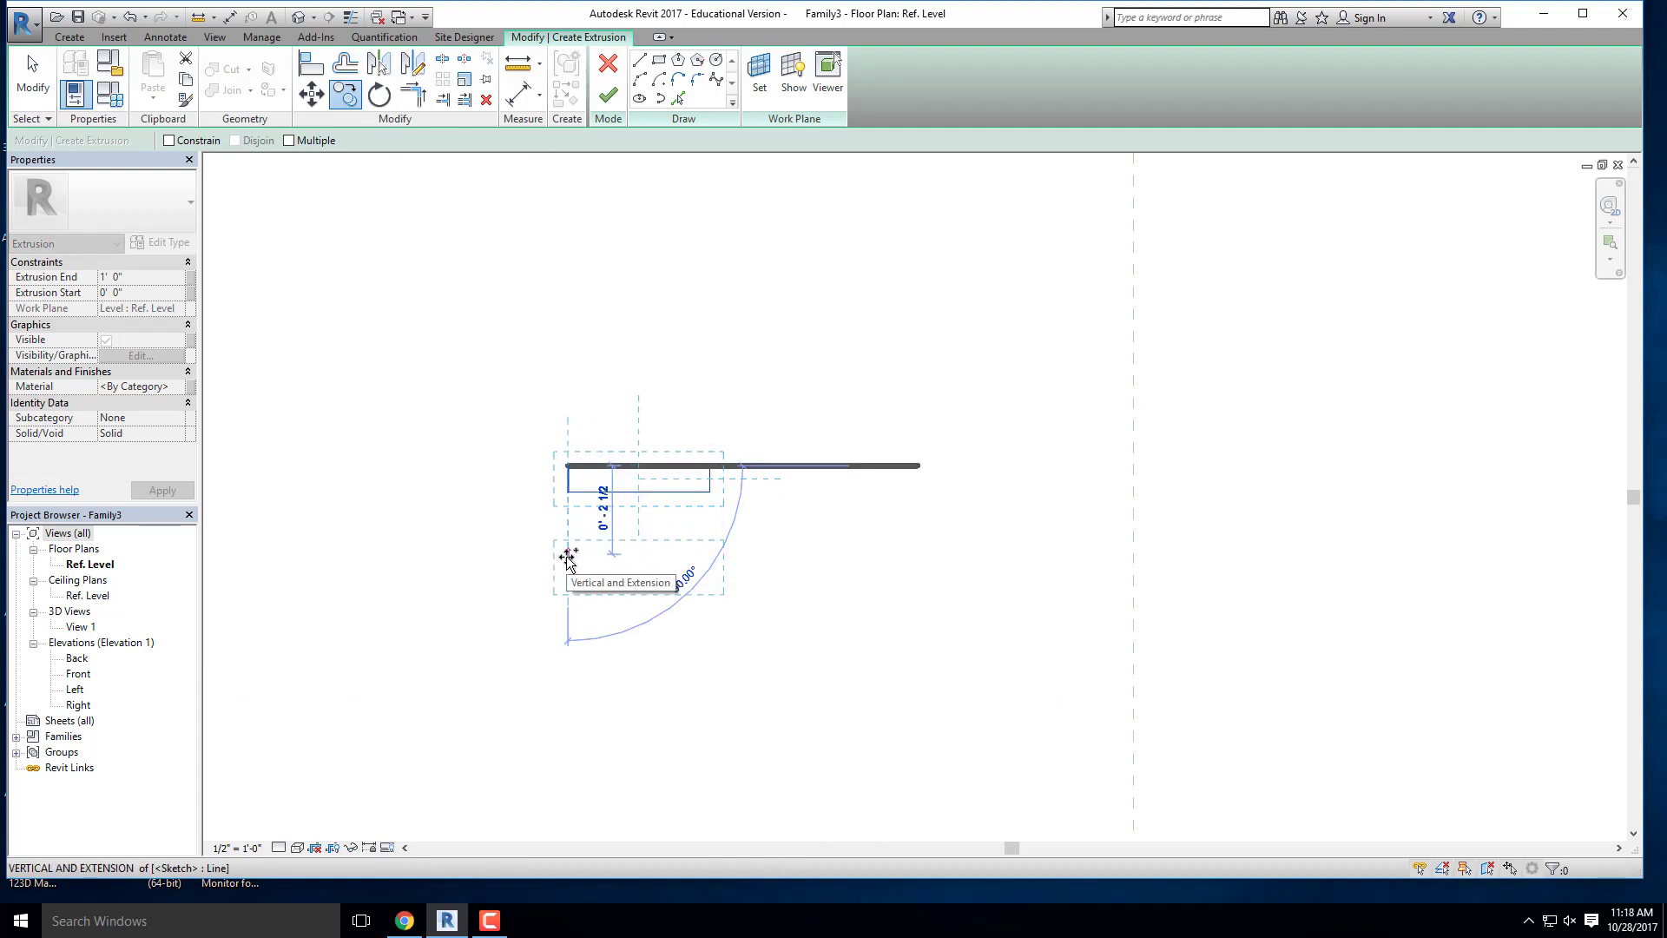
type("25.5\"")
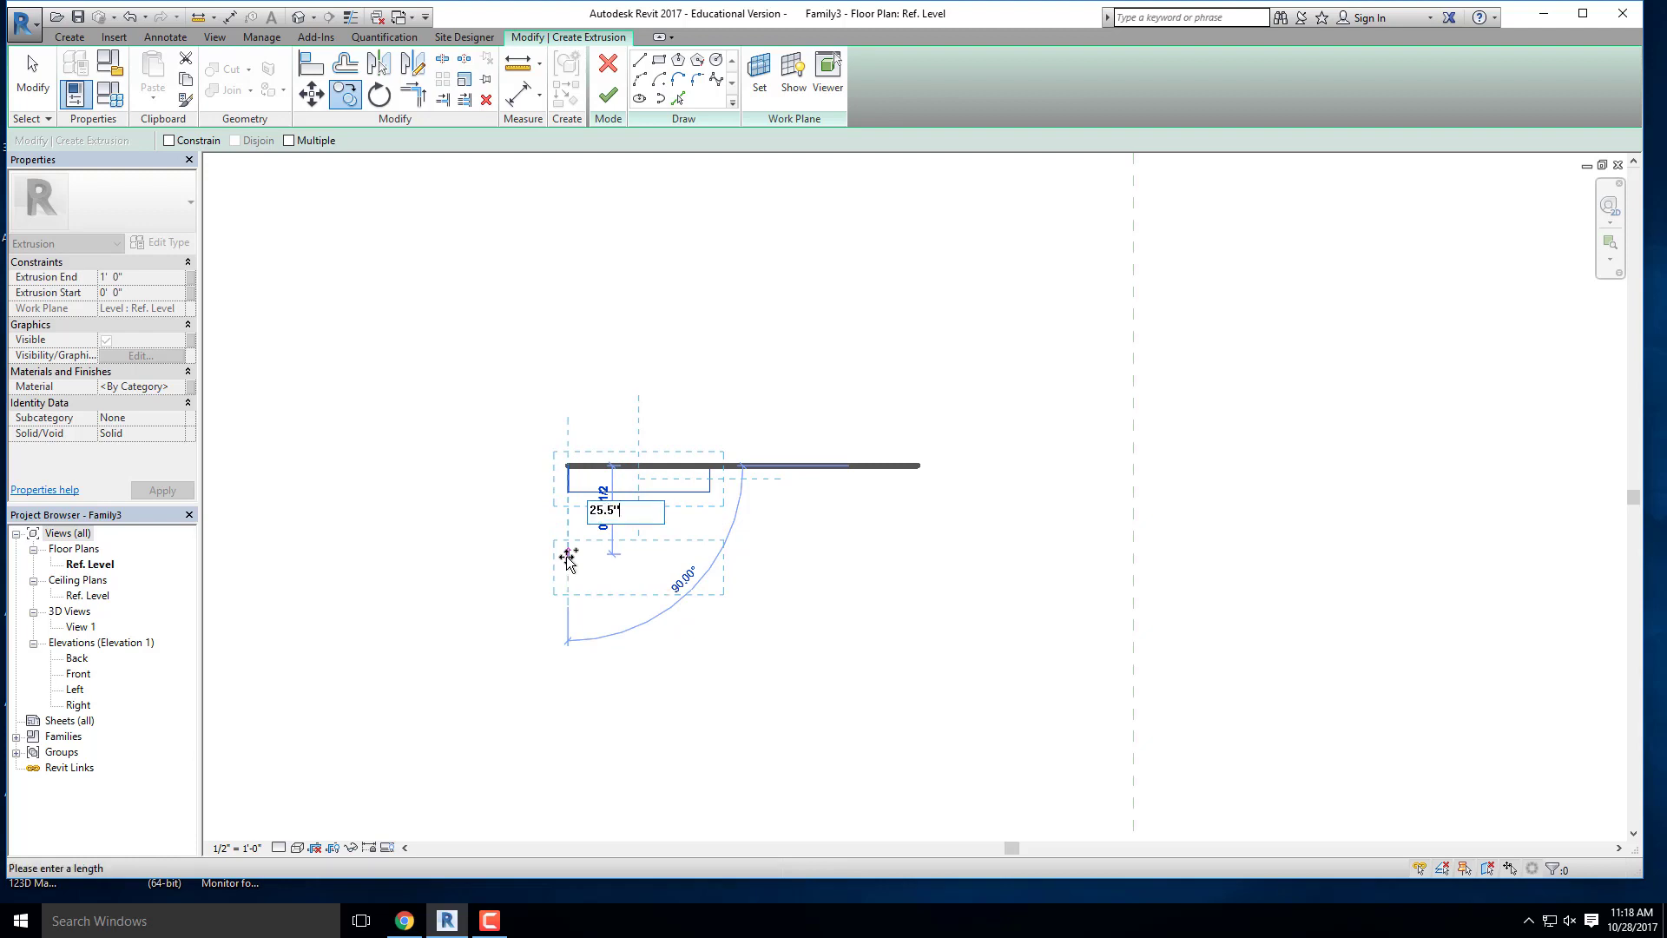
key("Return")
scroll(615, 473, "down", 3)
middle_click_drag(602, 531, 598, 342)
scroll(601, 378, "down", 1)
left_click(618, 404)
scroll(767, 237, "up", 1)
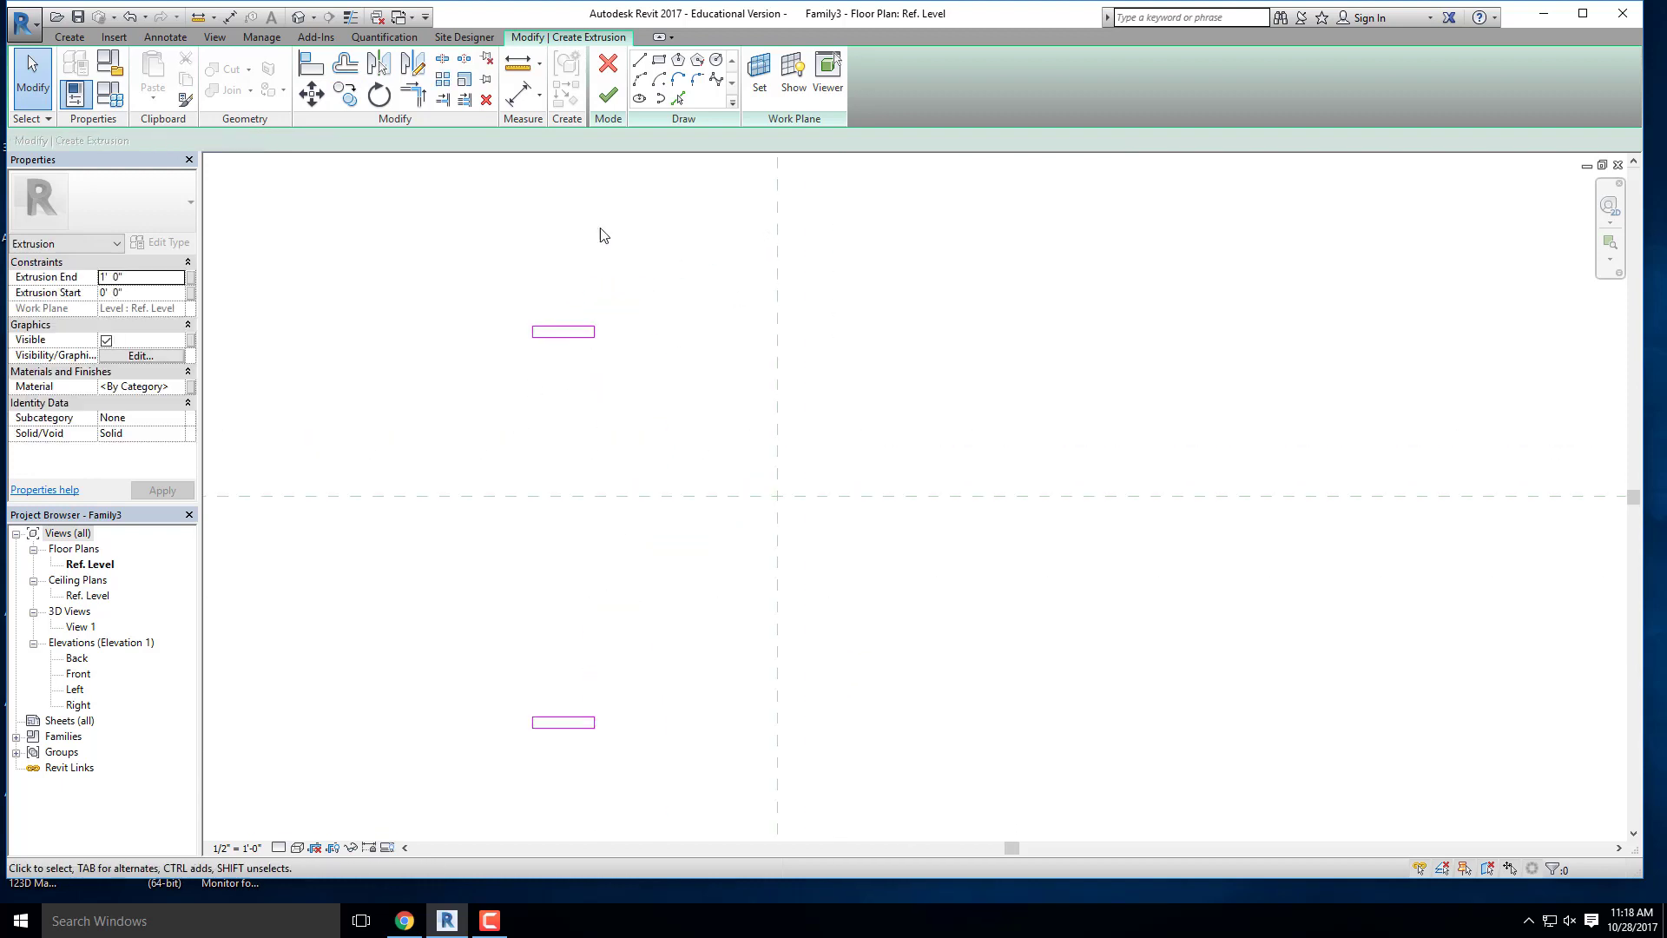
Step: Check the clear distance between the two leg profiles with a temporary line from inner corner to inner corner
left_click(640, 65)
left_click(532, 337)
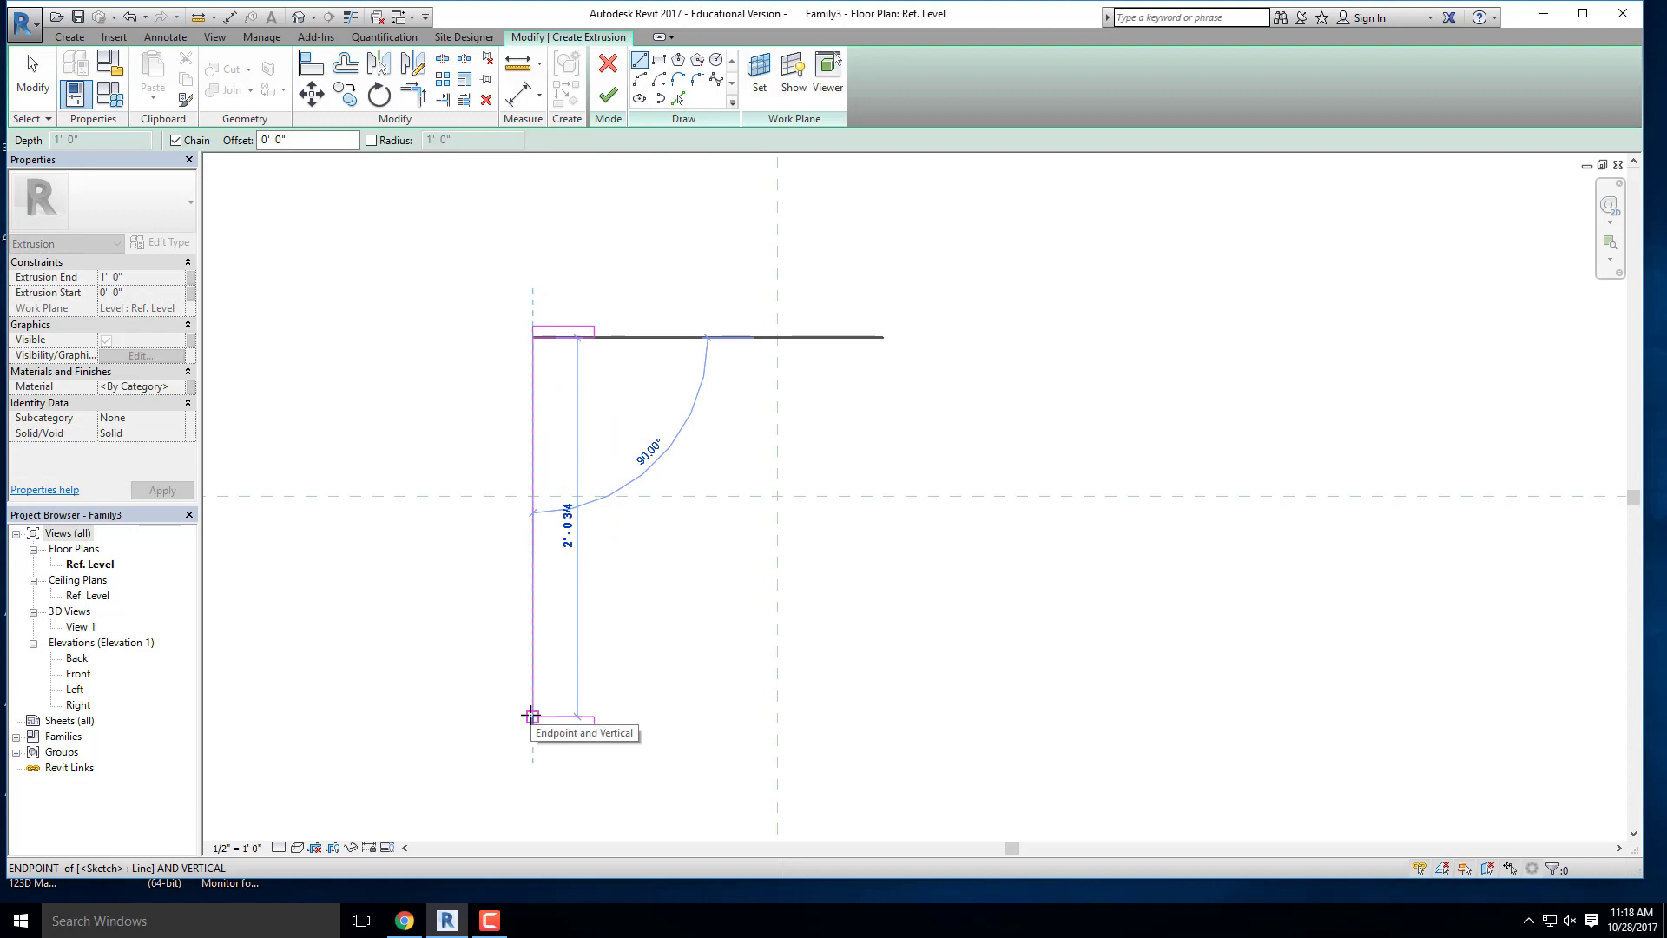
key("Escape")
key("Escape")
scroll(576, 490, "down", 2)
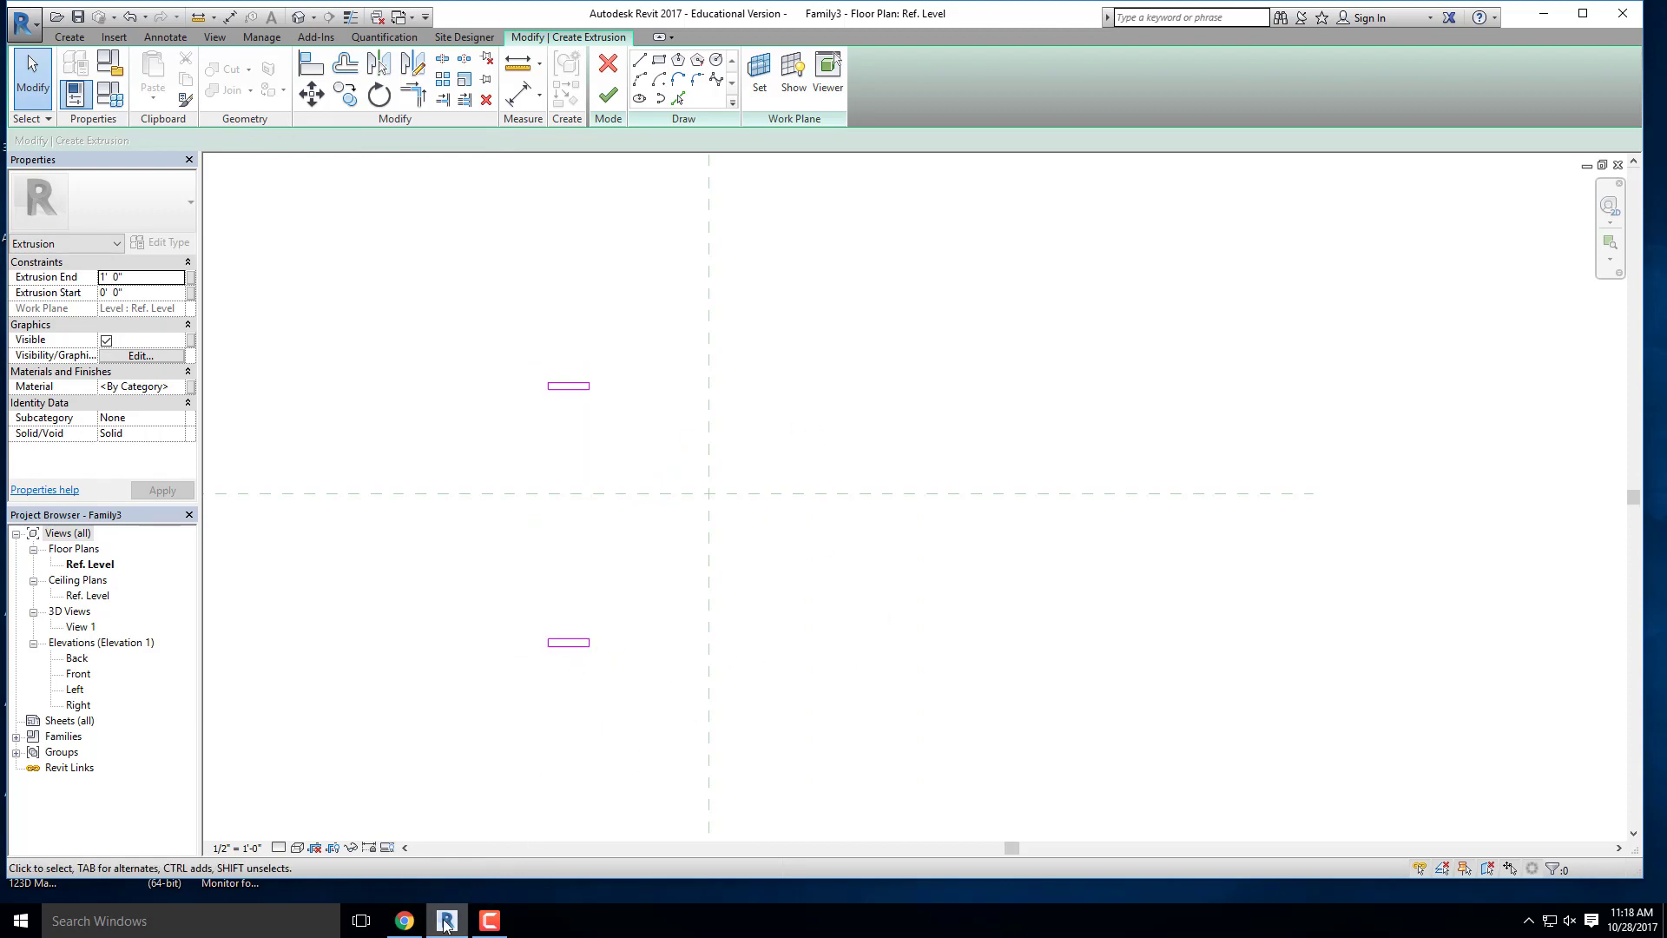
Step: Consult the chair image in Chrome, and in Revit copy both leg profiles 24.5" horizontally to the right
left_click(405, 920)
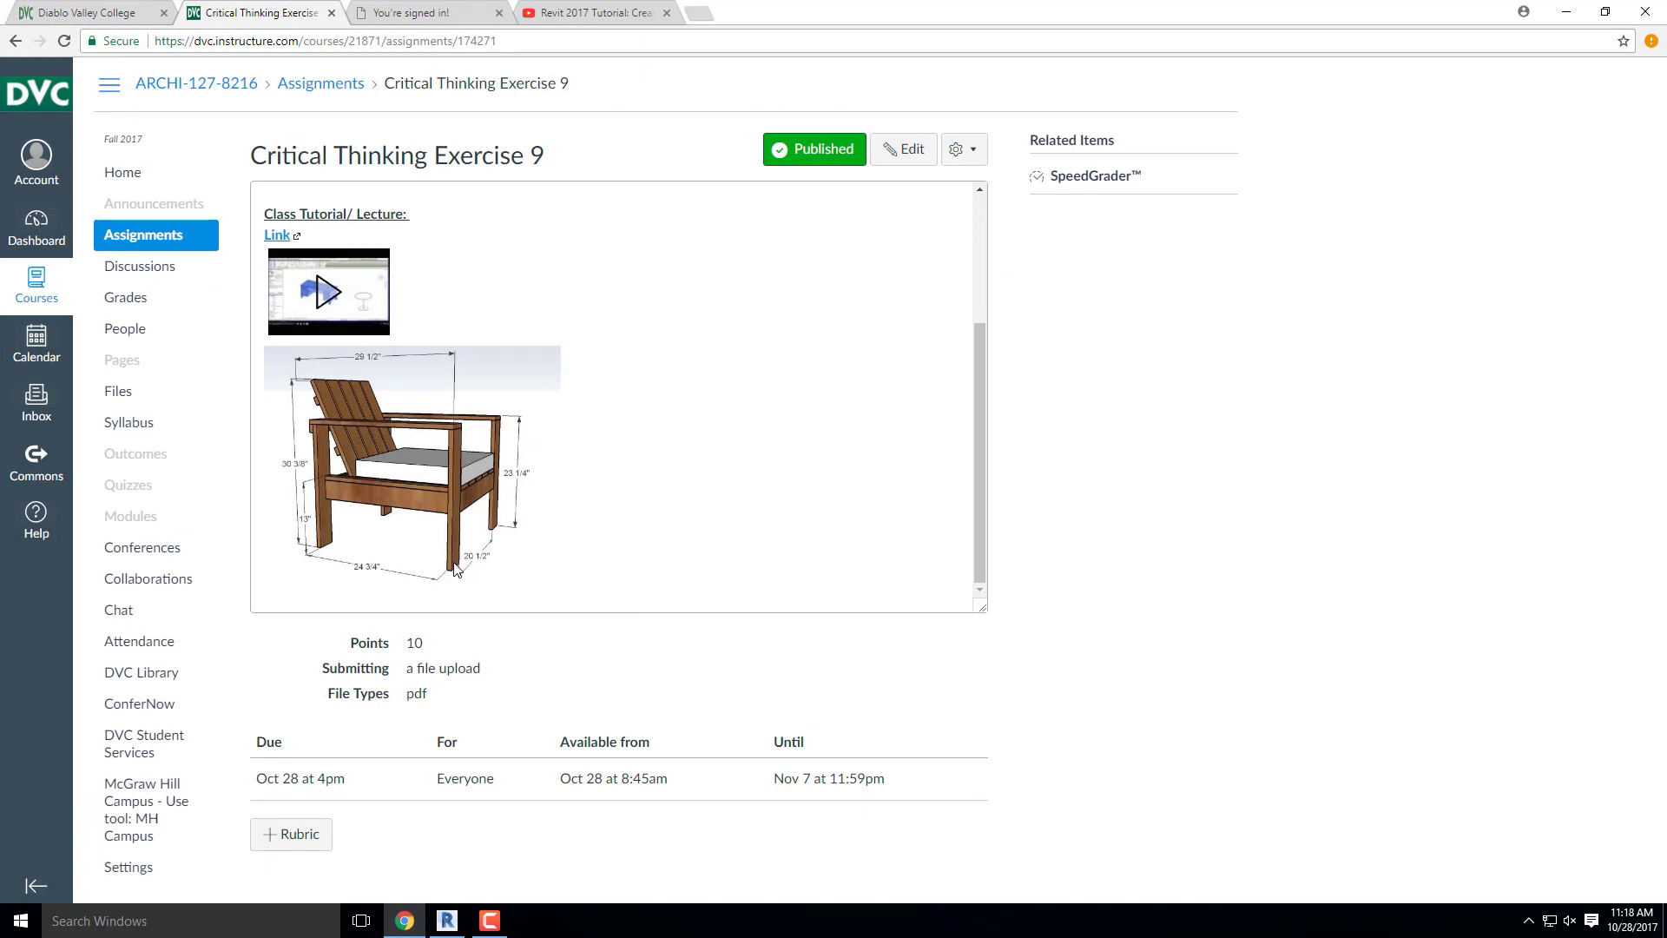
left_click(1567, 12)
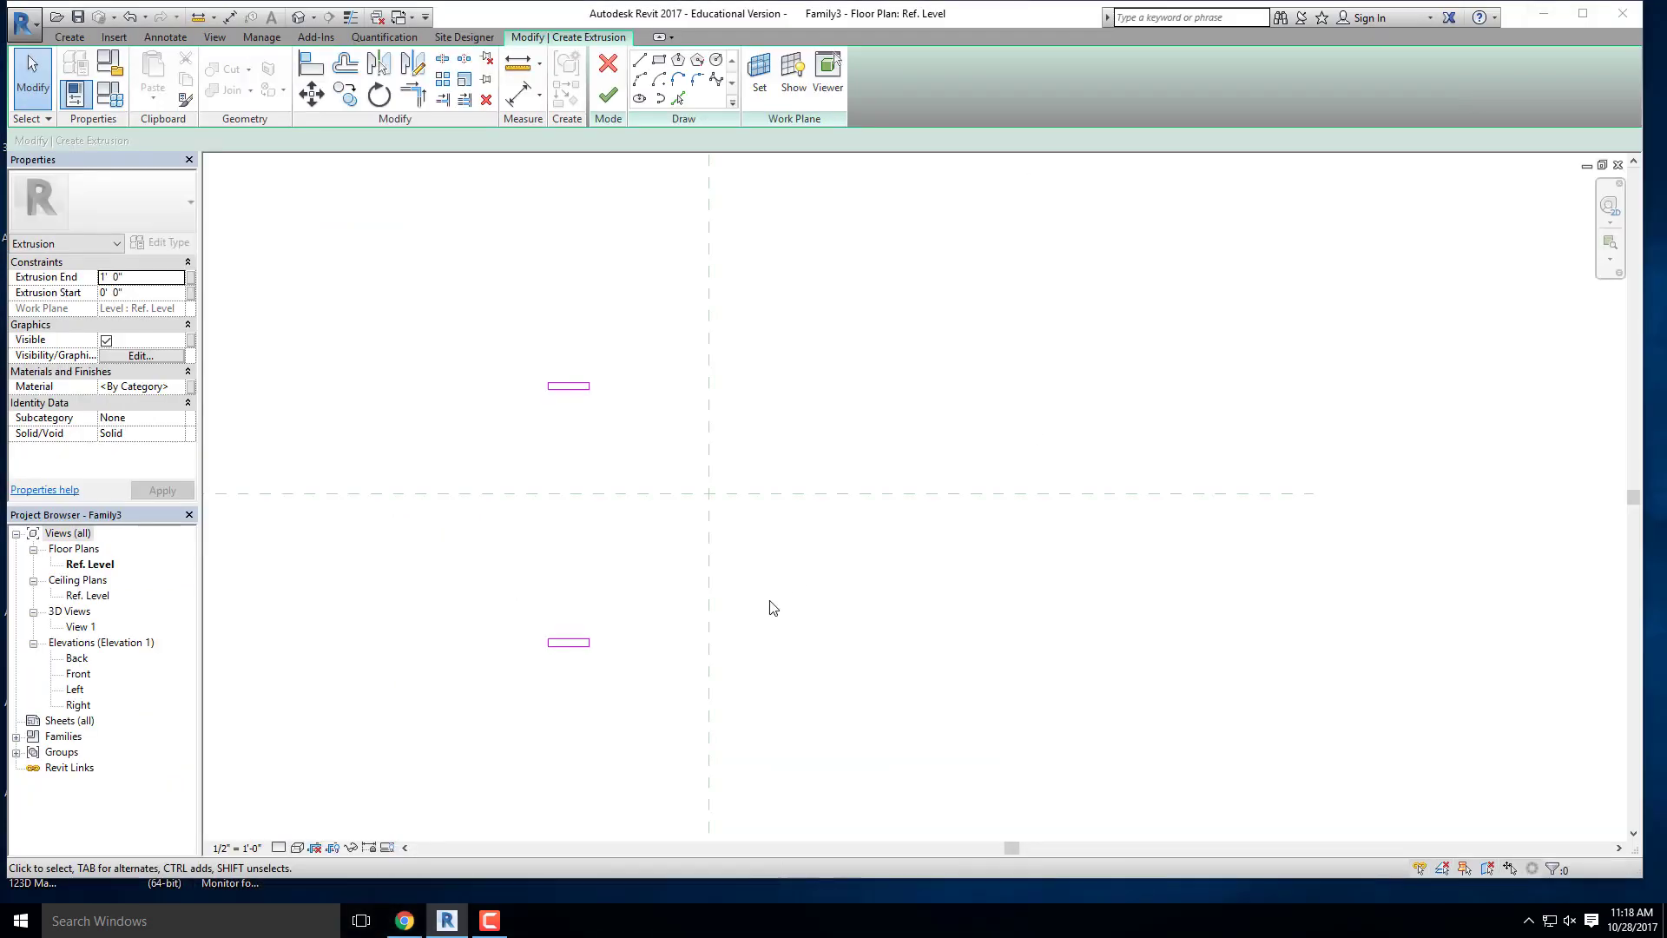
left_click_drag(500, 352, 478, 304)
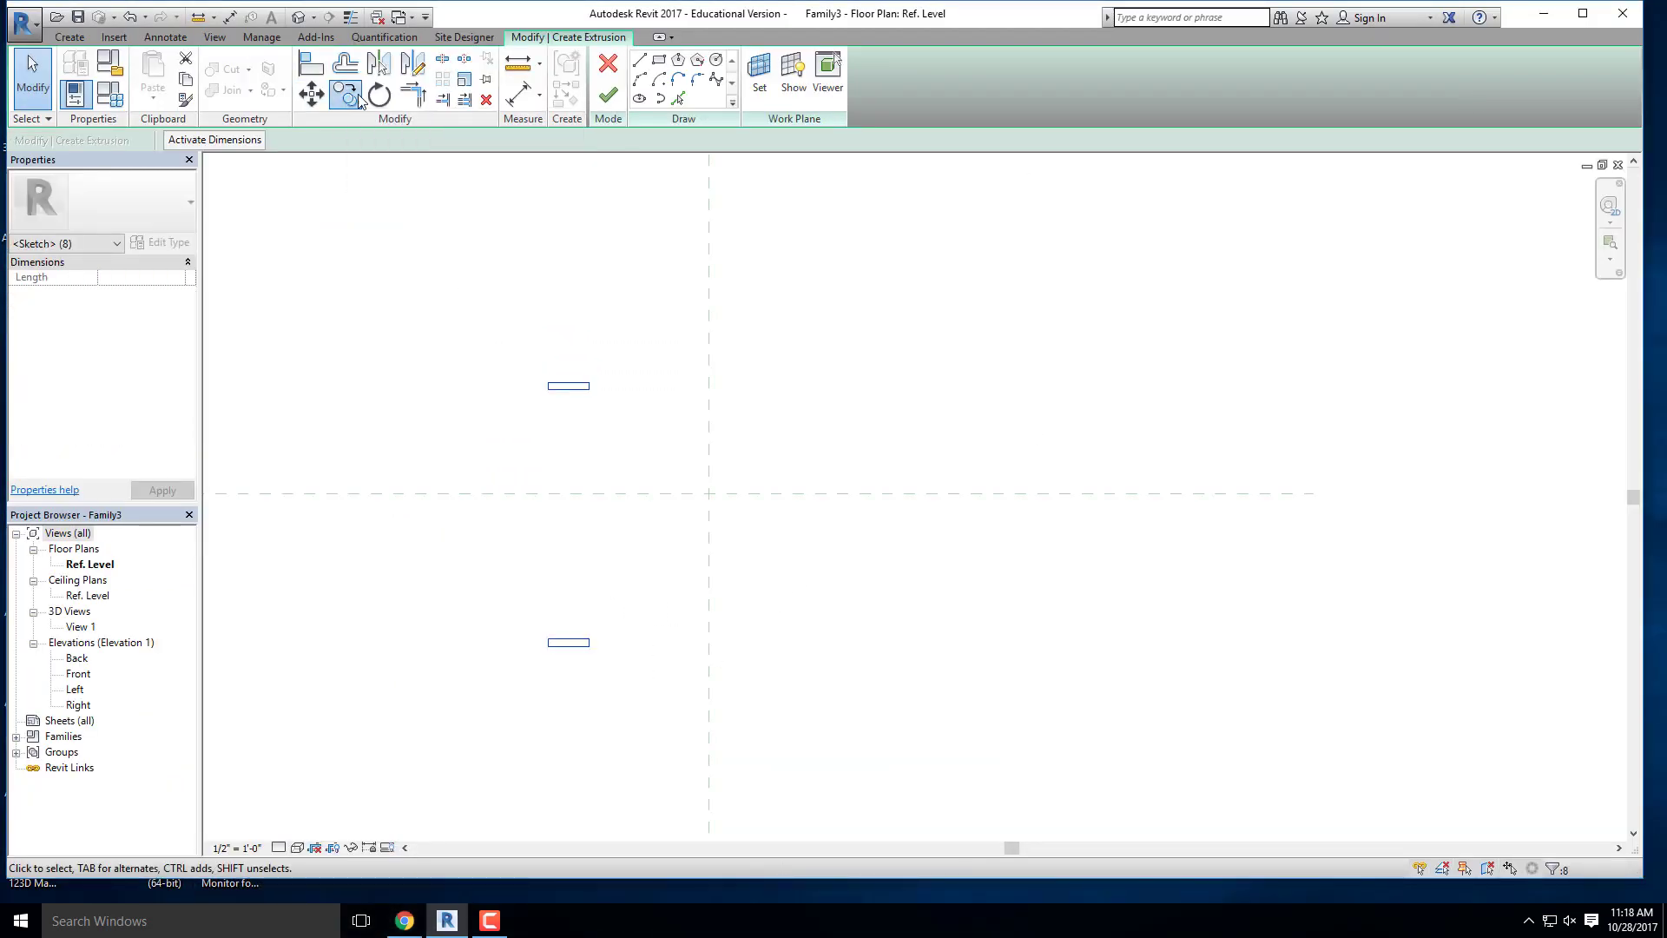
left_click(344, 94)
scroll(558, 659, "up", 1)
left_click(548, 643)
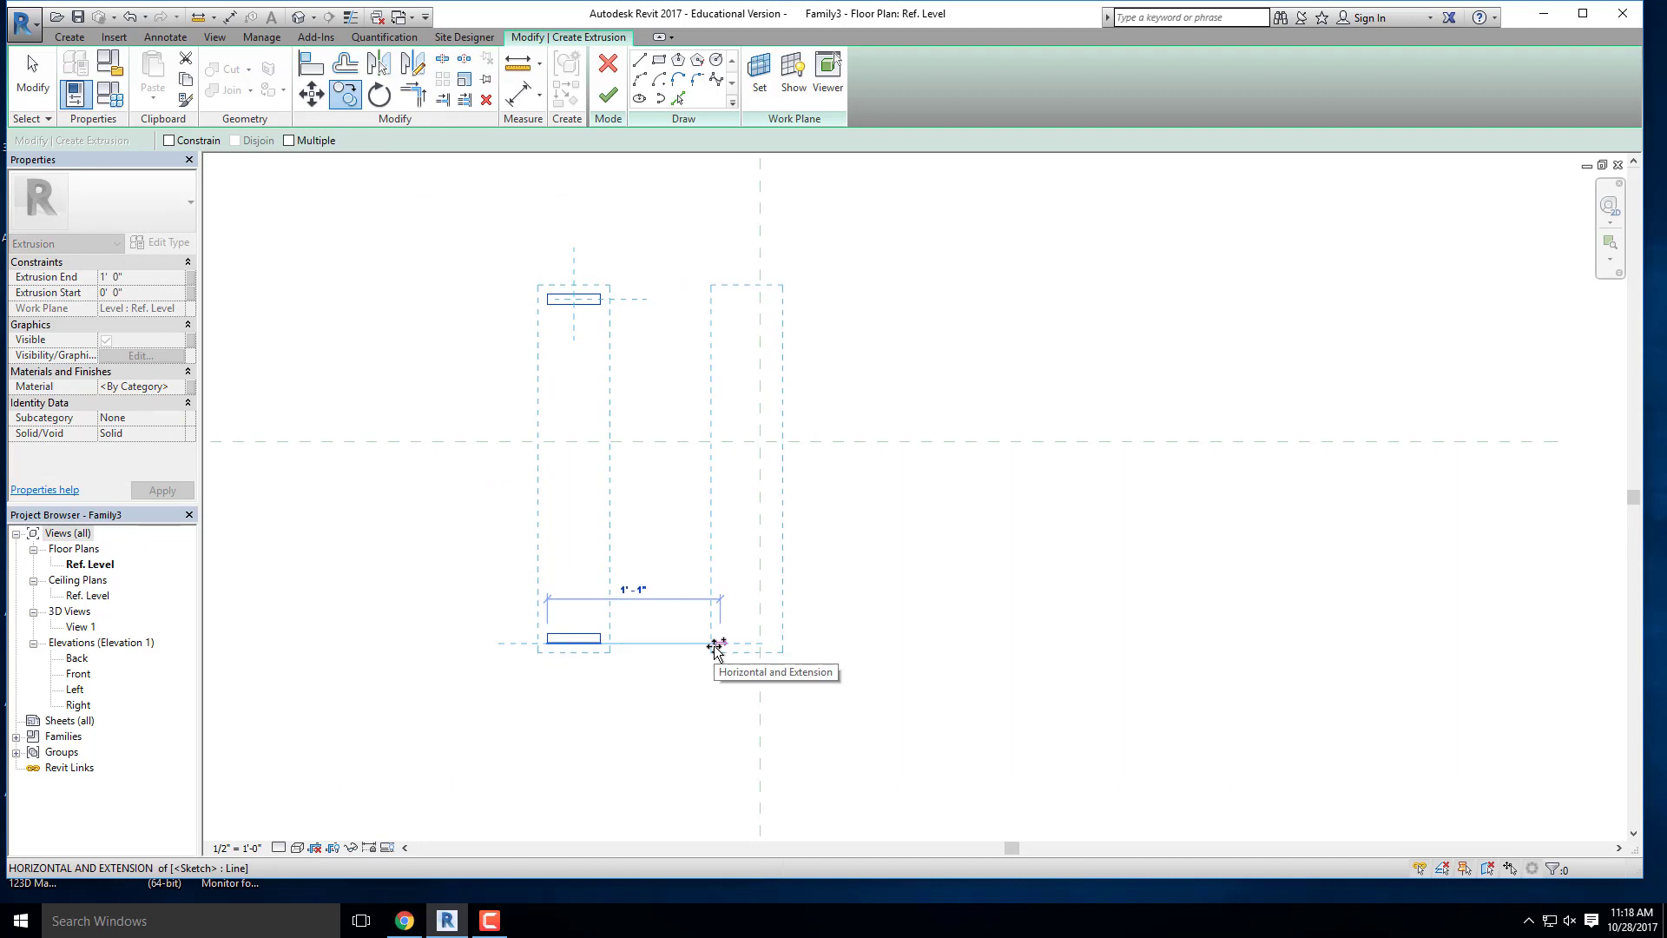
type("24.5")
key("Return")
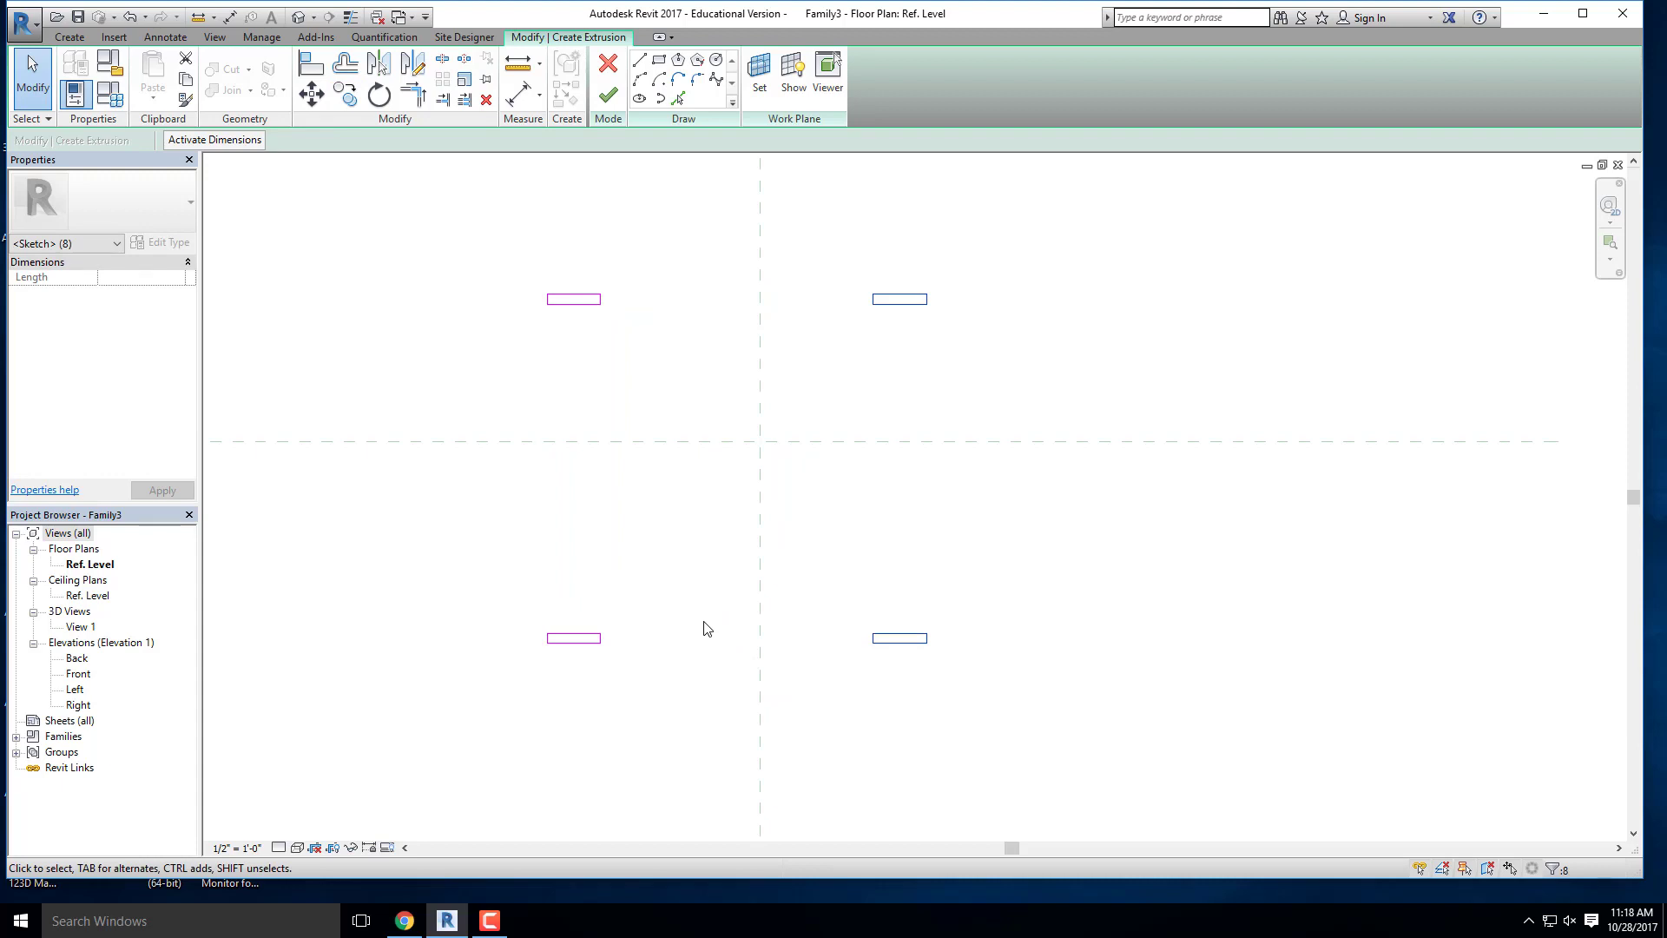
left_click(611, 648)
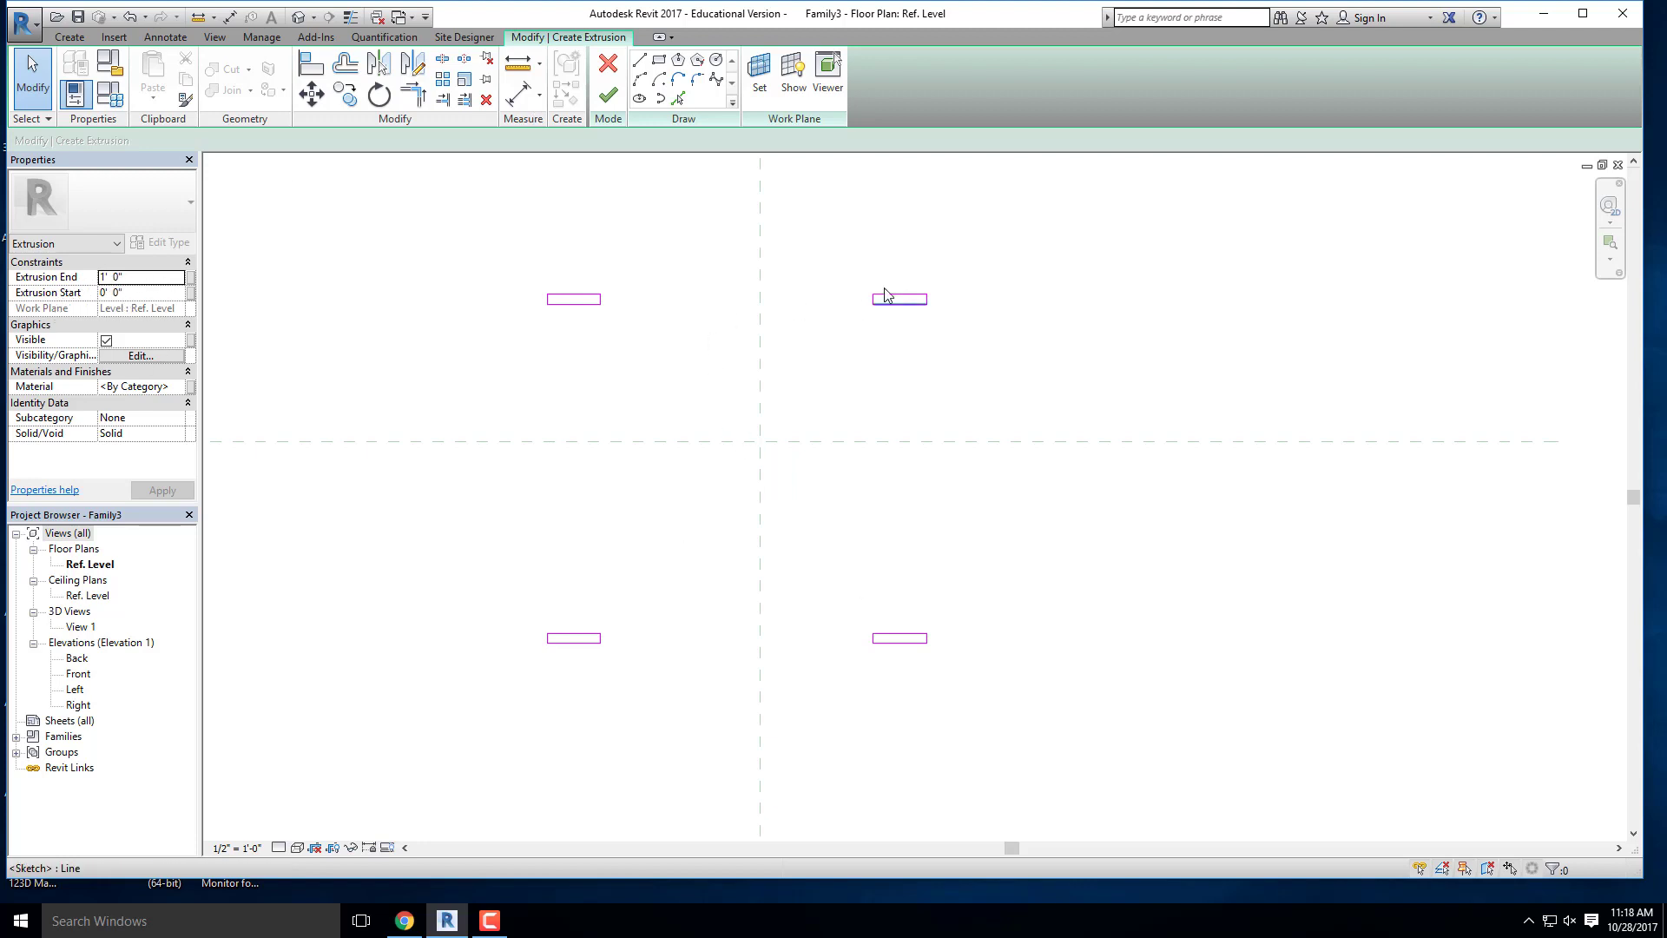
Step: Check the leg height in Chrome, and in Revit set the extrusion end to 22.5" and finish the four-leg extrusion
left_click(405, 921)
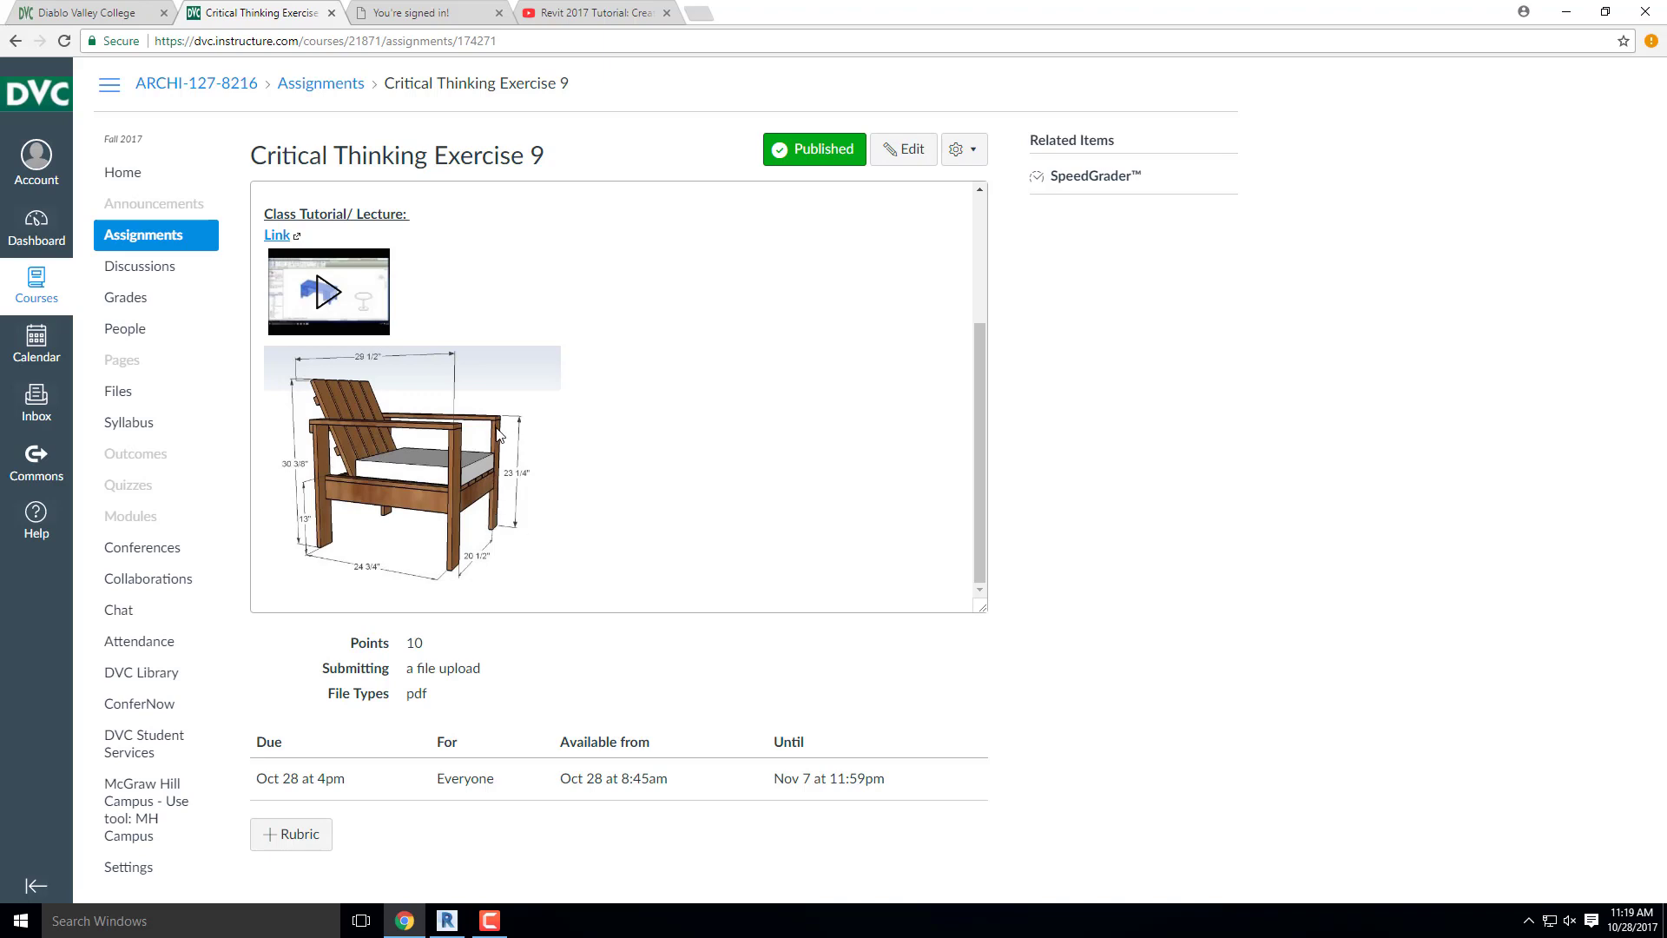
left_click(1566, 11)
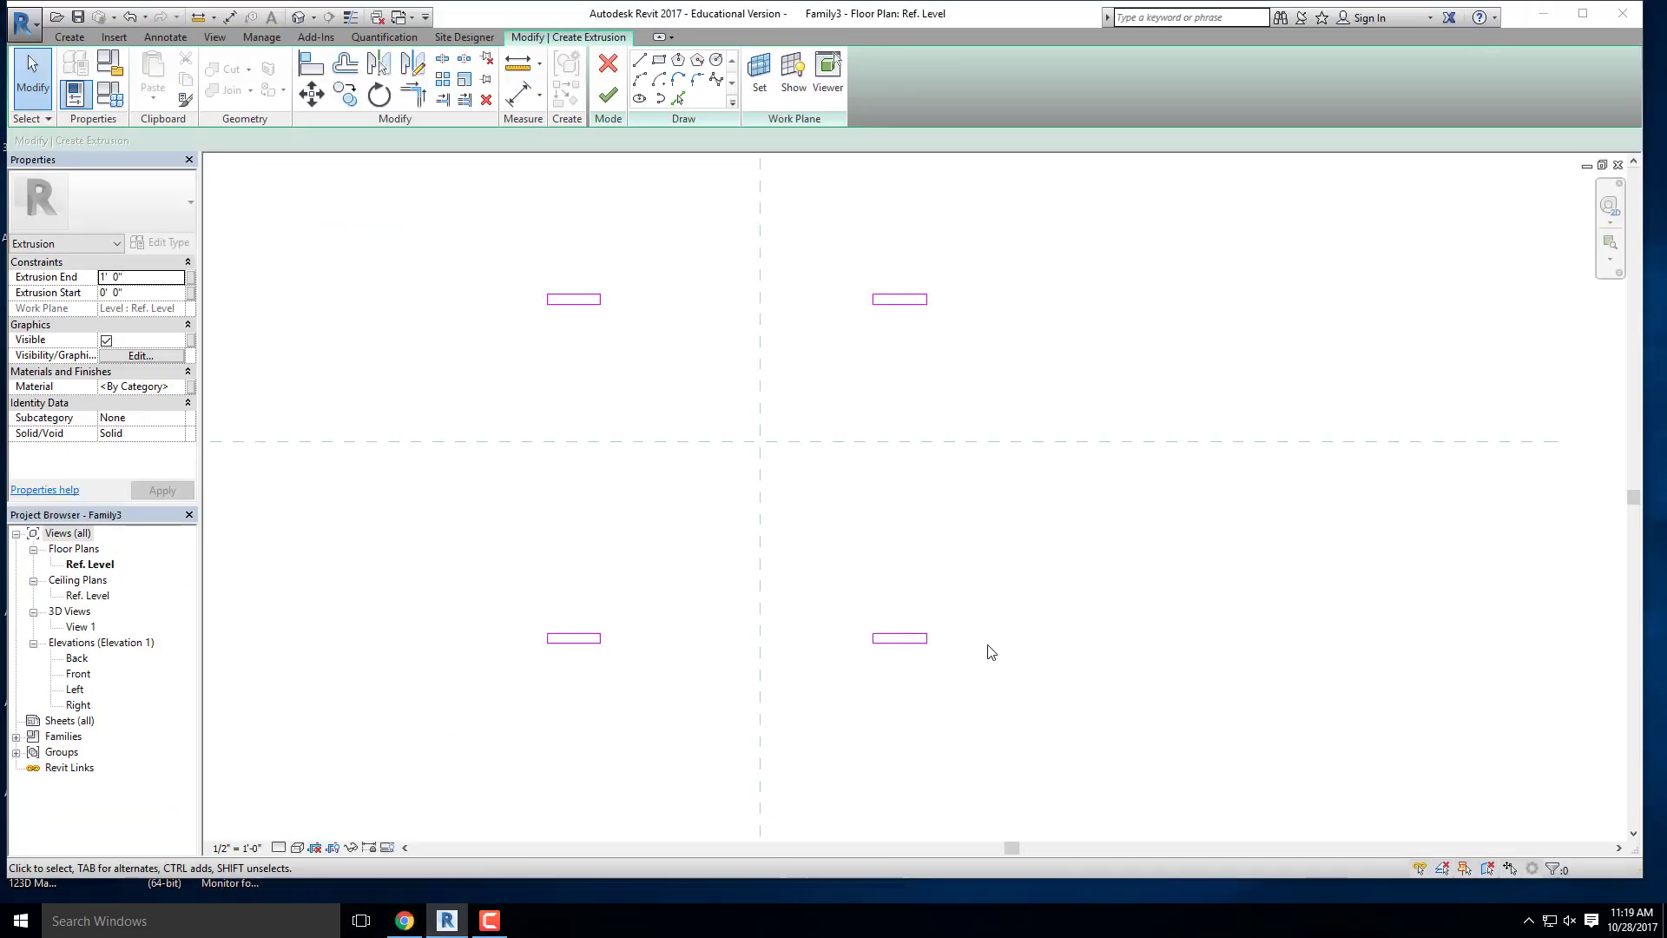
left_click(147, 278)
type("22.")
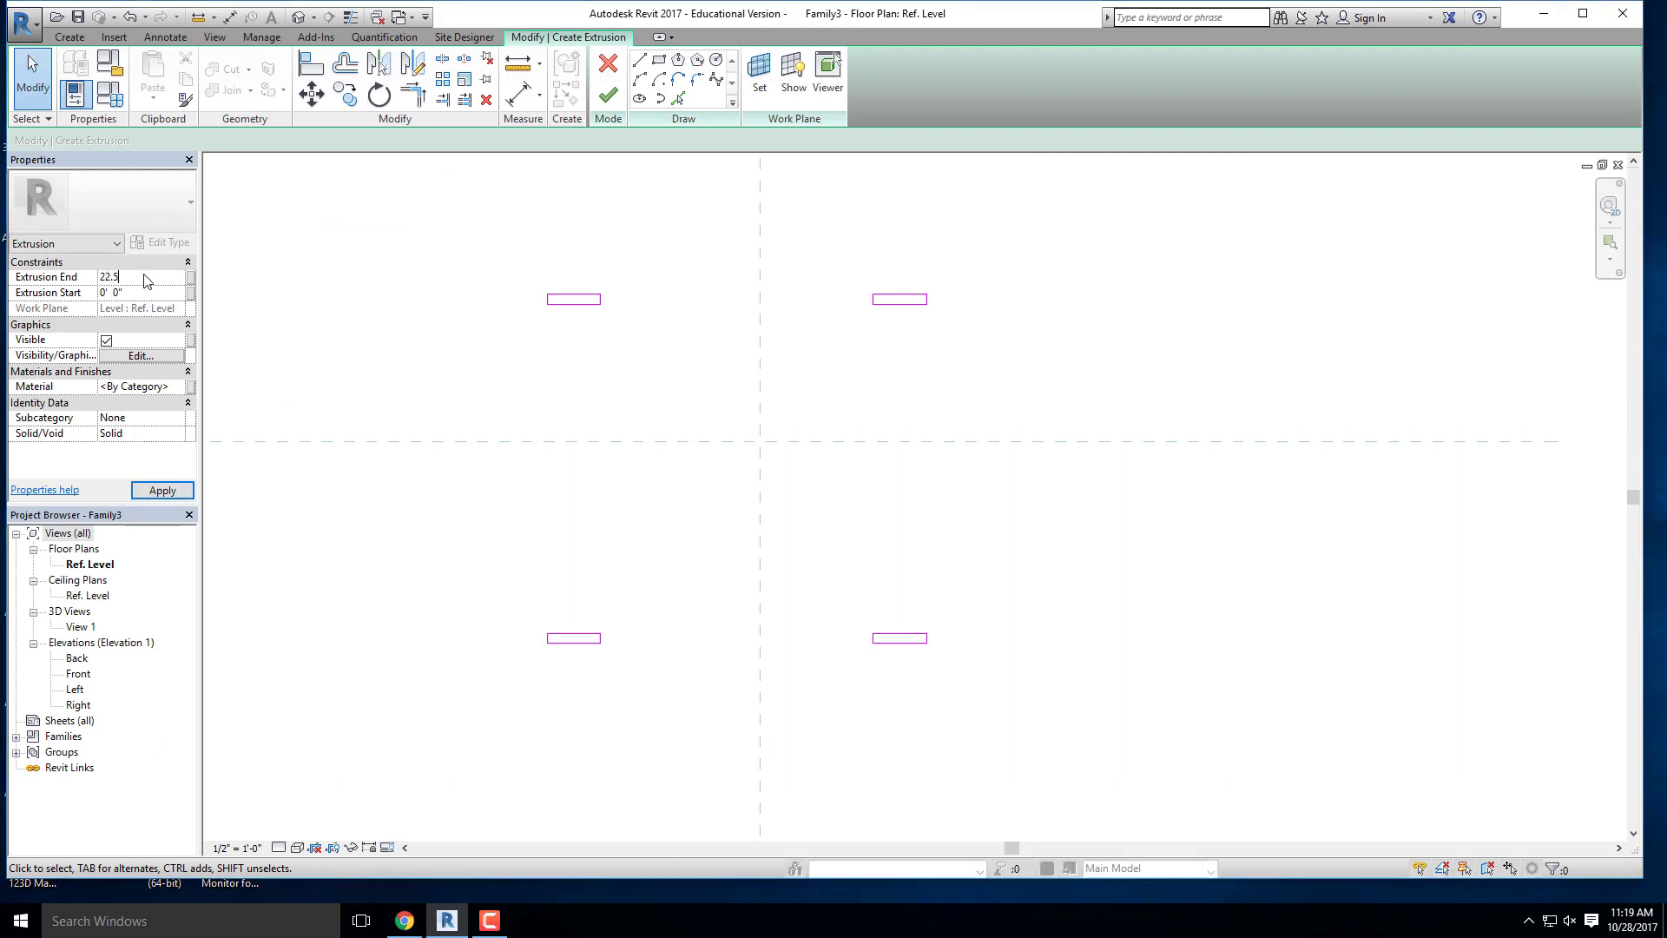
type("5\"")
left_click(615, 102)
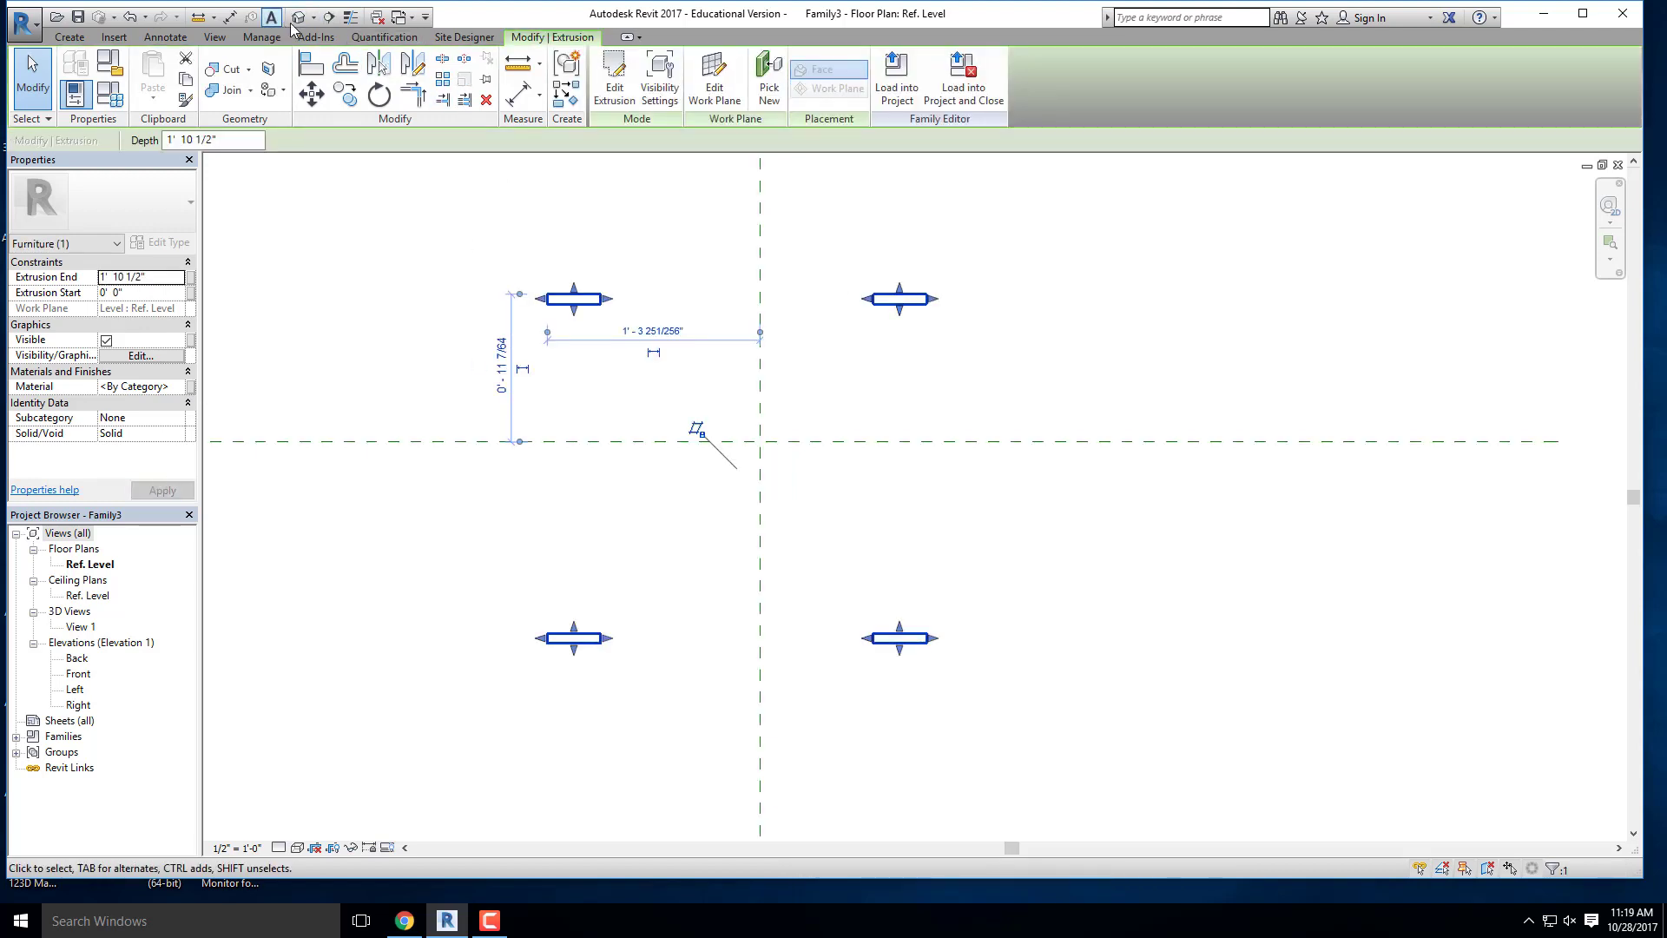
Step: Inspect the four legs in the default 3D view and compare them with the chair image in Chrome
left_click(297, 17)
mouse_move(596, 353)
middle_mouse_down("shift")
mouse_move(540, 417)
mouse_move(979, 412)
mouse_move(1046, 607)
mouse_move(1221, 472)
mouse_move(1056, 651)
mouse_move(1068, 532)
mouse_move(679, 786)
middle_mouse_up("shift")
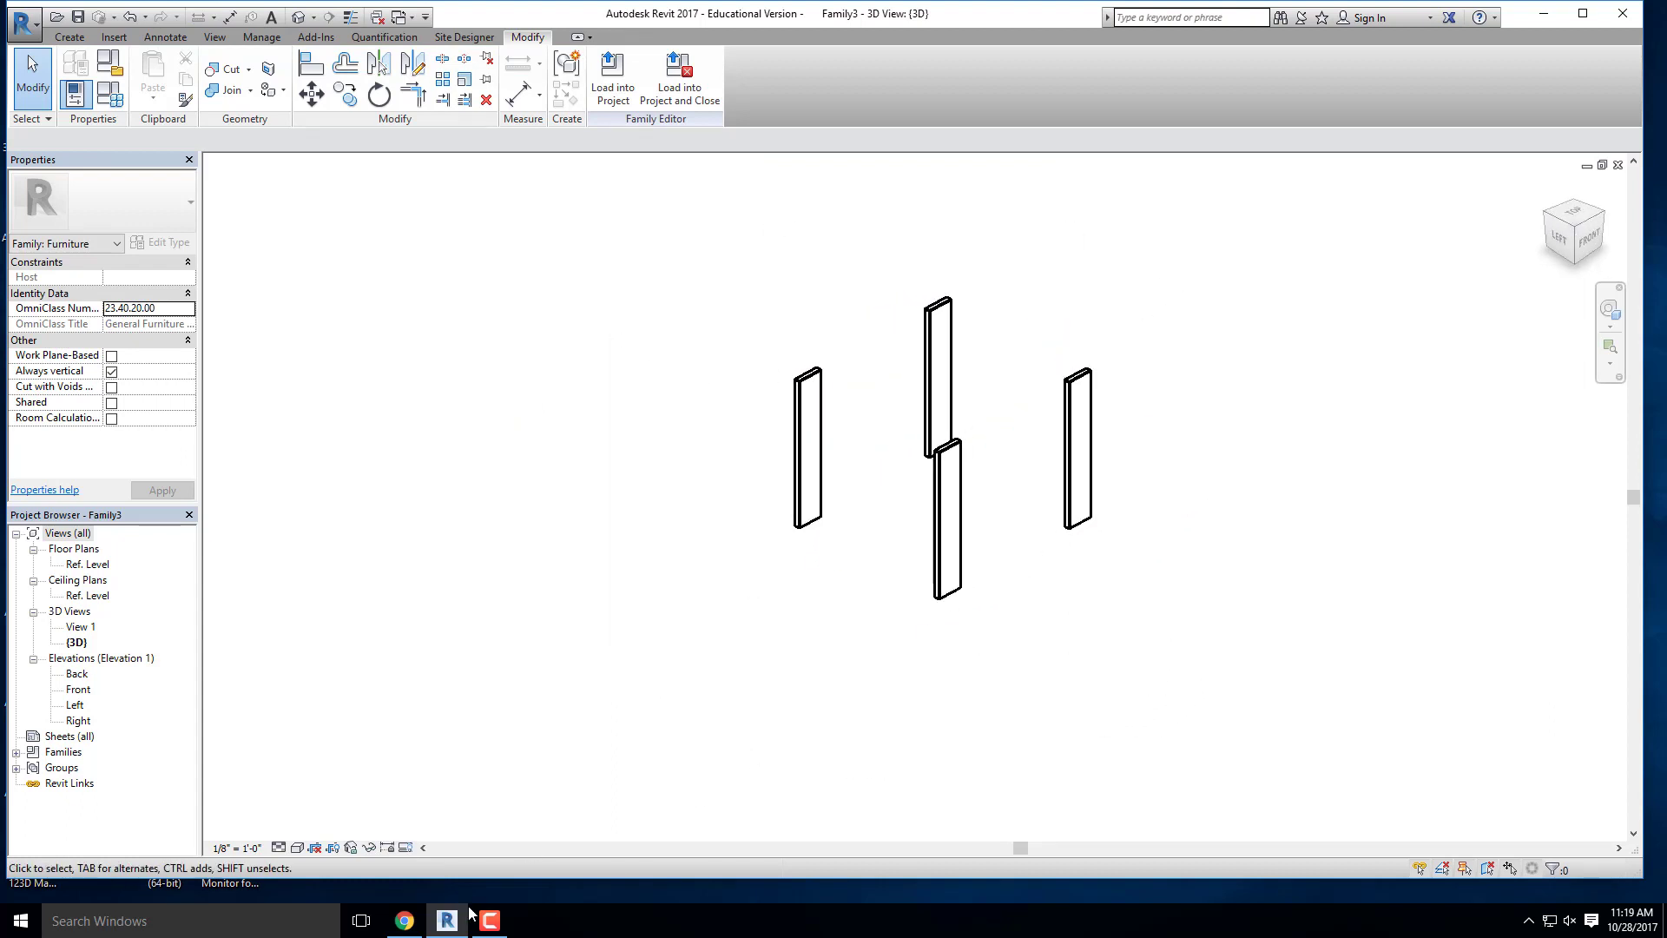
left_click(404, 920)
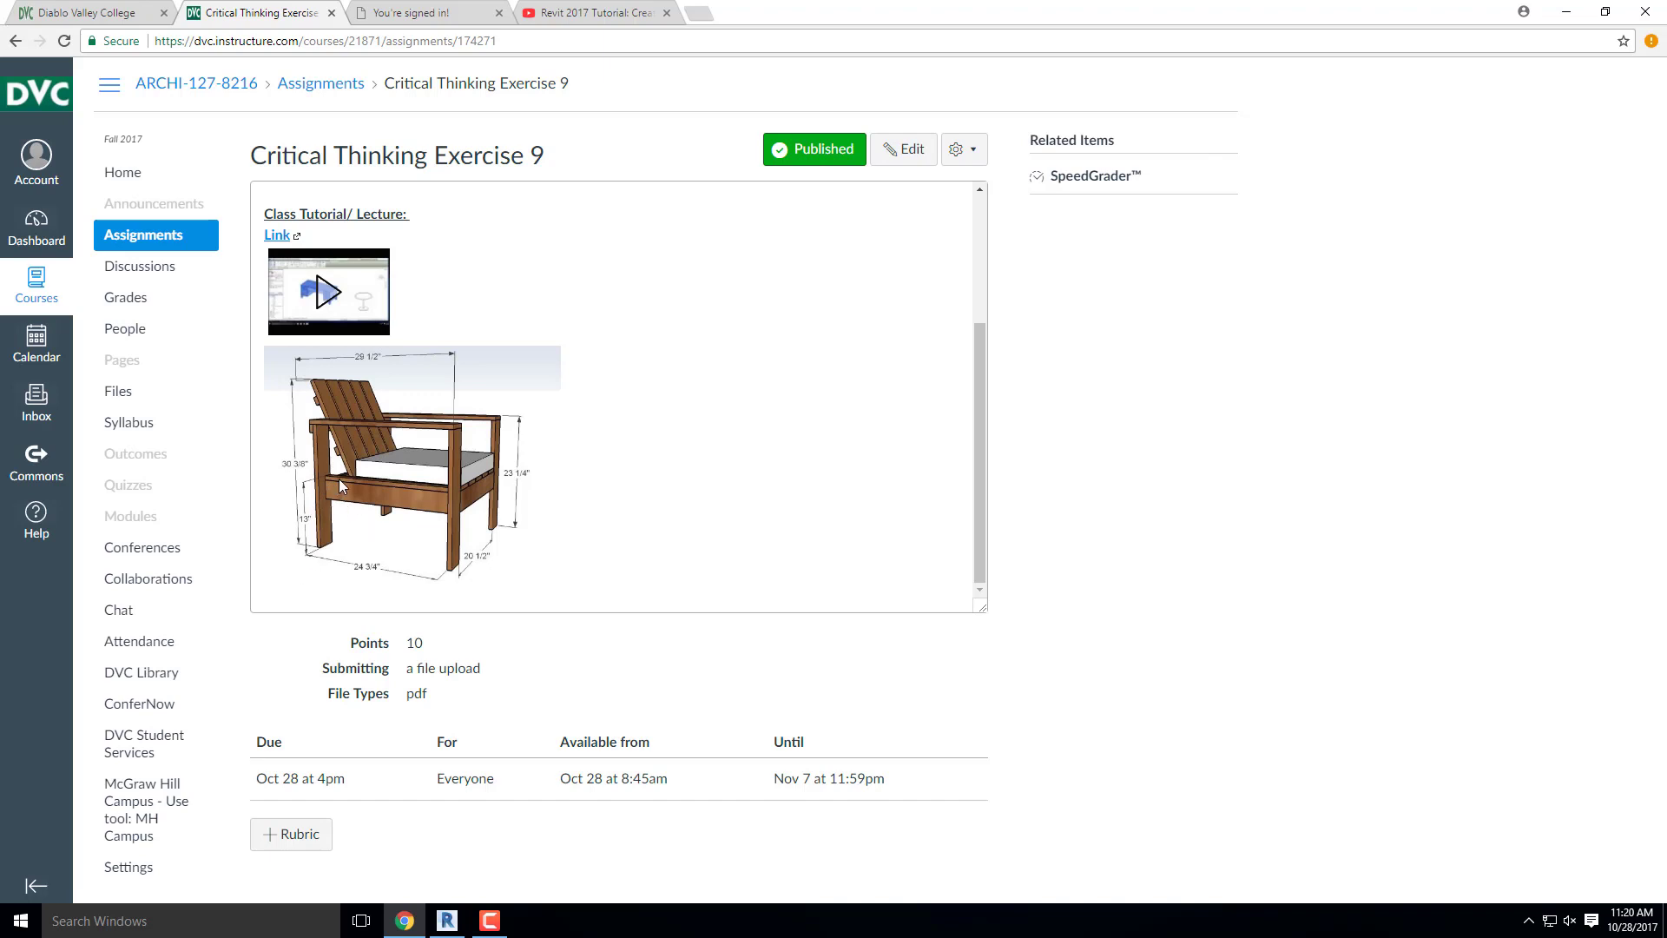
left_click(1567, 18)
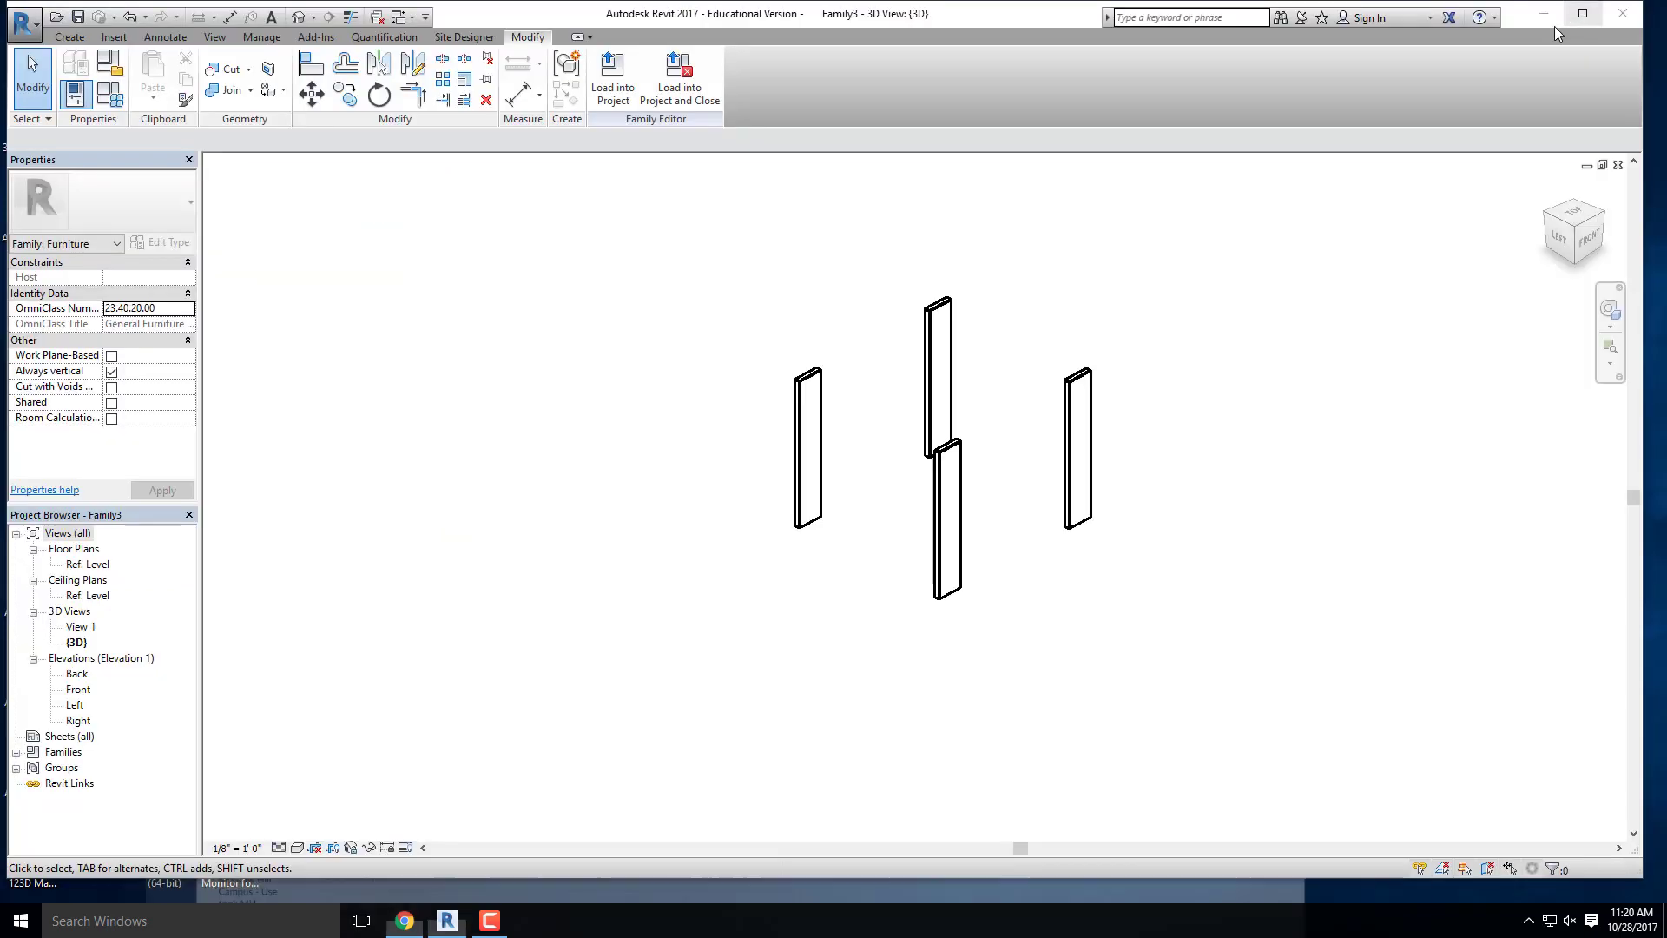
Step: Start an extrusion in the Ref. Level plan and sketch a 0.75" wide side rail profile between the inner edges of the two left legs
double_click(90, 565)
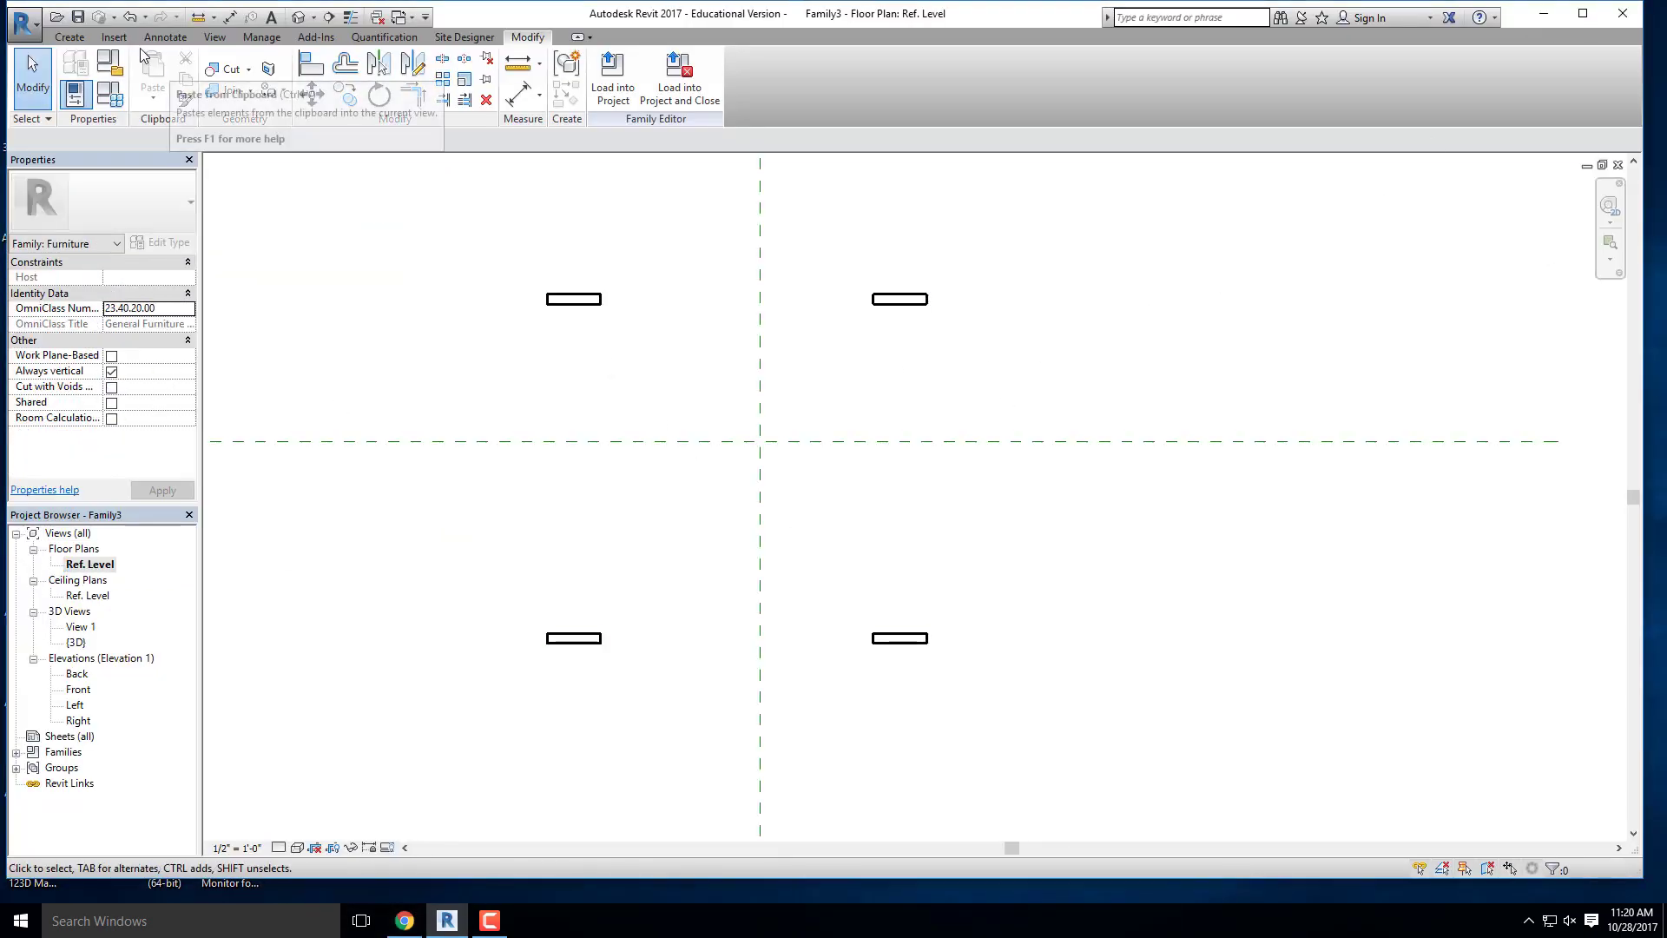
left_click(70, 36)
left_click(155, 77)
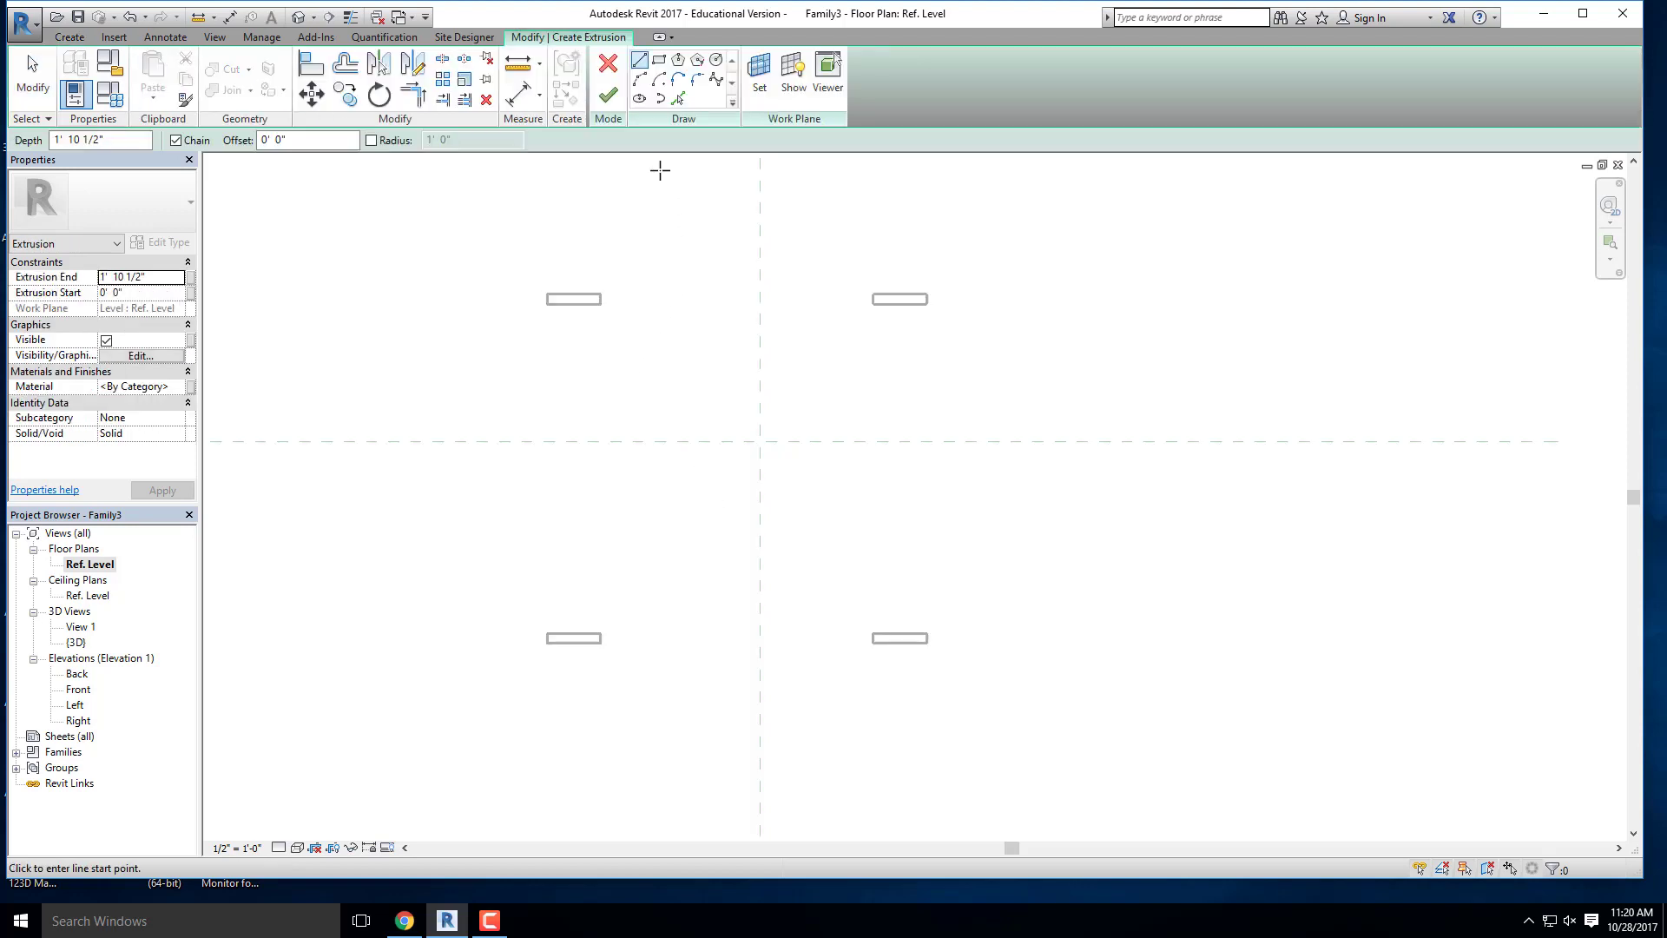
left_click(640, 63)
left_click(601, 305)
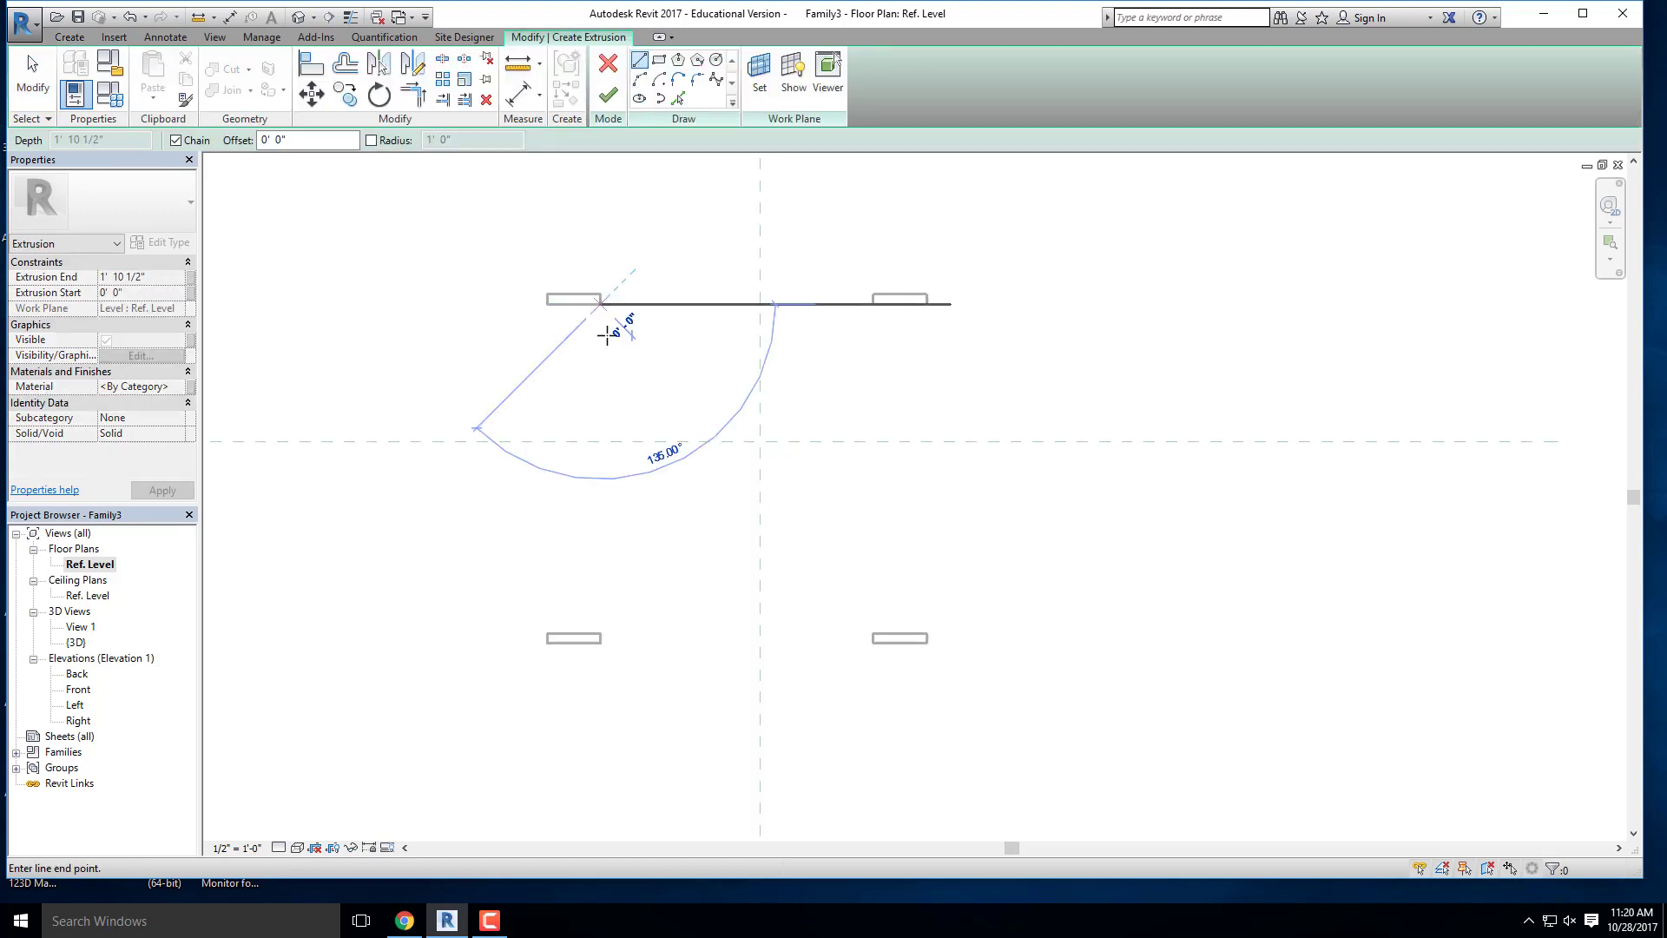
scroll(597, 630, "up", 1)
left_click(599, 638)
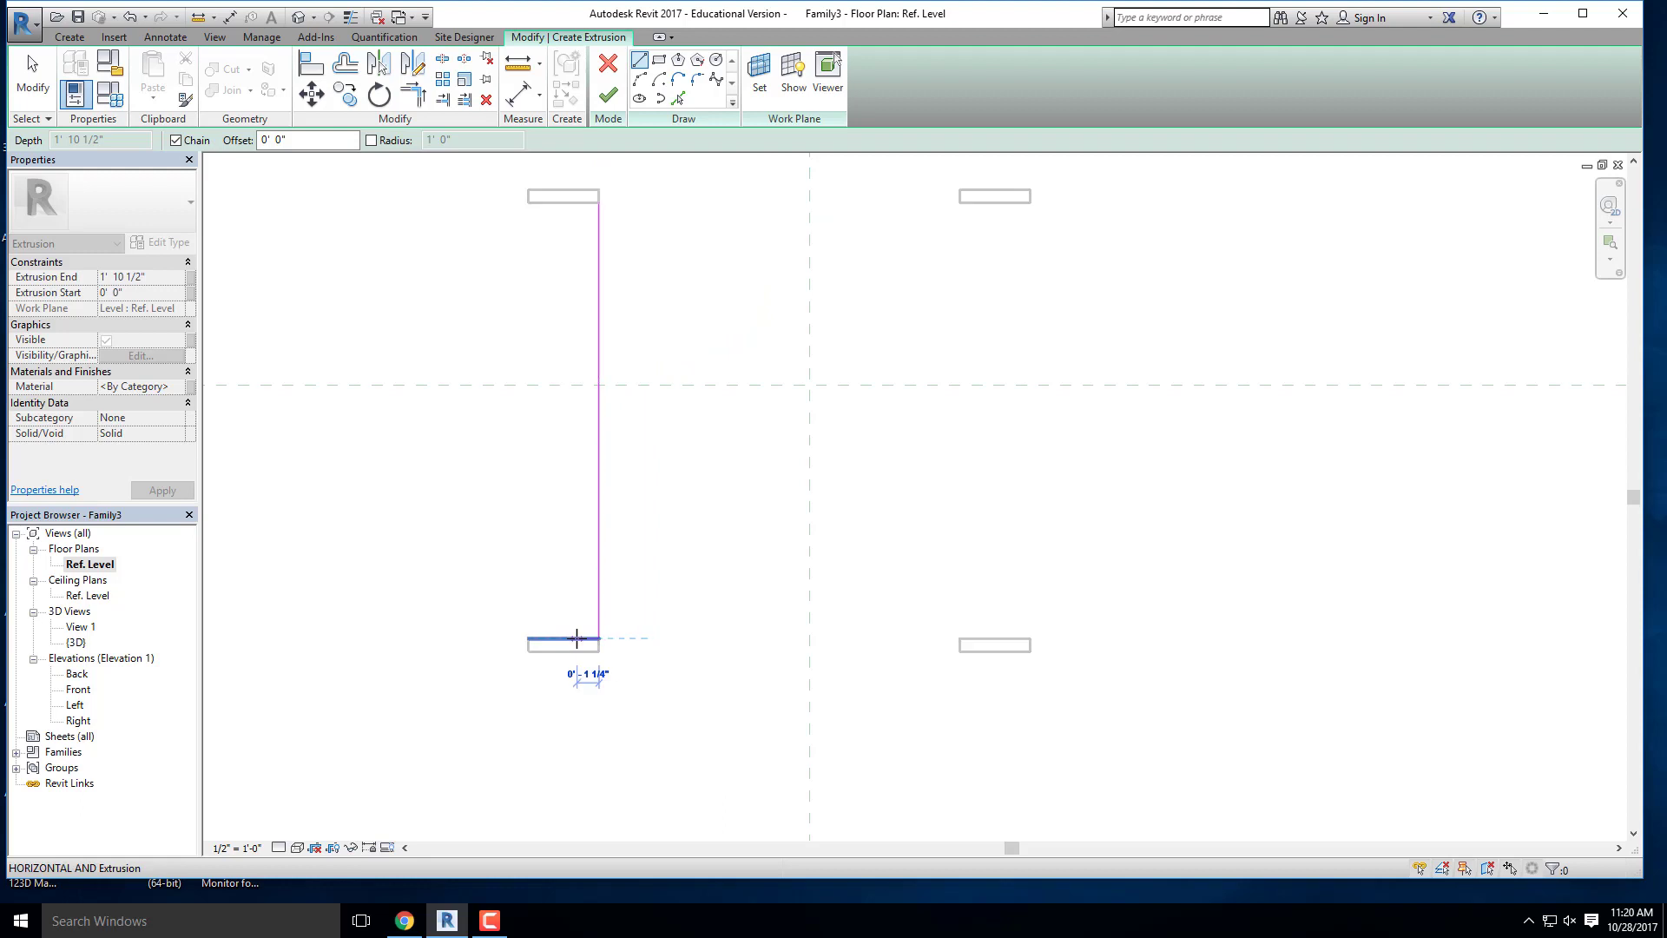
type(".75")
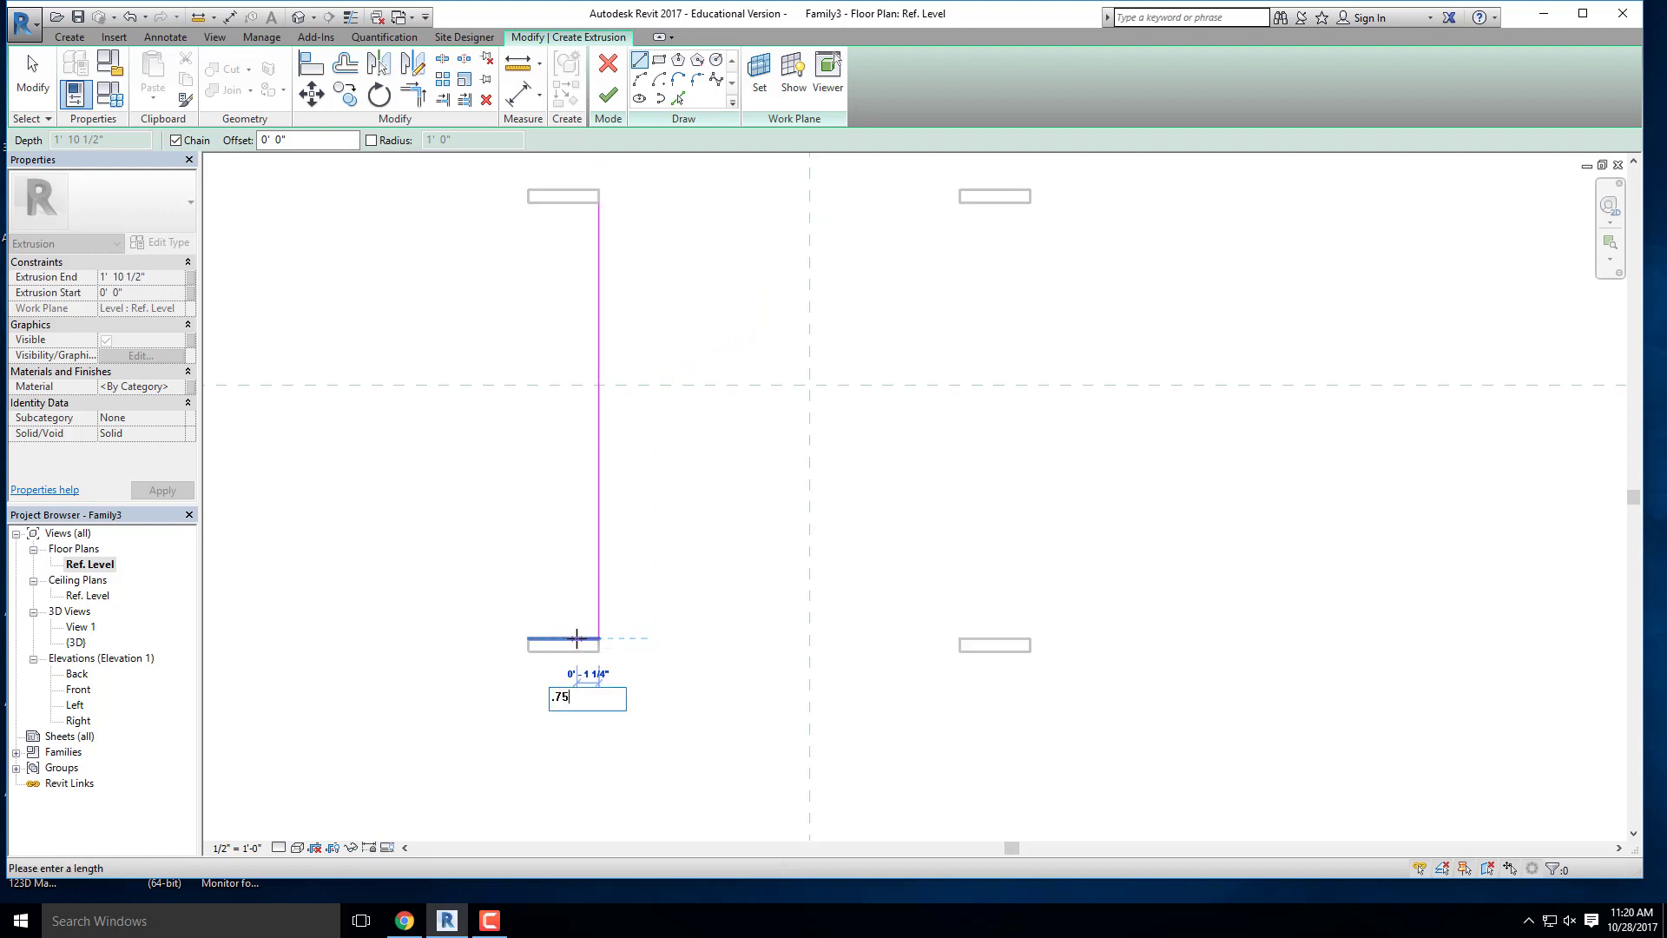
key("Return")
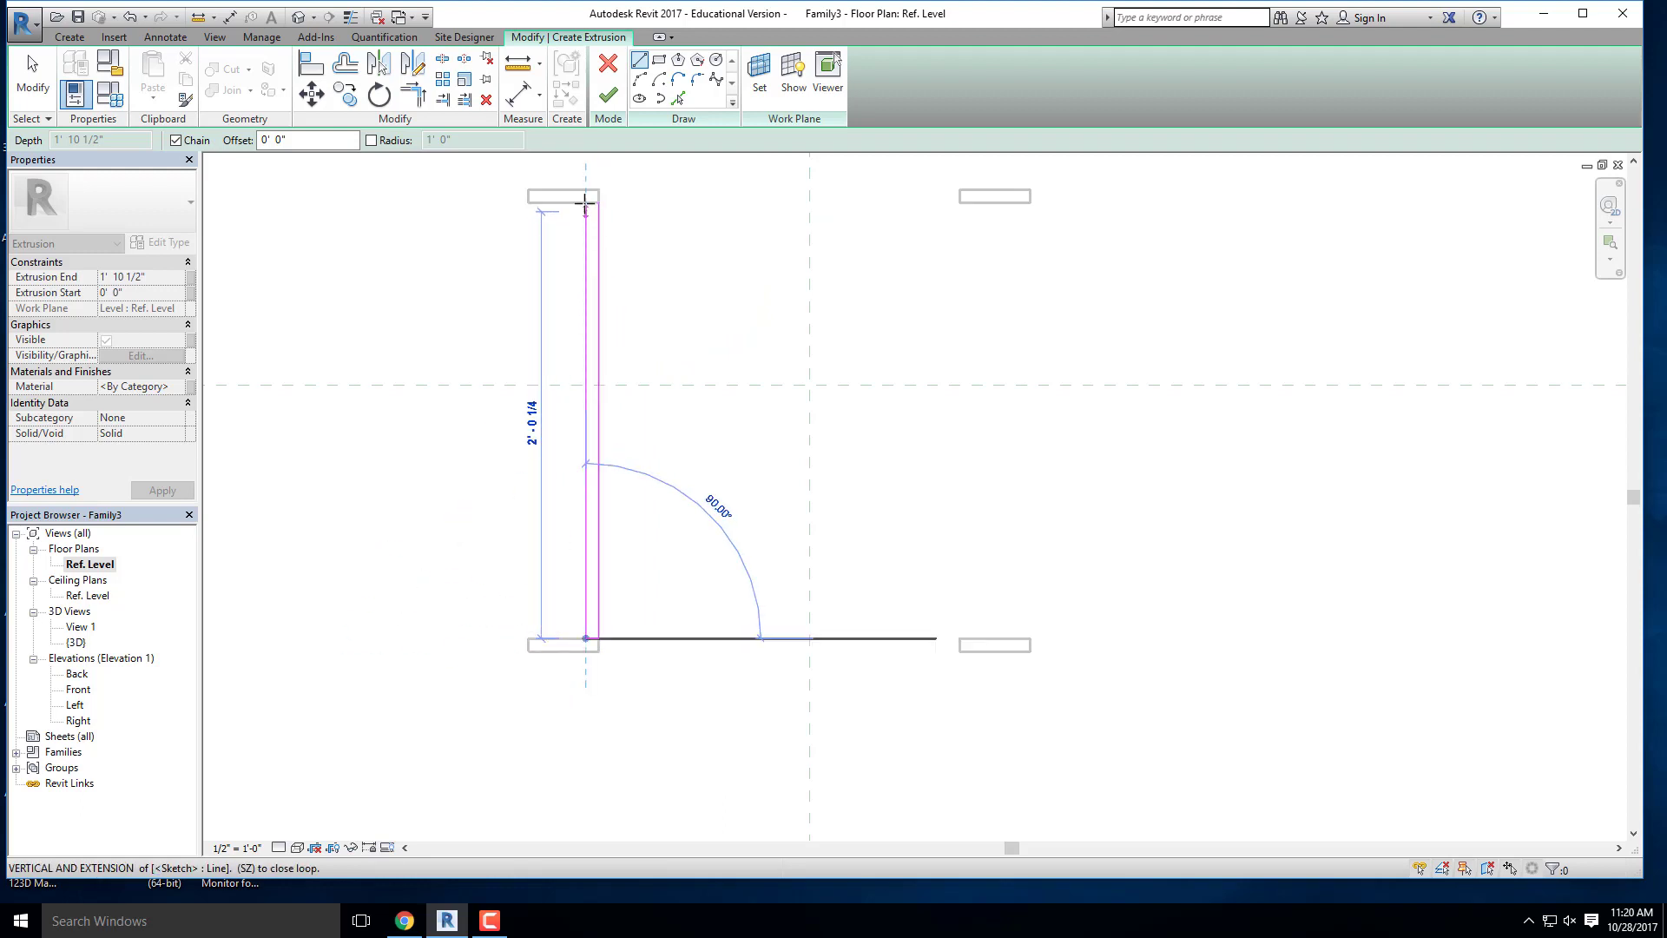
left_click(587, 203)
key("Escape")
key("Escape")
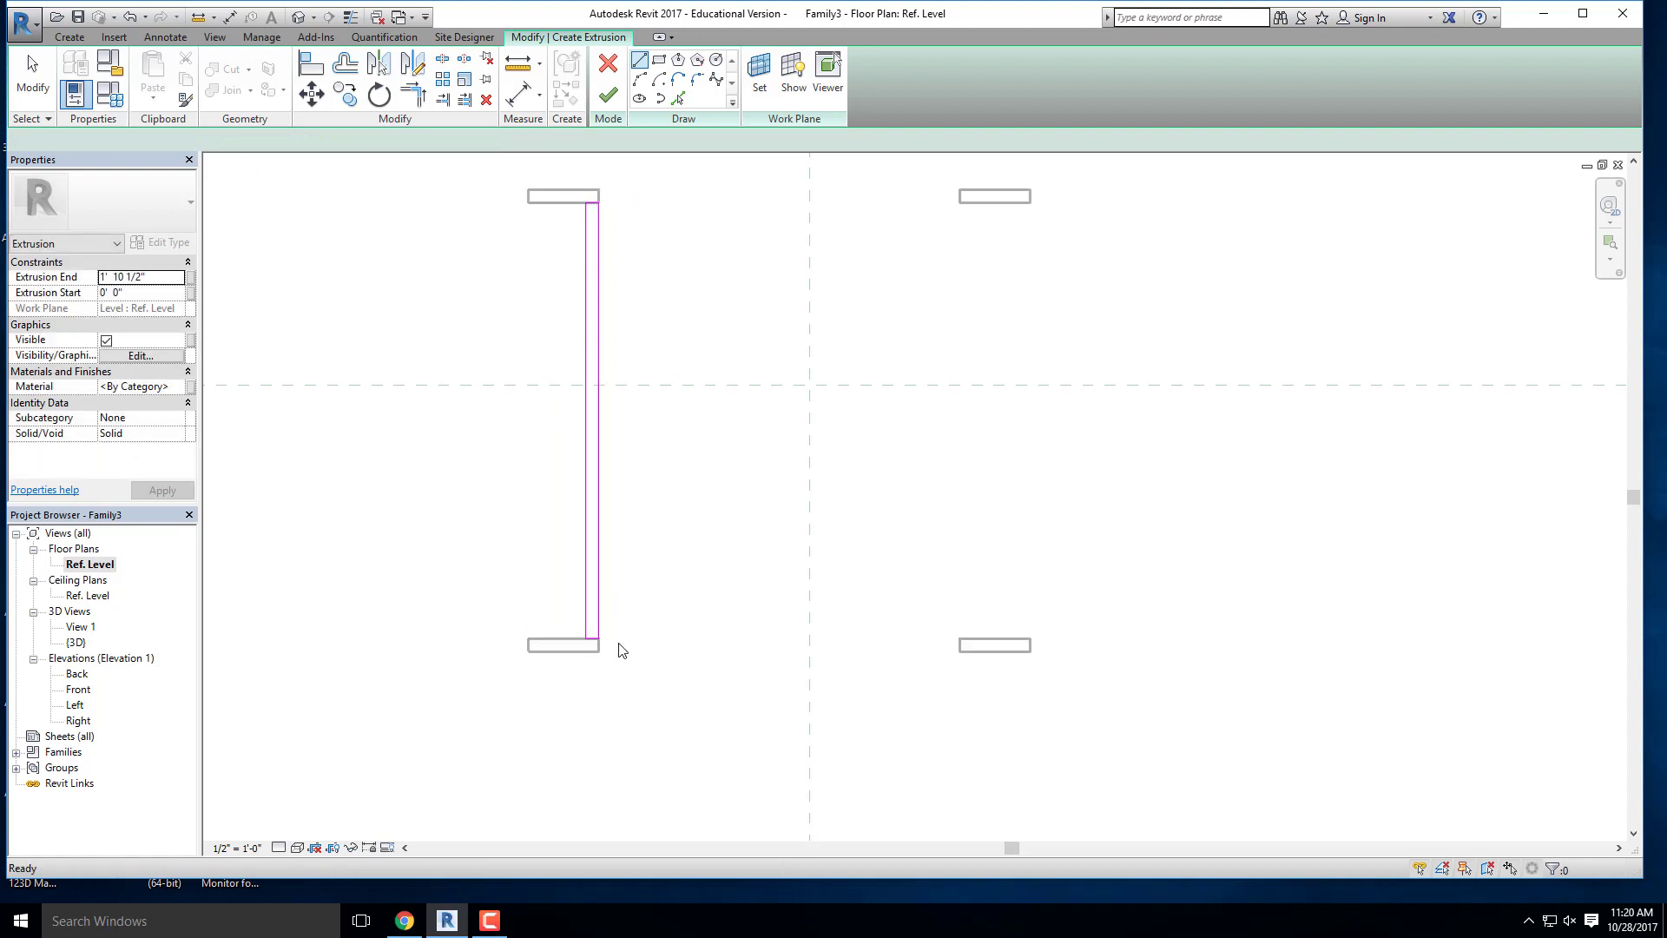
Step: Copy the side rail profile horizontally to the inner corner of the right pair of legs
left_click_drag(511, 270, 509, 186)
key("c")
key("o")
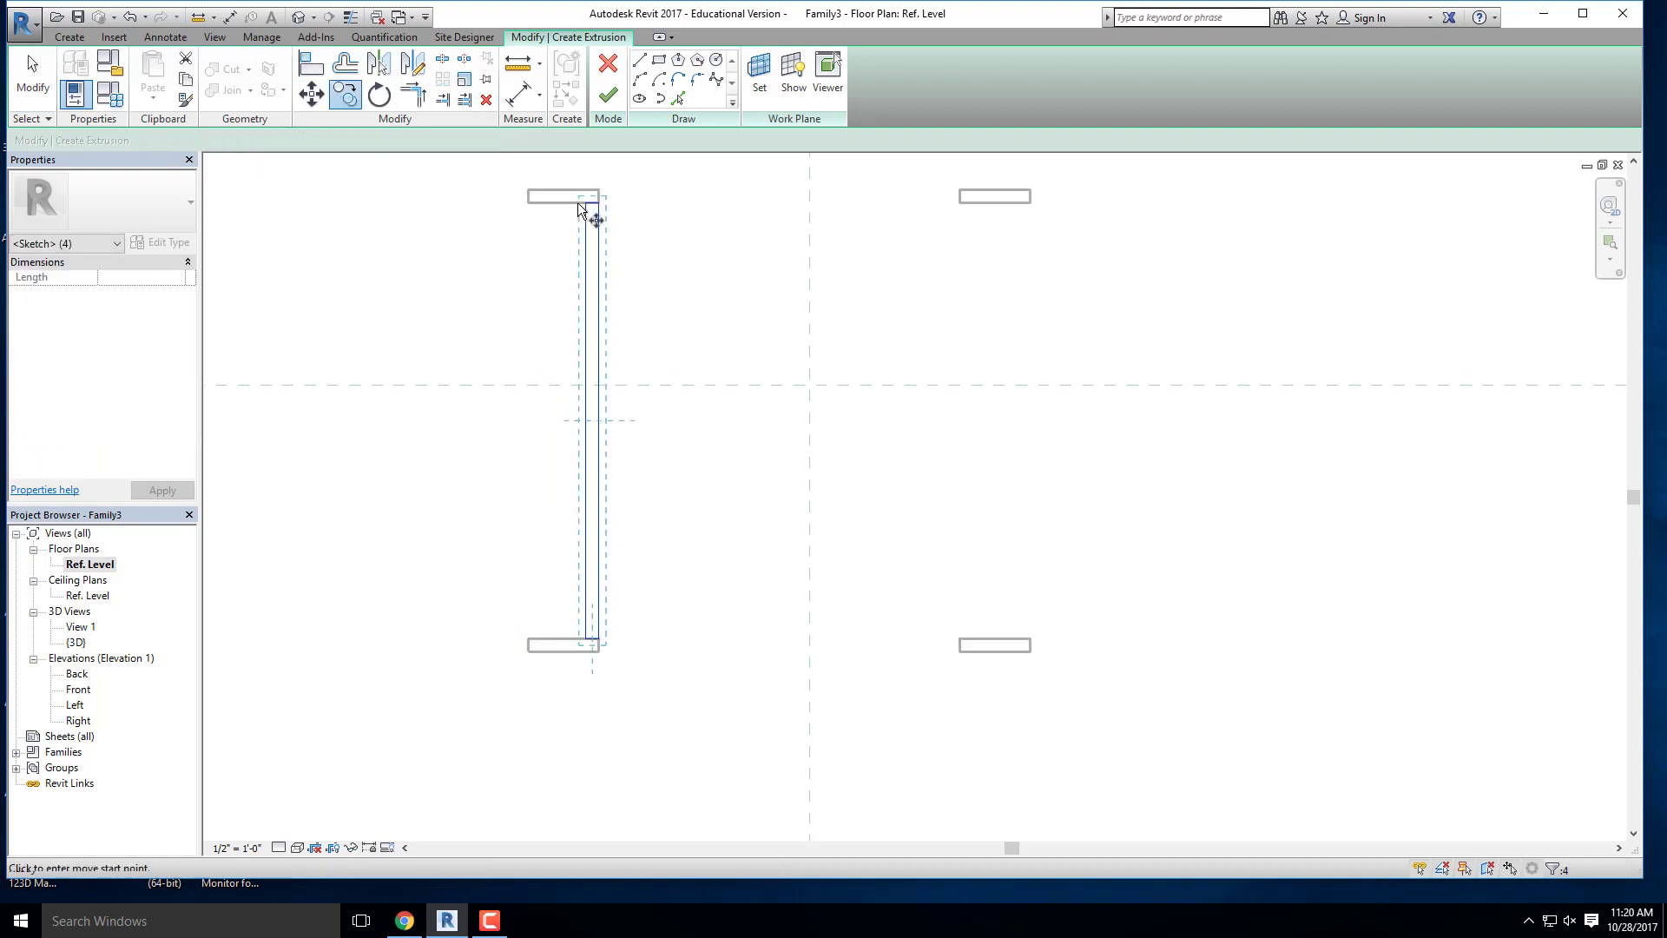
left_click(586, 202)
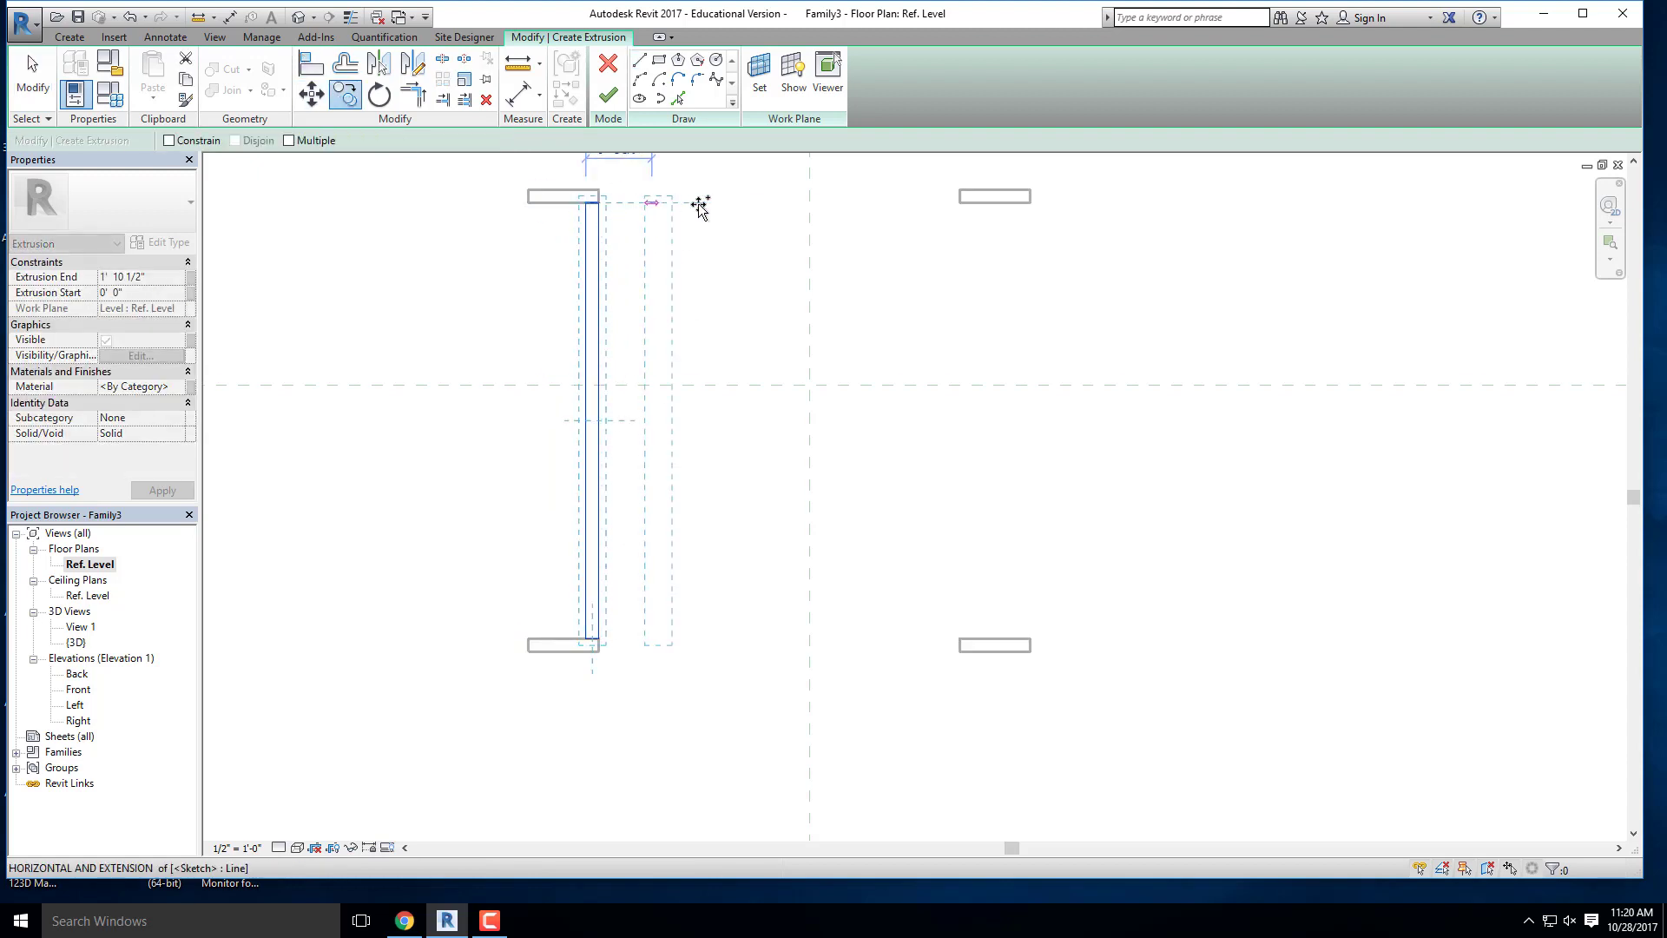
left_click(963, 208)
key("Escape")
scroll(695, 350, "down", 4)
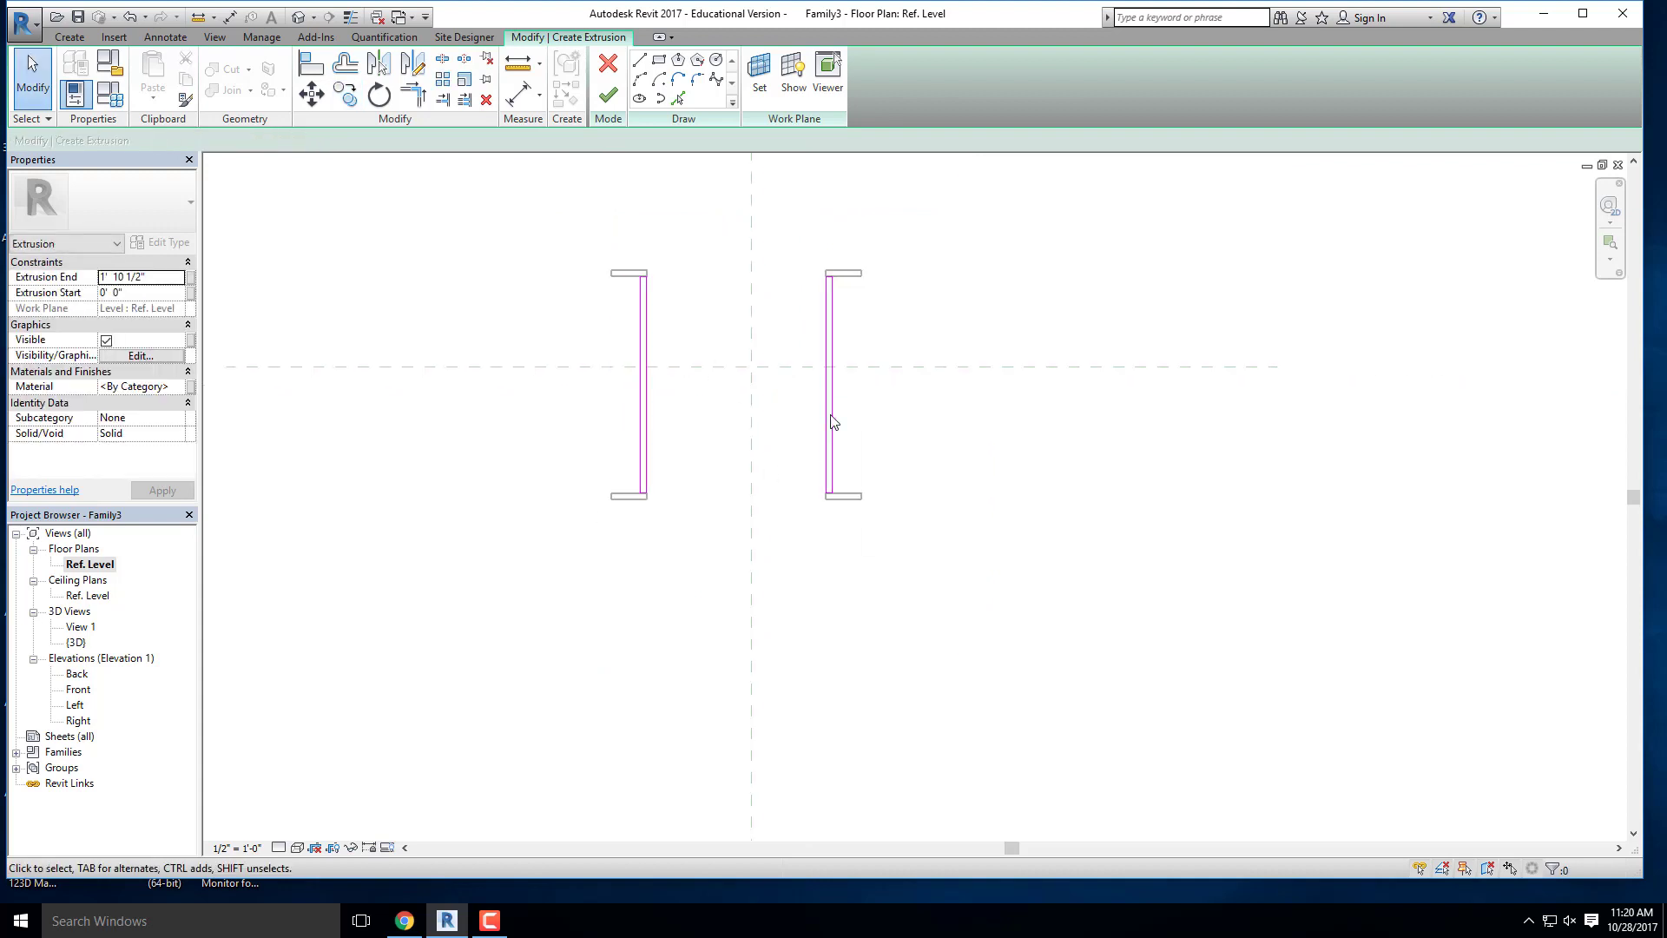
scroll(834, 350, "up", 4)
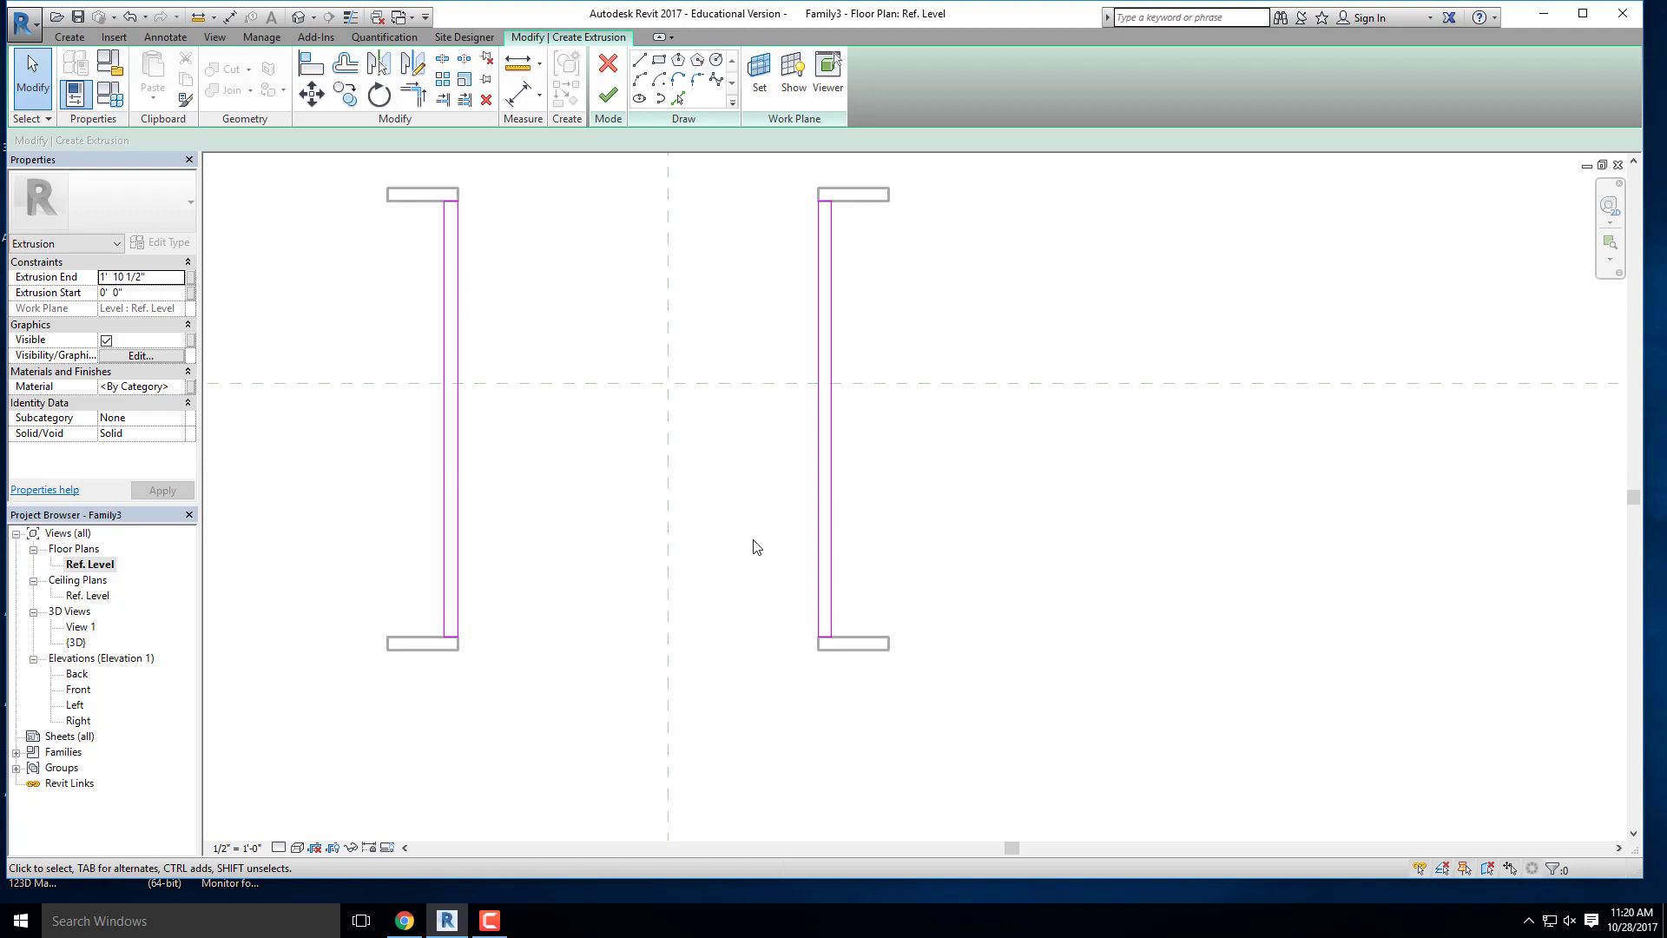
scroll(752, 543, "down", 1)
scroll(578, 272, "up", 1)
scroll(511, 279, "up", 1)
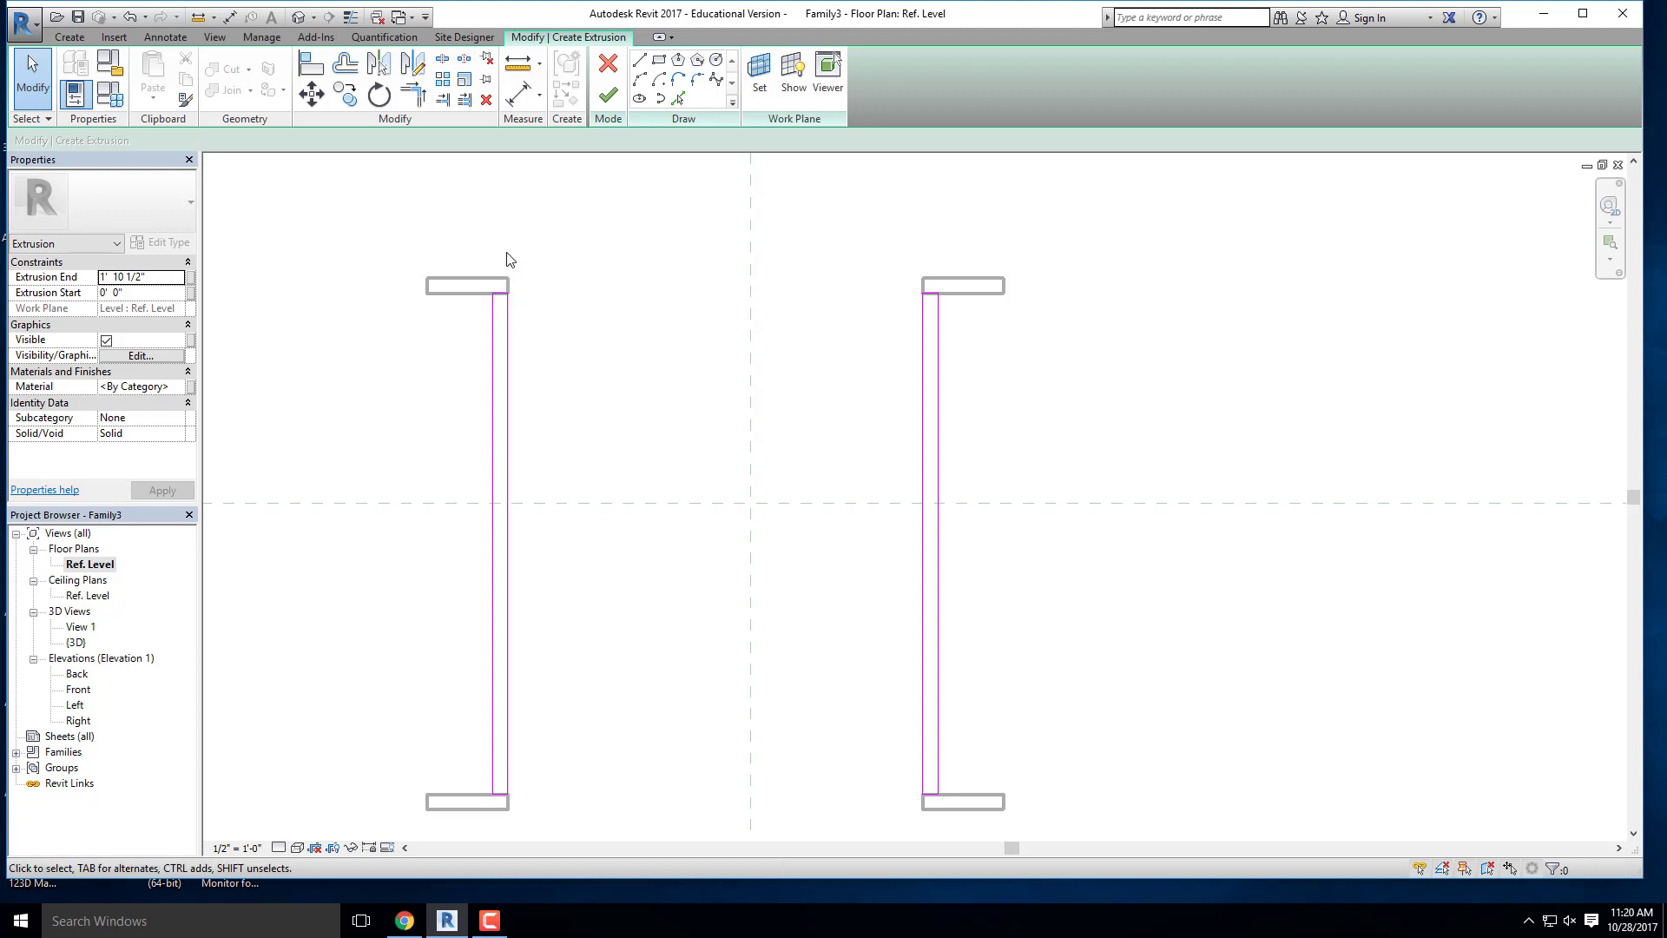
scroll(524, 257, "down", 2)
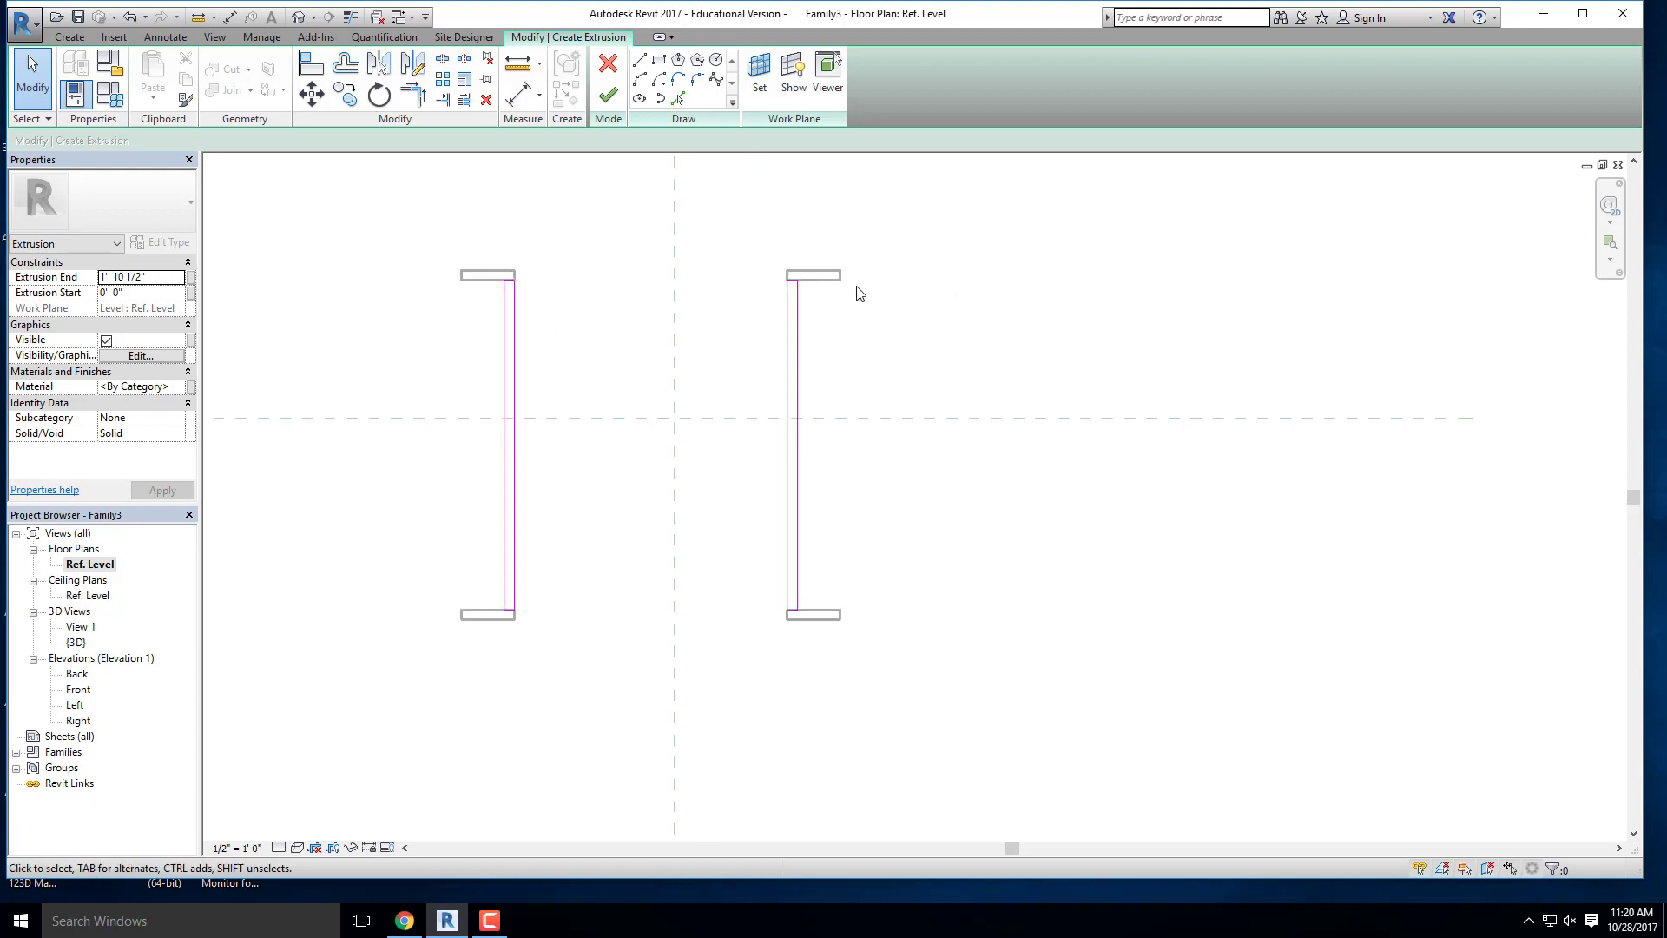
scroll(769, 215, "up", 2)
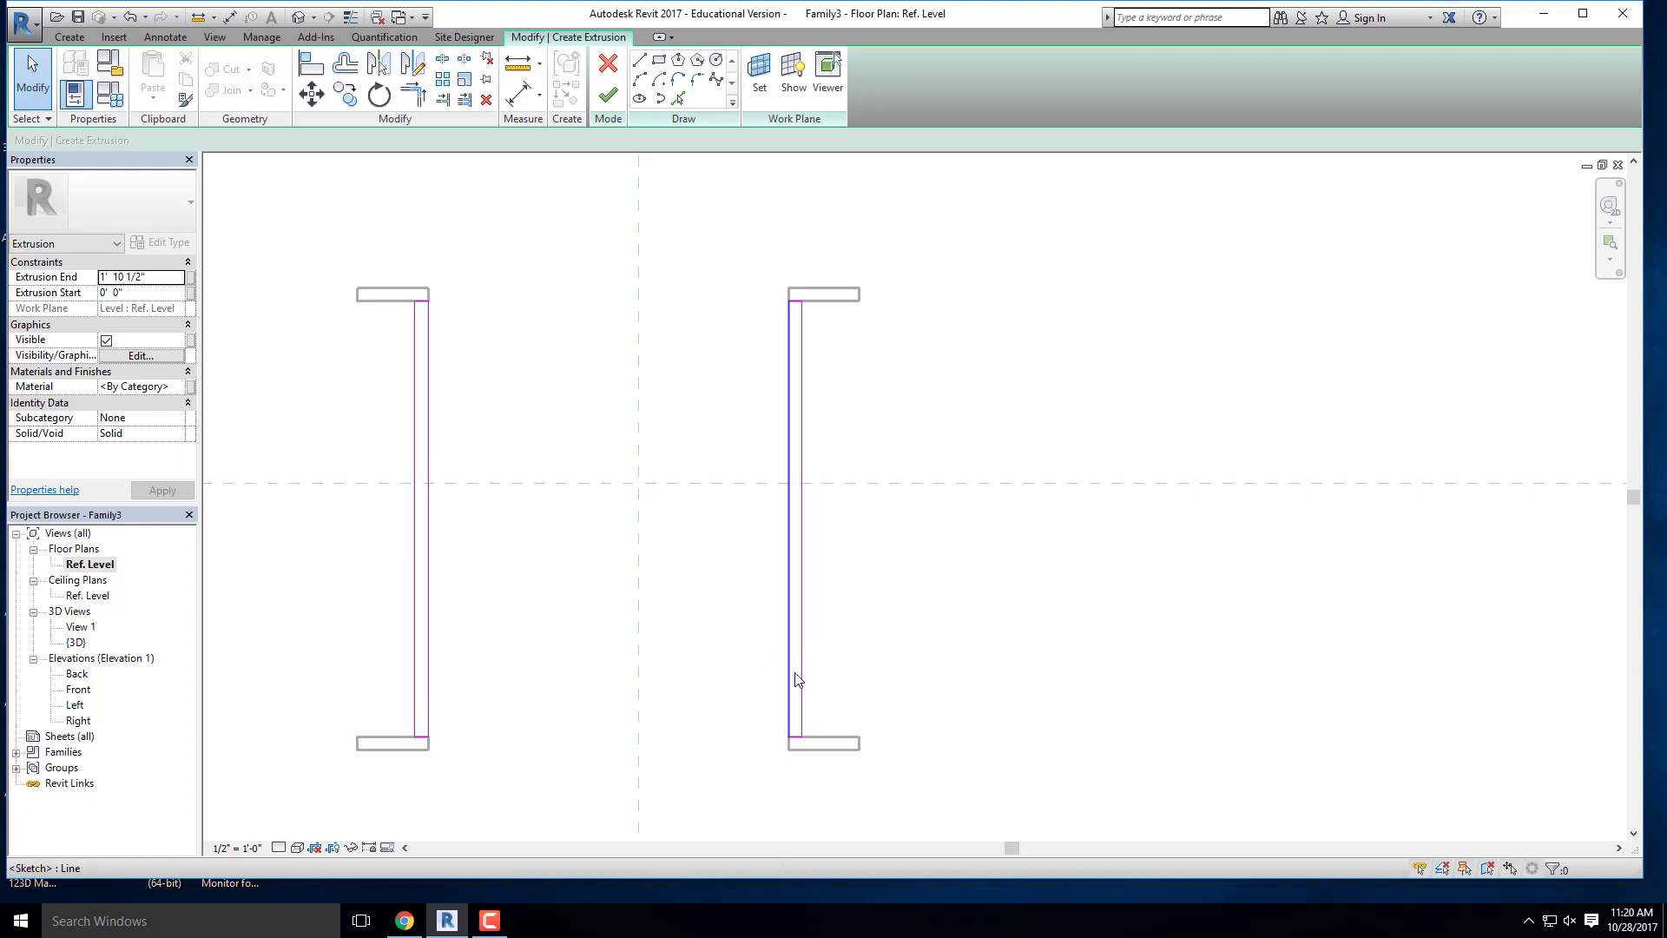
Step: Sketch a 1'-8 1/2" by 3/4" cross rail rectangle between the two upper legs, flush with both leg faces
scroll(502, 286, "up", 3)
left_click(658, 61)
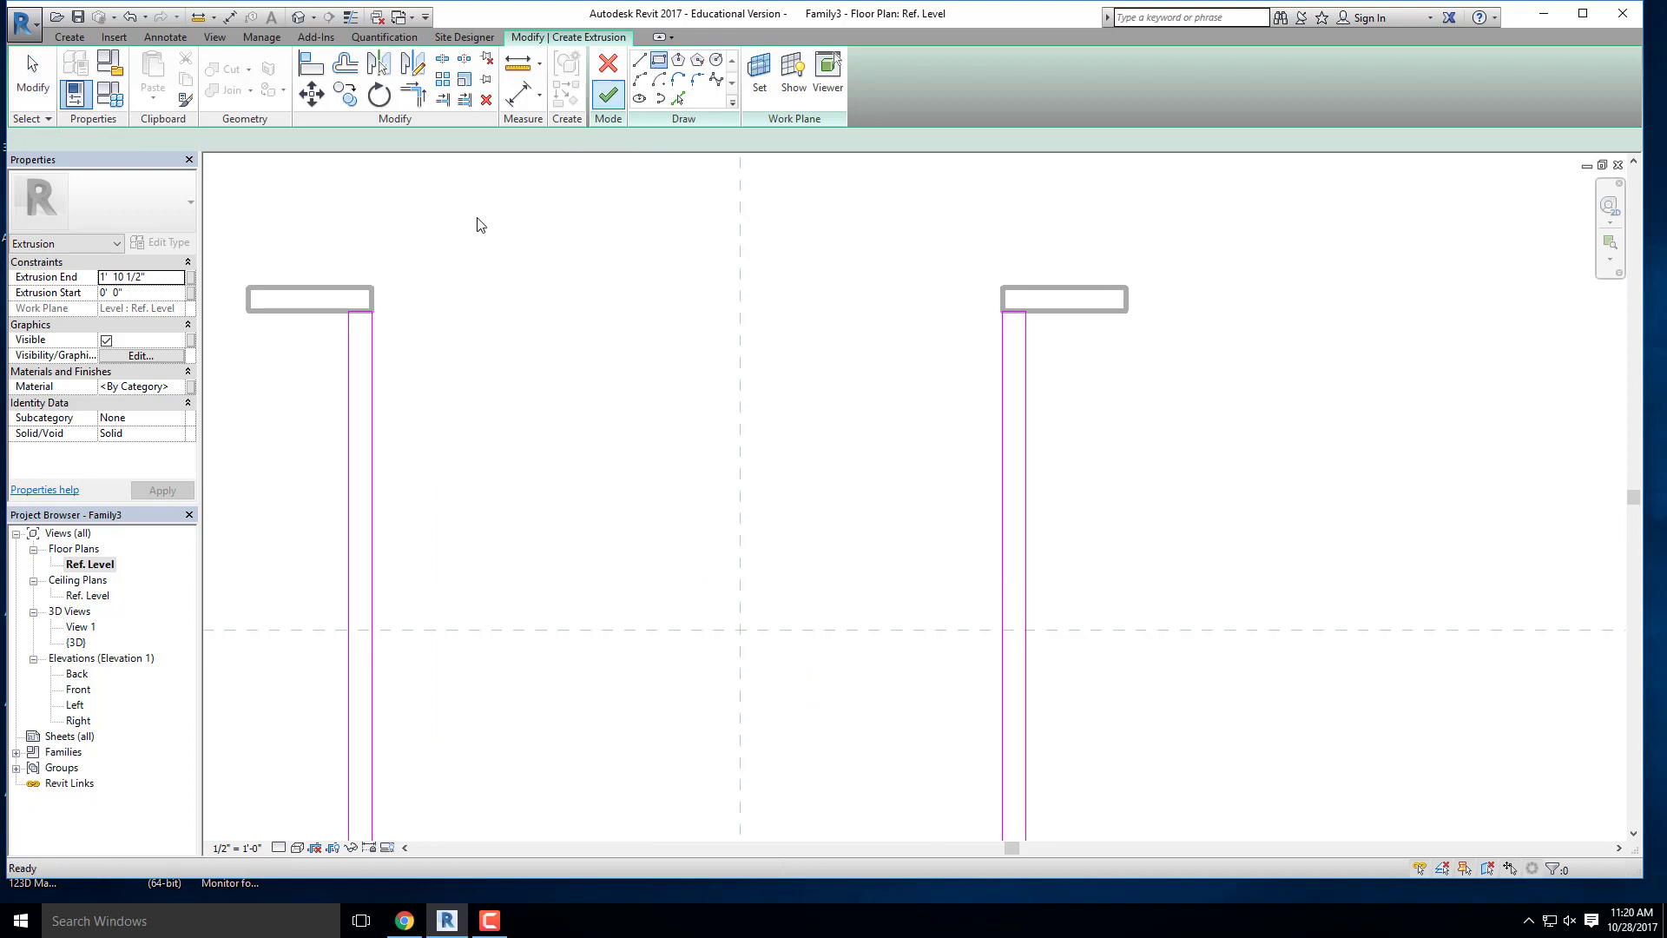
scroll(382, 290, "up", 2)
left_click(359, 298)
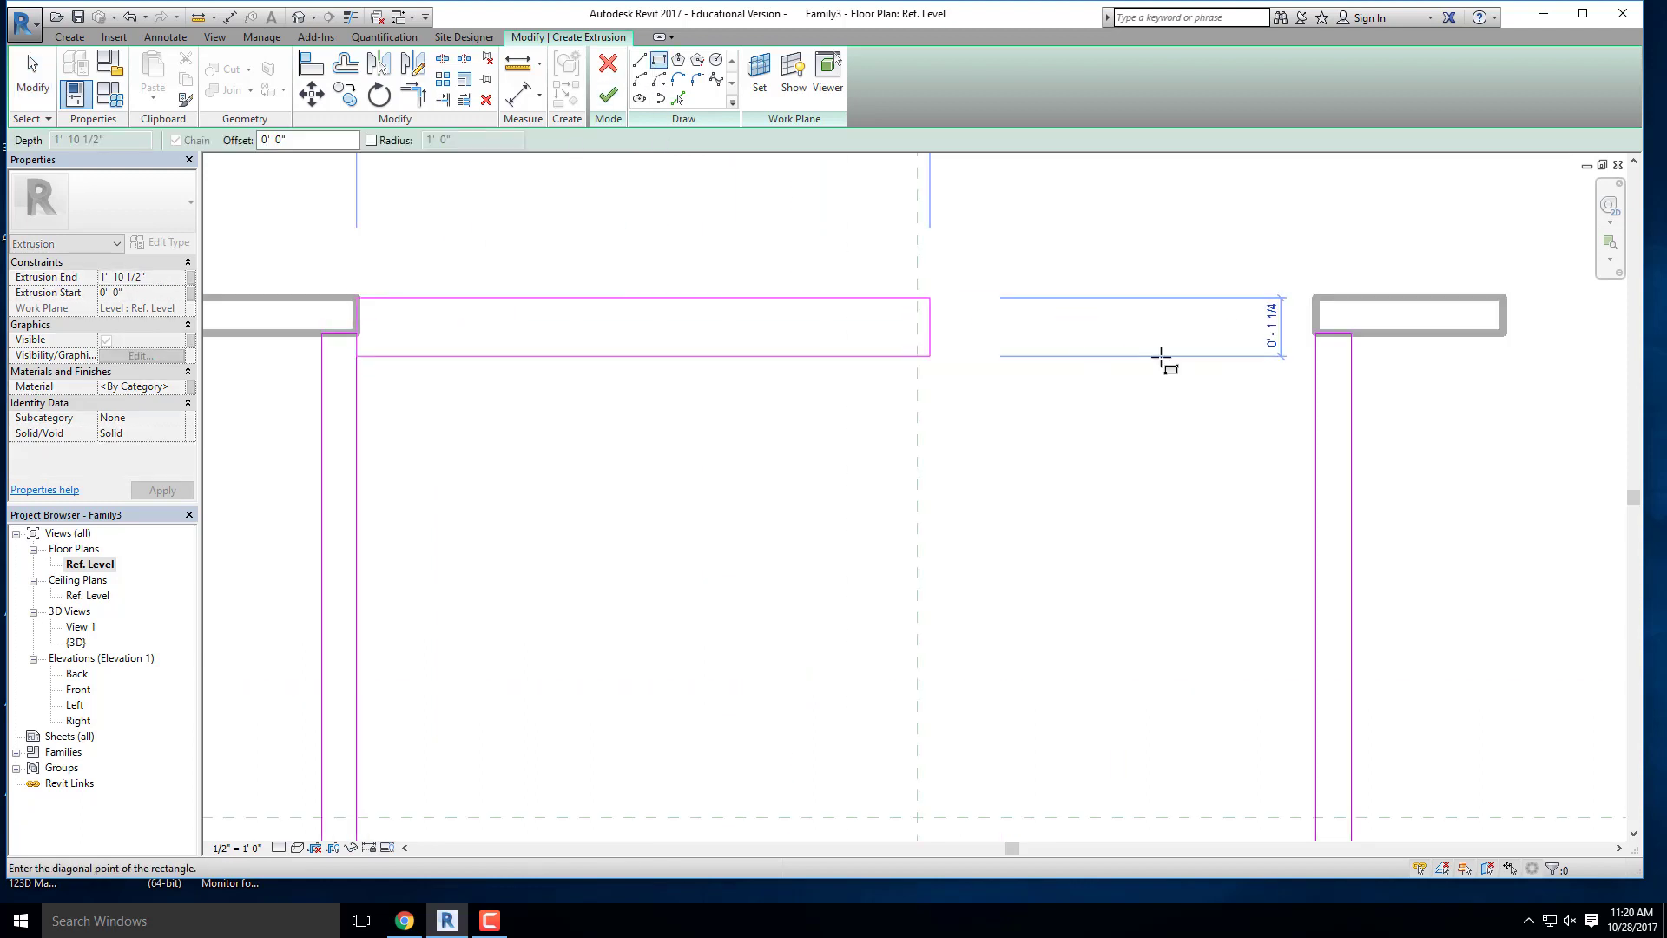
left_click(1318, 336)
key("Escape")
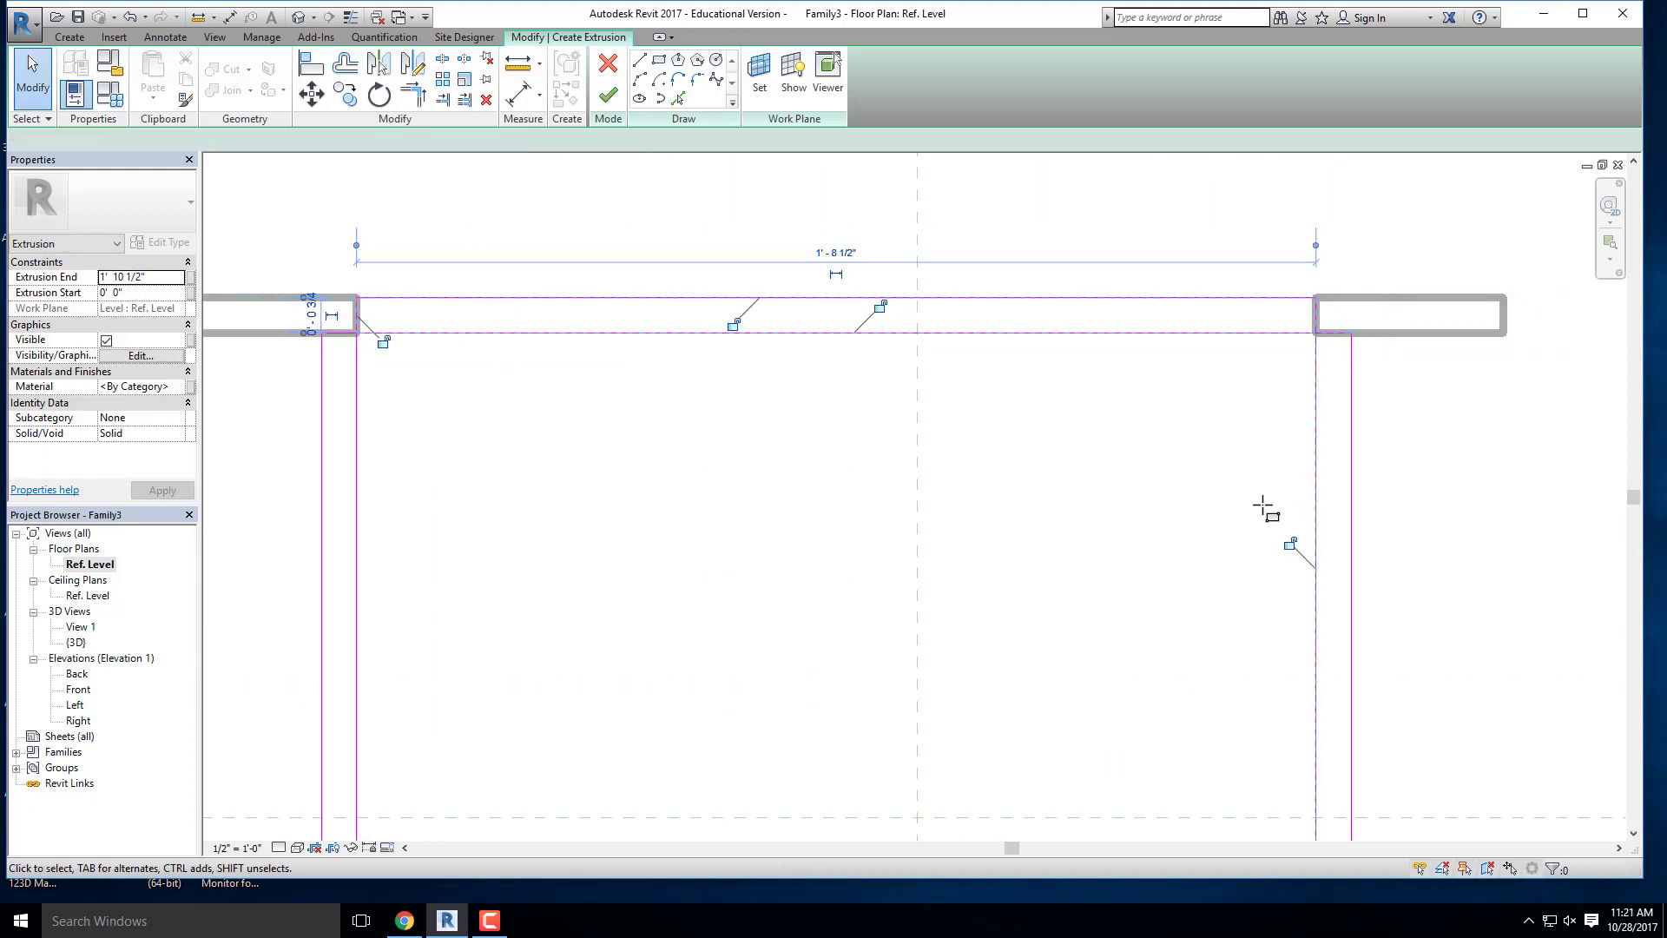
key("Escape")
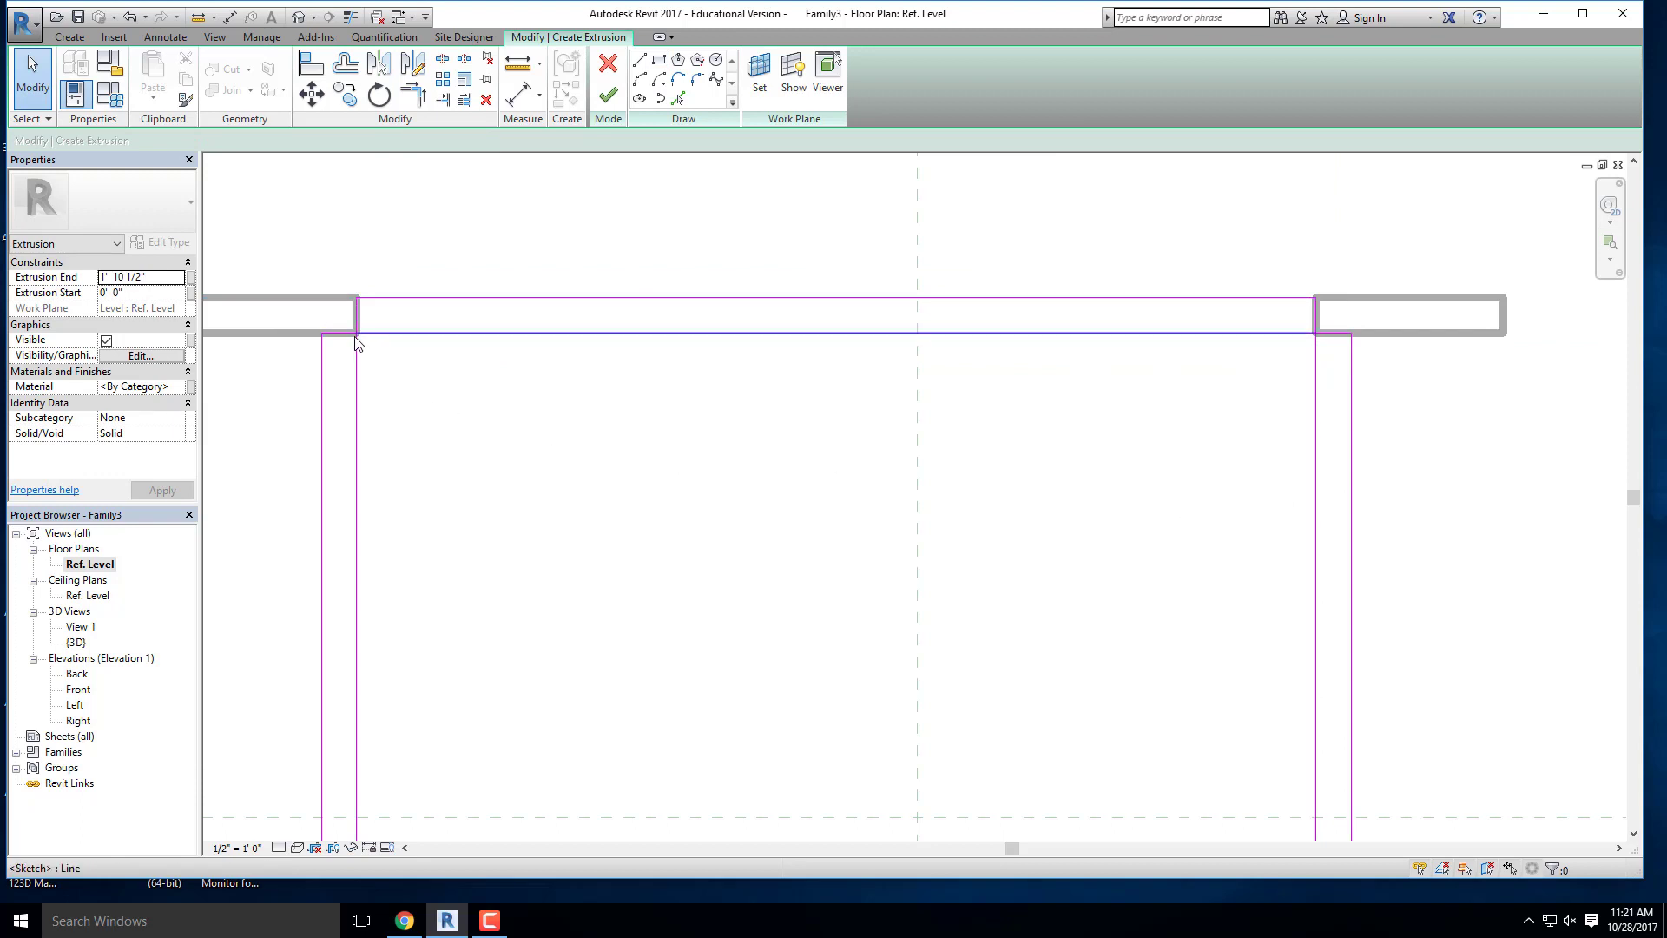
Step: Delete the cross rail rectangle from the side rail sketch
scroll(356, 343, "up", 5)
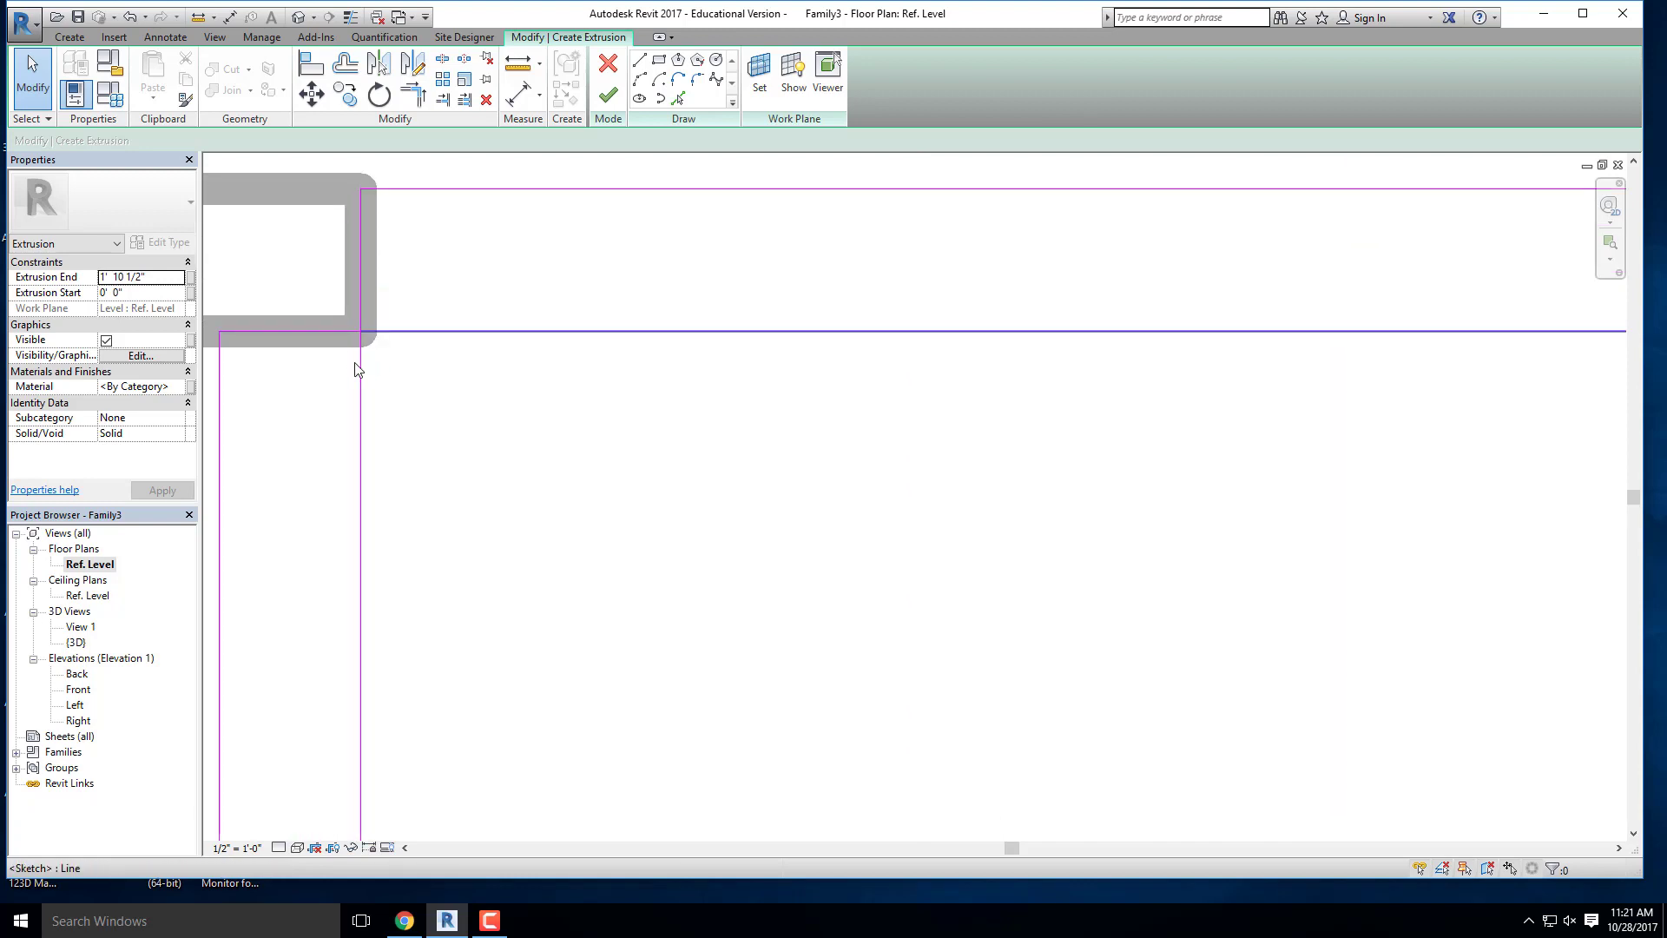
scroll(306, 346, "down", 3)
scroll(450, 451, "down", 3)
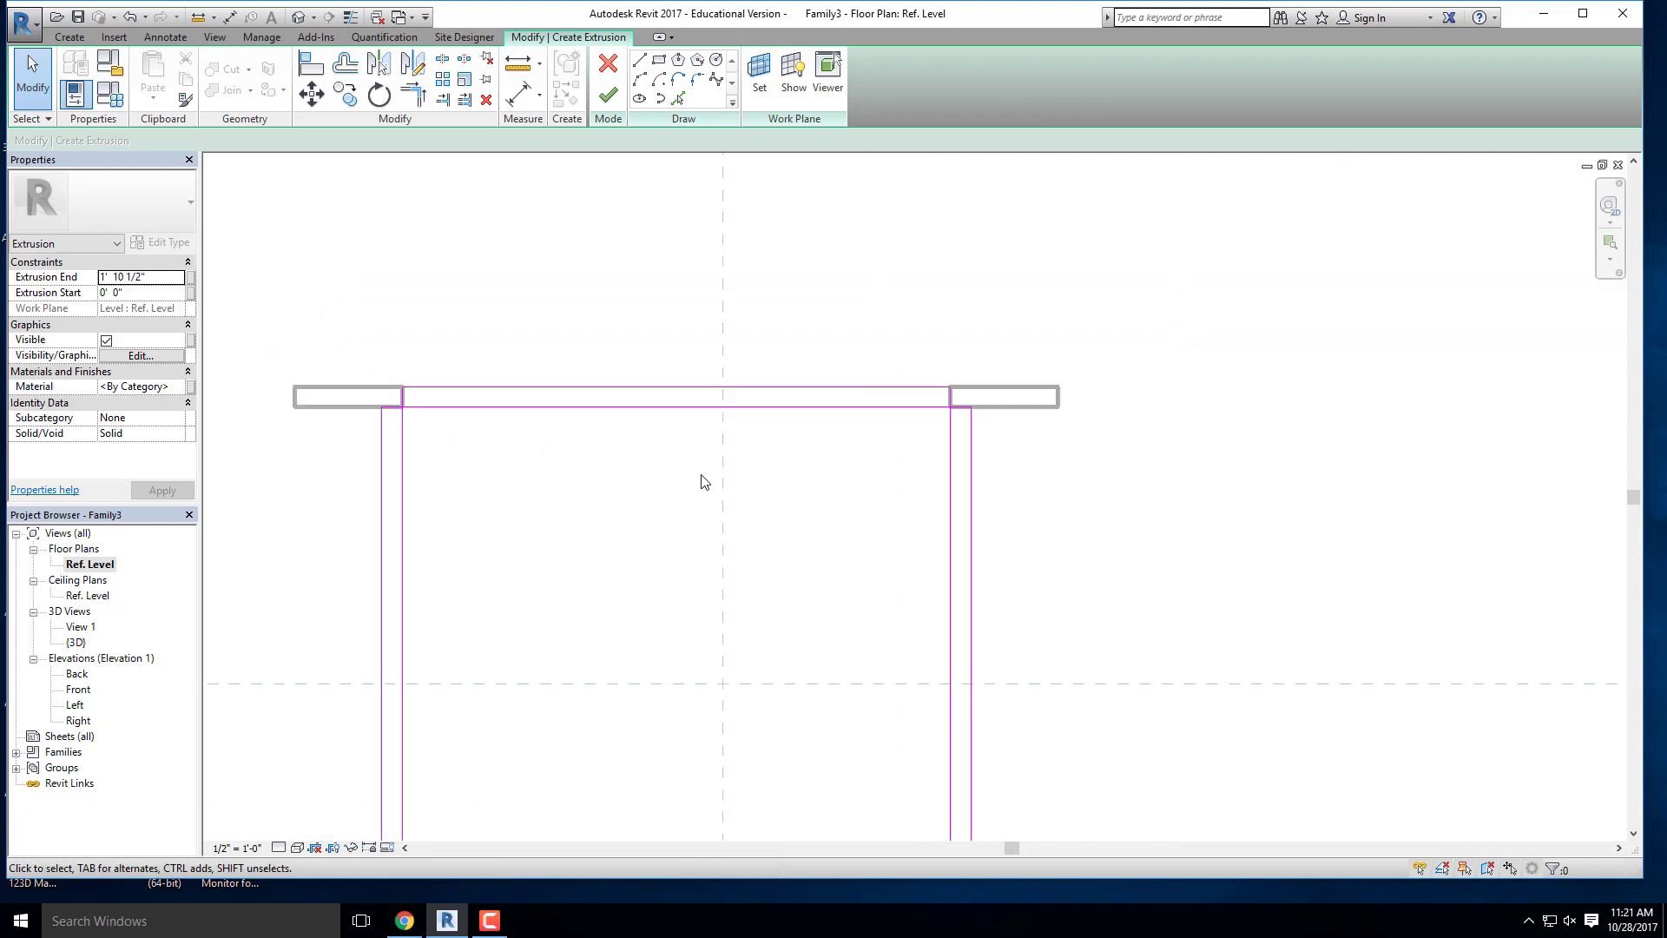
left_click_drag(703, 477, 627, 316)
key("Delete")
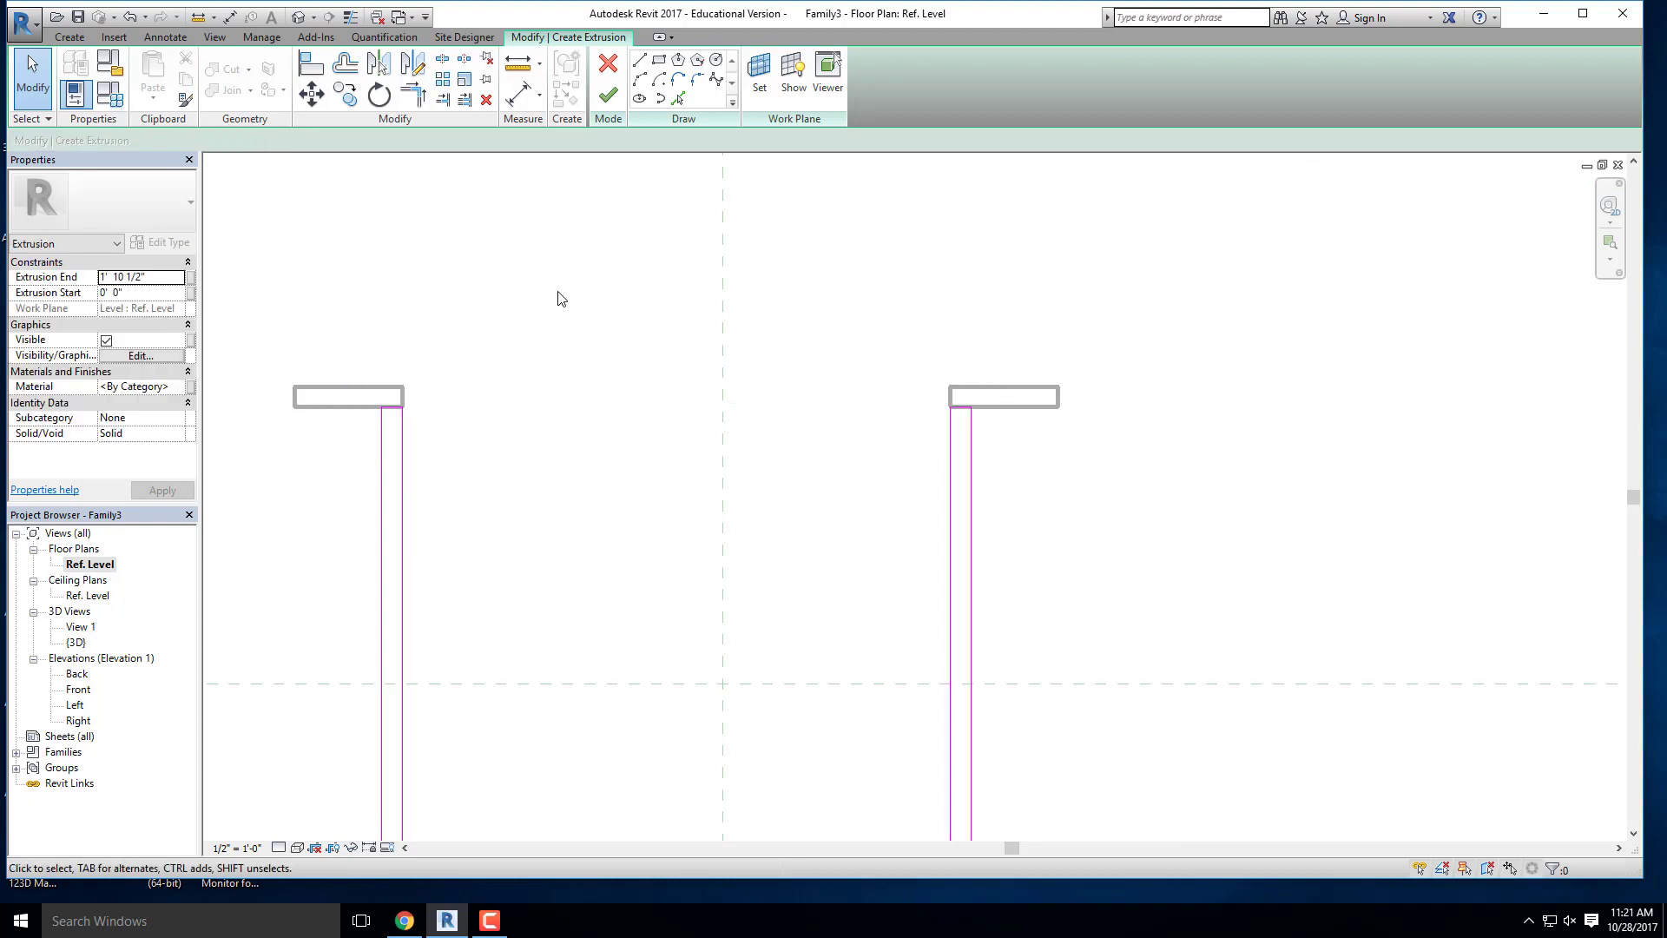
Step: Consult the chair image in Chrome, and in Revit set the side rail extrusion end to 12.25"
scroll(572, 271, "down", 2)
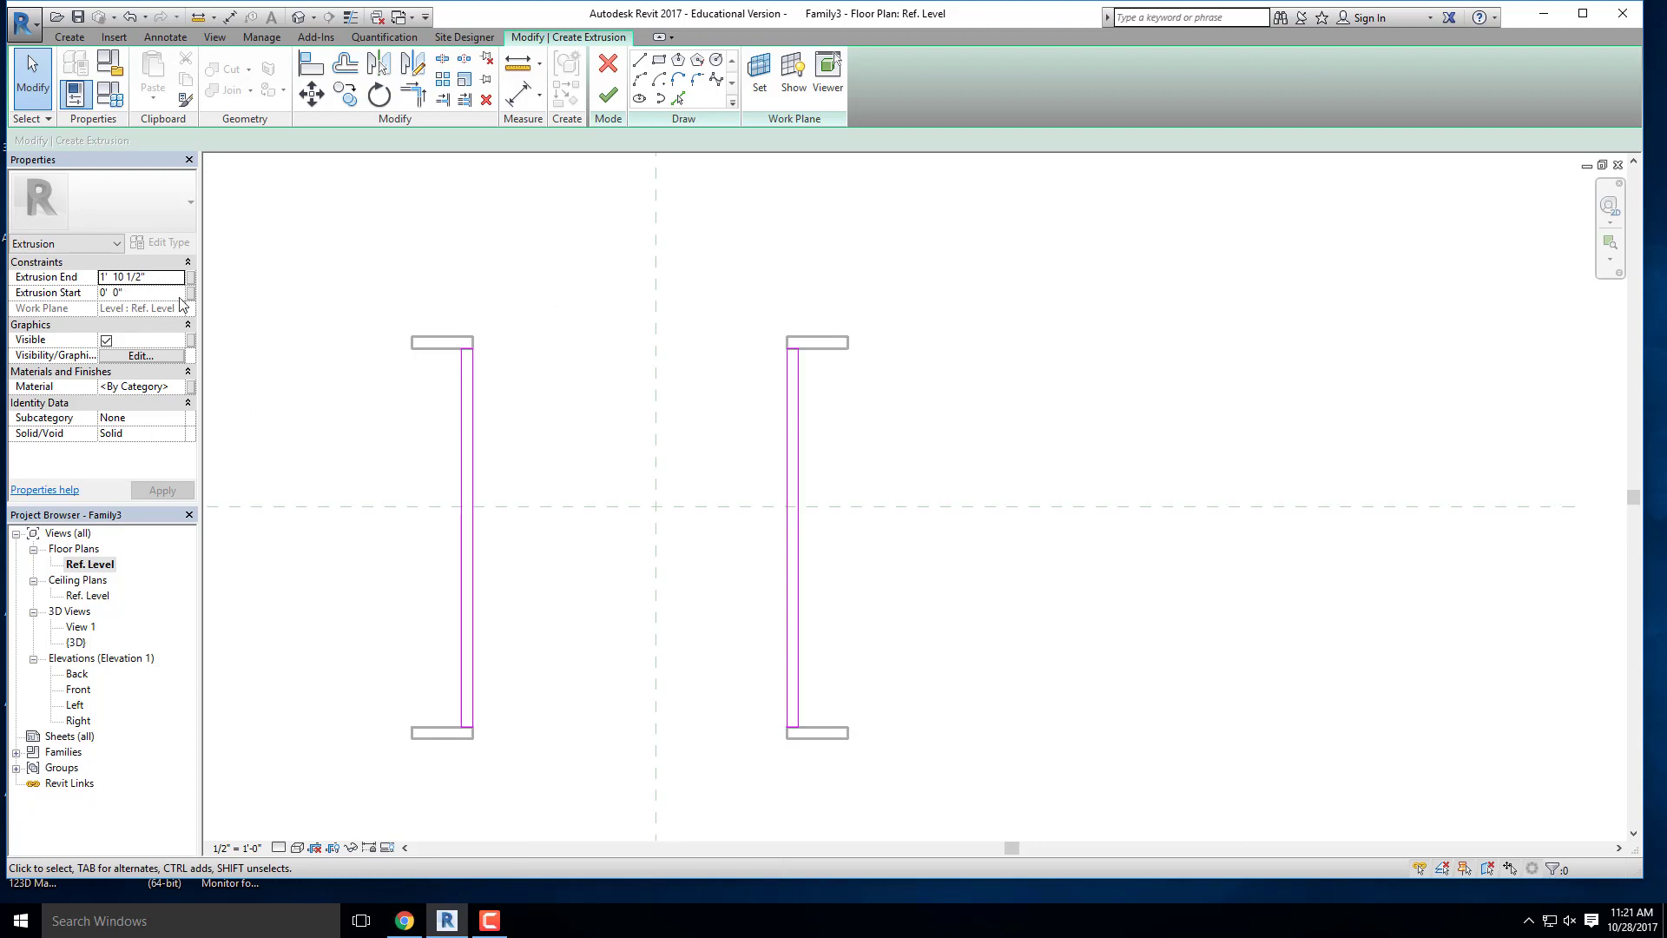
left_click(158, 276)
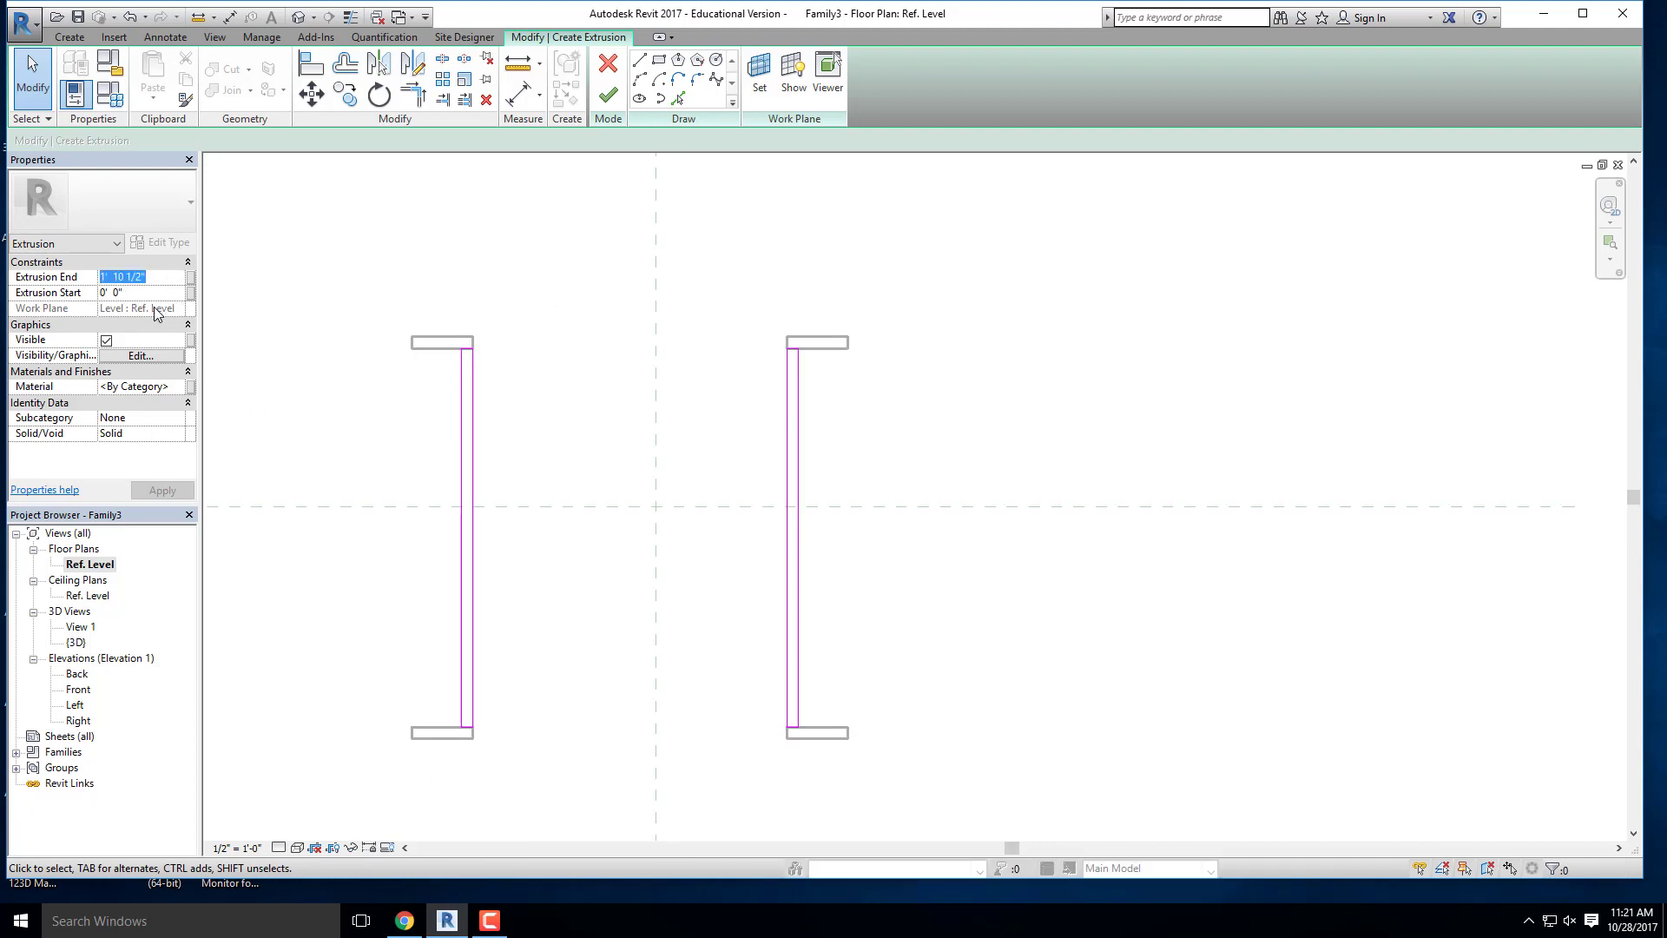
left_click(405, 921)
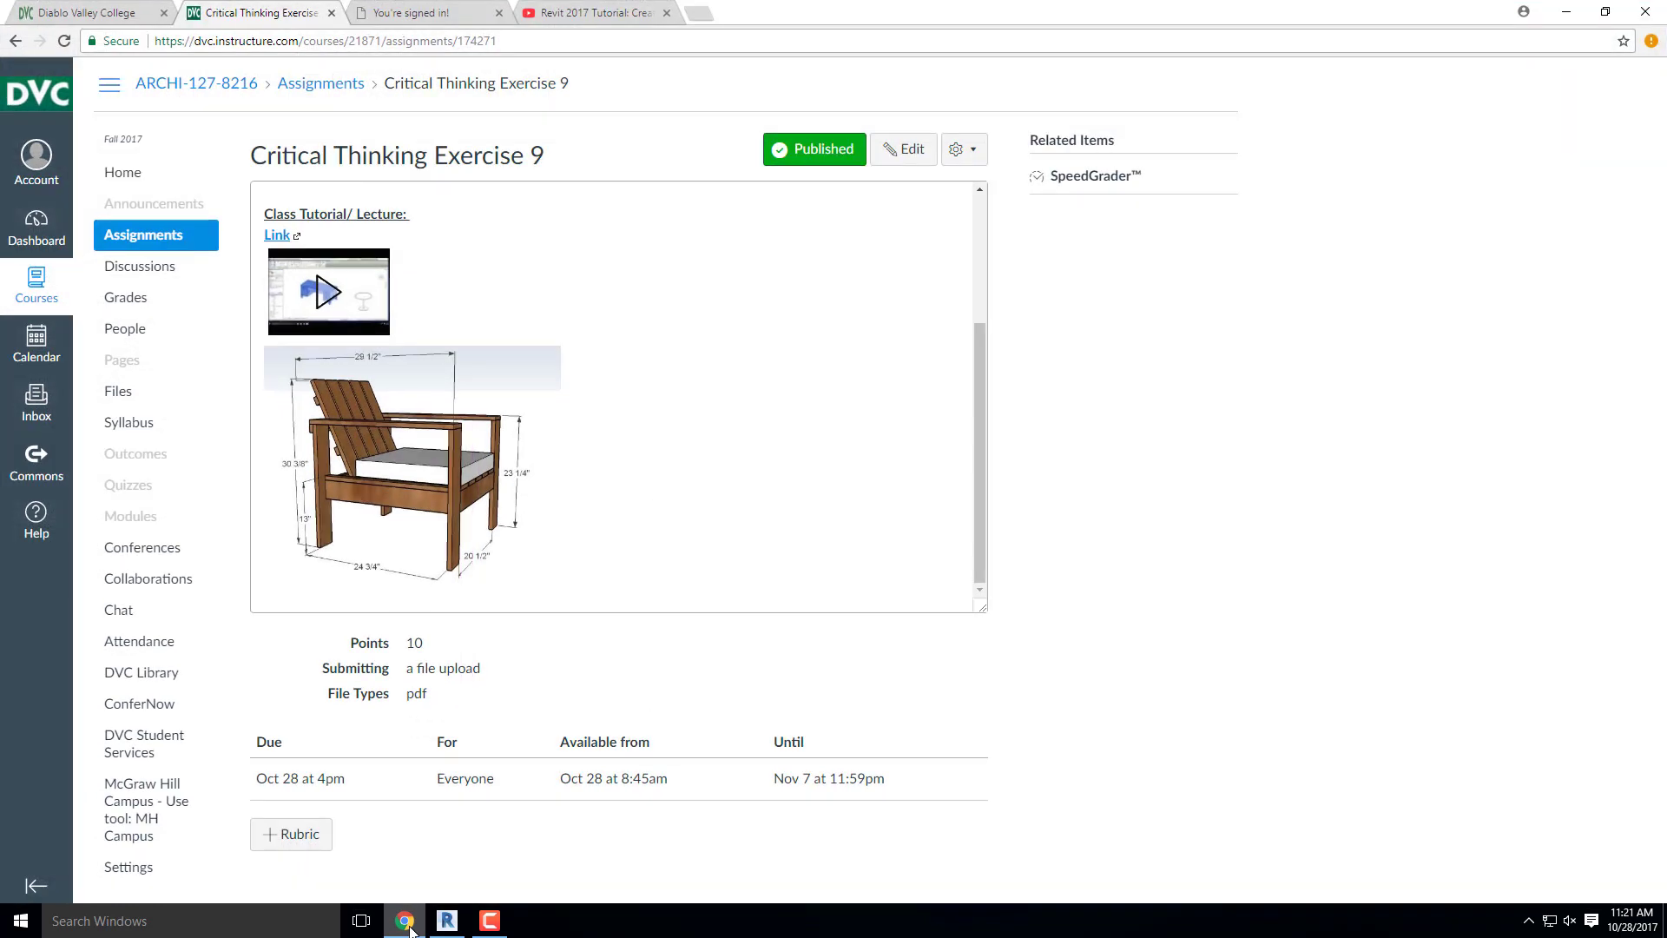
left_click(1567, 11)
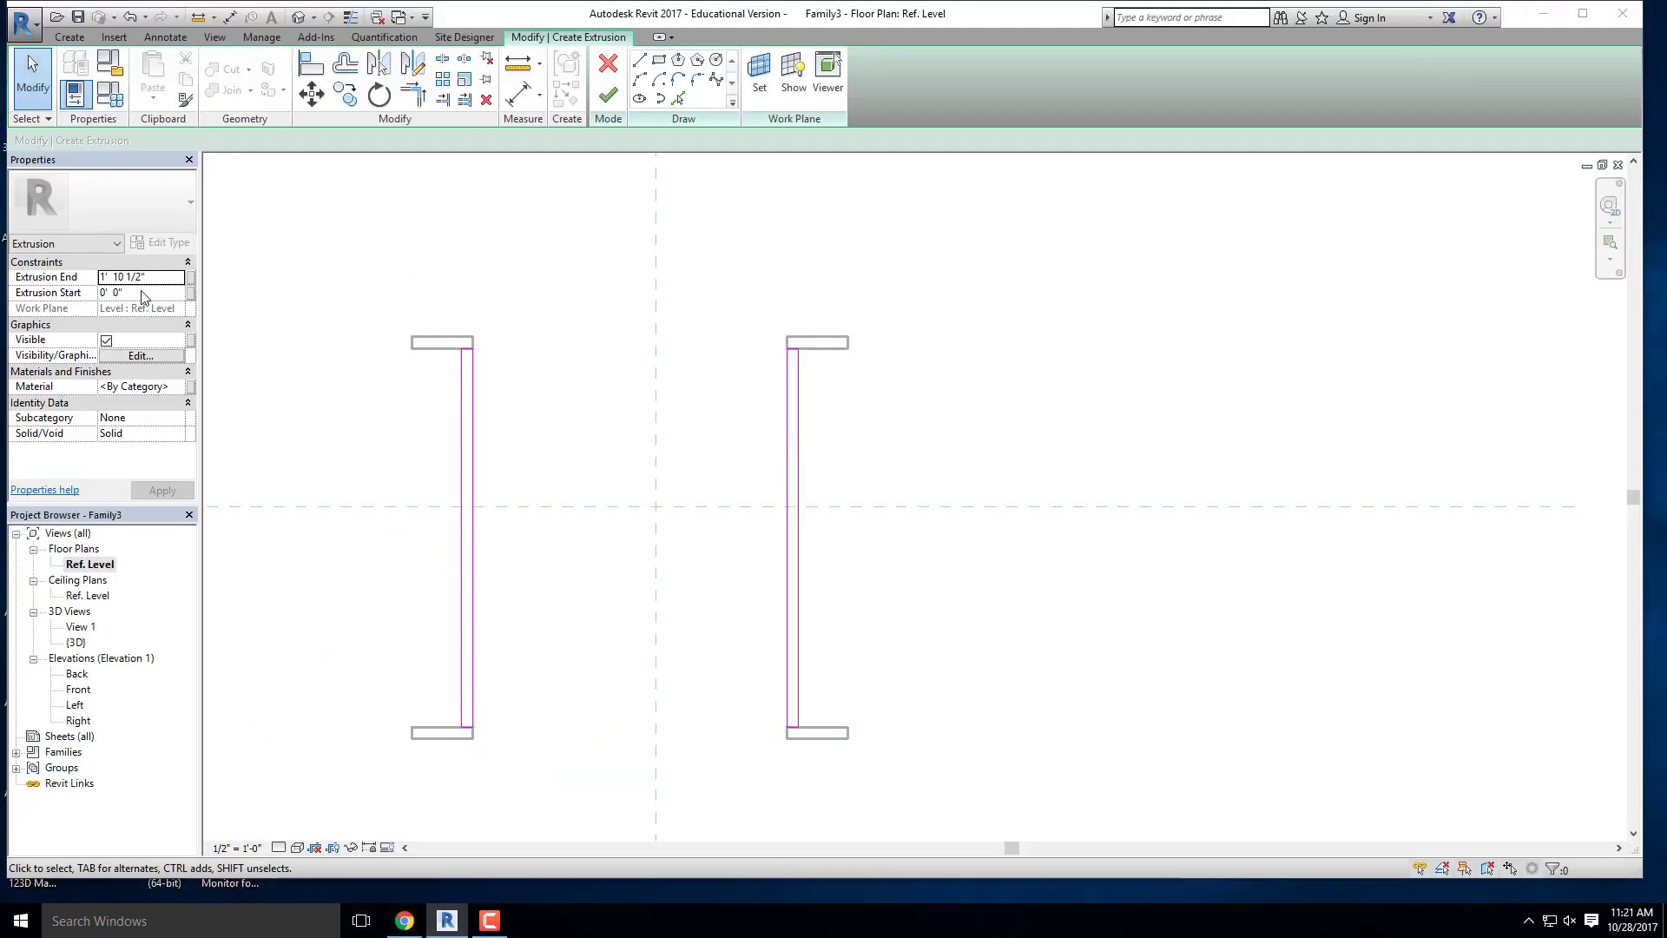
left_click_drag(146, 277, 71, 280)
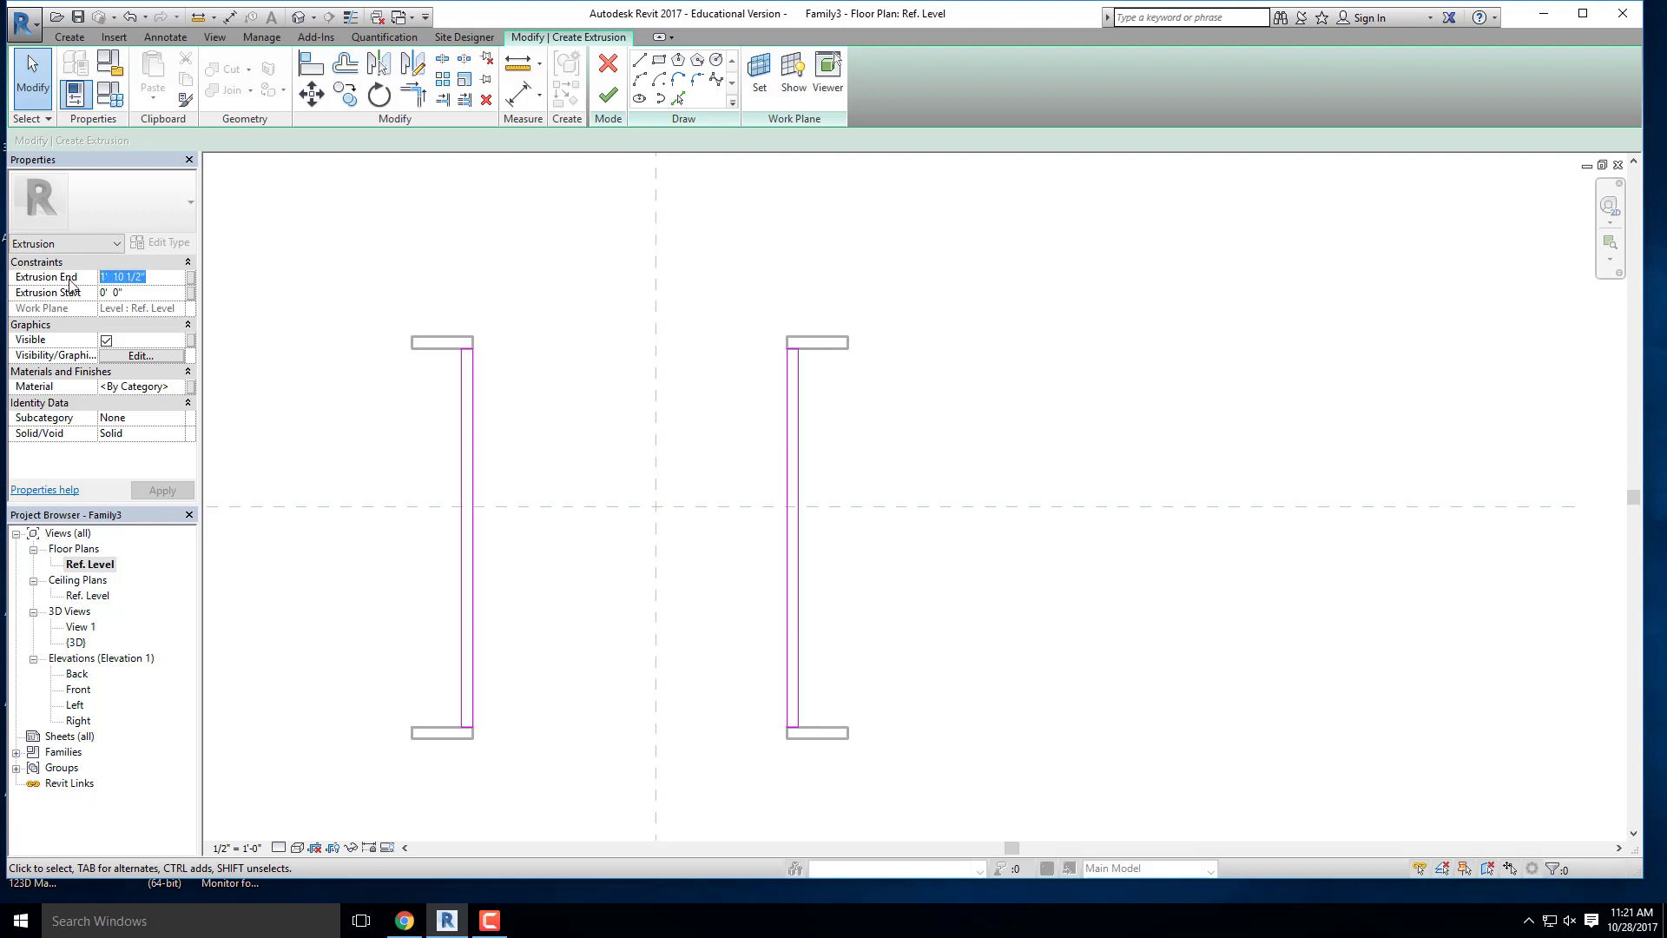
type("12")
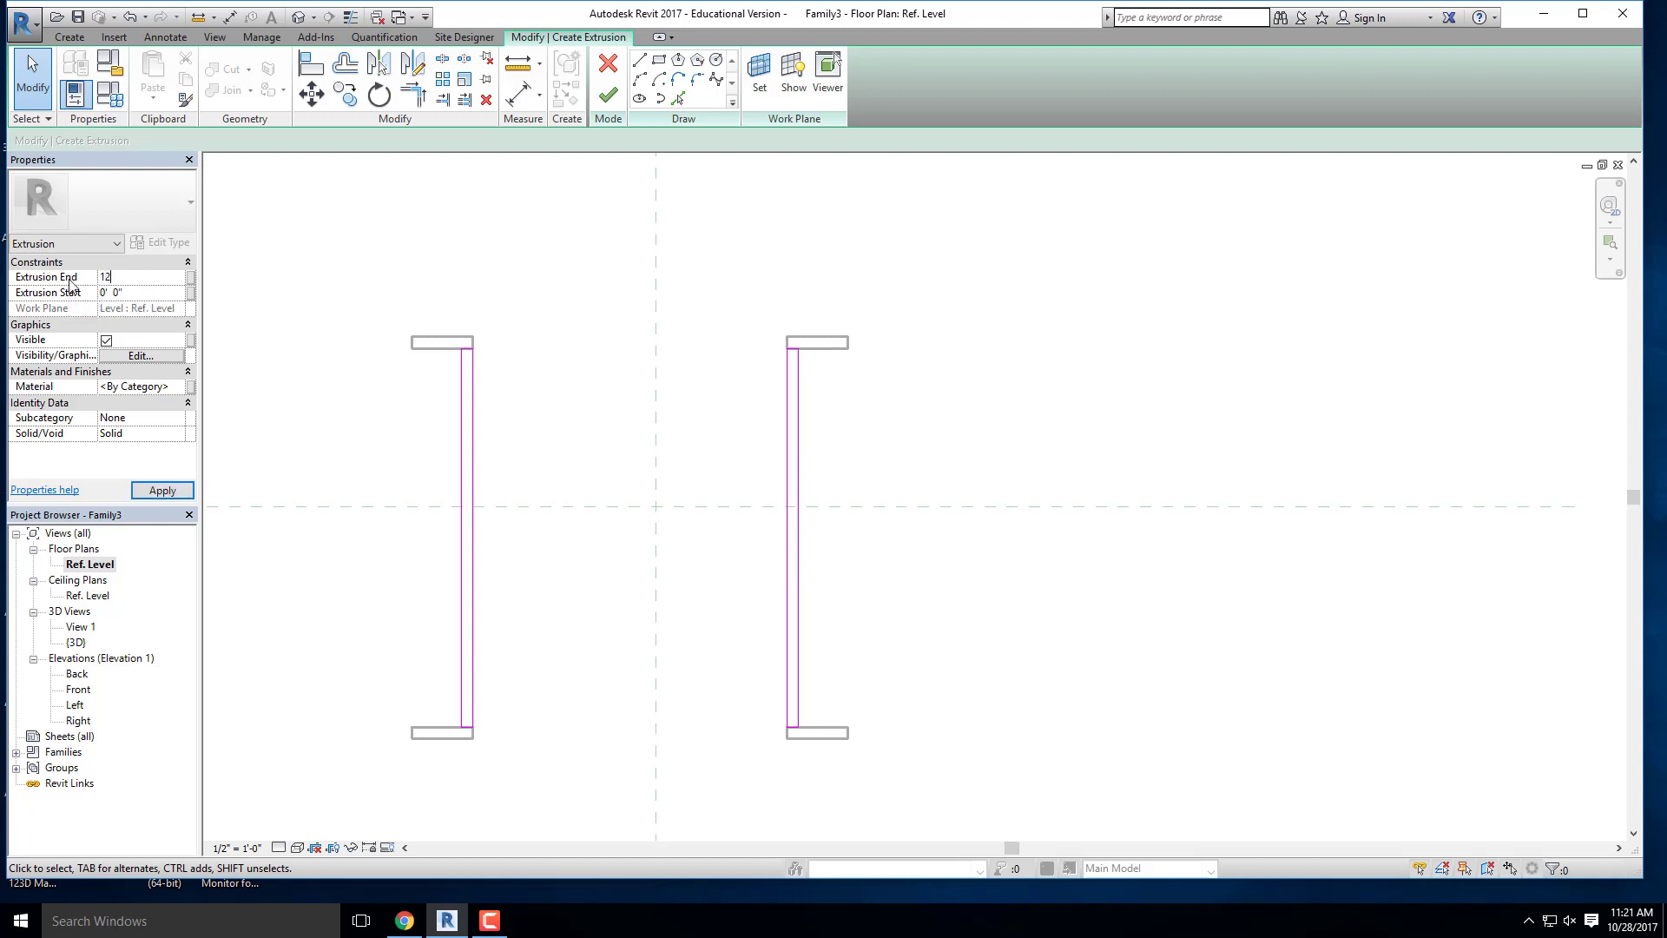
type(".25")
key("Return")
Step: Set the side rail extrusion start to 8 1/4" and finish the extrusion
left_click(135, 295)
type("11")
key("Return")
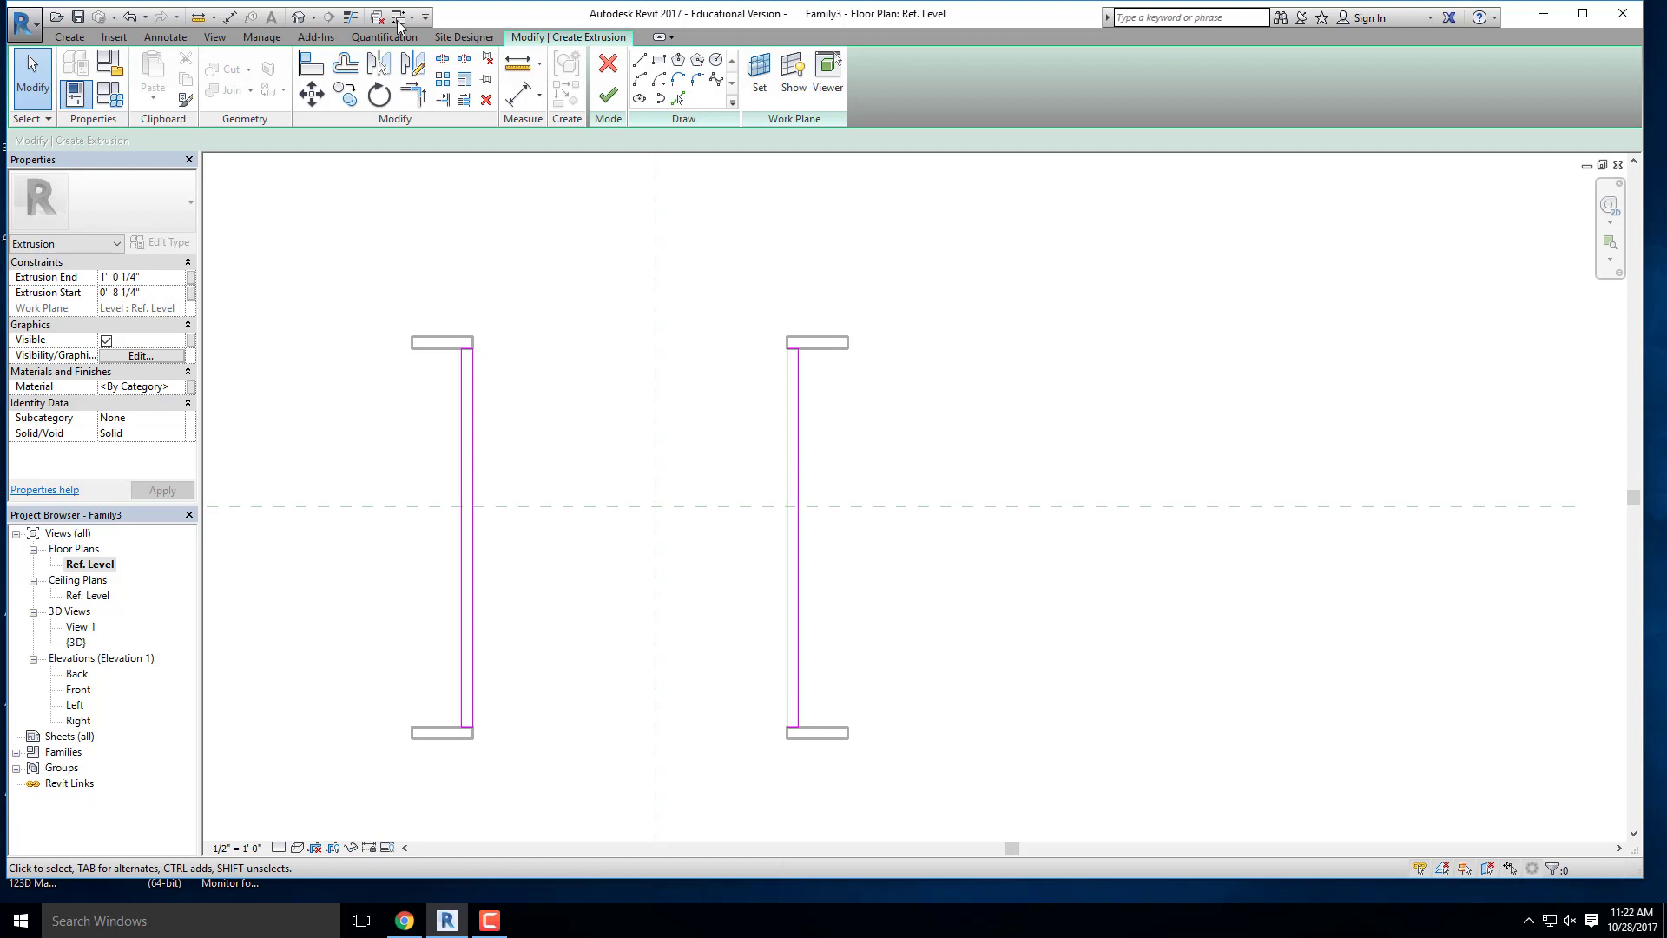
left_click(609, 97)
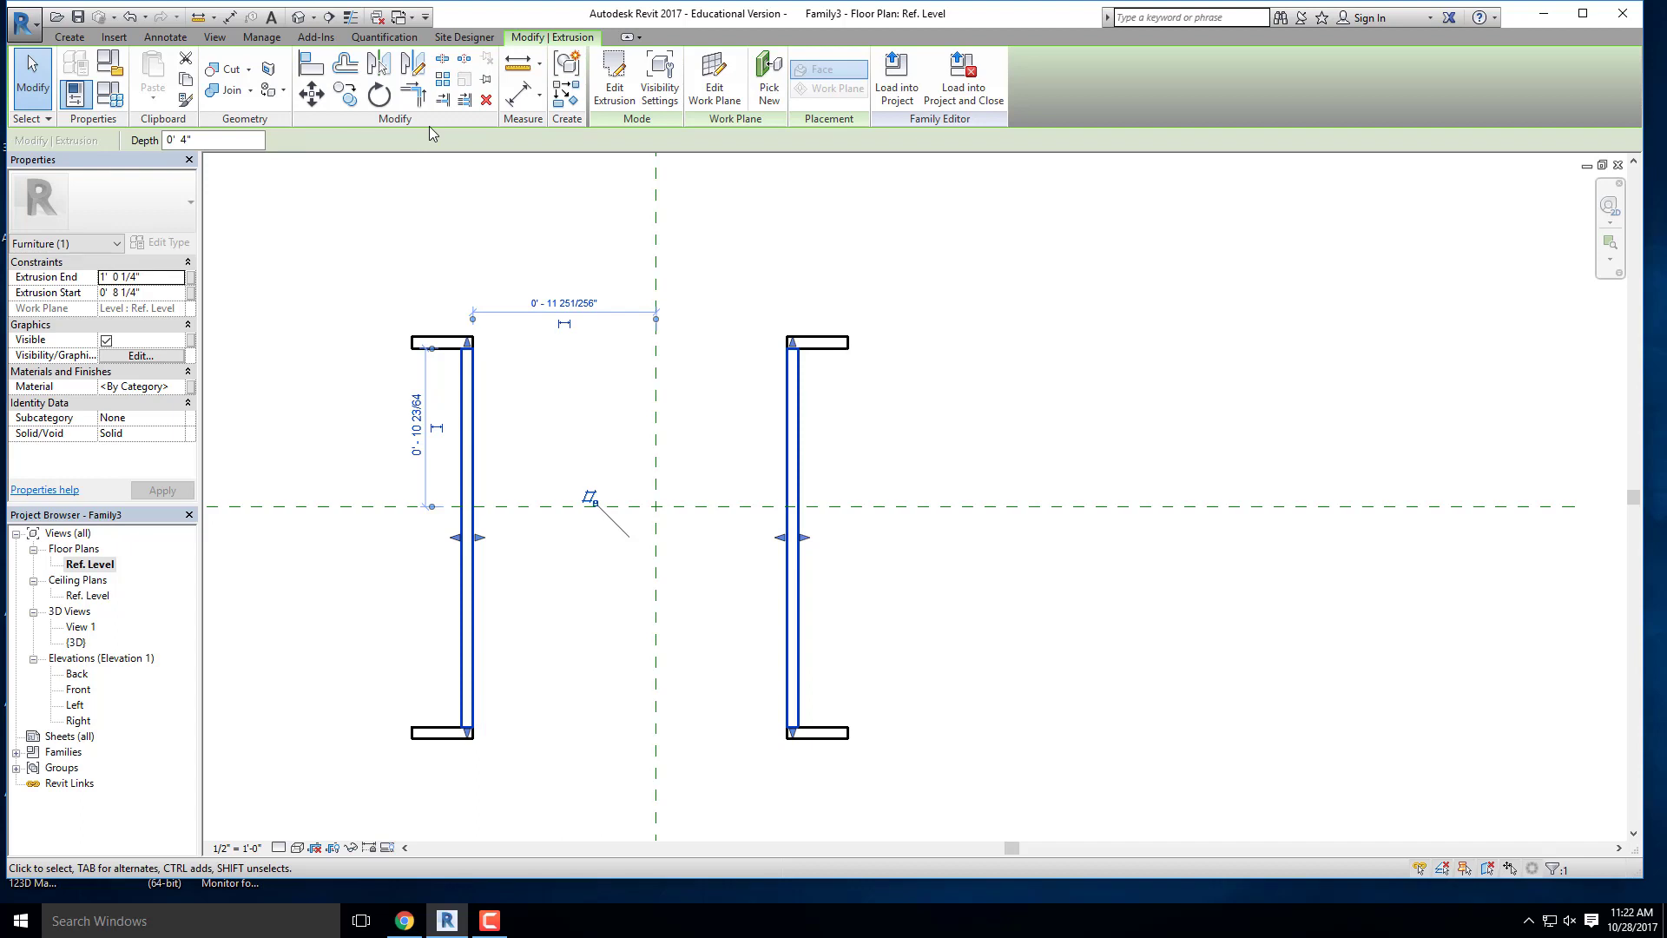
Step: Inspect the two side rails between the legs in the default 3D view
left_click(298, 17)
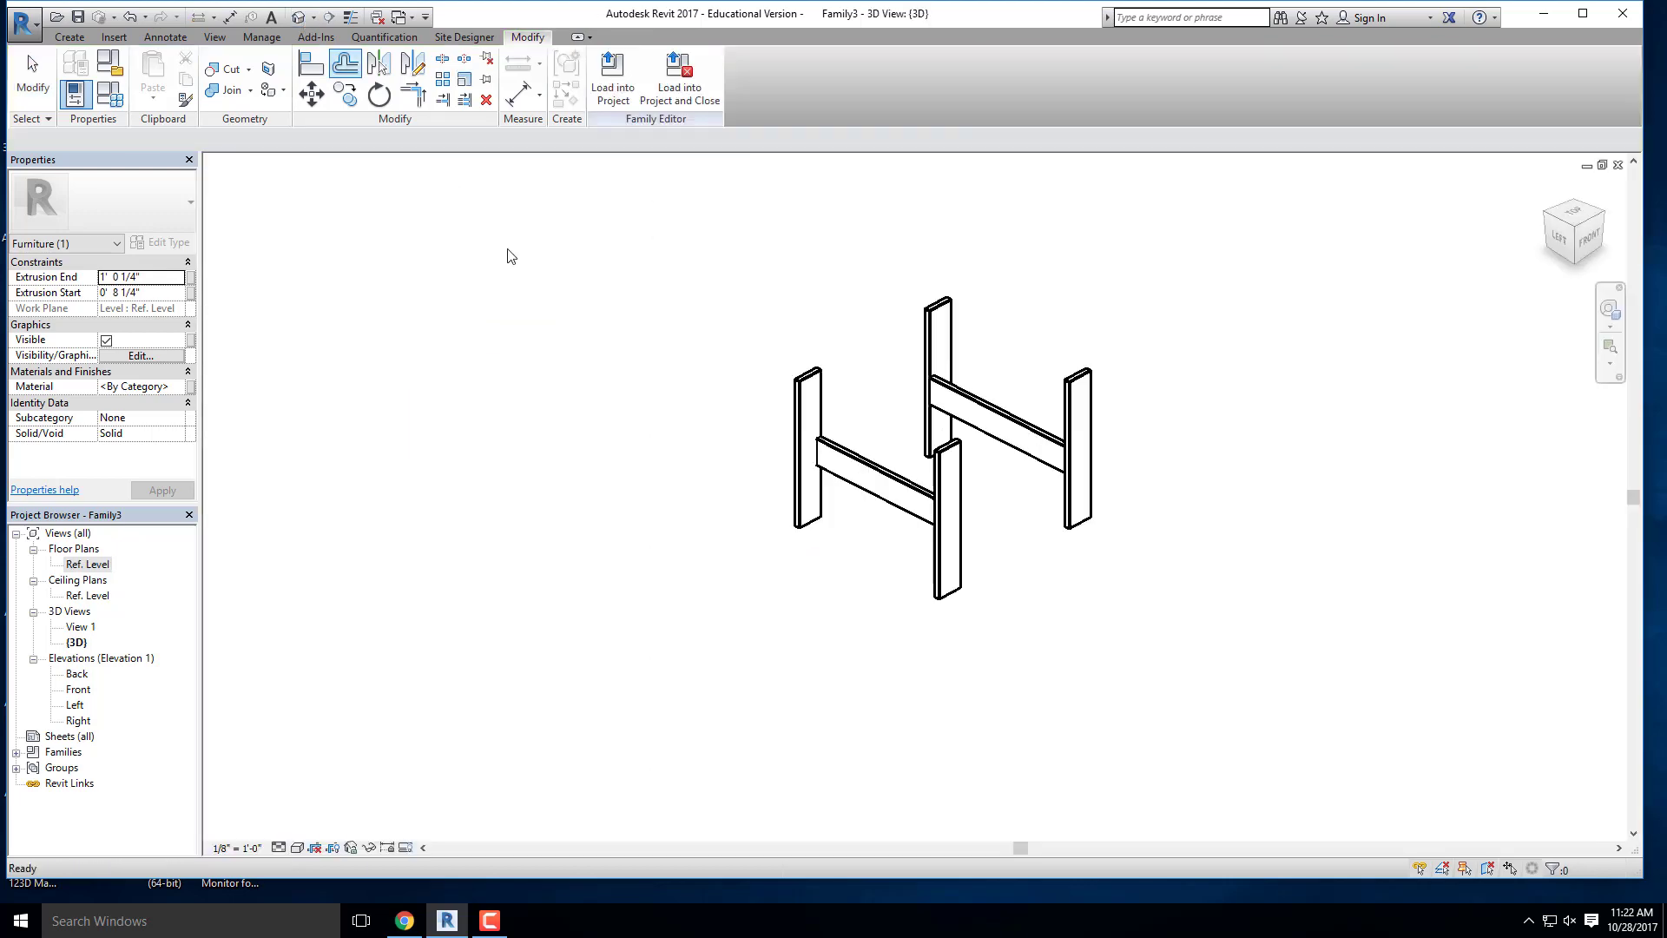
mouse_move(728, 502)
middle_mouse_down("shift")
mouse_move(912, 294)
mouse_move(726, 414)
mouse_move(726, 533)
middle_mouse_up("shift")
scroll(990, 383, "up", 5)
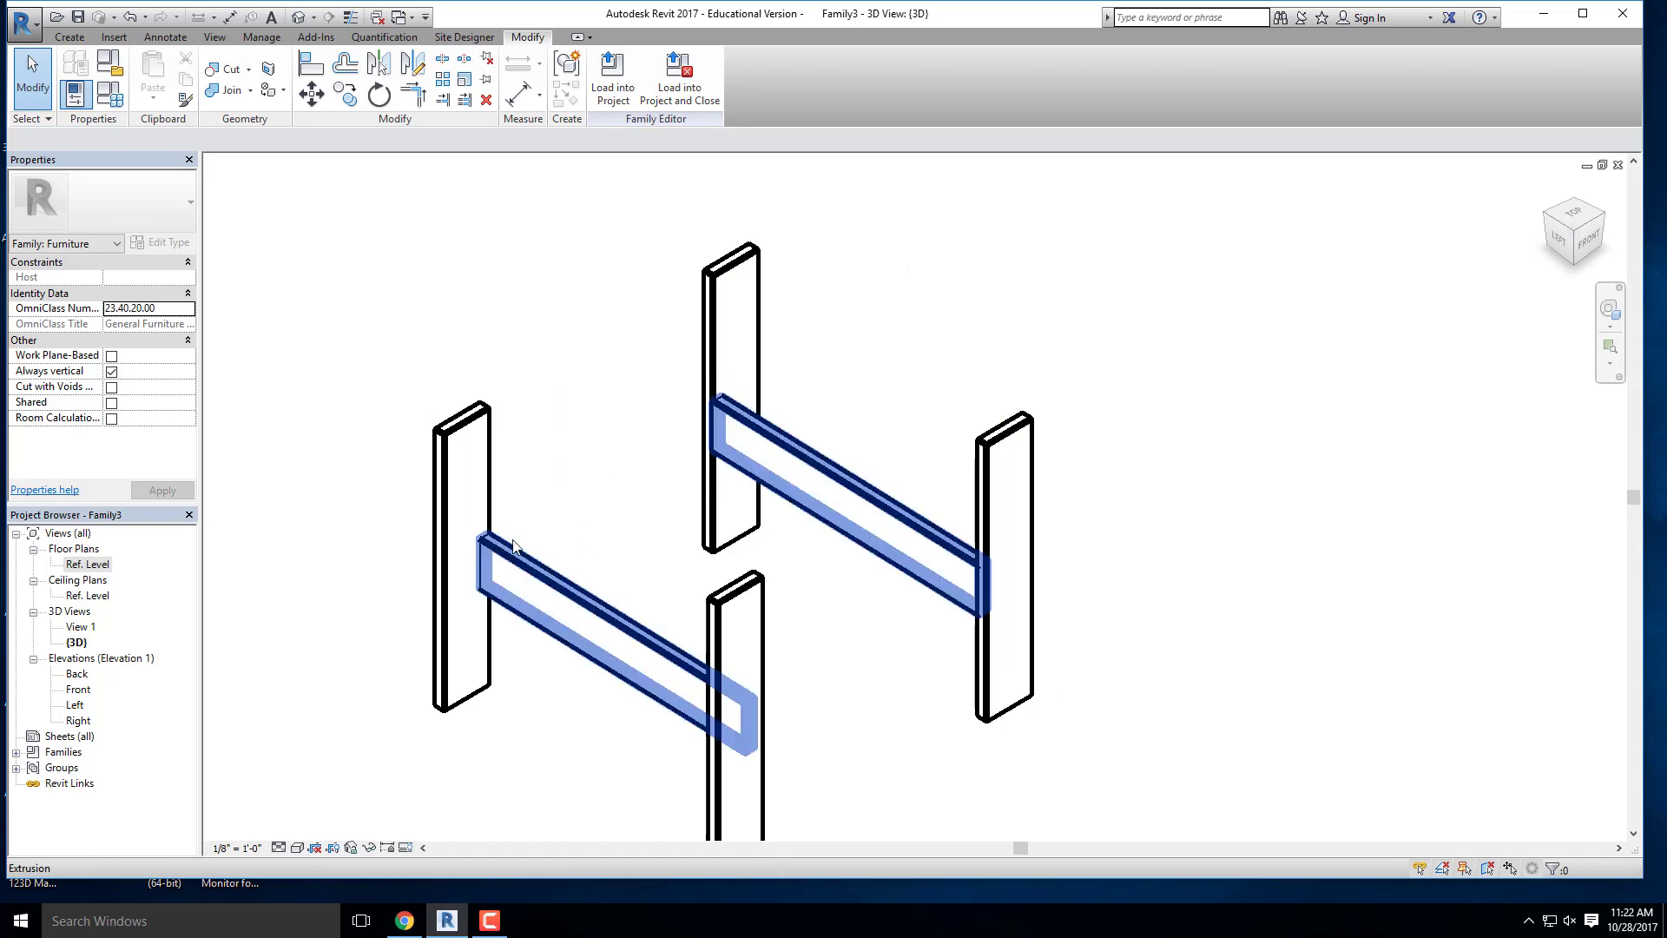
Step: In the Ref. Level plan, start an extrusion and sketch a cross rail rectangle between the two upper legs
double_click(89, 564)
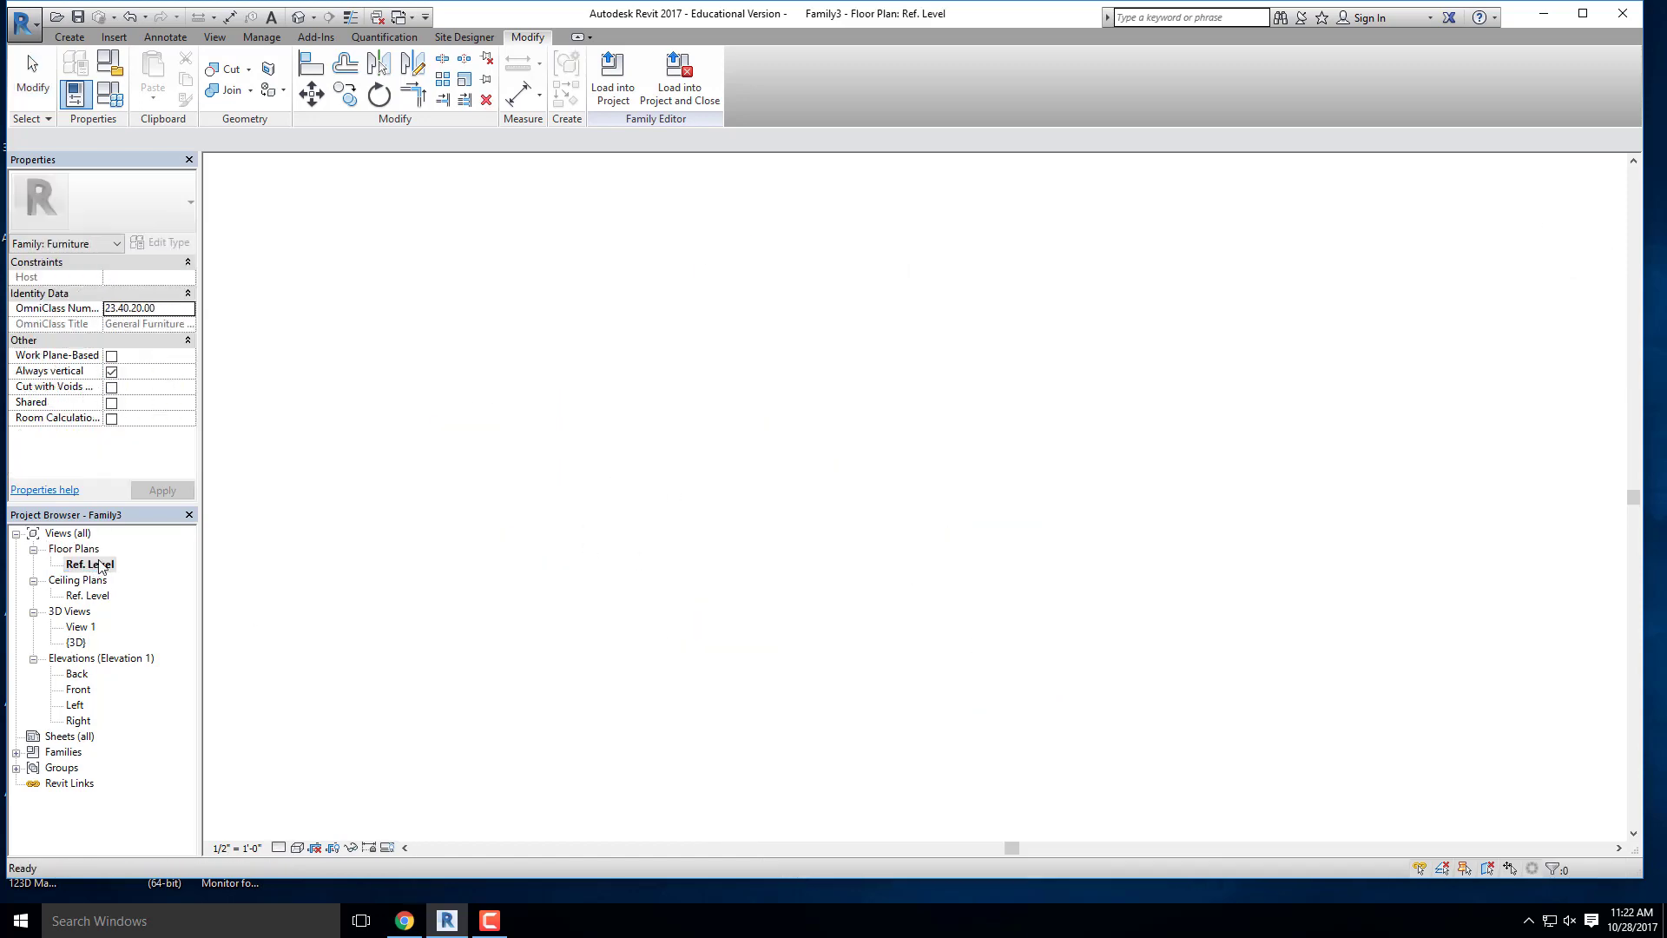
left_click(71, 36)
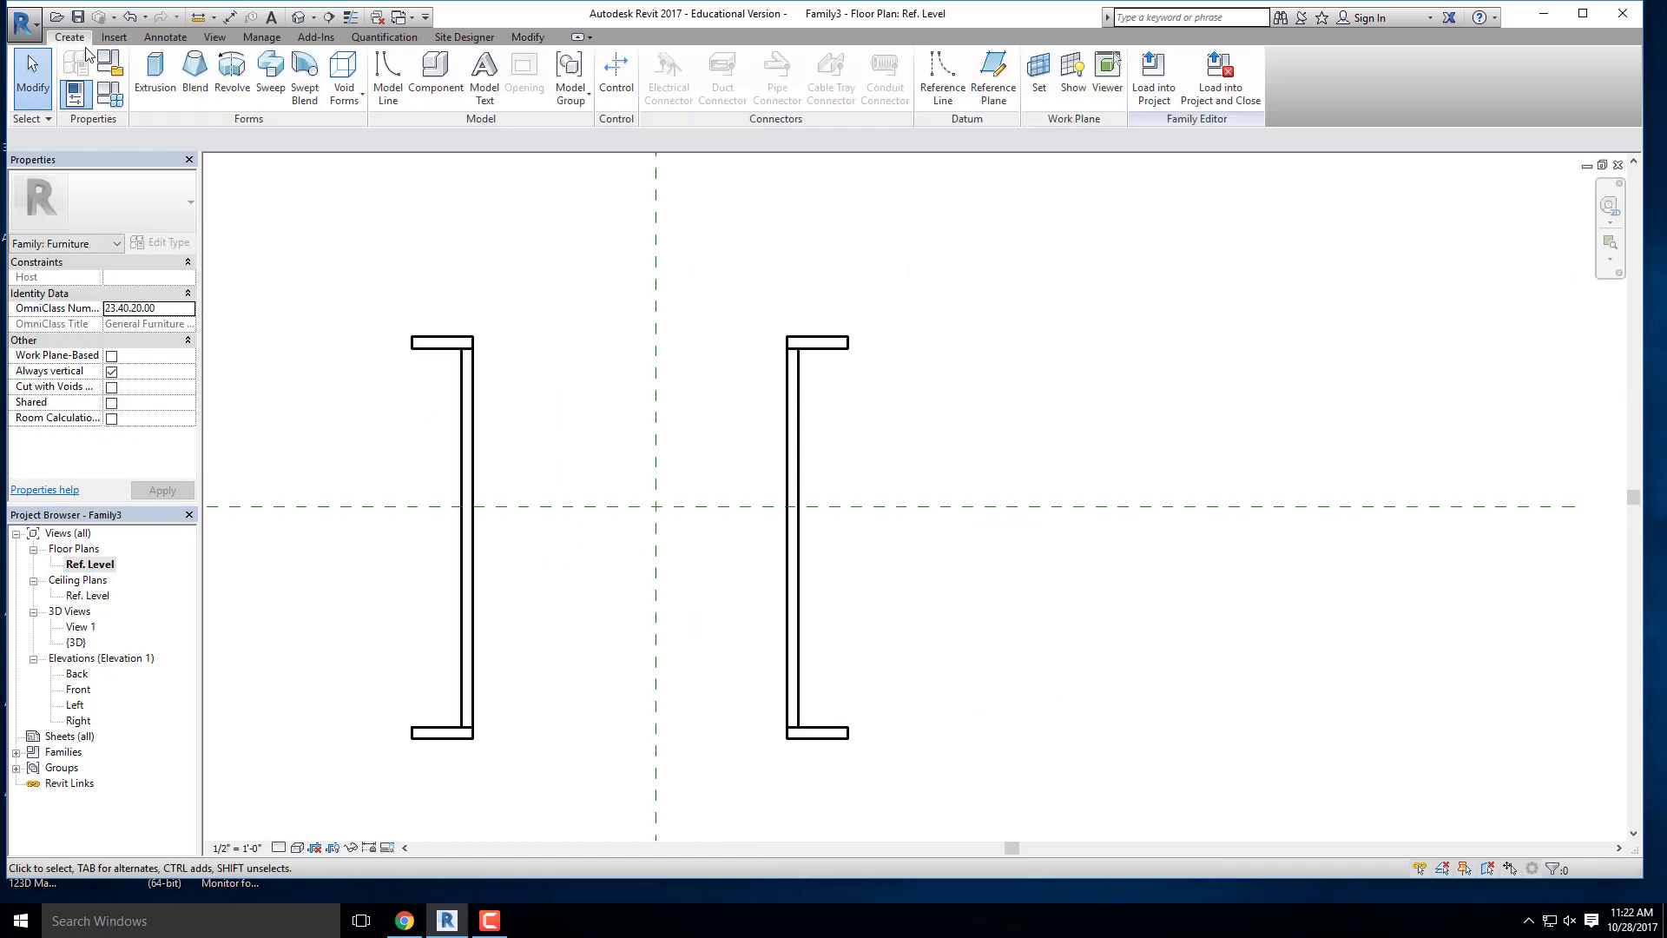
left_click(155, 74)
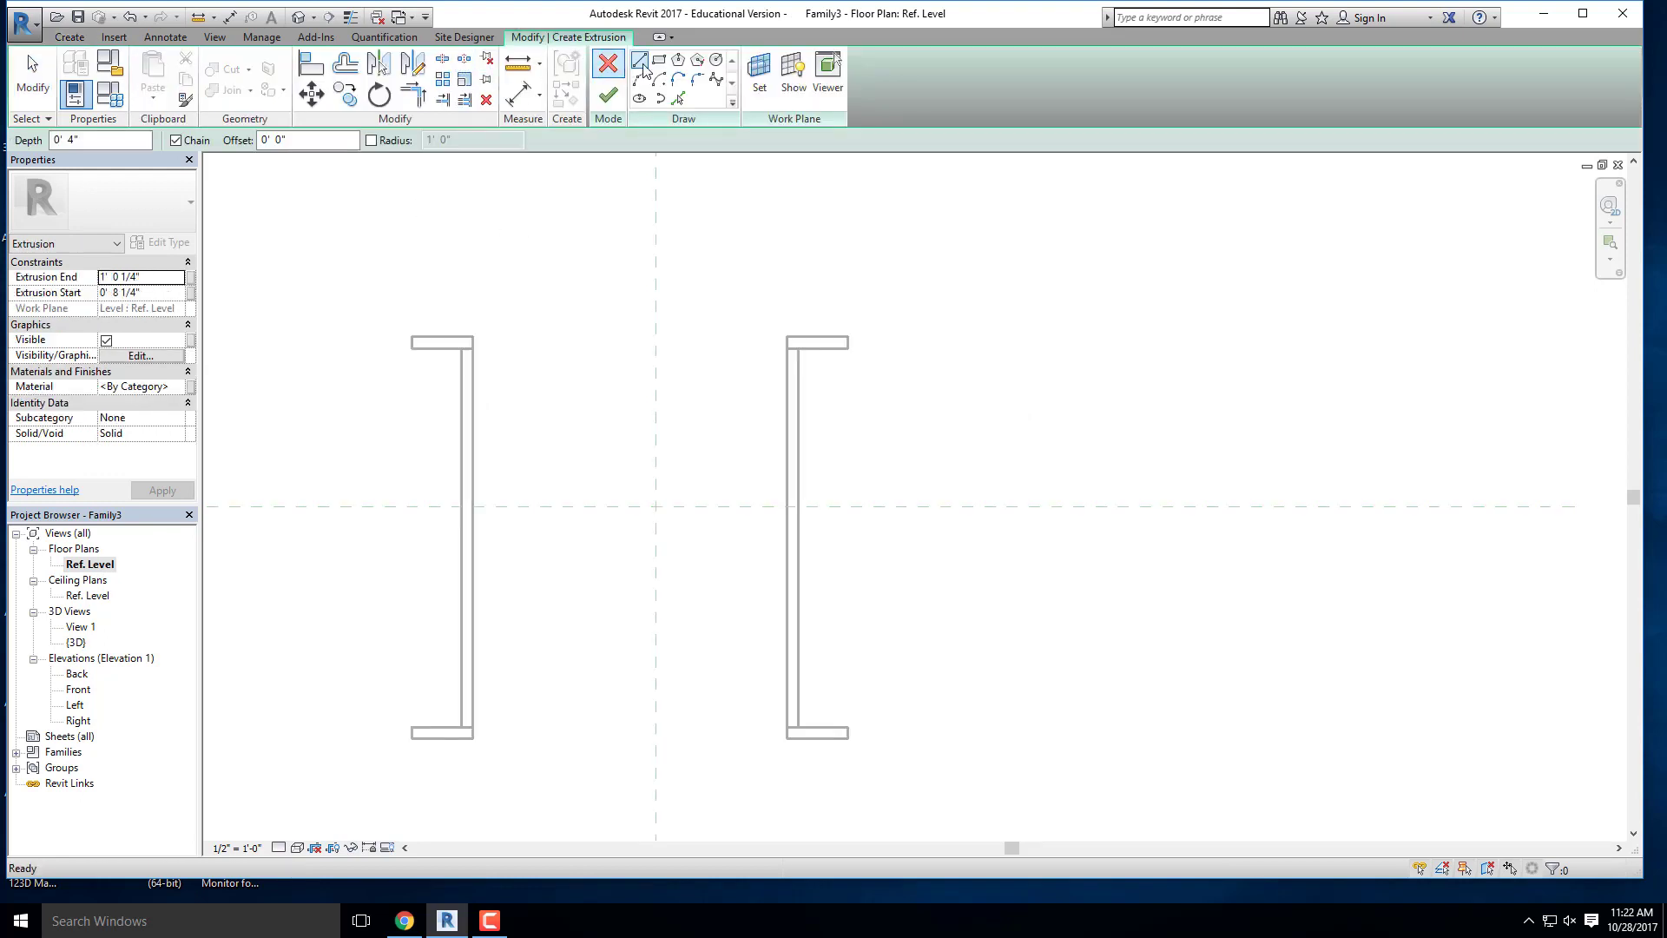
scroll(482, 339, "up", 3)
left_click(466, 337)
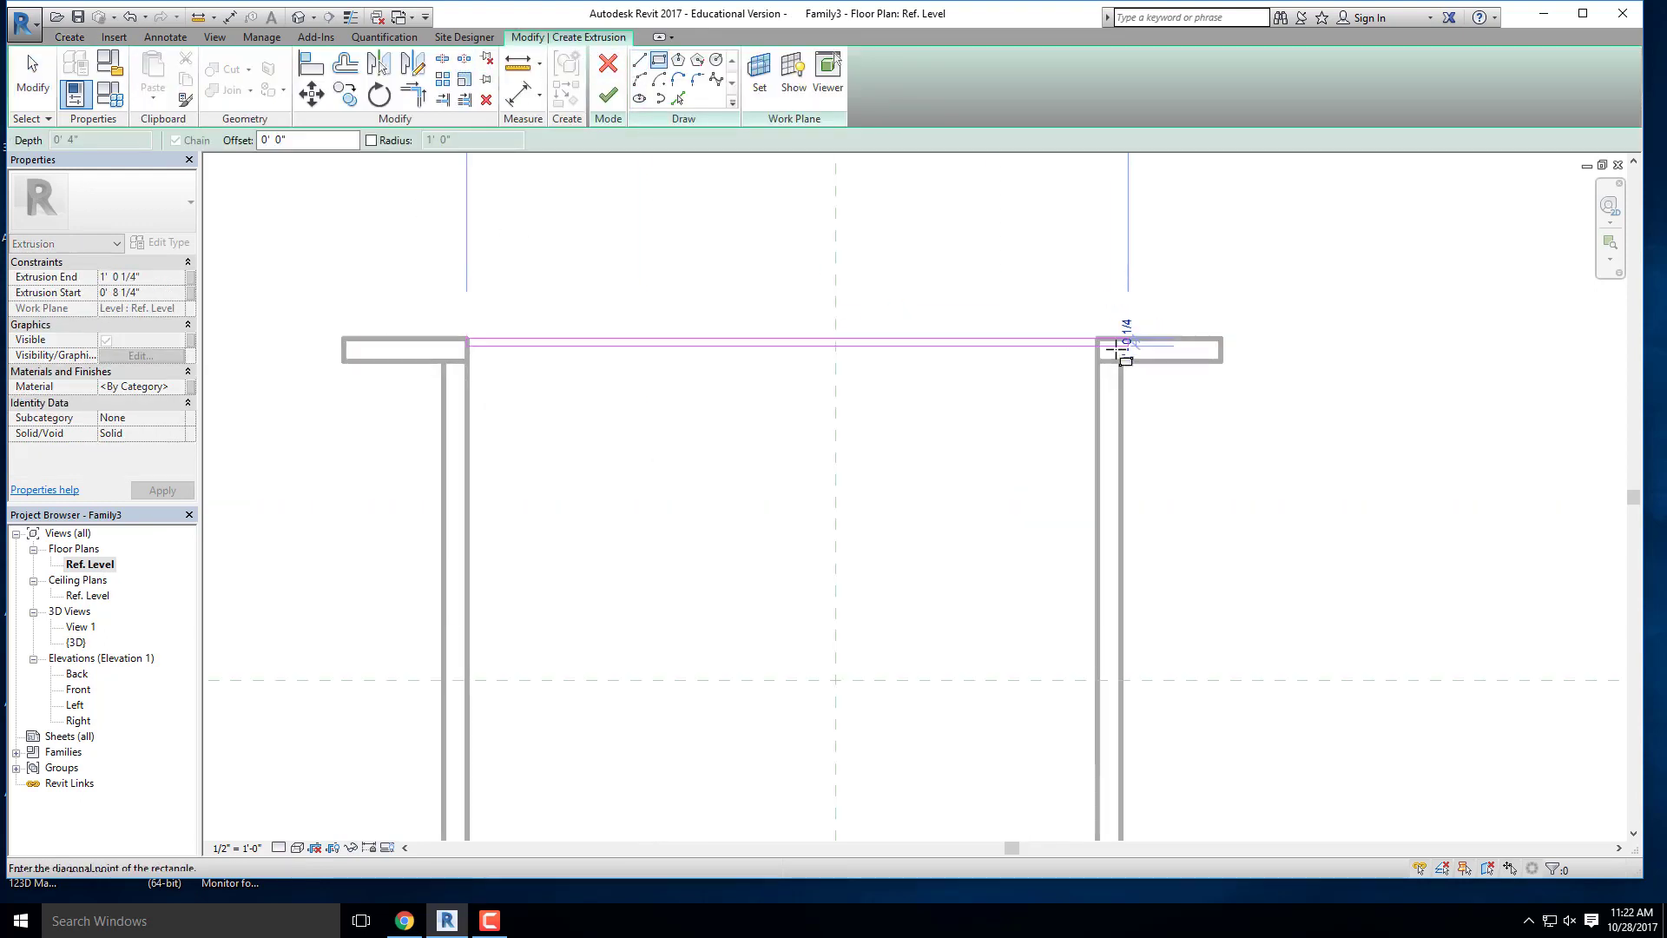
left_click(1097, 361)
Step: Sketch a matching 1' 8 1/2" cross rail rectangle between the two lower legs and finish the extrusion
scroll(1016, 347, "down", 3)
scroll(767, 738, "up", 3)
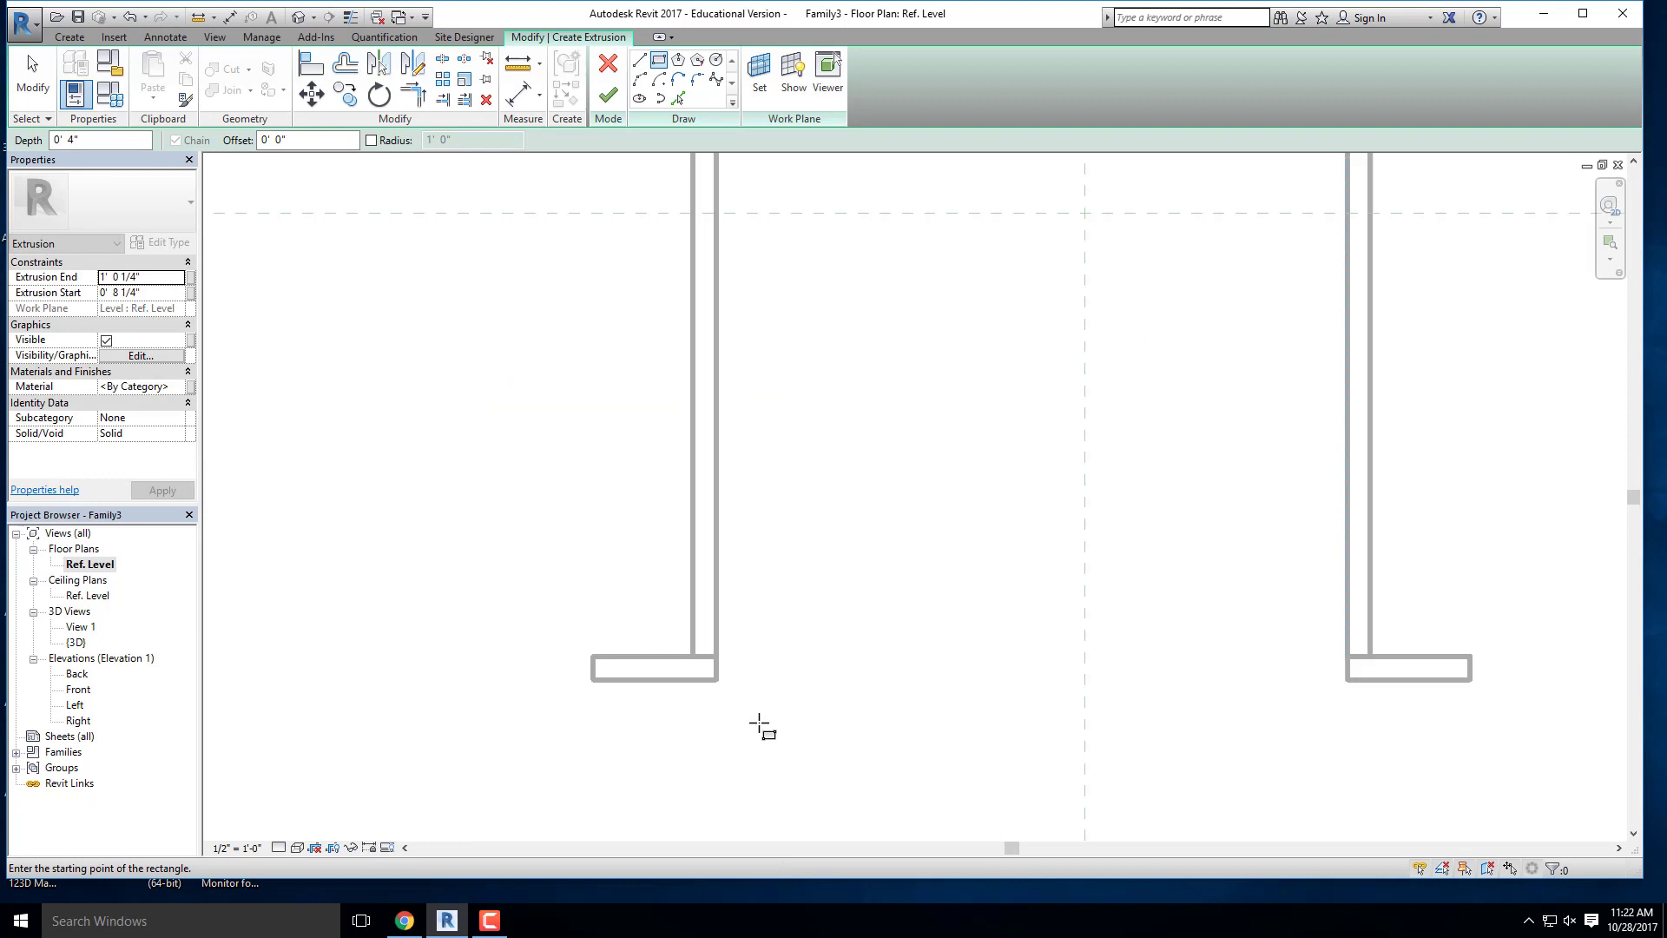
left_click(717, 680)
left_click(1348, 657)
scroll(977, 591, "down", 3)
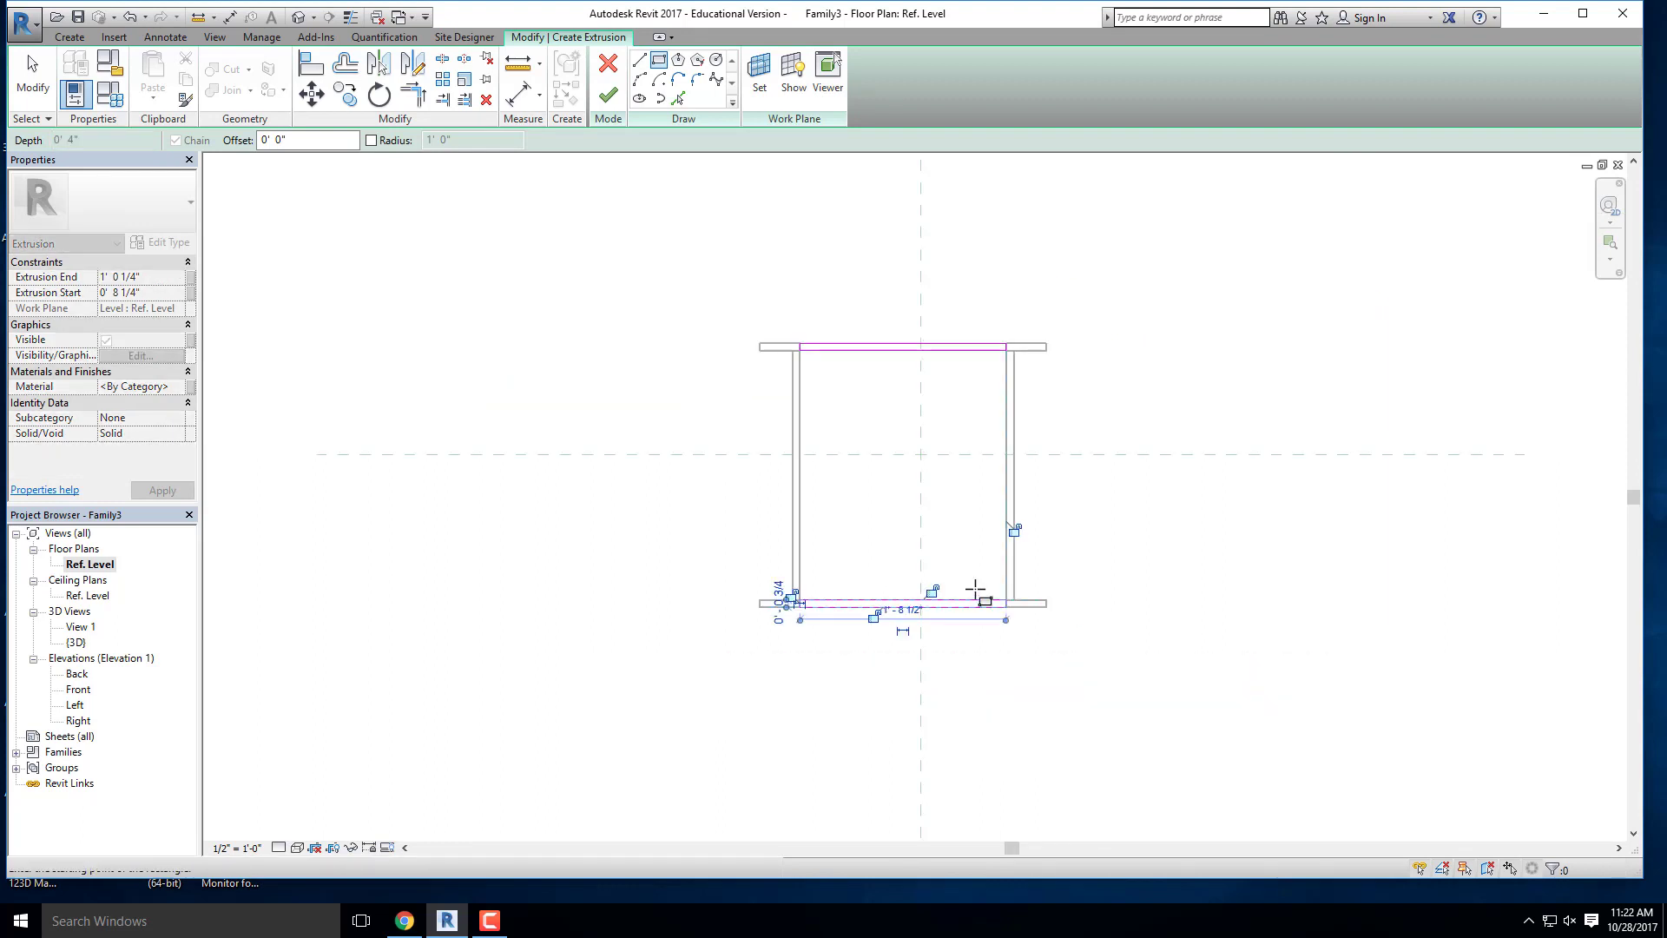
key("Escape")
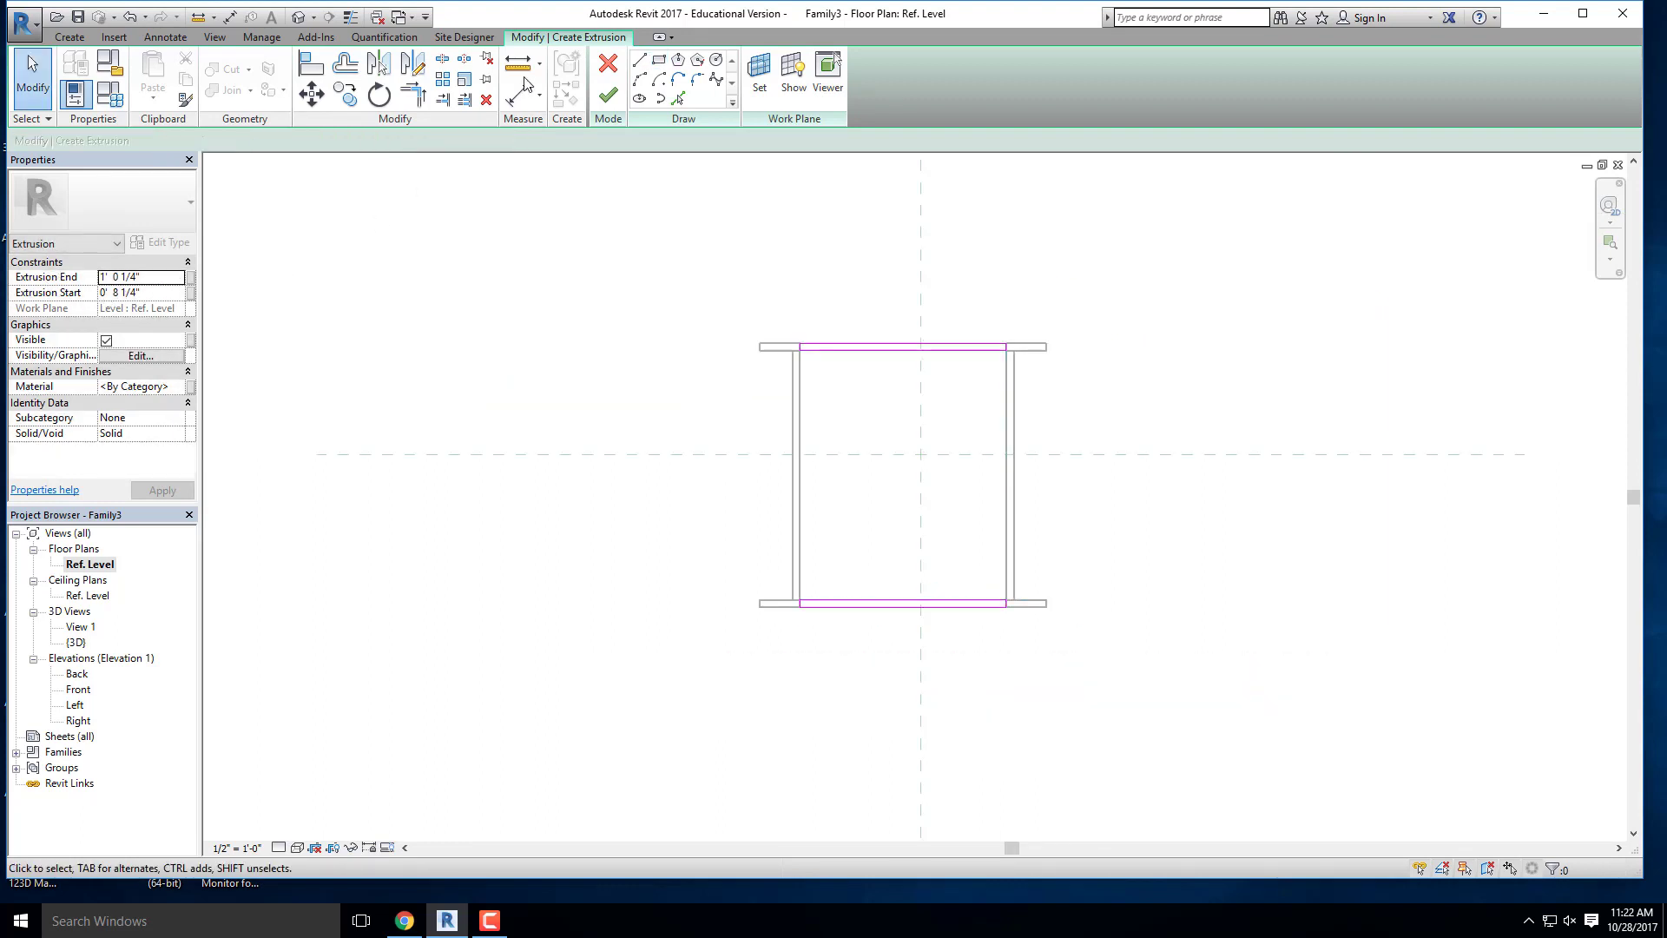
left_click(608, 93)
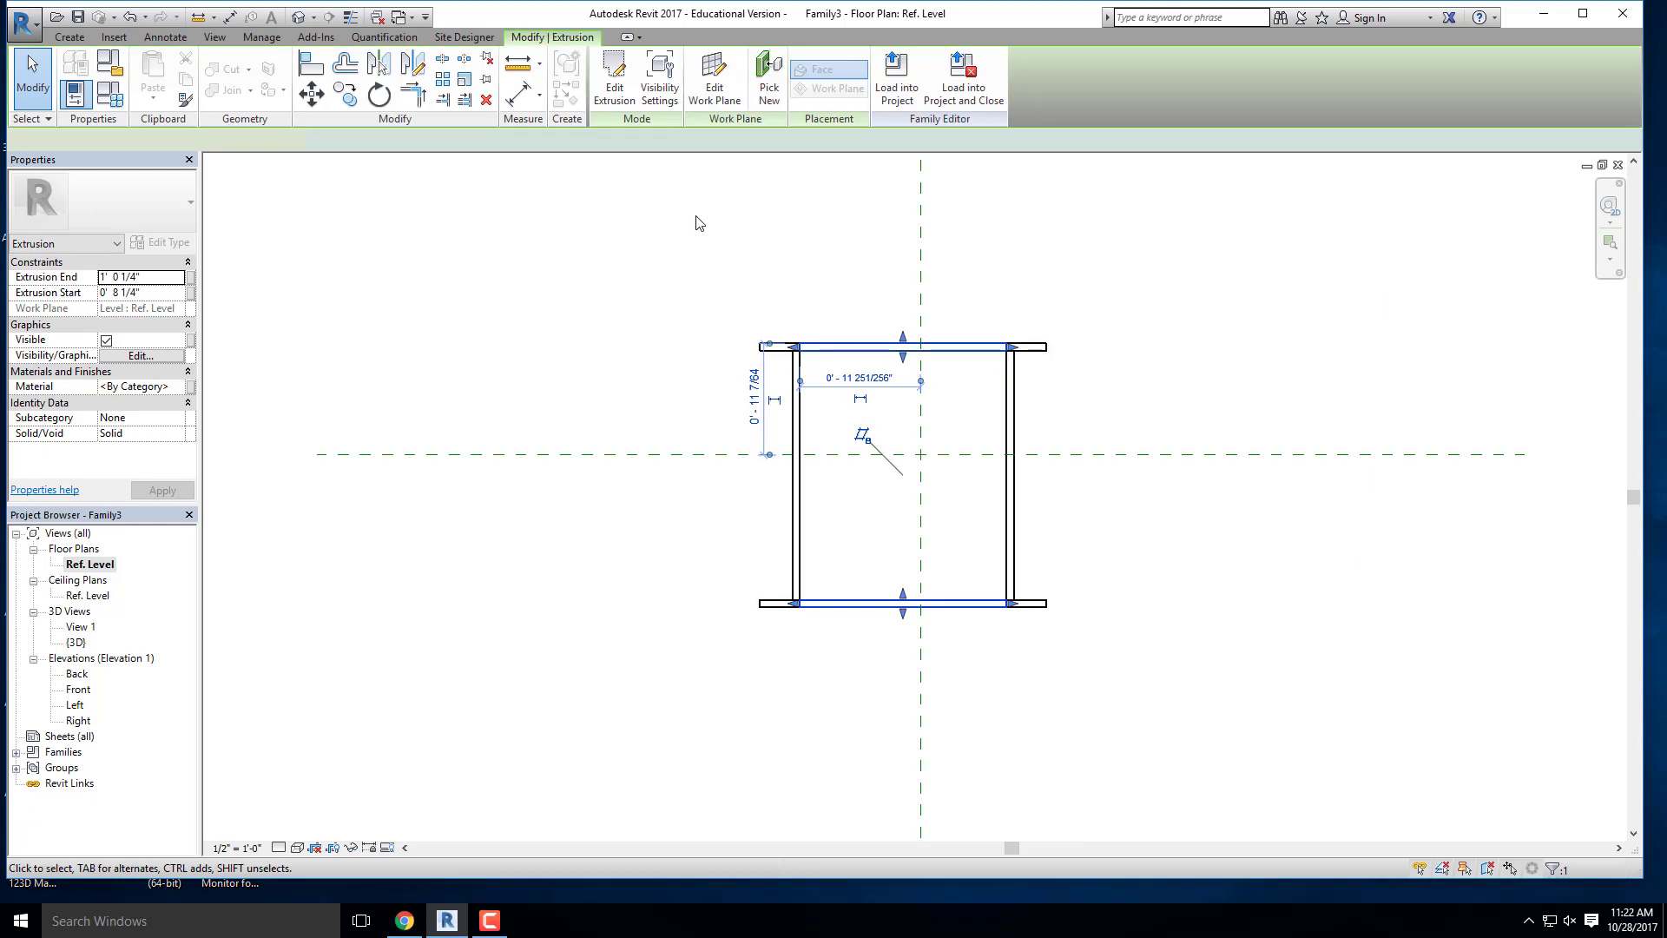
Step: Inspect the completed rail frame in the default 3D view and consult the dimensioned chair image in Chrome
left_click(301, 19)
middle_click_drag(902, 602, 869, 404, "shift")
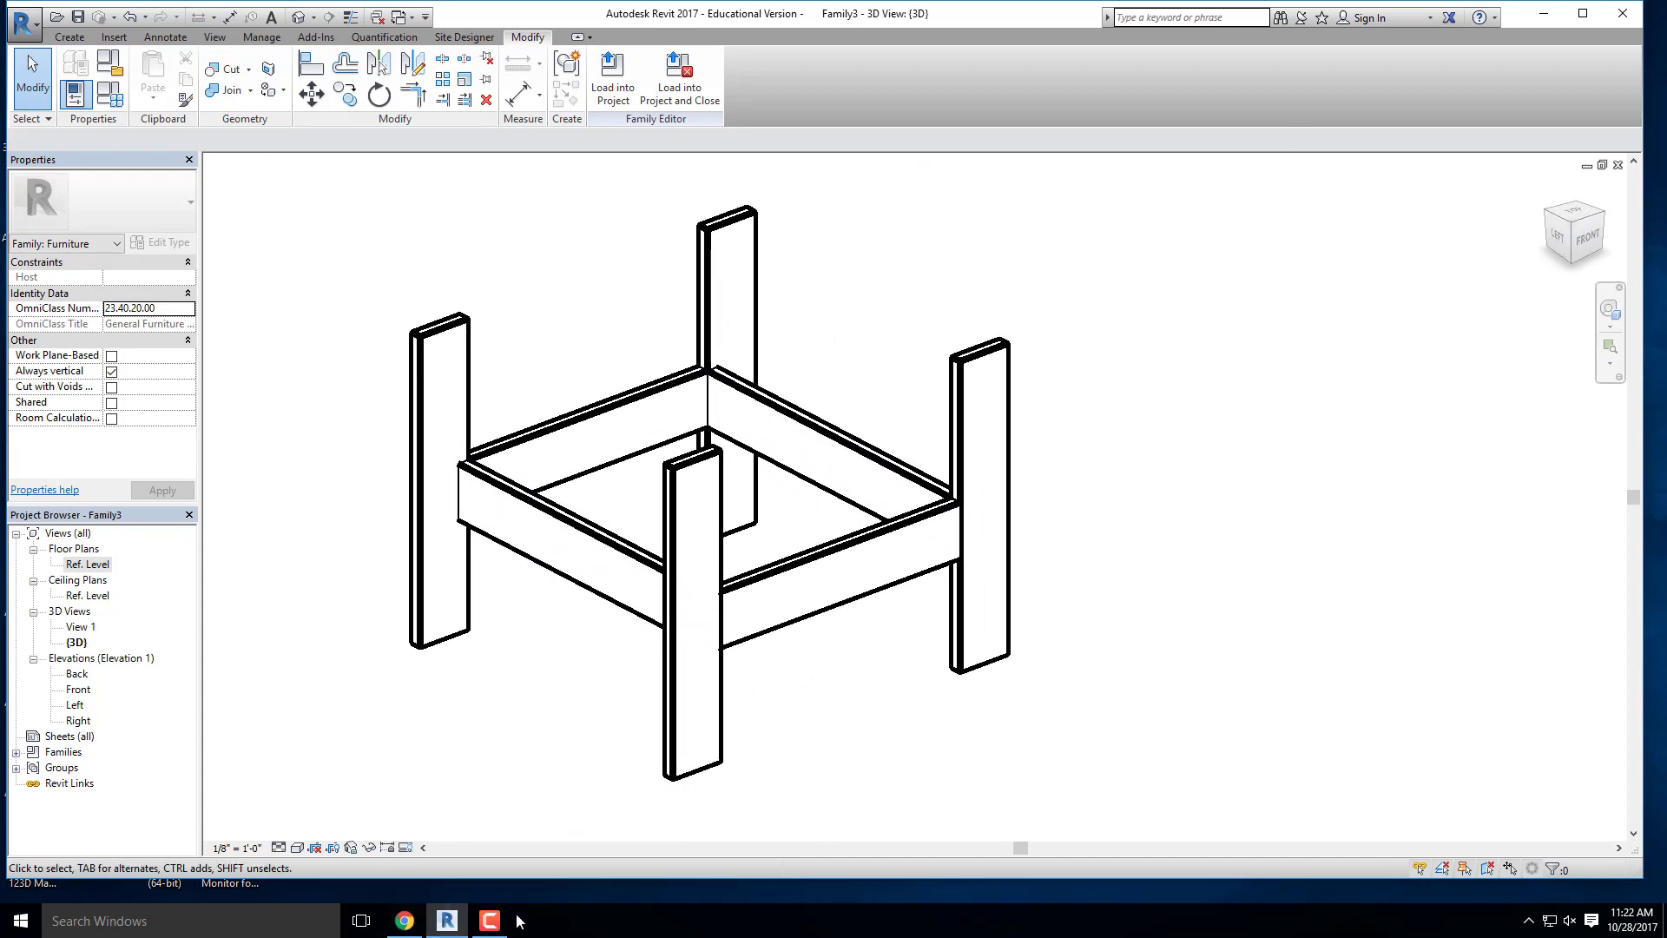
left_click(405, 920)
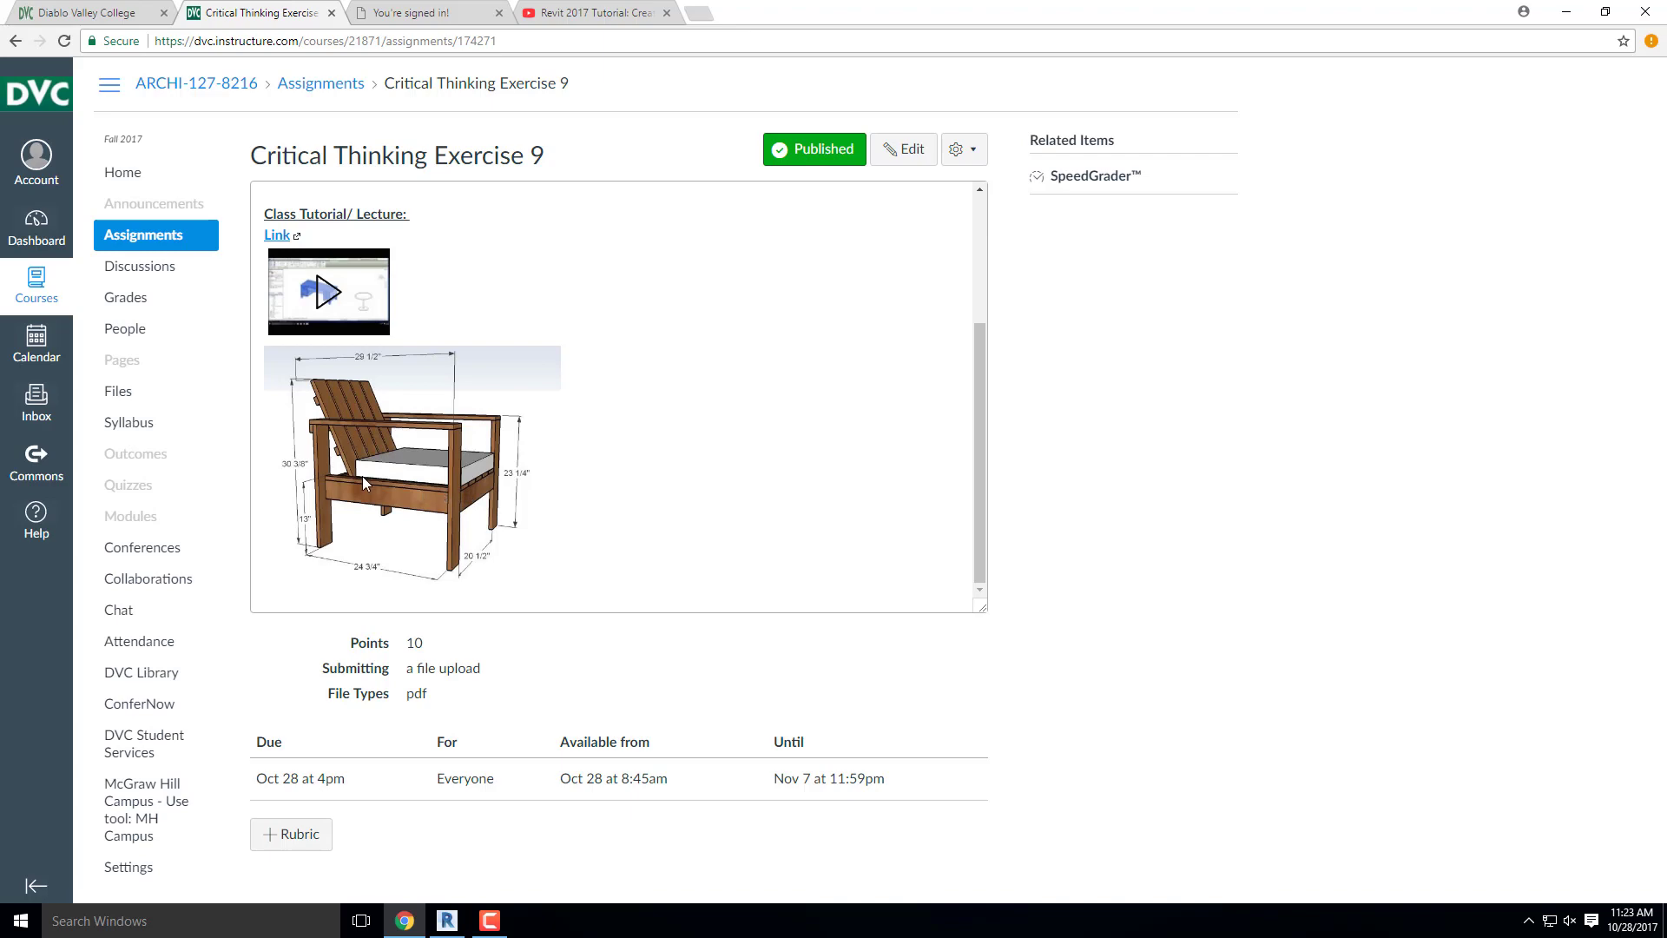
left_click(1561, 10)
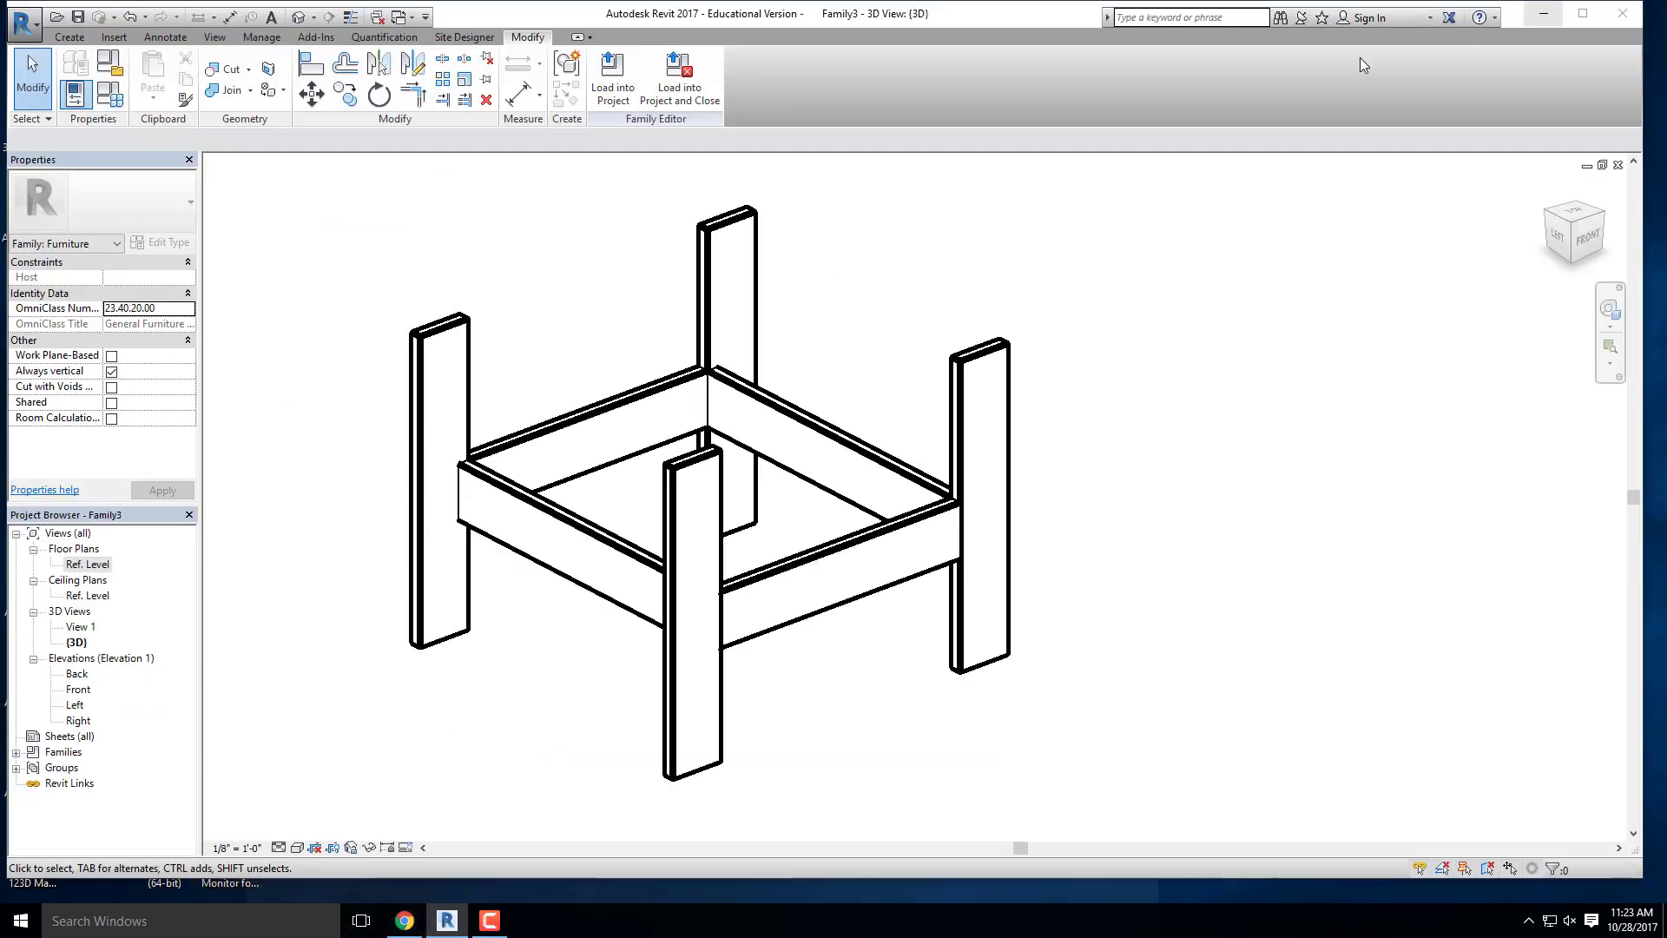
Step: Return to the Ref. Level plan and check the extrusion start and end of the side rails
double_click(87, 565)
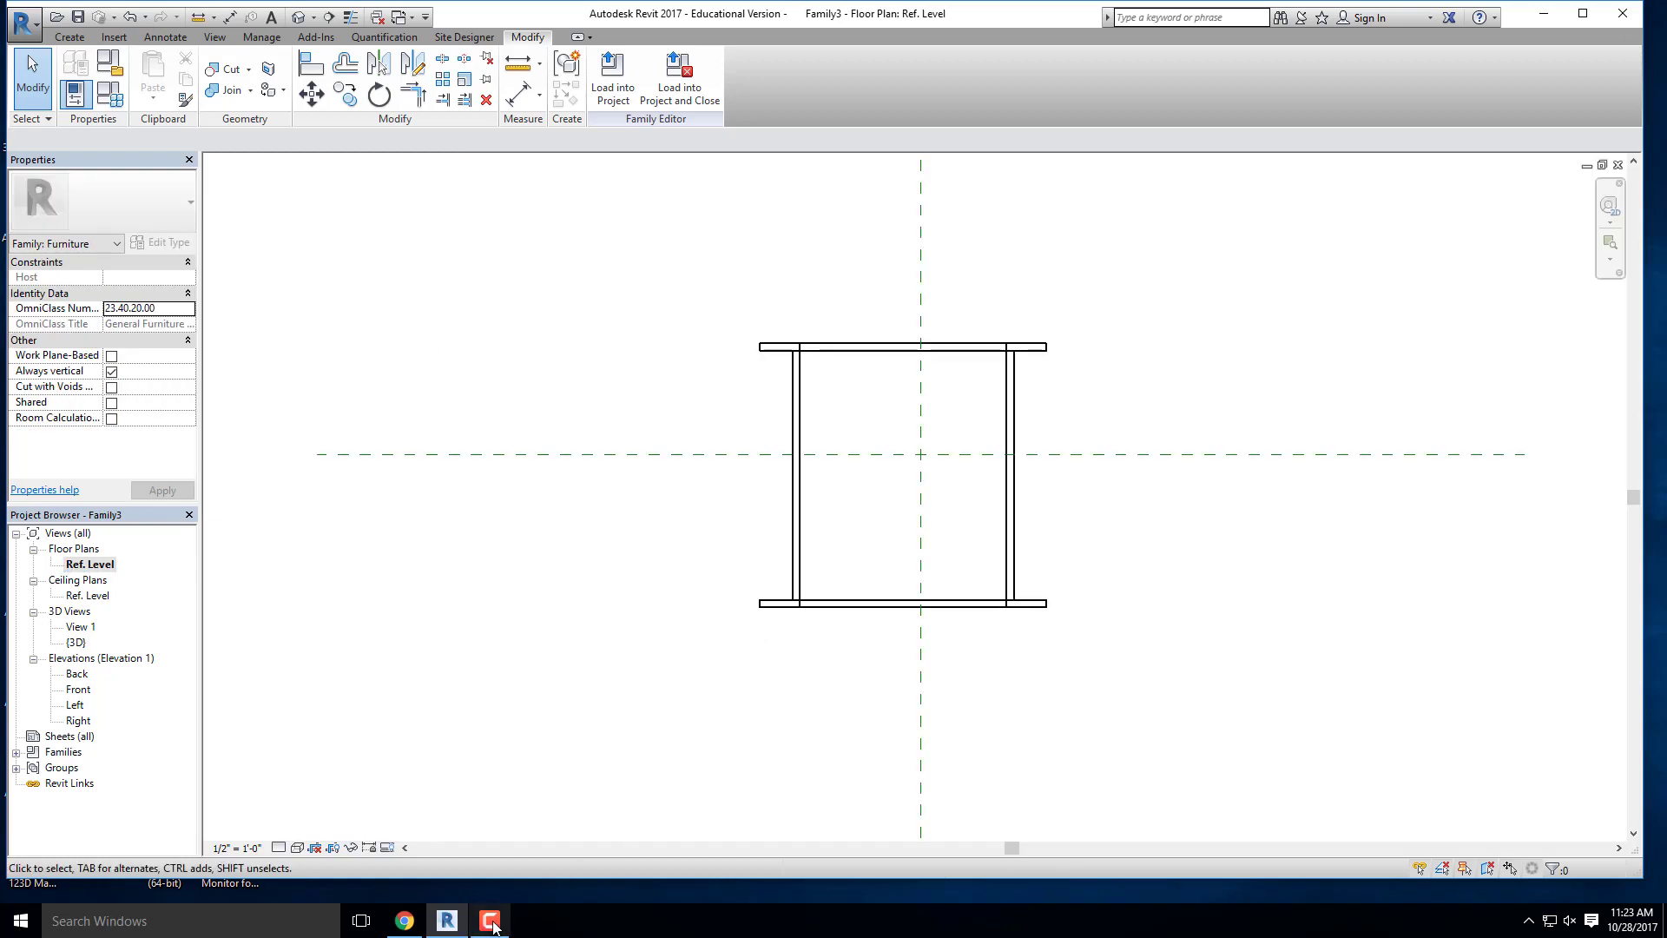
left_click(804, 539)
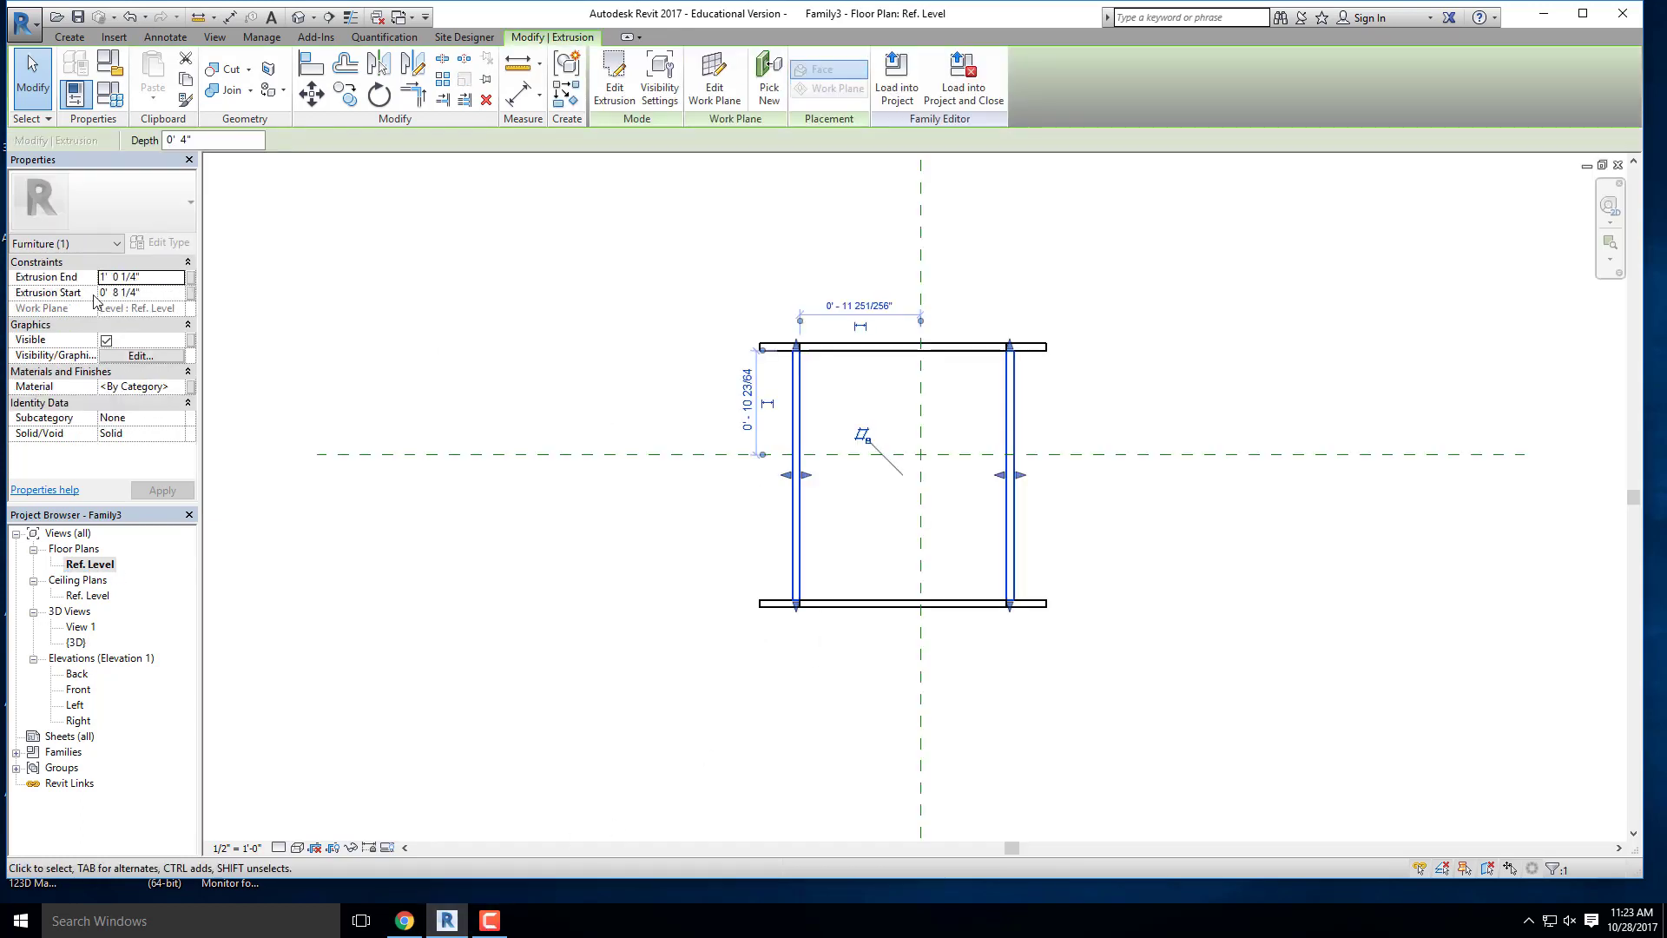
left_click(510, 304)
middle_click_drag(628, 318, 379, 372)
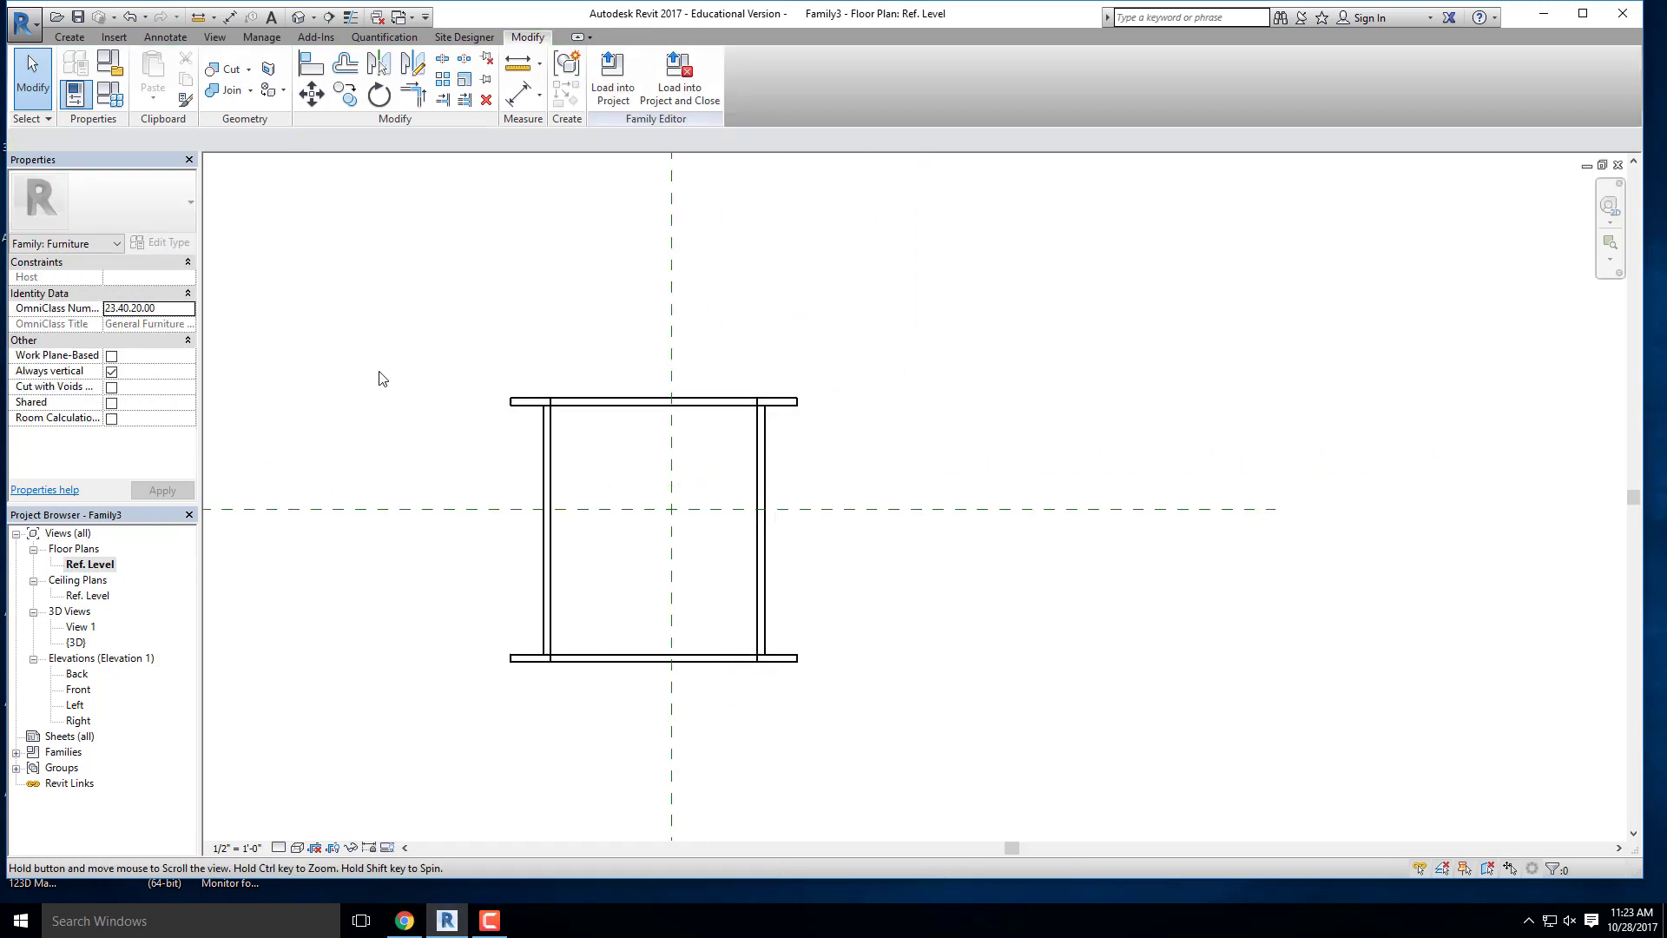
scroll(580, 454, "up", 2)
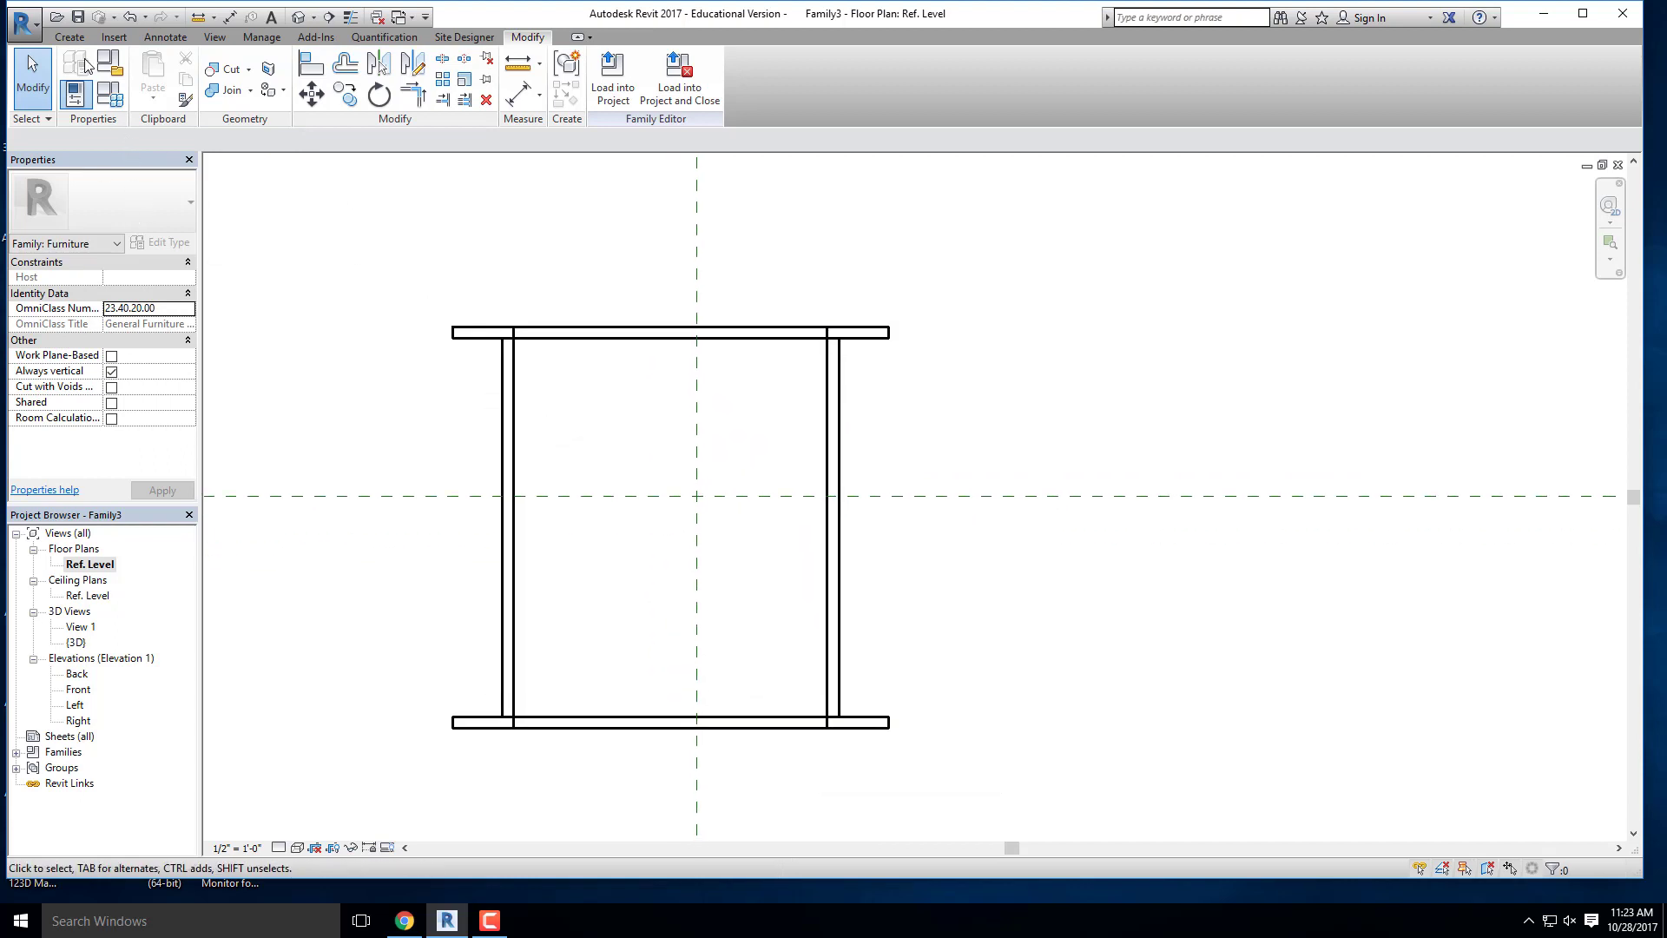
Step: Start a new extrusion for the seat slat with its start at 1' 0 1/4" and its end at 13"
left_click(69, 36)
left_click(111, 70)
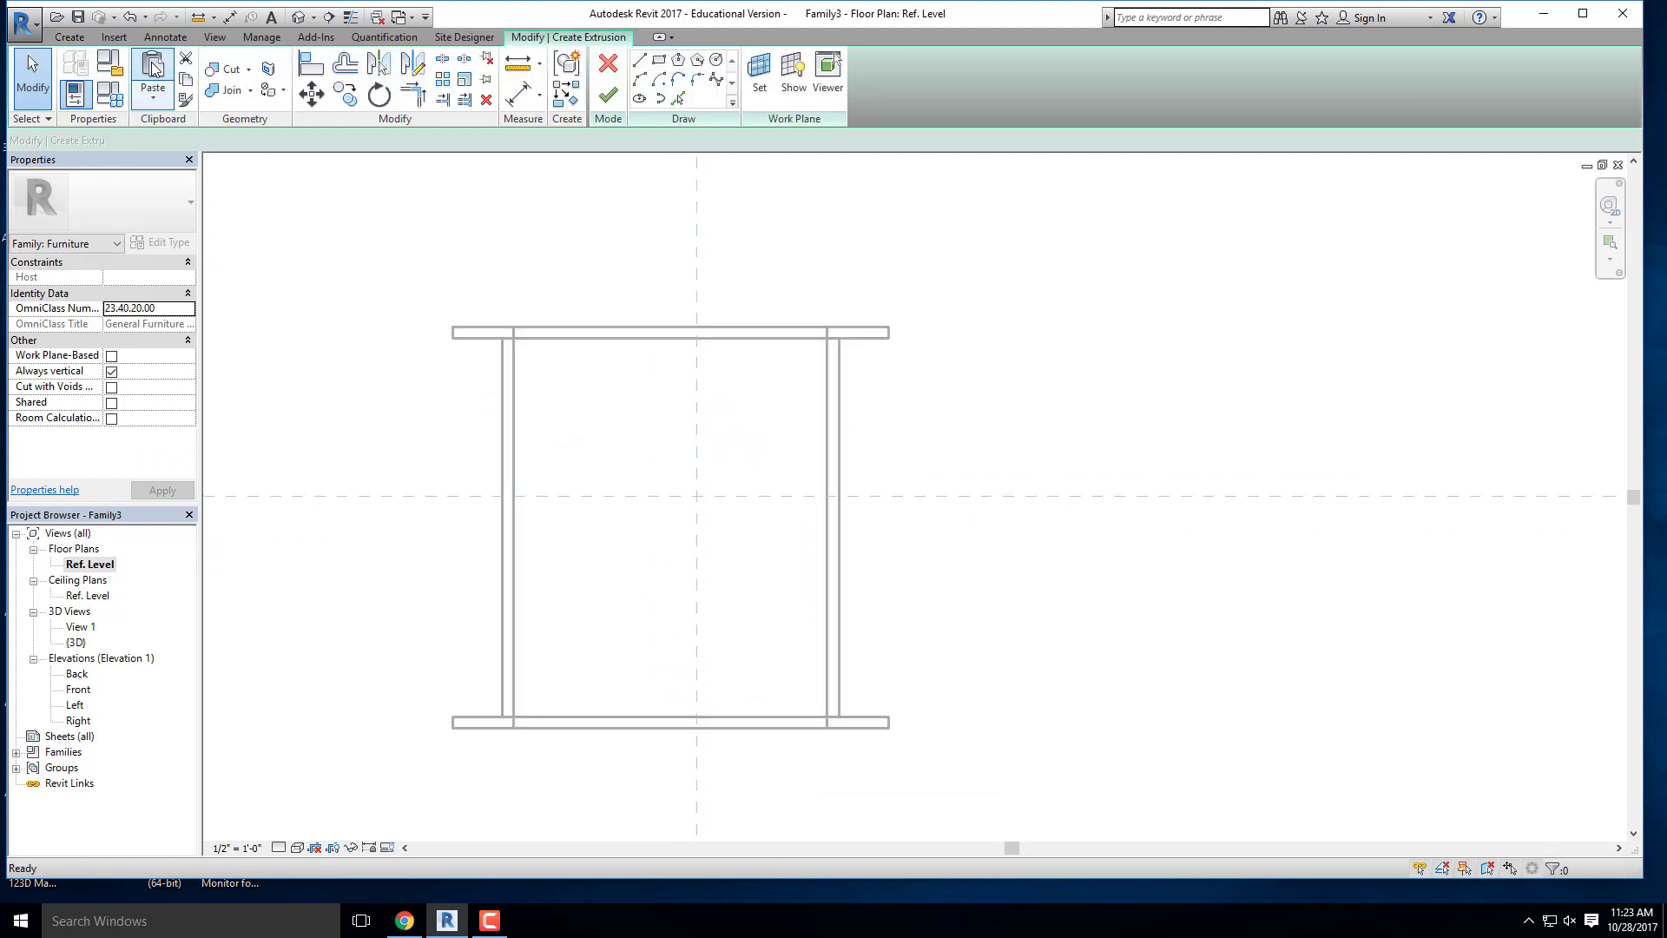
left_click(155, 294)
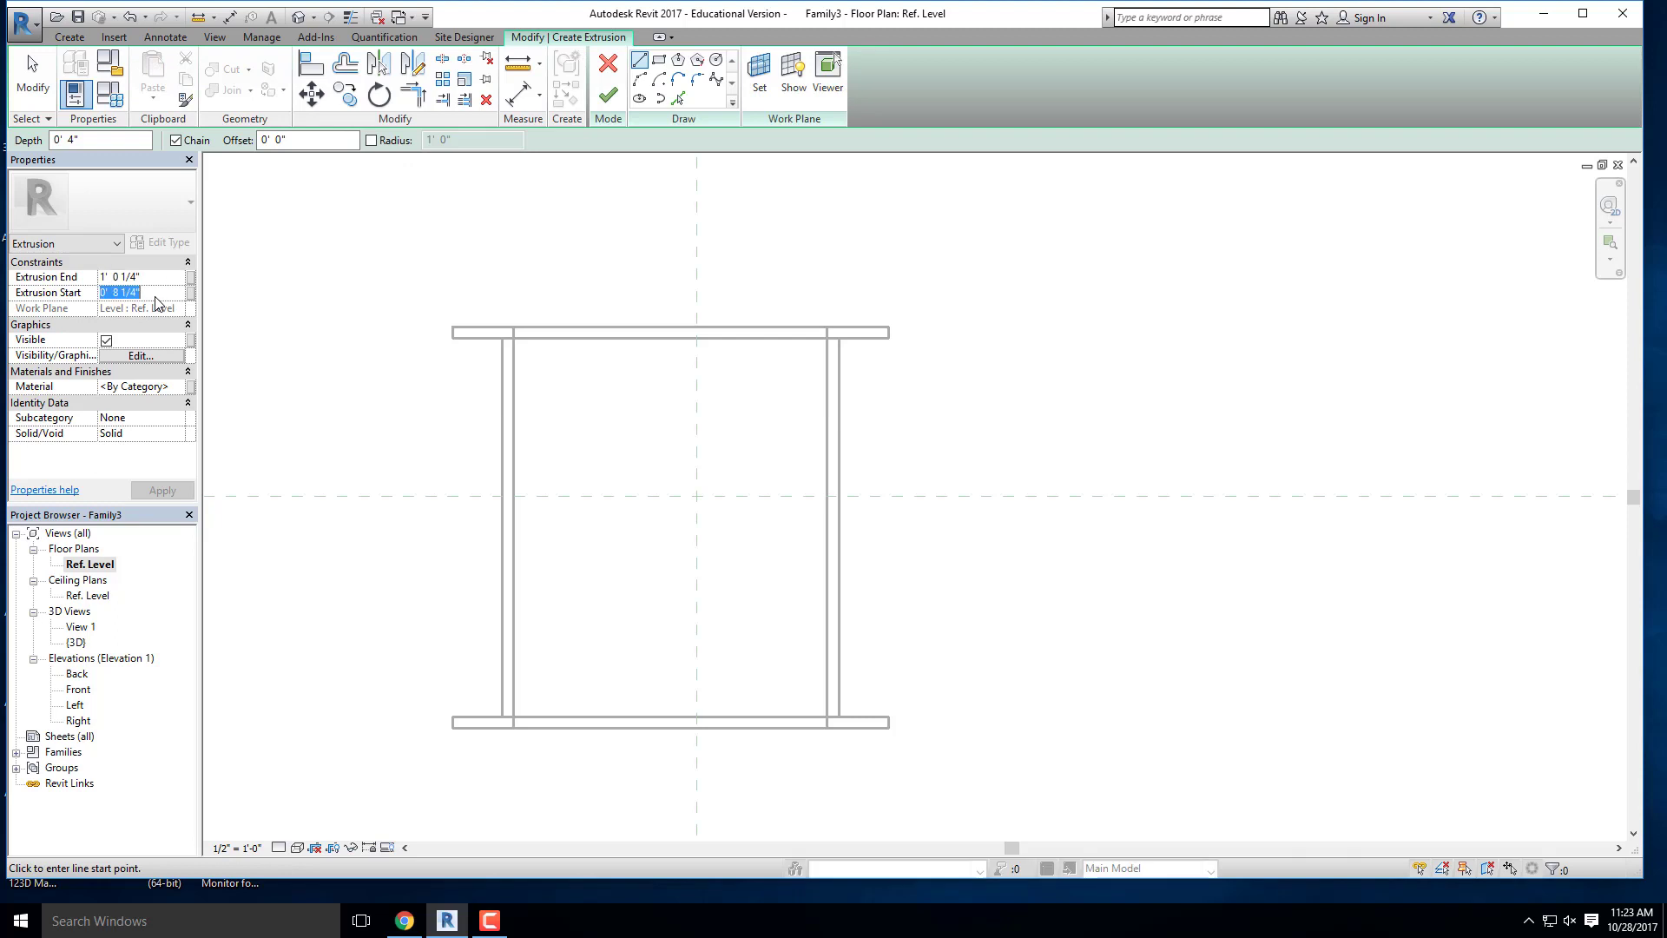
type("1.25")
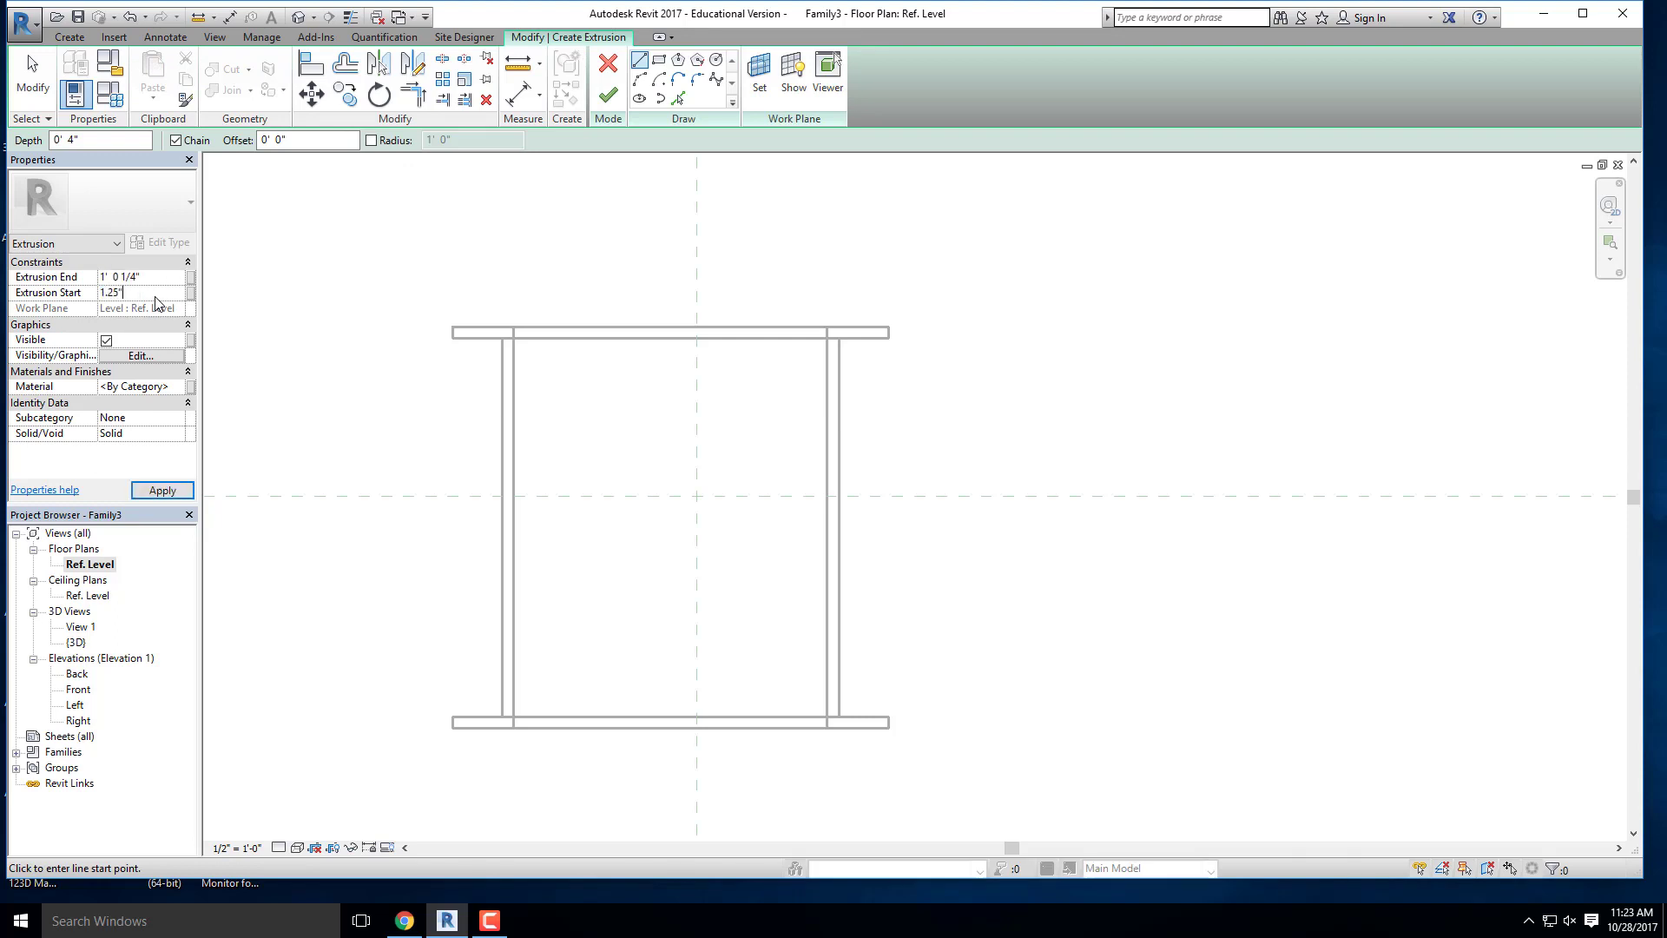
left_click(161, 278)
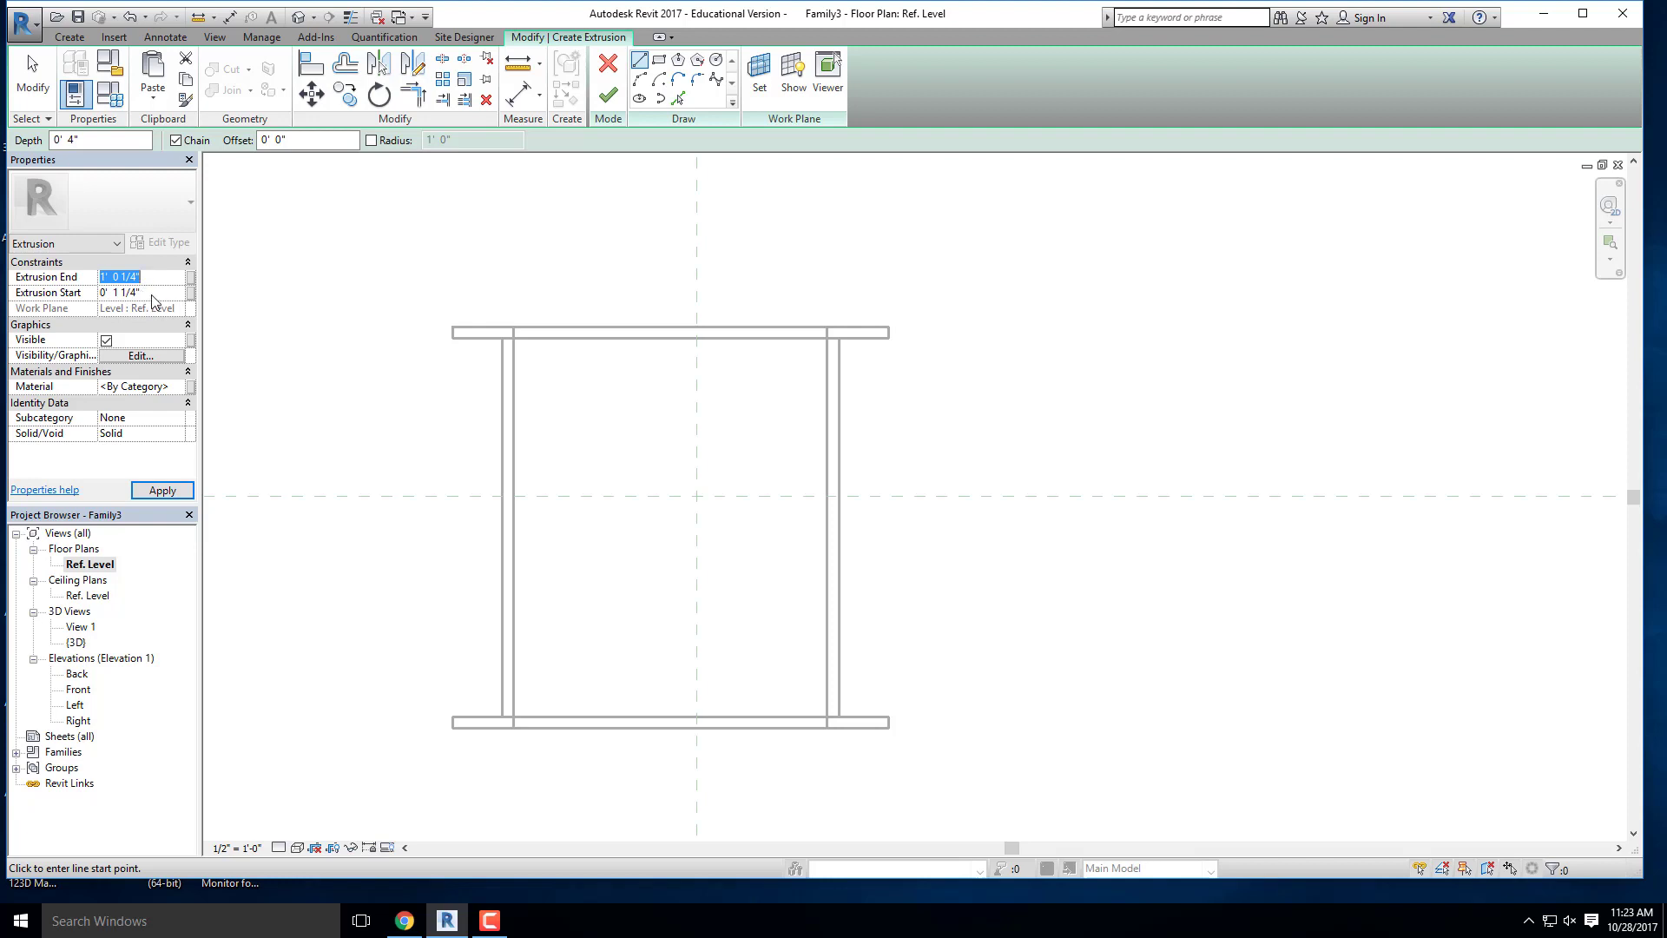
left_click(153, 295)
type("1 .25")
key("Return")
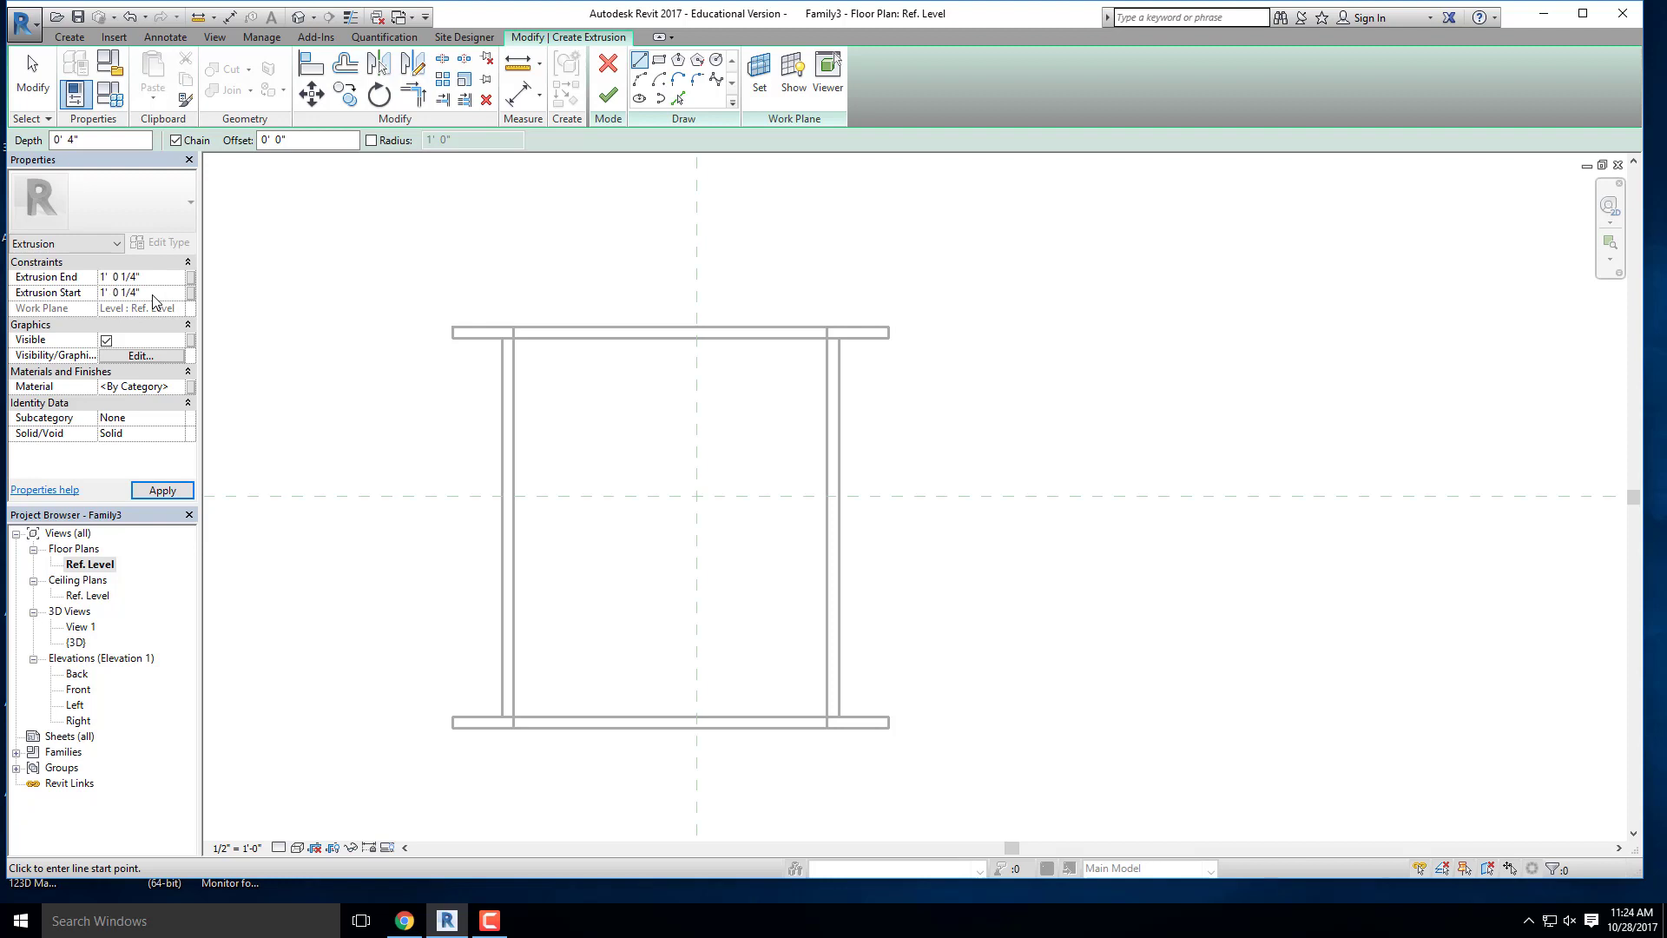
left_click(154, 278)
type("13")
key("Return")
middle_click_drag(458, 361, 403, 334)
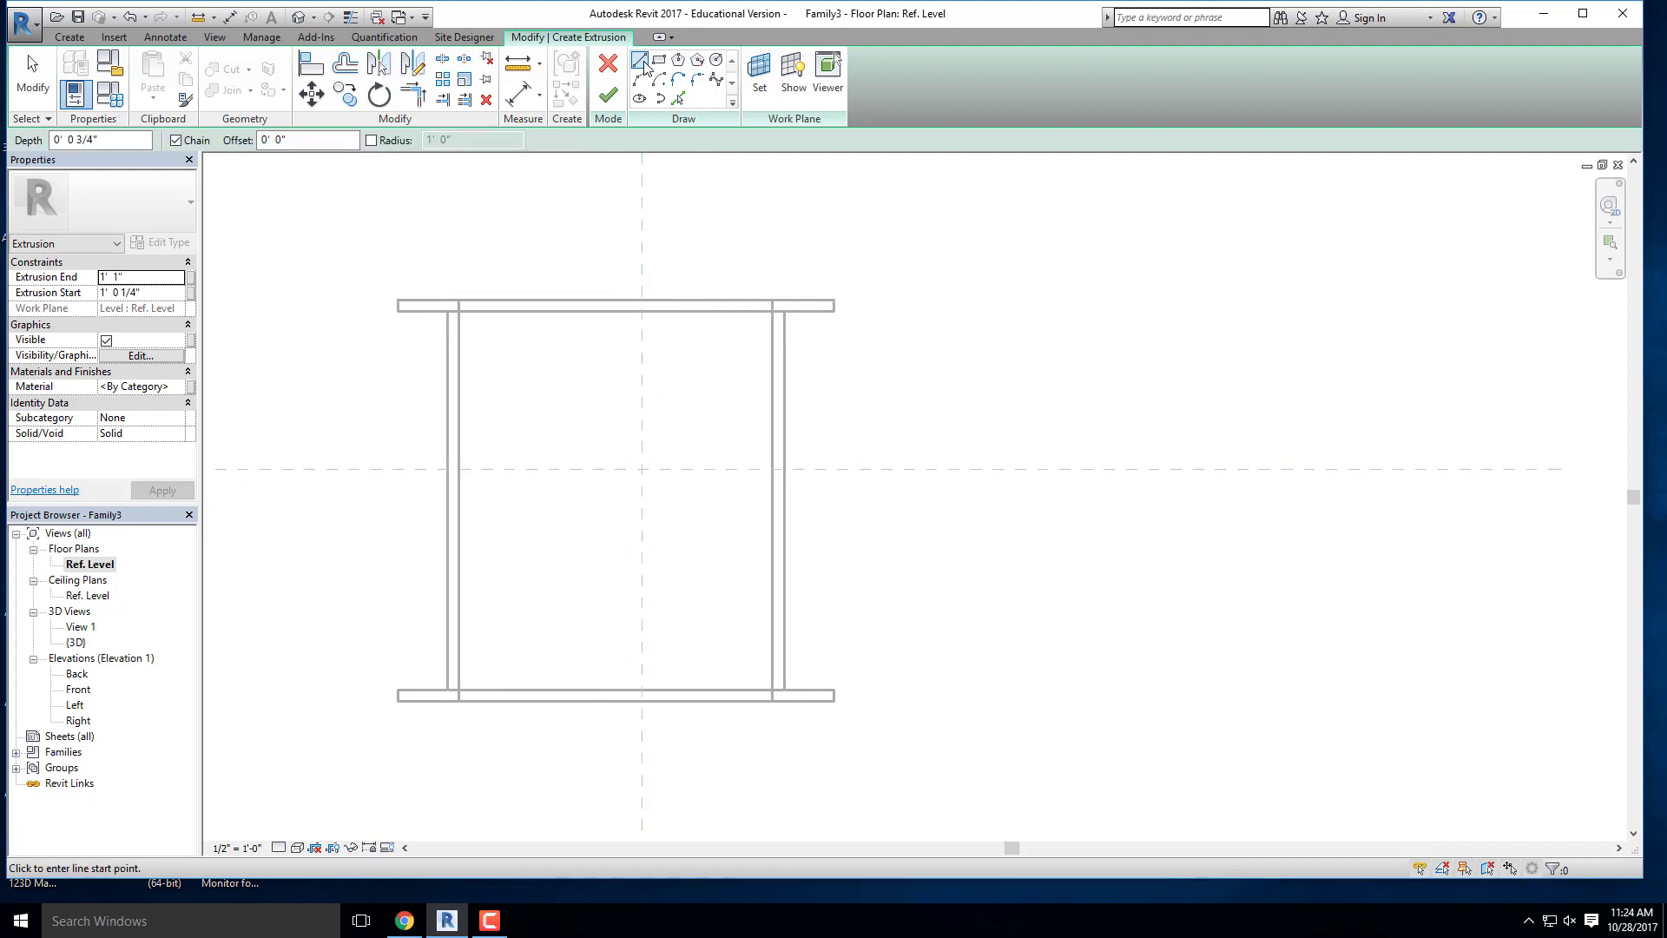
scroll(424, 437, "up", 2)
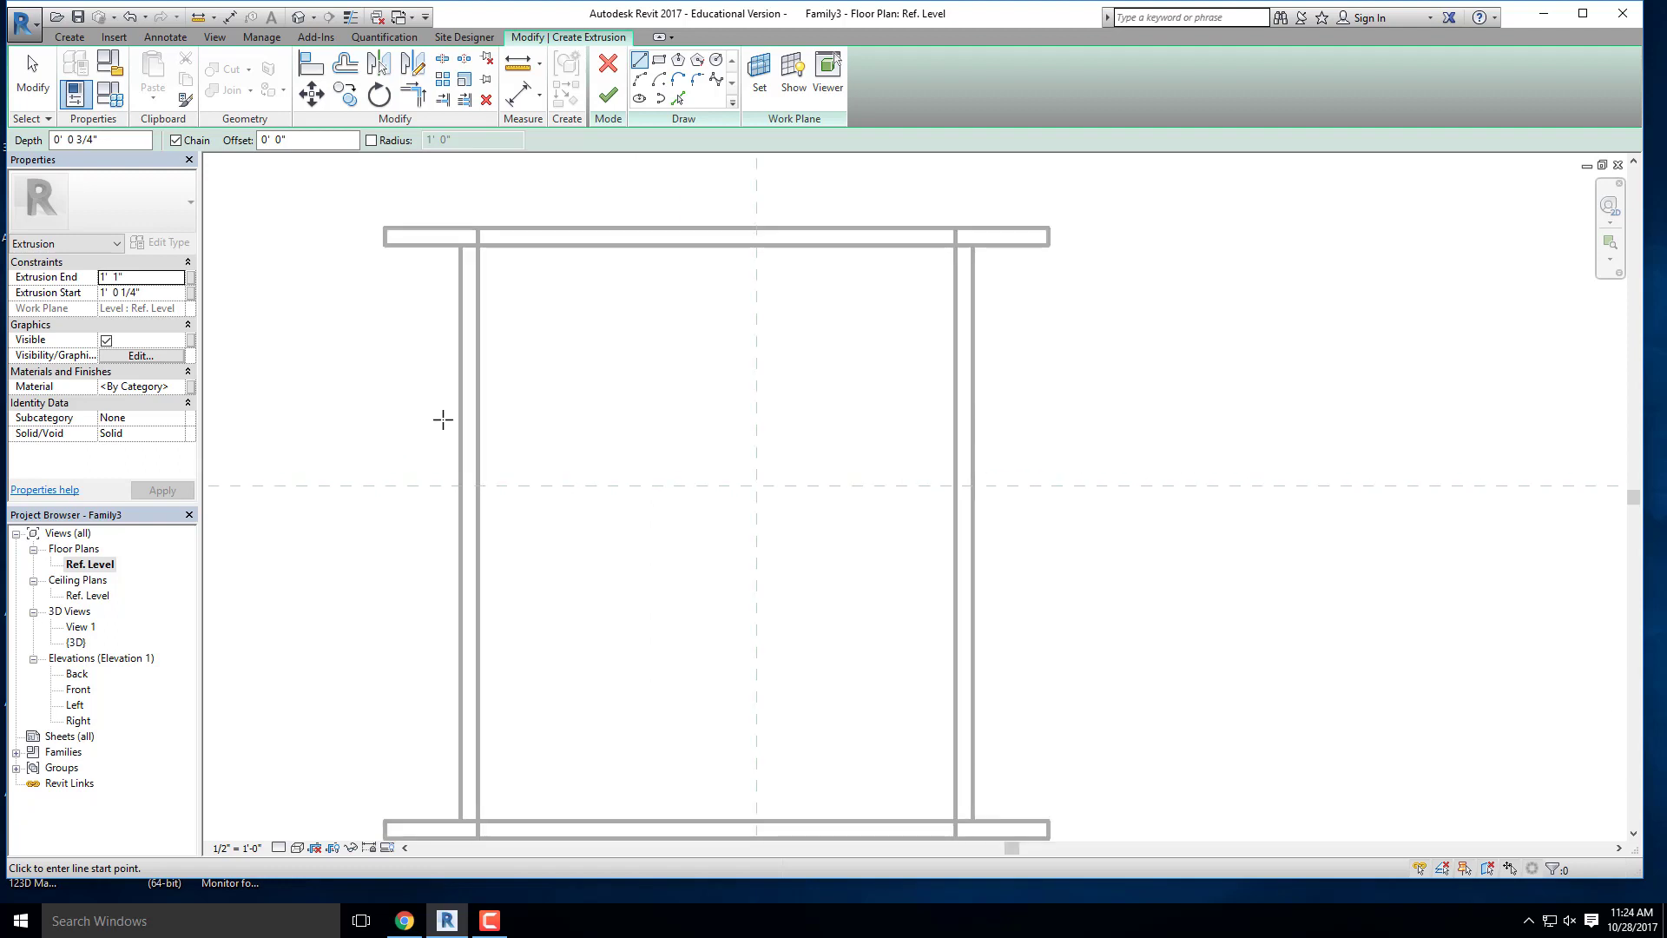
middle_click_drag(443, 420, 368, 402)
left_click(379, 393)
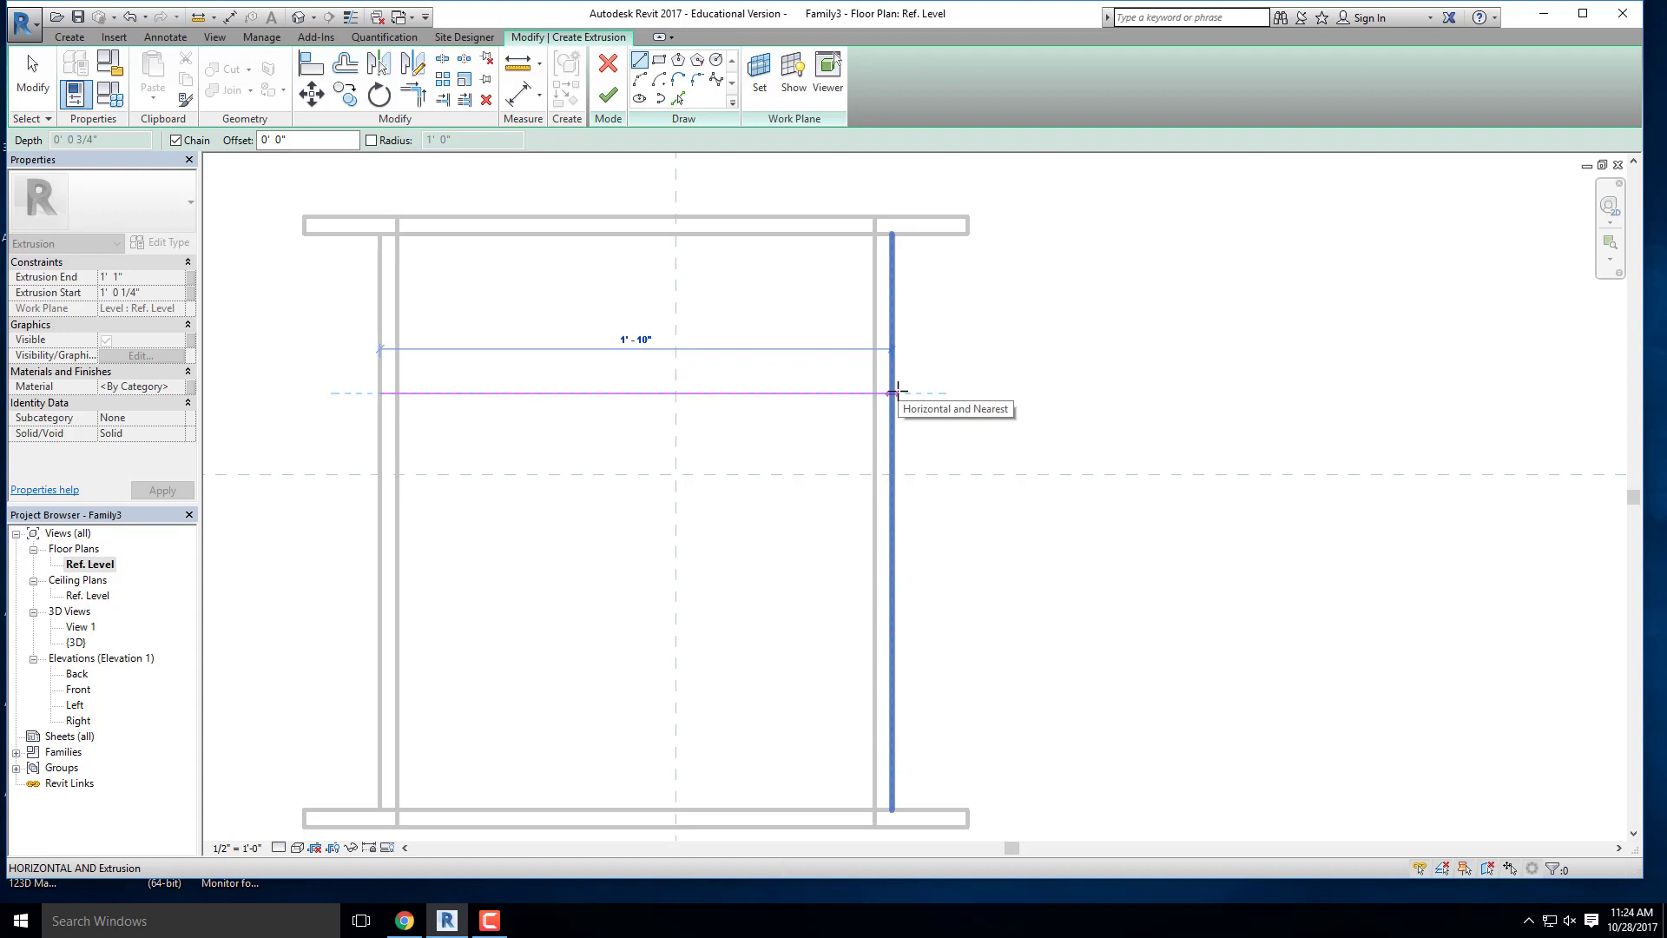
scroll(575, 318, "down", 2)
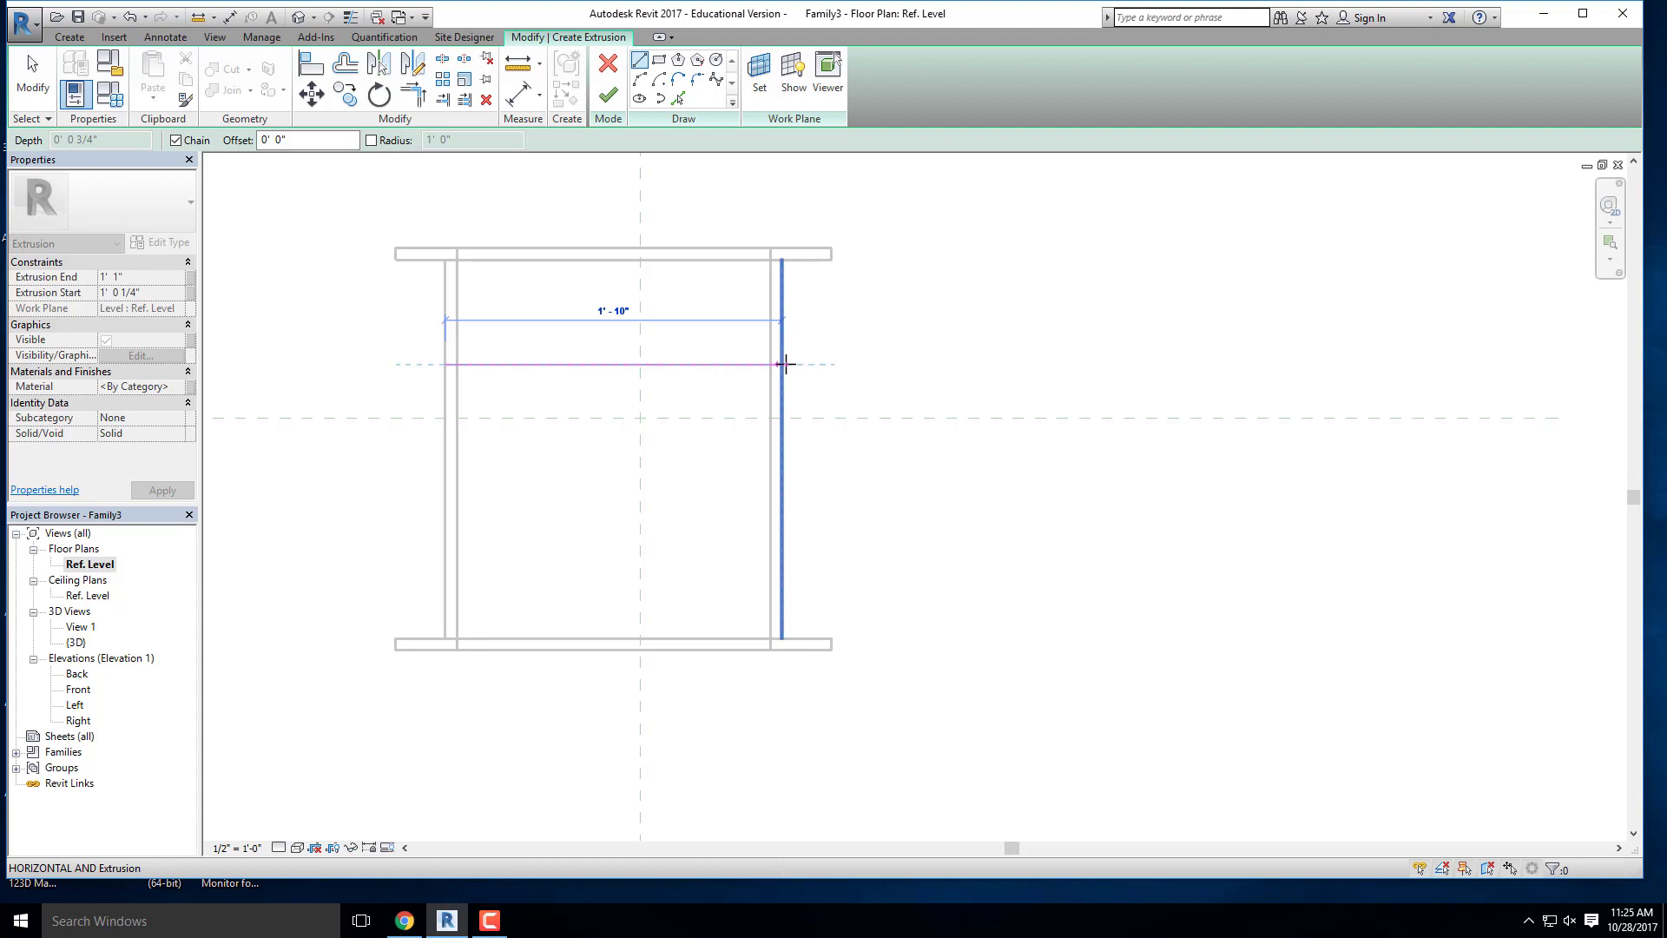
scroll(658, 357, "up", 3)
key("Escape")
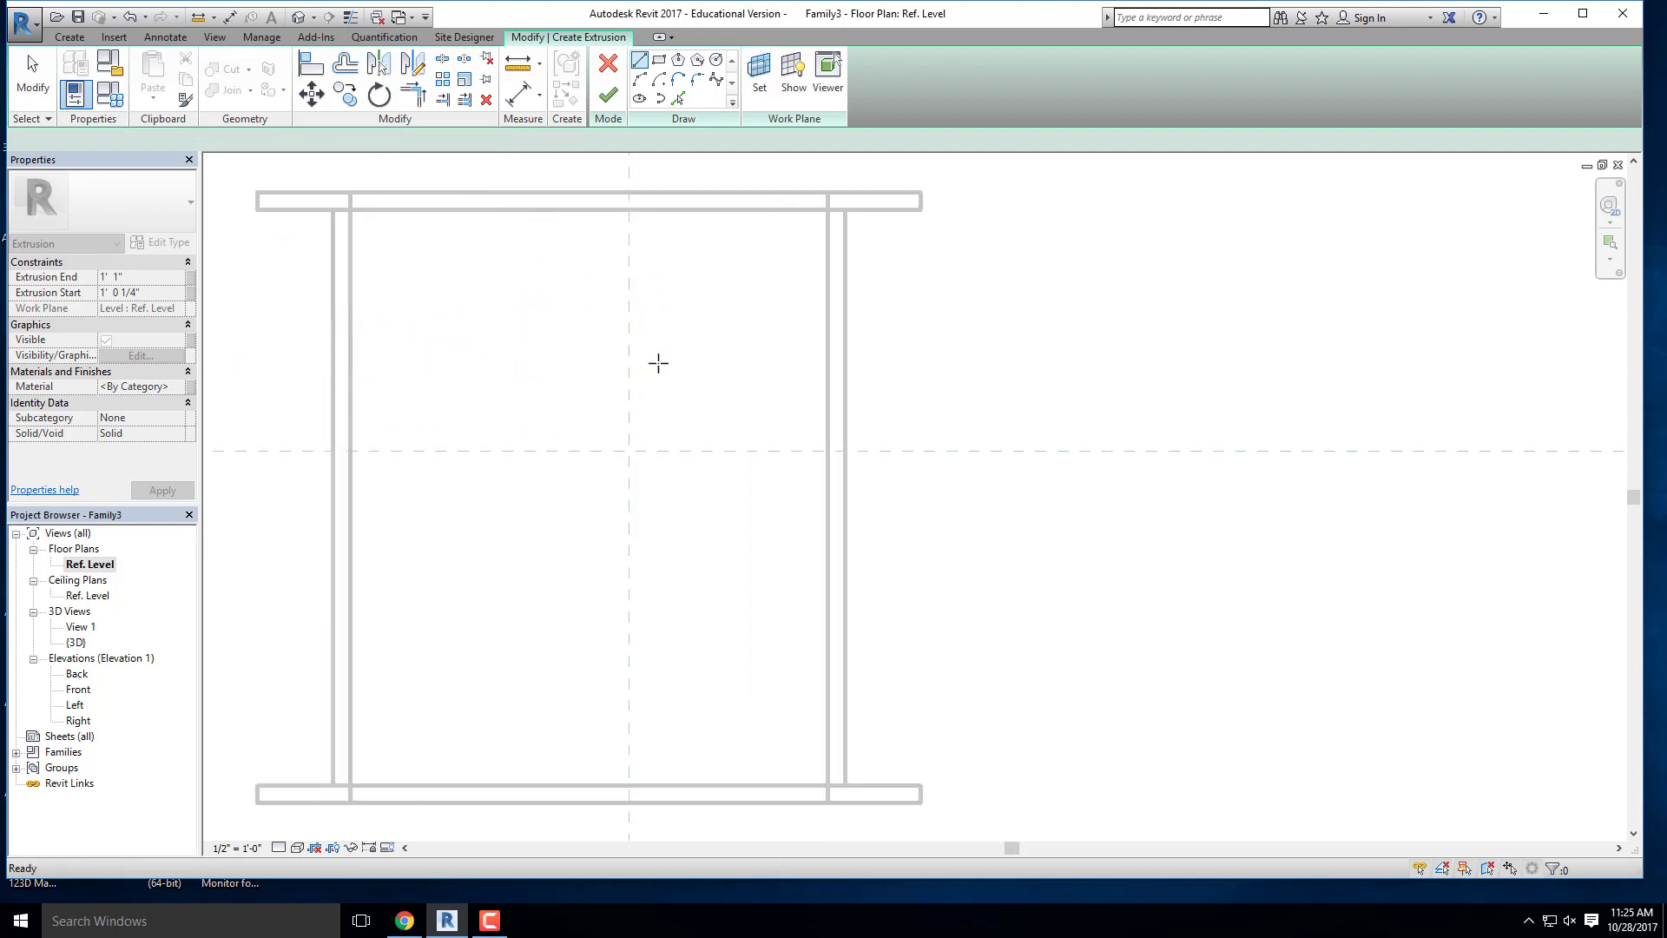
Step: Sketch a short vertical line on the side rail's outer edge at the lower-left leg and a 4" horizontal line from its base
scroll(346, 801, "up", 2)
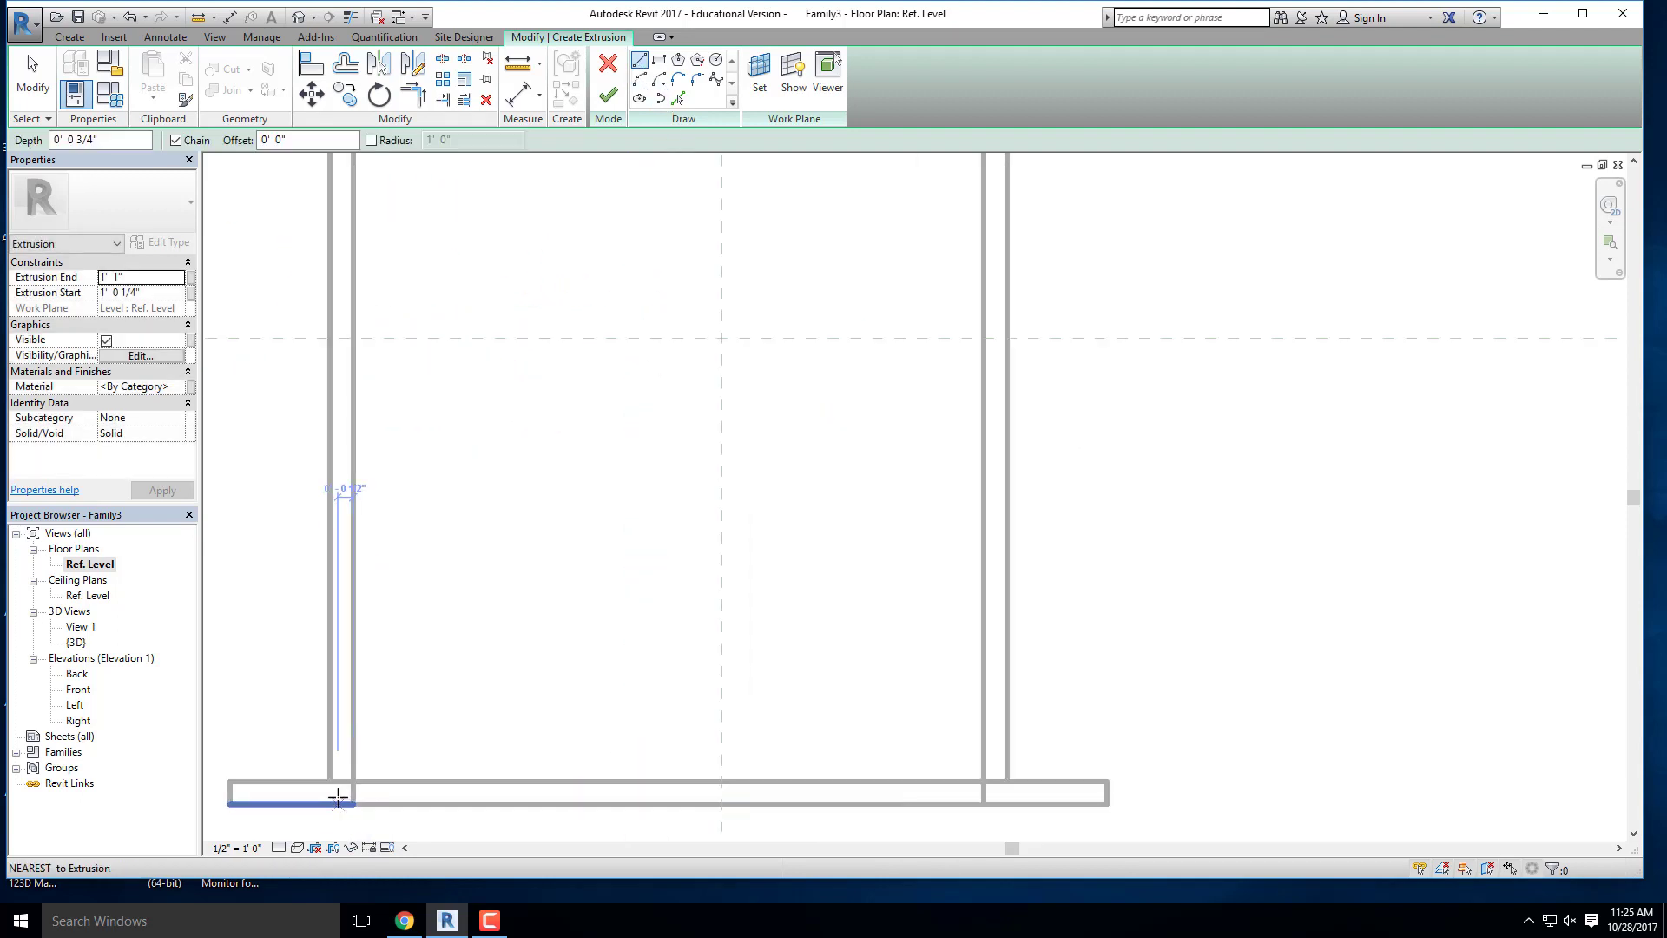
left_click(330, 782)
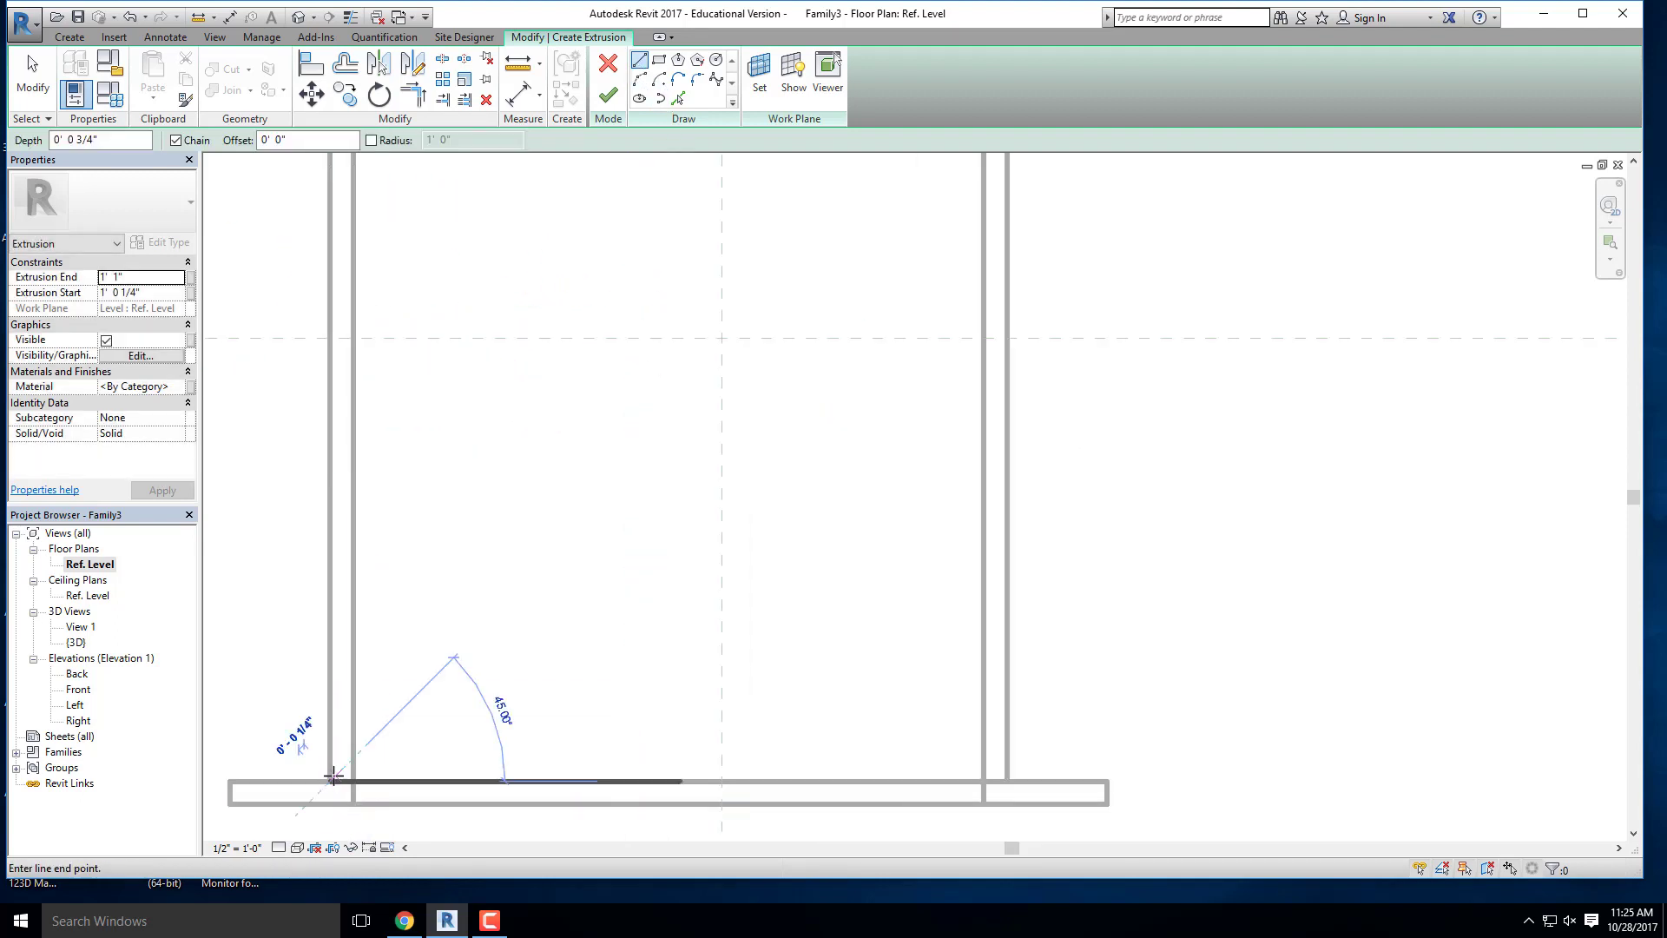
left_click(333, 699)
key("Escape")
left_click(330, 781)
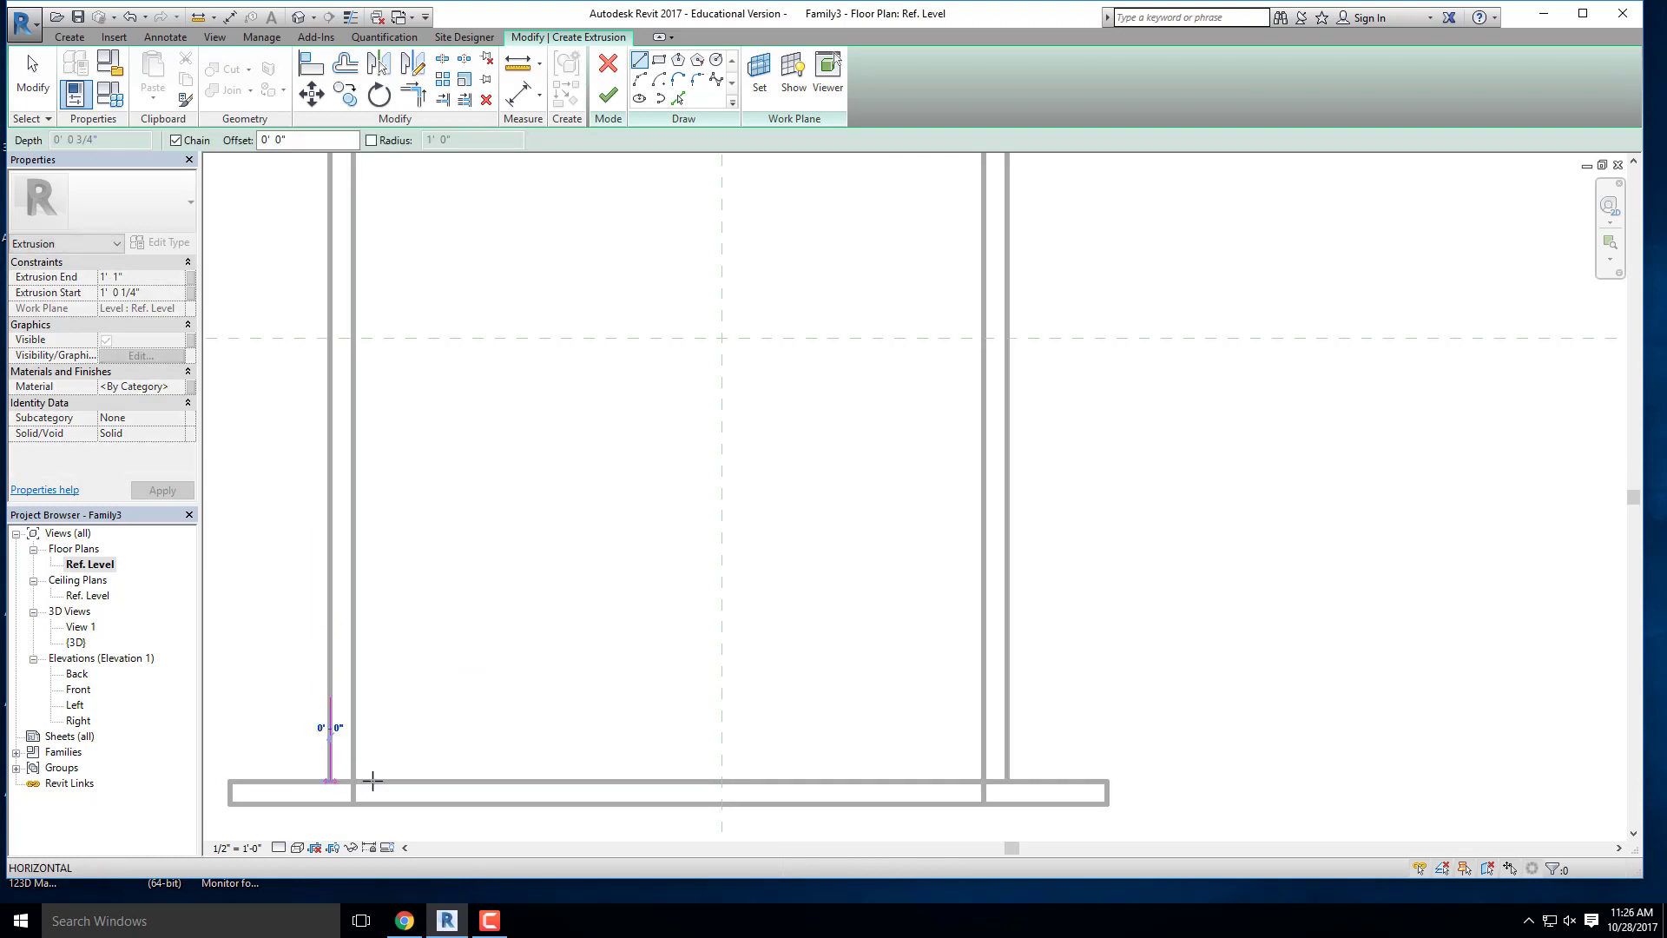
left_click(381, 781)
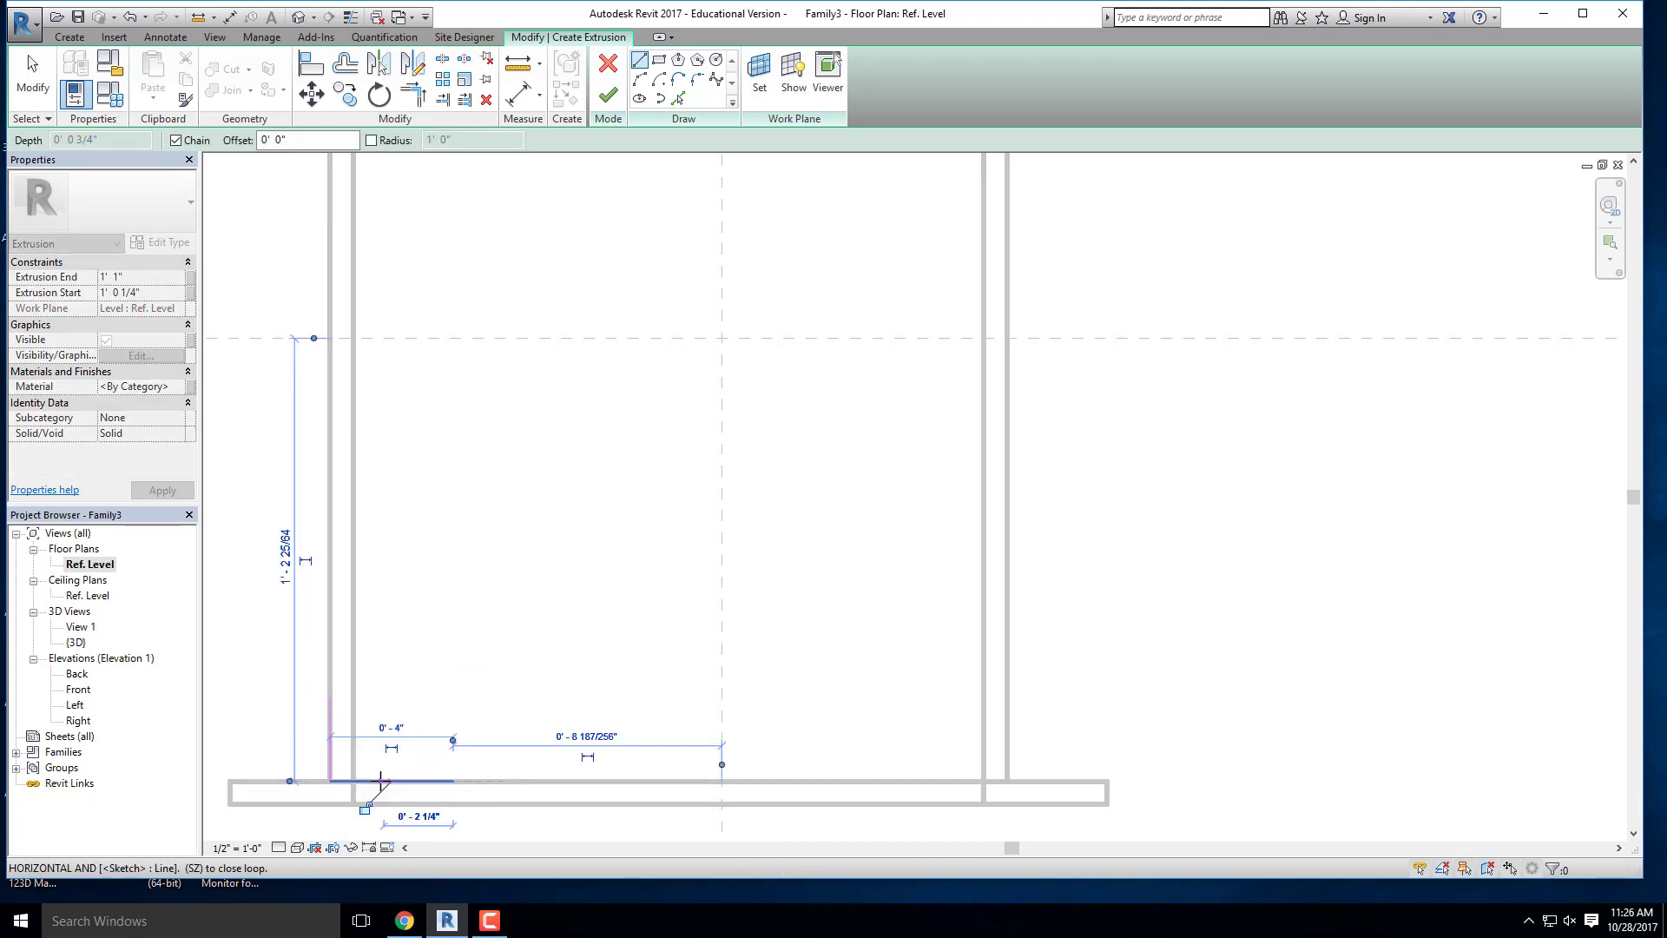
Step: Sketch the slat's long vertical edge from the end of the 4" line up to the upper cross rail
scroll(381, 781, "down", 2)
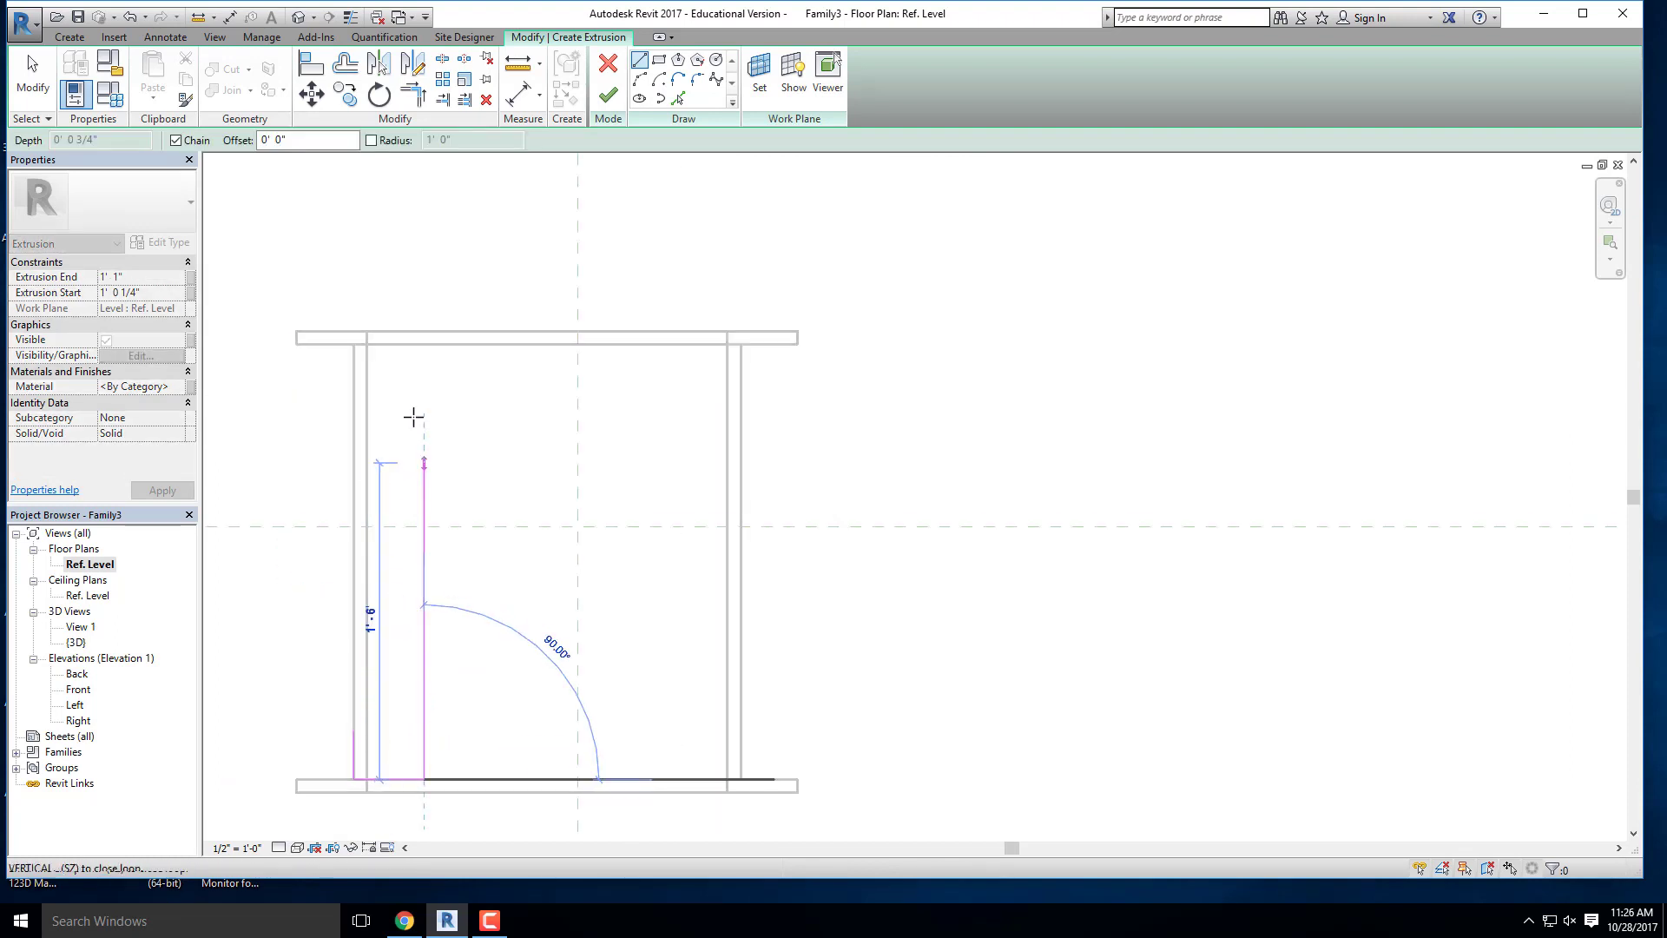
left_click(428, 333)
key("Escape")
key("Escape")
Step: Move the slat's 4" bottom line down to the outer edge of the lower cross rail
scroll(425, 651, "up", 3)
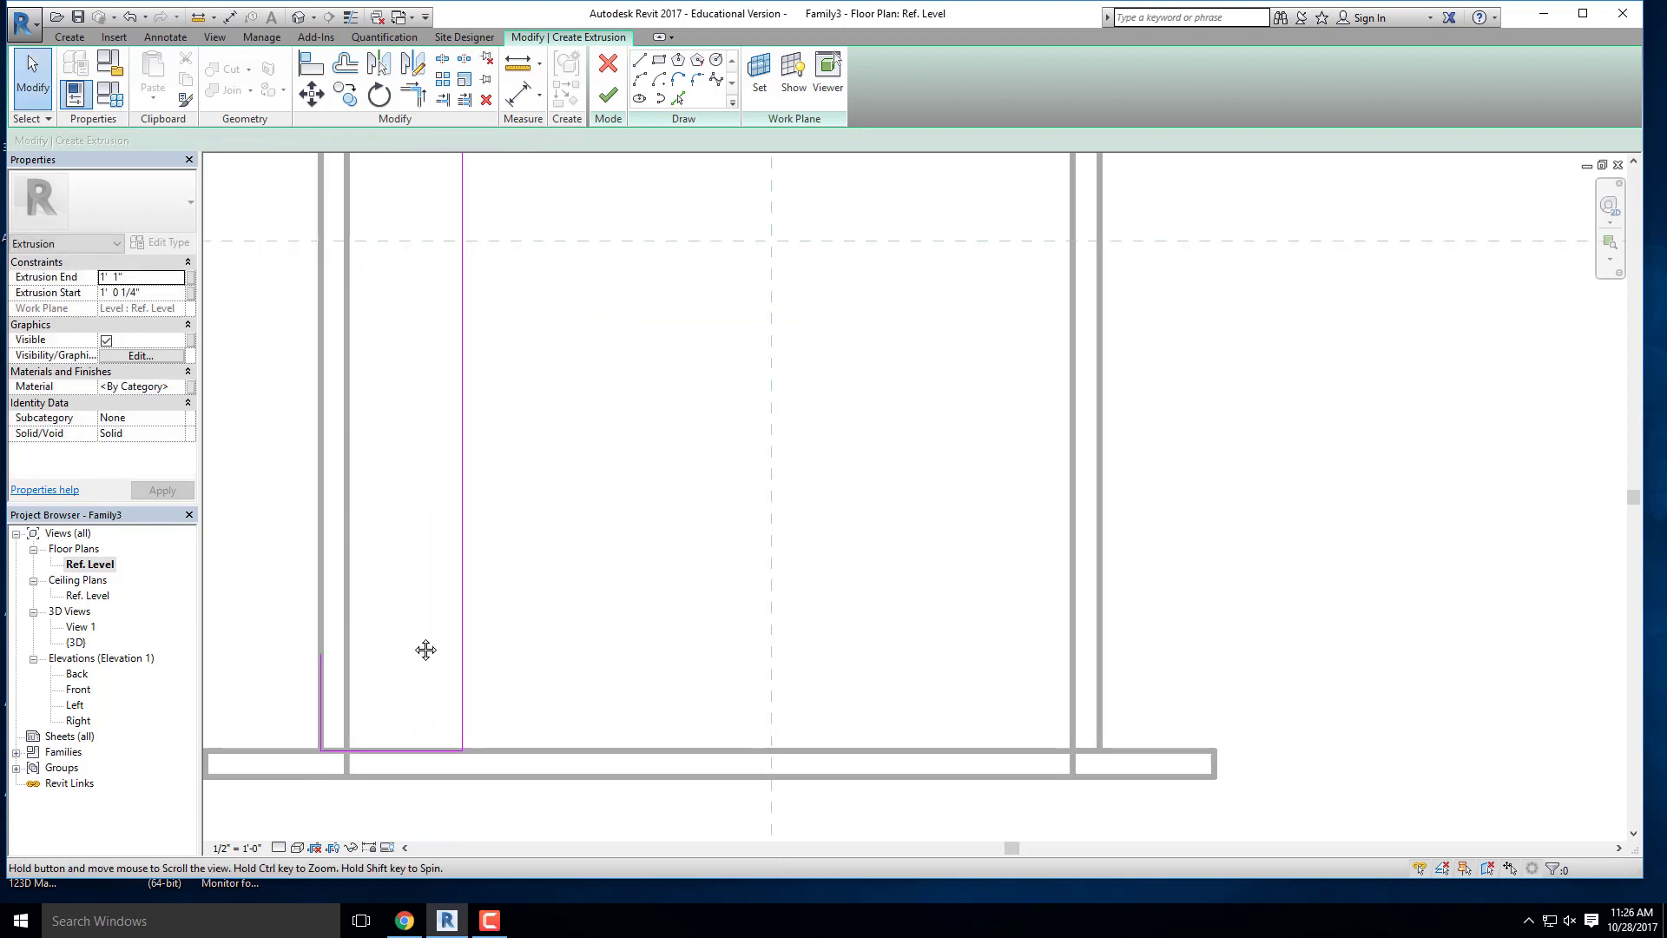
scroll(405, 613, "up", 2)
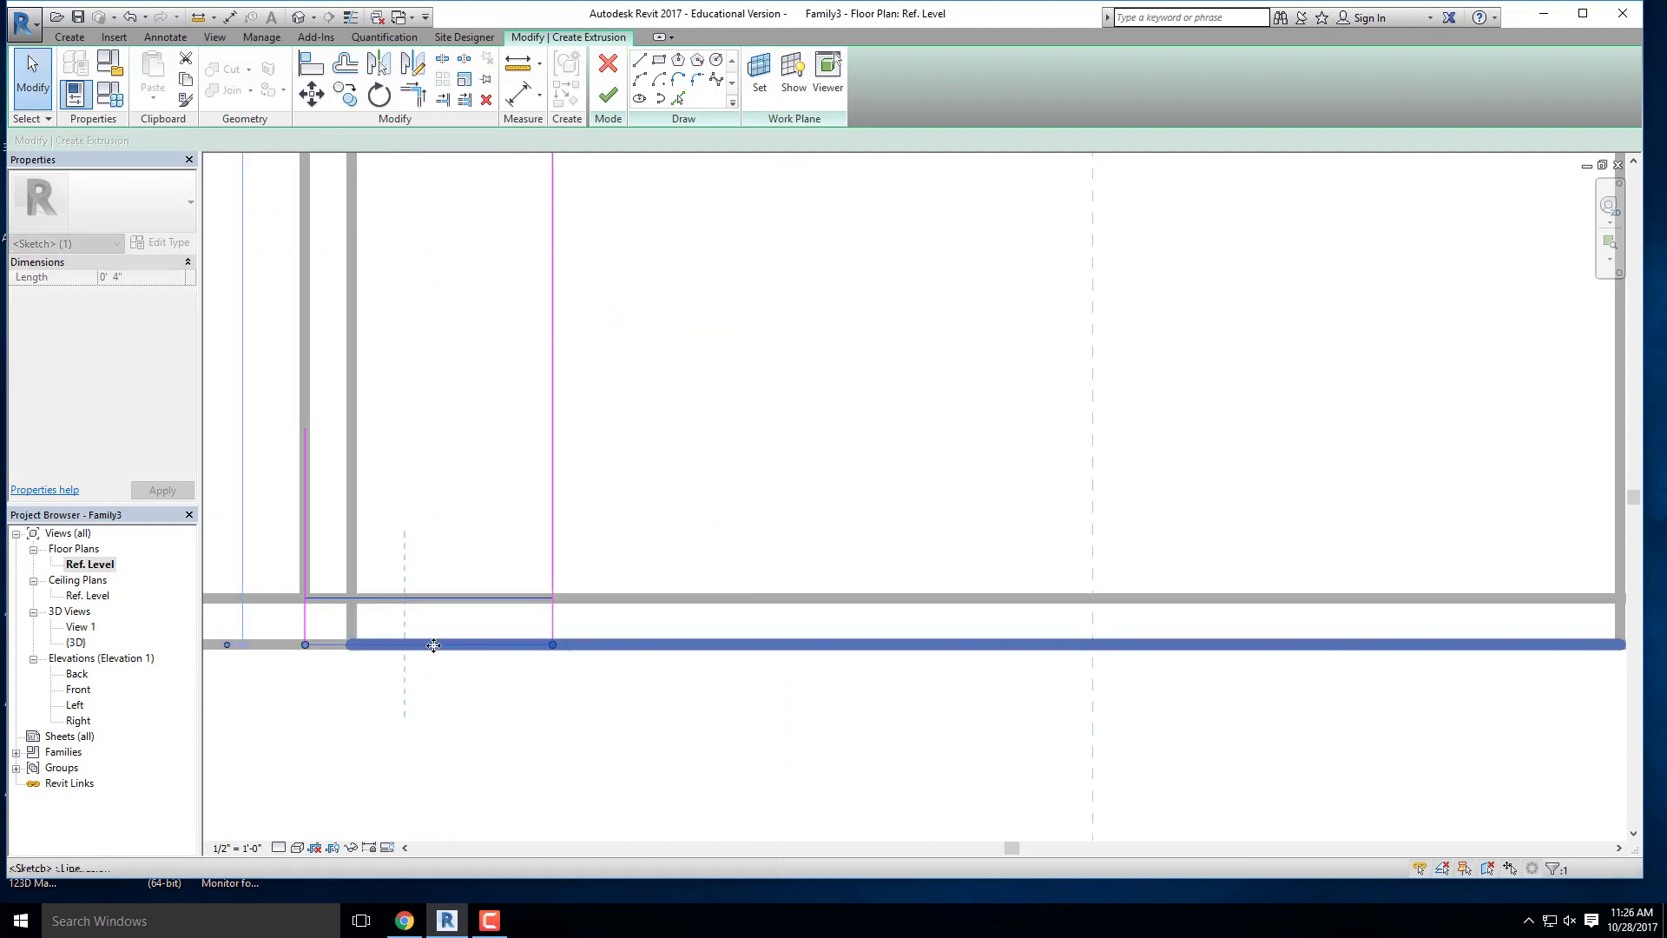
scroll(439, 625, "down", 3)
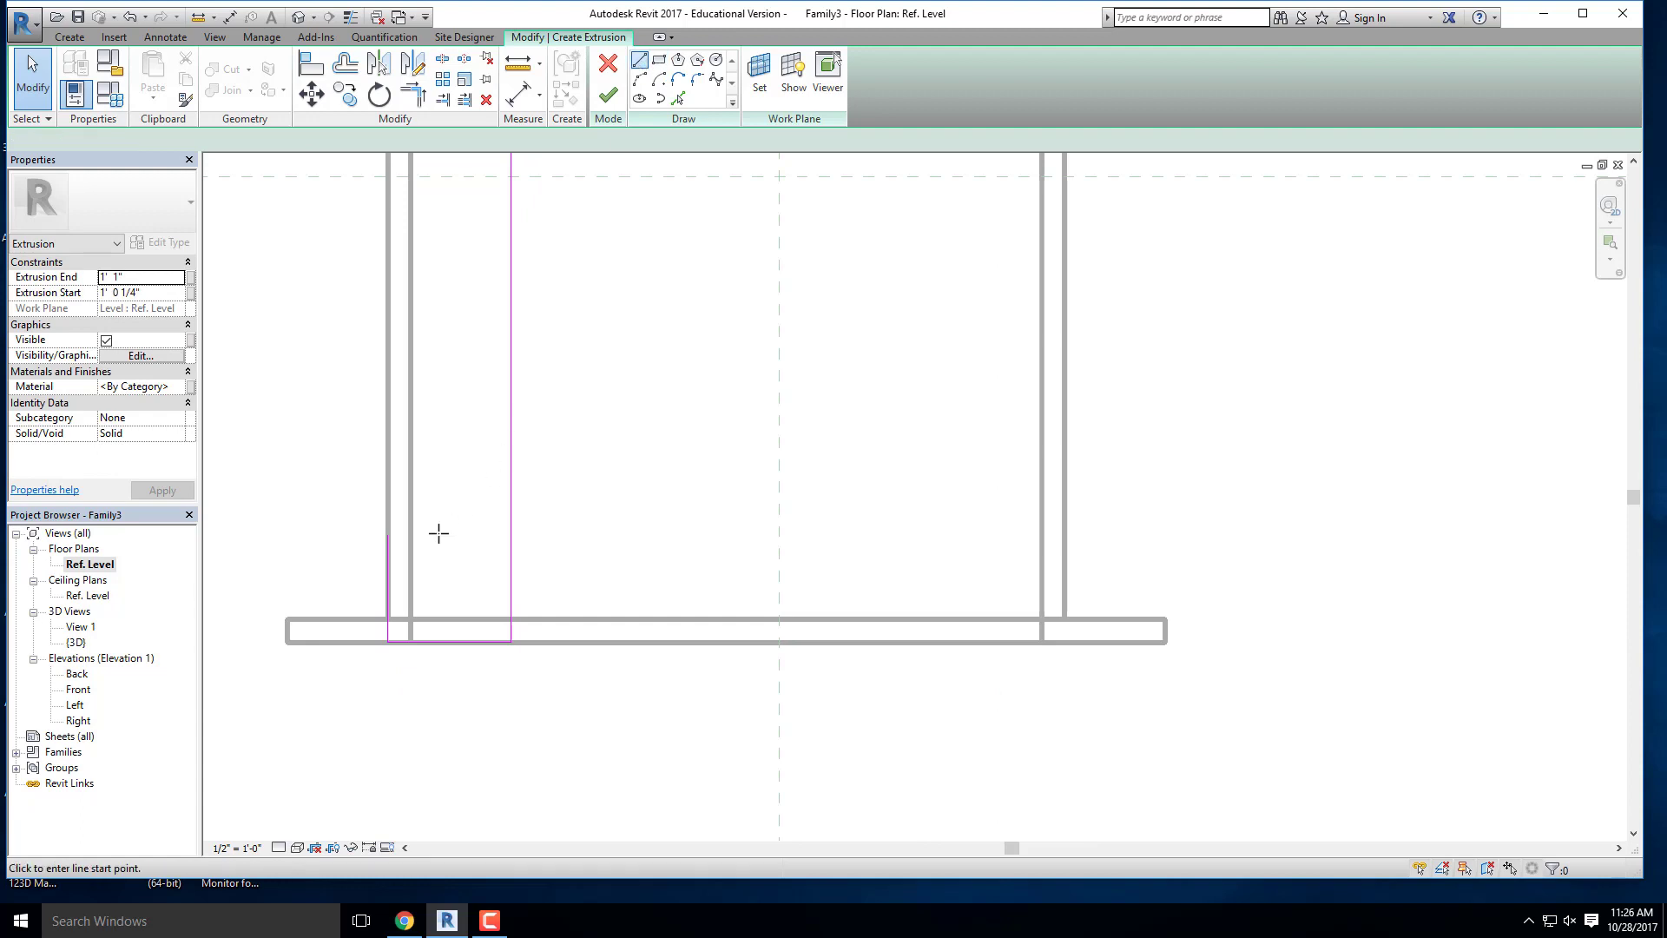
Step: Sketch the notch lines around the end of the lower-left leg, from the outer rail edge to the side rail's outer edge
key("l")
key("i")
scroll(409, 630, "up", 2)
left_click(414, 651)
left_click(415, 616)
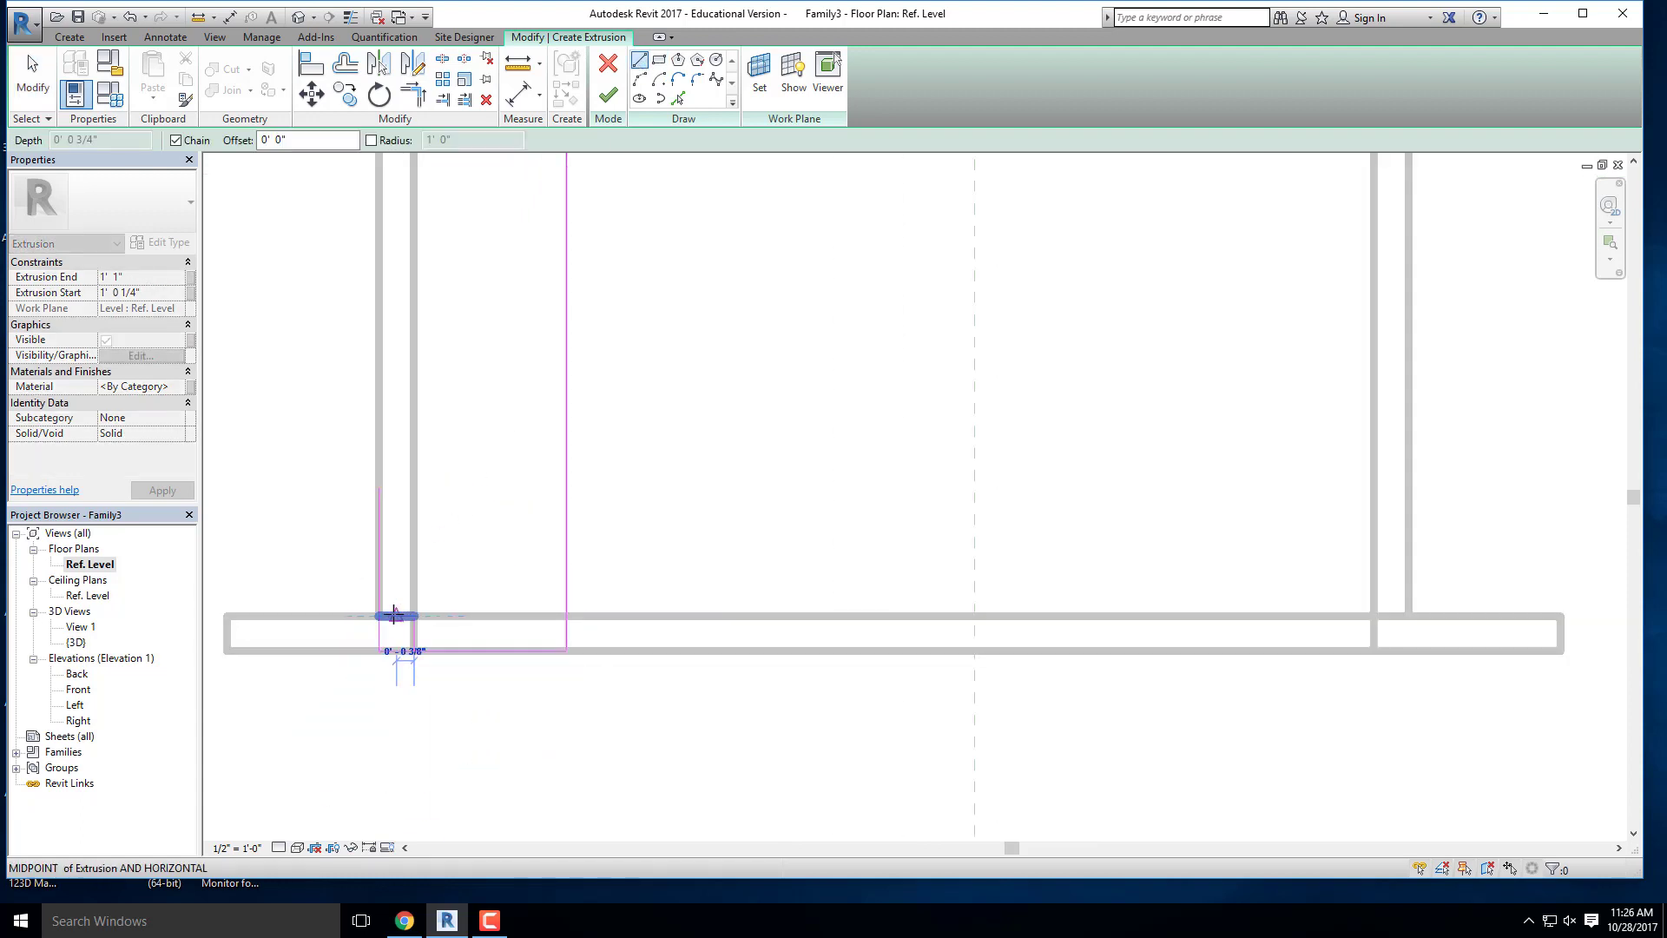
left_click(379, 617)
key("Escape")
key("Escape")
Step: Trim the sketch lines at the lower-left leg so the slat outline follows the notch around its corner
left_click(412, 97)
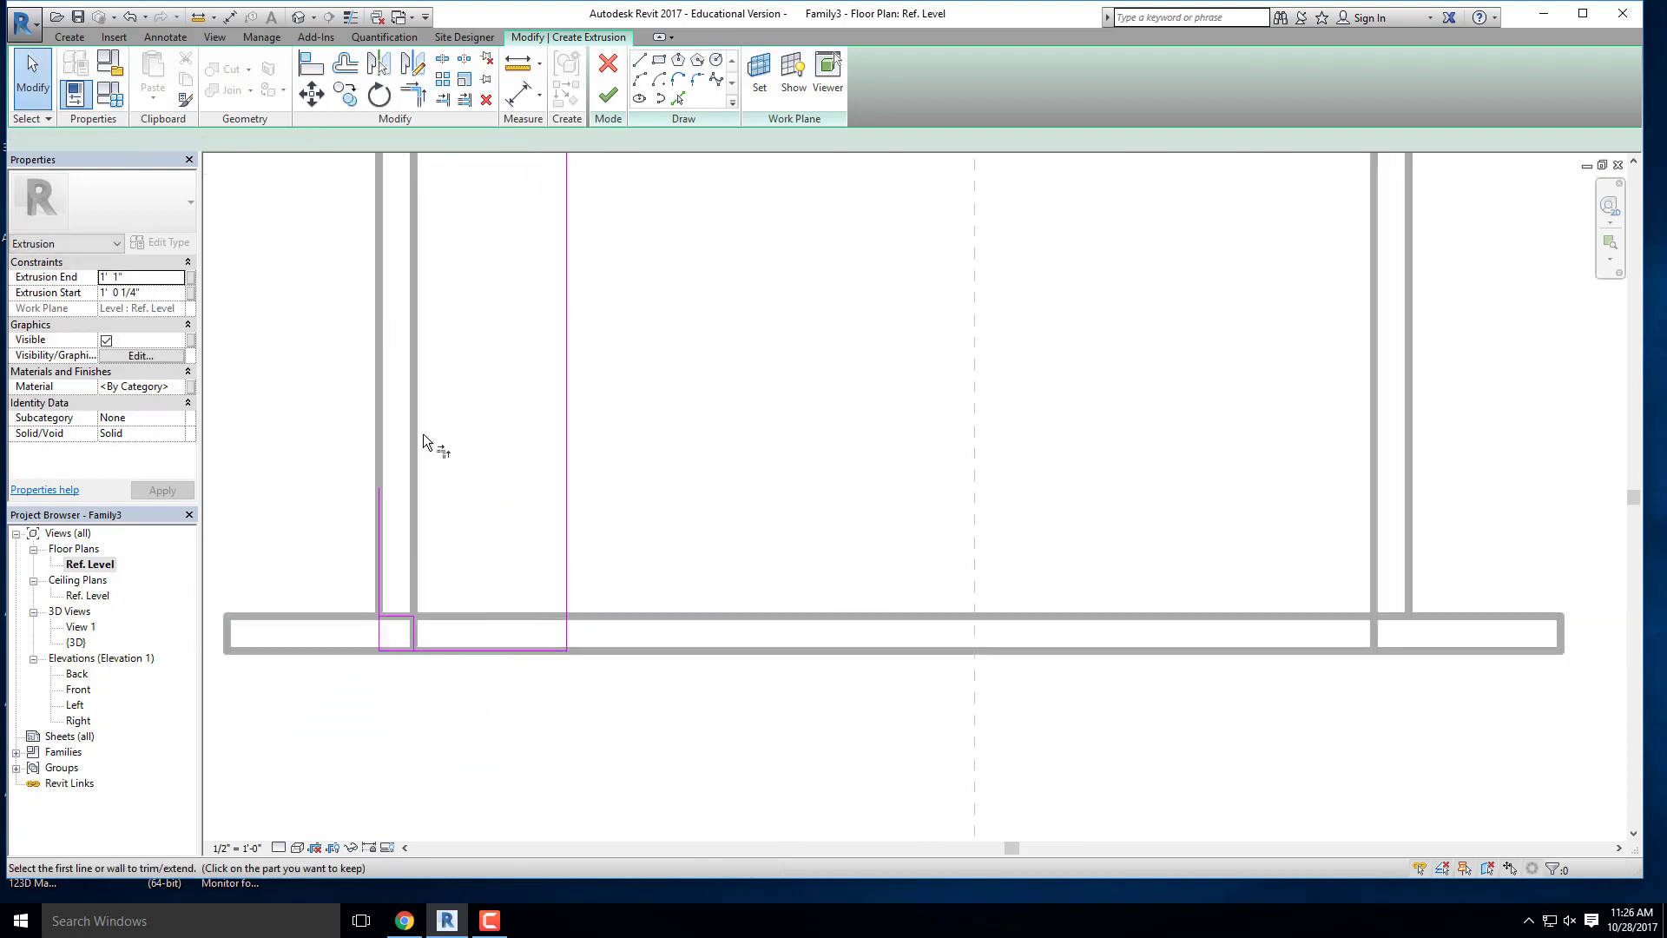
left_click(389, 614)
left_click(378, 597)
left_click(424, 647)
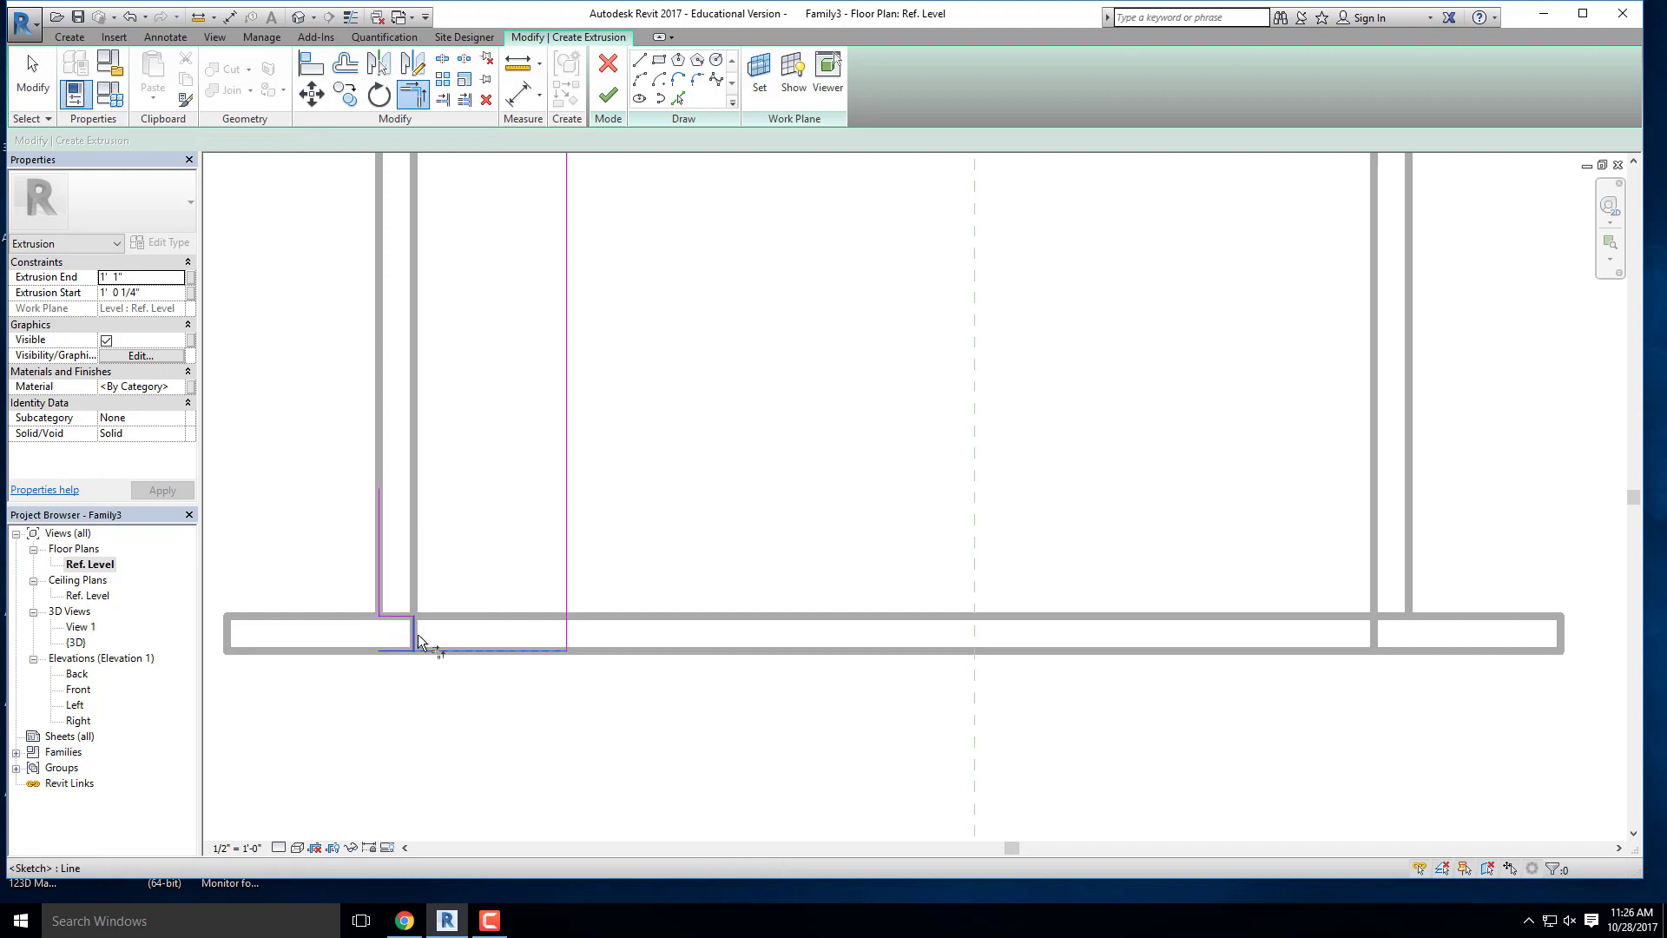
left_click(417, 634)
scroll(438, 681, "down", 2)
scroll(440, 684, "down", 1)
key("Escape")
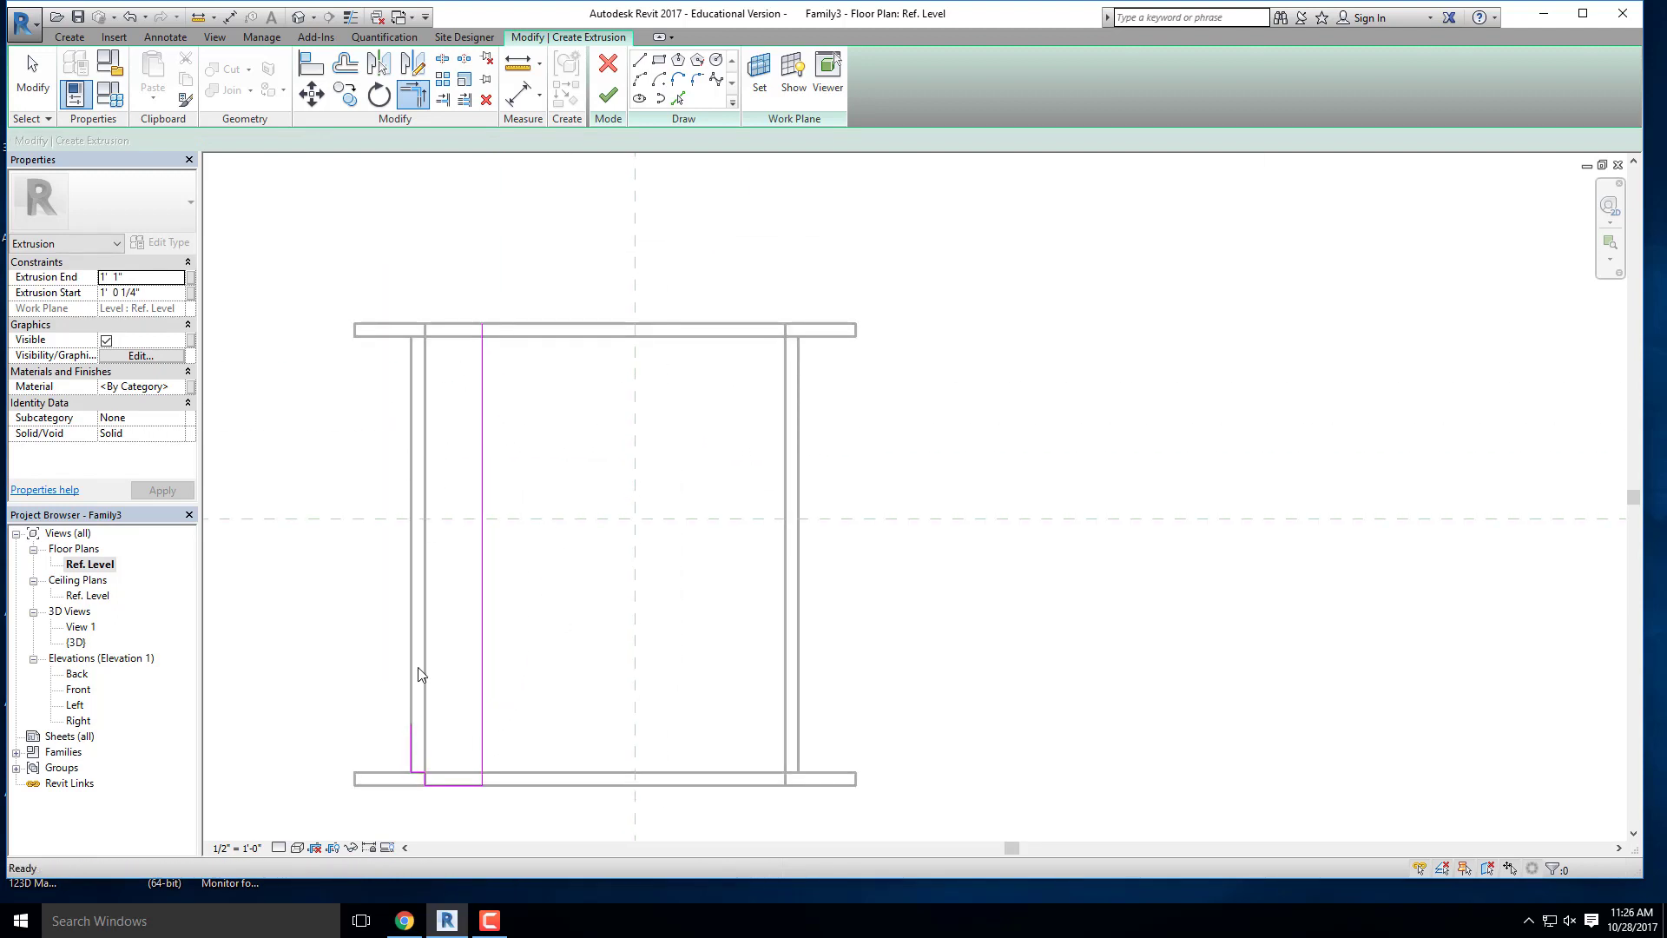
Step: Stretch the slat's outer edge up to the upper cross rail and close the outline with matching notch lines around the upper-left leg
left_click(412, 734)
left_click_drag(411, 724, 413, 335)
scroll(465, 268, "up", 3)
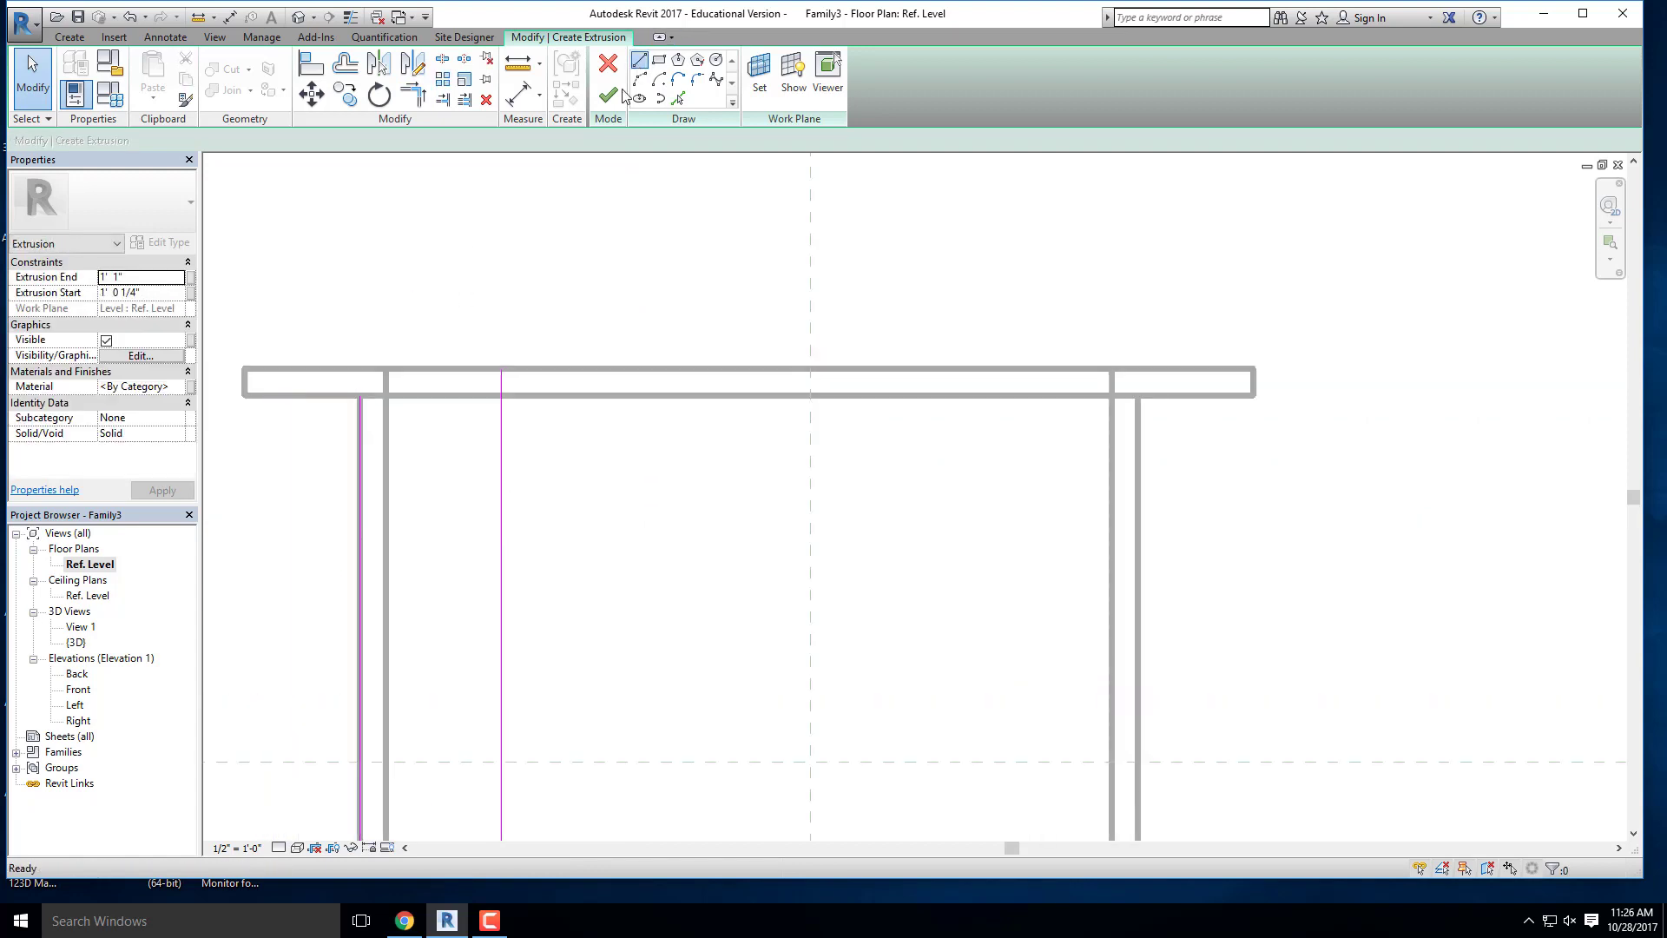
left_click(640, 59)
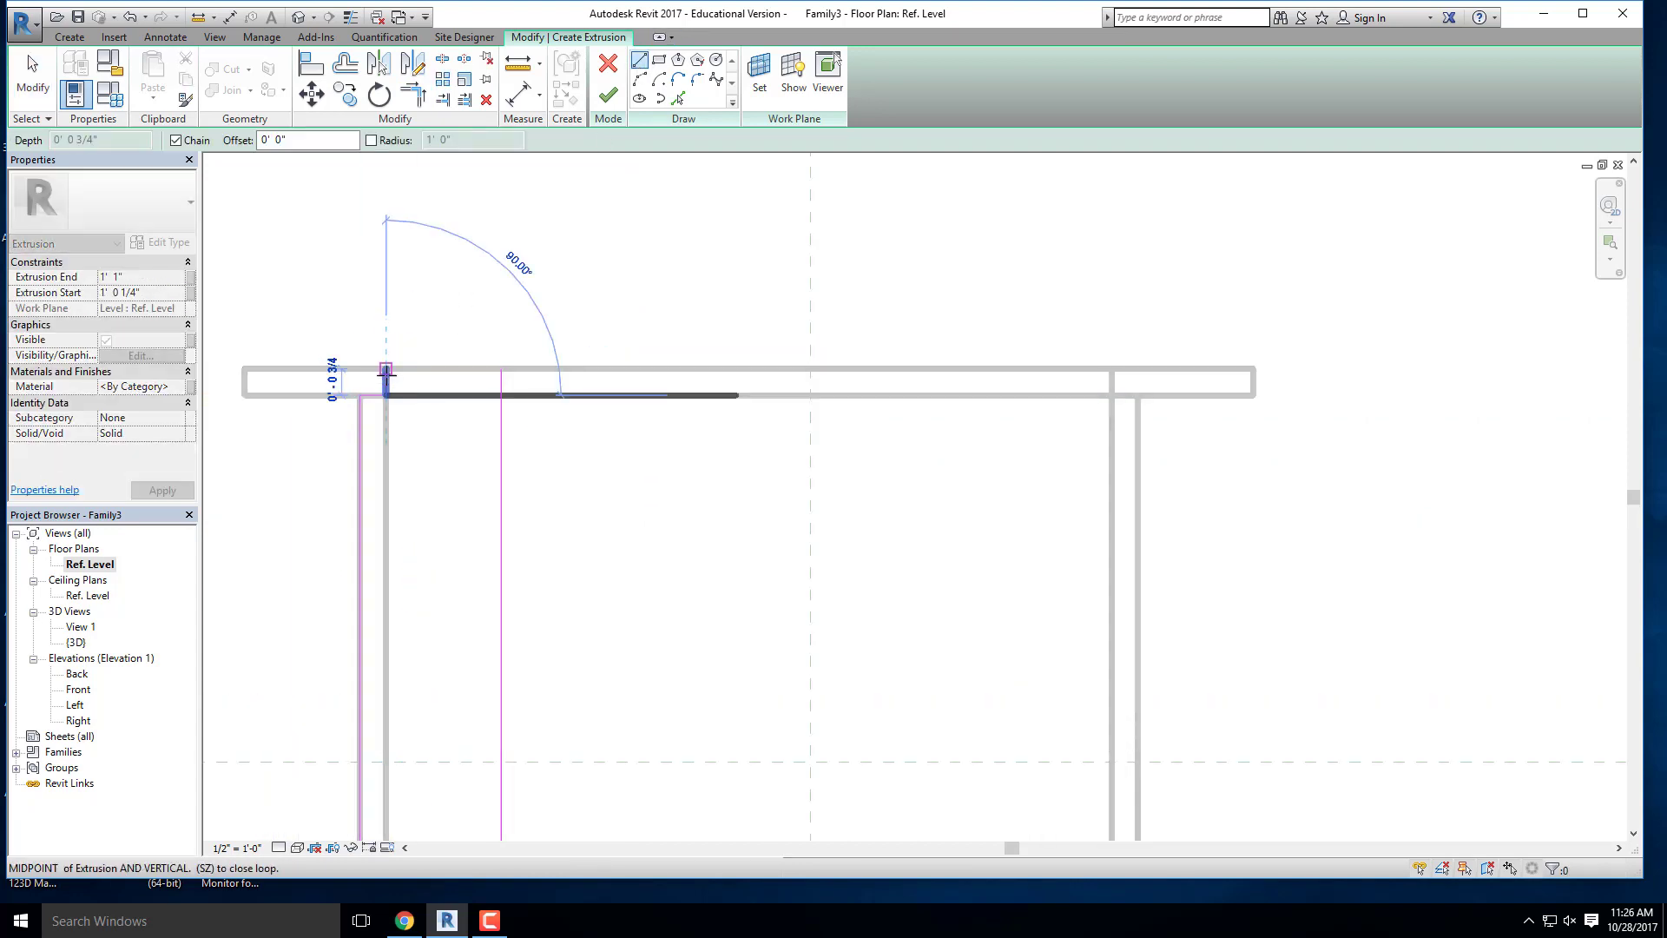
left_click(387, 369)
left_click(501, 369)
scroll(492, 338, "down", 3)
key("Escape")
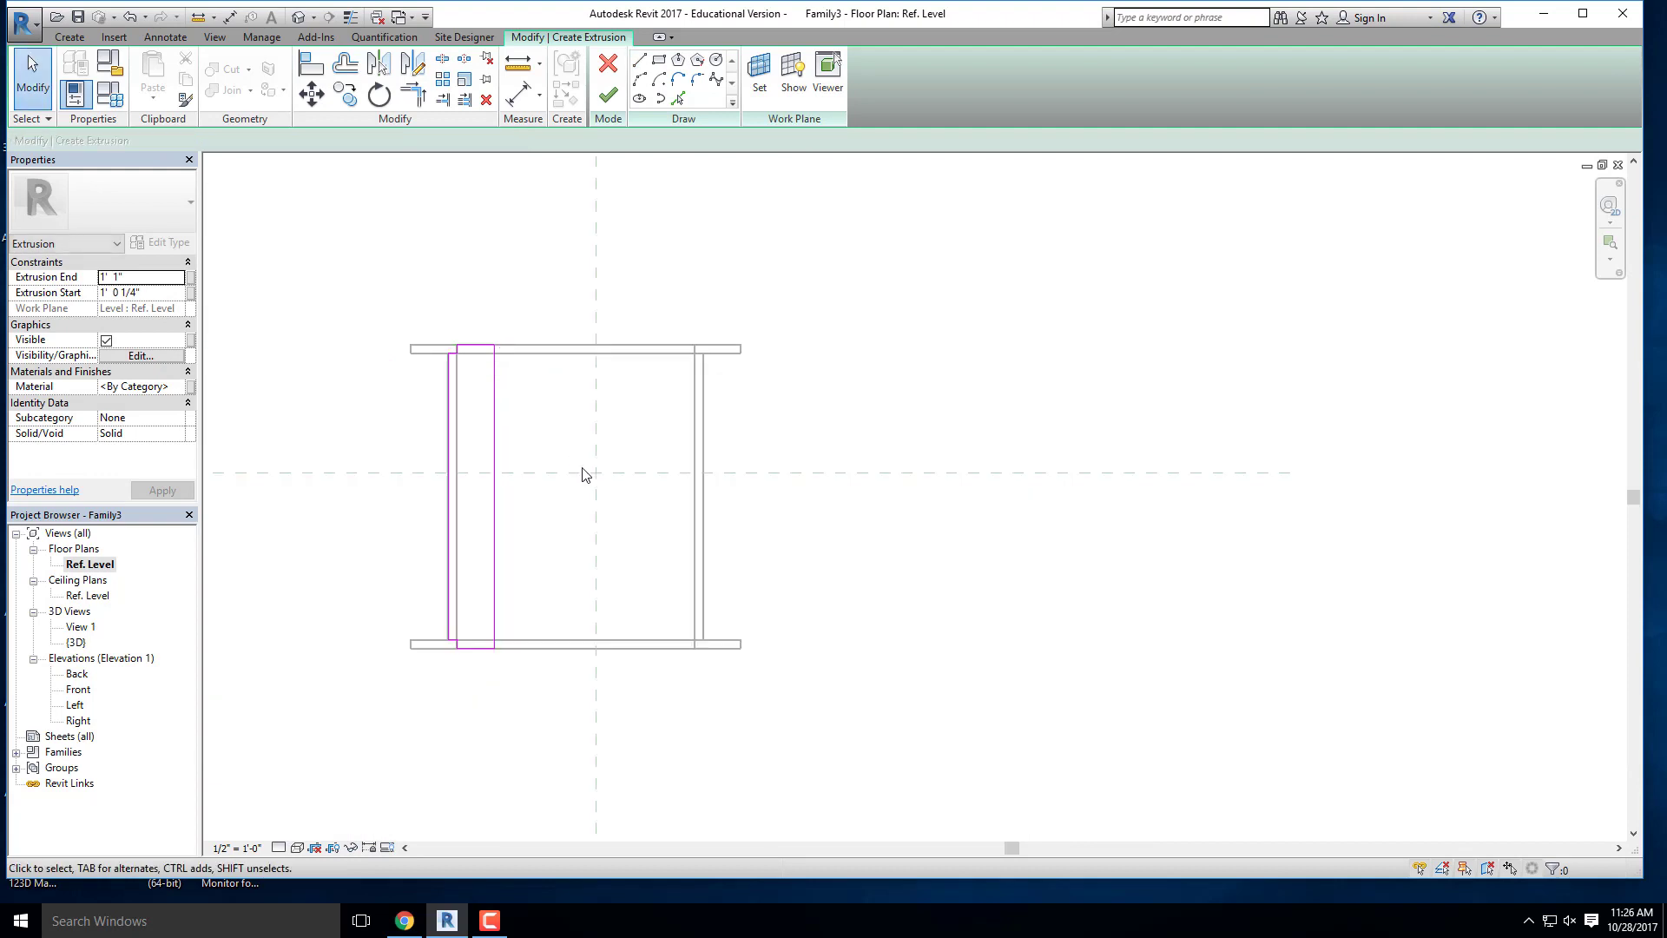
Step: Mirror a copy of the whole notched slat outline across a vertical axis drawn from the upper cross rail
scroll(570, 556, "up", 2)
scroll(493, 659, "down", 1)
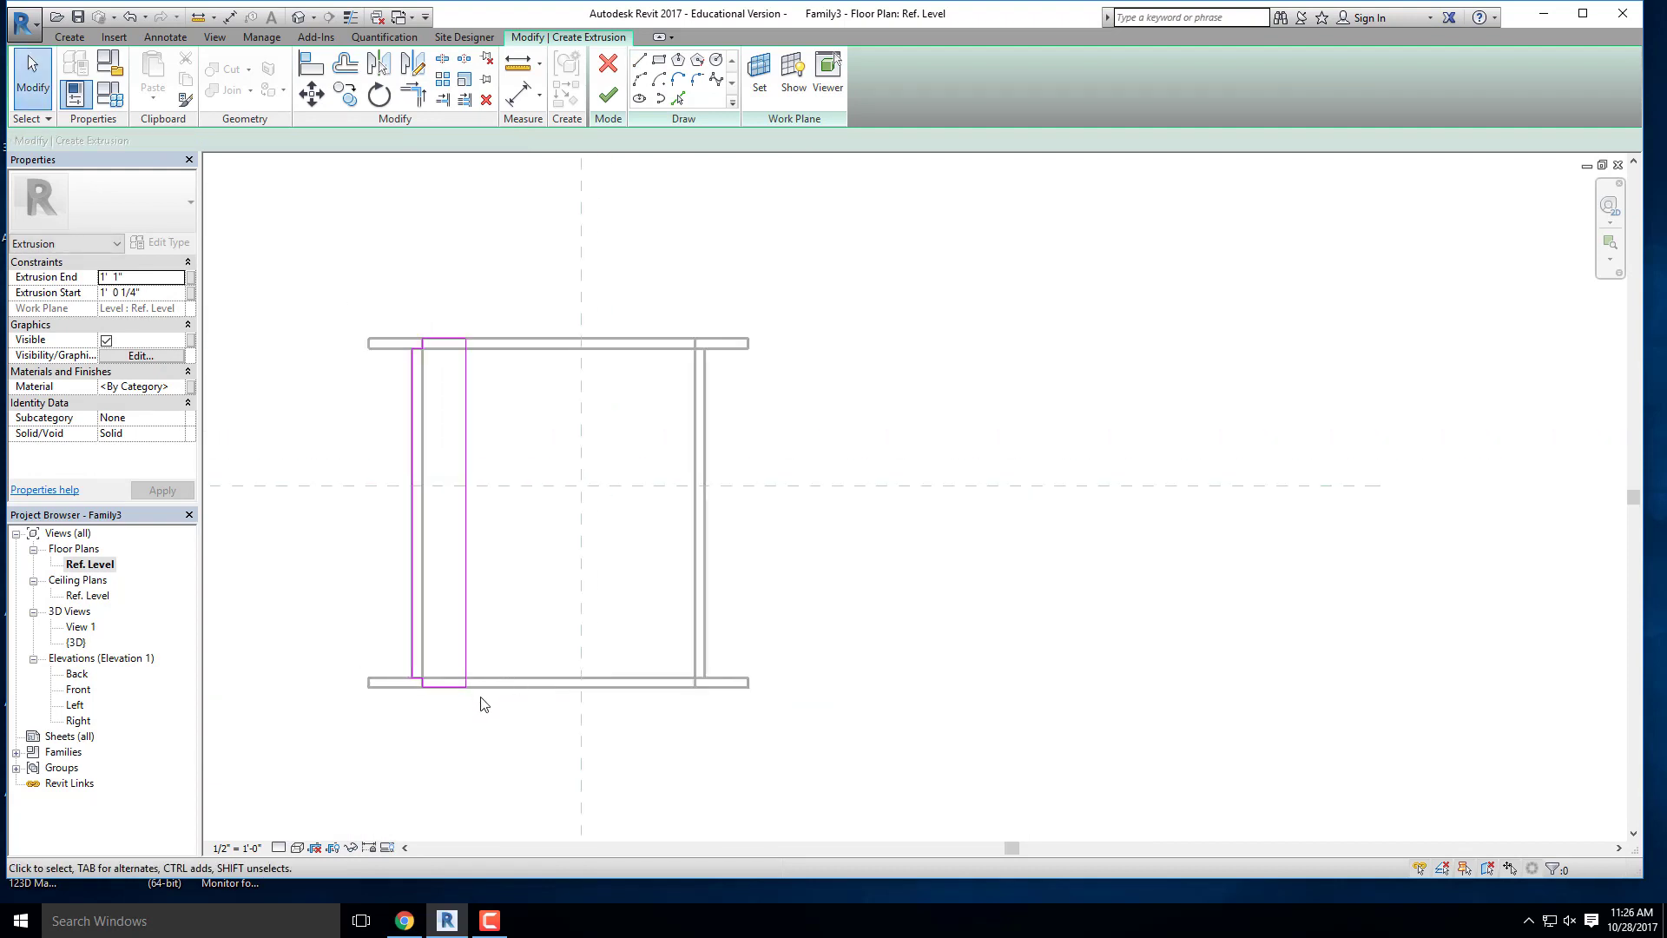
scroll(483, 703, "up", 1)
mouse_move(510, 726)
left_mouse_down()
mouse_move(337, 337)
mouse_move(317, 202)
left_mouse_up()
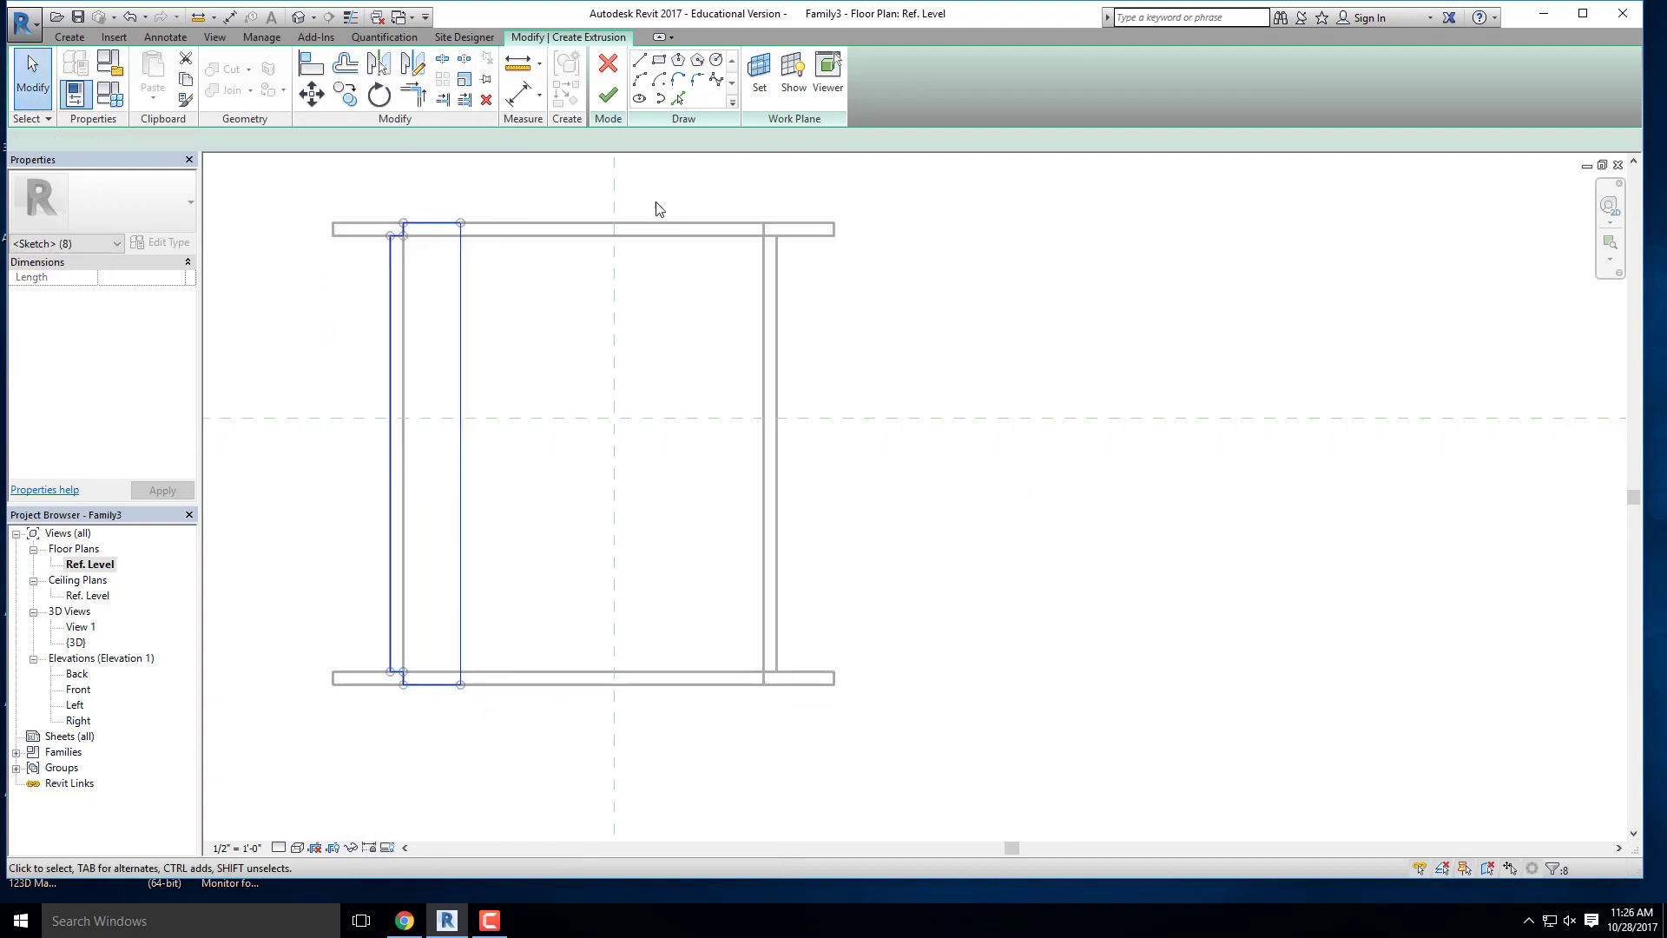
left_click(419, 71)
left_click(571, 225)
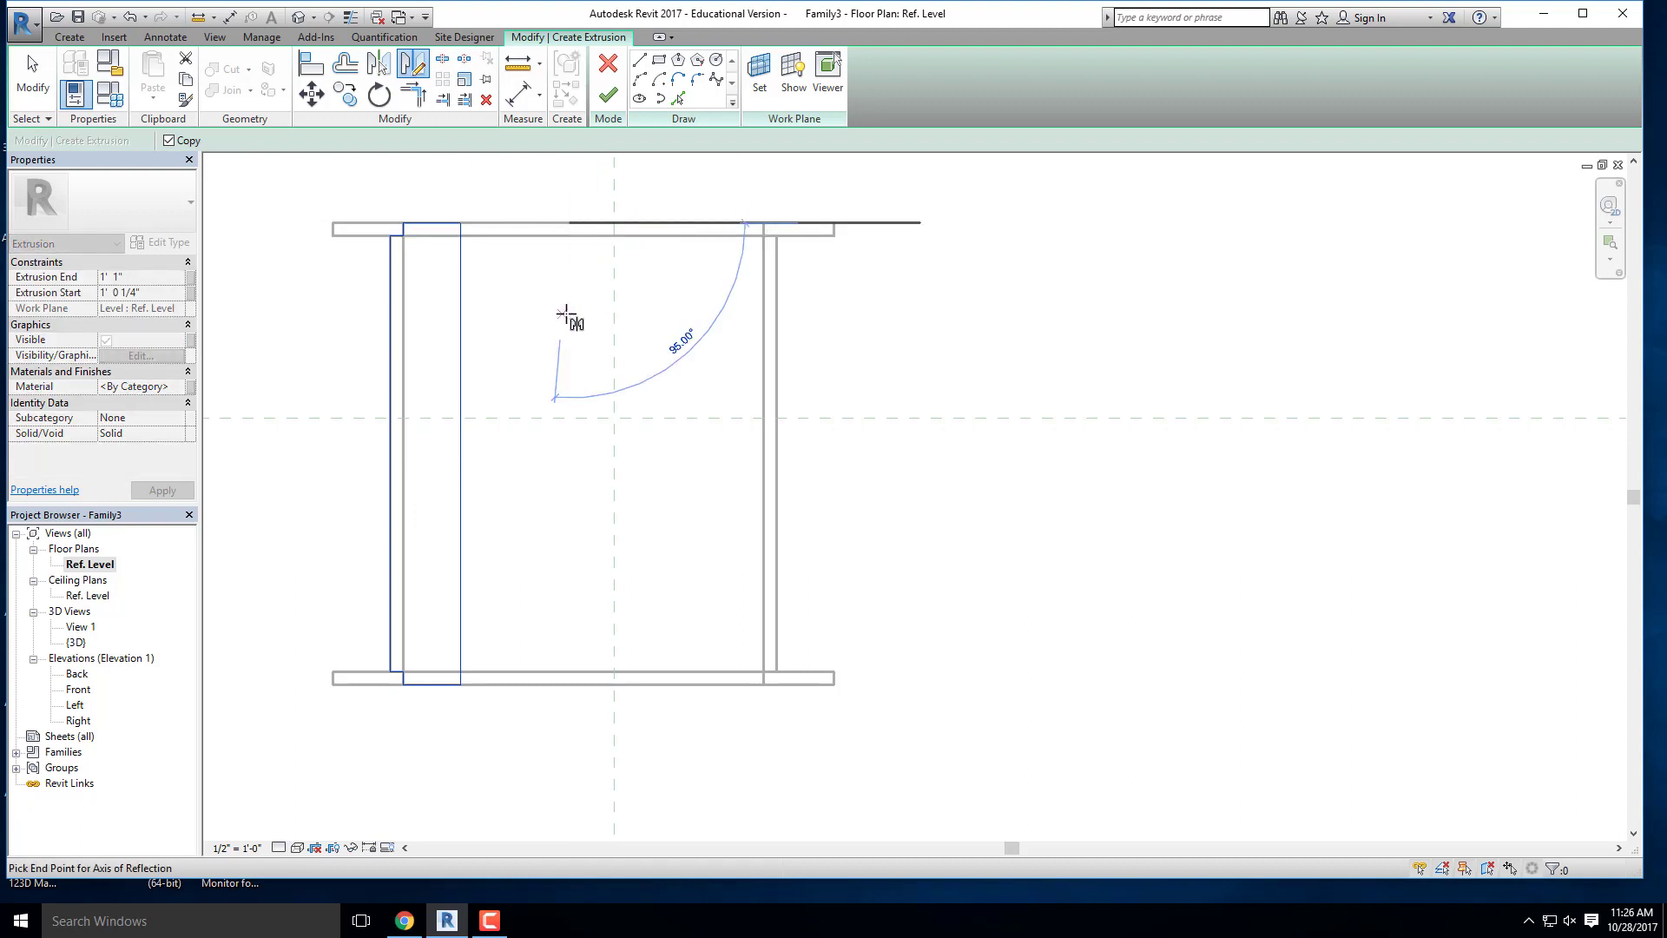
left_click(618, 404)
Step: Move the mirrored slat outline so its notch corner meets the right side rail at the lower cross rail
left_click_drag(788, 725, 618, 209)
key("m")
key("v")
scroll(753, 680, "up", 3)
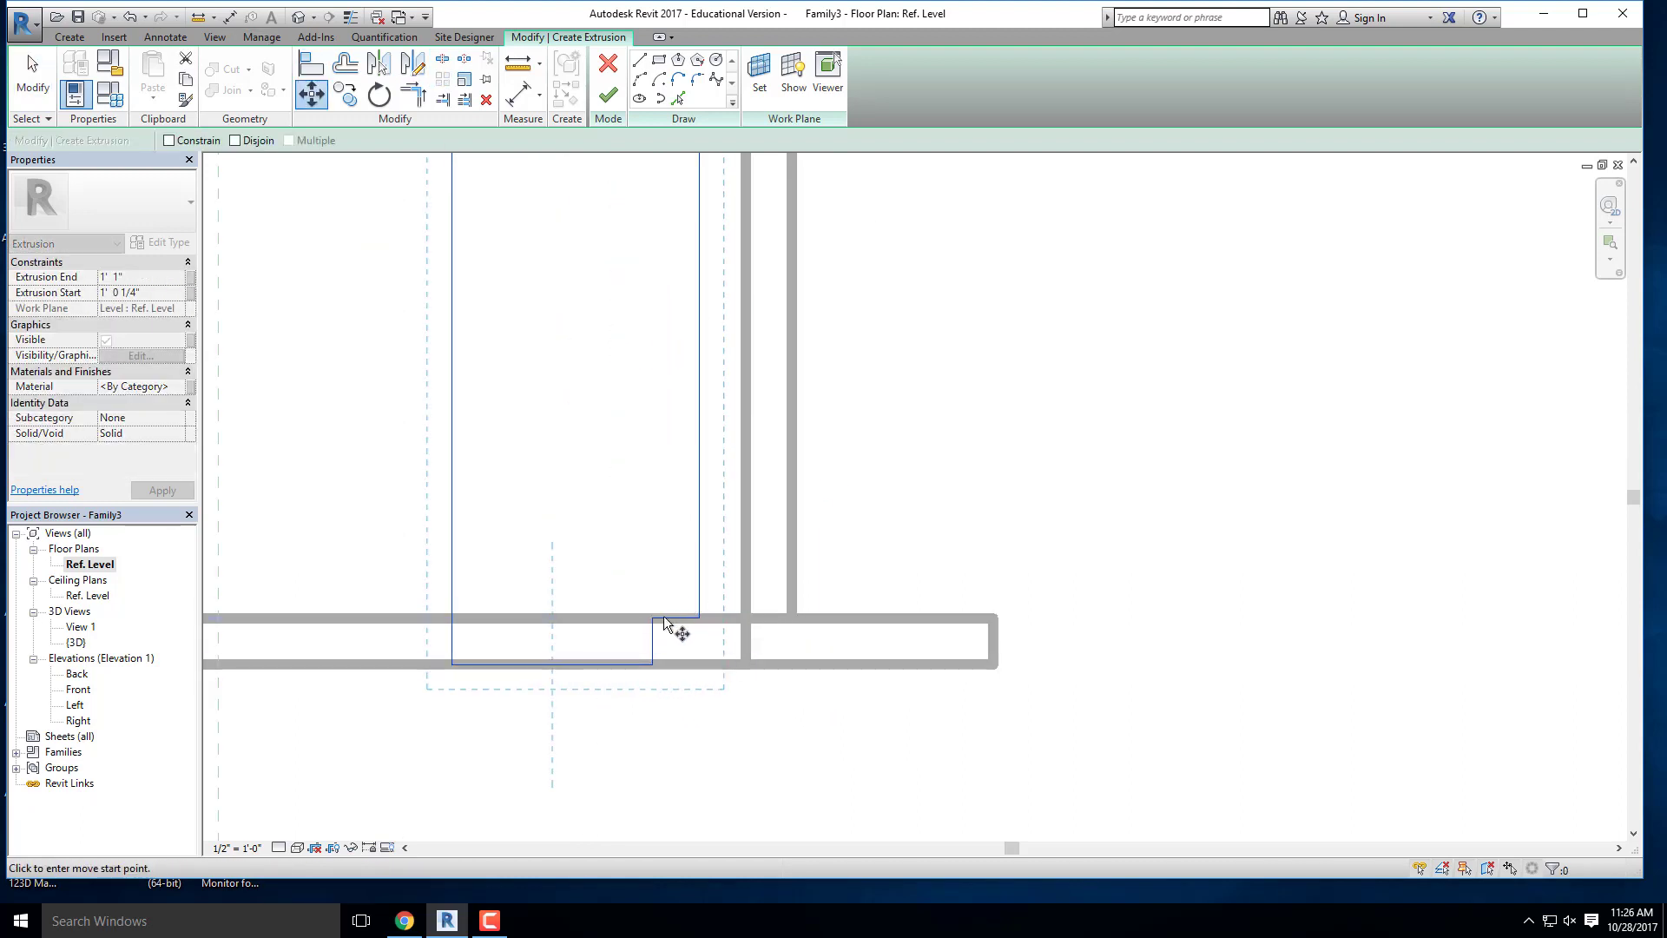
left_click(664, 622)
left_click(745, 620)
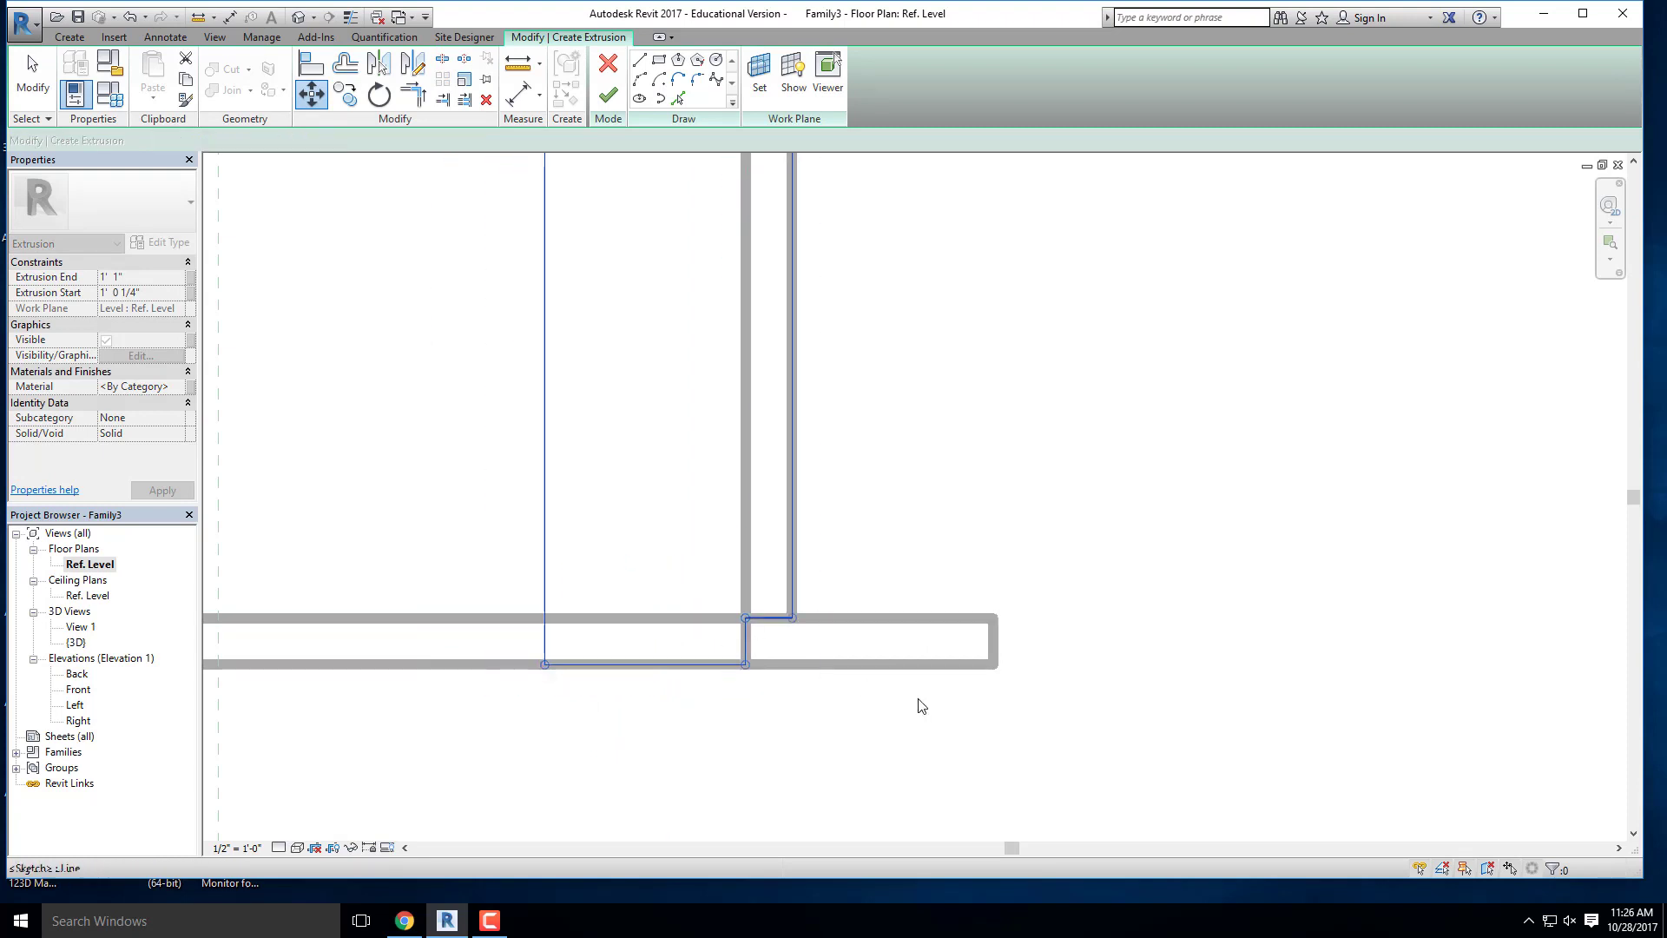
scroll(919, 687, "down", 3)
left_click(955, 577)
Step: Sketch a rectangular slat about 3 3/4" wide between the two notched slats, spanning the outer edges of both cross rails
scroll(944, 571, "down", 2)
middle_click_drag(802, 423, 662, 484)
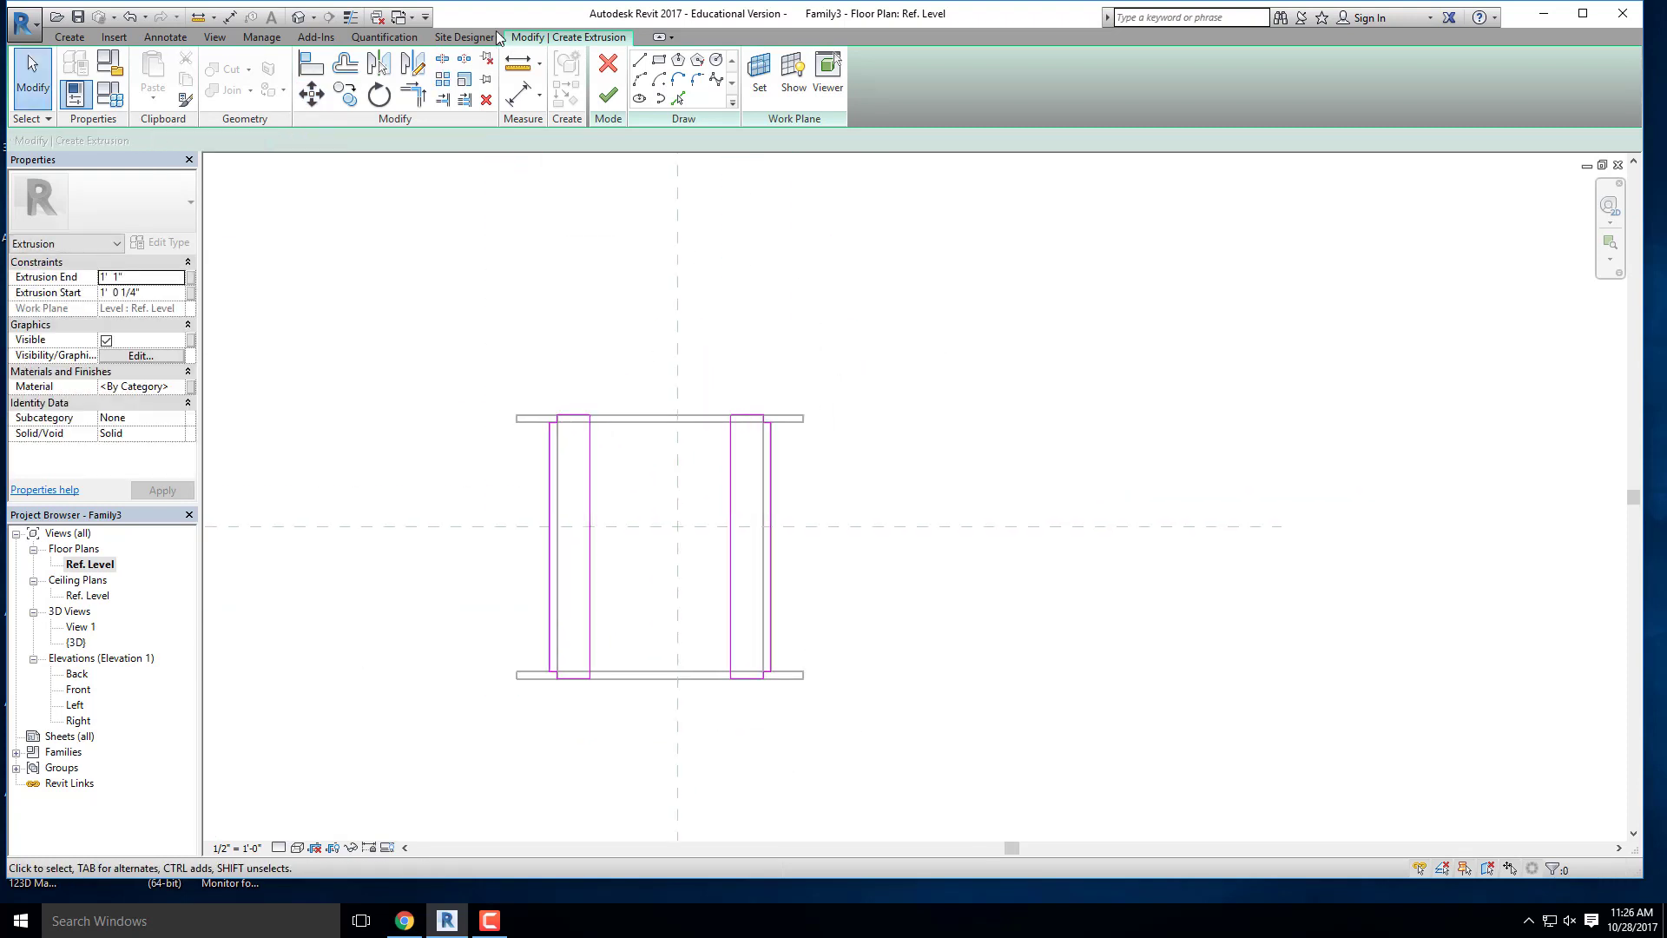
left_click(659, 59)
scroll(640, 421, "up", 2)
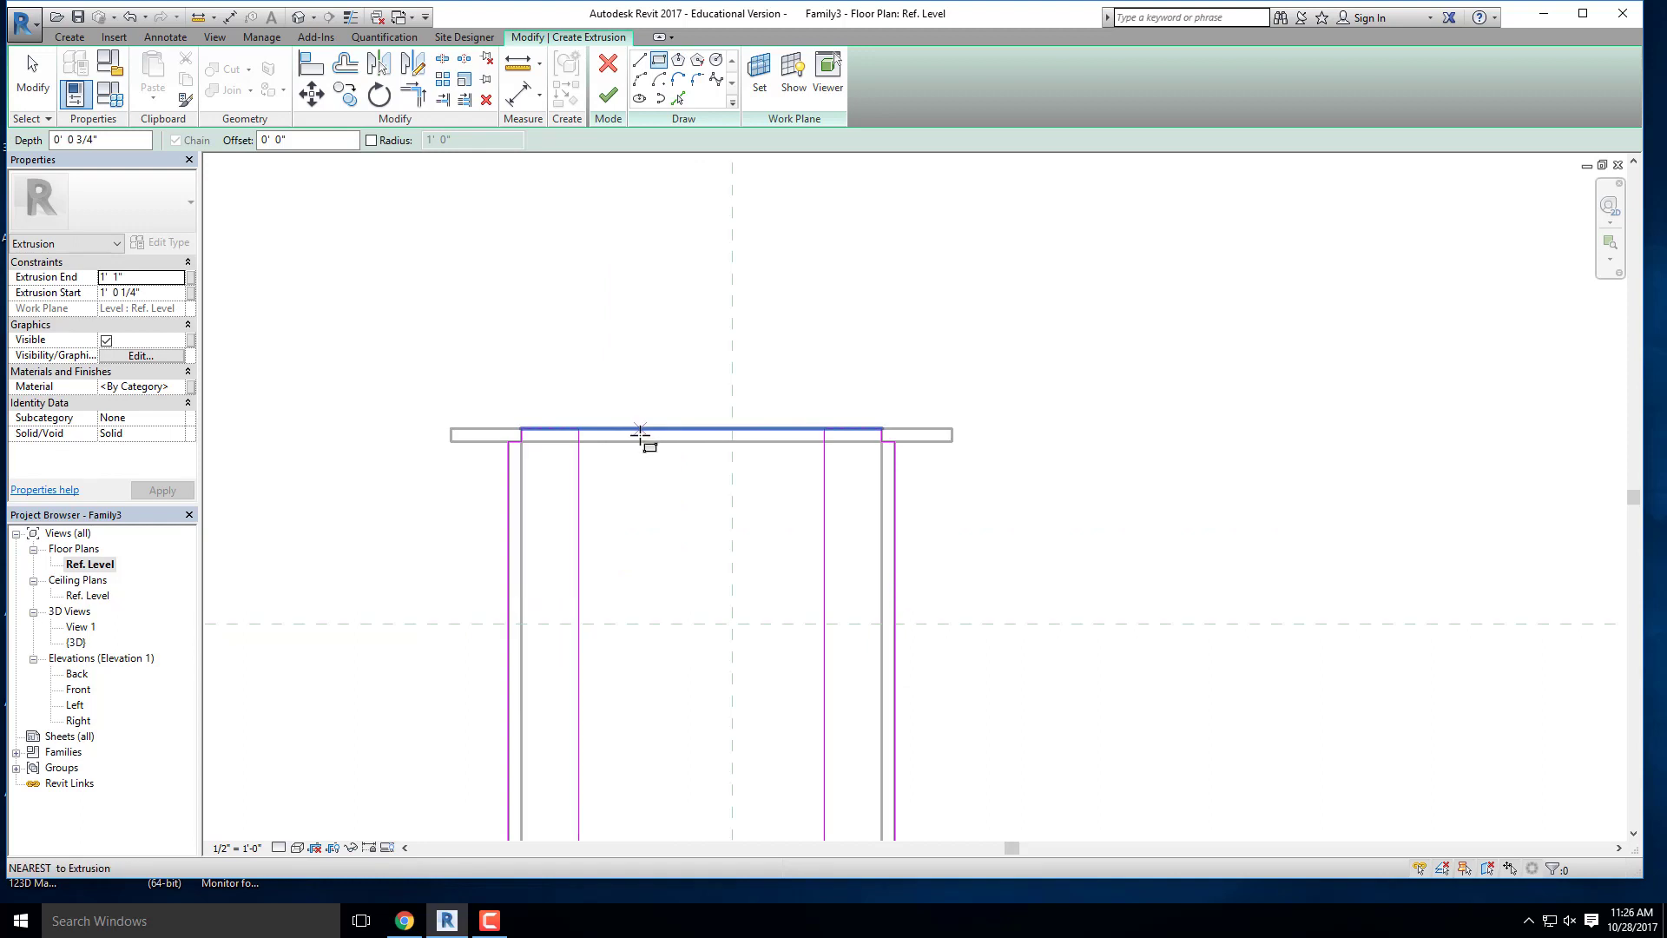
scroll(640, 432, "down", 2)
left_click(567, 249)
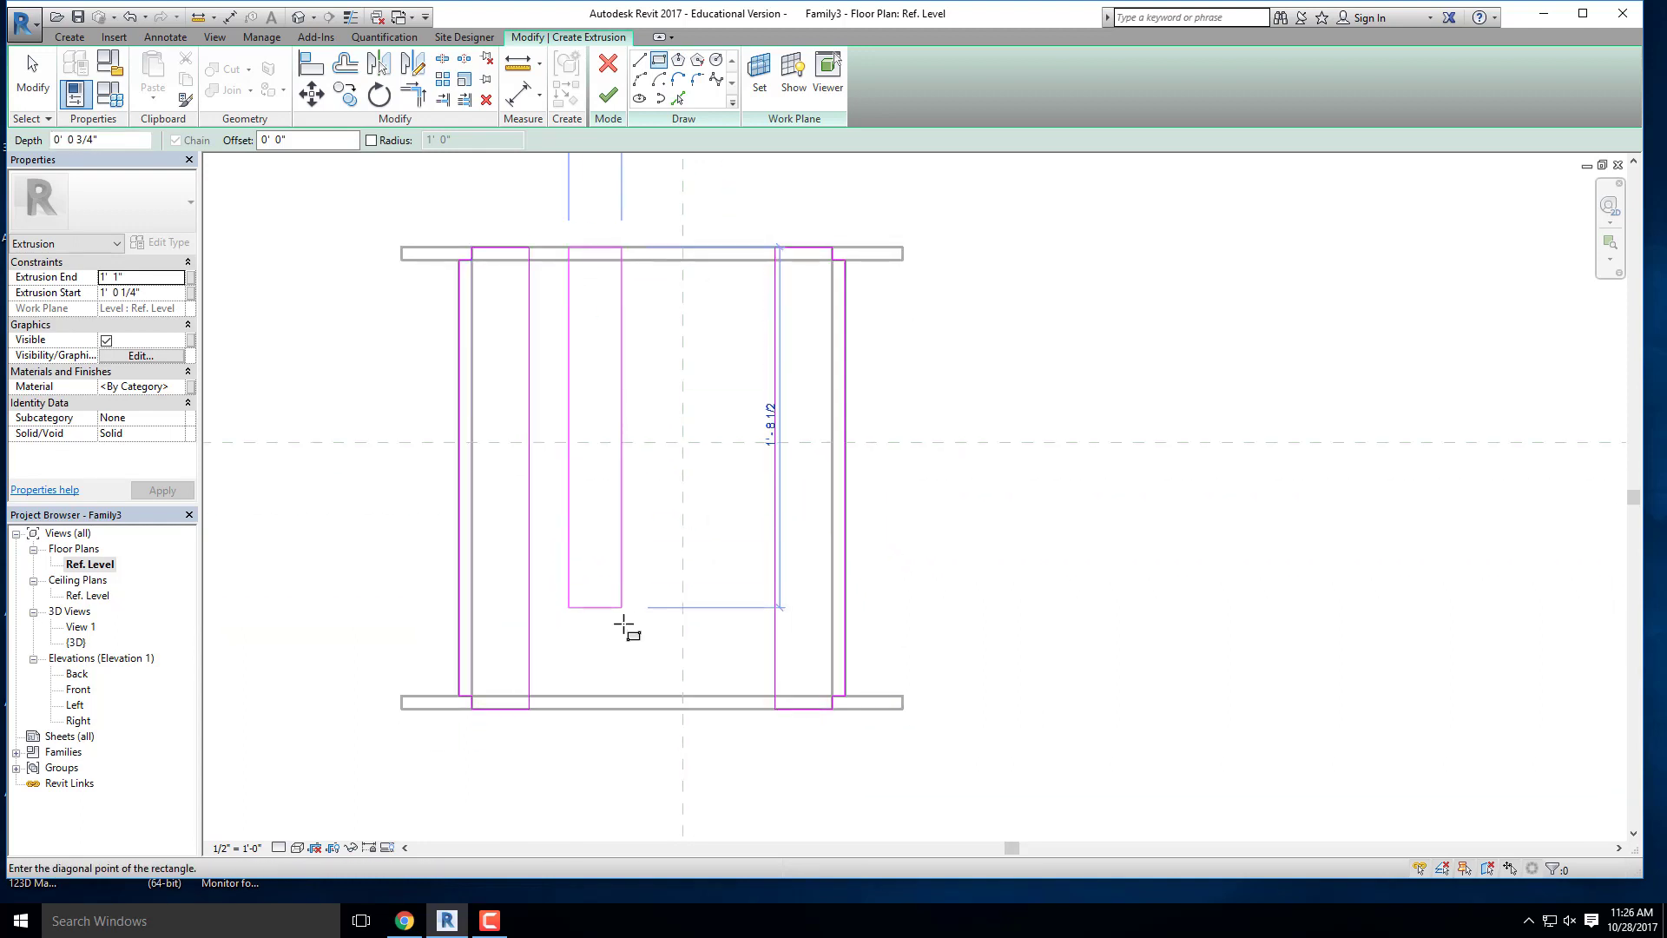
left_click(634, 708)
scroll(618, 723, "down", 1)
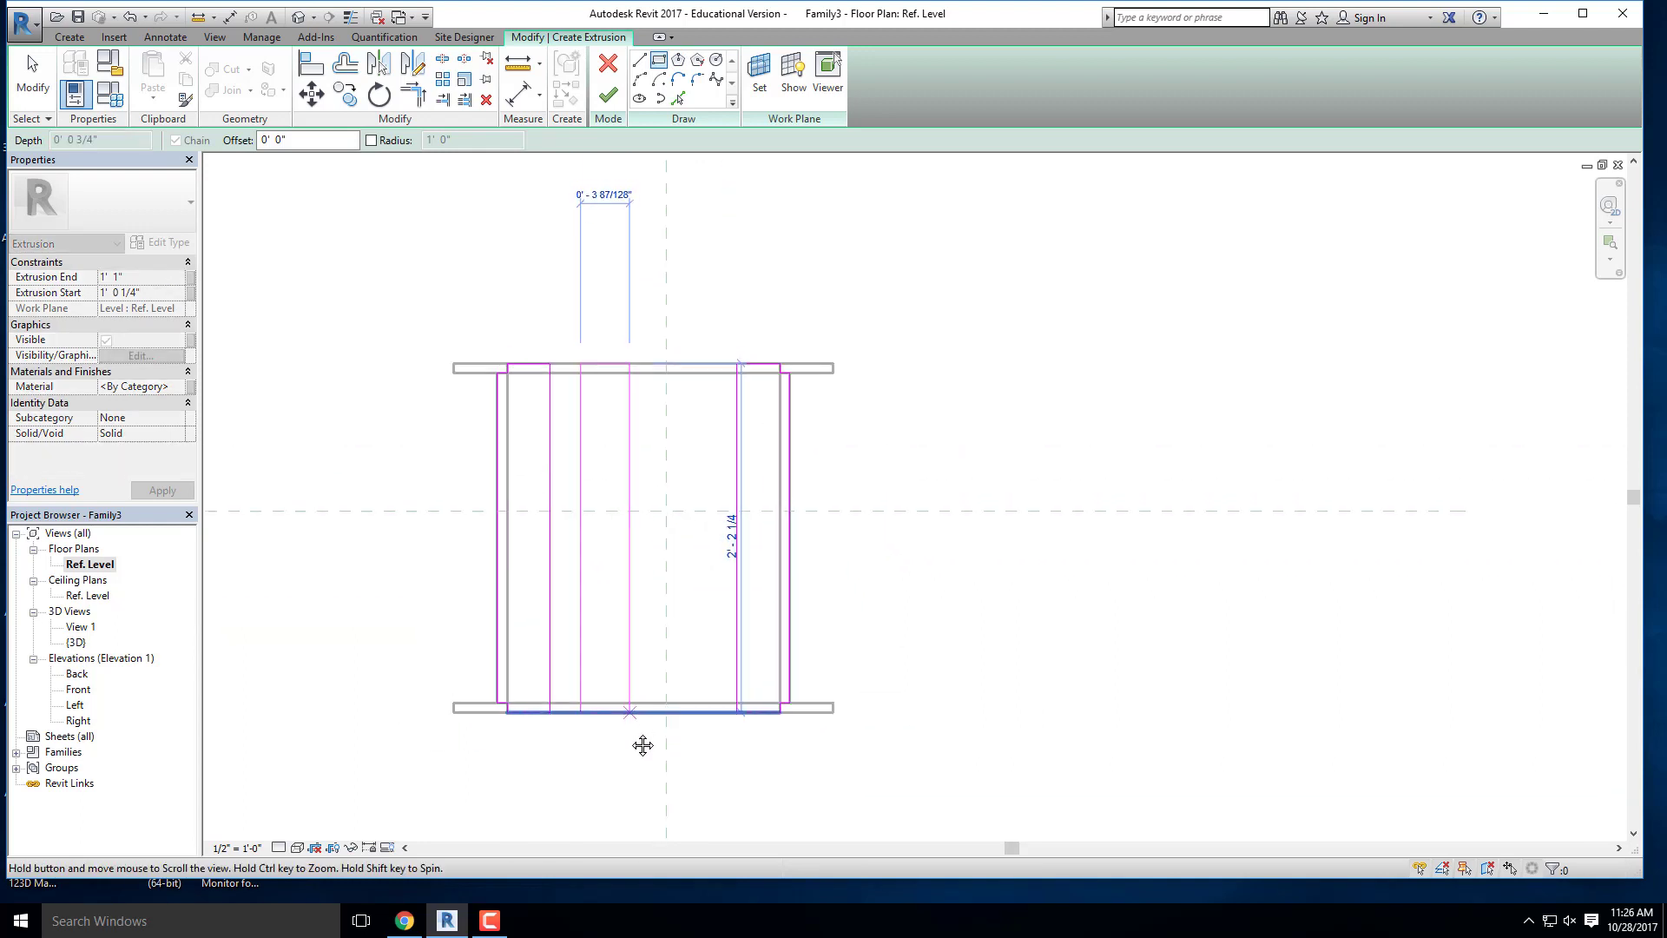
middle_click_drag(643, 745, 640, 747)
key("Escape")
Step: Set the rectangular slat's width to 4"
left_click(581, 408)
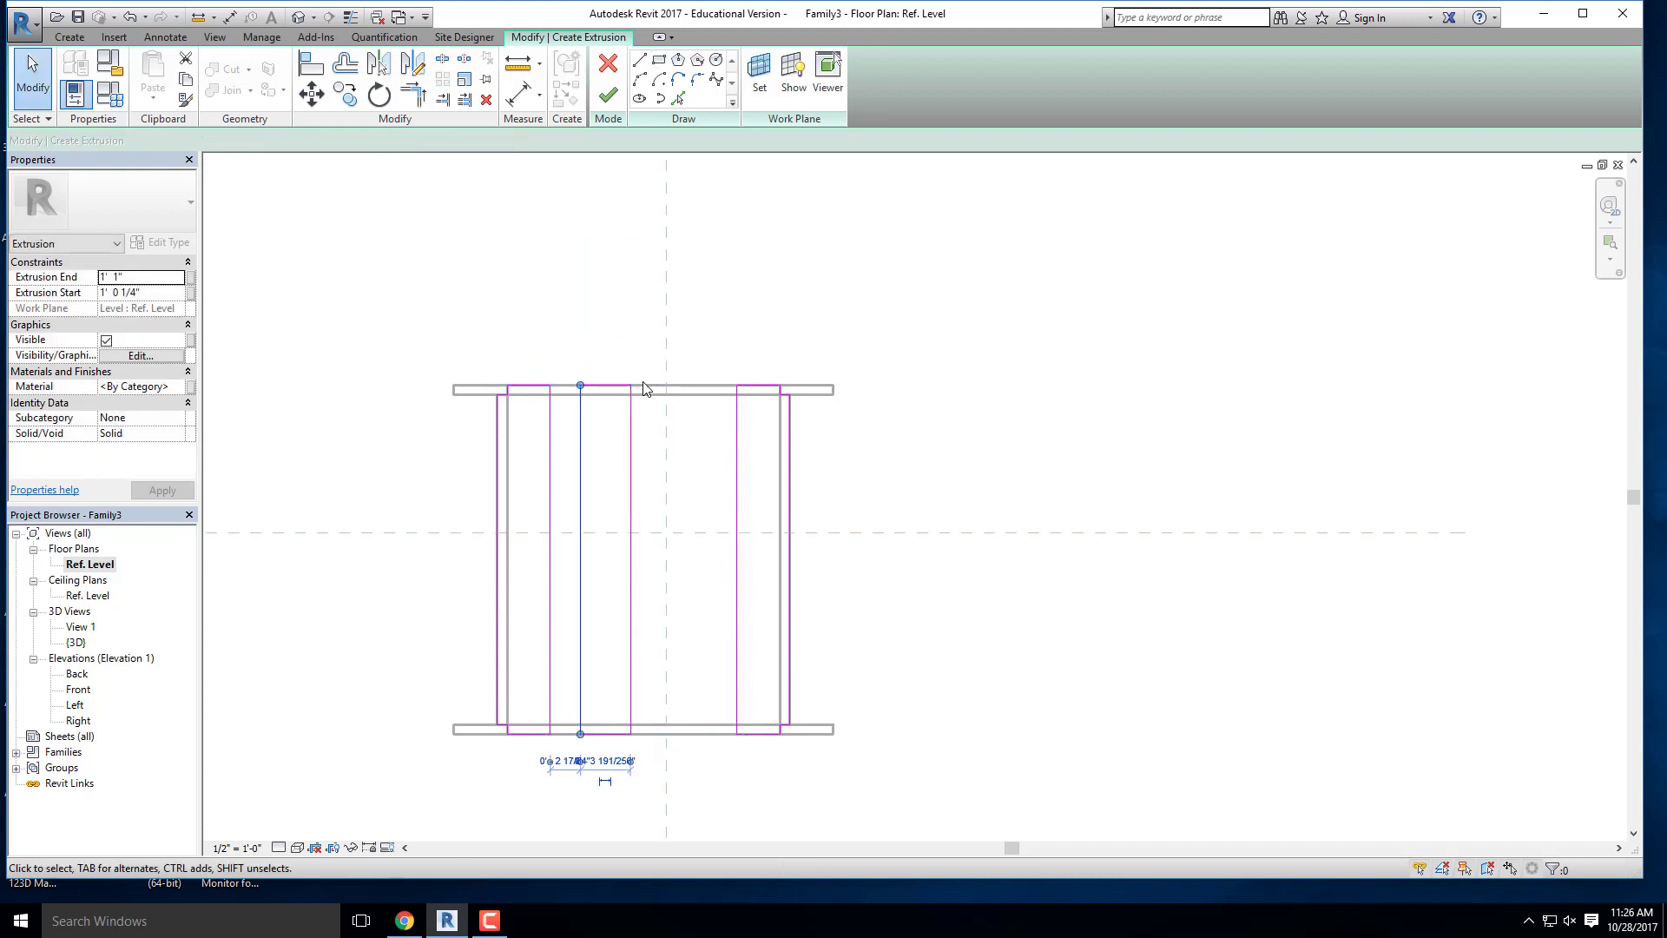
left_click(630, 417)
left_click(616, 337)
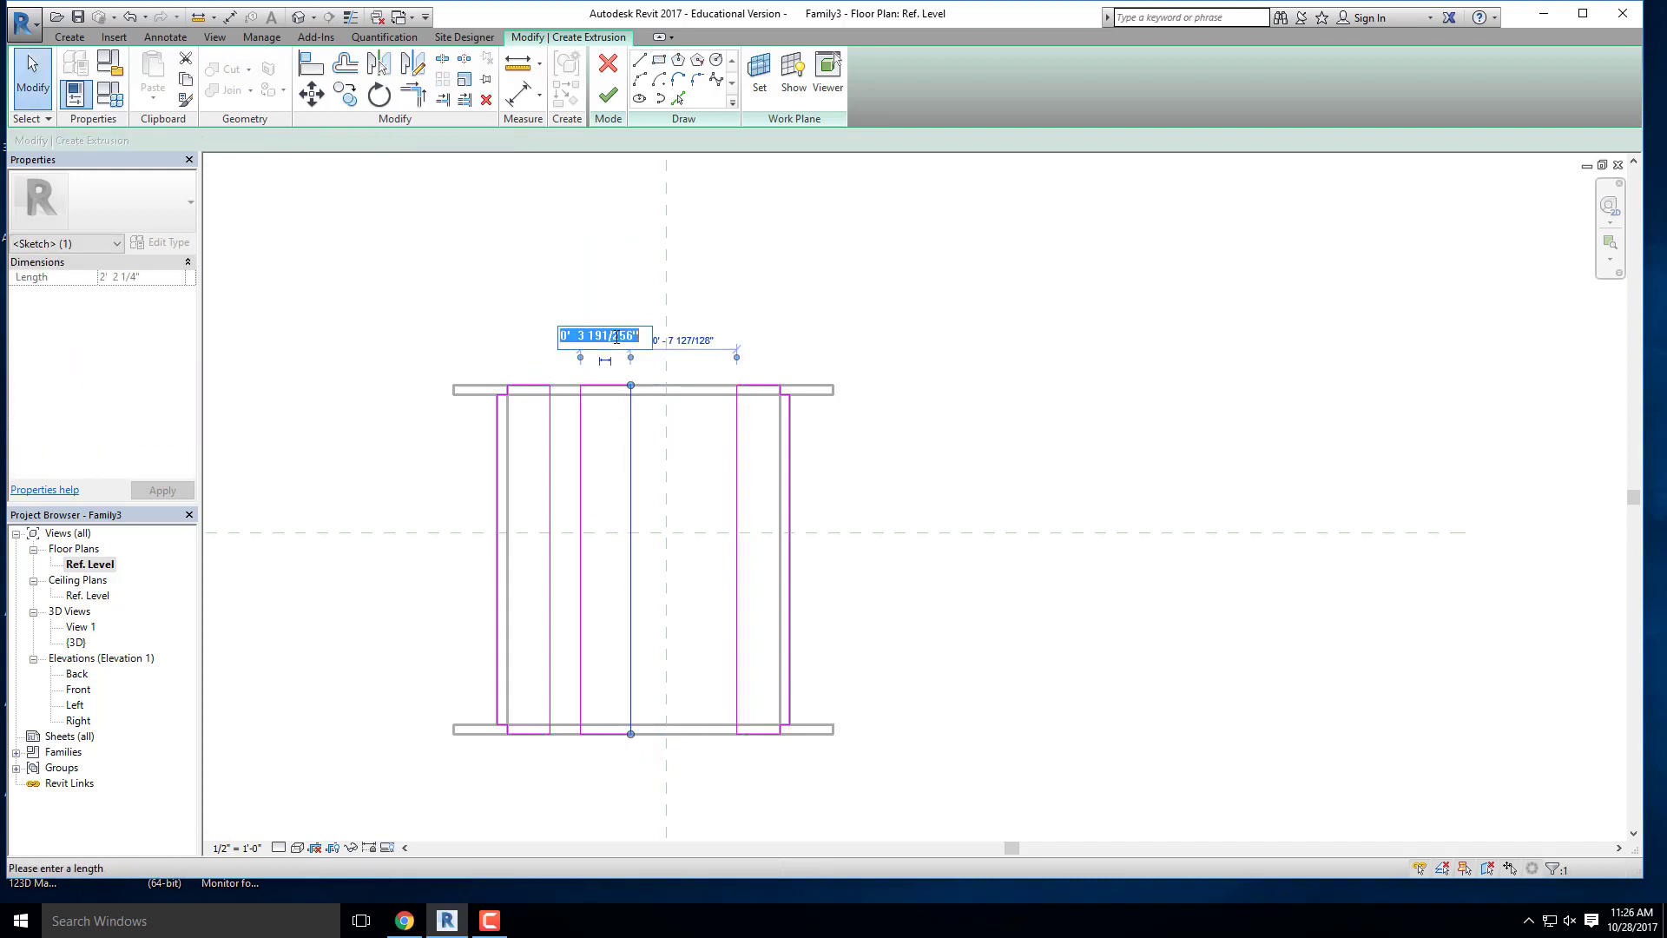
type("0 4")
key("Return")
left_click(614, 346)
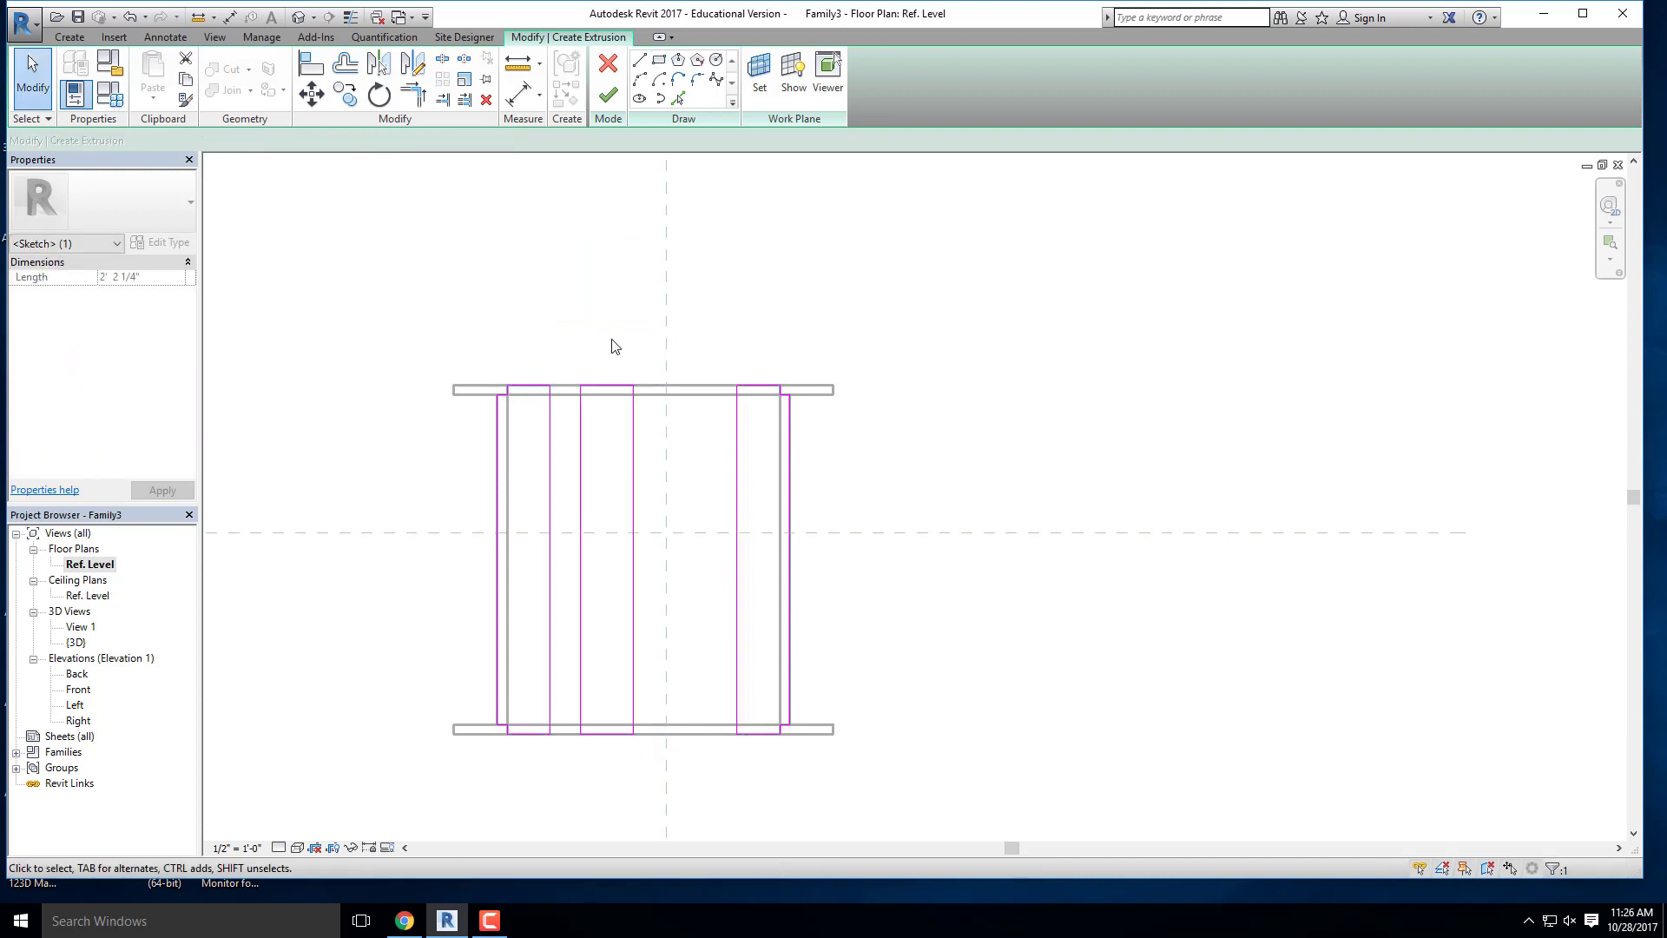
Step: Sketch a 1/2" horizontal spacer line from the left notched slat's inner edge toward the rectangular slat
left_click(640, 59)
scroll(564, 495, "up", 4)
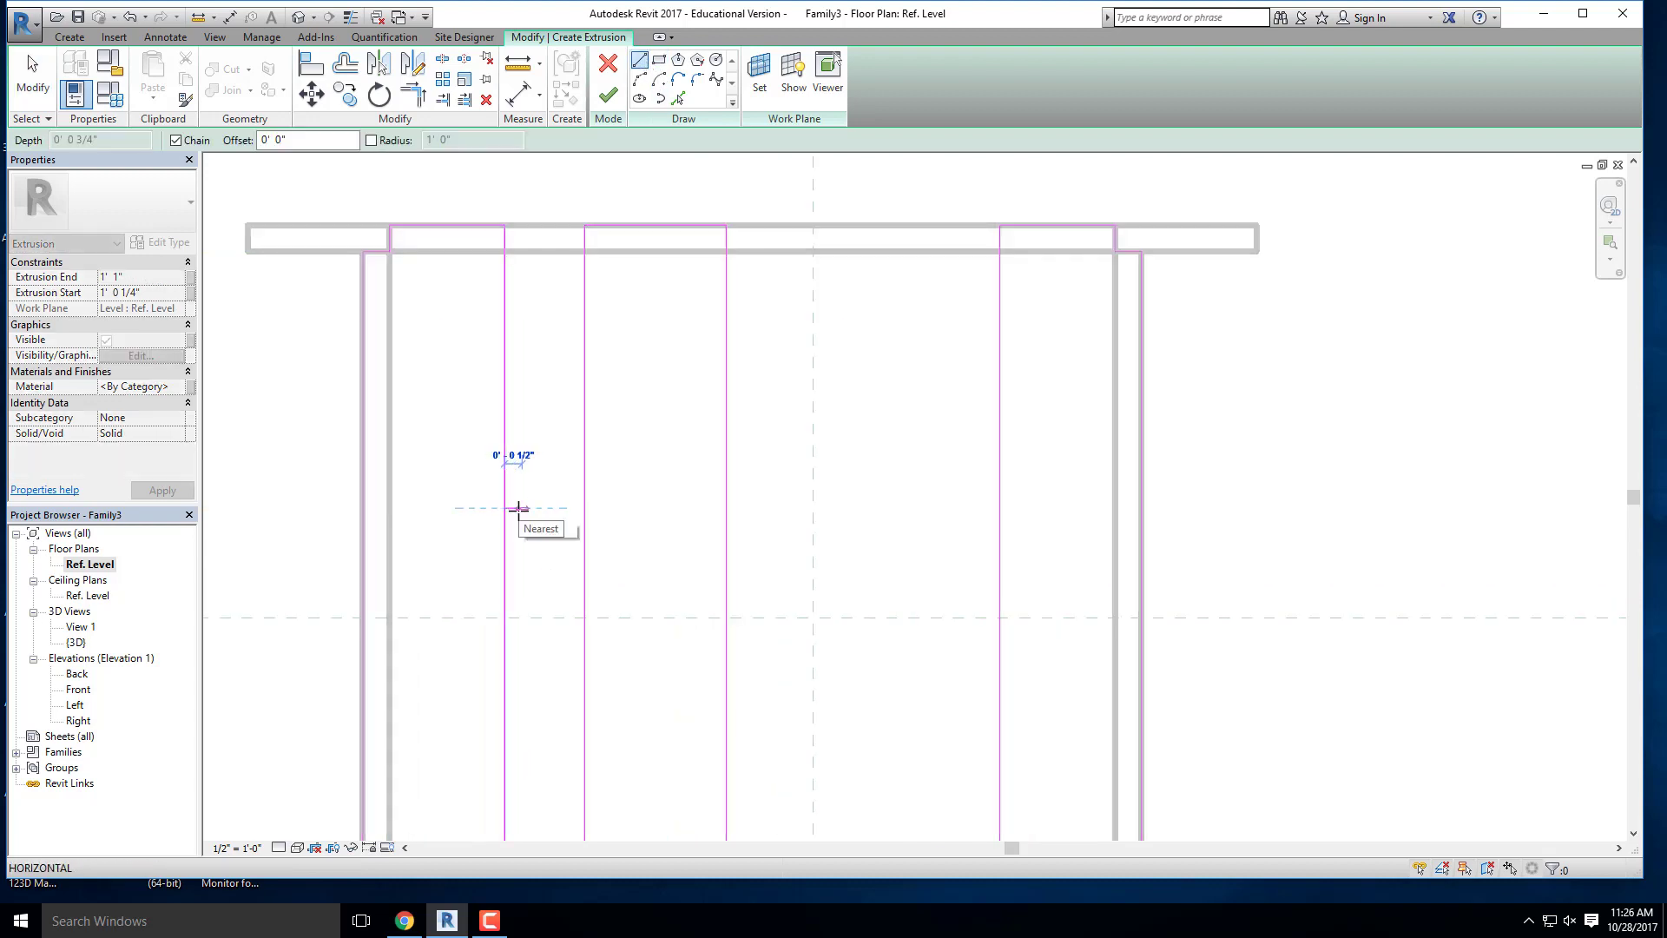
left_click(521, 508)
key("Escape")
key("Escape")
scroll(627, 534, "down", 4)
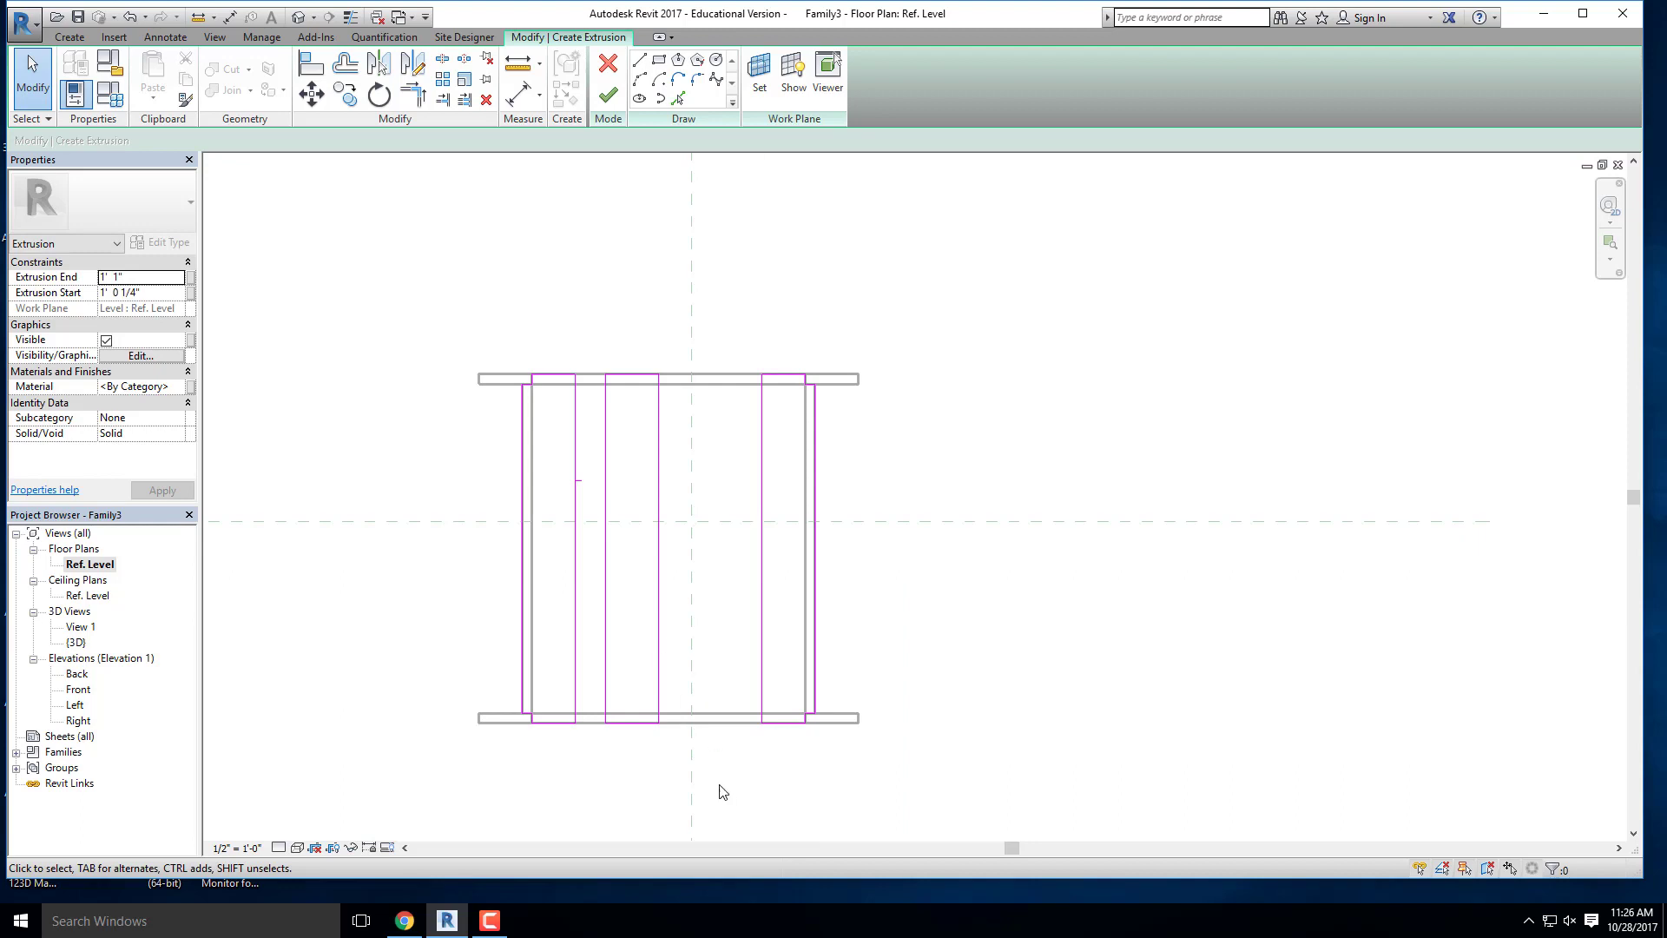
Step: Move the rectangular slat against the free end of the 1/2" spacer line and delete the spacer line
mouse_move(695, 765)
left_mouse_down()
mouse_move(655, 458)
mouse_move(603, 357)
left_mouse_up()
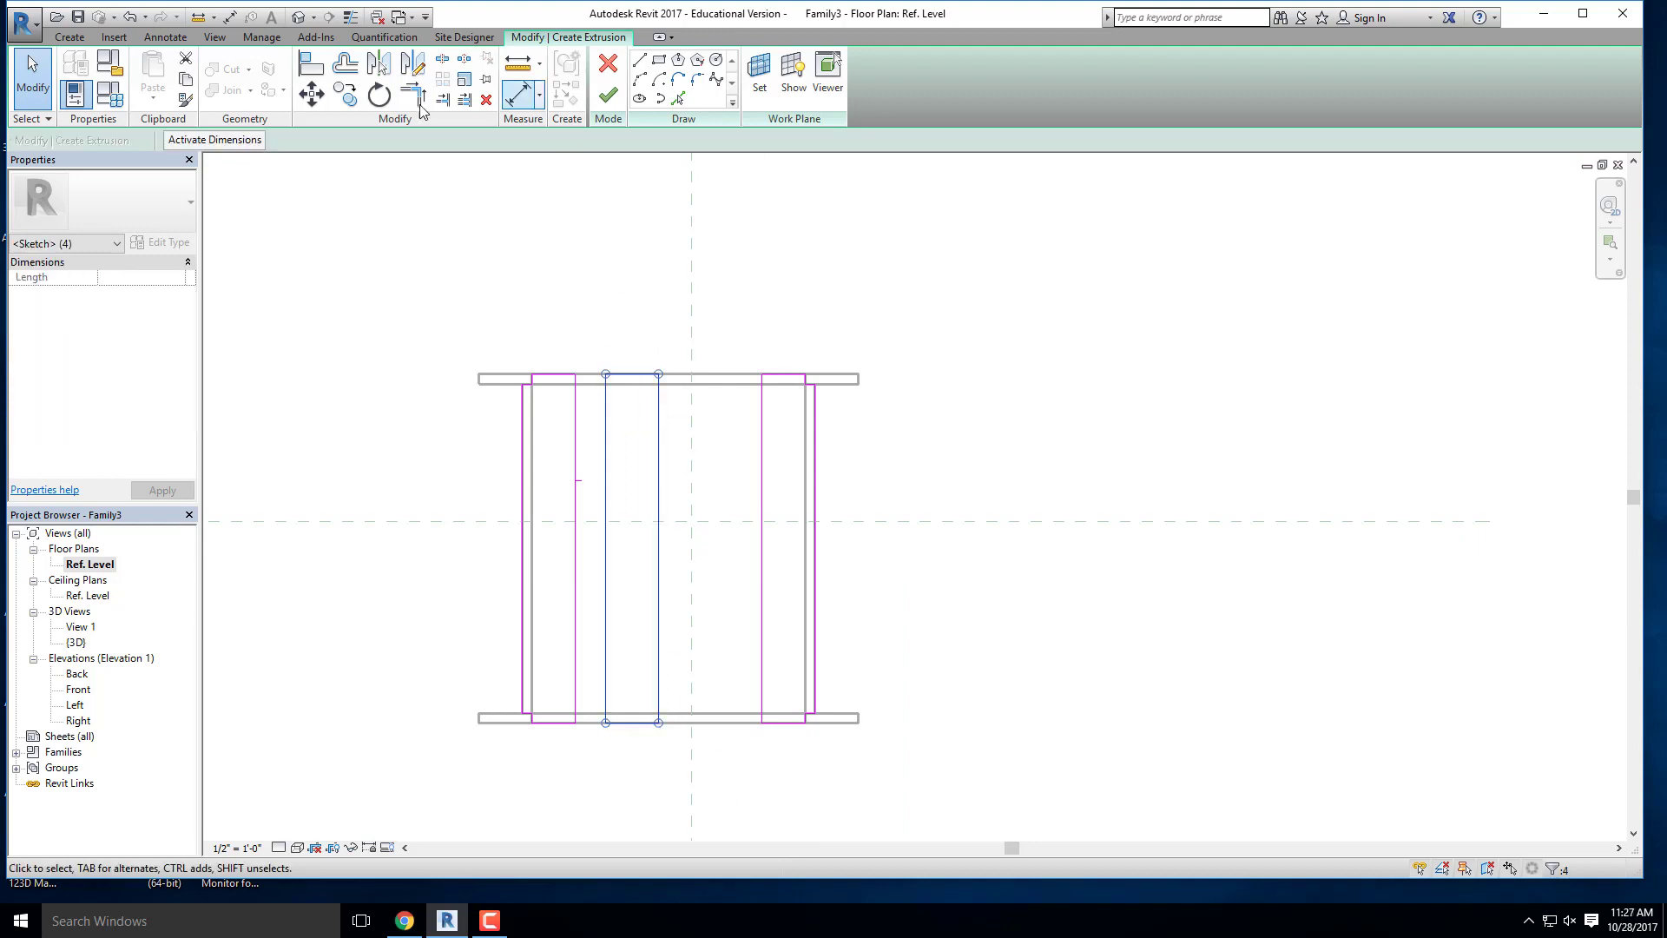
left_click(311, 93)
scroll(590, 424, "up", 5)
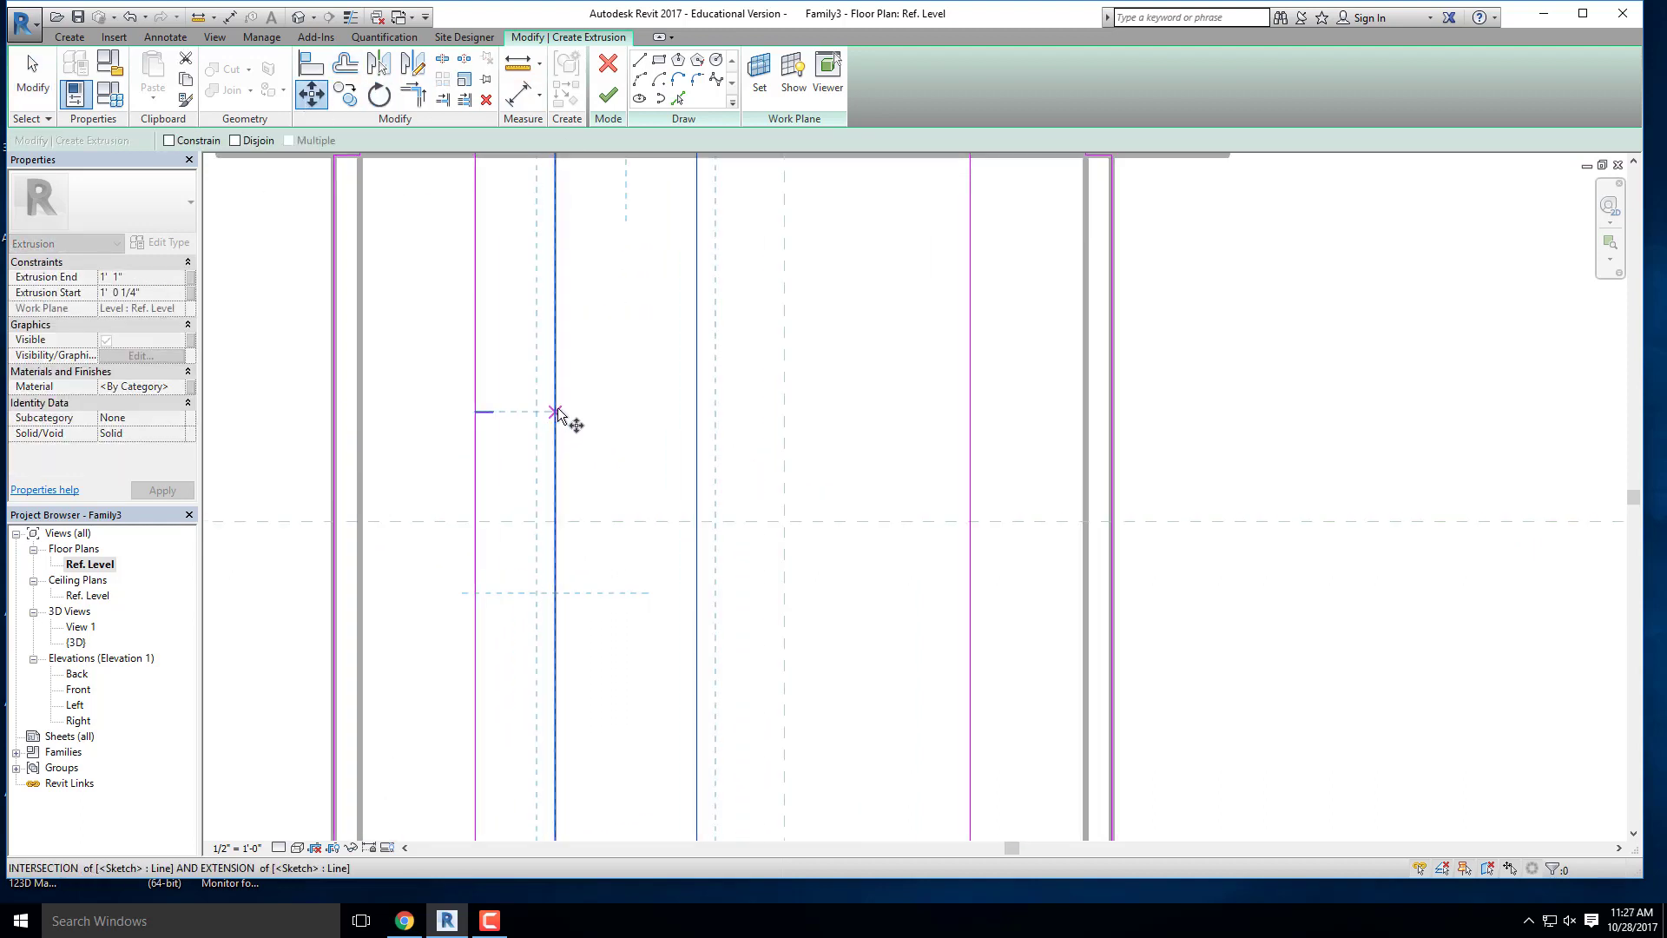
left_click(554, 411)
left_click(493, 412)
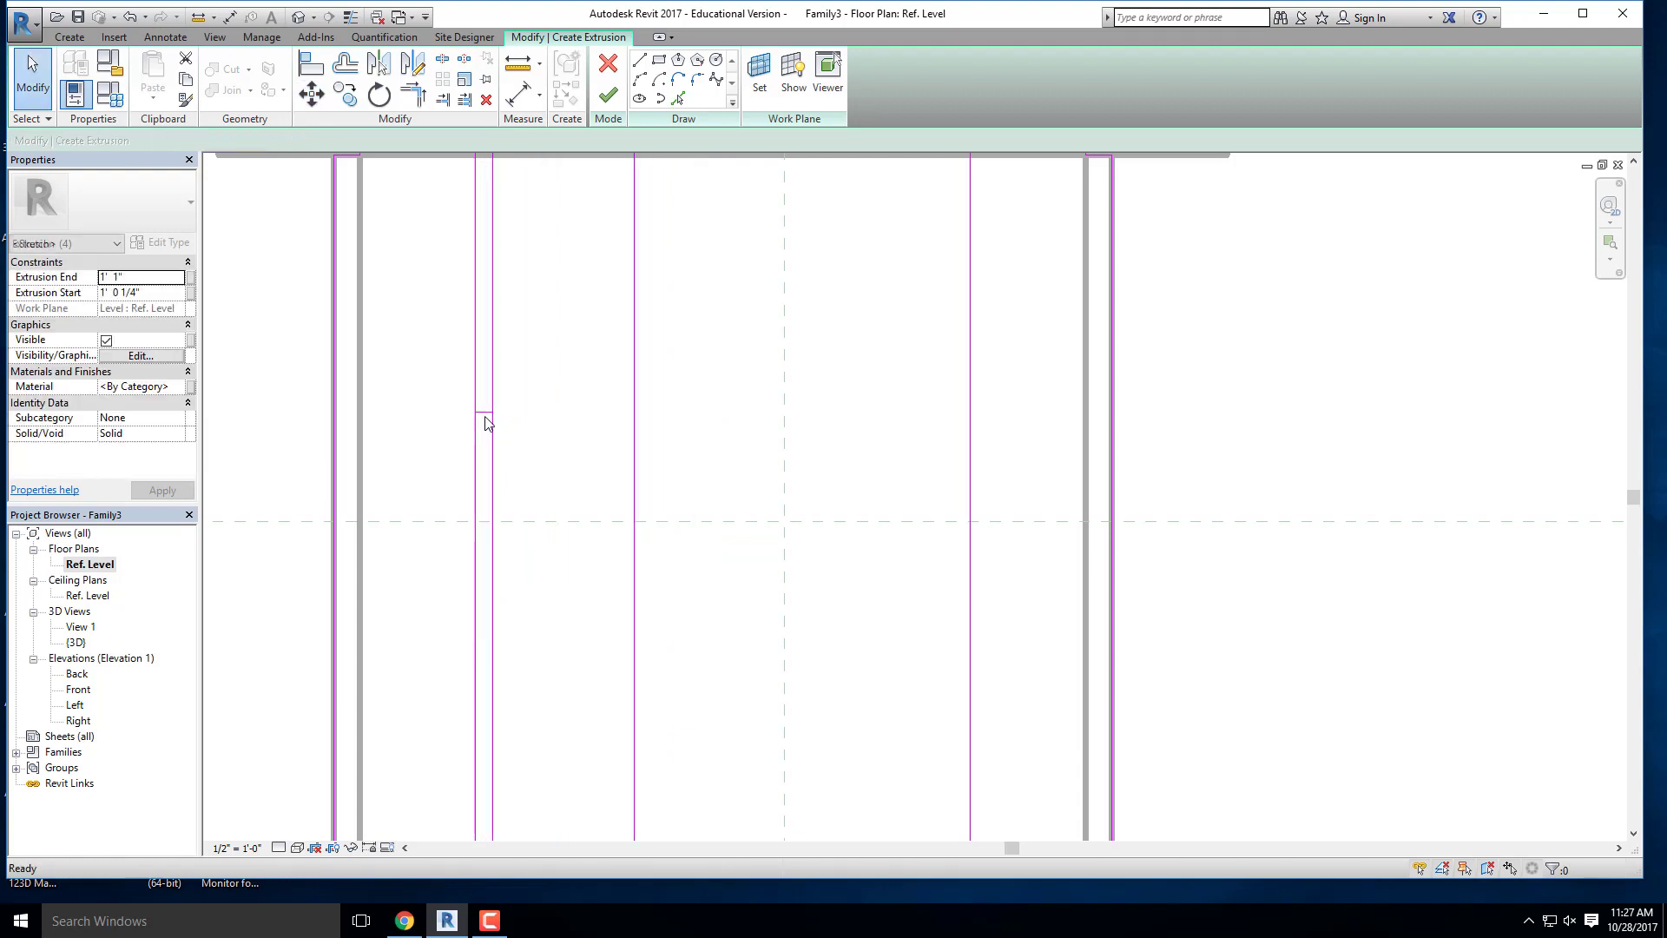
key("Escape")
scroll(626, 439, "down", 5)
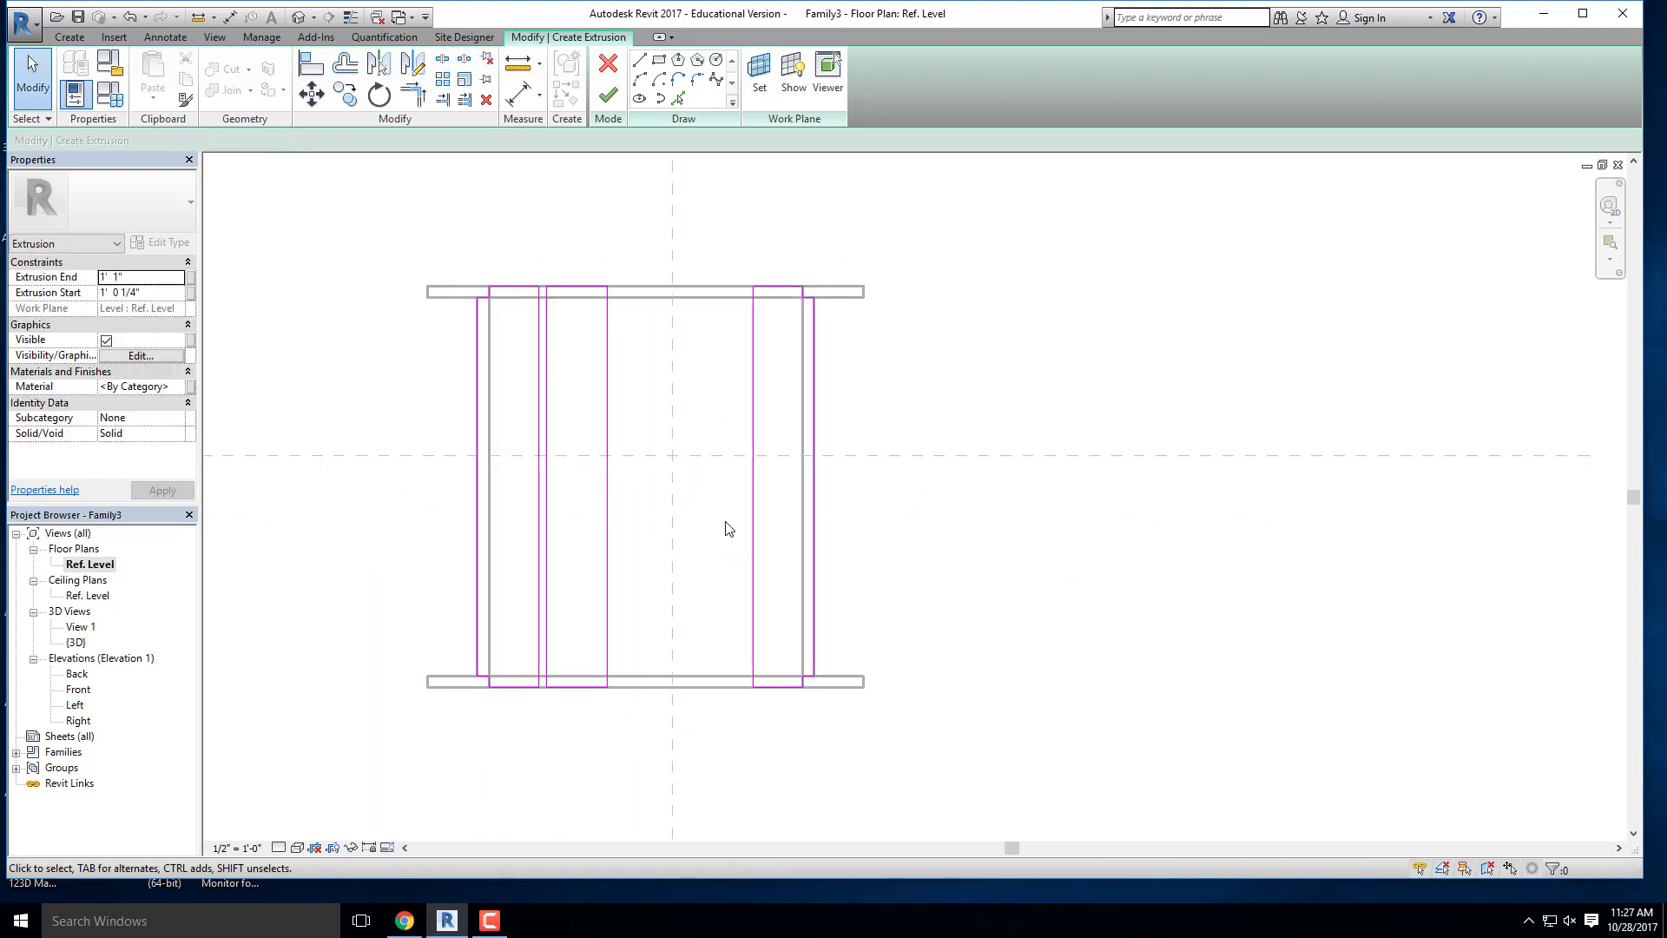
Step: Copy the rectangular slat 4.5" horizontally to the right
scroll(644, 644, "up", 2)
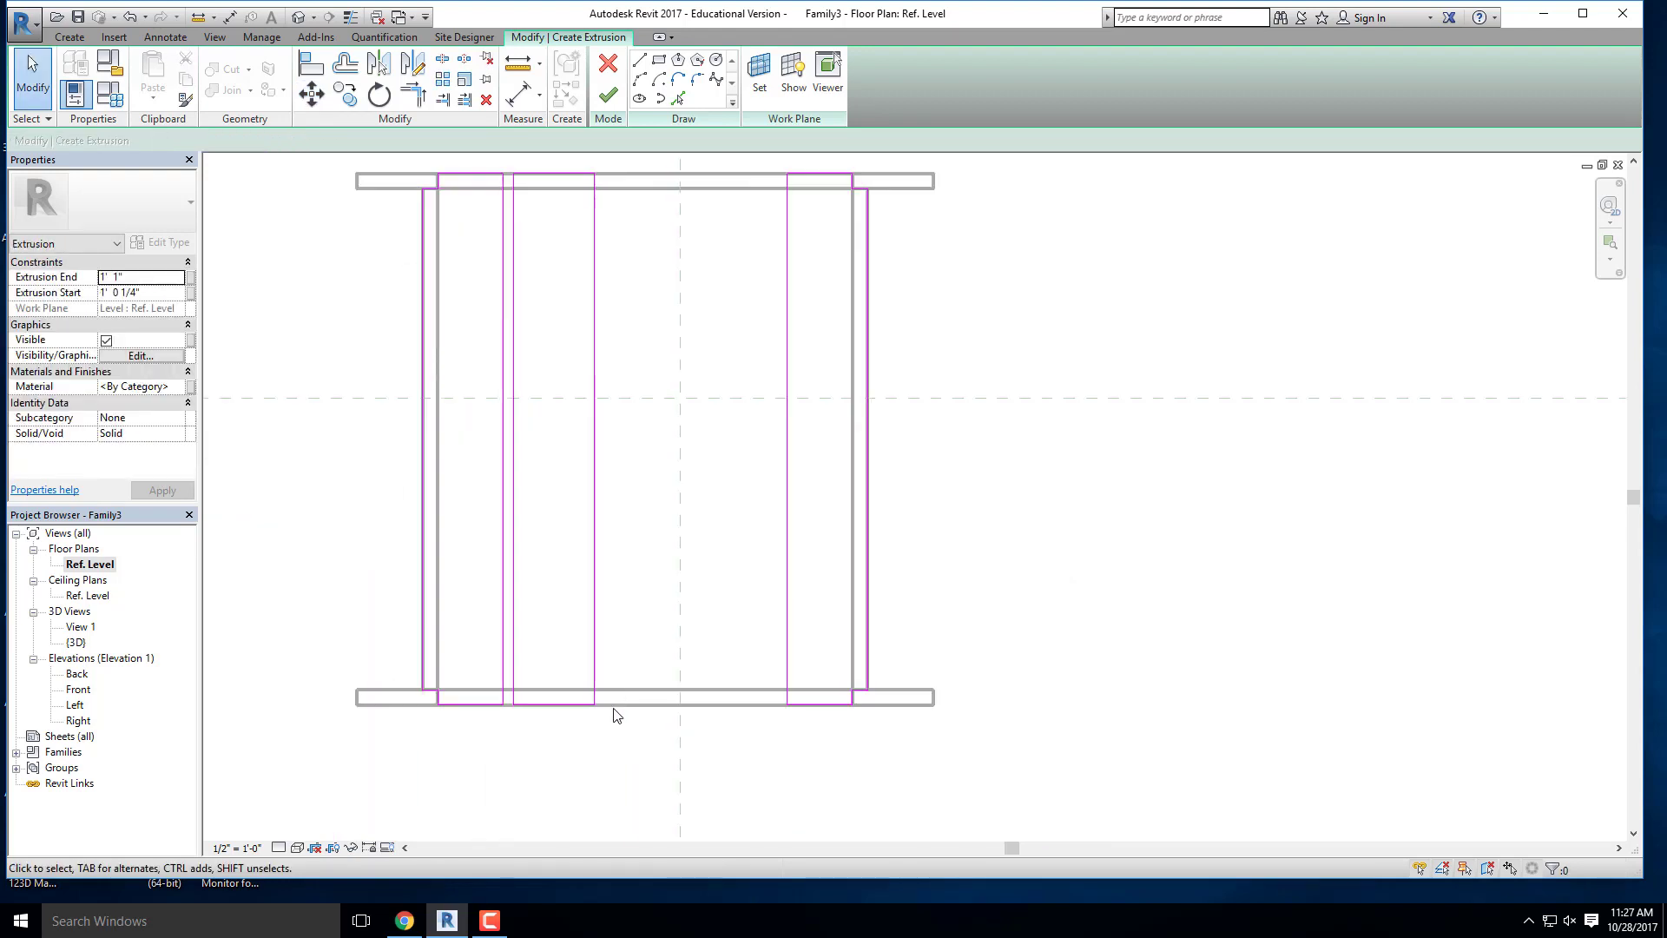
mouse_move(620, 728)
left_mouse_down()
mouse_move(549, 221)
mouse_move(509, 171)
left_mouse_up()
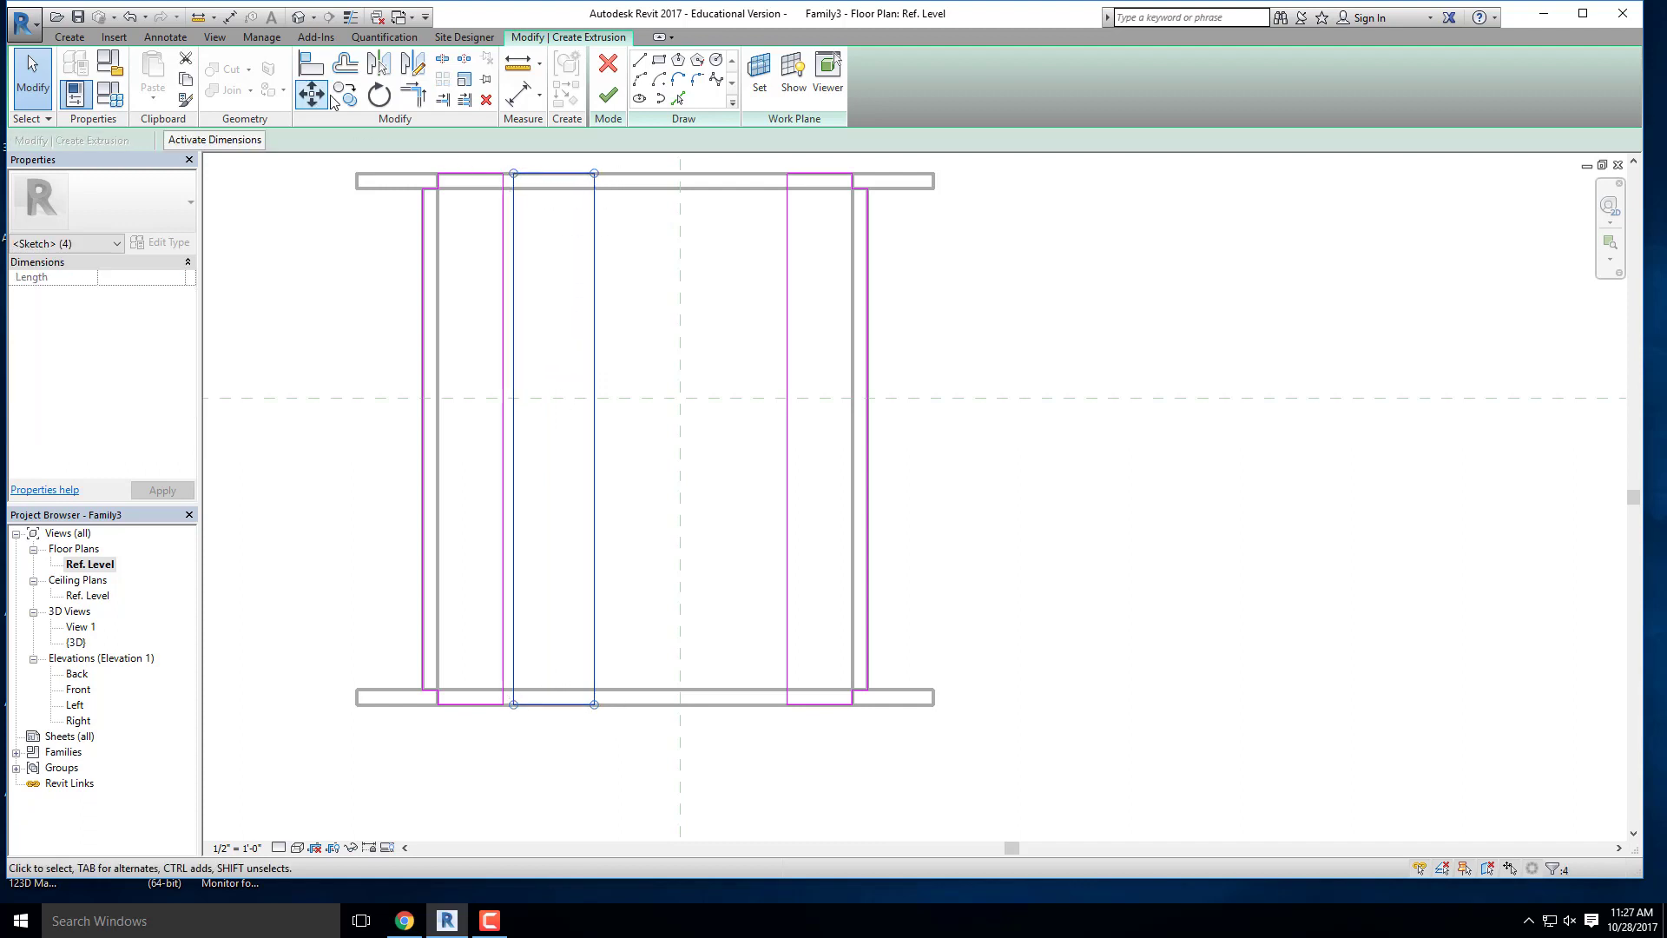
left_click(344, 94)
left_click(517, 341)
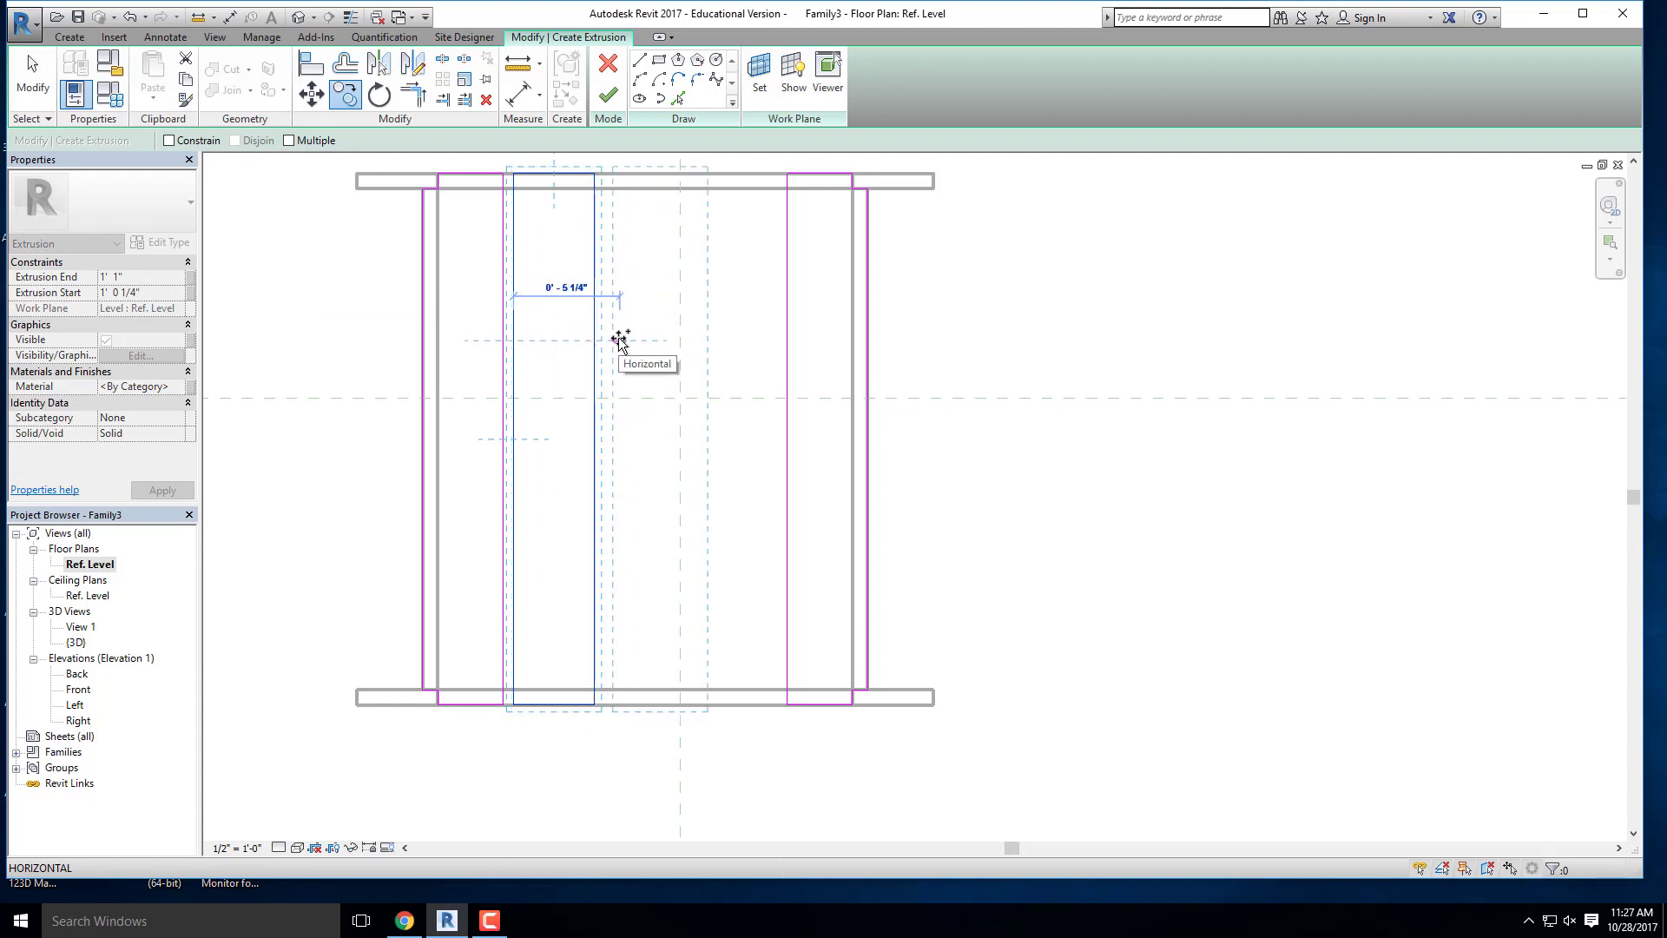
type("4.")
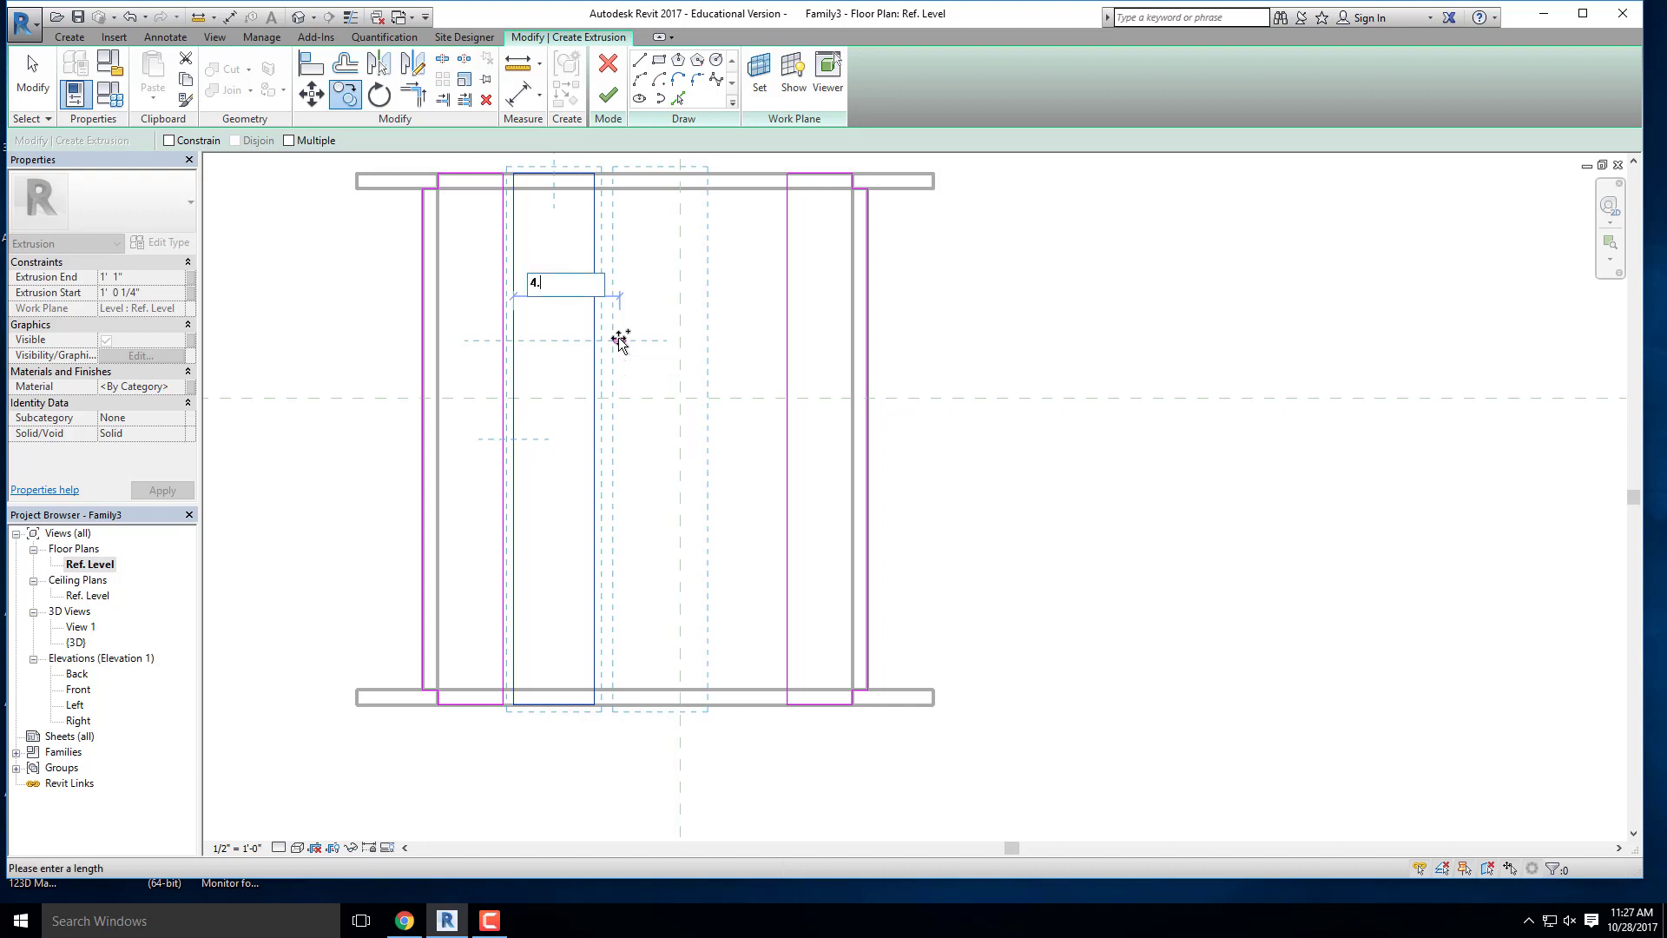
type("5")
key("Return")
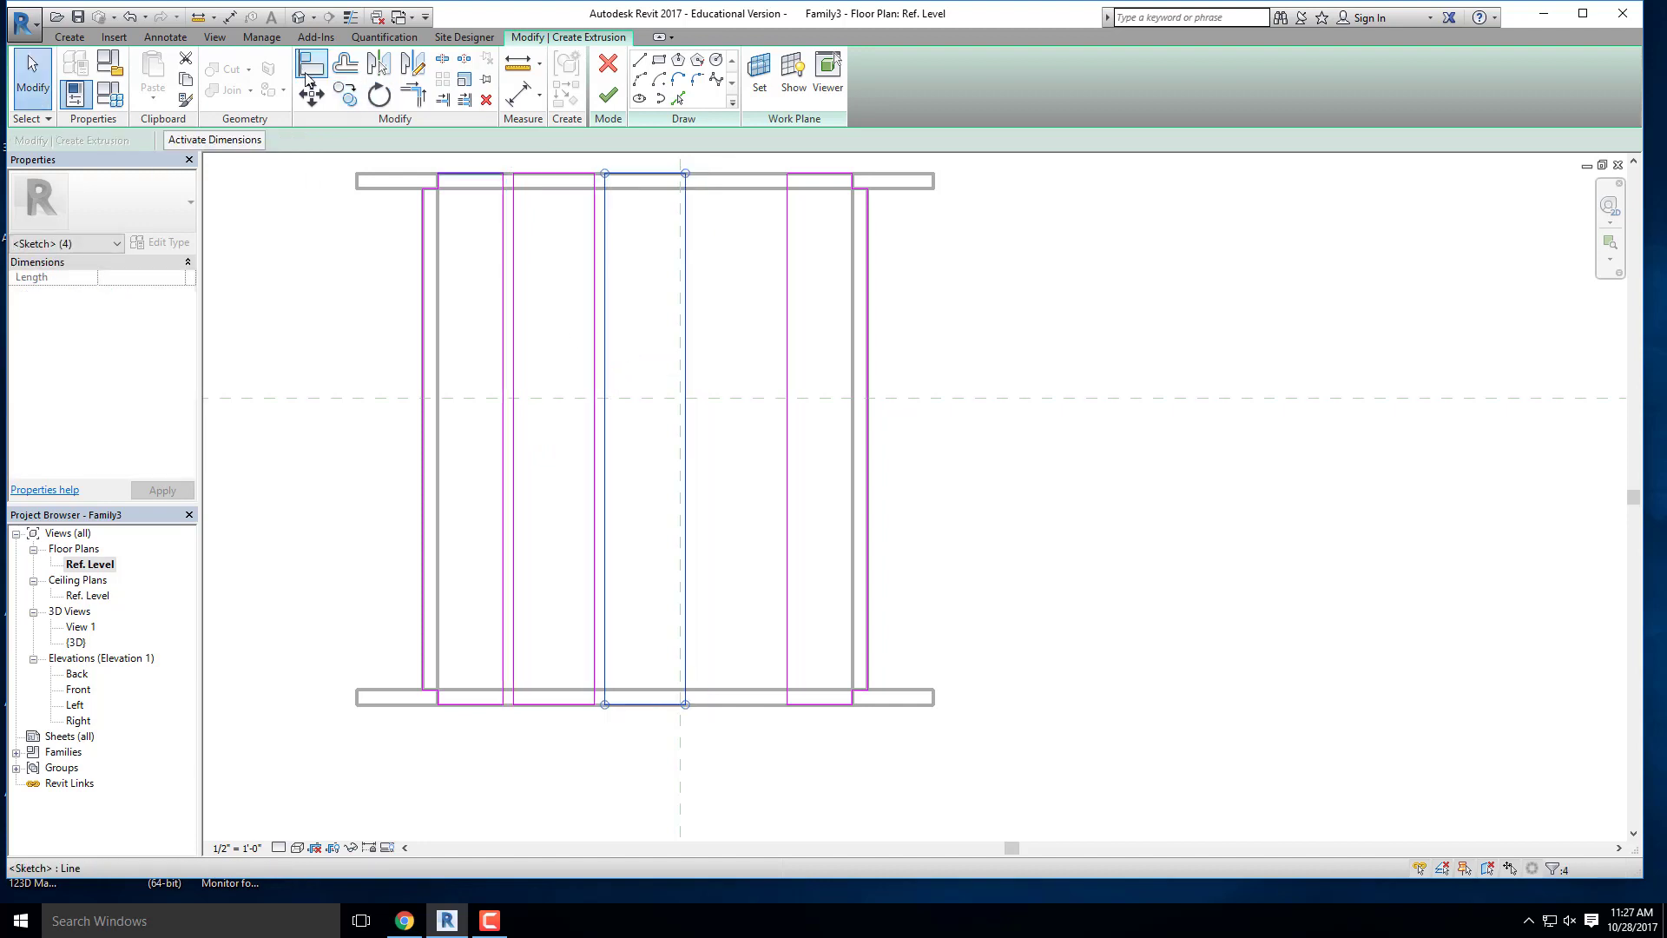
Step: Copy the middle slat another 4.5" to the right to fill the remaining gap before the right notched slat
left_click(344, 94)
left_click(606, 330)
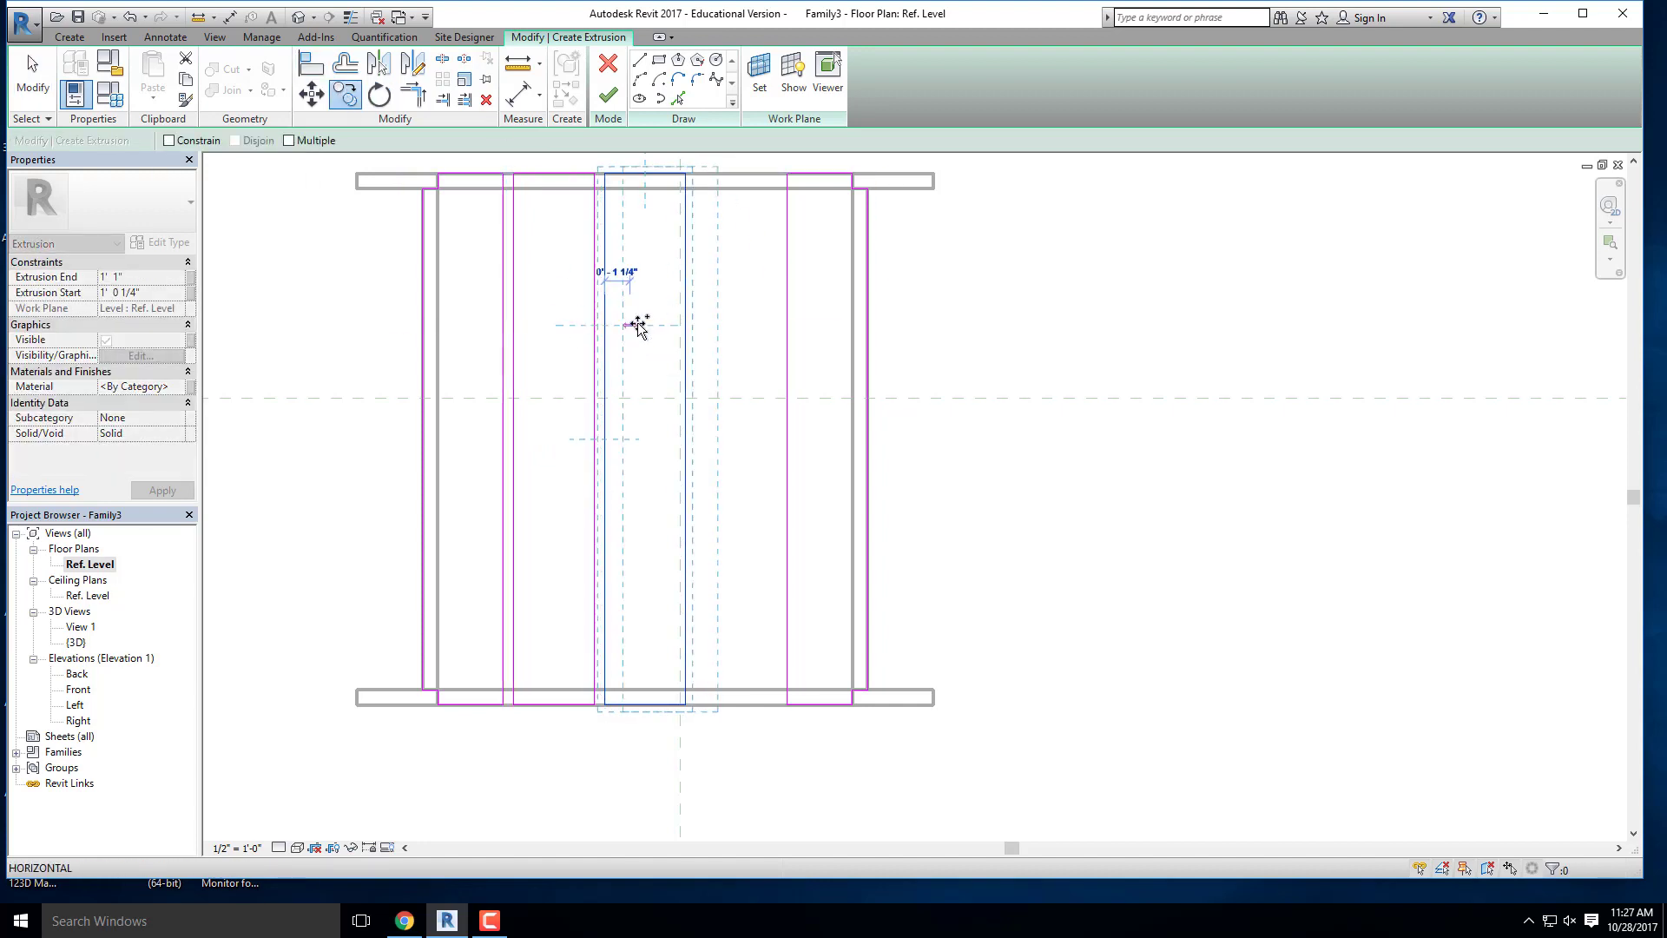
type("4.5")
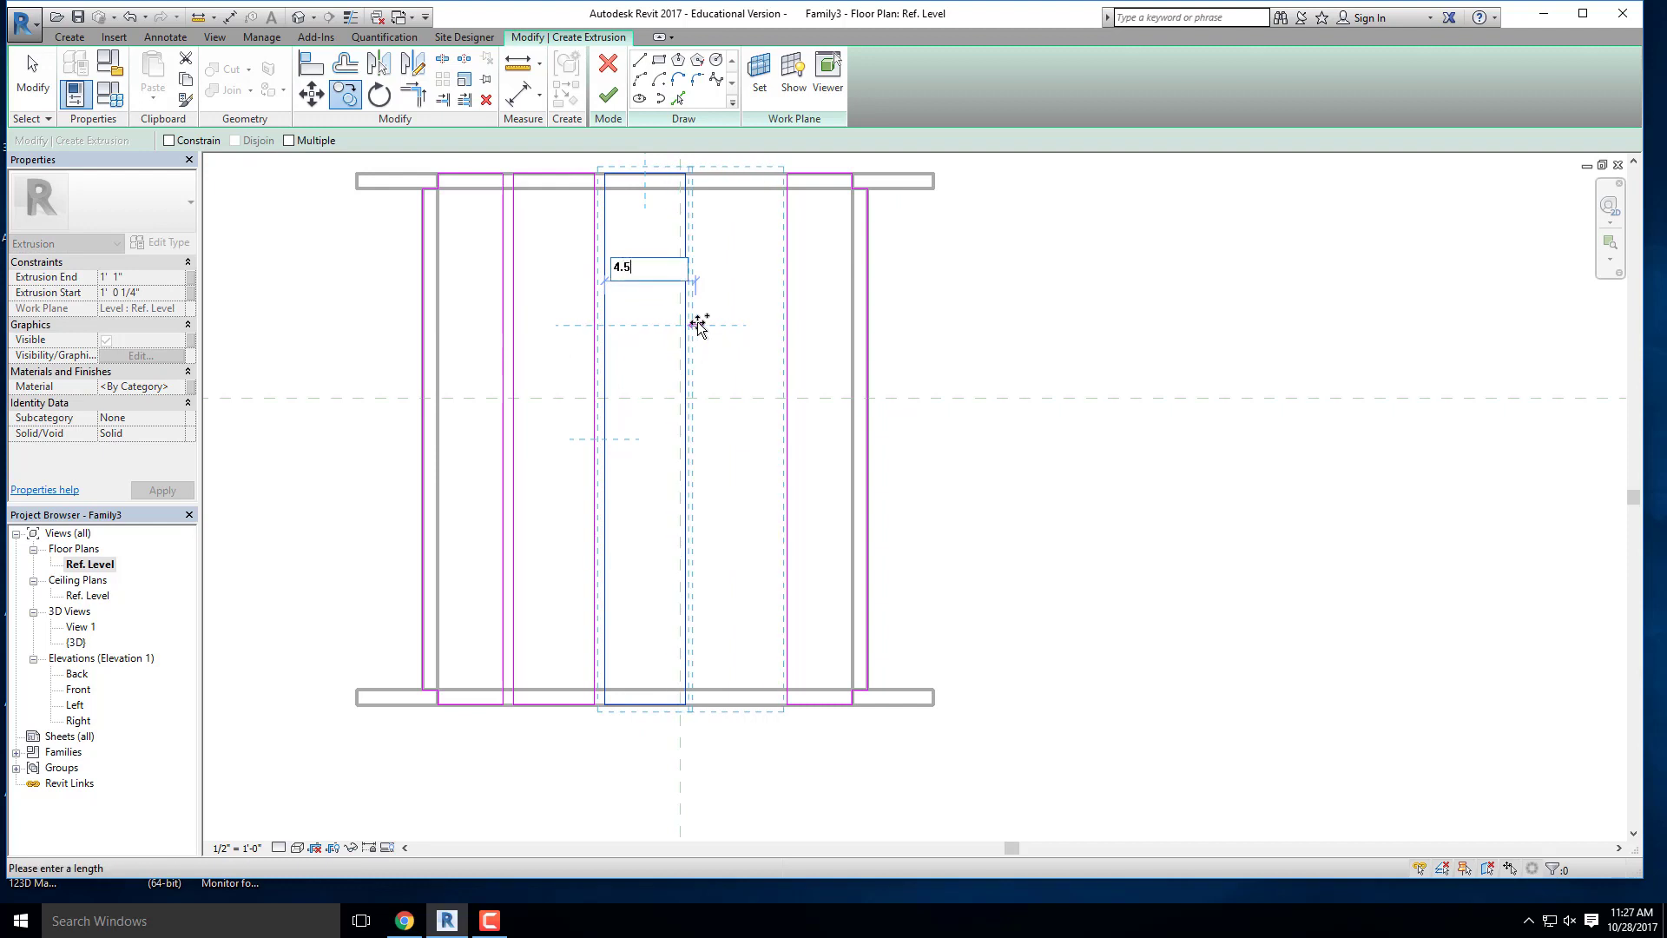
type("\"")
key("Return")
left_click(950, 340)
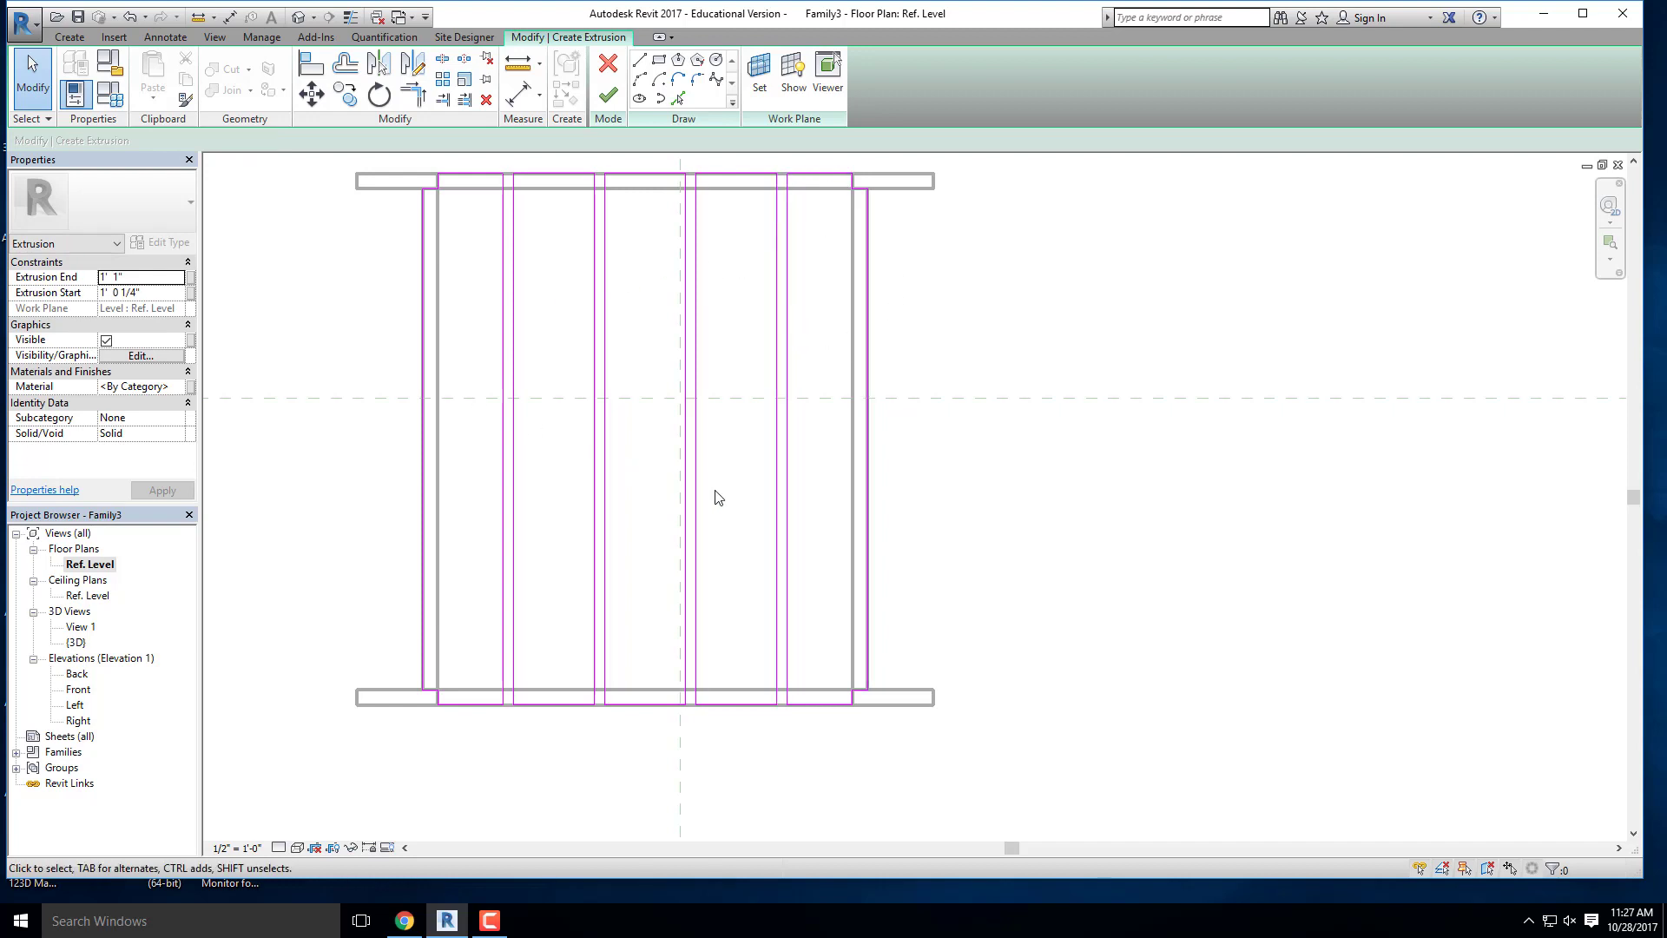
Step: Finish the seat slat extrusion and inspect the chair in the 3D view
scroll(753, 512, "down", 1)
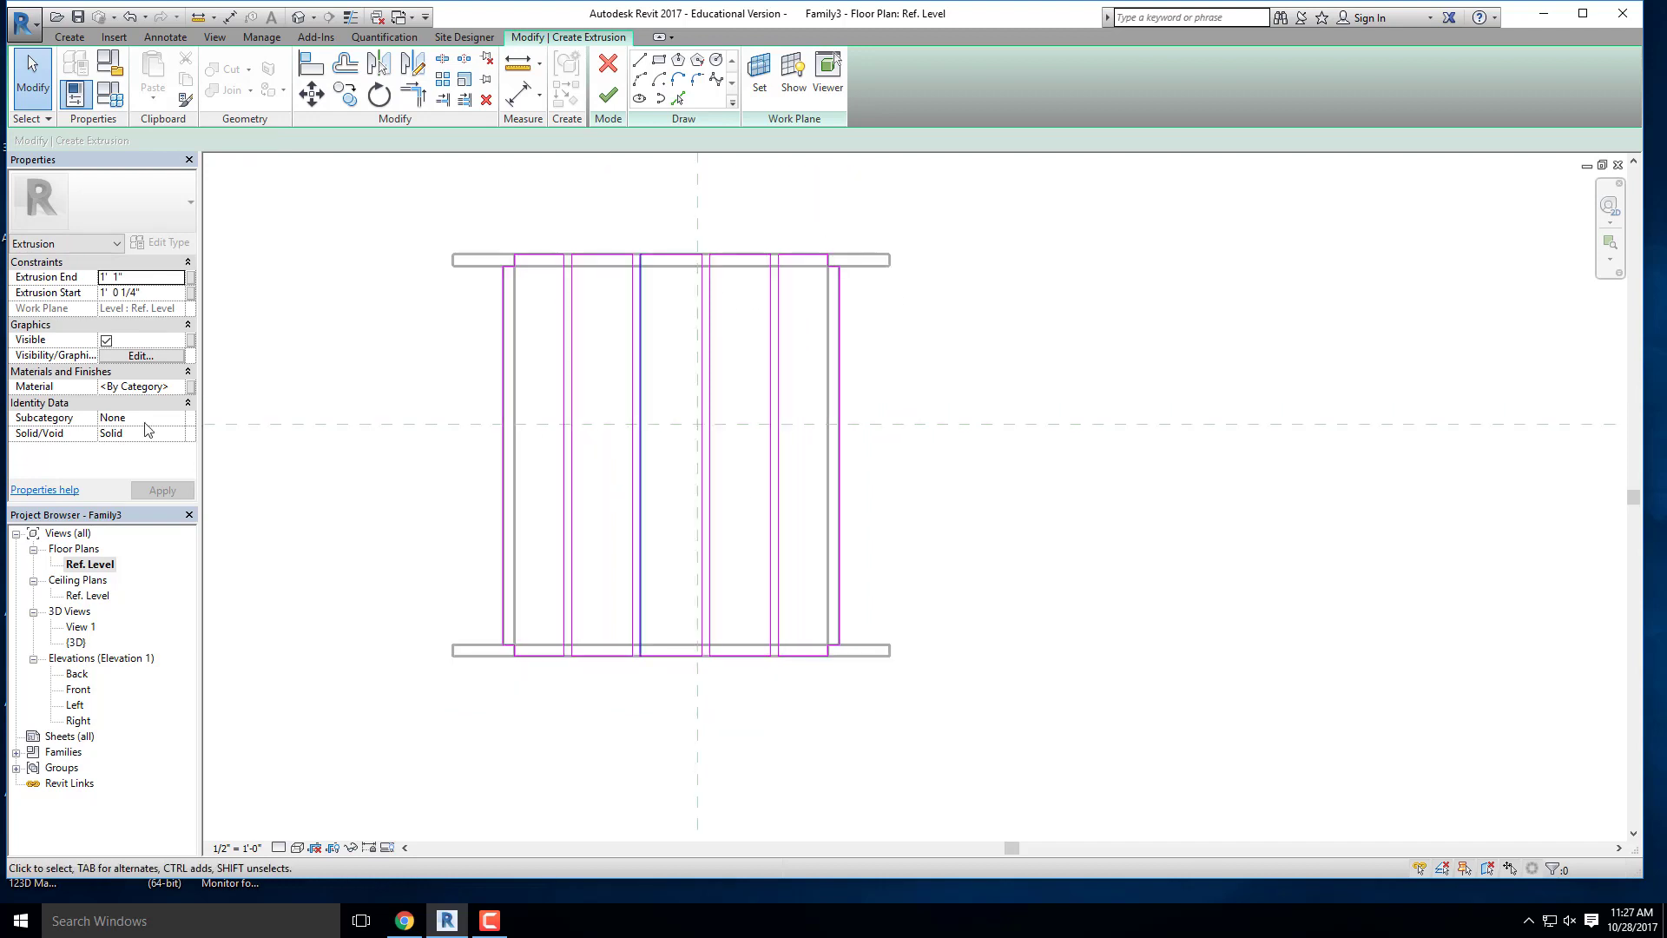
left_click(608, 94)
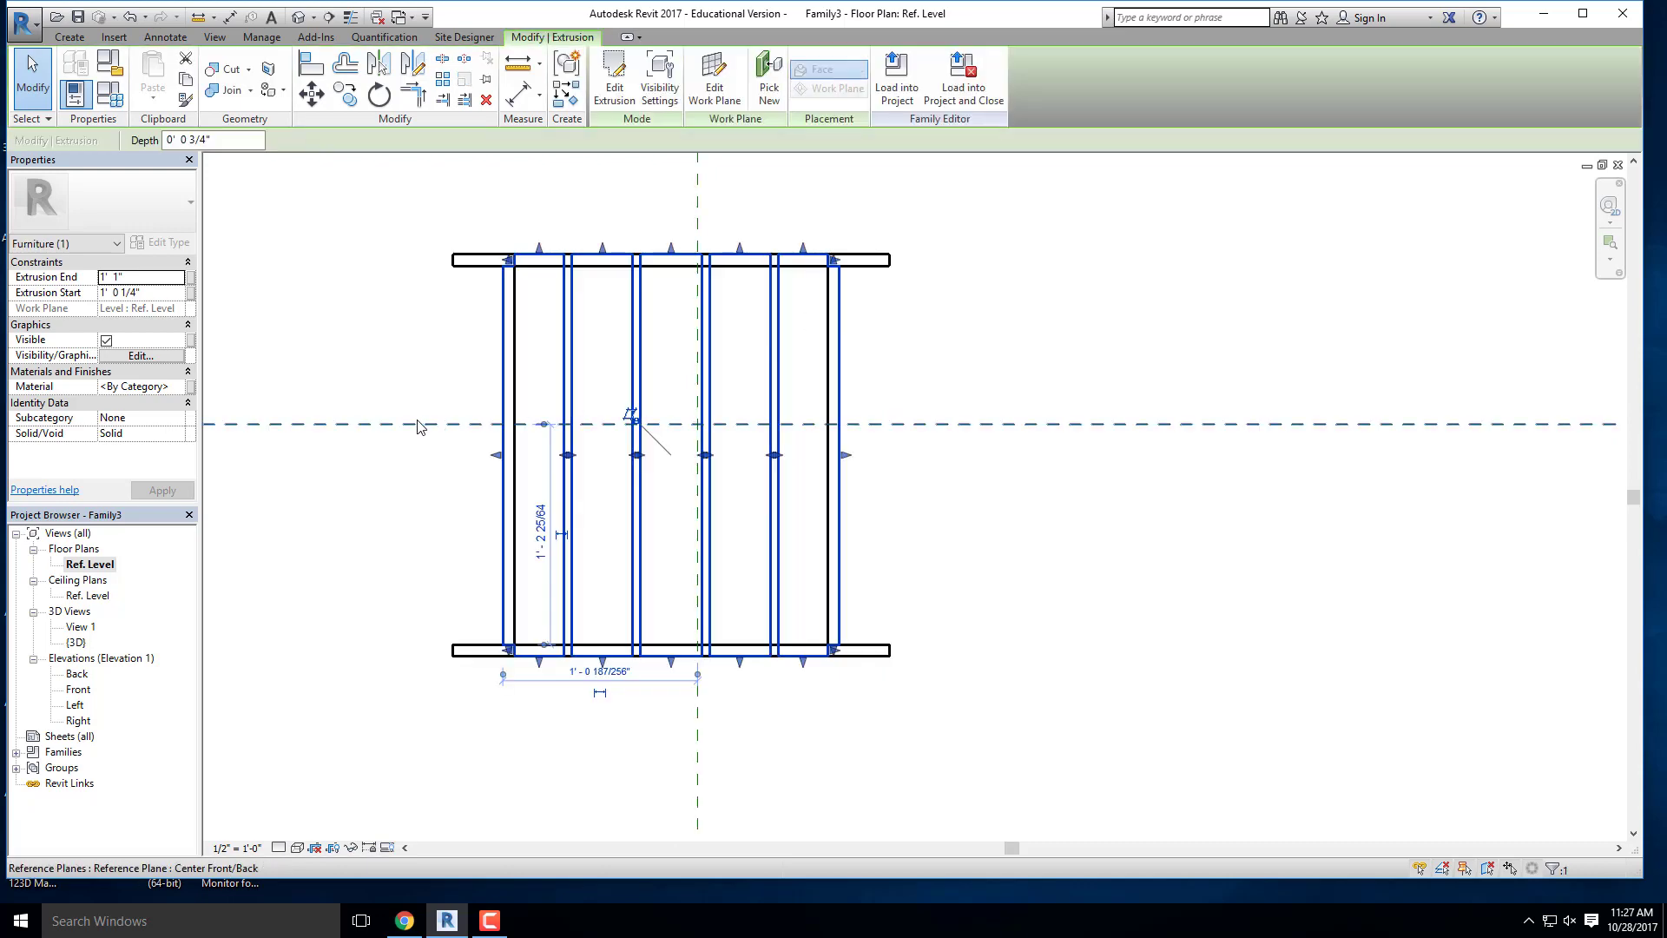
left_click(298, 16)
middle_click_drag(506, 543, 605, 551, "shift")
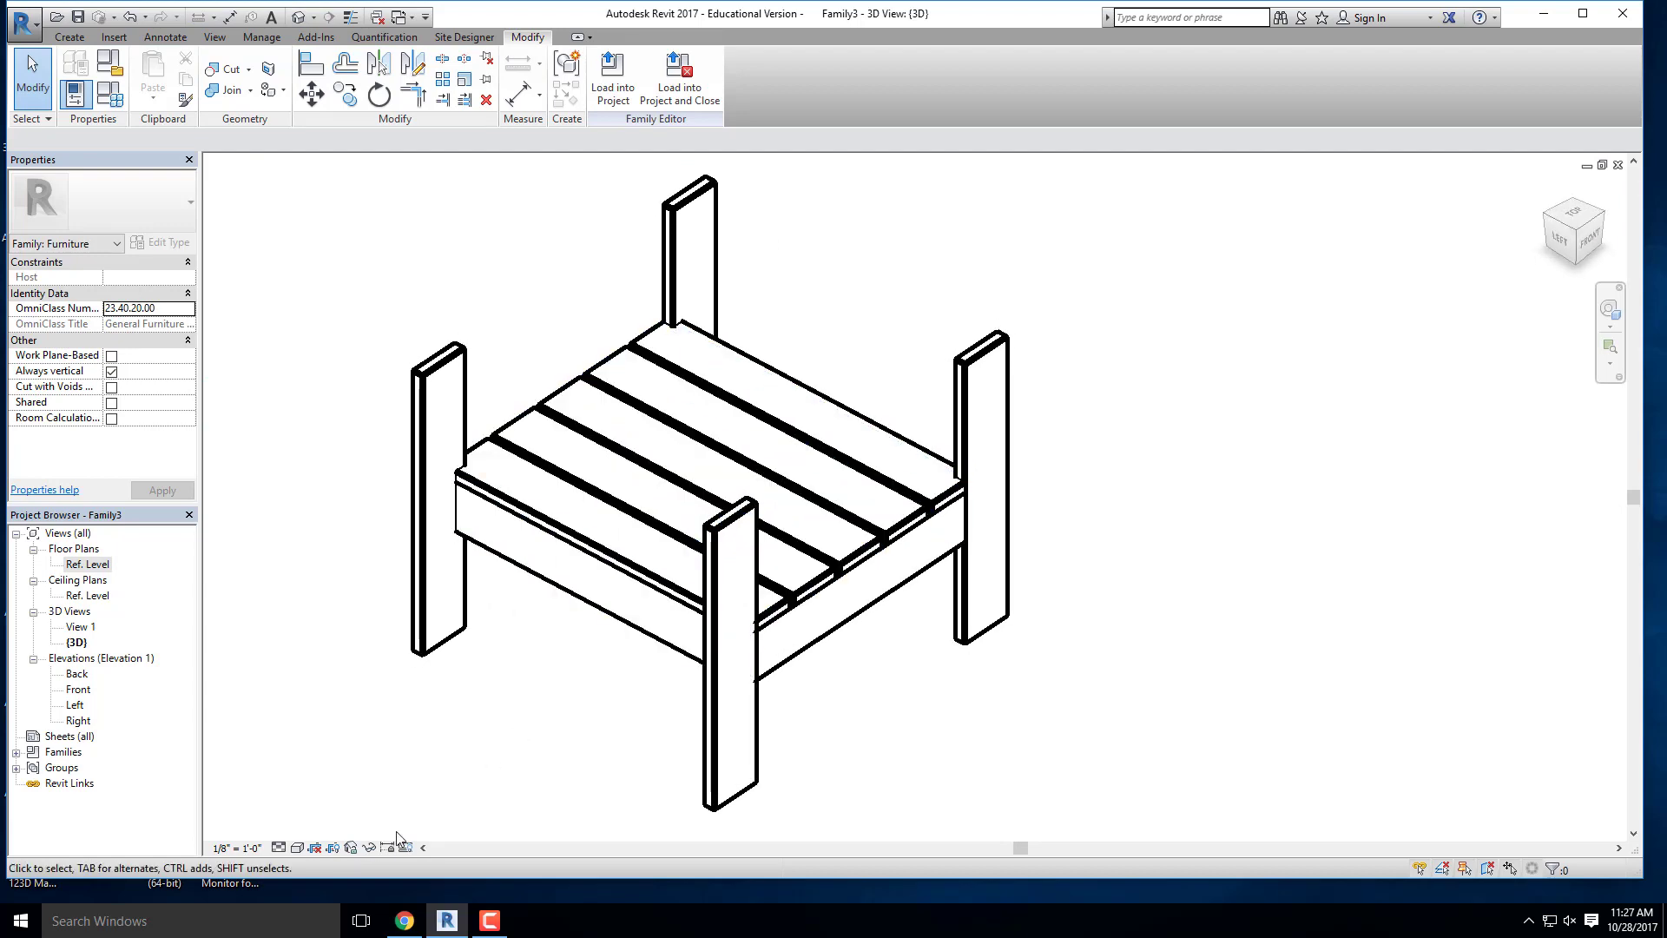
Step: Set the 3D view's scale to 1/4" = 1'-0"
left_click(237, 848)
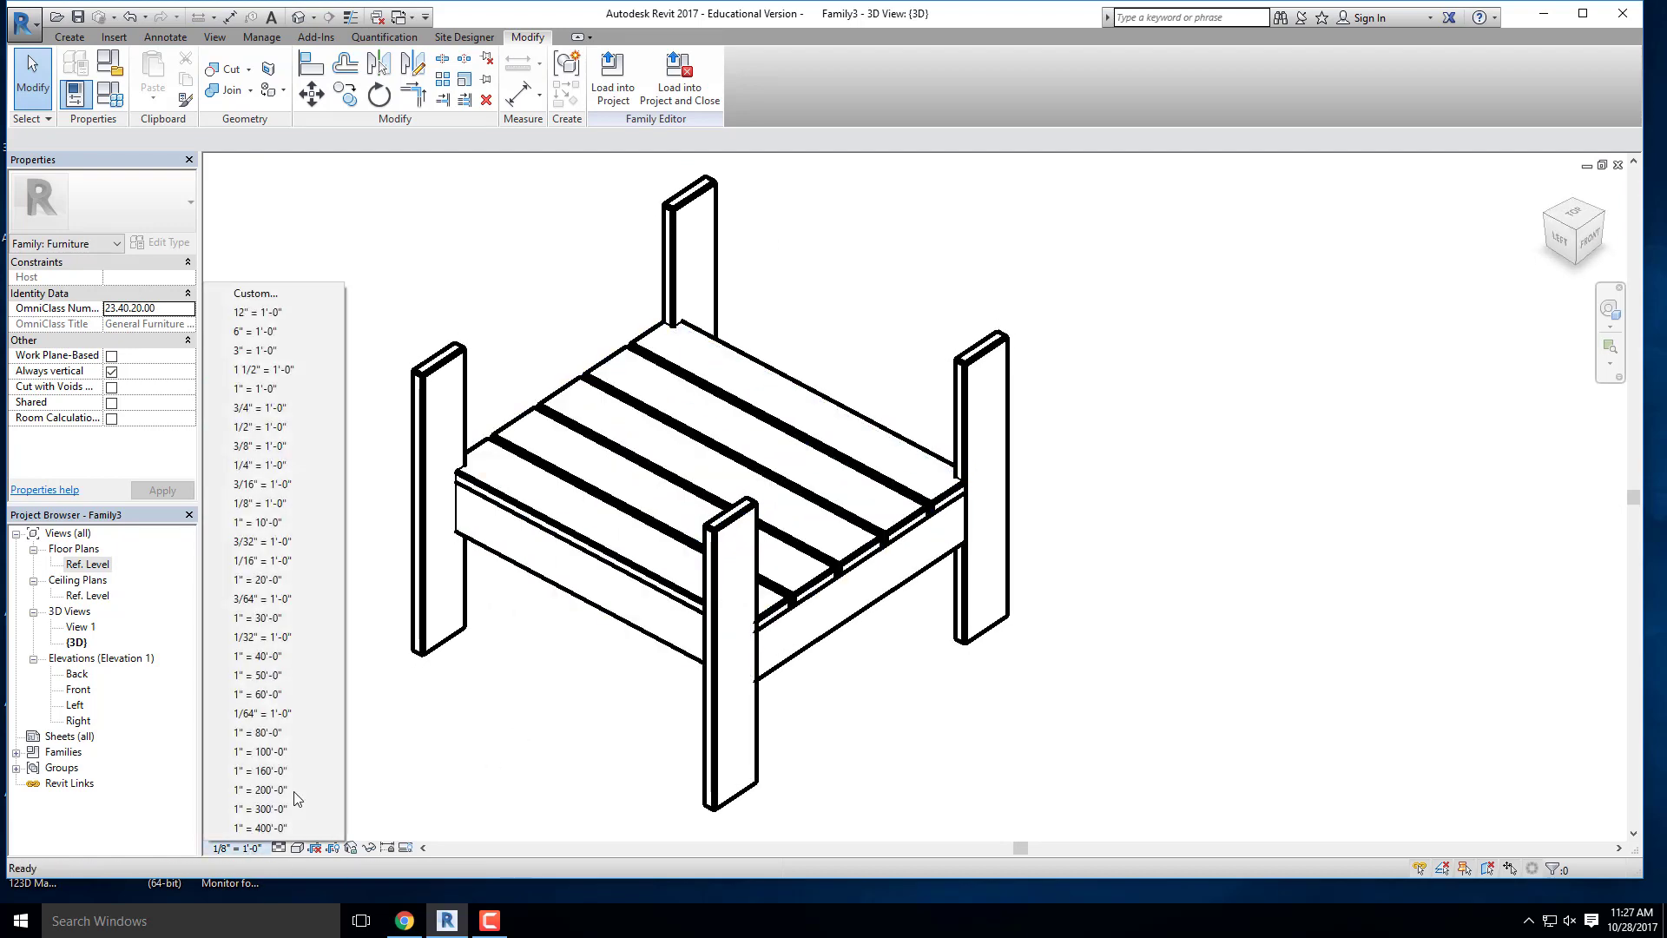
left_click(259, 465)
middle_click_drag(993, 572, 1027, 498, "shift")
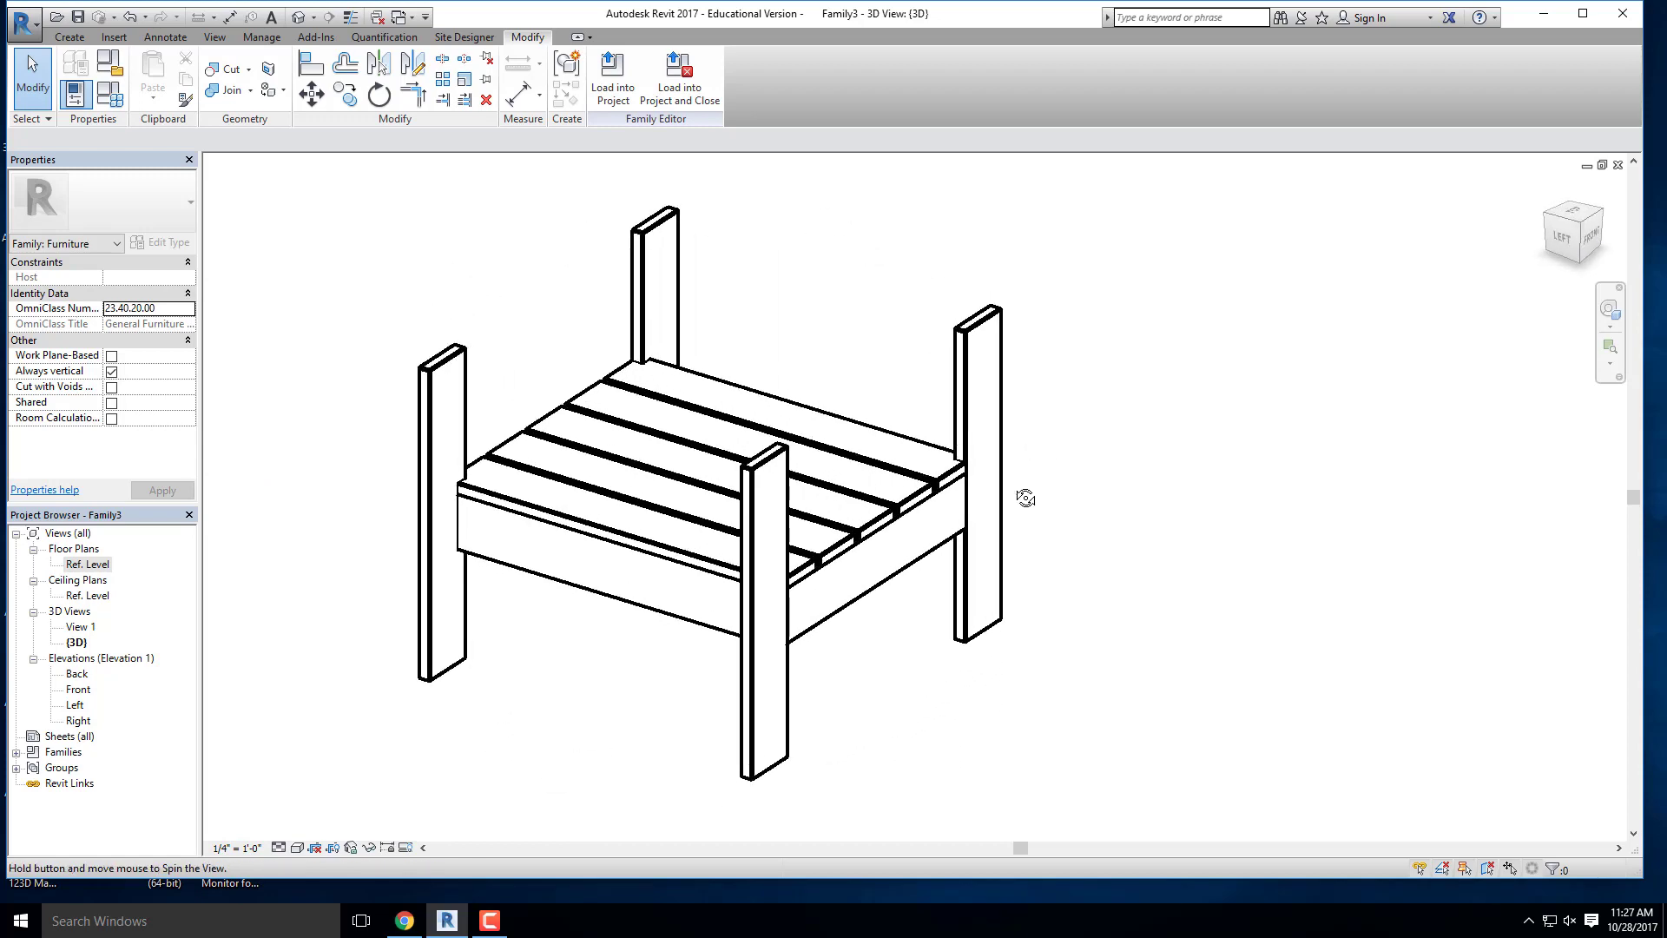
Step: Check the armrests in the dimensioned chair image in Chrome and return to the Revit model
left_click(413, 919)
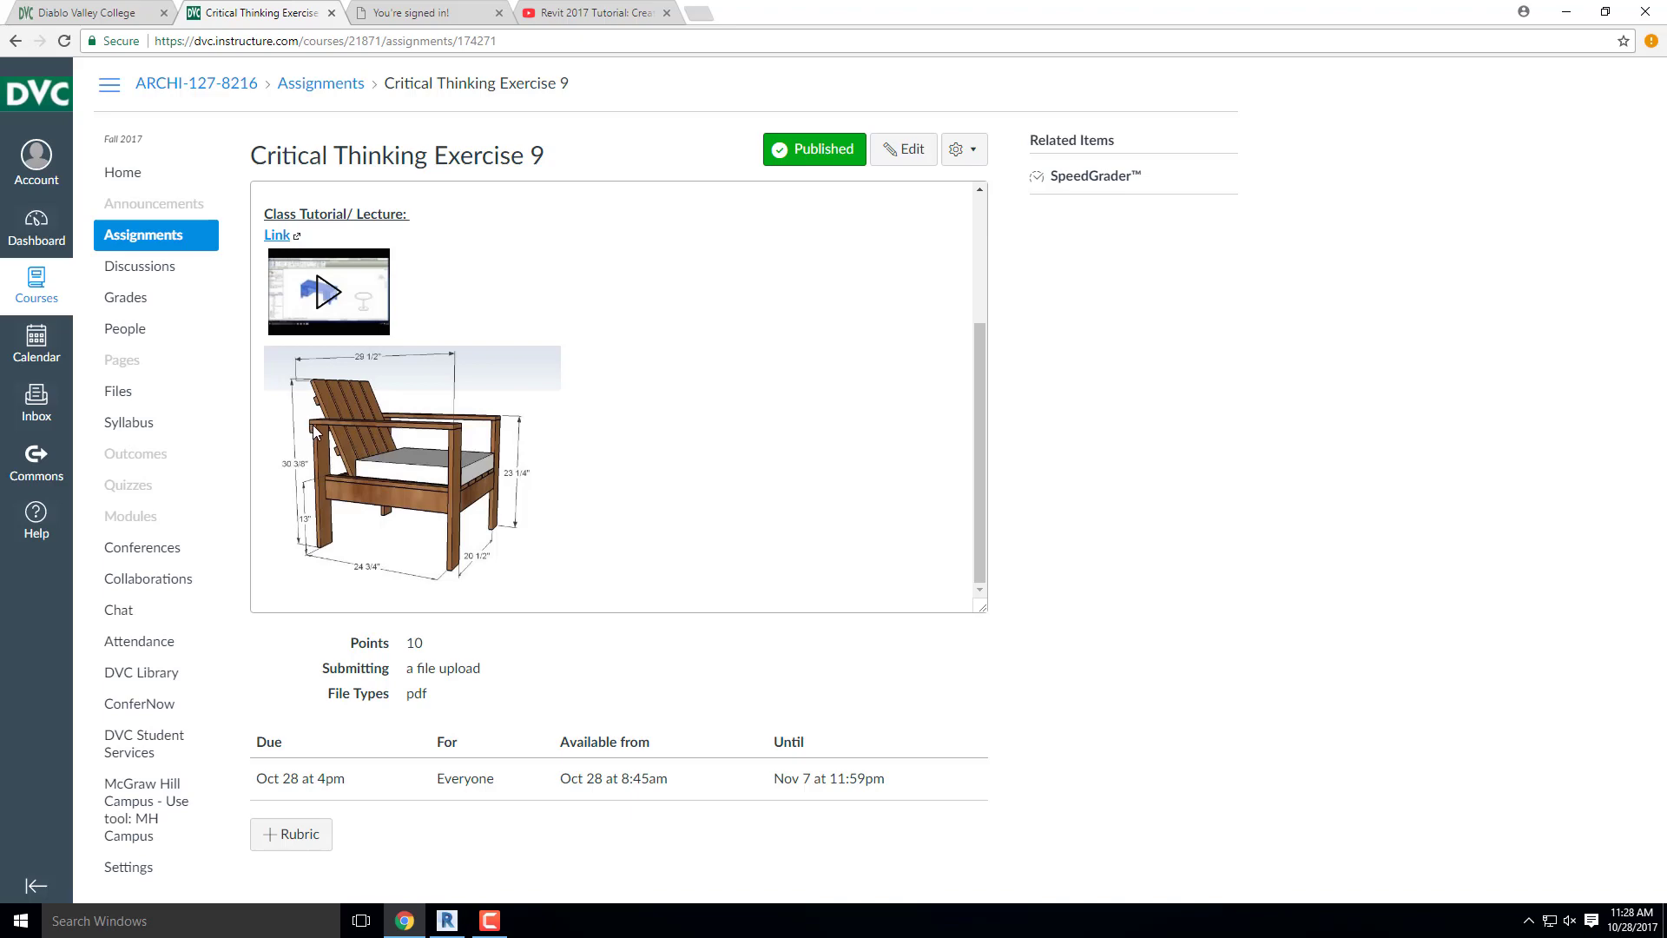
left_click(1567, 11)
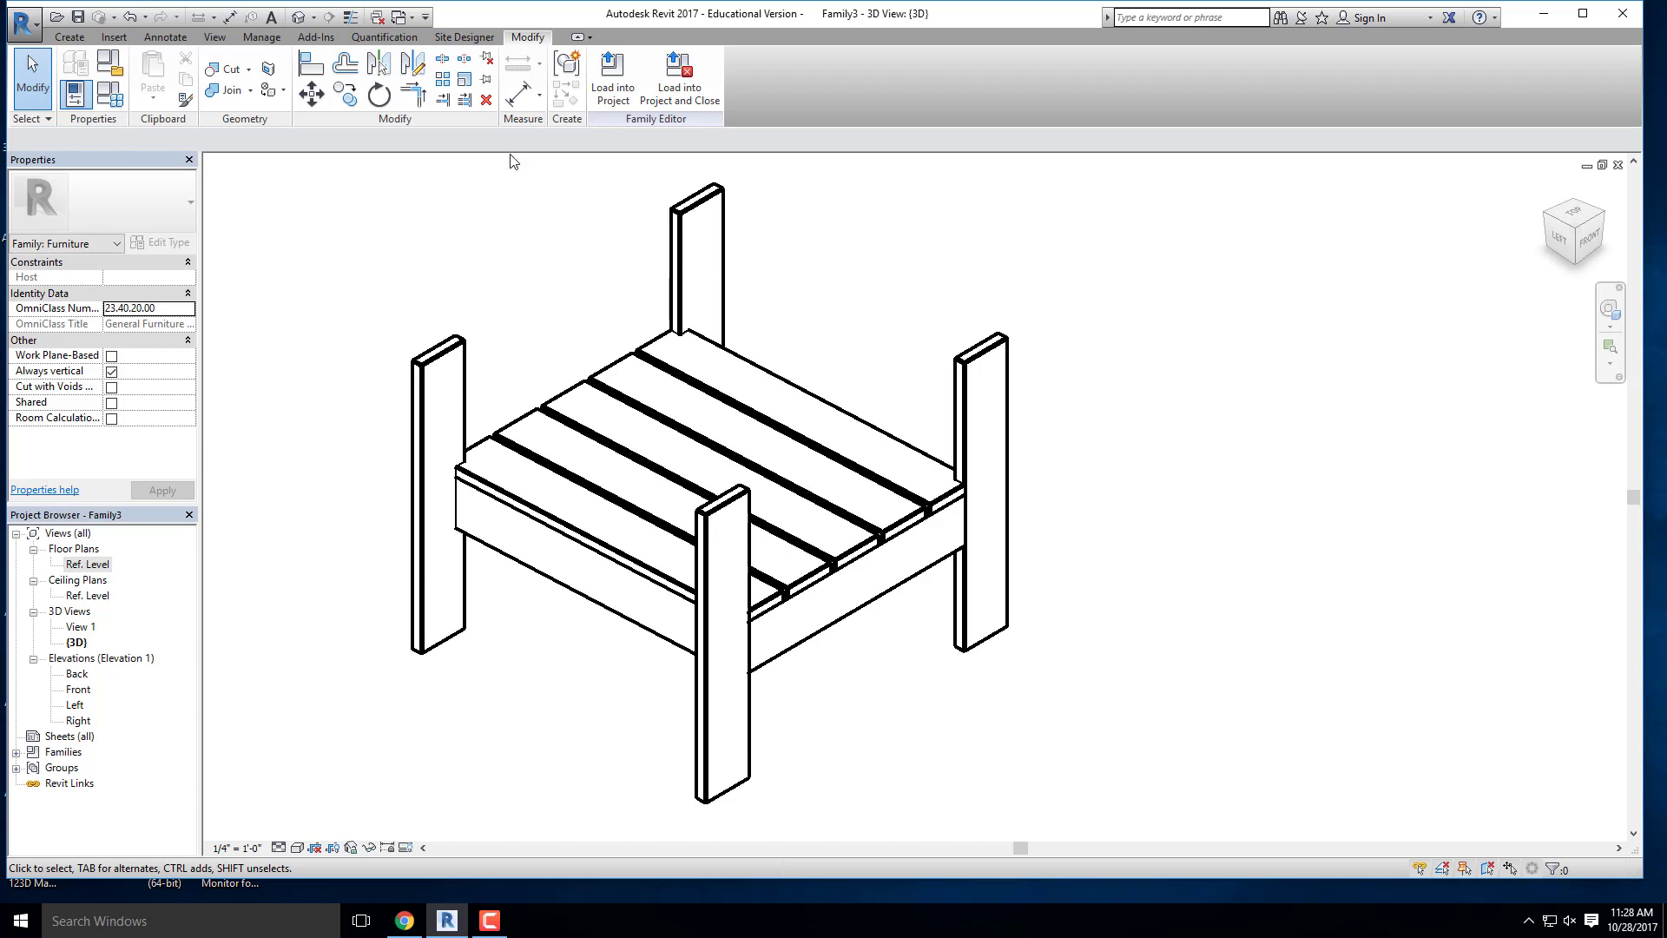
middle_click_drag(489, 185, 473, 272)
left_click(416, 438)
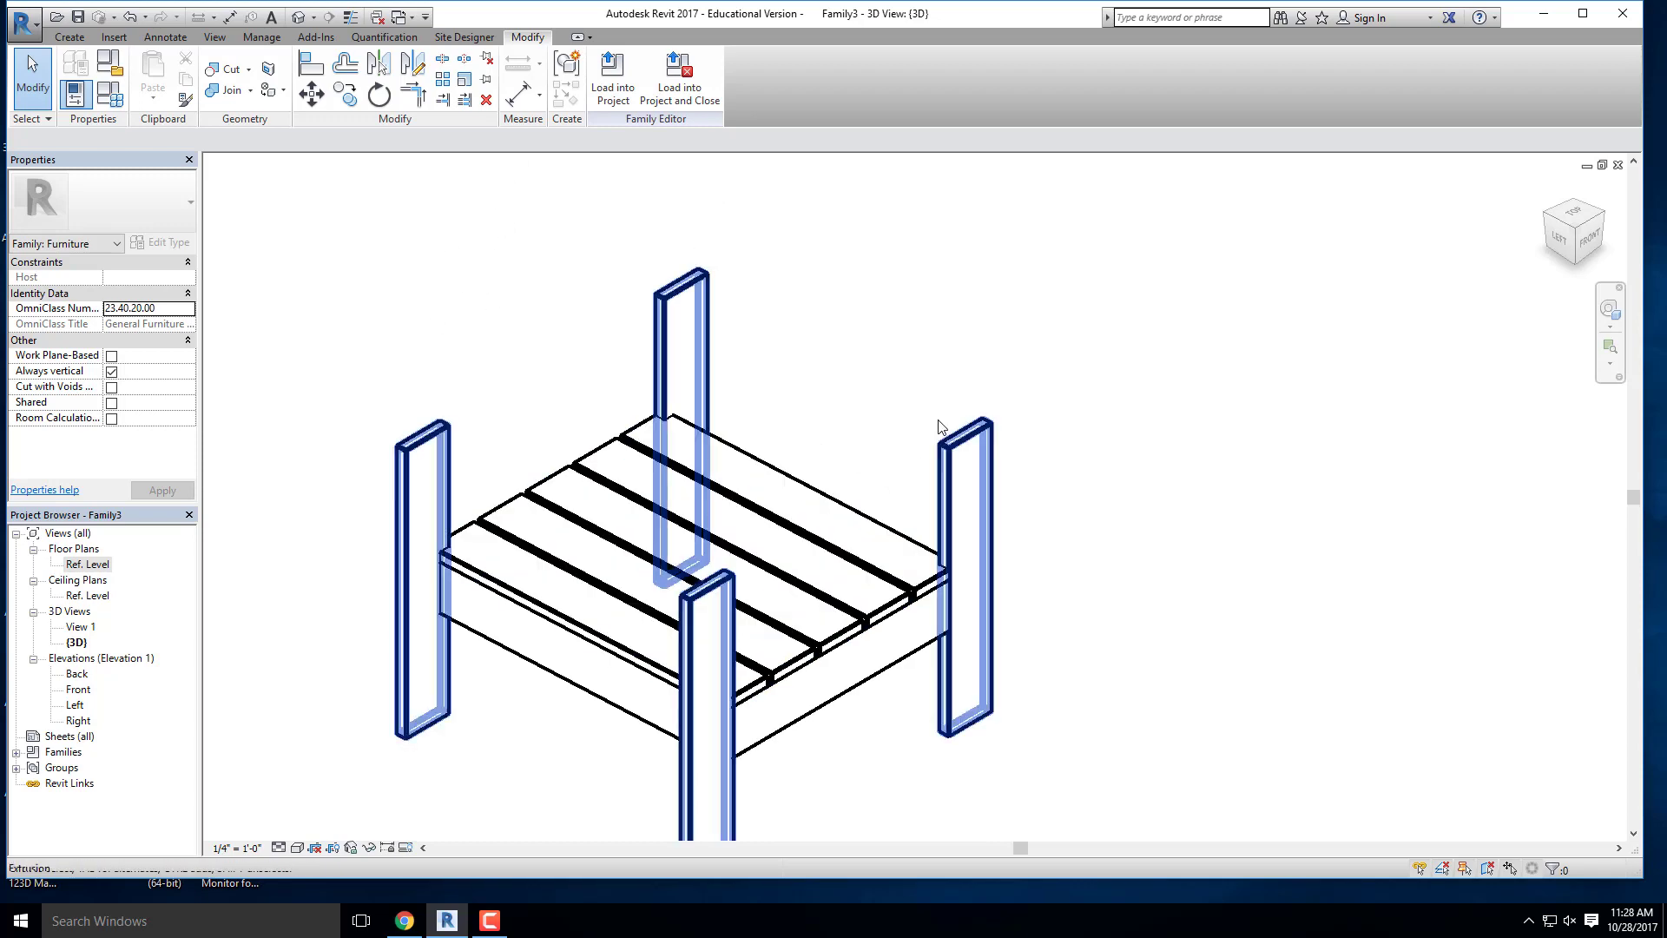
key("Escape")
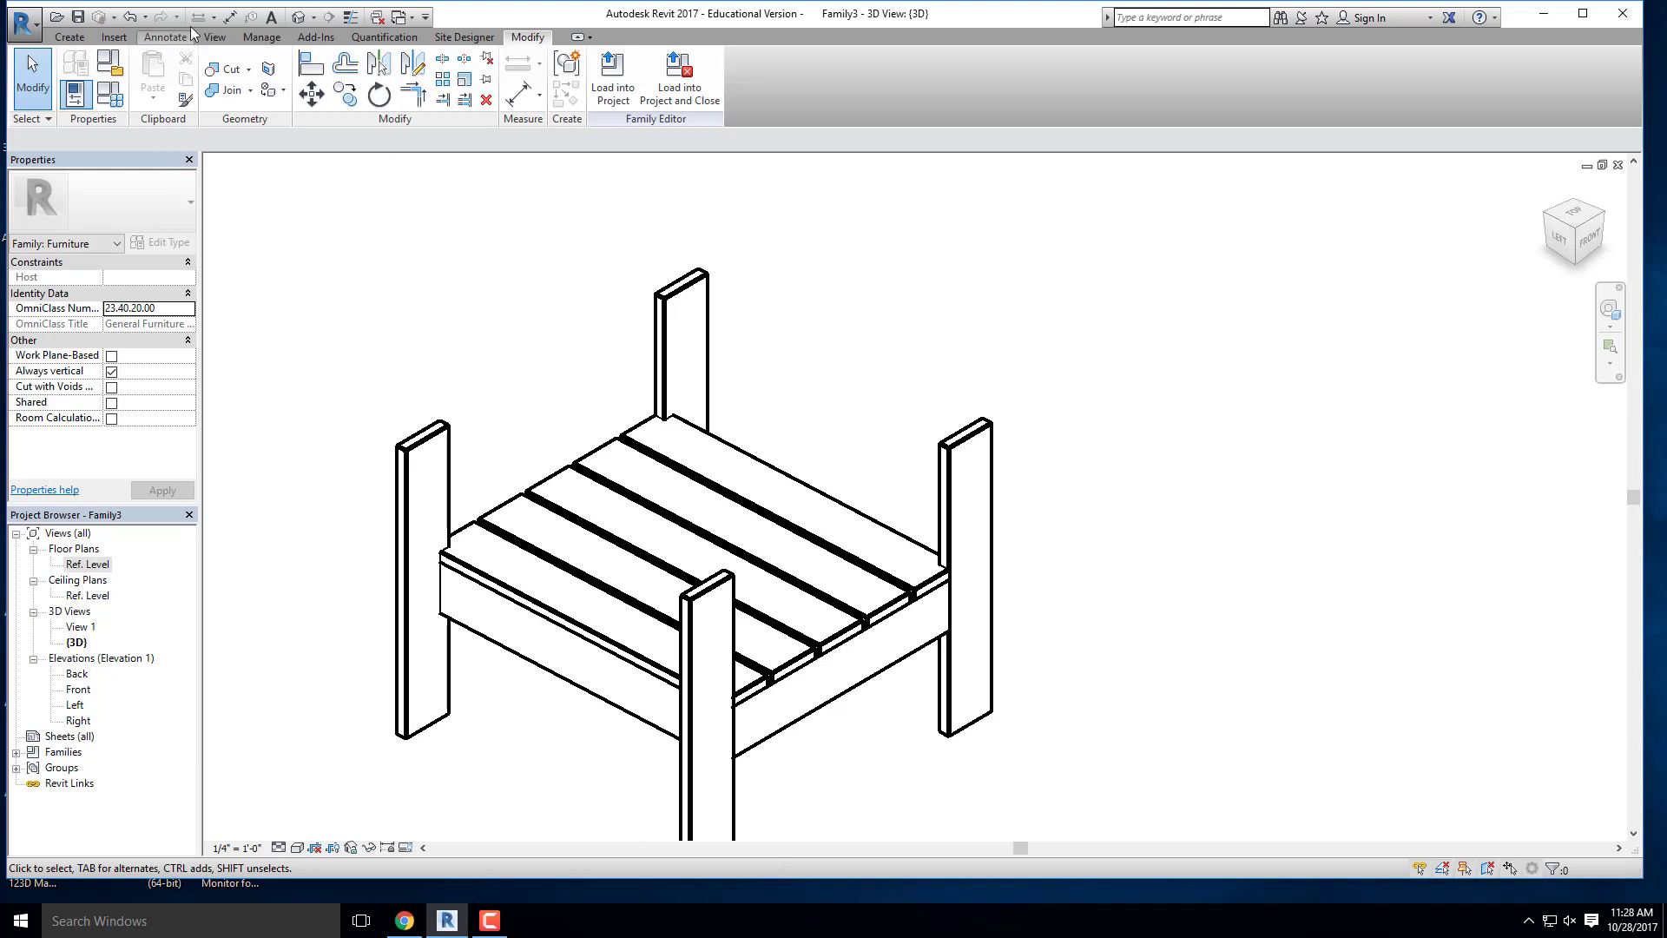
middle_click_drag(578, 438, 544, 410)
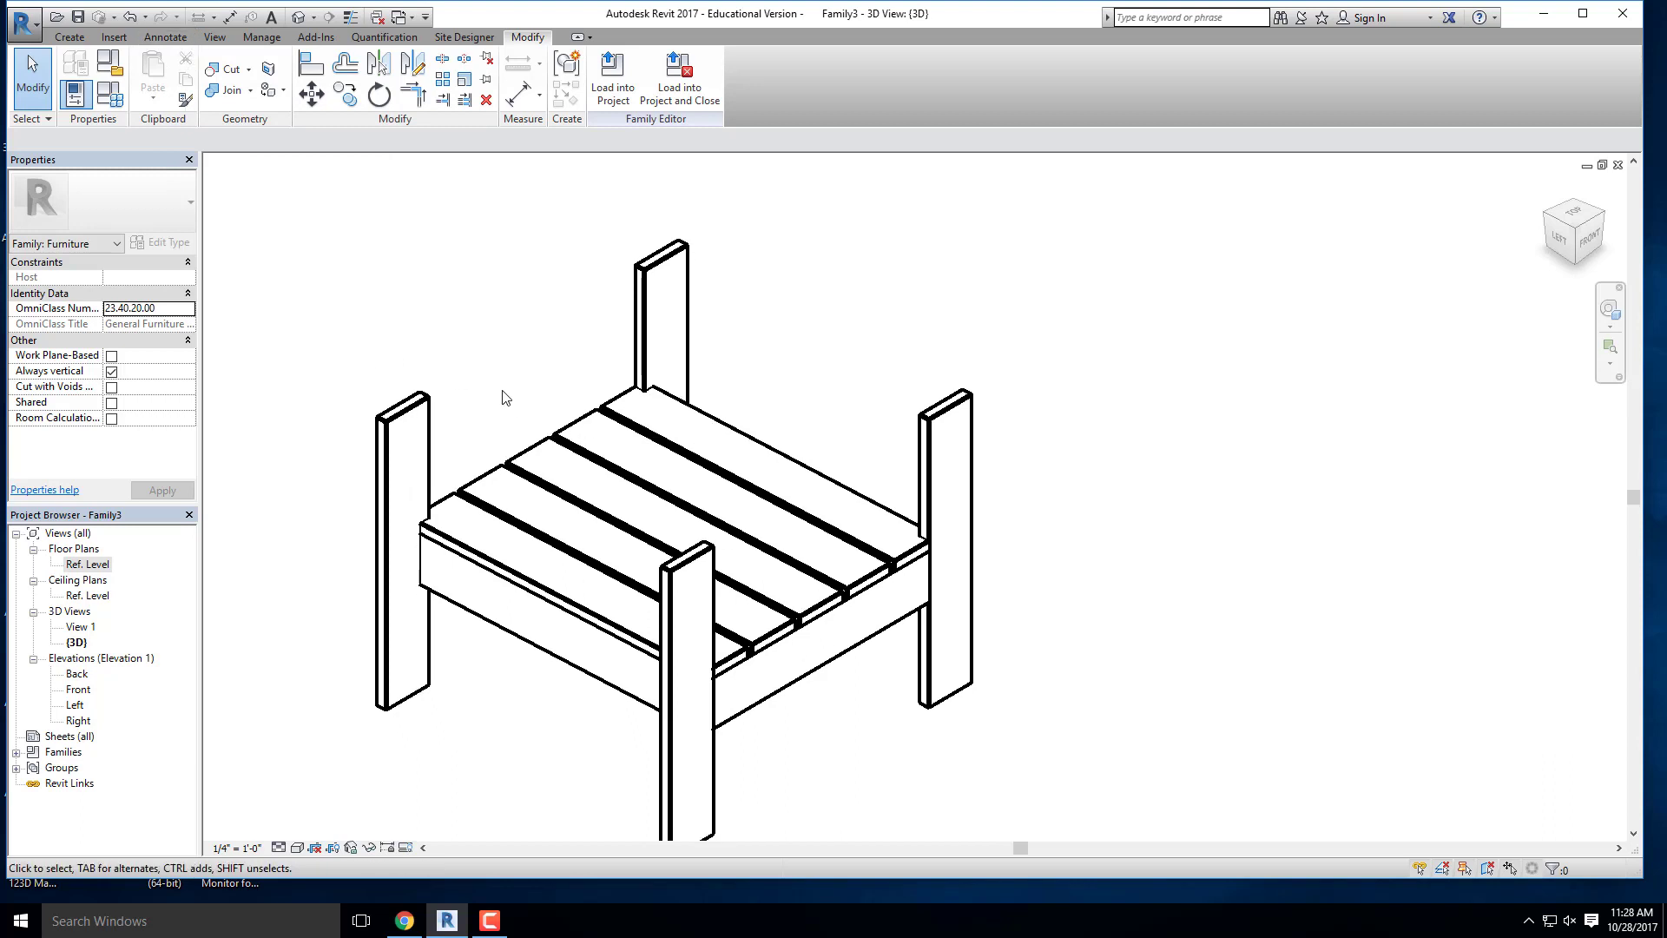
Step: Set the work plane by picking the top face of the chair legs
left_click(84, 39)
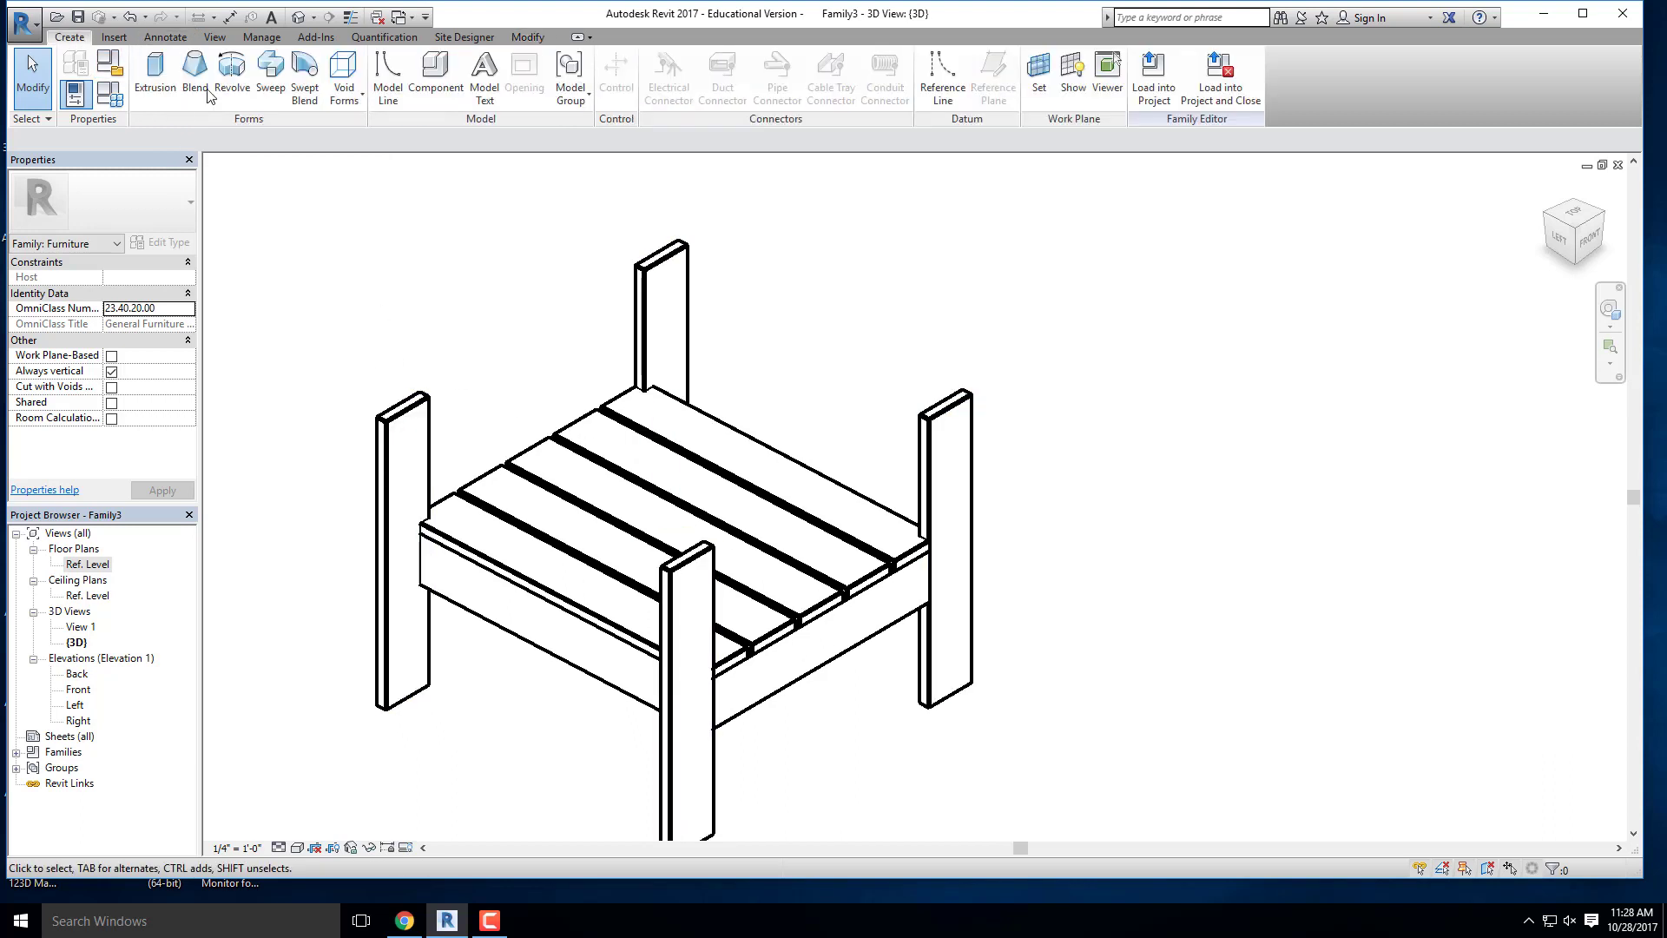
left_click(1038, 74)
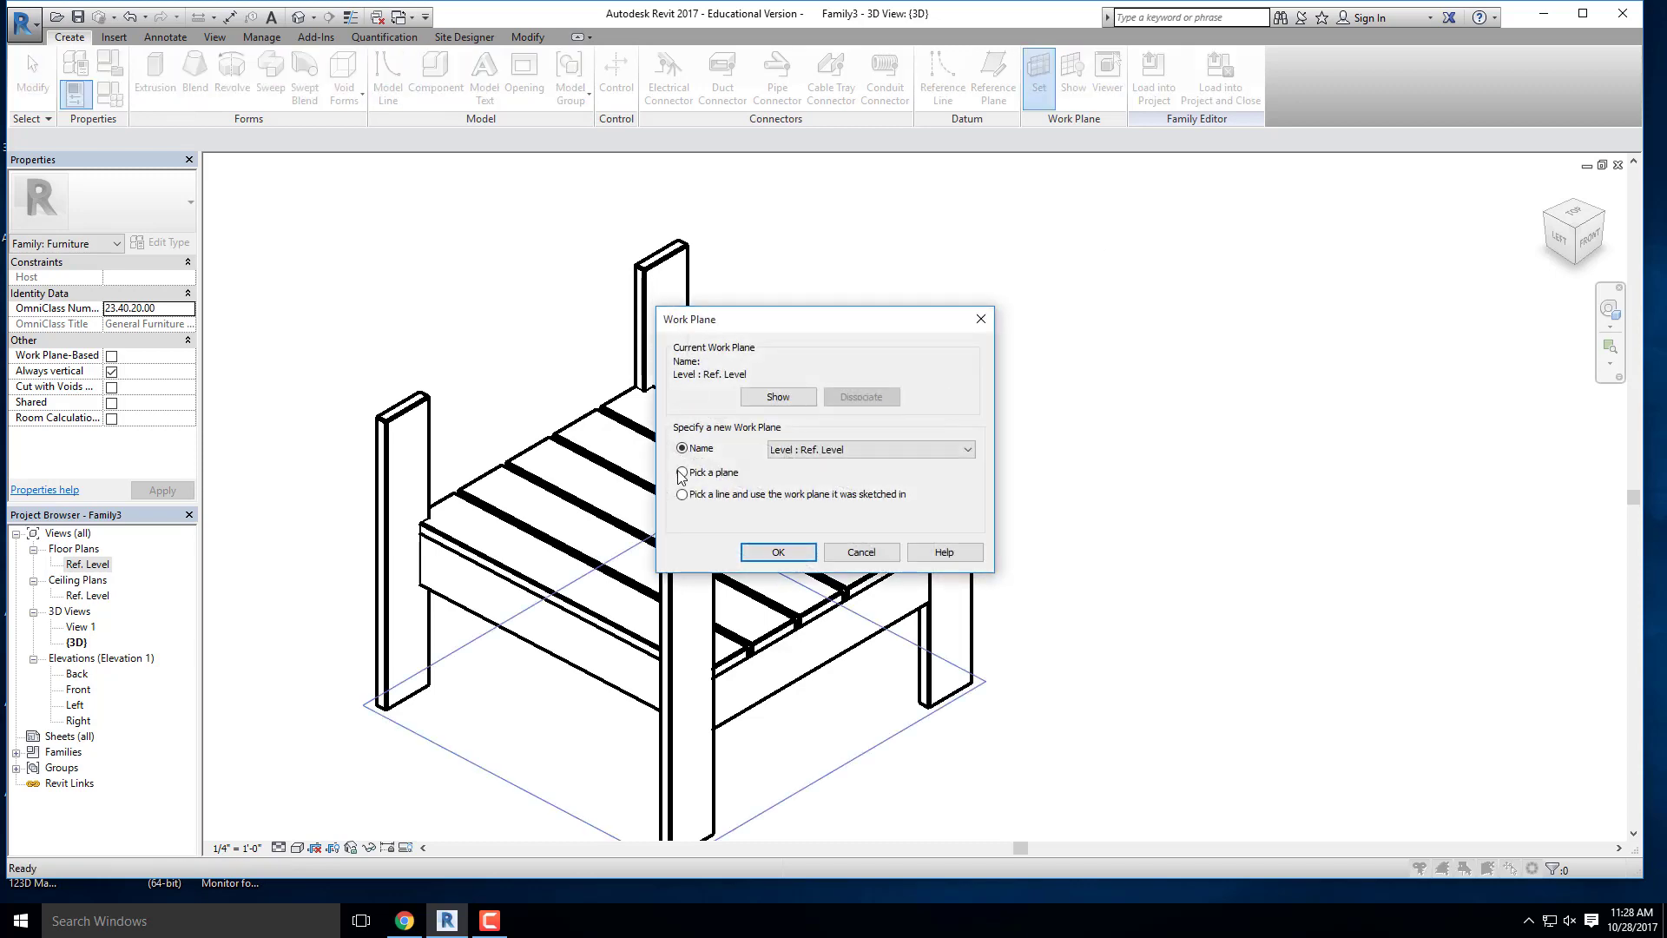
left_click(778, 552)
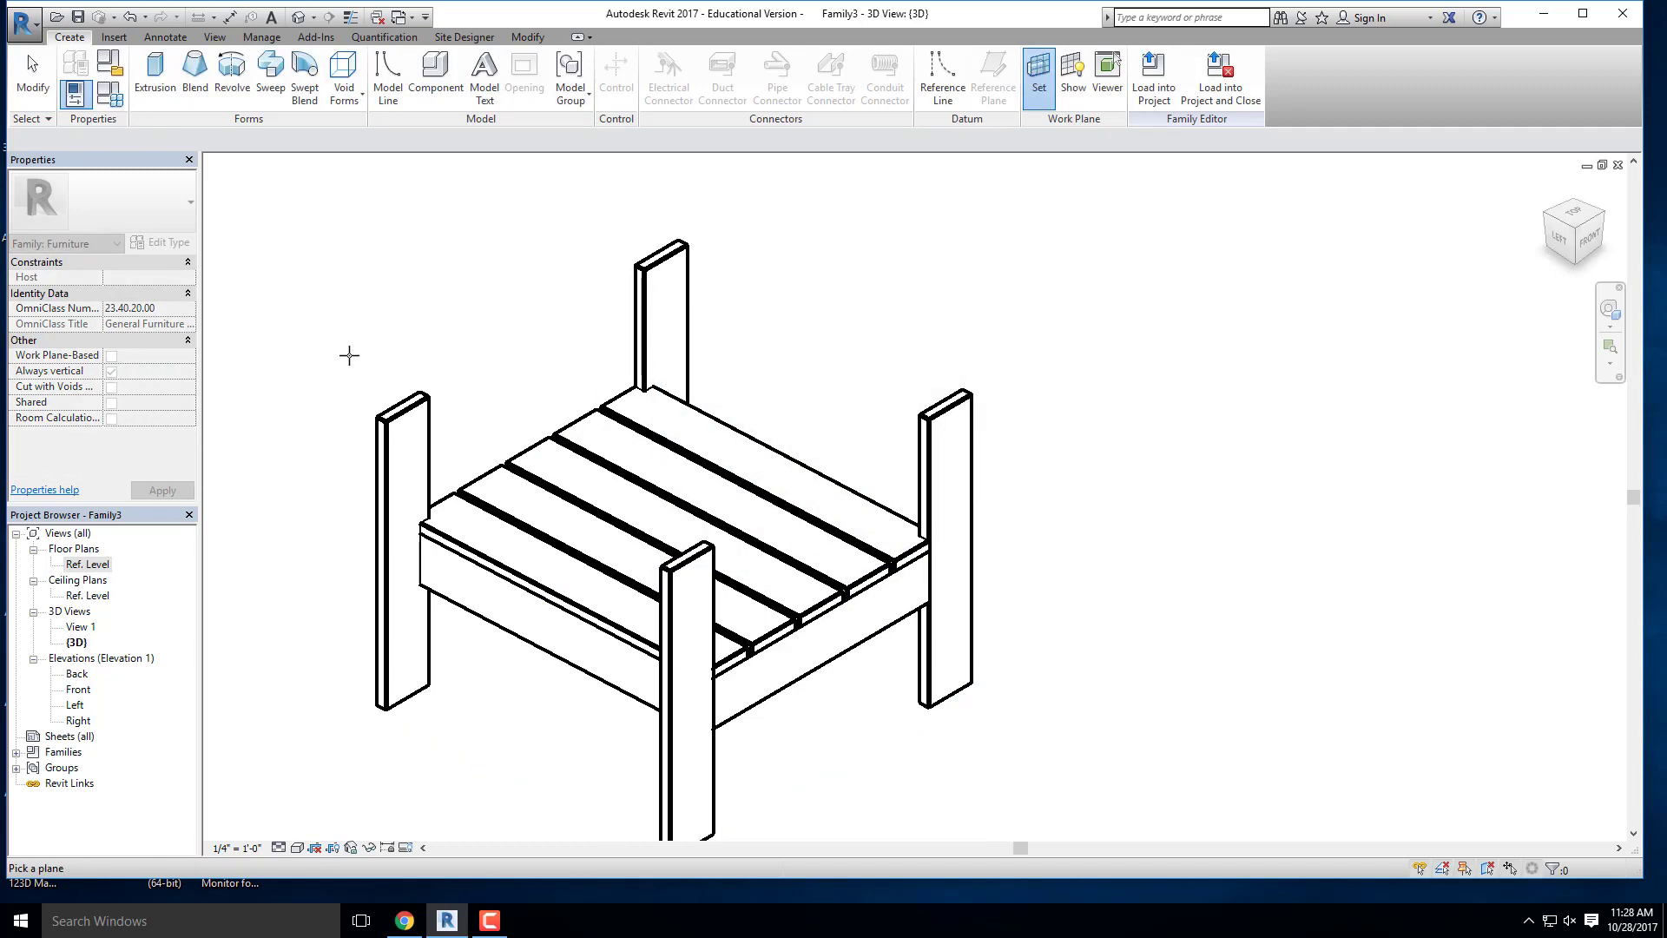
scroll(408, 402, "up", 2)
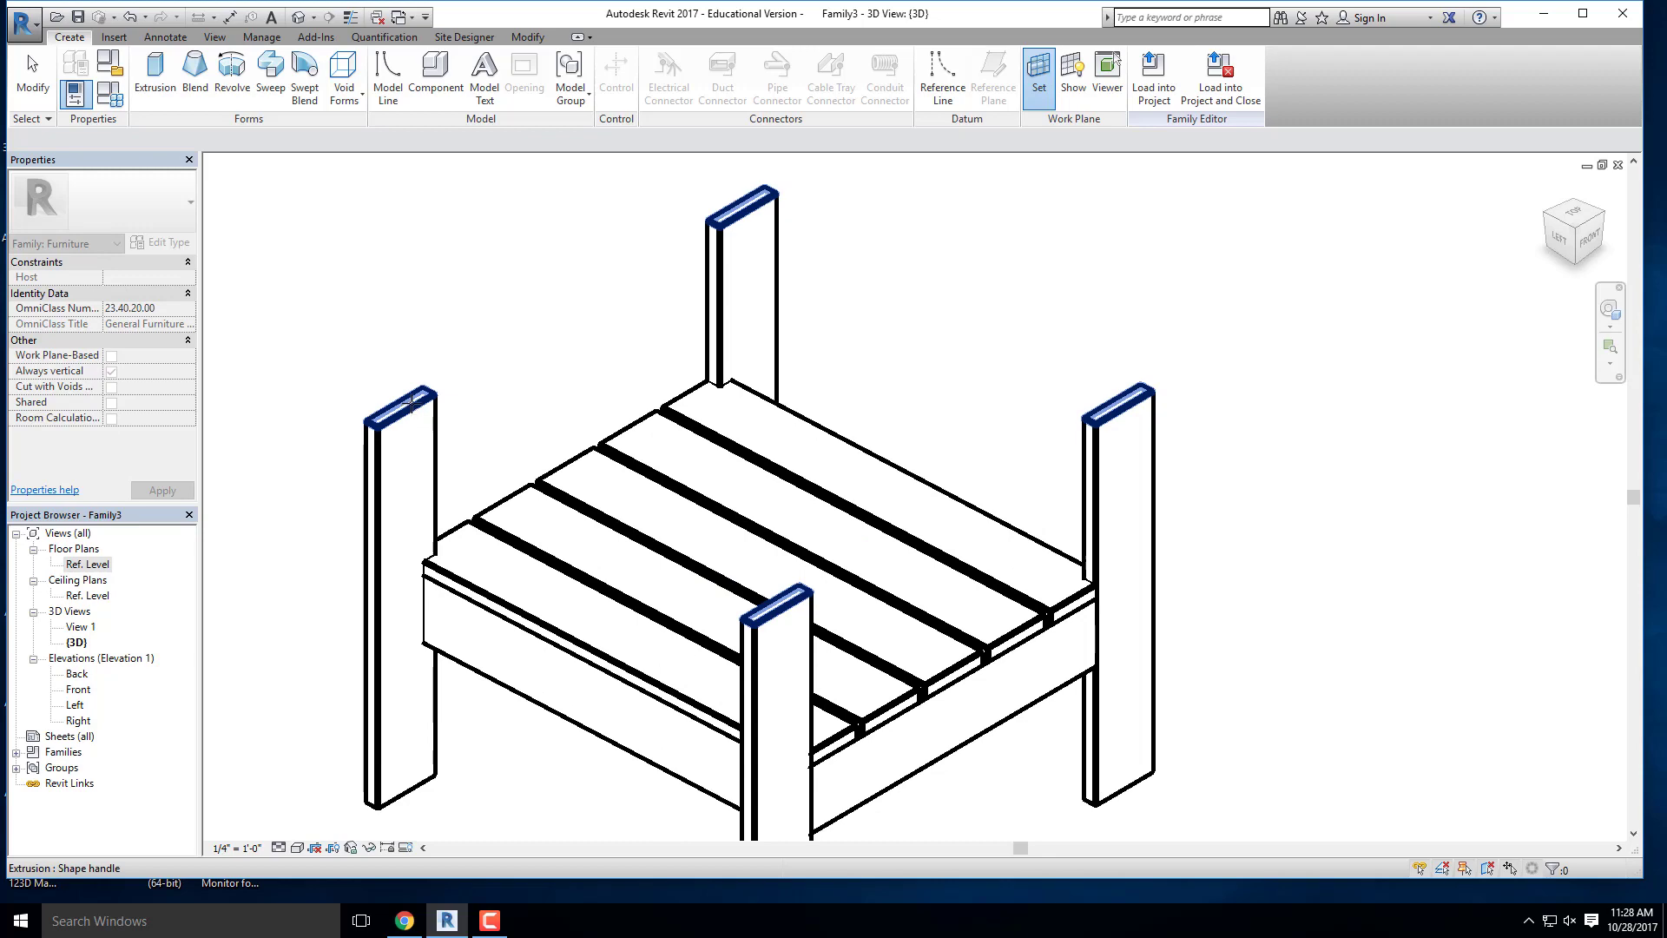
left_click(408, 402)
scroll(688, 371, "down", 3)
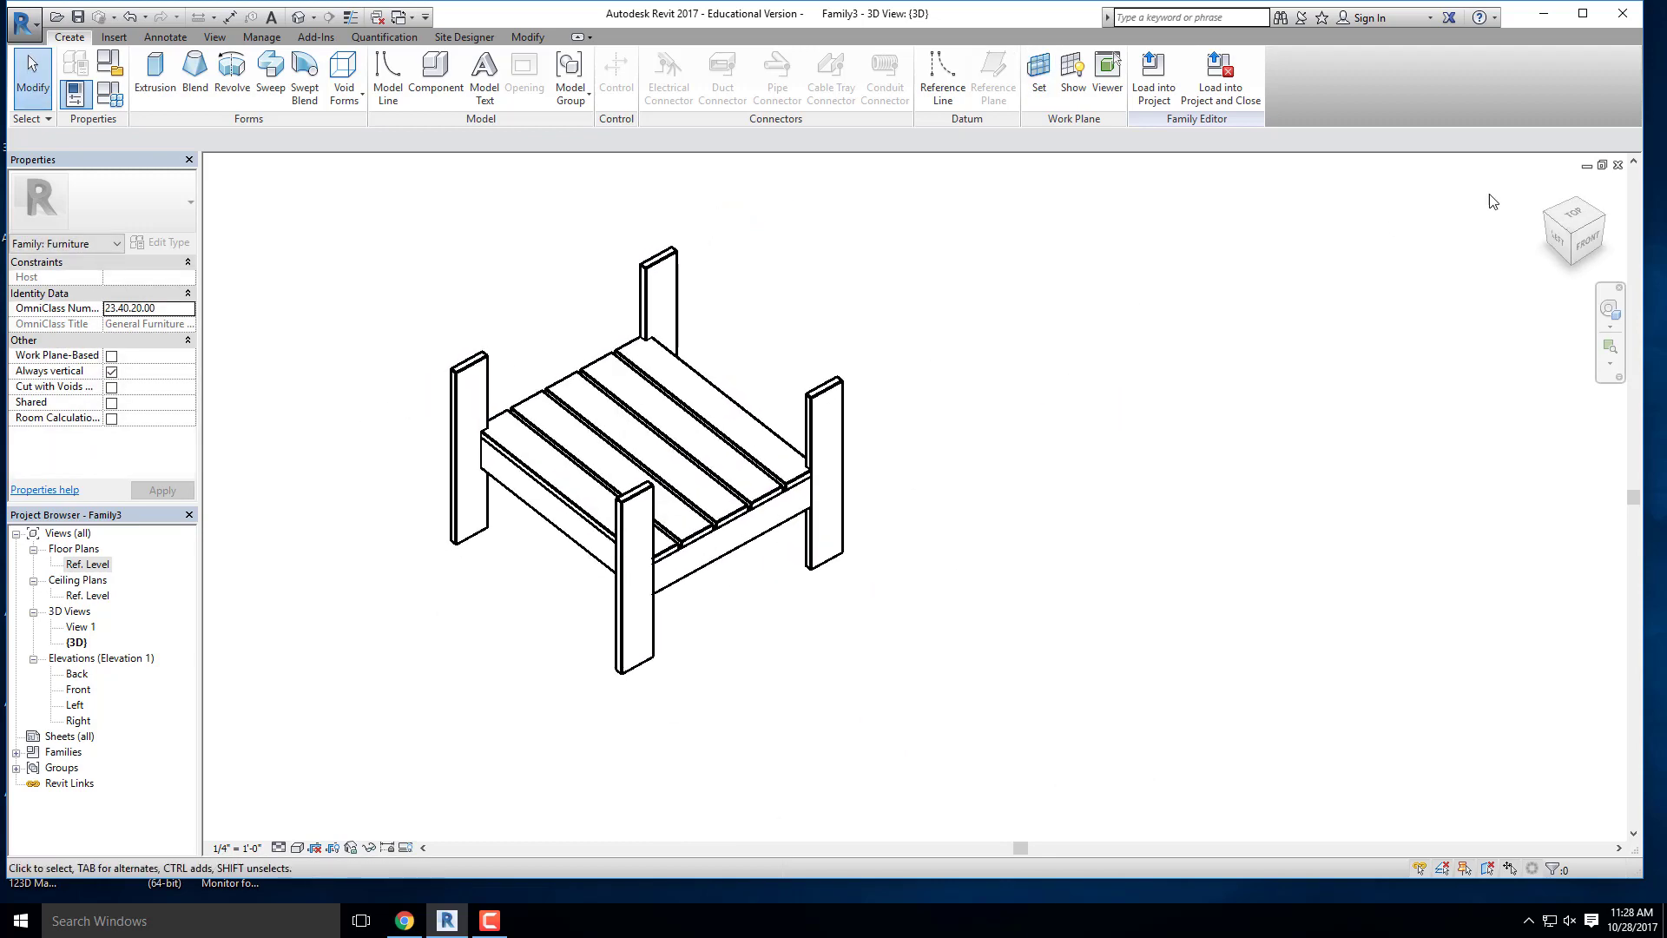
Step: In the top view, start an extrusion and sketch two armrest rectangles, each spanning the front and rear leg on one side
left_click(1575, 217)
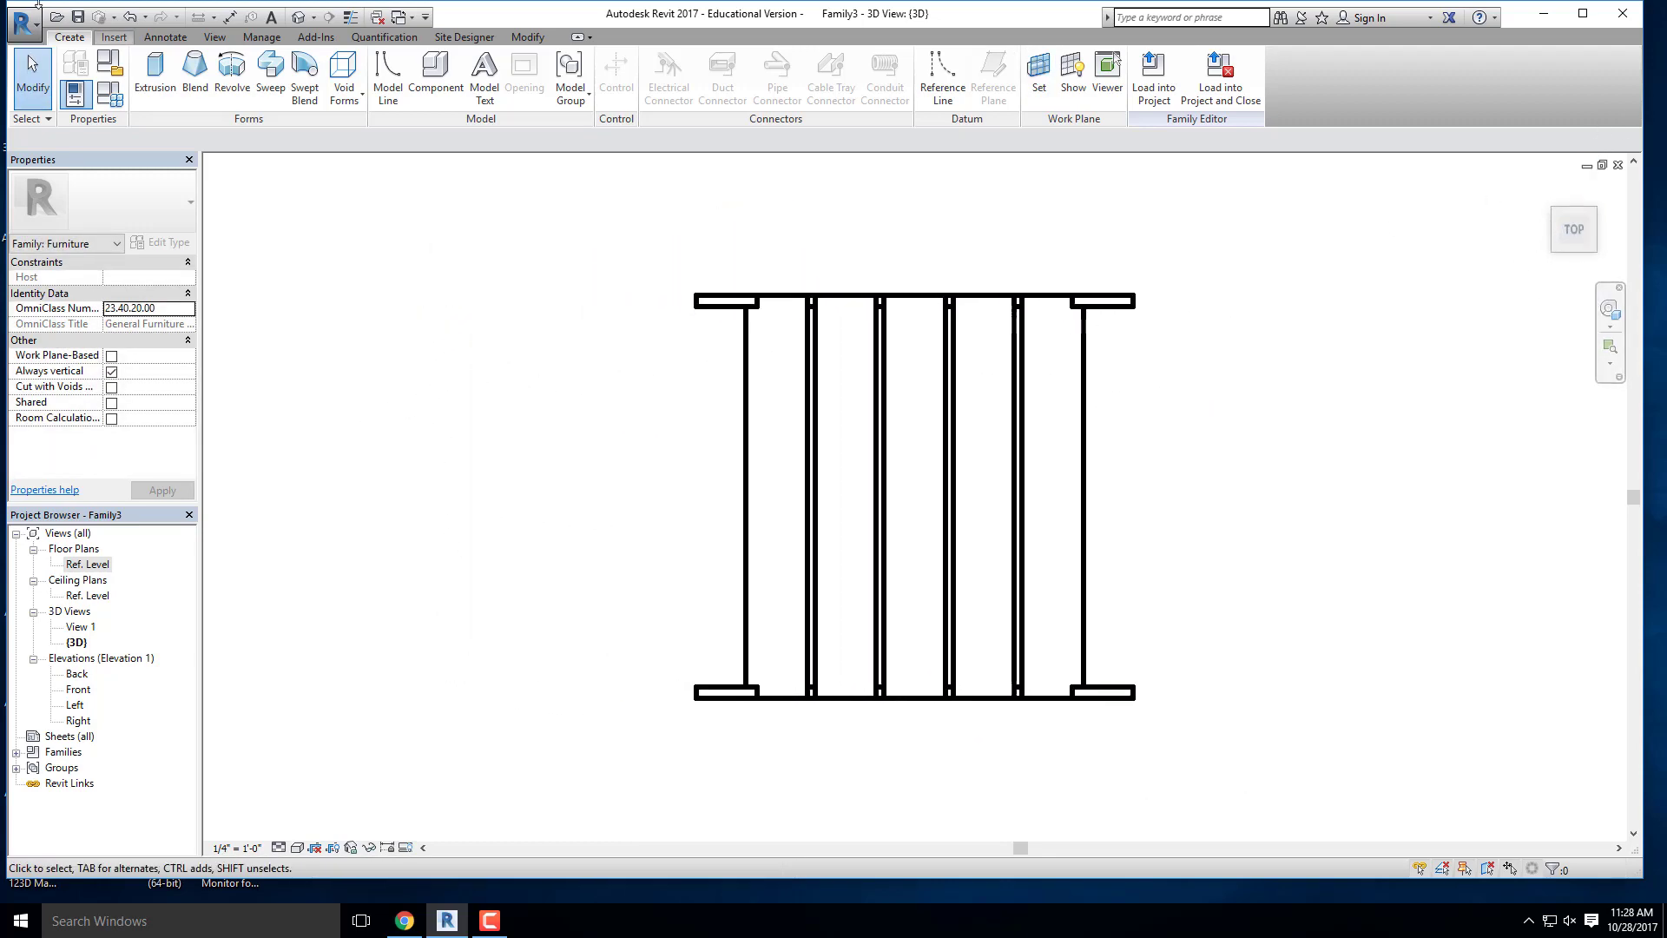
left_click(156, 78)
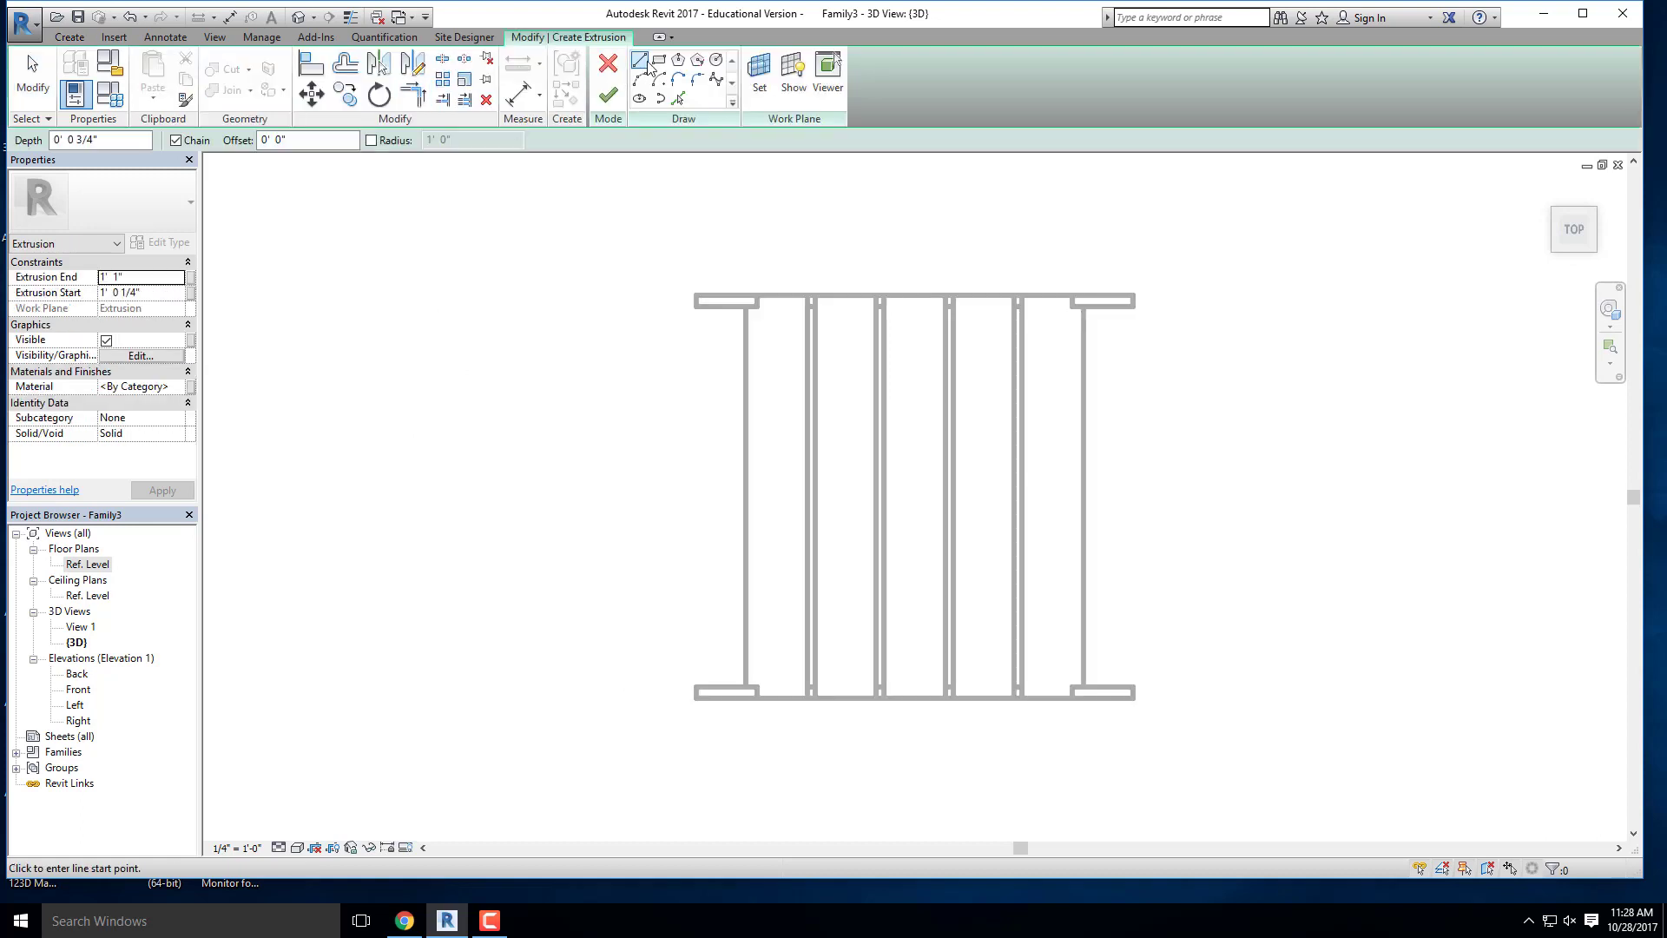
left_click(696, 296)
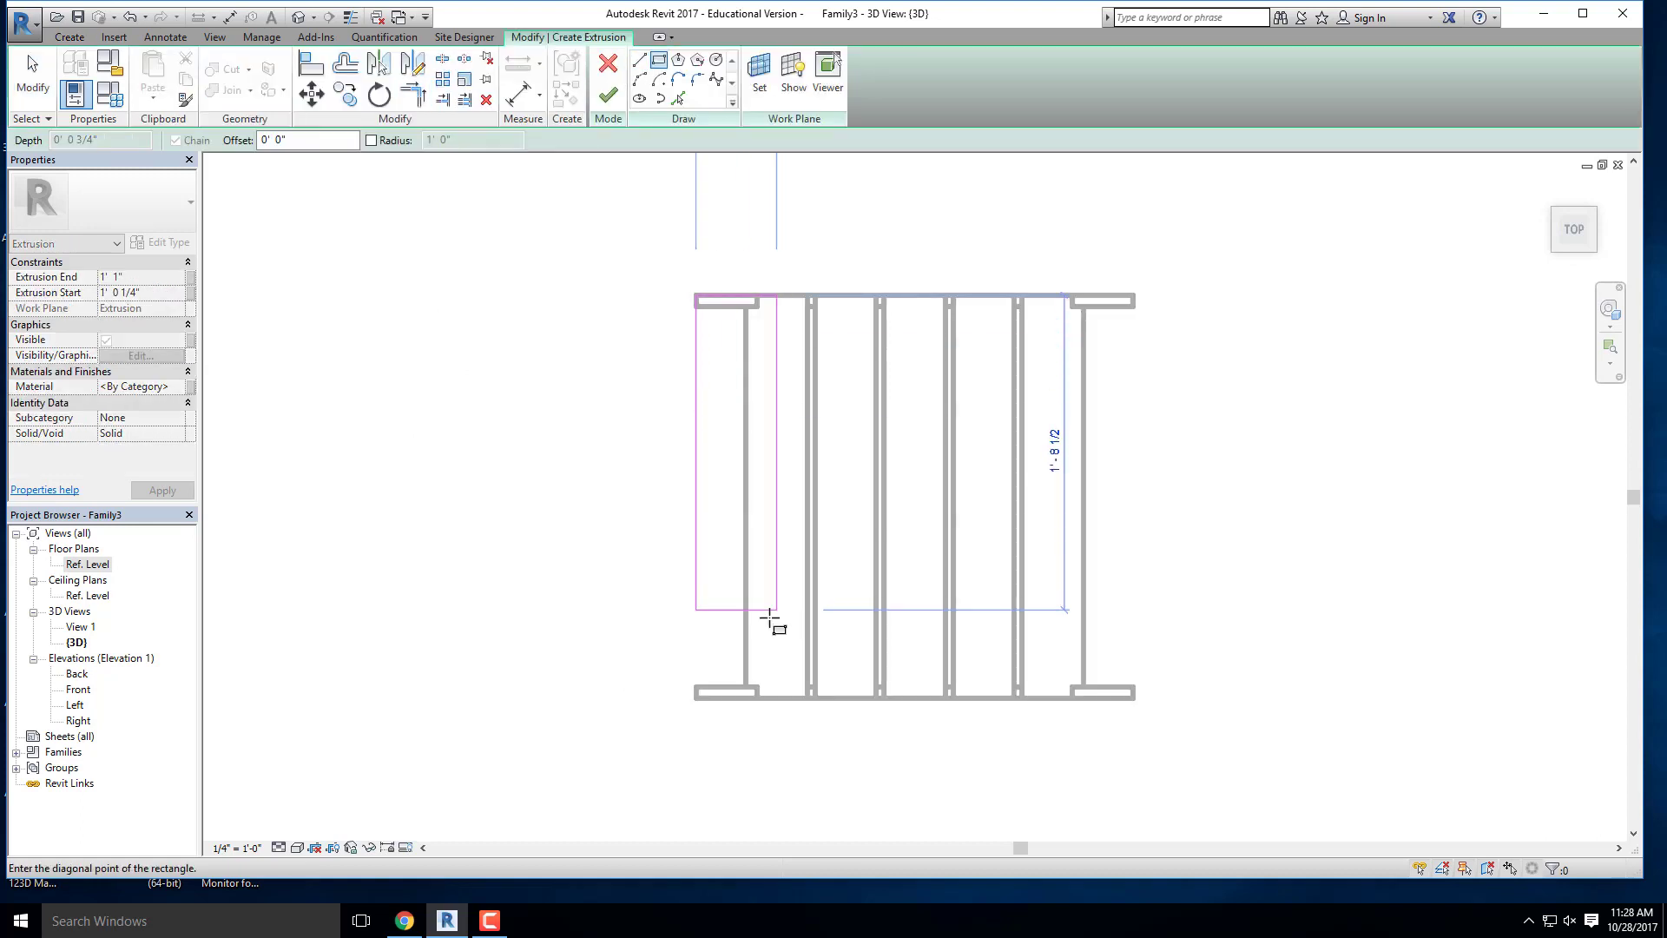
left_click(757, 697)
left_click(1073, 697)
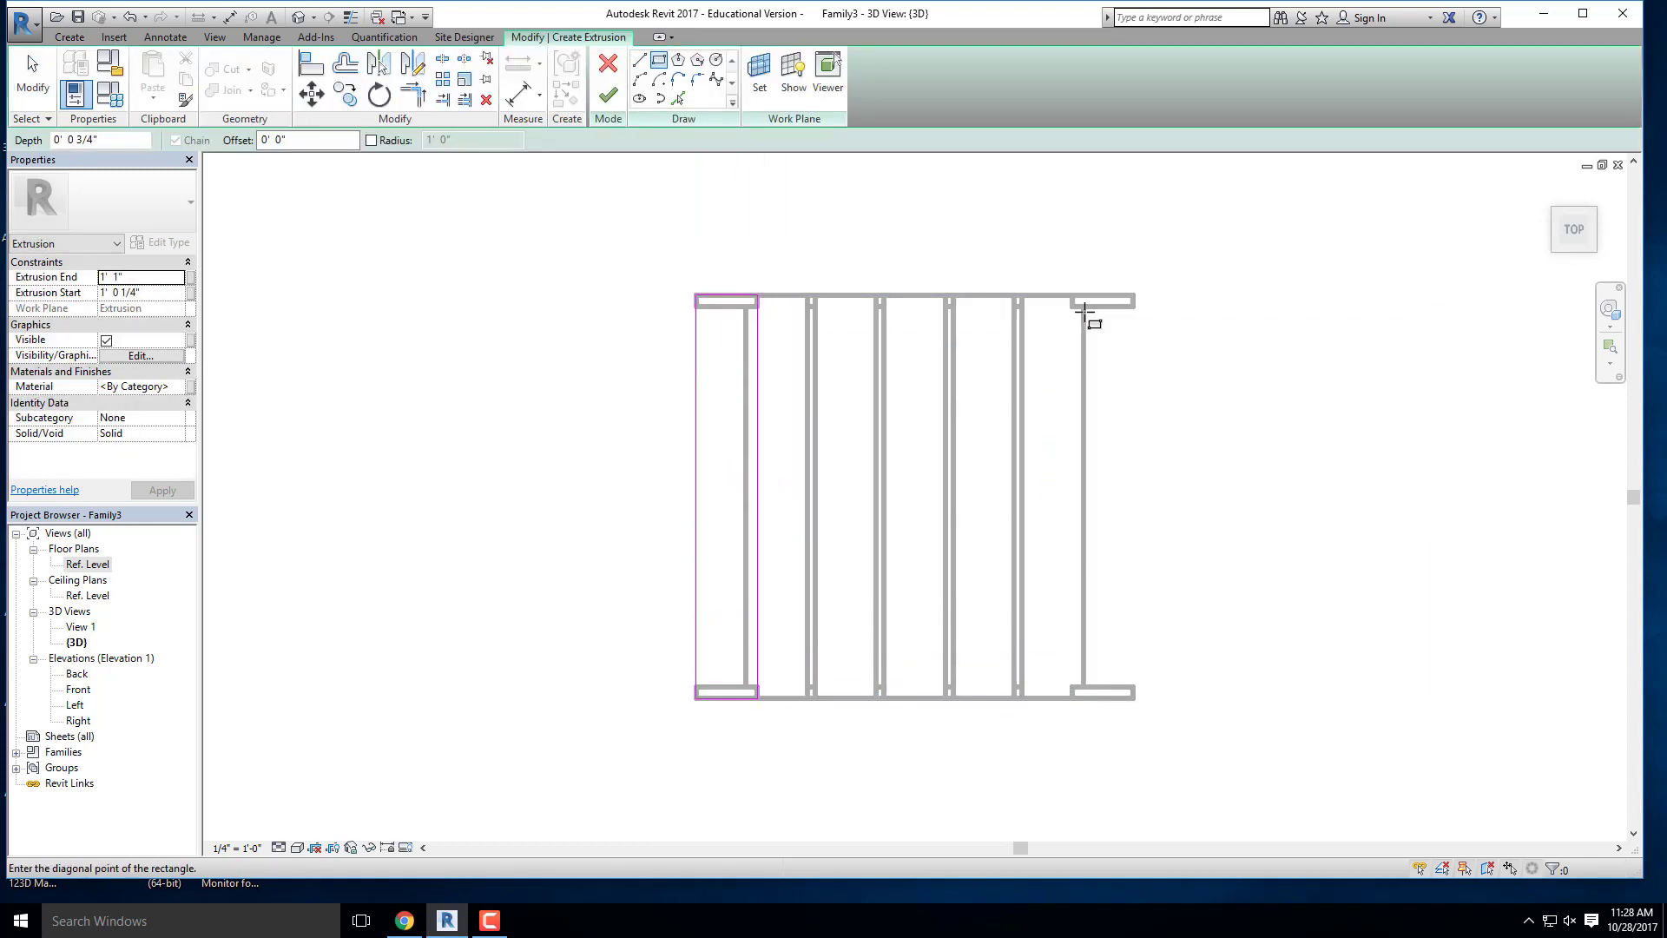
left_click(1134, 297)
key("Escape")
key("Escape")
Step: Copy the rear end lines of both armrest rectangles 0.75" outward beyond the legs
scroll(685, 297, "up", 3)
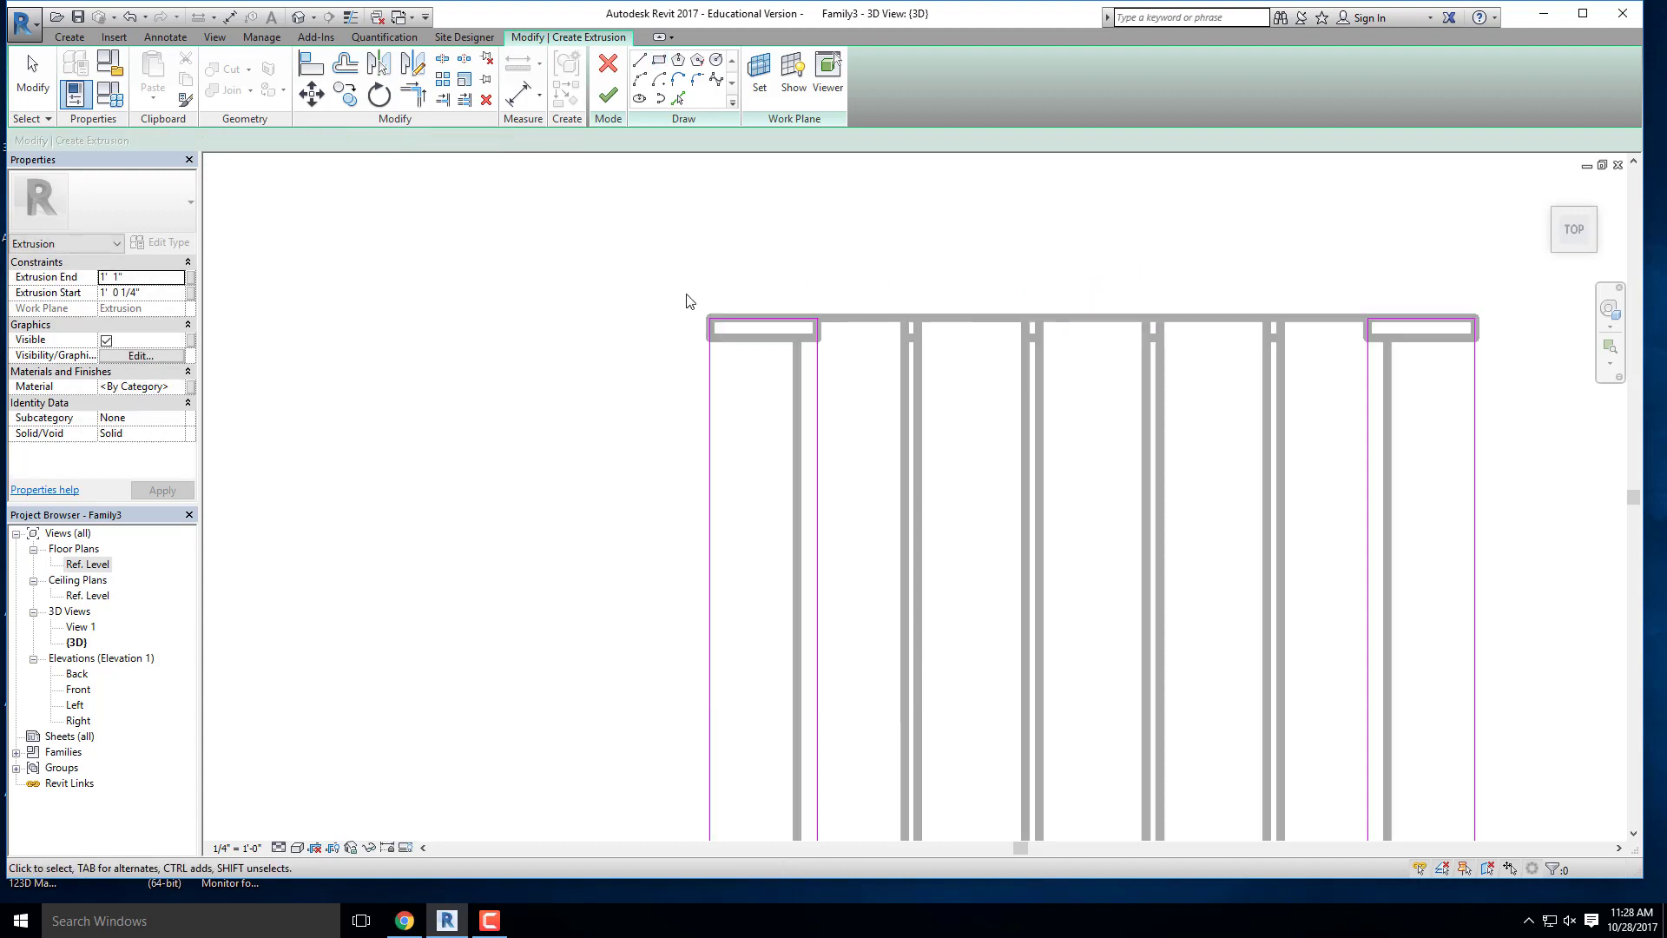
left_click(792, 318)
middle_click_drag(1295, 322, 848, 316)
left_click(995, 313, "ctrl")
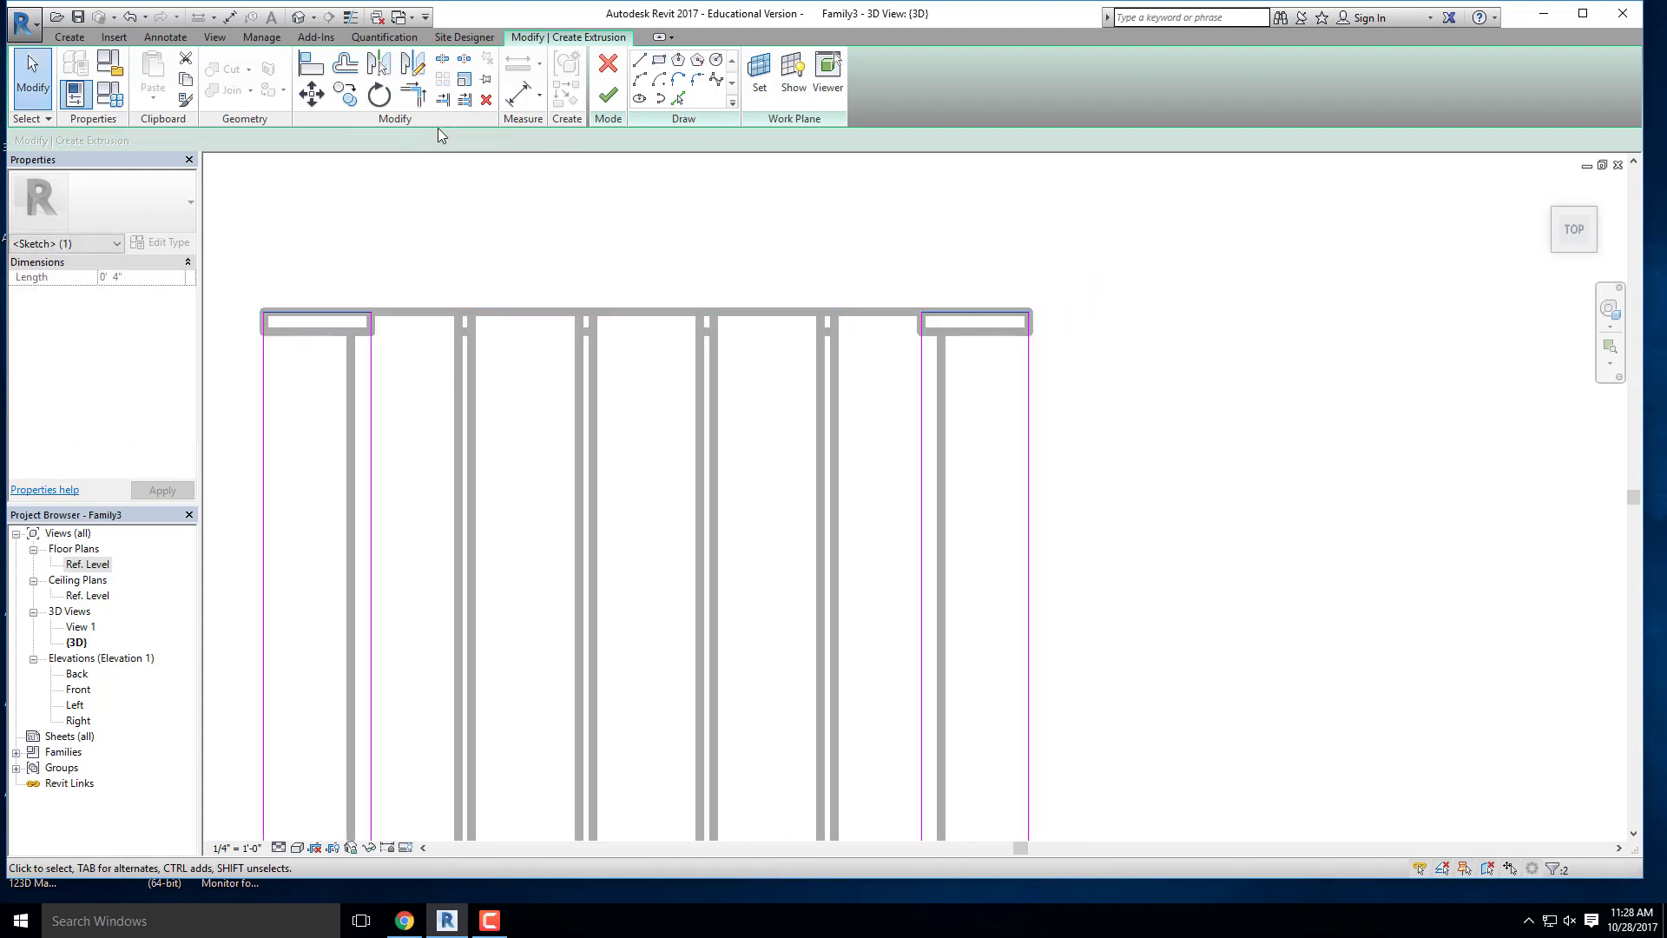
left_click(346, 94)
left_click(318, 306)
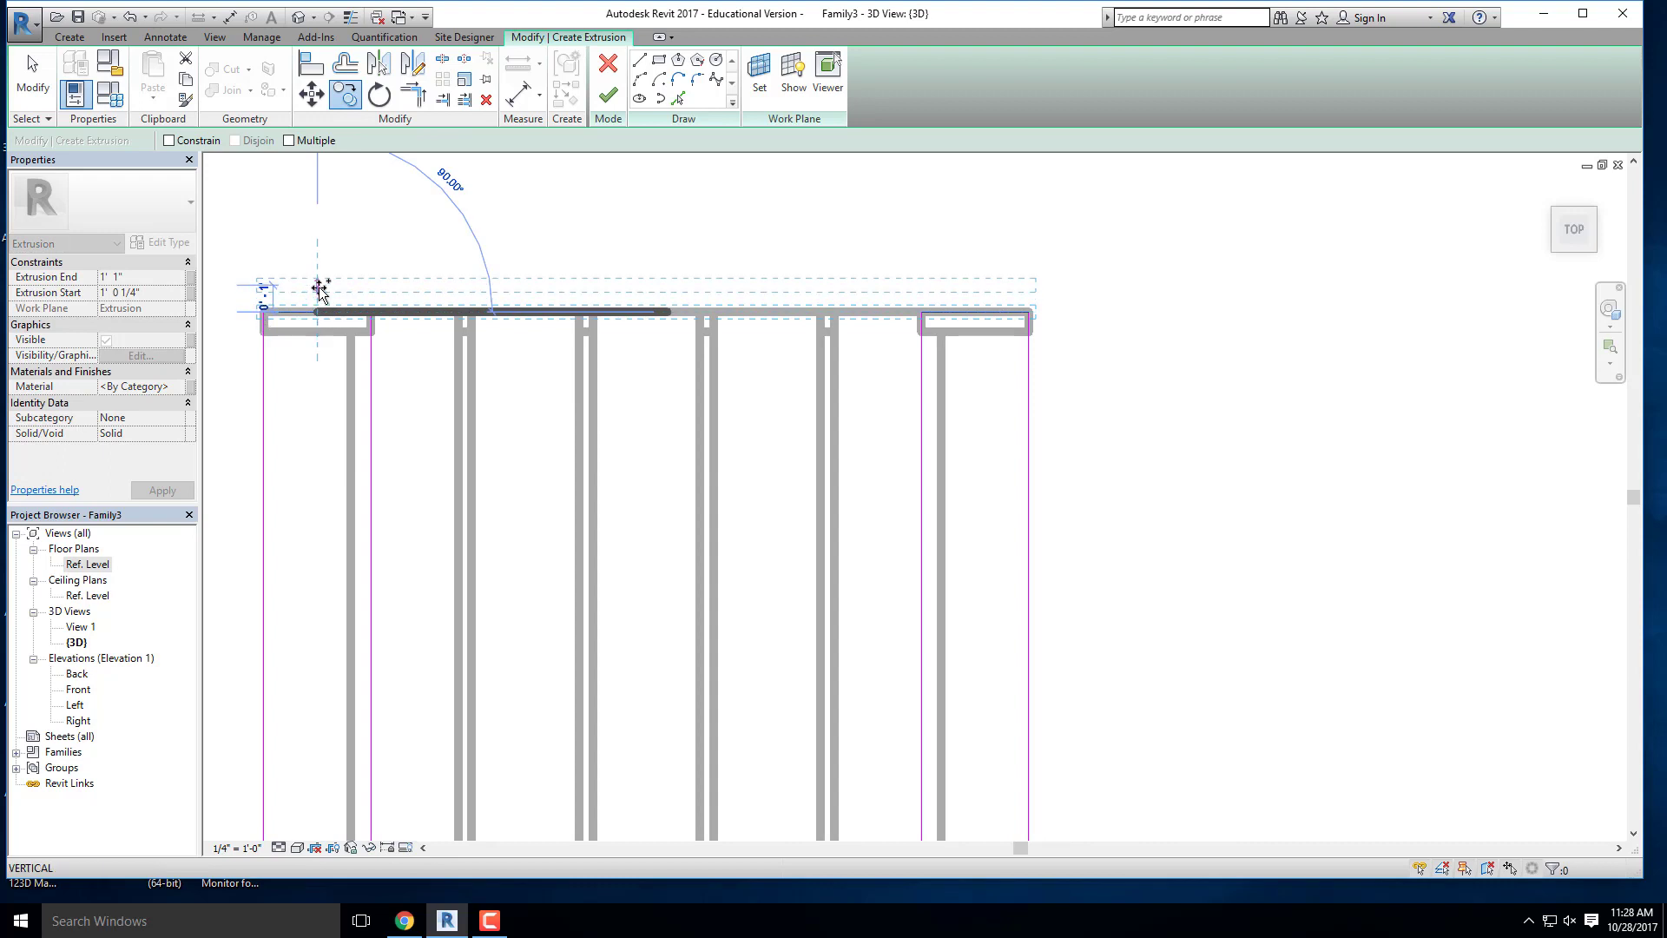
type(".")
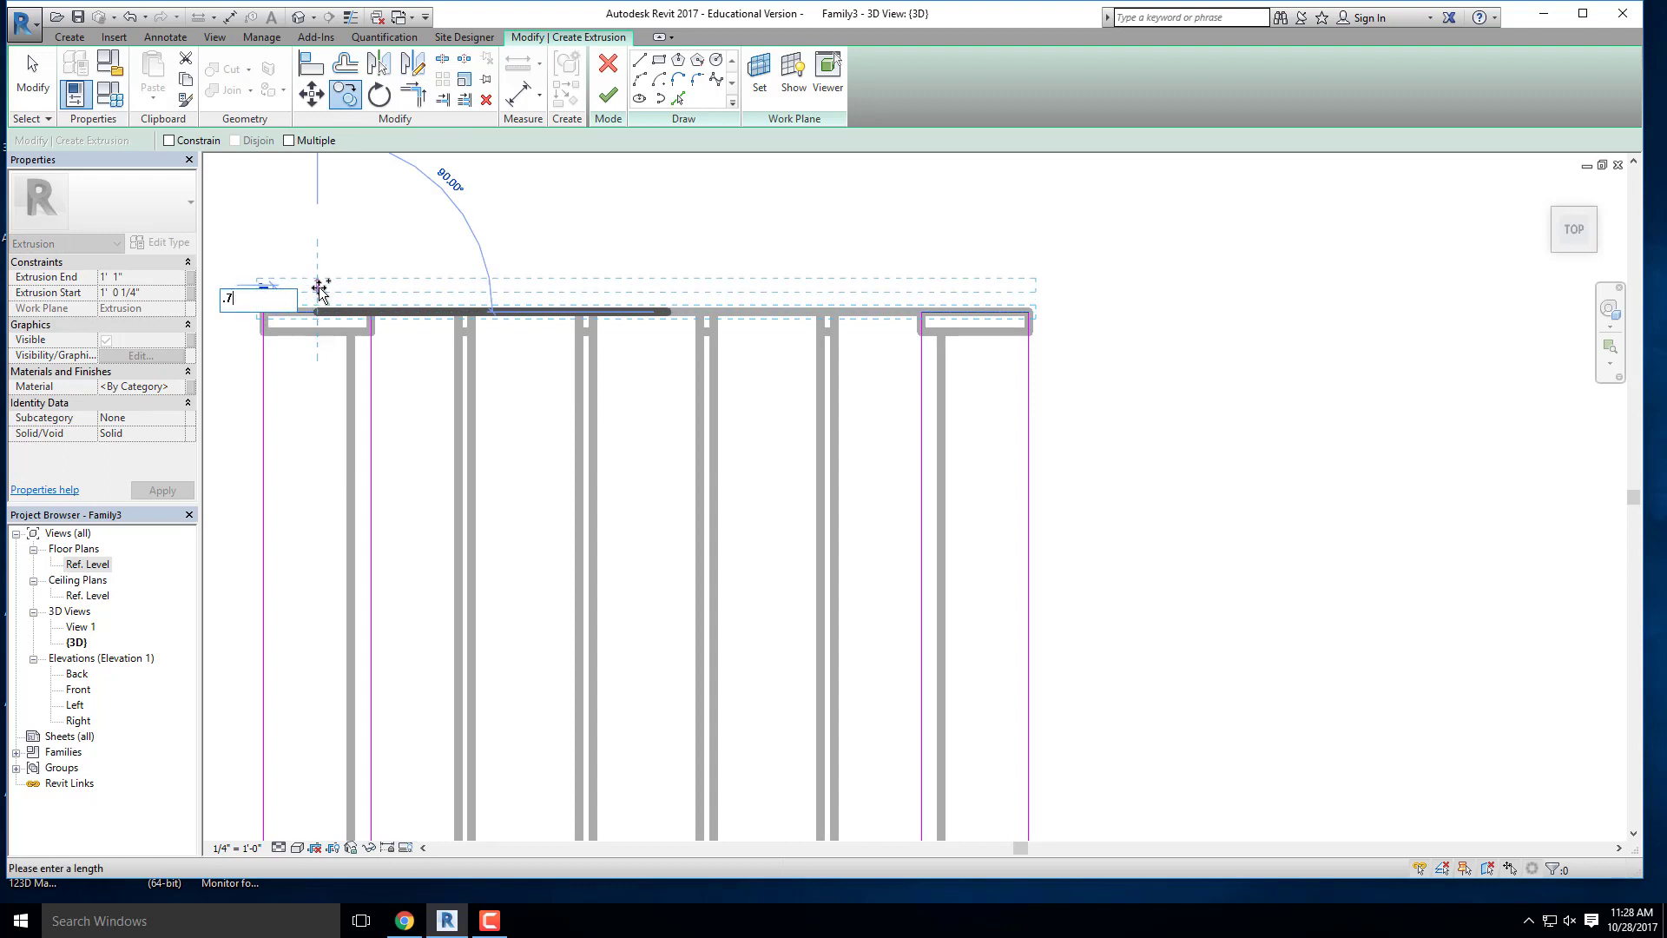
type("75")
key("Return")
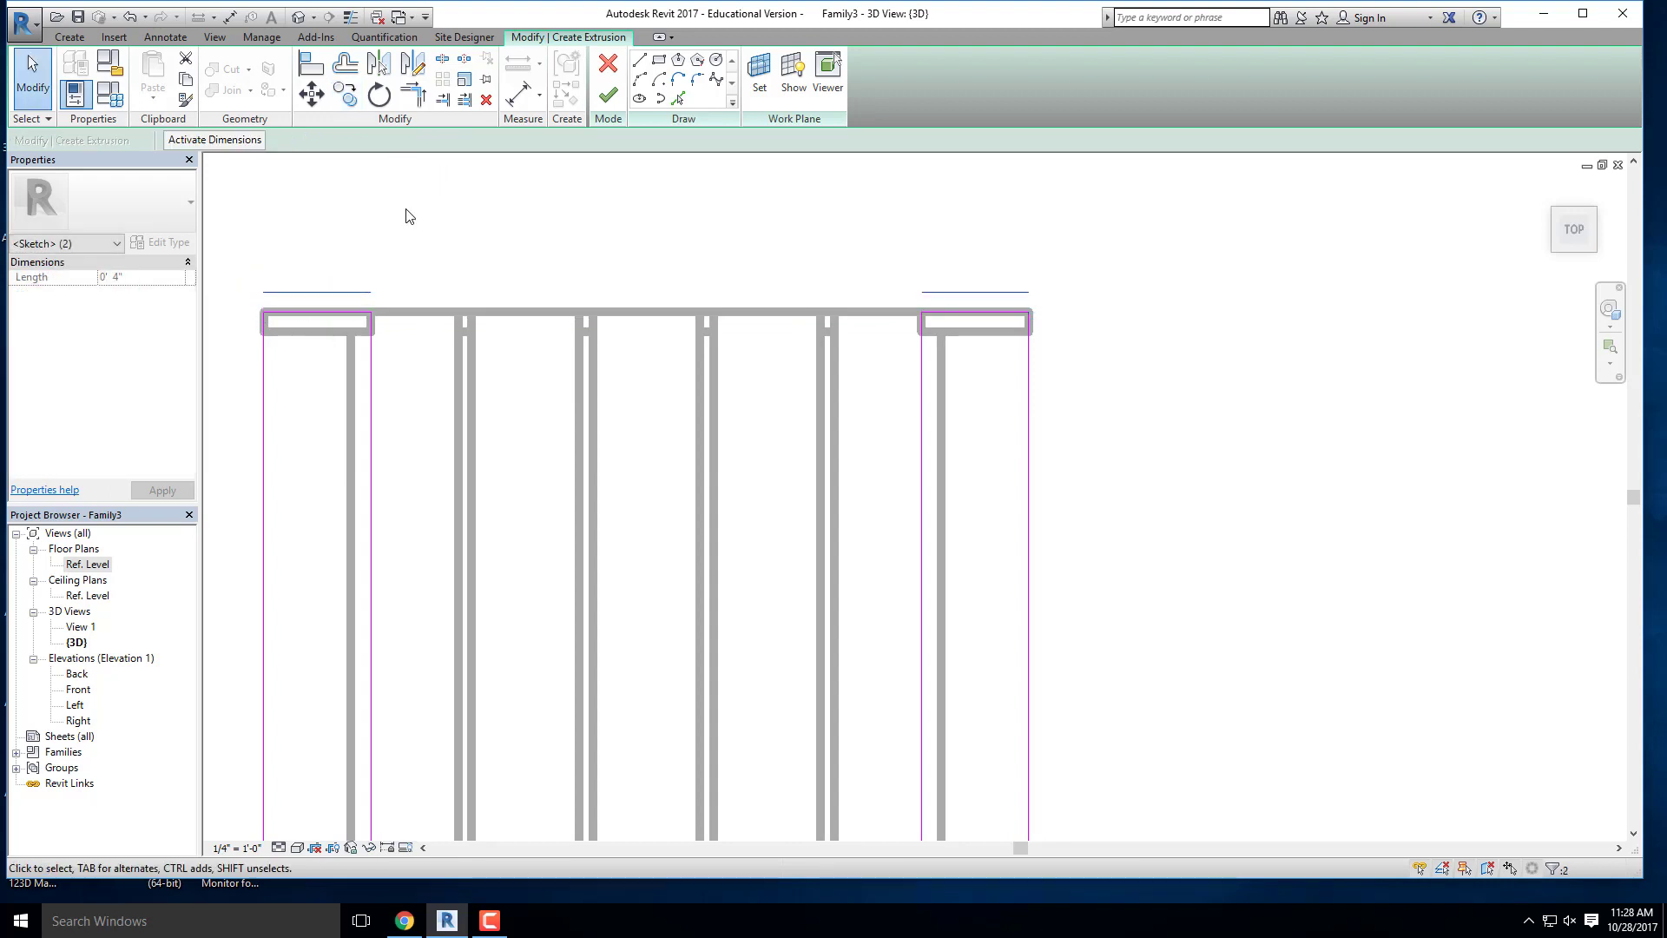
Step: Delete the original rear end lines of both armrest rectangles
left_click(307, 316)
key("Delete")
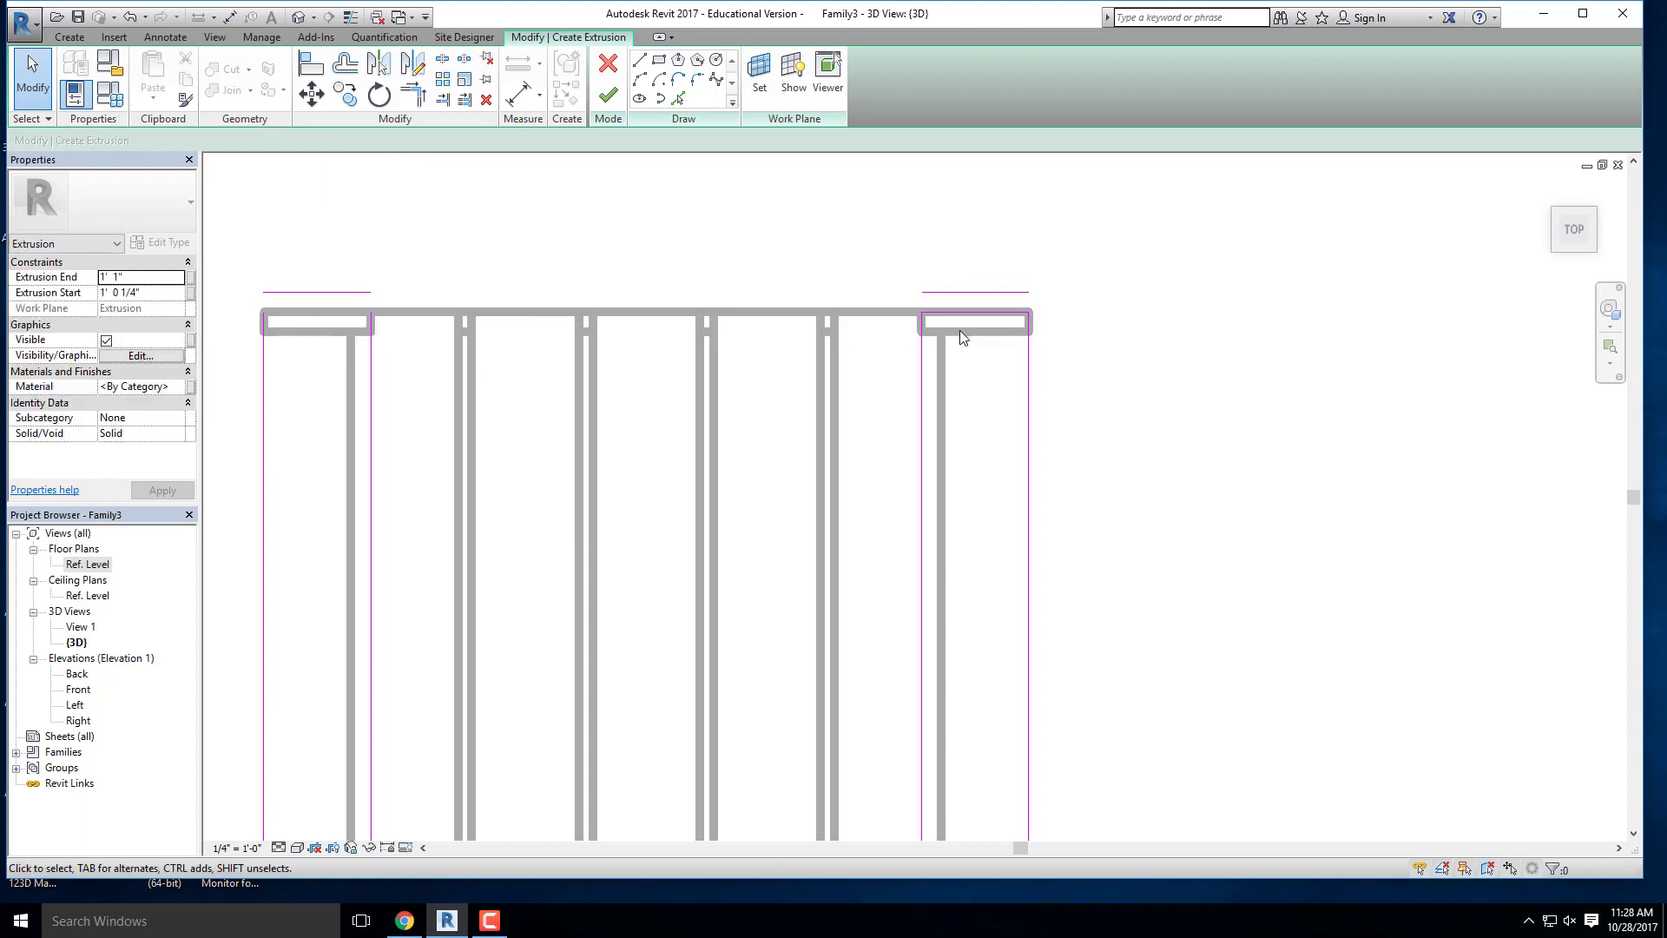
left_click(978, 316)
key("Delete")
Step: Trim/extend the long sides of both armrest outlines to meet the offset end lines, closing each rectangle
left_click(412, 97)
left_click(264, 342)
left_click(312, 289)
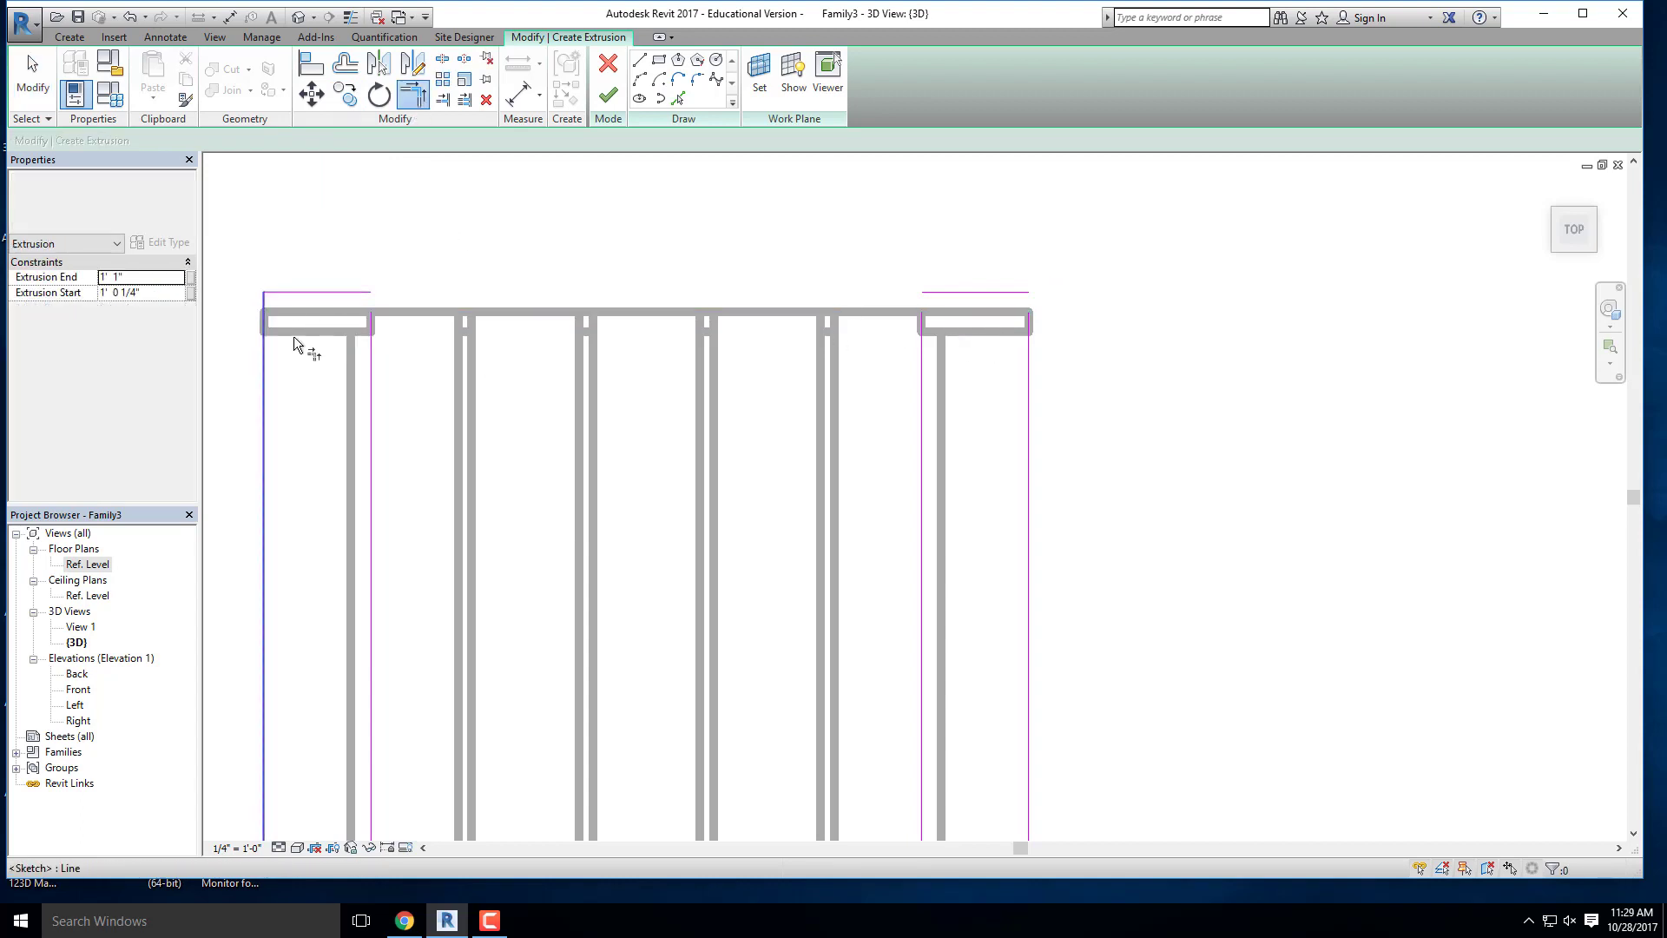
left_click(369, 323)
left_click(354, 291)
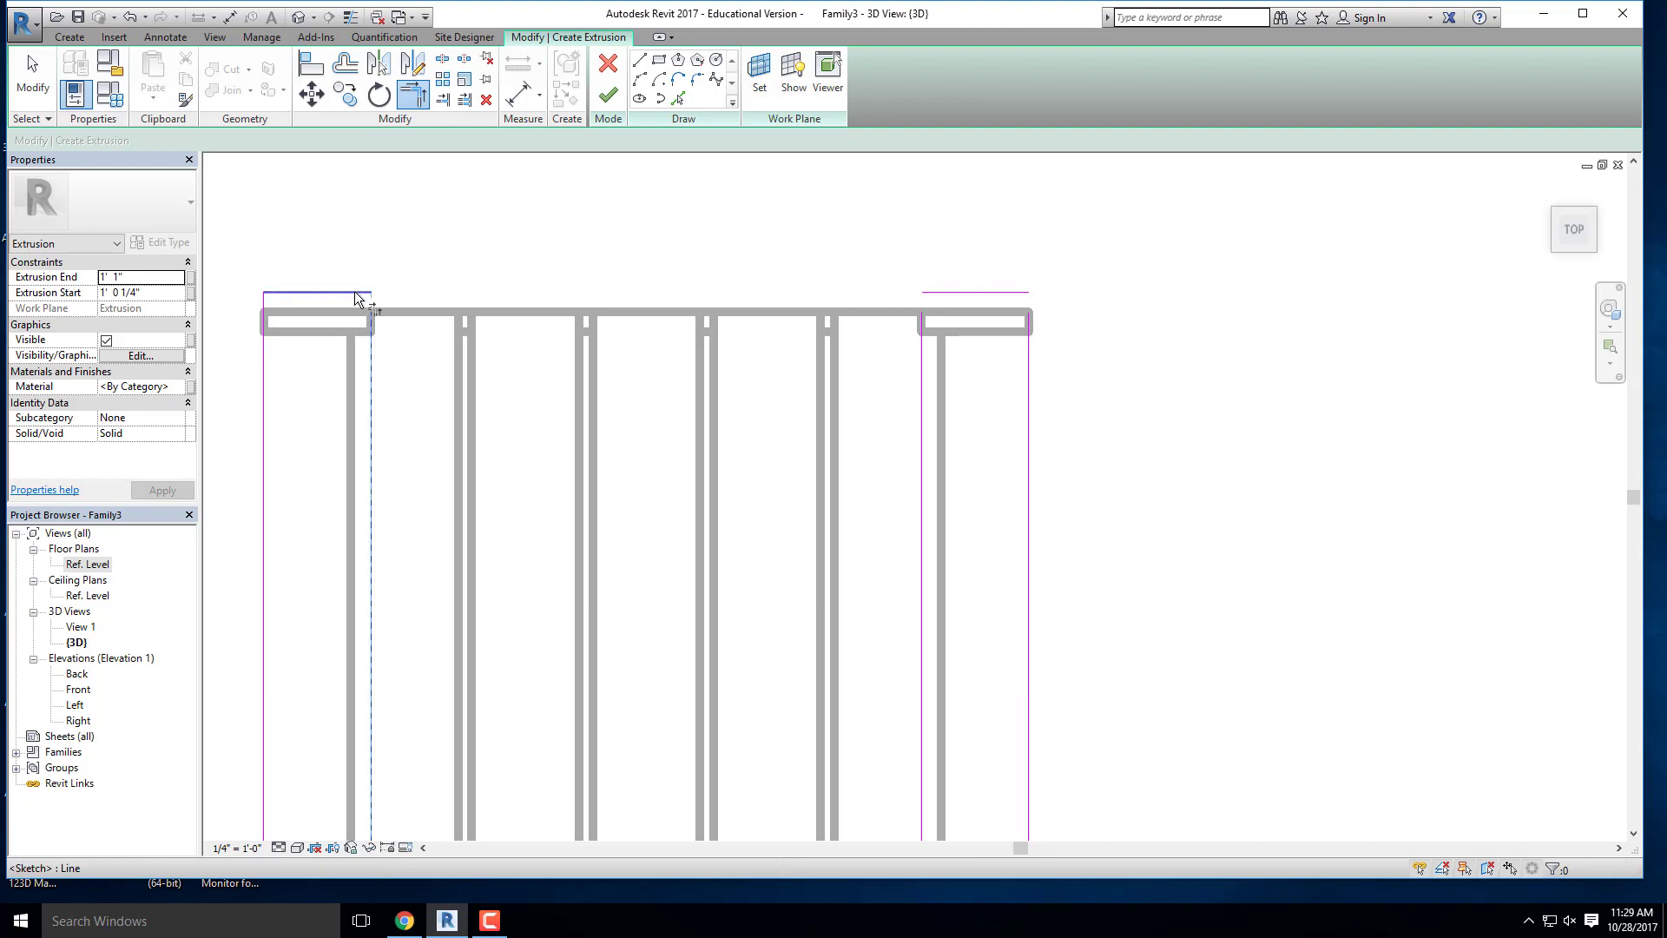
left_click(920, 341)
left_click(962, 292)
left_click(1028, 328)
left_click(985, 292)
scroll(967, 267, "down", 2)
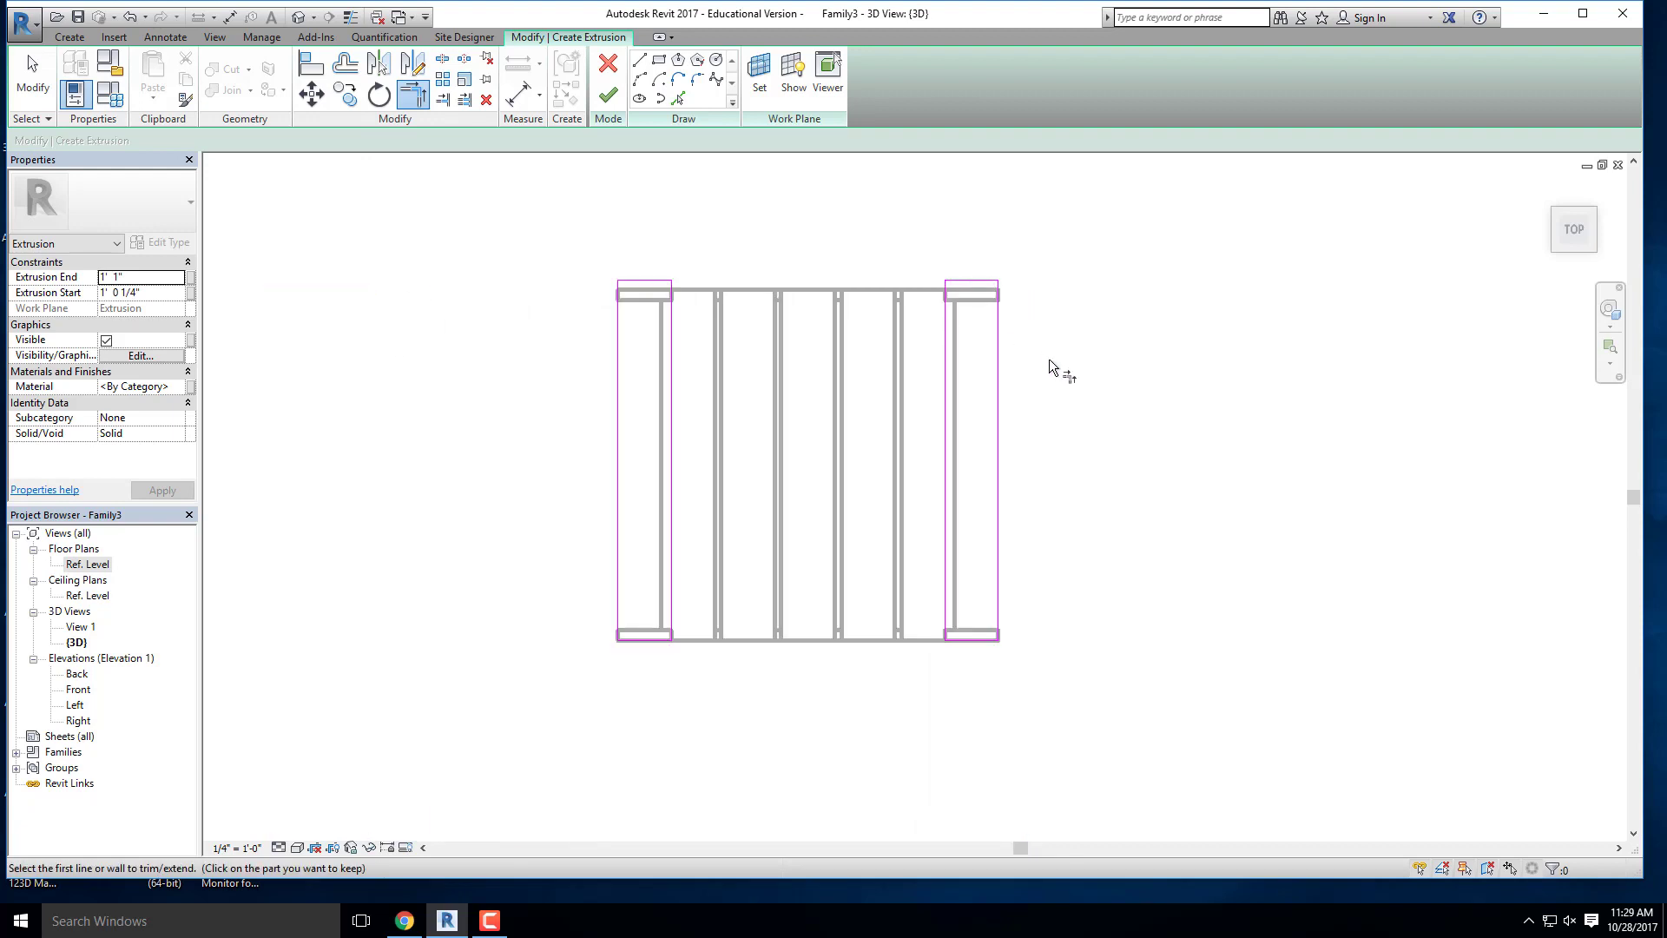
Step: Set the armrest extrusion start to 0 and its end to 3/4", and finish the extrusion
left_click(153, 293)
left_click(60, 295)
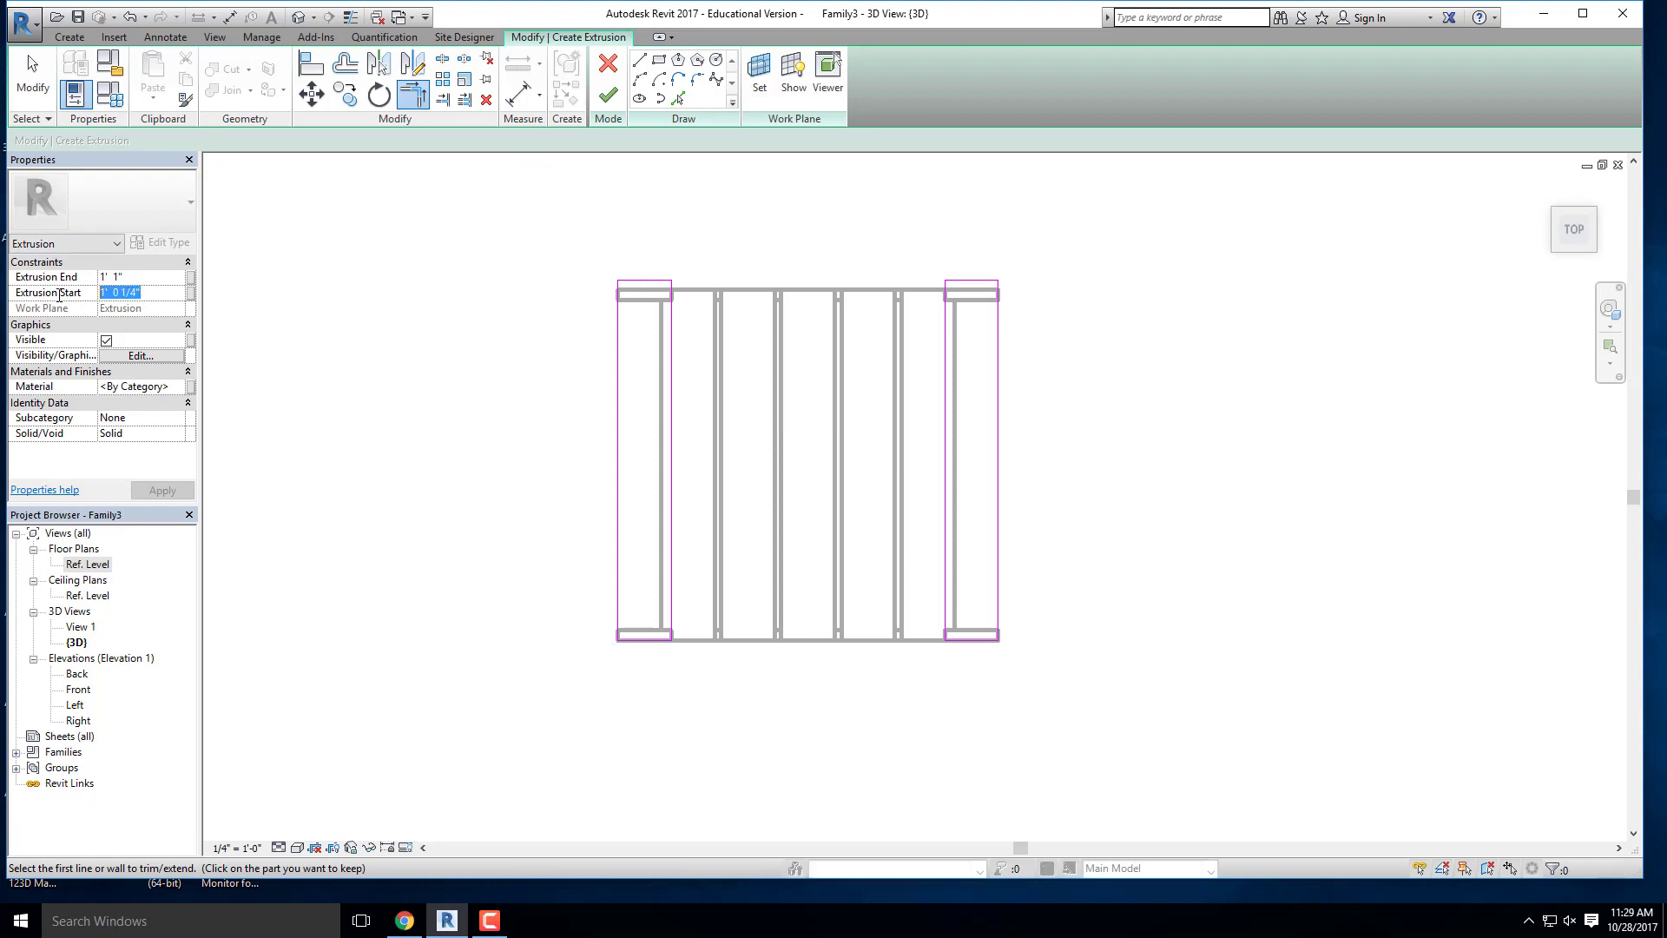
type("0")
key("Return")
left_click(147, 279)
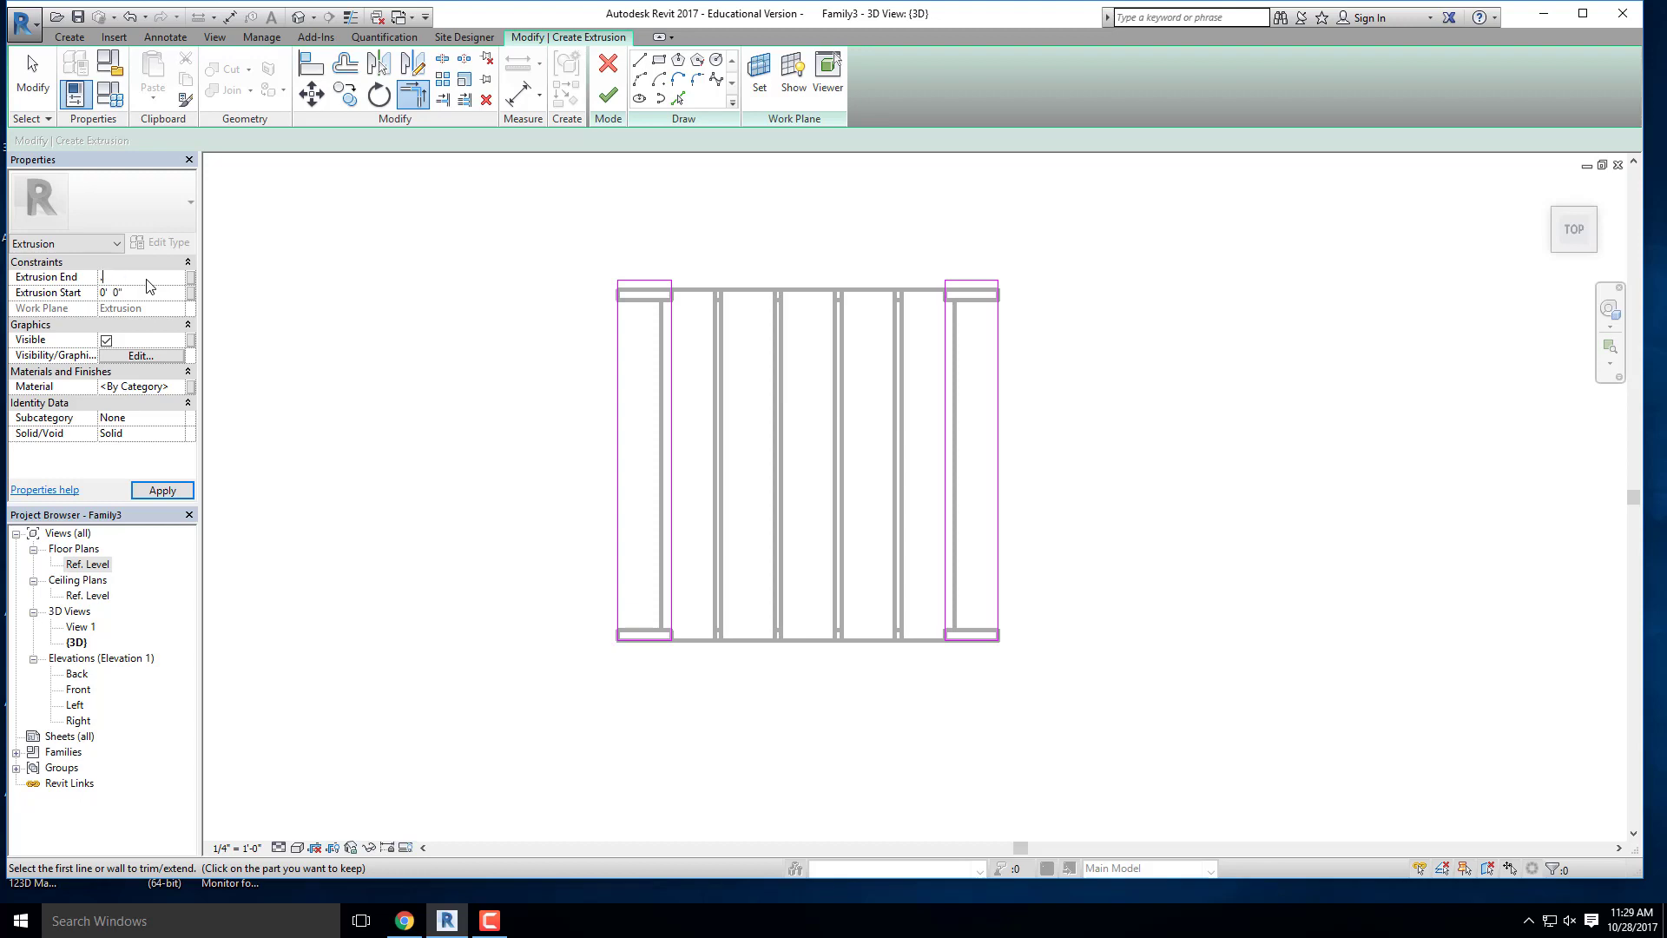
key("Return")
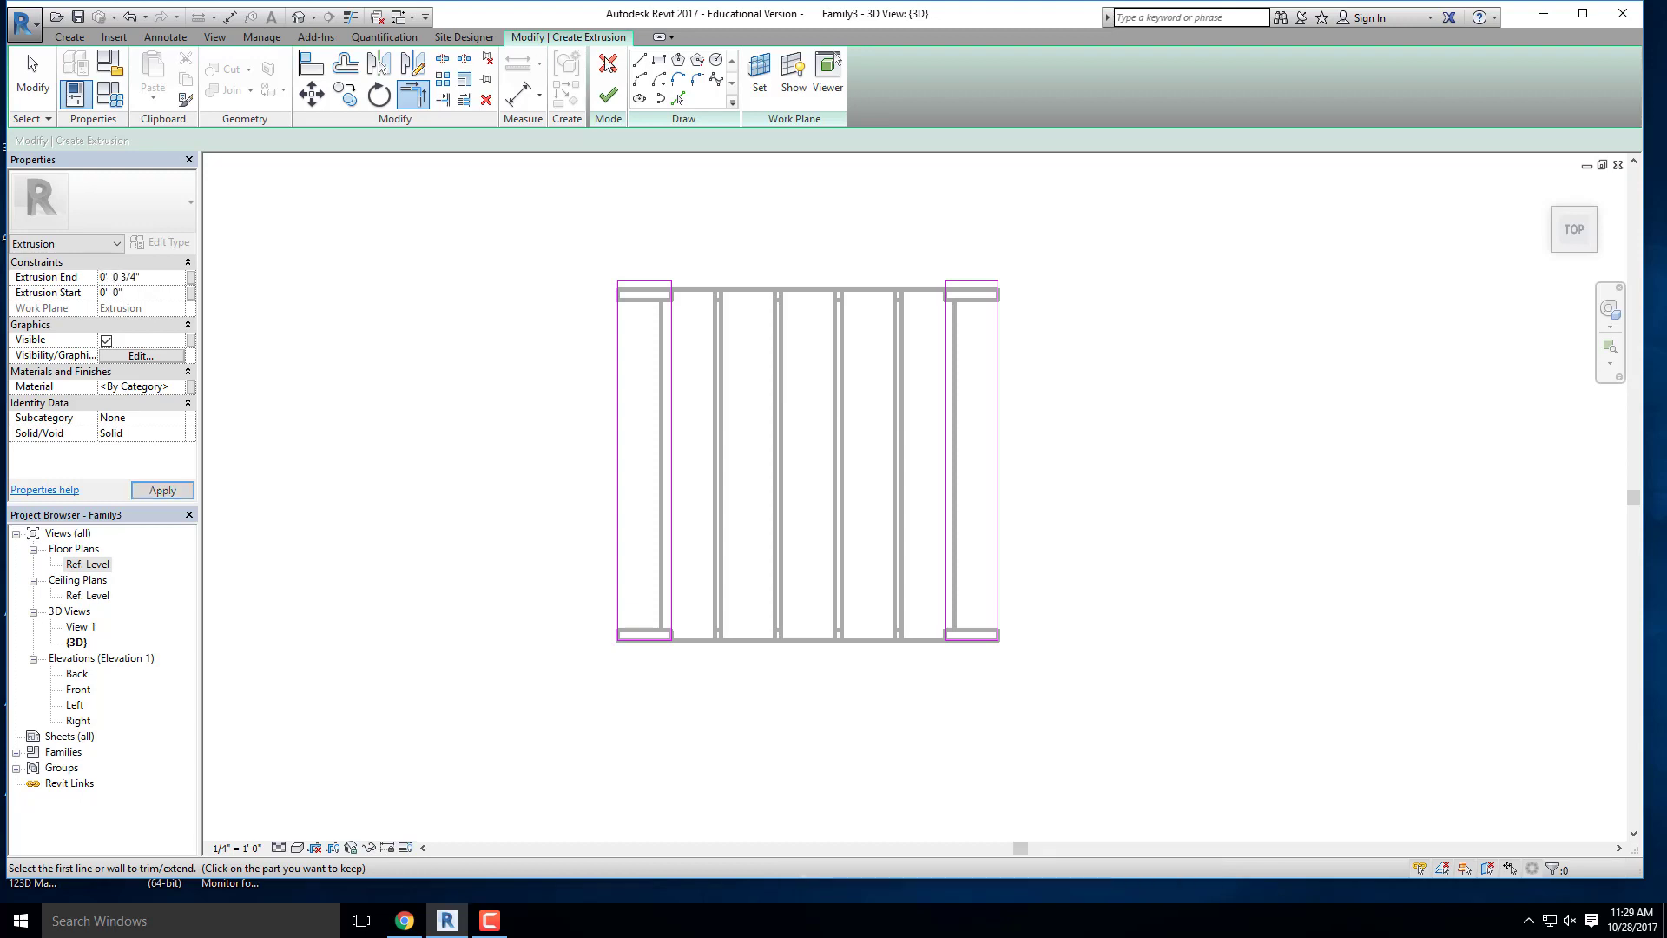
left_click(608, 93)
Step: Examine the armrests on the chair from several angles and compare them with the reference image in Chrome
middle_click_drag(532, 455, 782, 271, "shift")
left_click(451, 331)
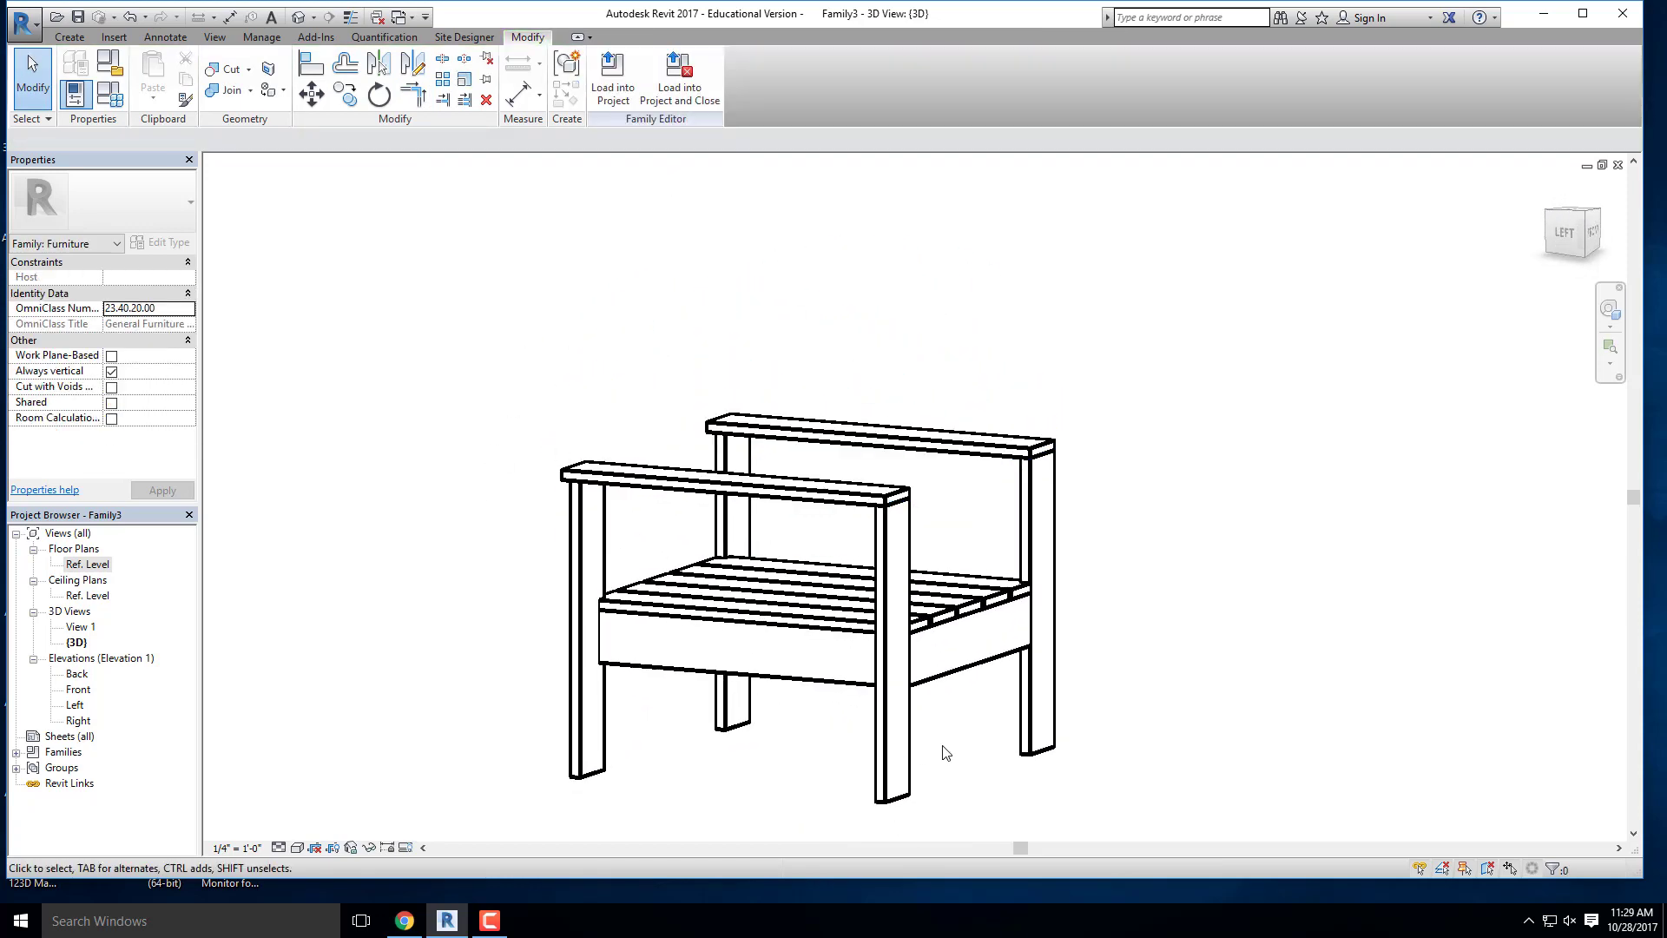
middle_click_drag(884, 631, 929, 621, "shift")
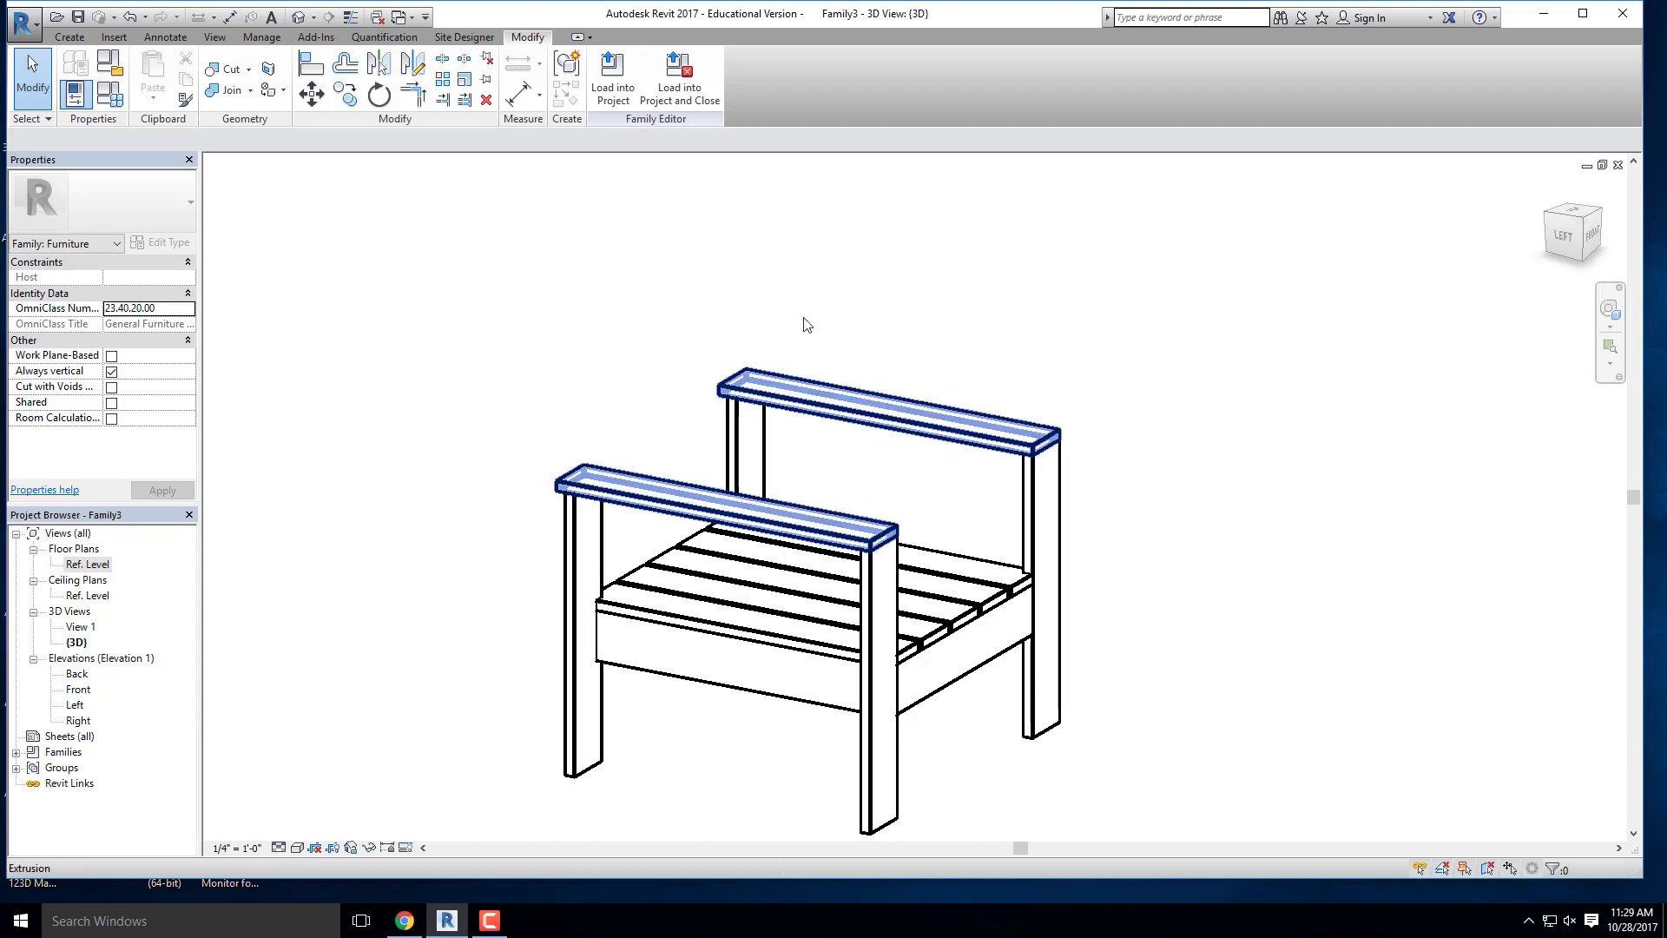
middle_click_drag(804, 320, 807, 391, "shift")
scroll(622, 396, "down", 2)
scroll(856, 548, "up", 3)
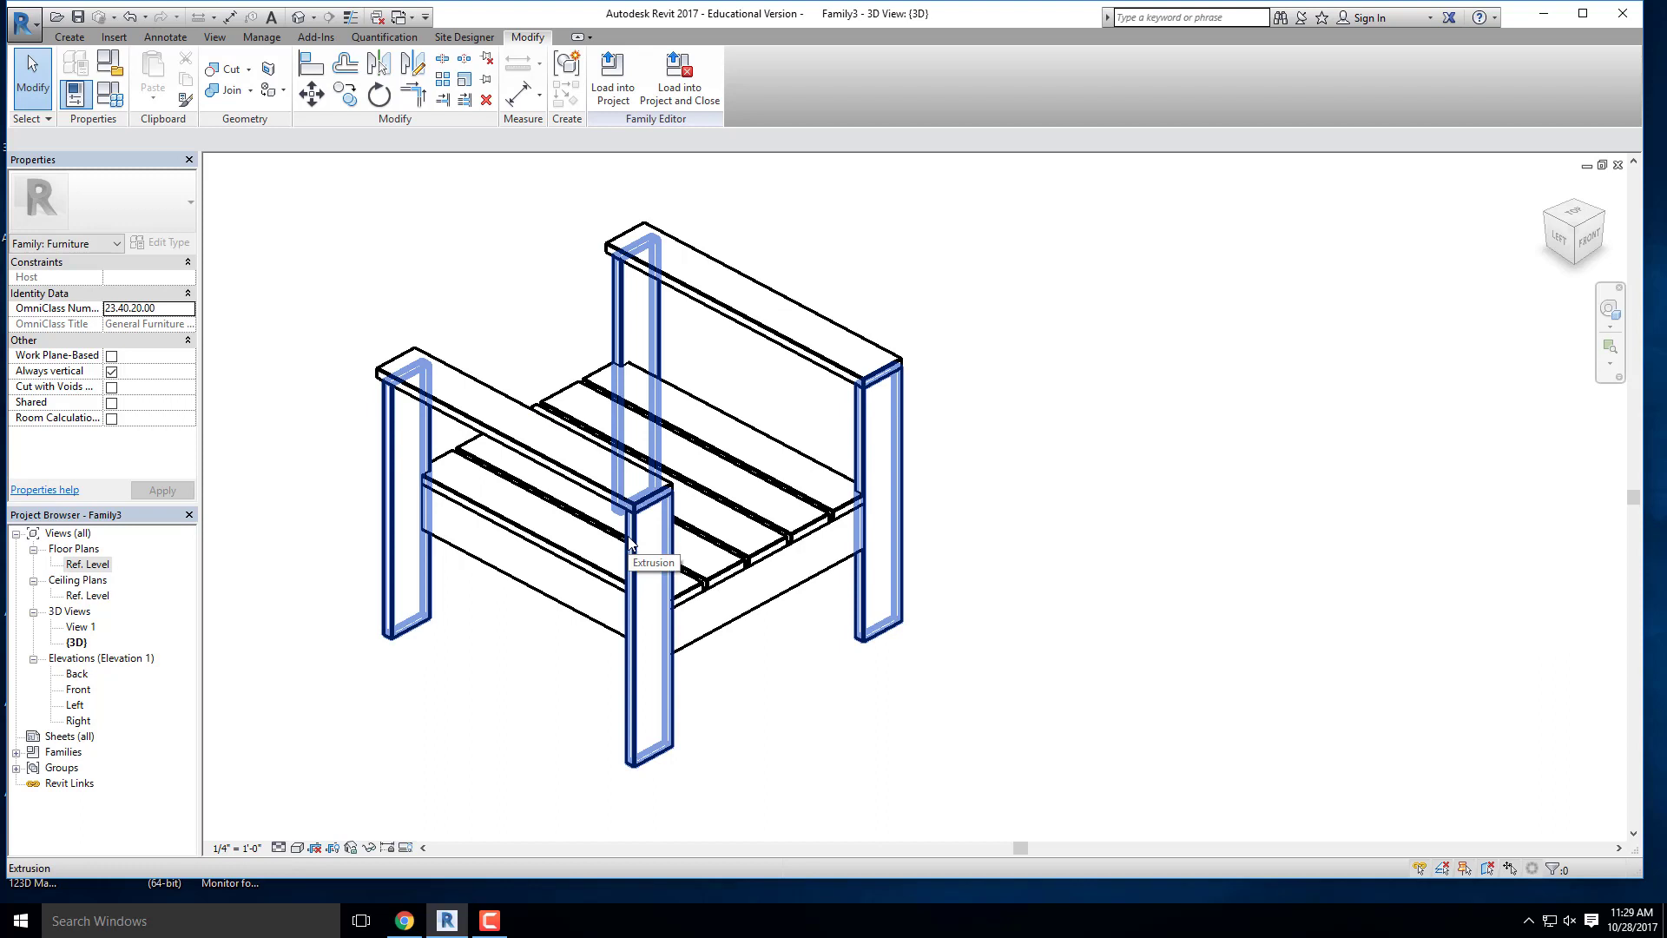
scroll(628, 538, "down", 1)
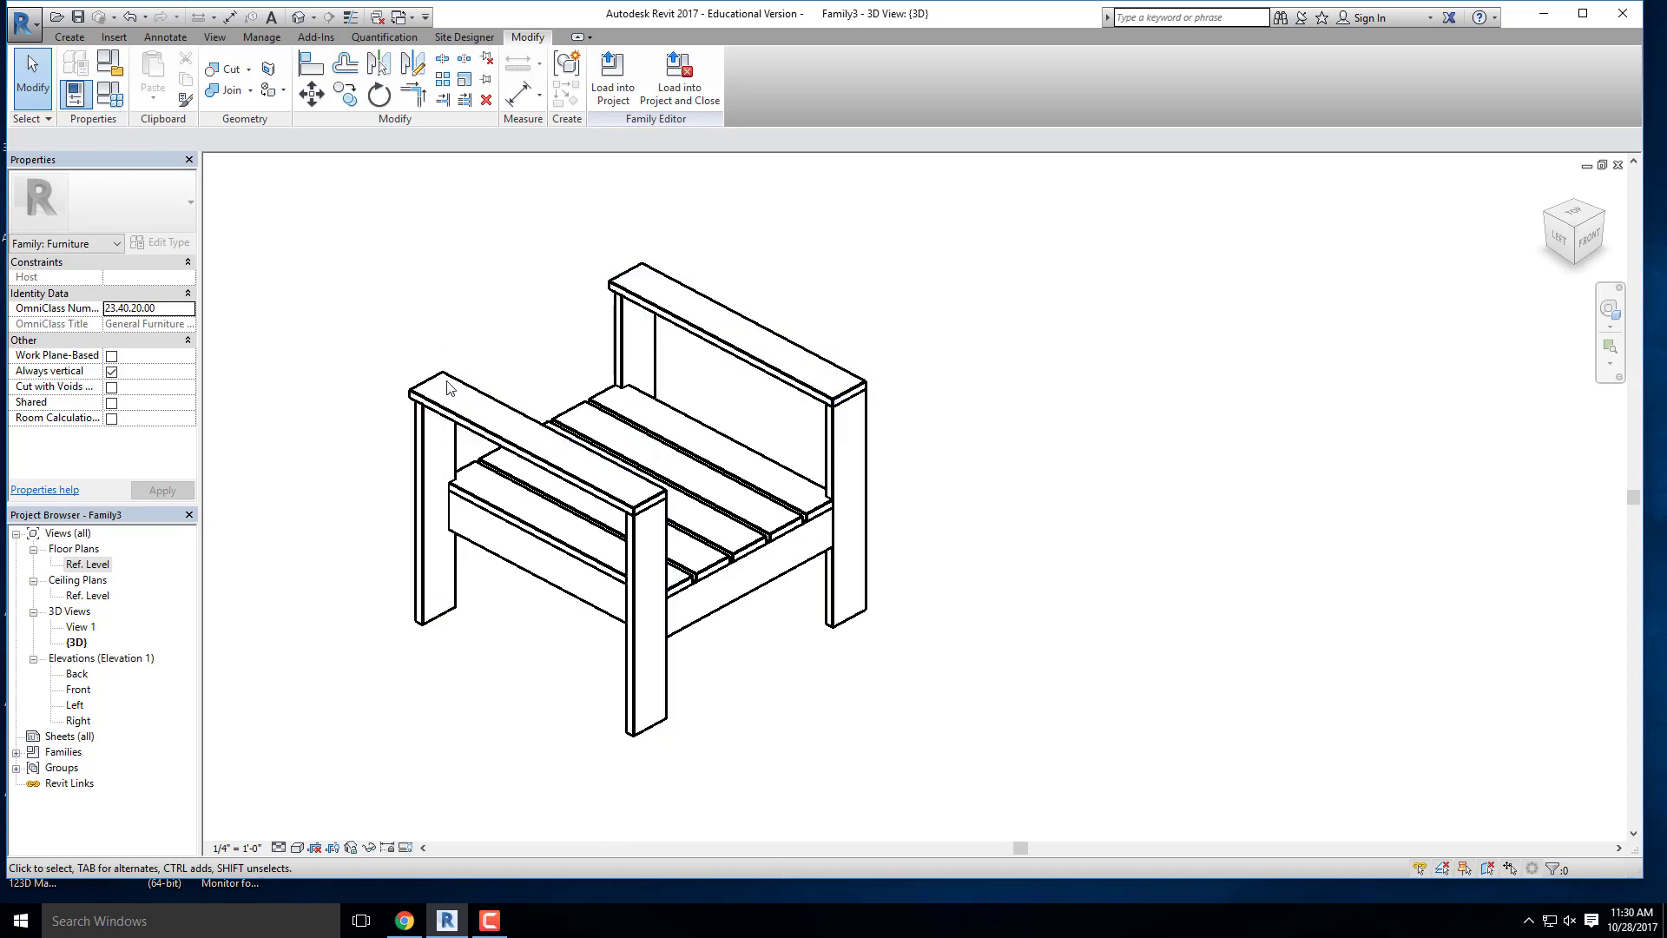
middle_click_drag(923, 562, 869, 484, "shift")
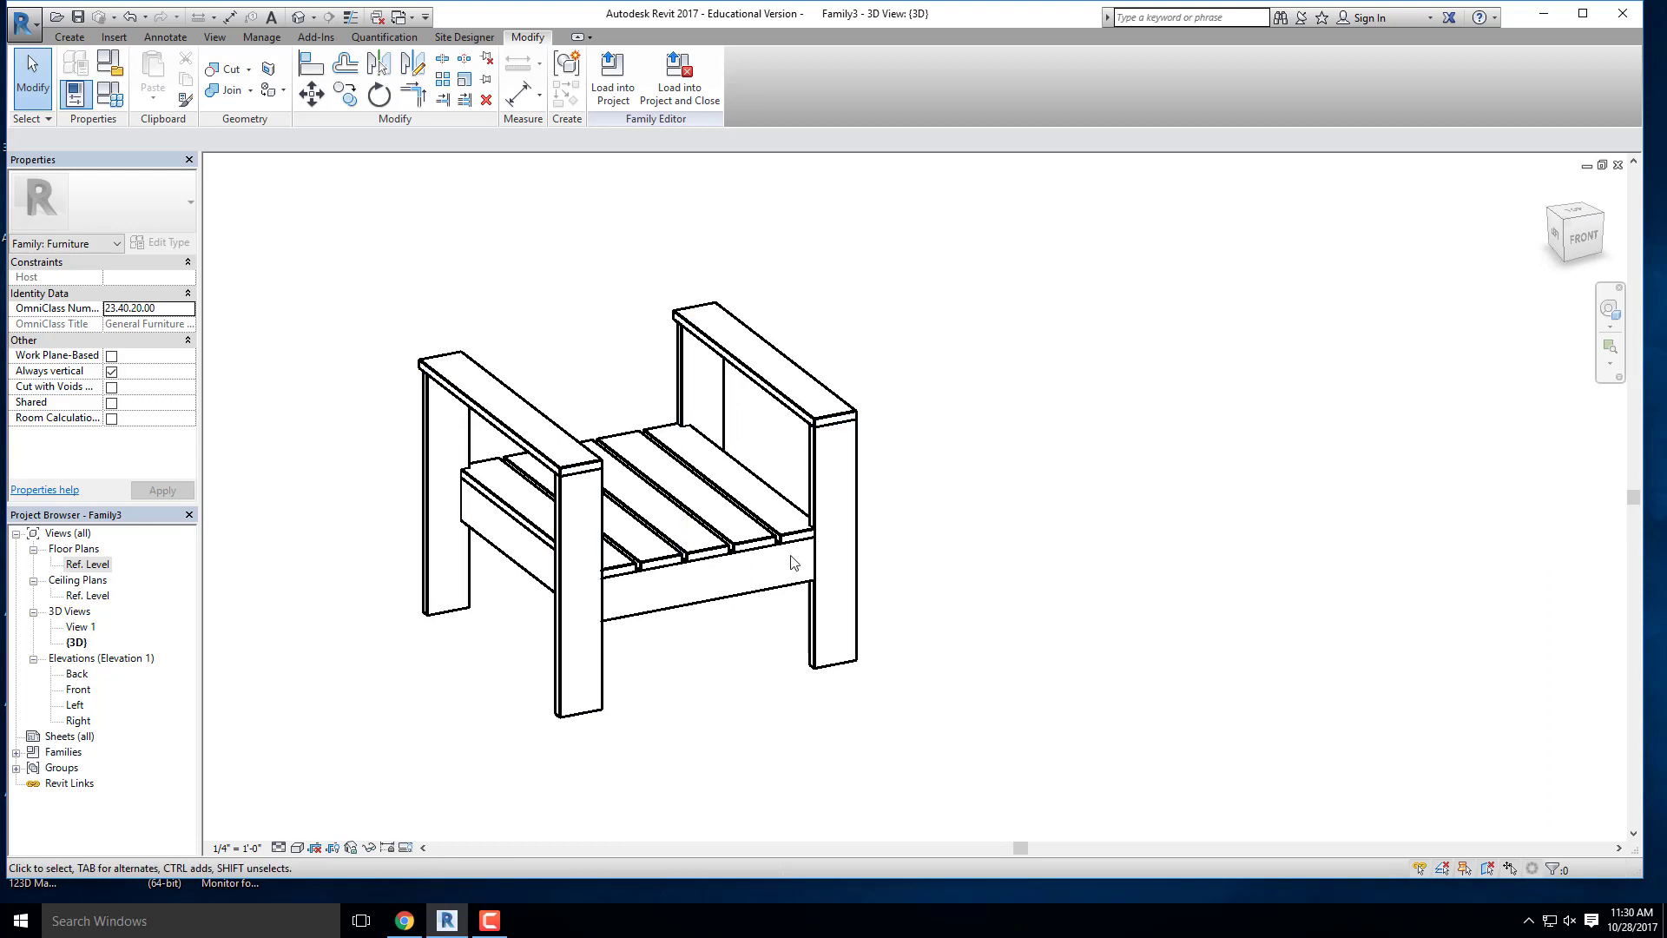
middle_click_drag(764, 537, 573, 408, "shift")
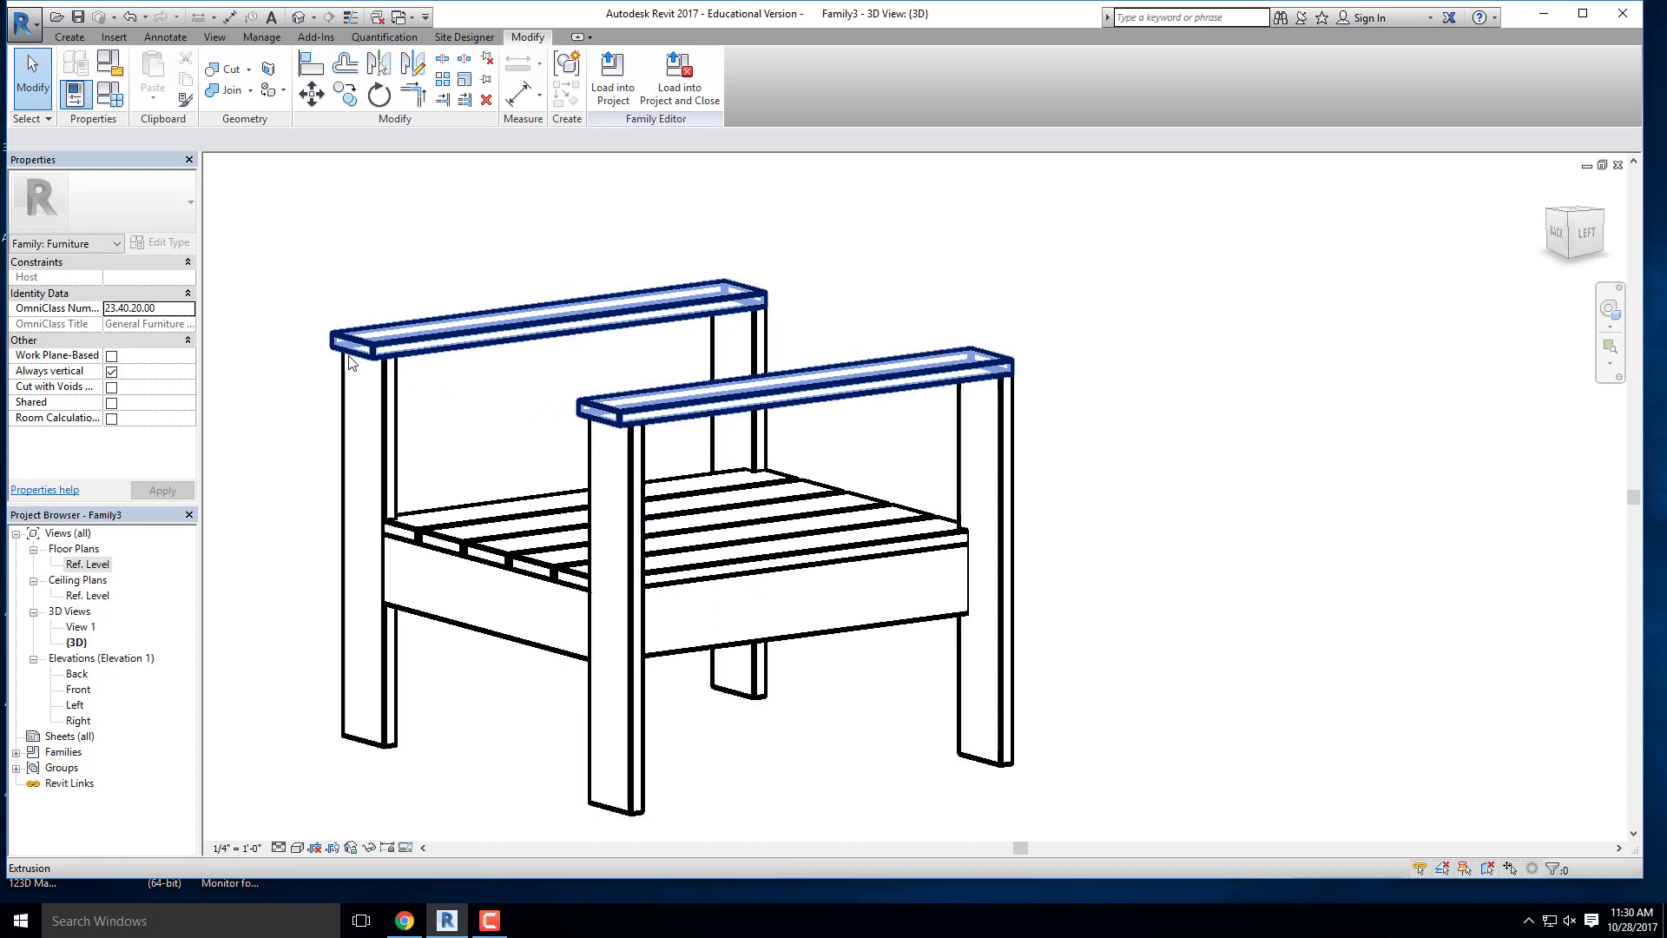
left_click(404, 918)
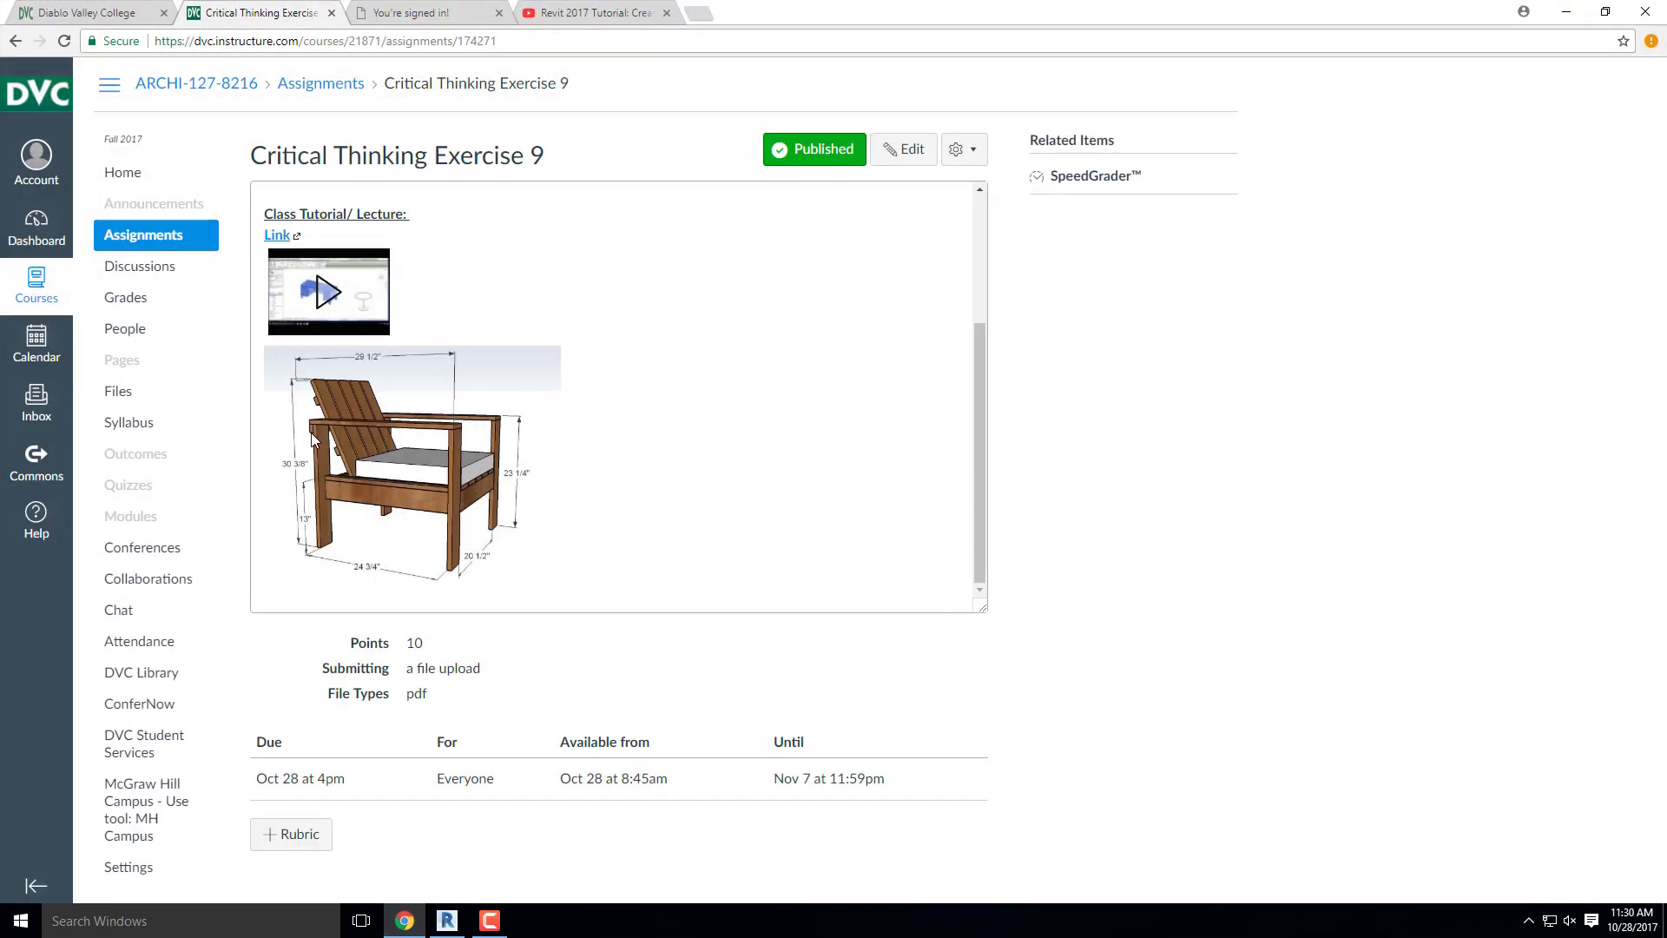
Step: Return to Revit and set the work plane by picking the back face of a rear leg
left_click(1566, 12)
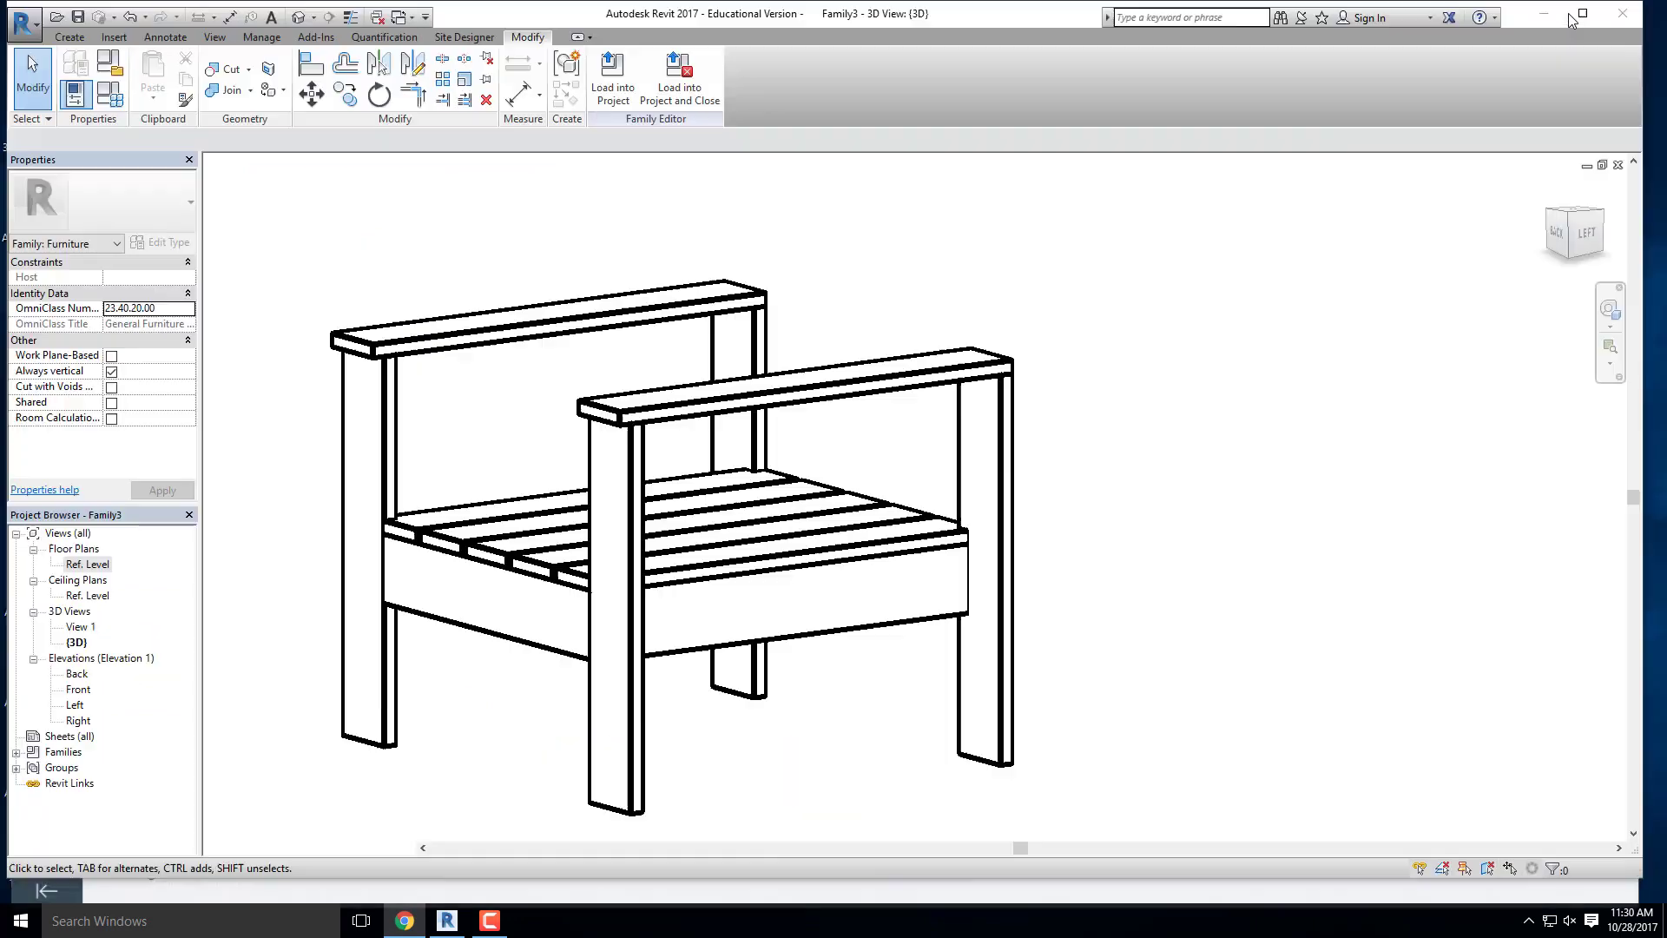
middle_click_drag(936, 444, 982, 419, "shift")
scroll(1101, 473, "up", 2)
middle_click_drag(1101, 473, 1138, 534)
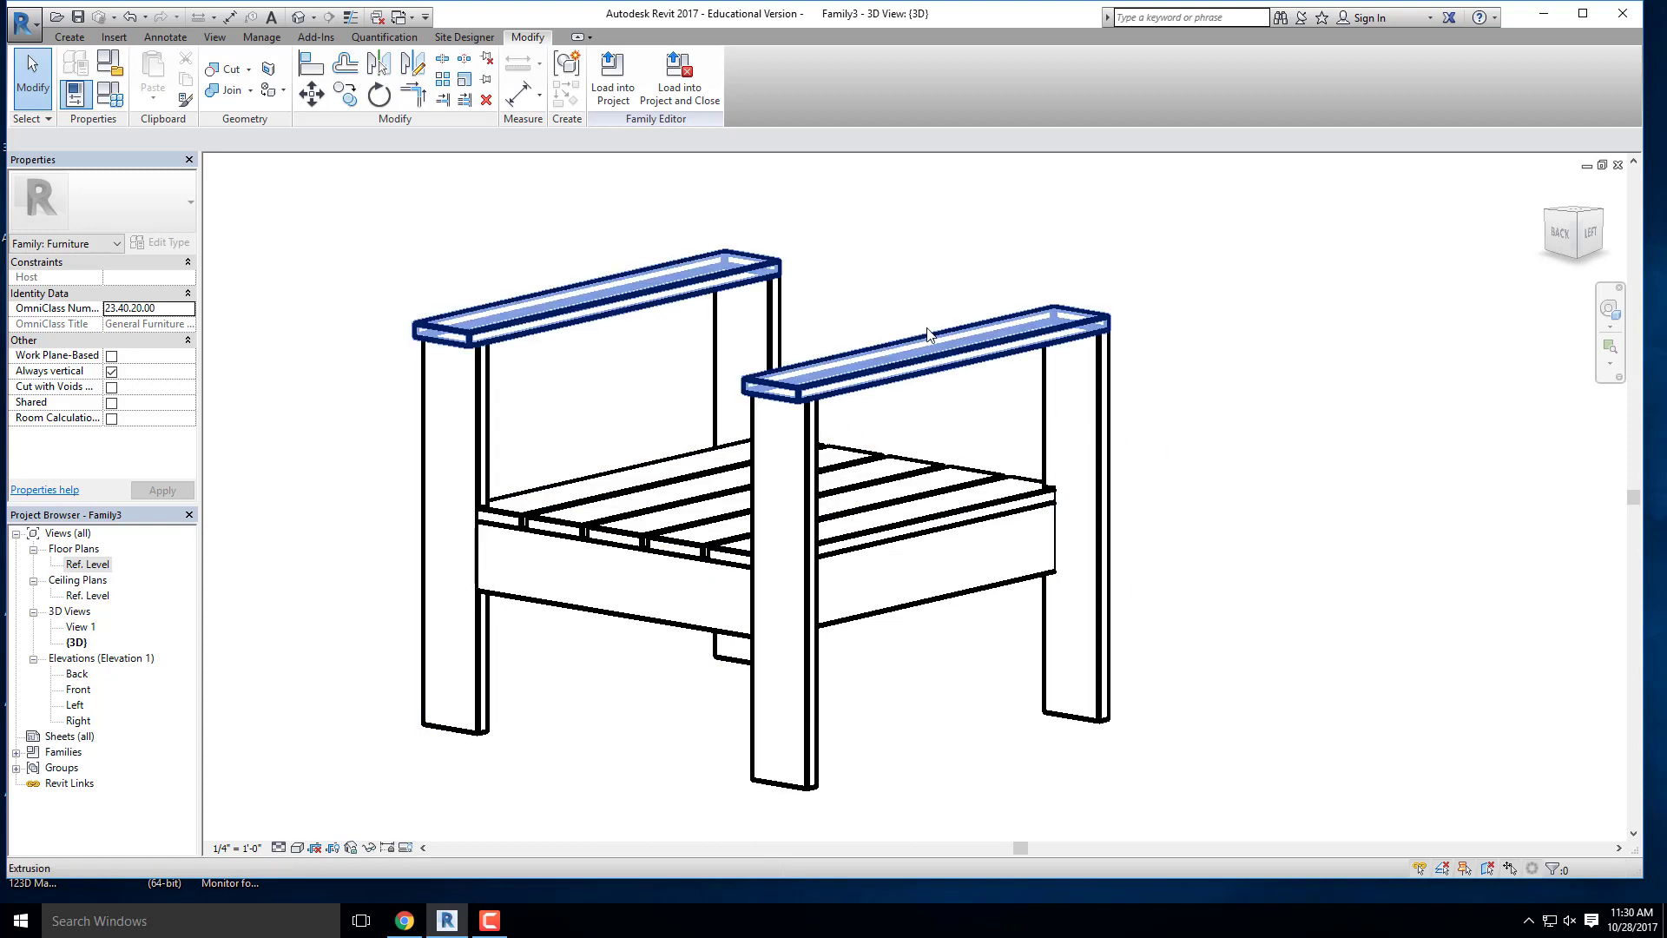
middle_click_drag(931, 347, 909, 400, "shift")
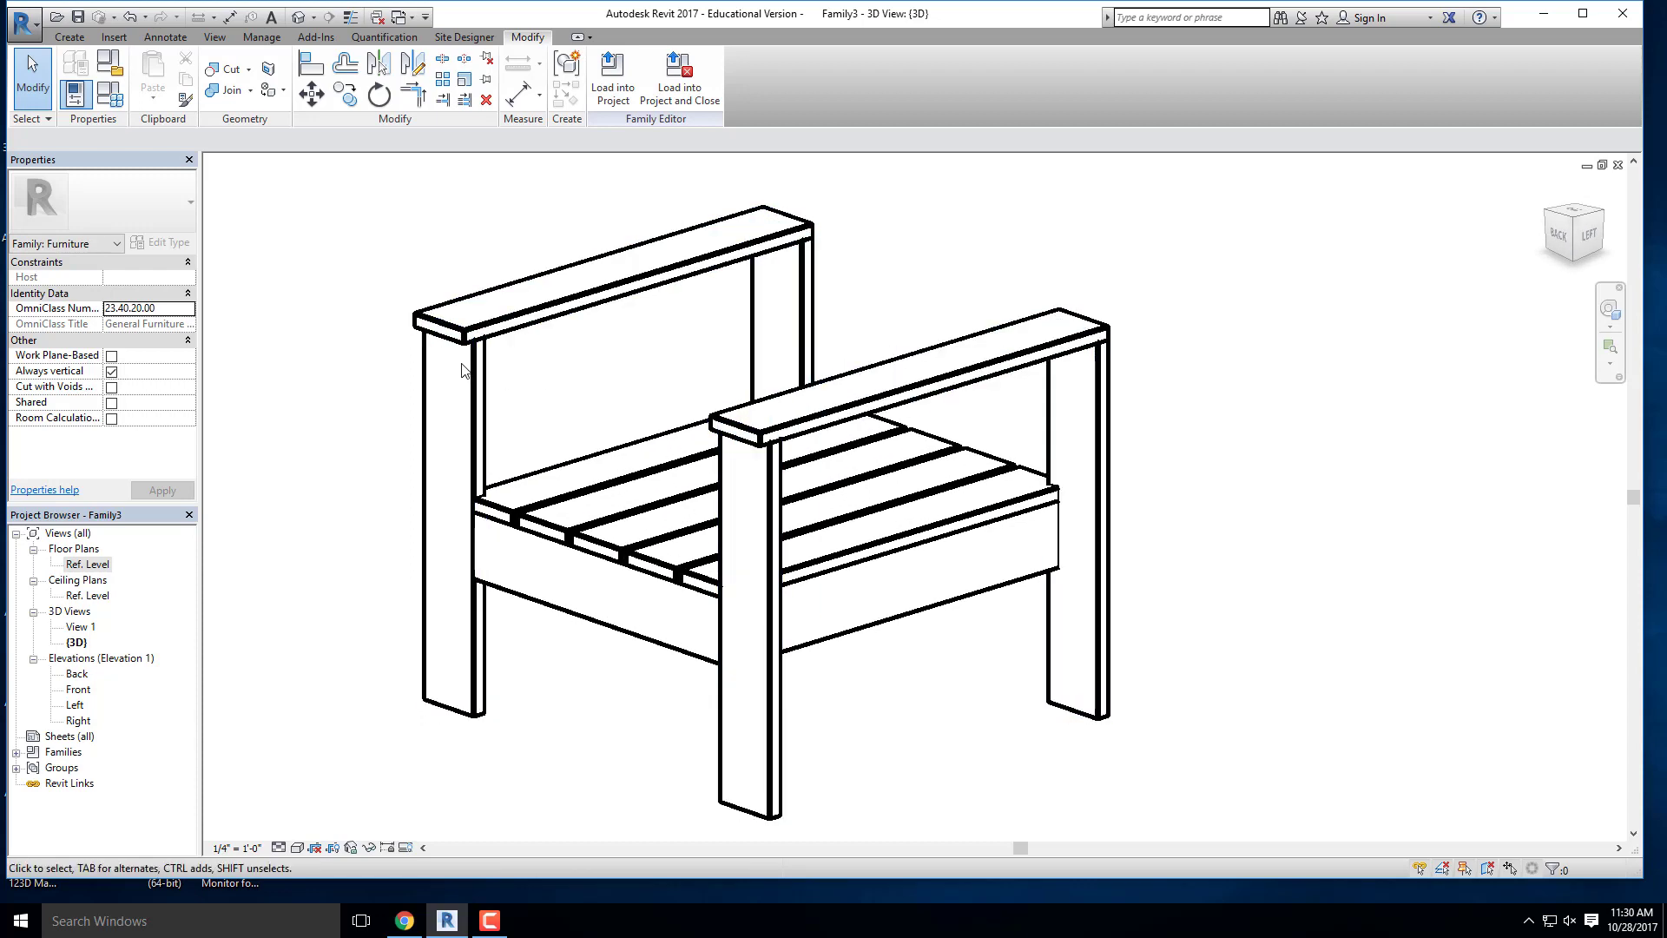
middle_click_drag(456, 366, 465, 368, "shift")
left_click(69, 39)
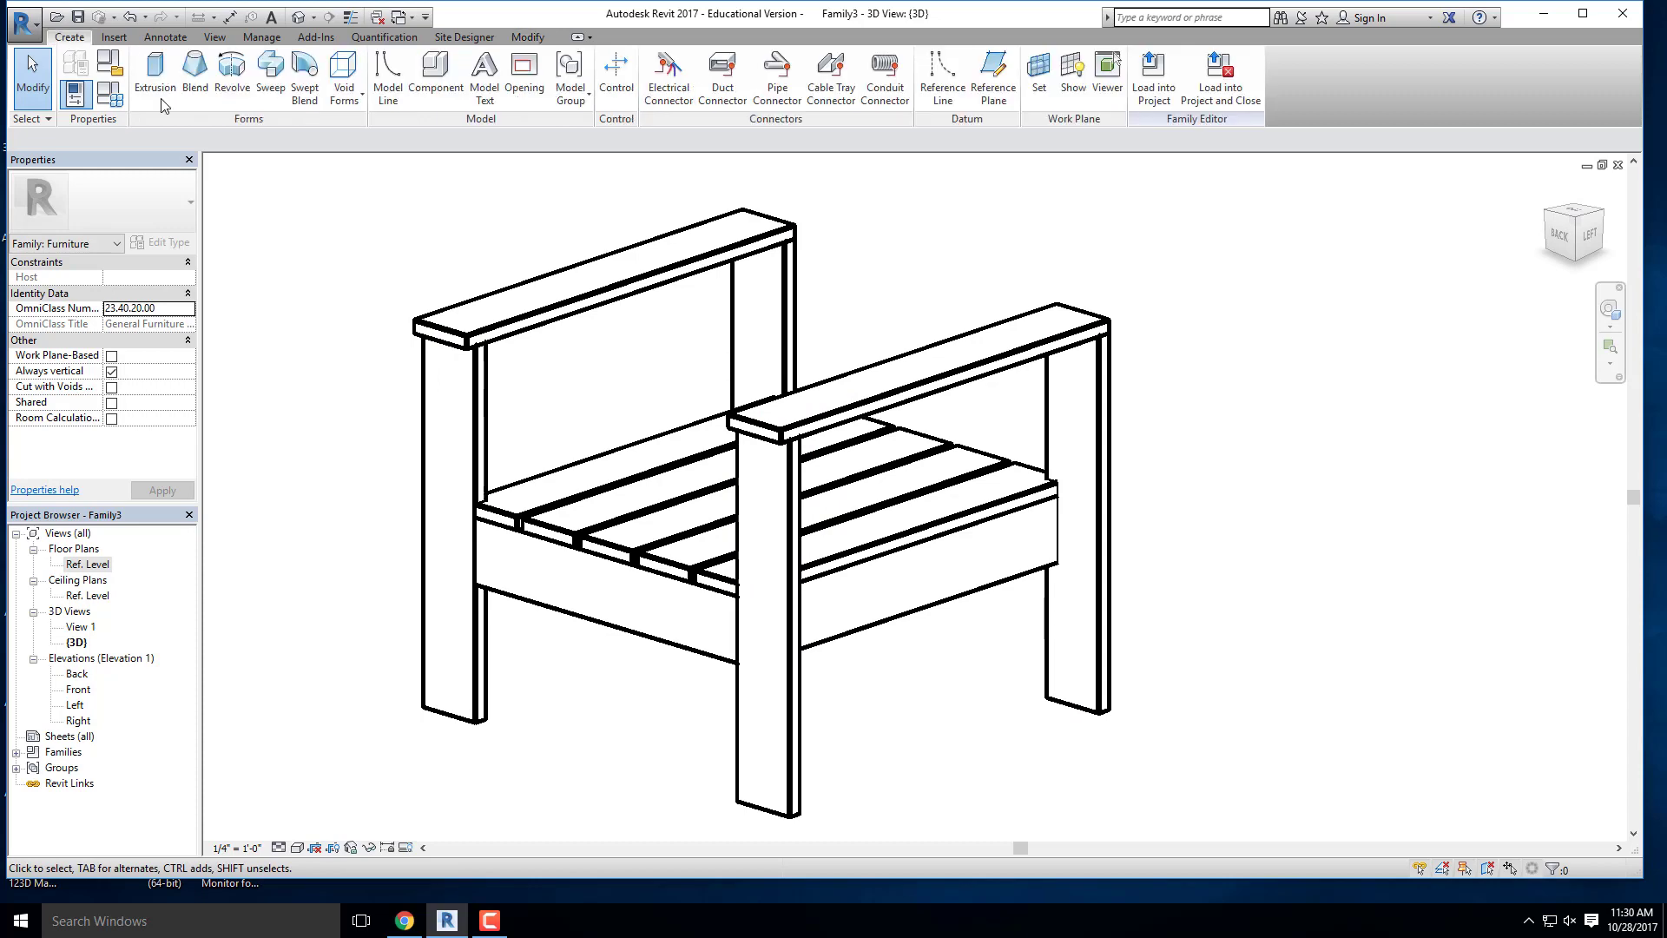
left_click(1040, 74)
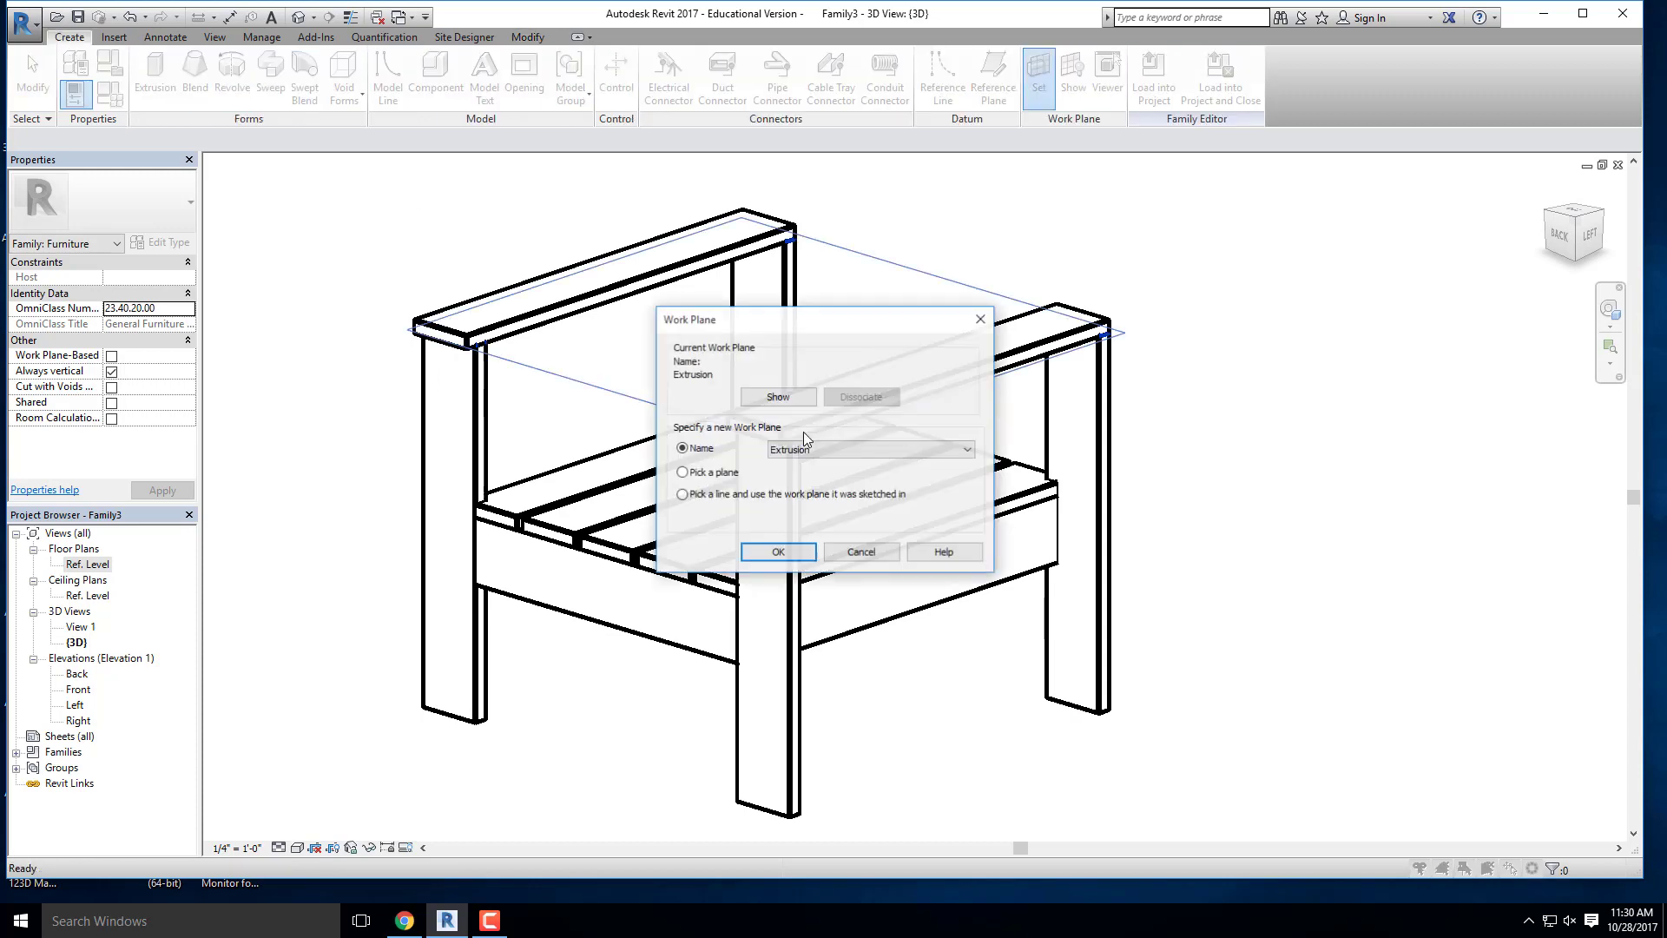
left_click(760, 556)
left_click(784, 511)
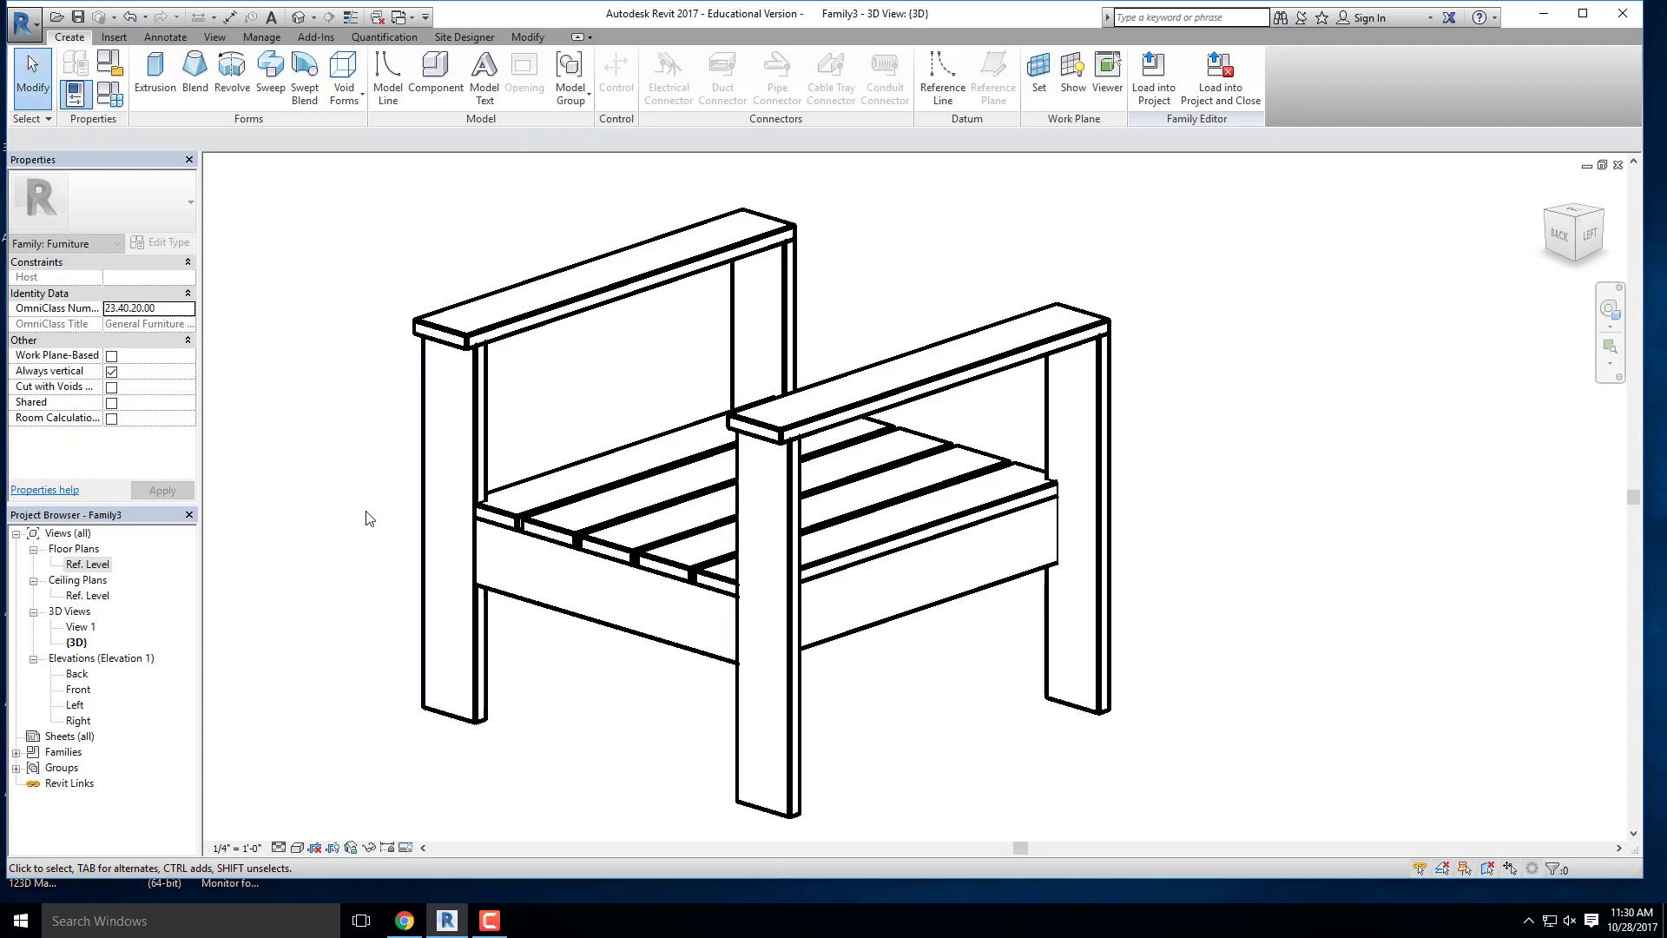
Step: Start an extrusion in the back view and sketch a closed 2'-4 1/2" by 1 1/2" rectangle across both rear legs, directly under the armrests
scroll(368, 517, "down", 2)
middle_click_drag(412, 427, 534, 390, "shift")
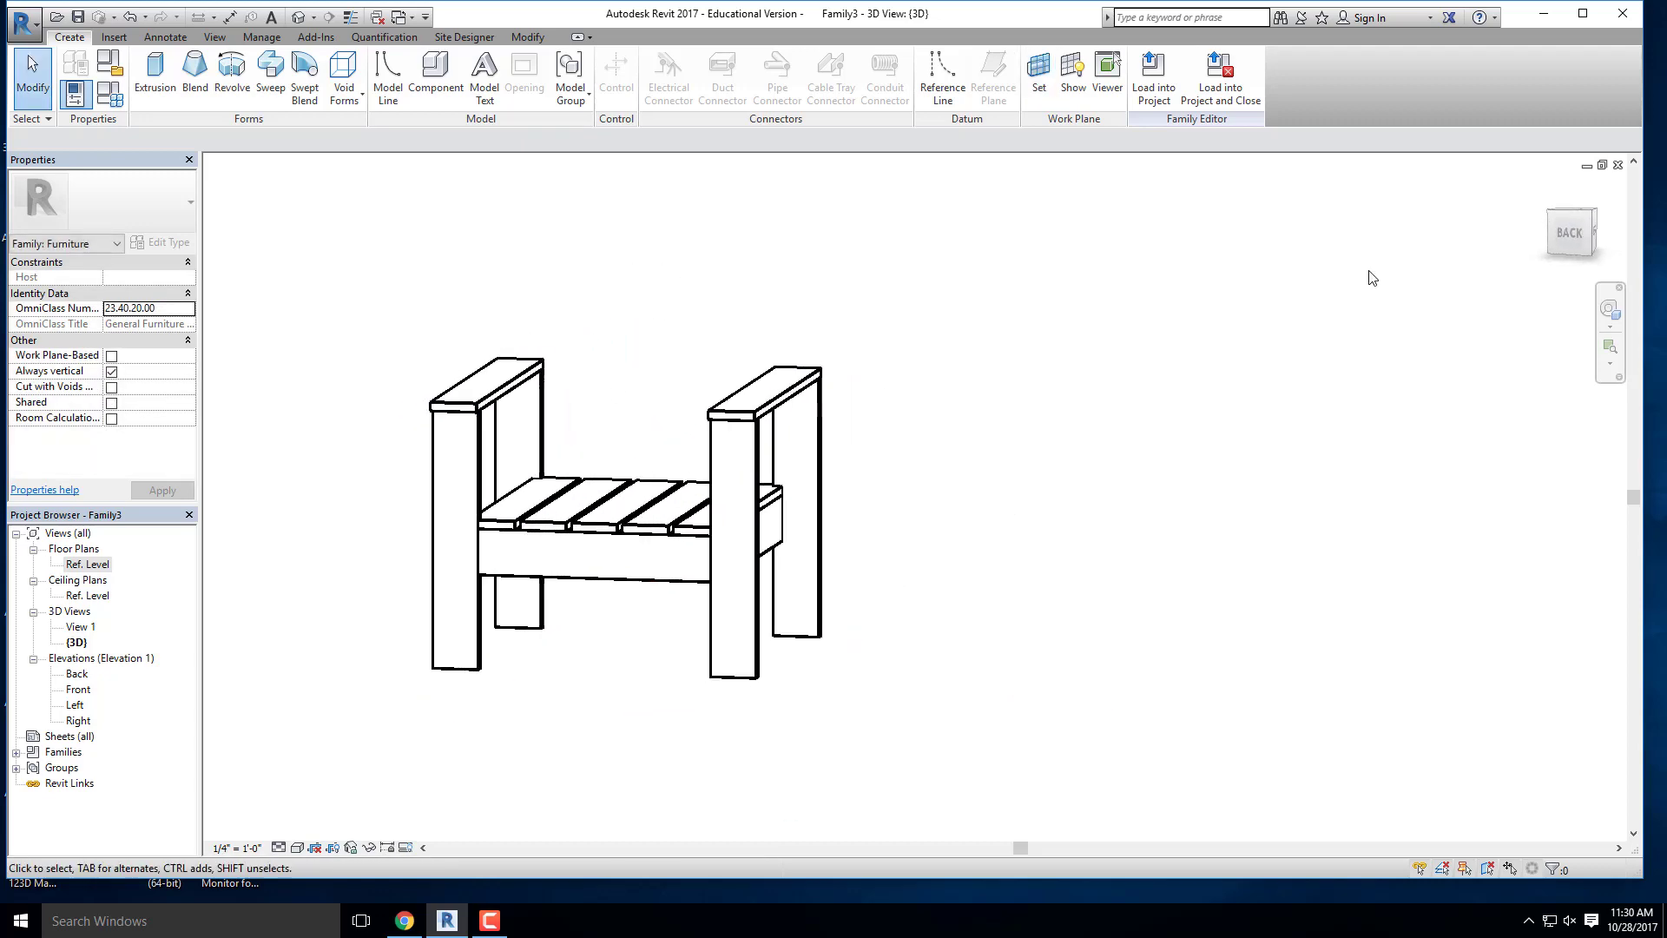
left_click(1567, 233)
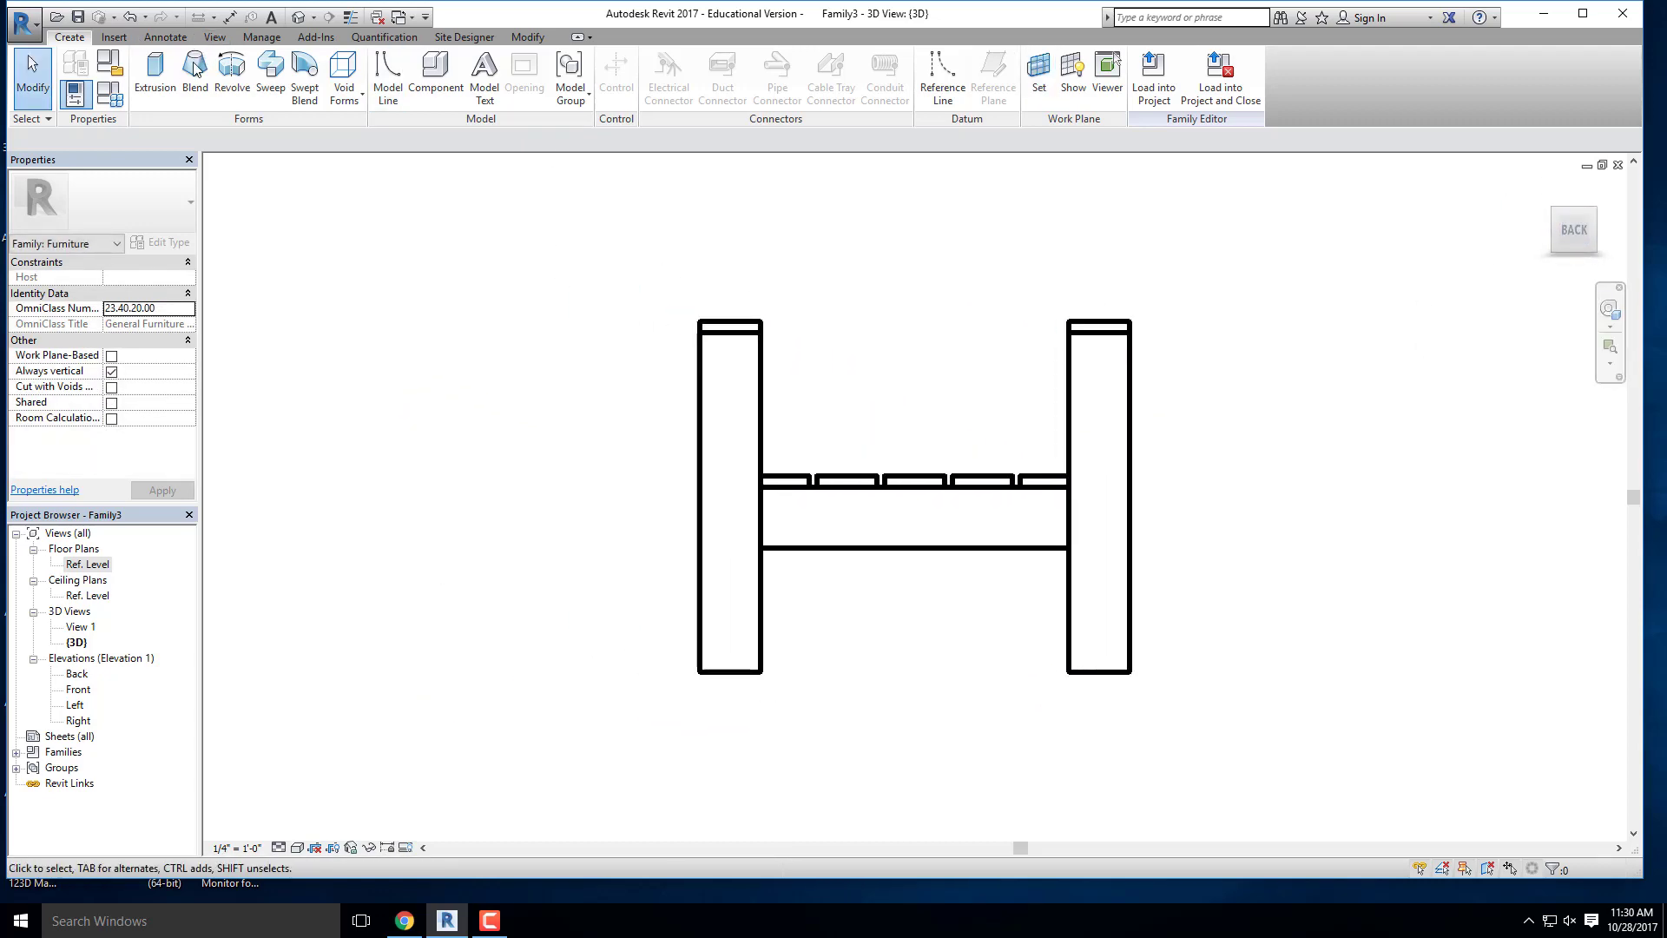
left_click(154, 70)
scroll(1164, 378, "up", 3)
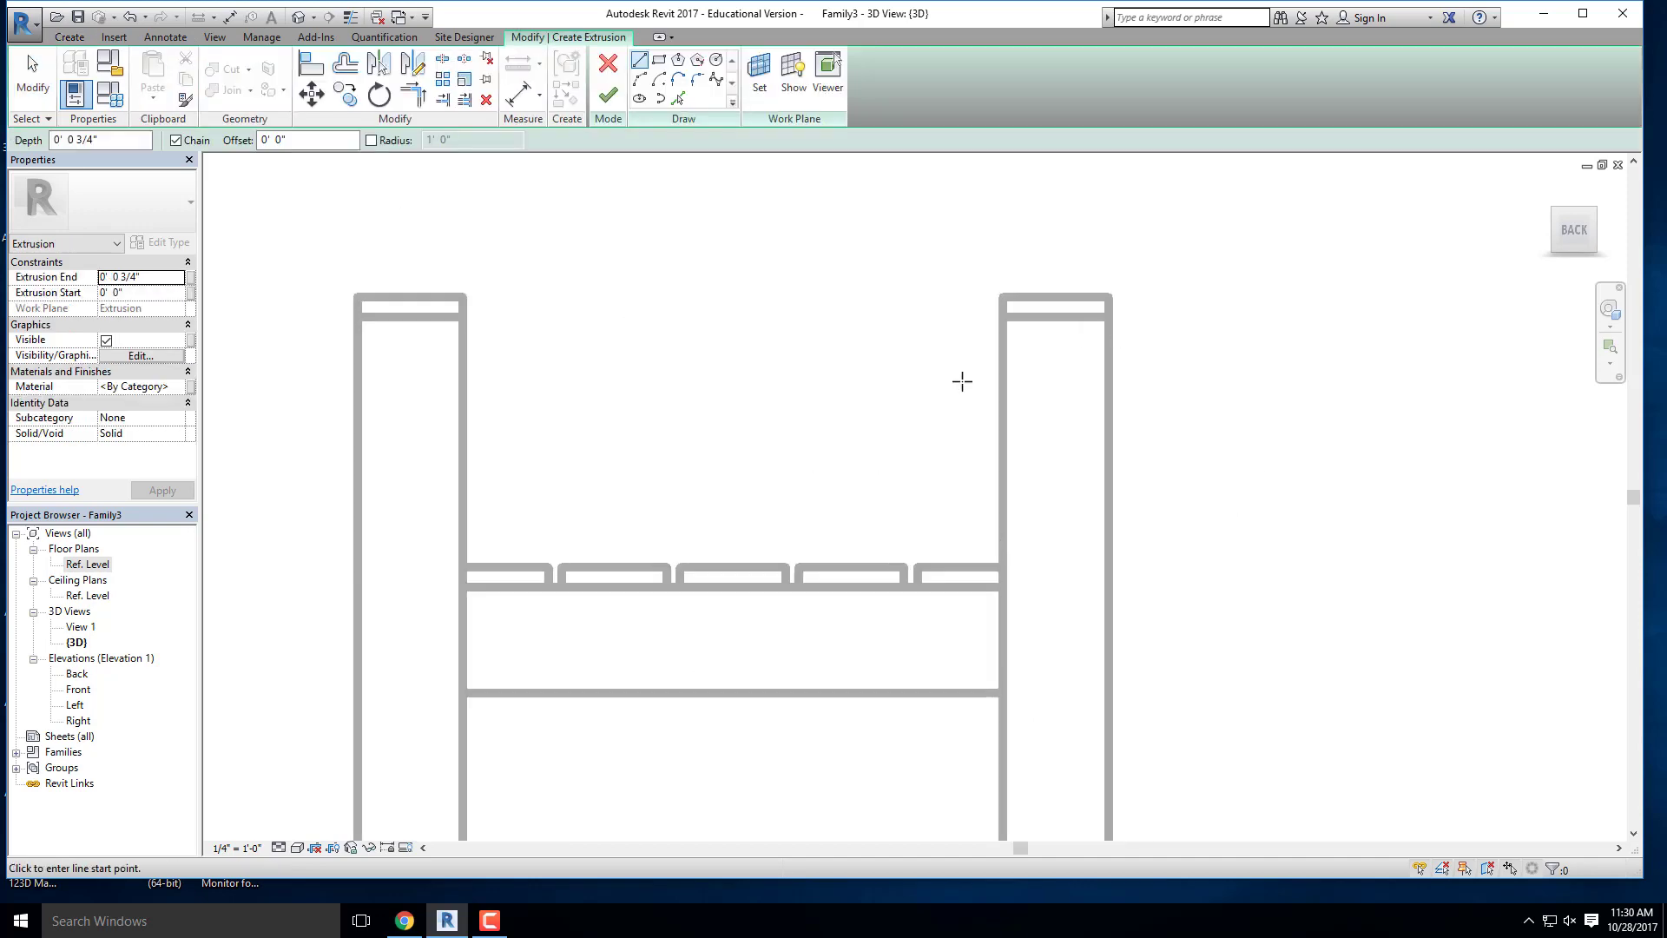
left_click(393, 925)
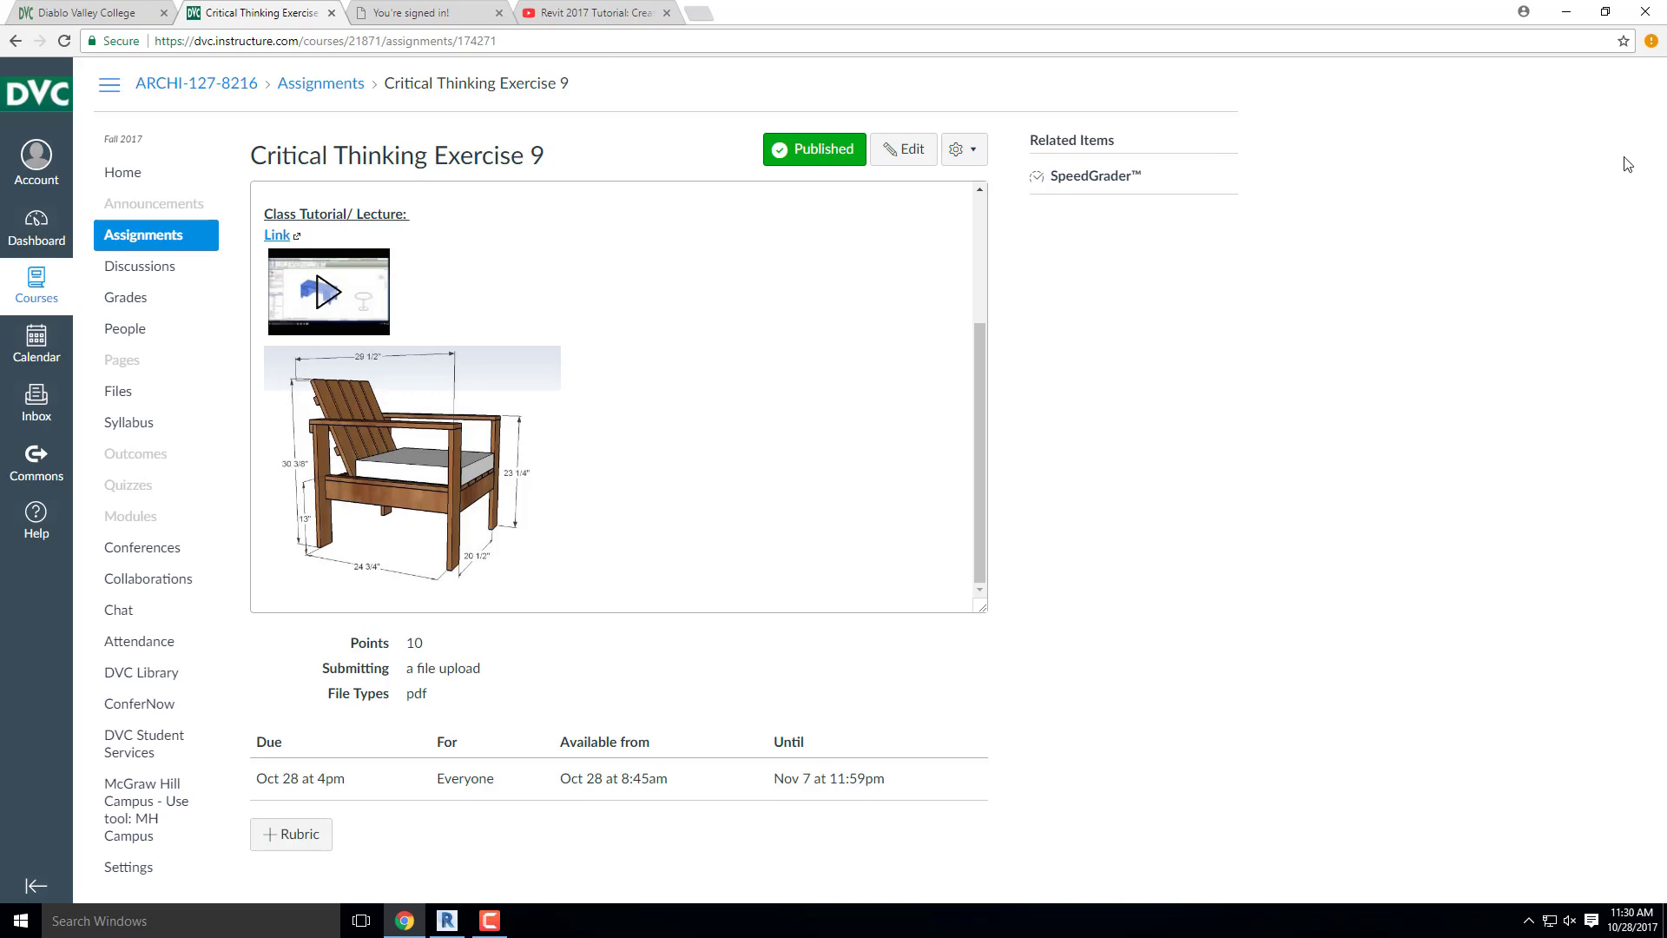
left_click(1576, 19)
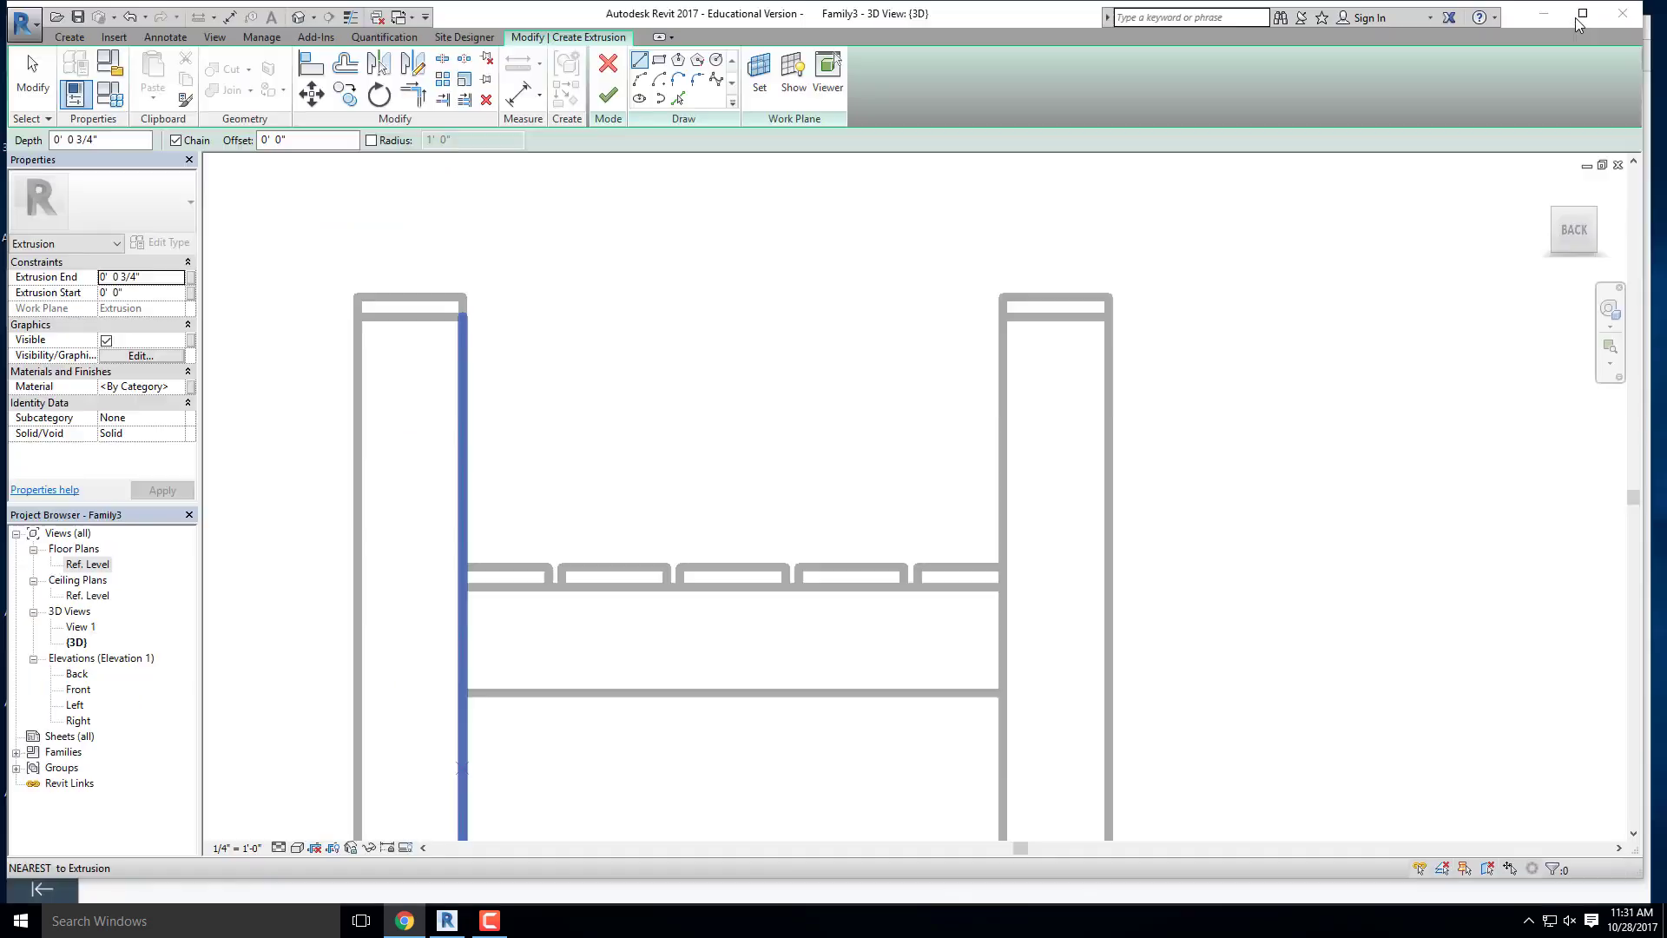
scroll(781, 309, "down", 3)
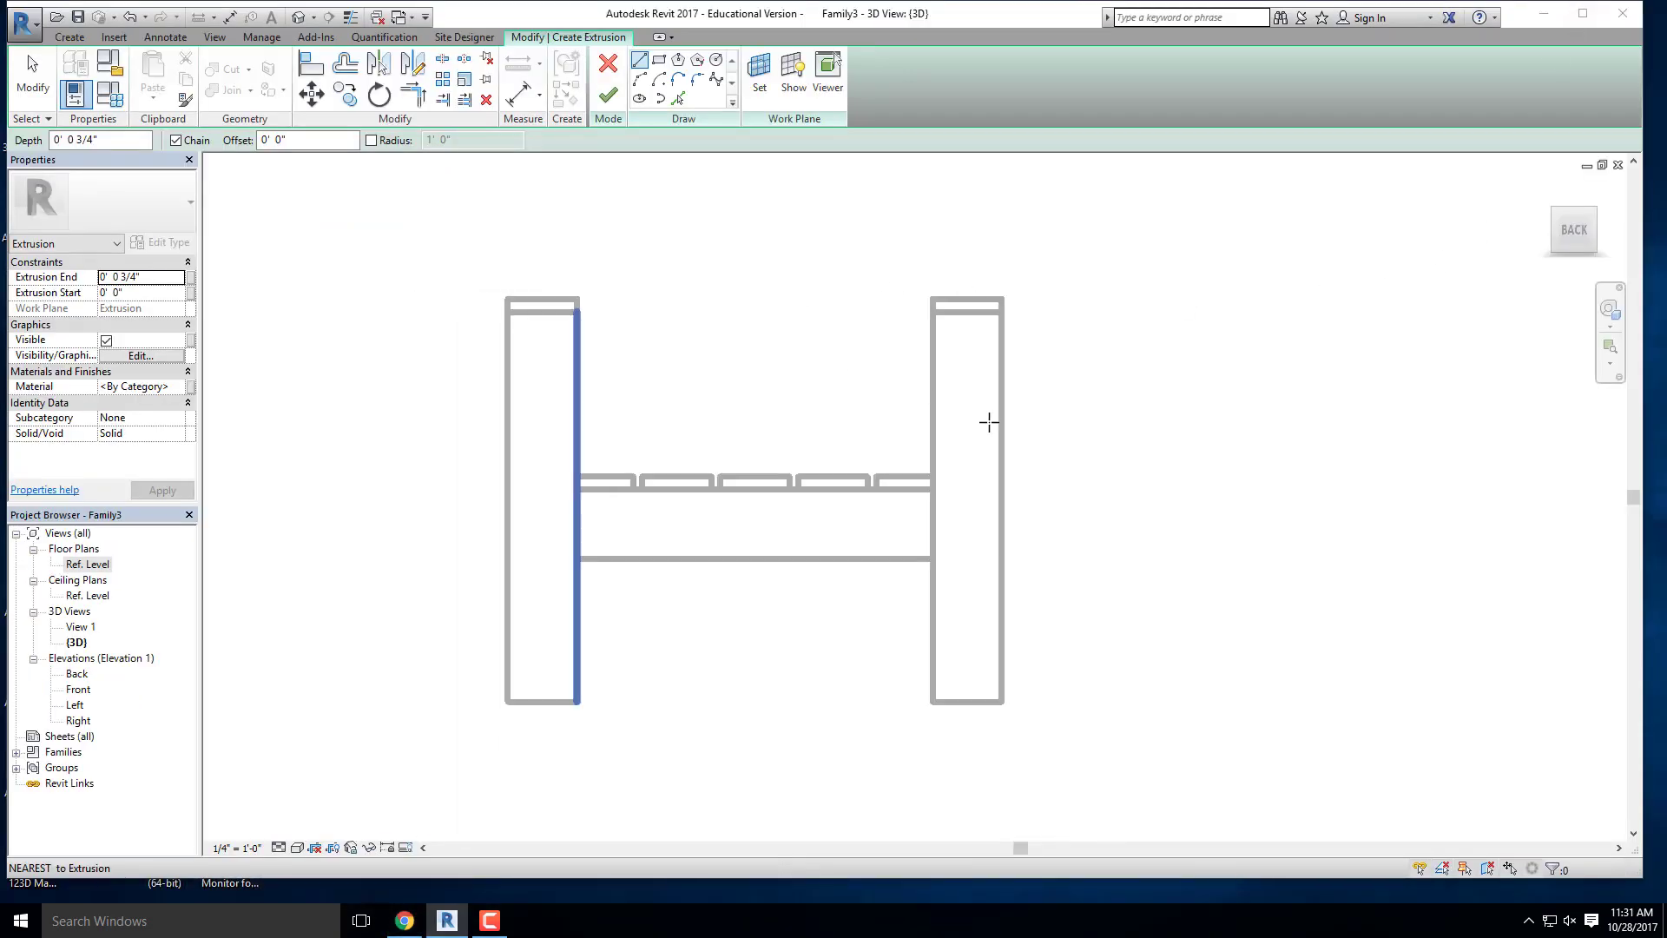
scroll(707, 296, "up", 2)
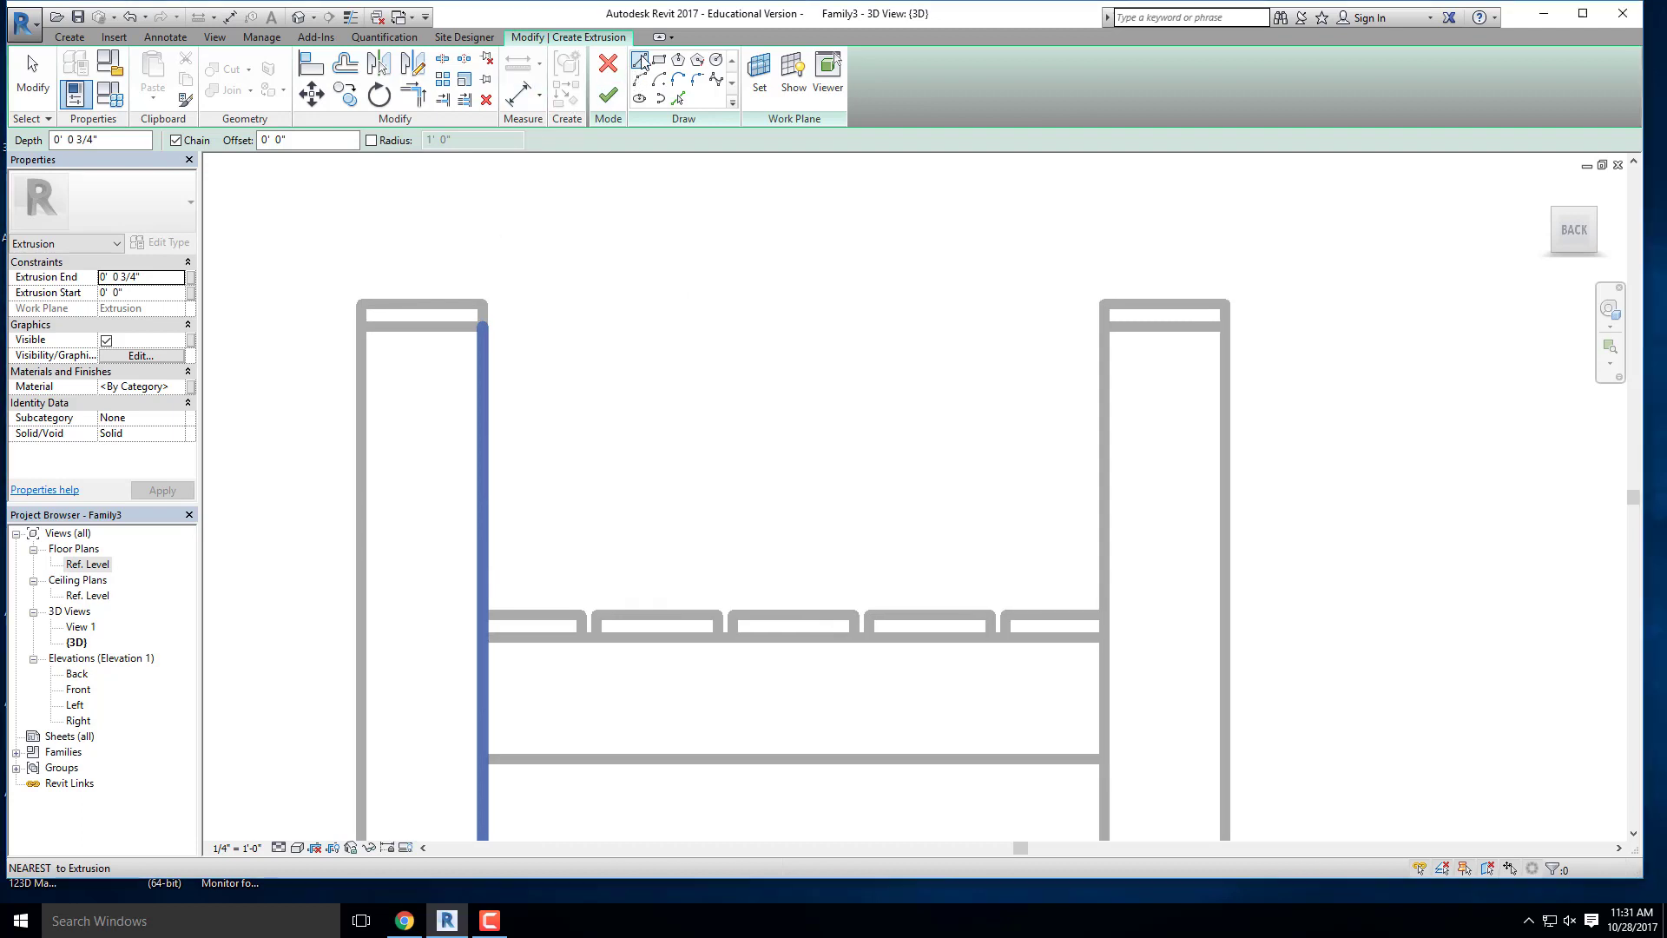
left_click(360, 326)
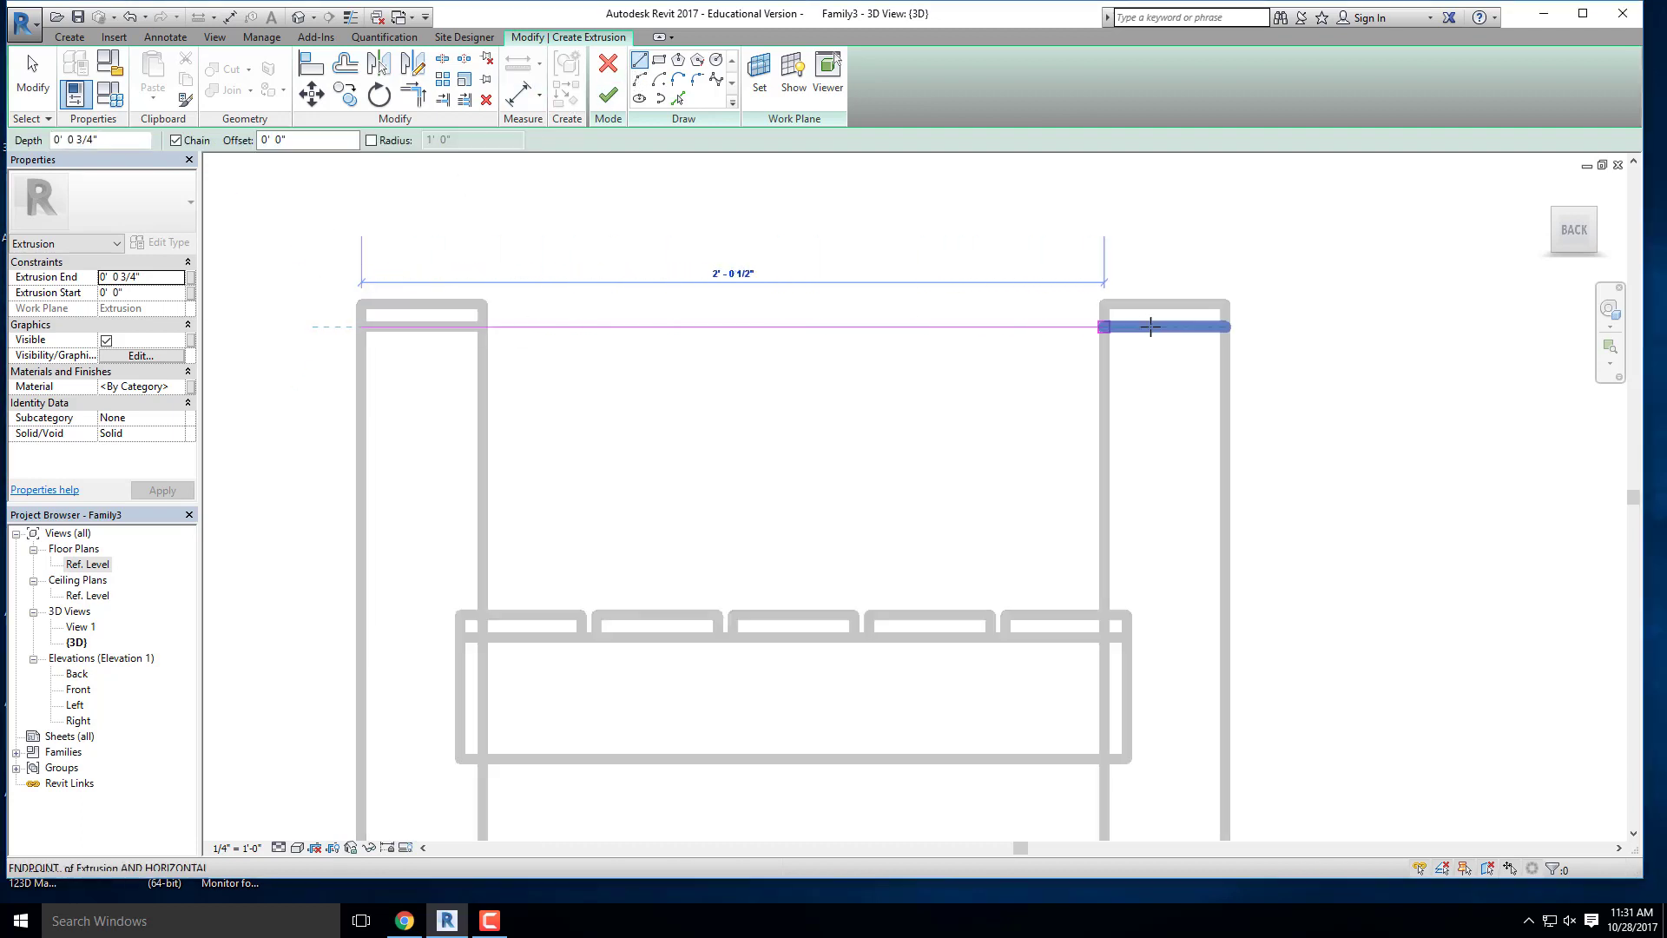
left_click(1223, 326)
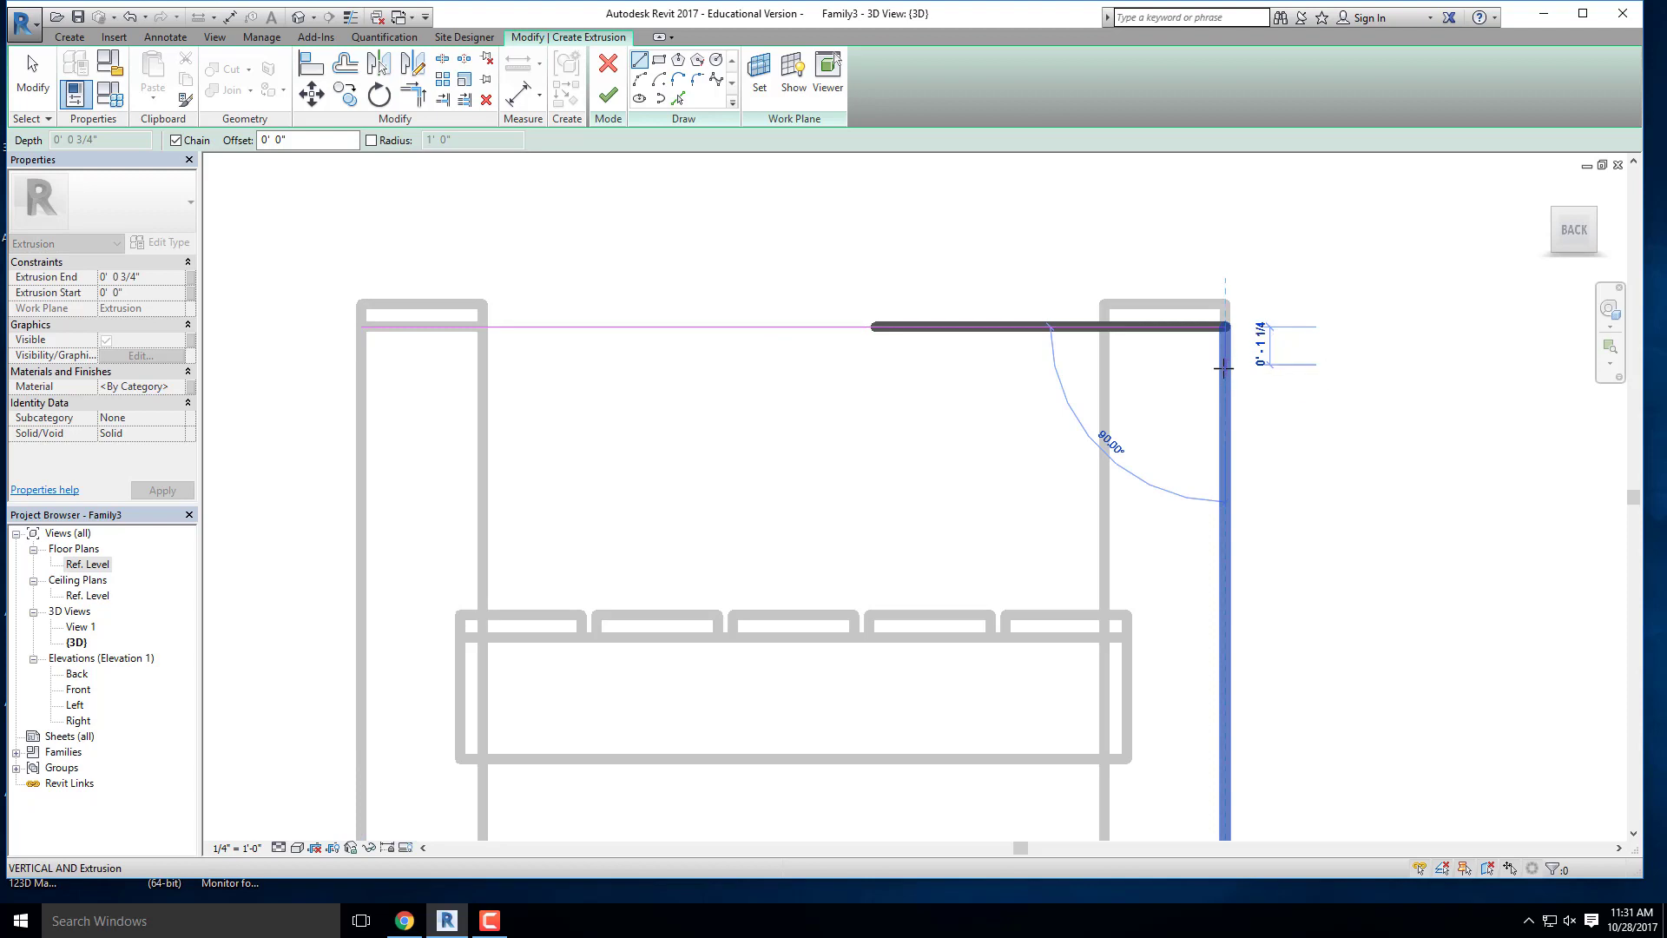
left_click(1224, 371)
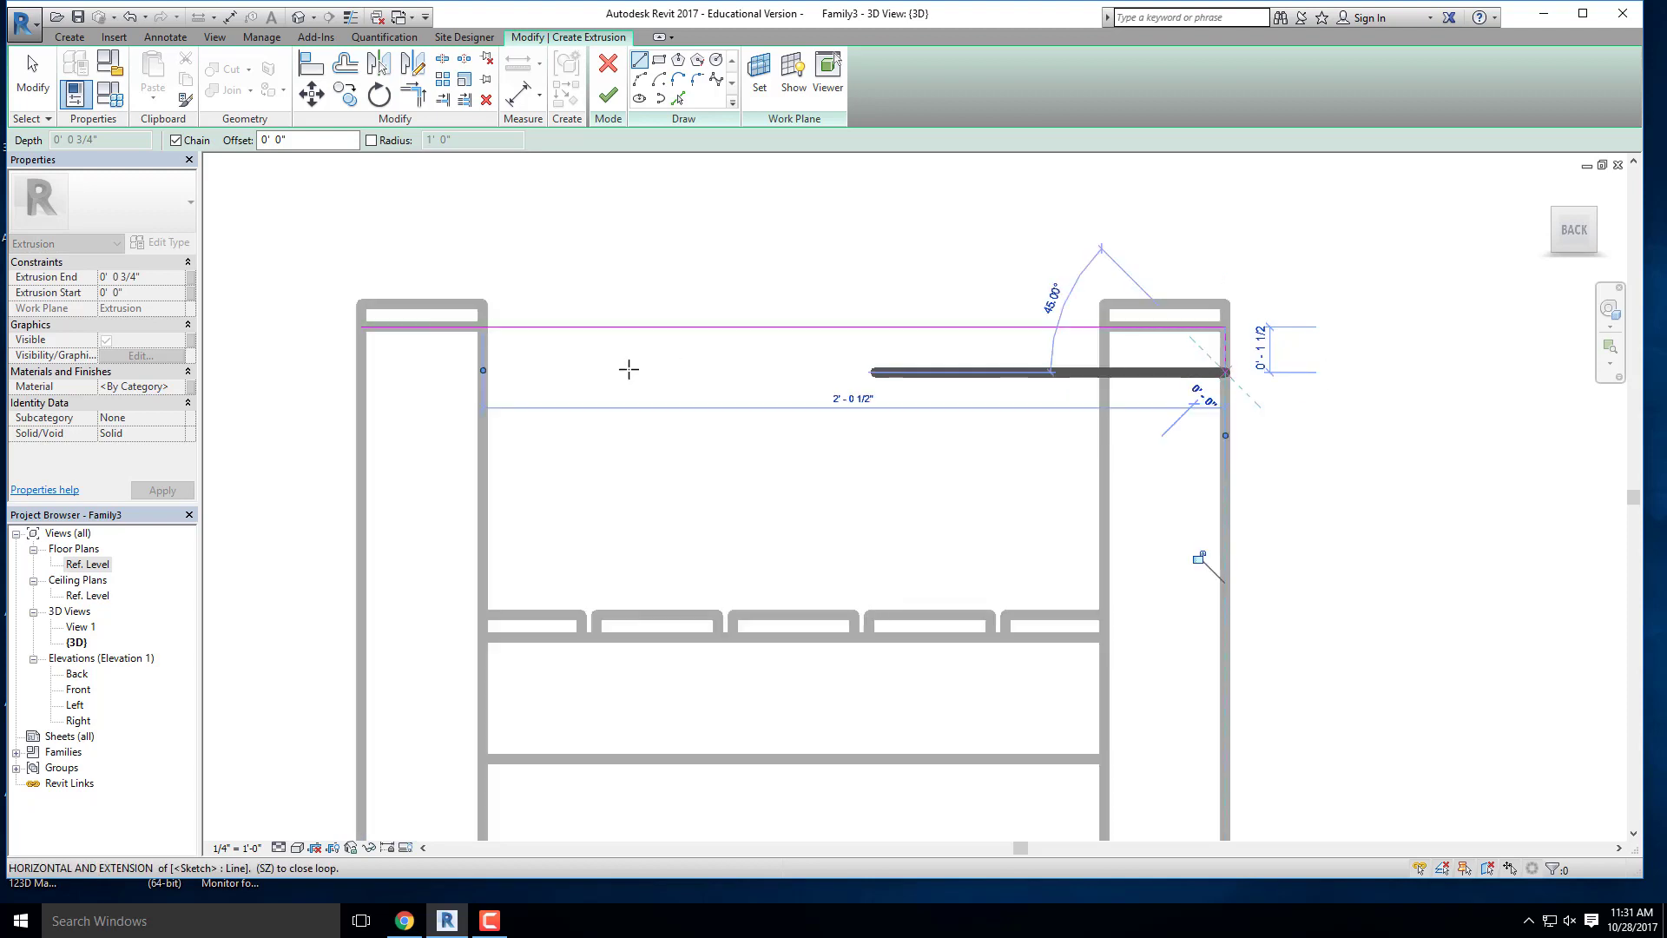
left_click(362, 372)
left_click(358, 326)
Step: Check the crossbar outline against the rear legs from several angles and finish the extrusion at a 3/4" depth
mouse_move(878, 399)
middle_mouse_down("shift")
mouse_move(669, 390)
mouse_move(423, 453)
mouse_move(428, 472)
mouse_move(503, 482)
mouse_move(721, 454)
mouse_move(497, 491)
mouse_move(432, 461)
mouse_move(382, 469)
middle_mouse_up("shift")
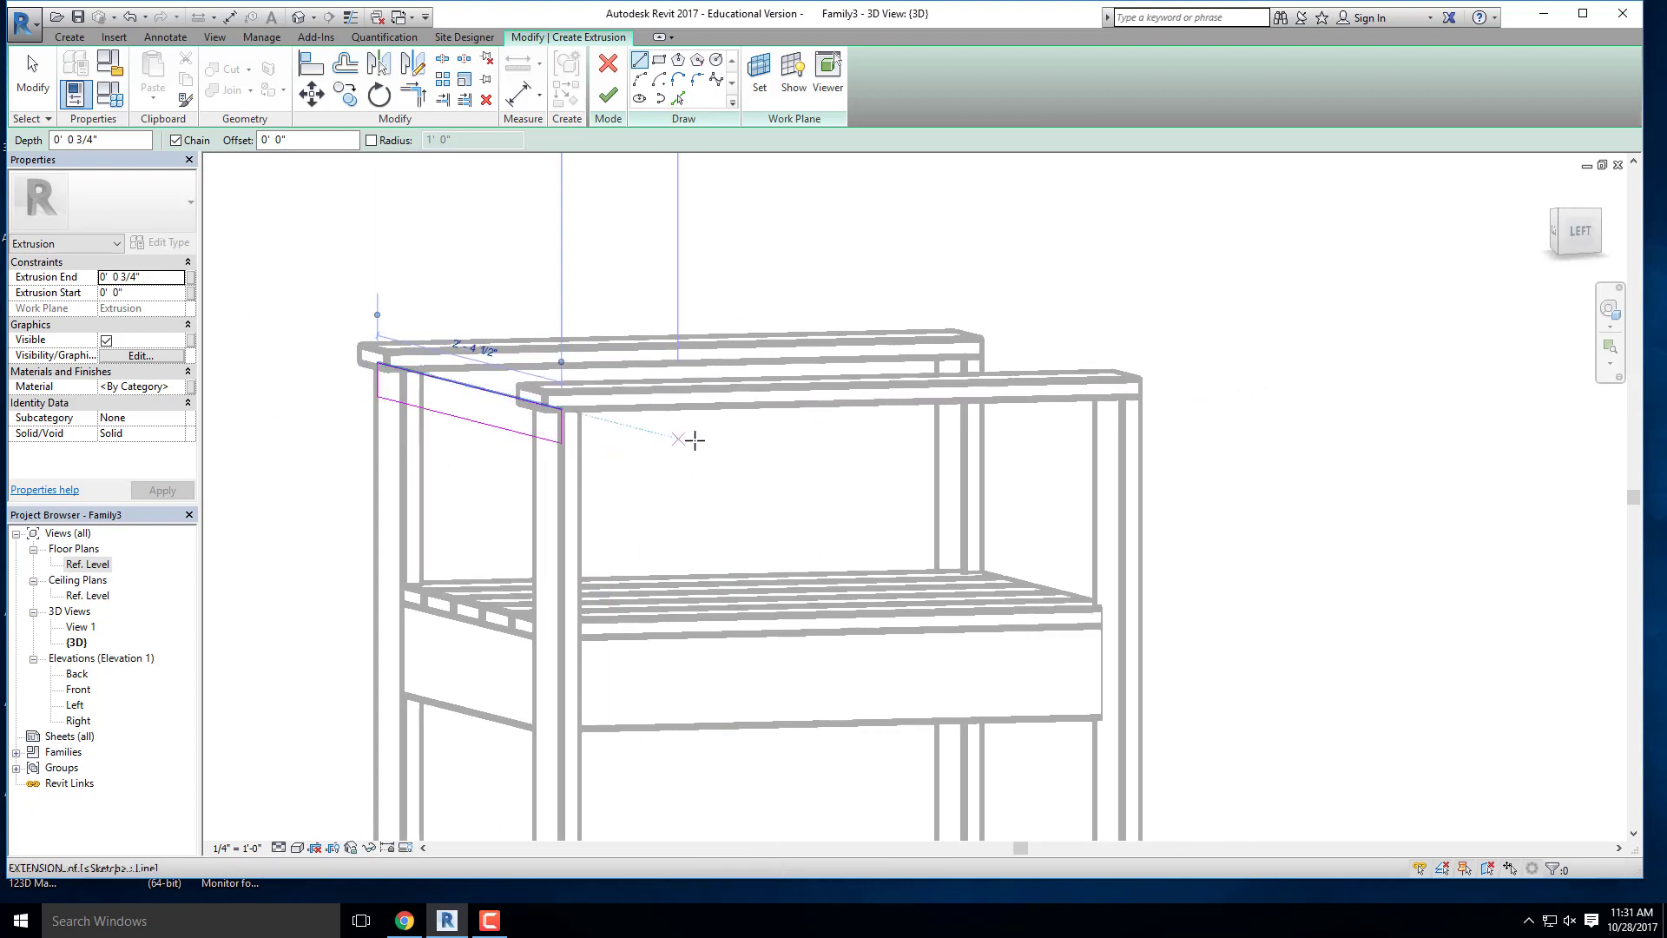
middle_click_drag(785, 264, 612, 726, "shift")
scroll(660, 721, "up", 2)
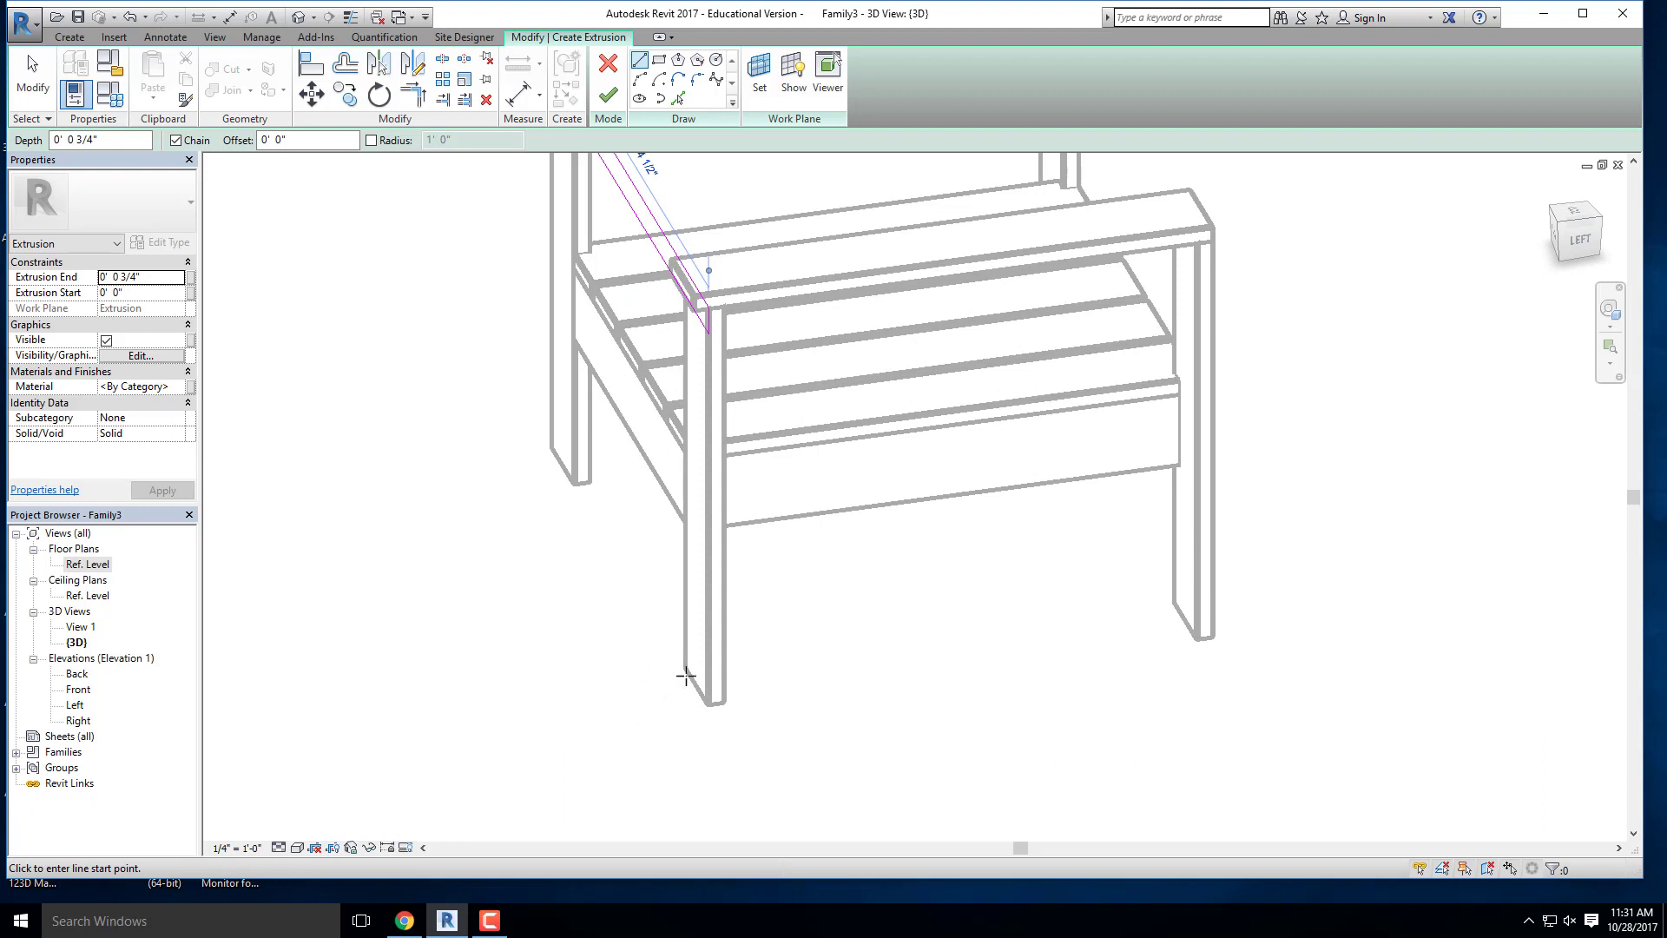
scroll(477, 328, "down", 3)
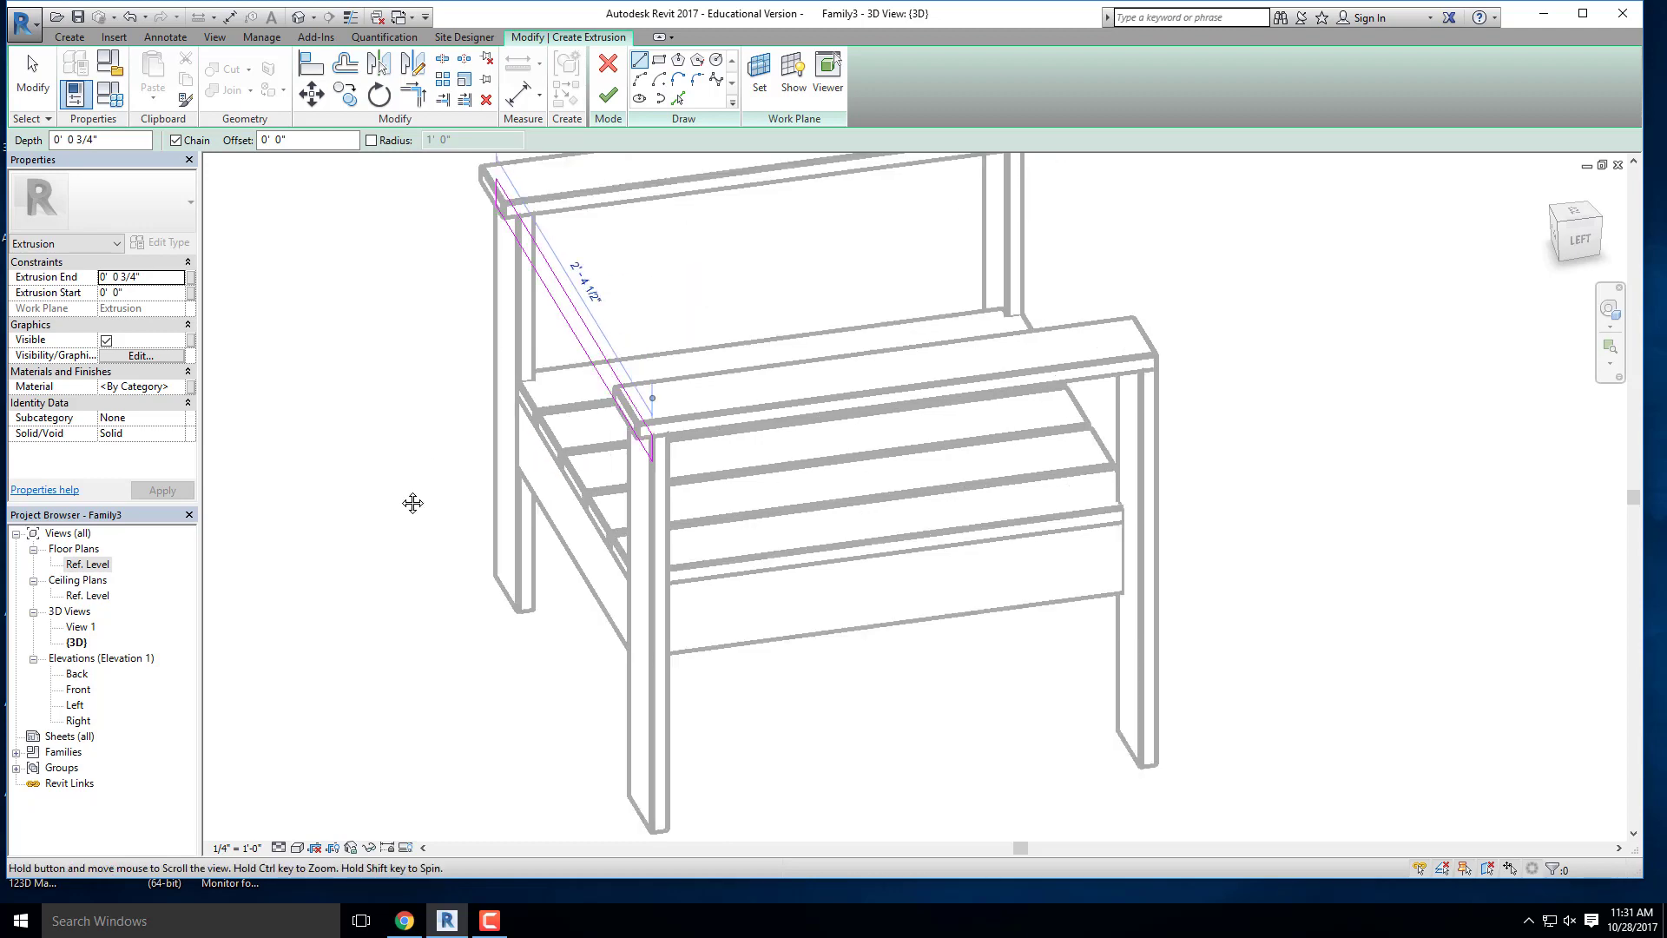
middle_click_drag(533, 346, 675, 311, "shift")
middle_click_drag(676, 311, 653, 369)
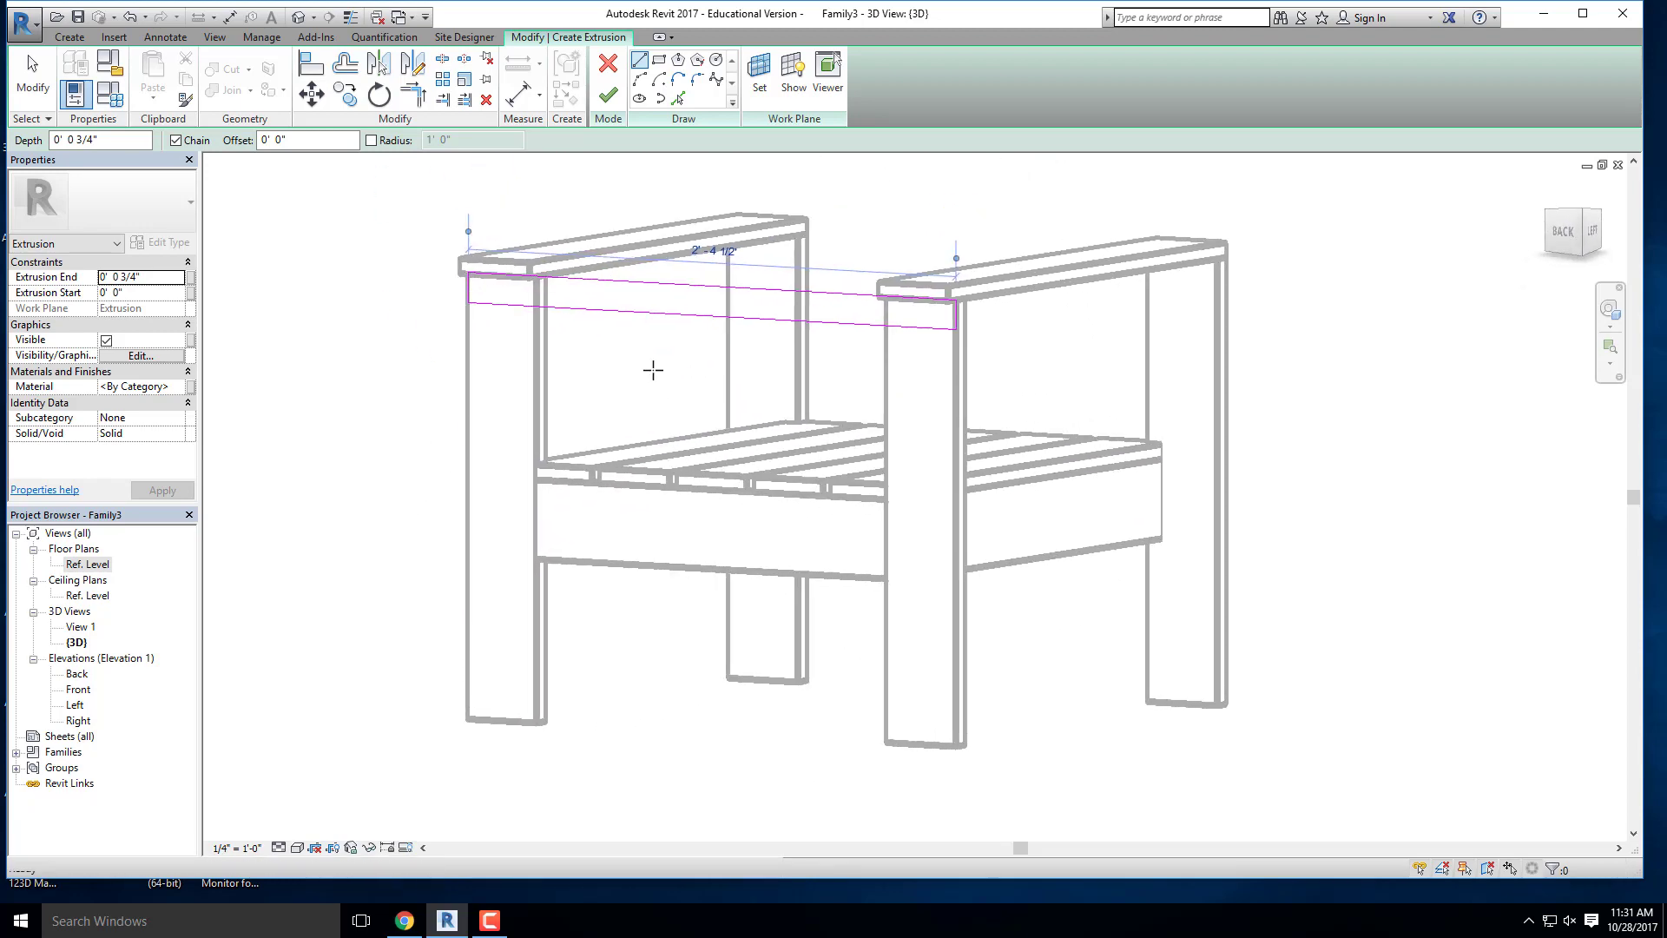
middle_click_drag(903, 511, 851, 545, "shift")
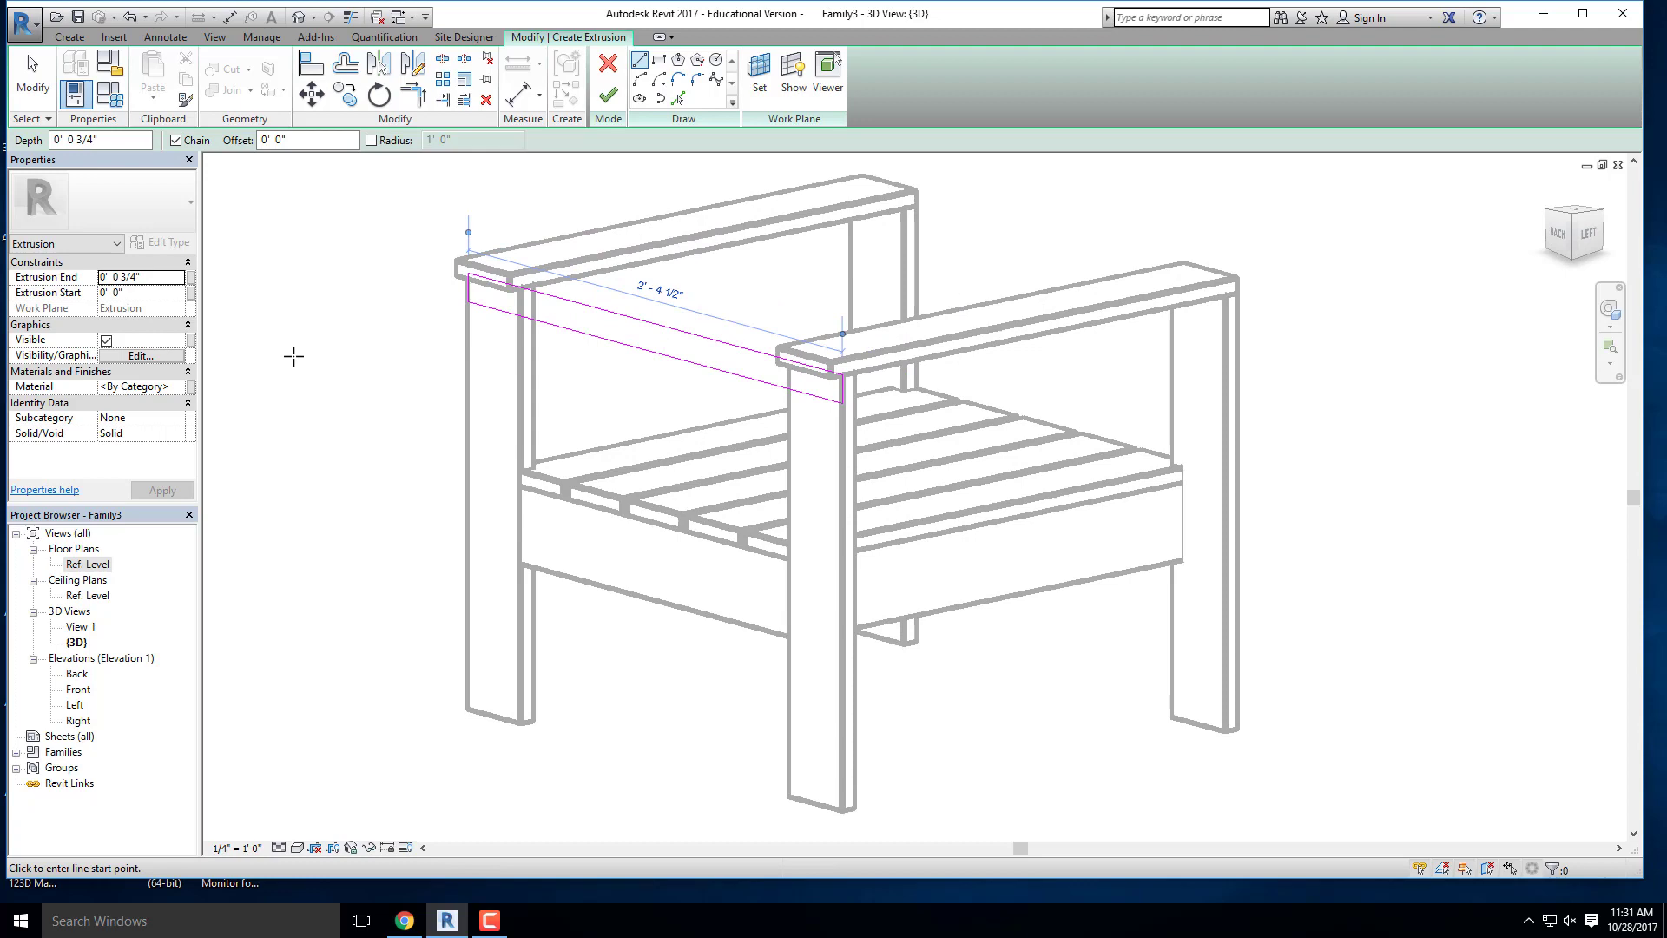
mouse_move(591, 404)
middle_mouse_down("shift")
mouse_move(536, 451)
mouse_move(655, 343)
mouse_move(578, 395)
middle_mouse_up("shift")
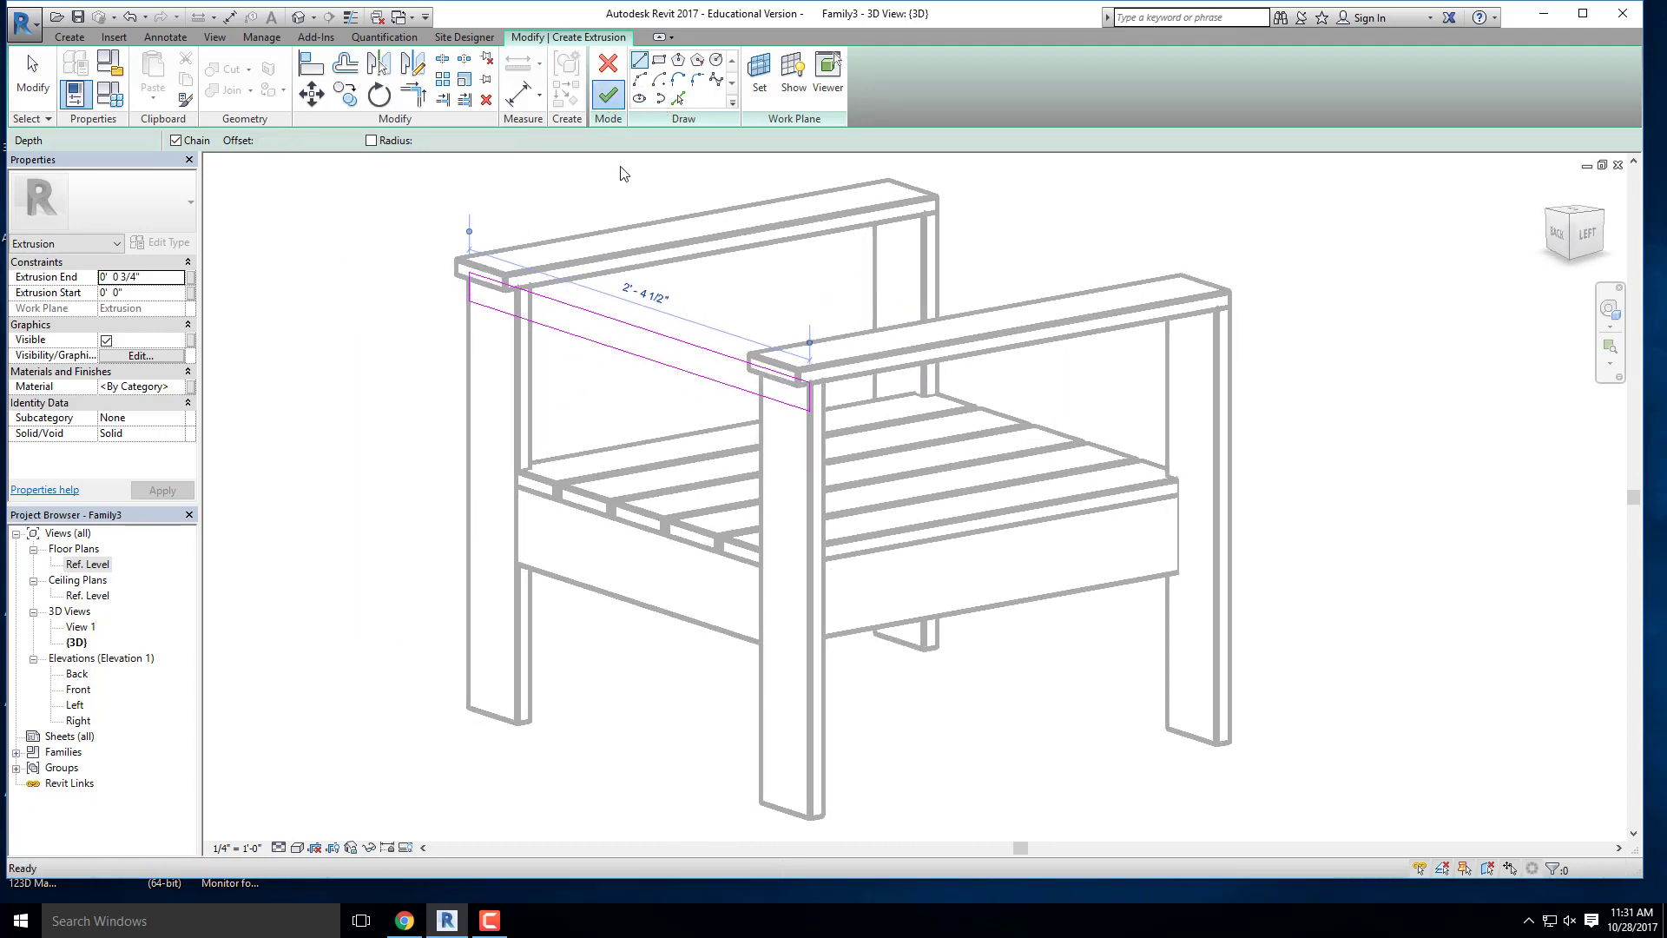
left_click(607, 94)
Step: Compare the new rear crossbar with the chair reference image in Chrome and examine how it meets the rear legs and armrests
mouse_move(556, 417)
middle_mouse_down("shift")
mouse_move(729, 383)
mouse_move(721, 479)
mouse_move(748, 435)
mouse_move(718, 551)
mouse_move(759, 428)
mouse_move(563, 493)
mouse_move(595, 513)
mouse_move(619, 634)
middle_mouse_up("shift")
left_click(412, 924)
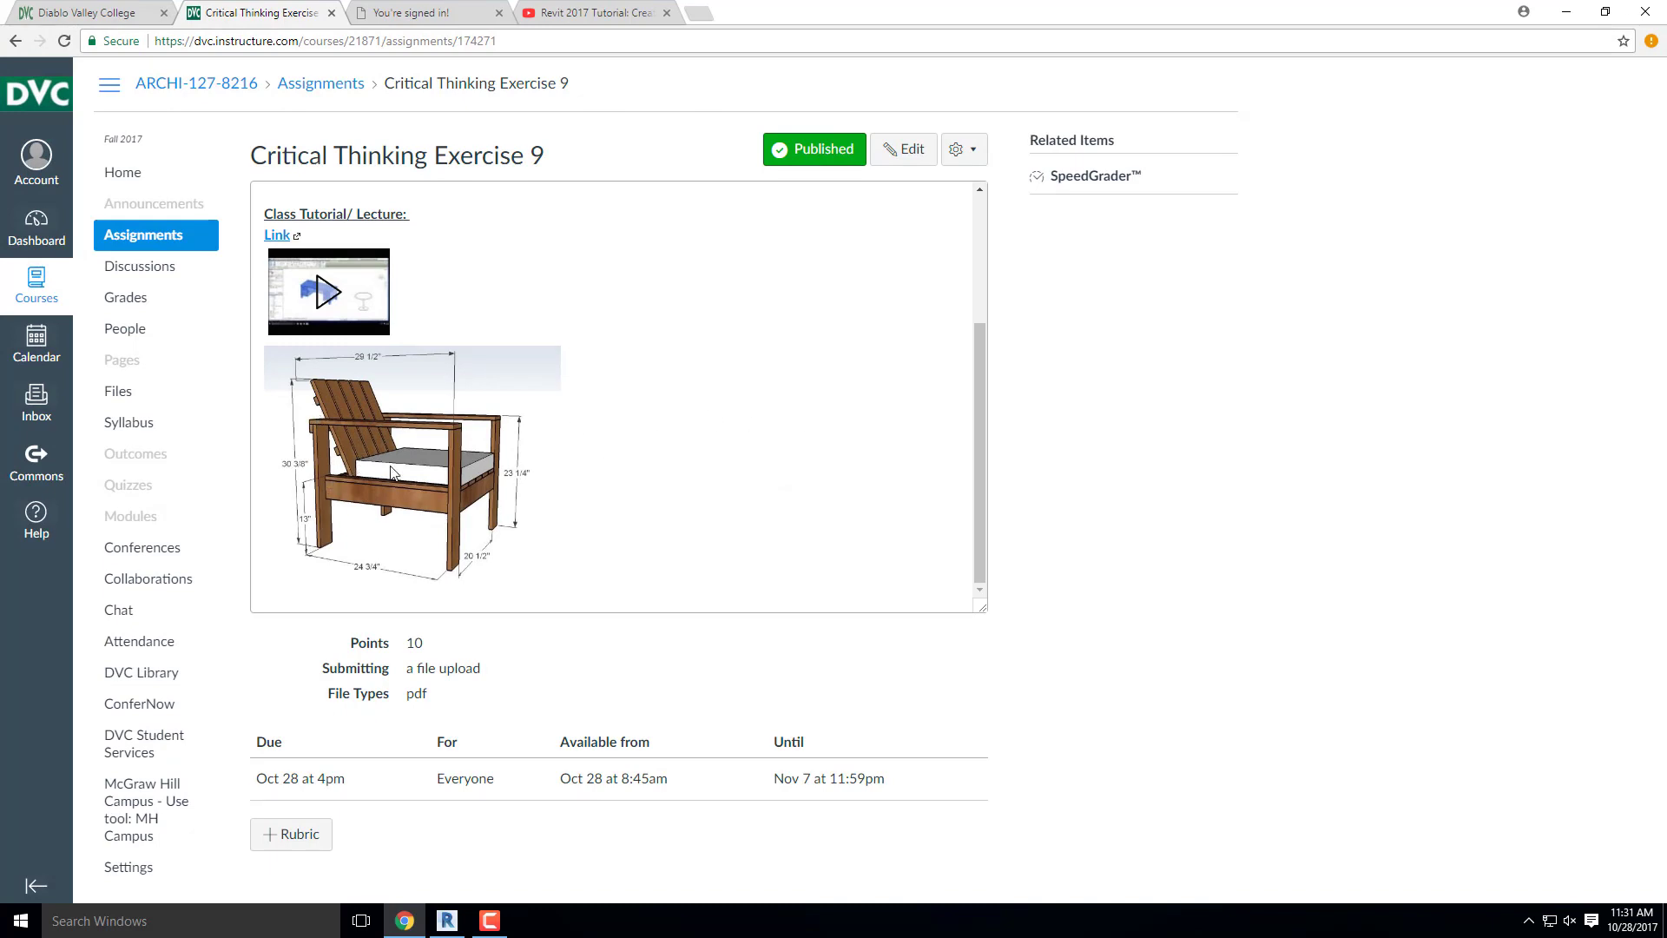
left_click(1567, 12)
middle_click_drag(945, 390, 890, 529, "shift")
scroll(706, 401, "up", 3)
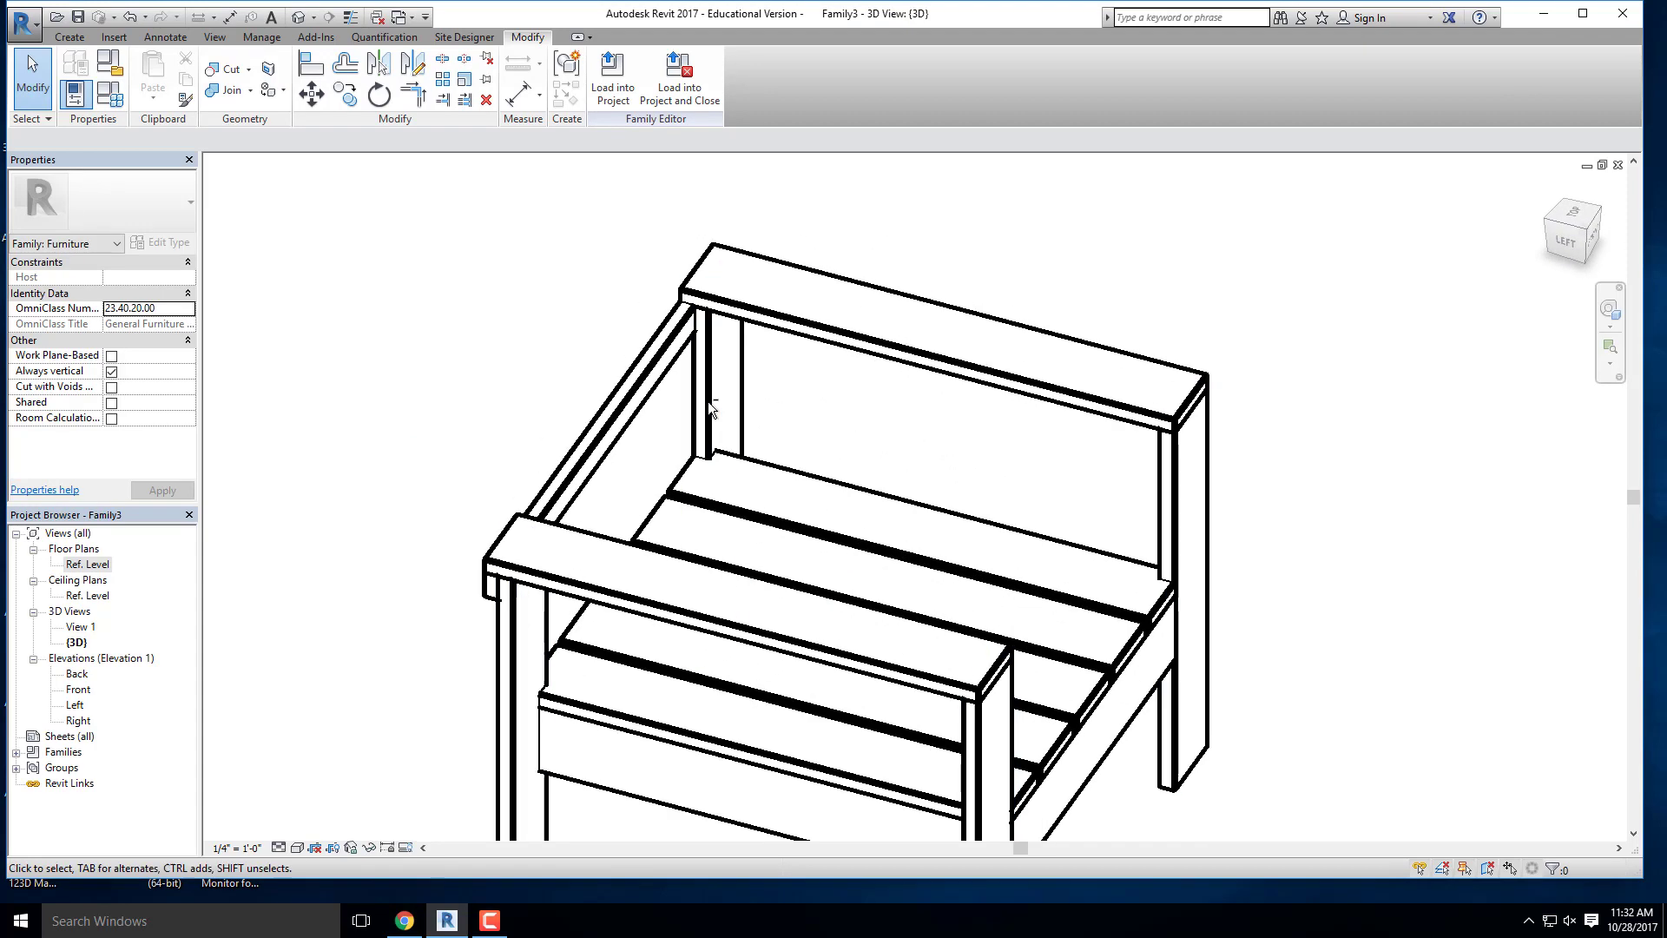
middle_click_drag(707, 402, 613, 415, "shift")
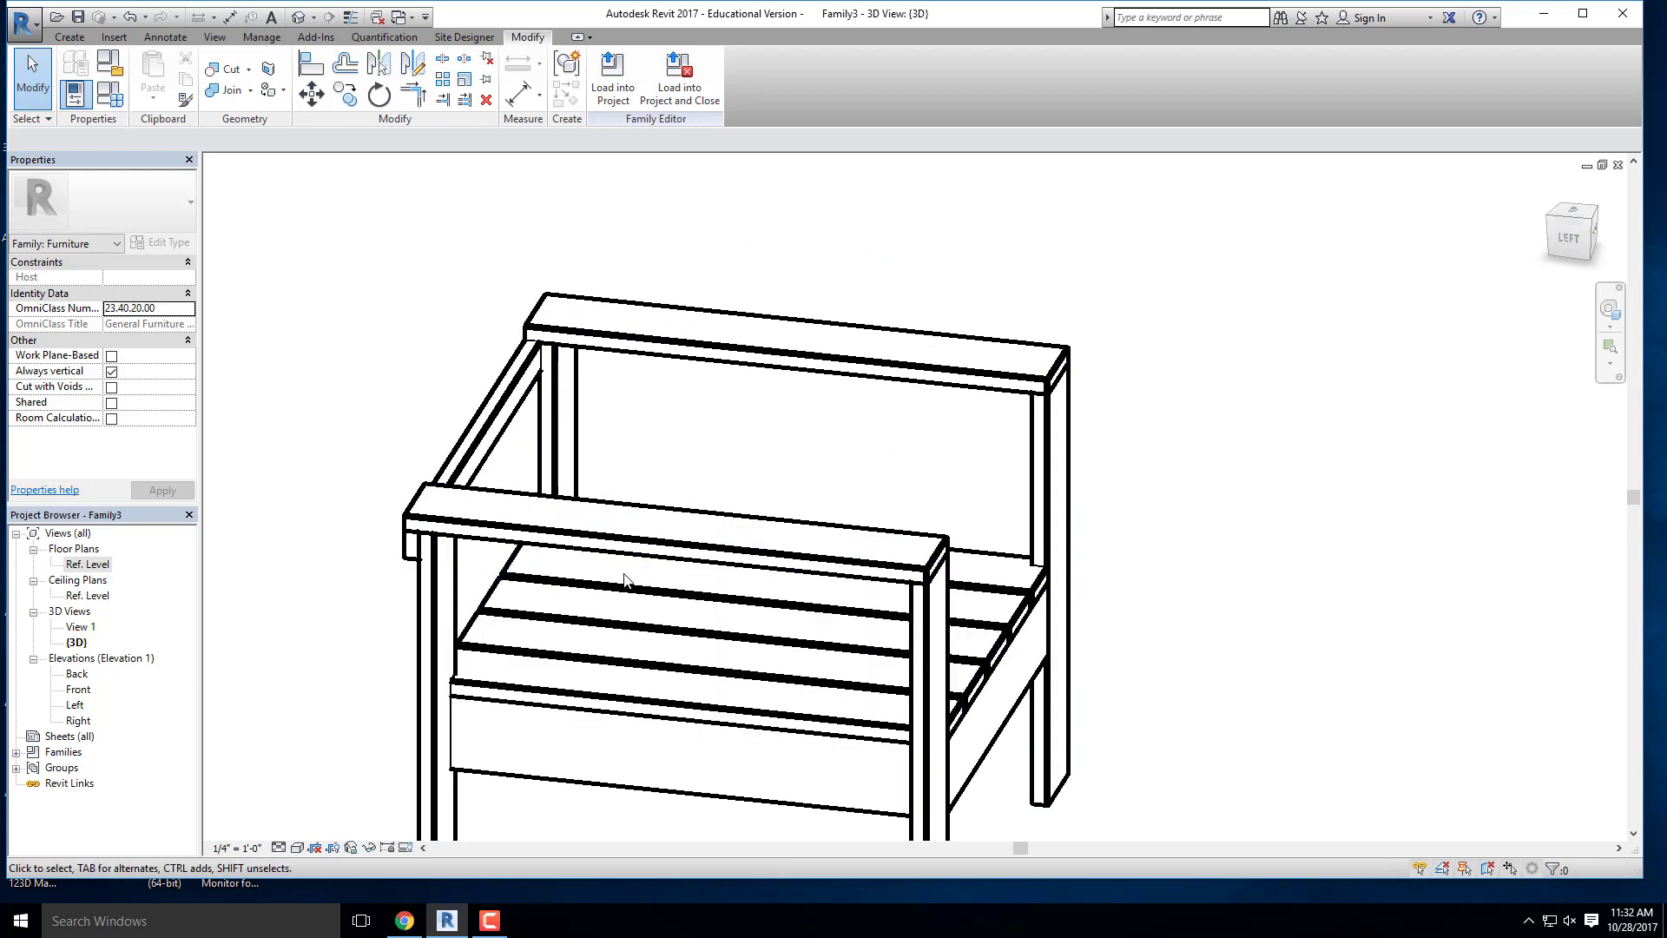
middle_click_drag(679, 545, 640, 569, "shift")
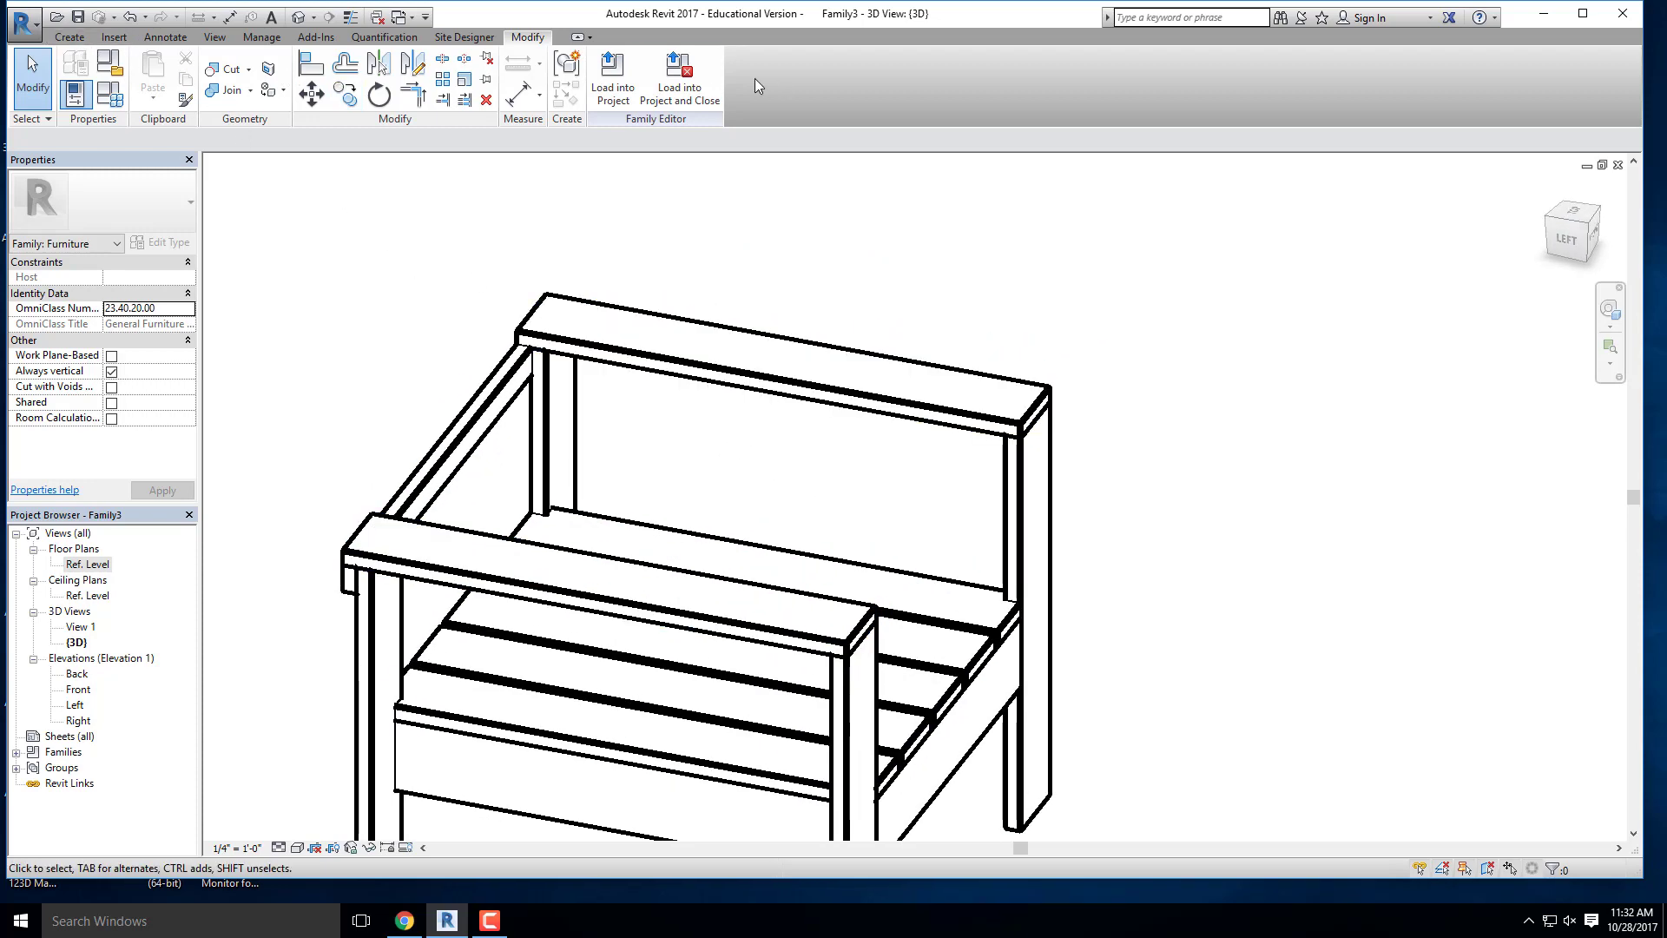
Step: Set the work plane by picking the far rear leg's inner side face, and start a new extrusion in the left view
left_click(69, 37)
left_click(1038, 76)
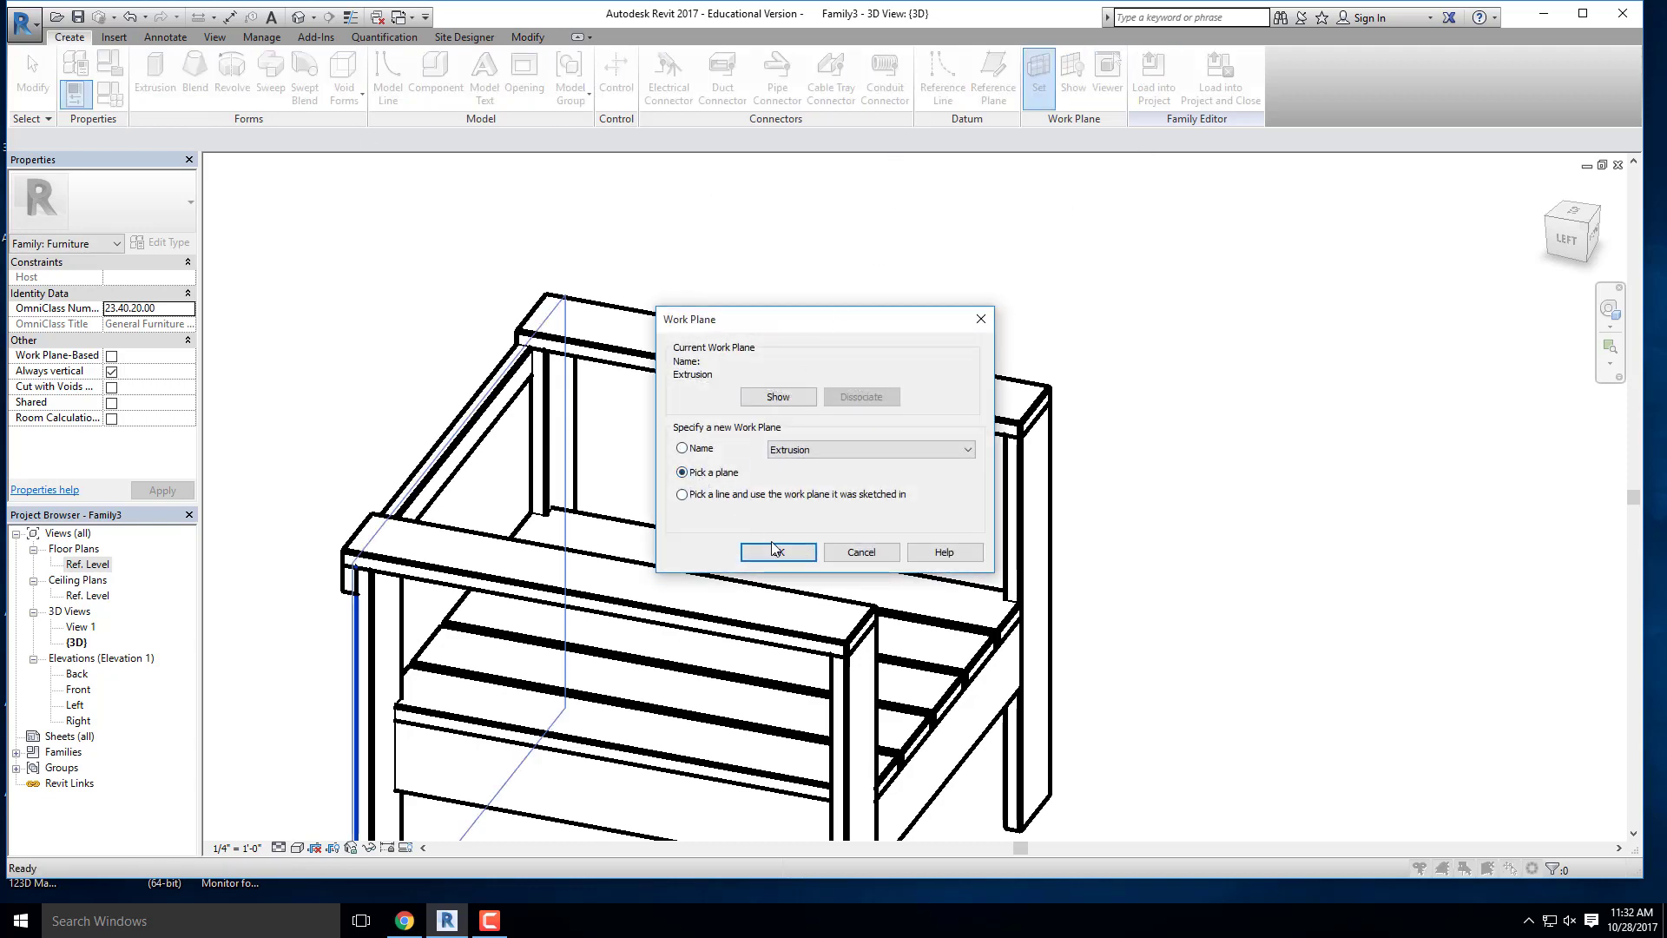
left_click(777, 551)
scroll(543, 364, "up", 3)
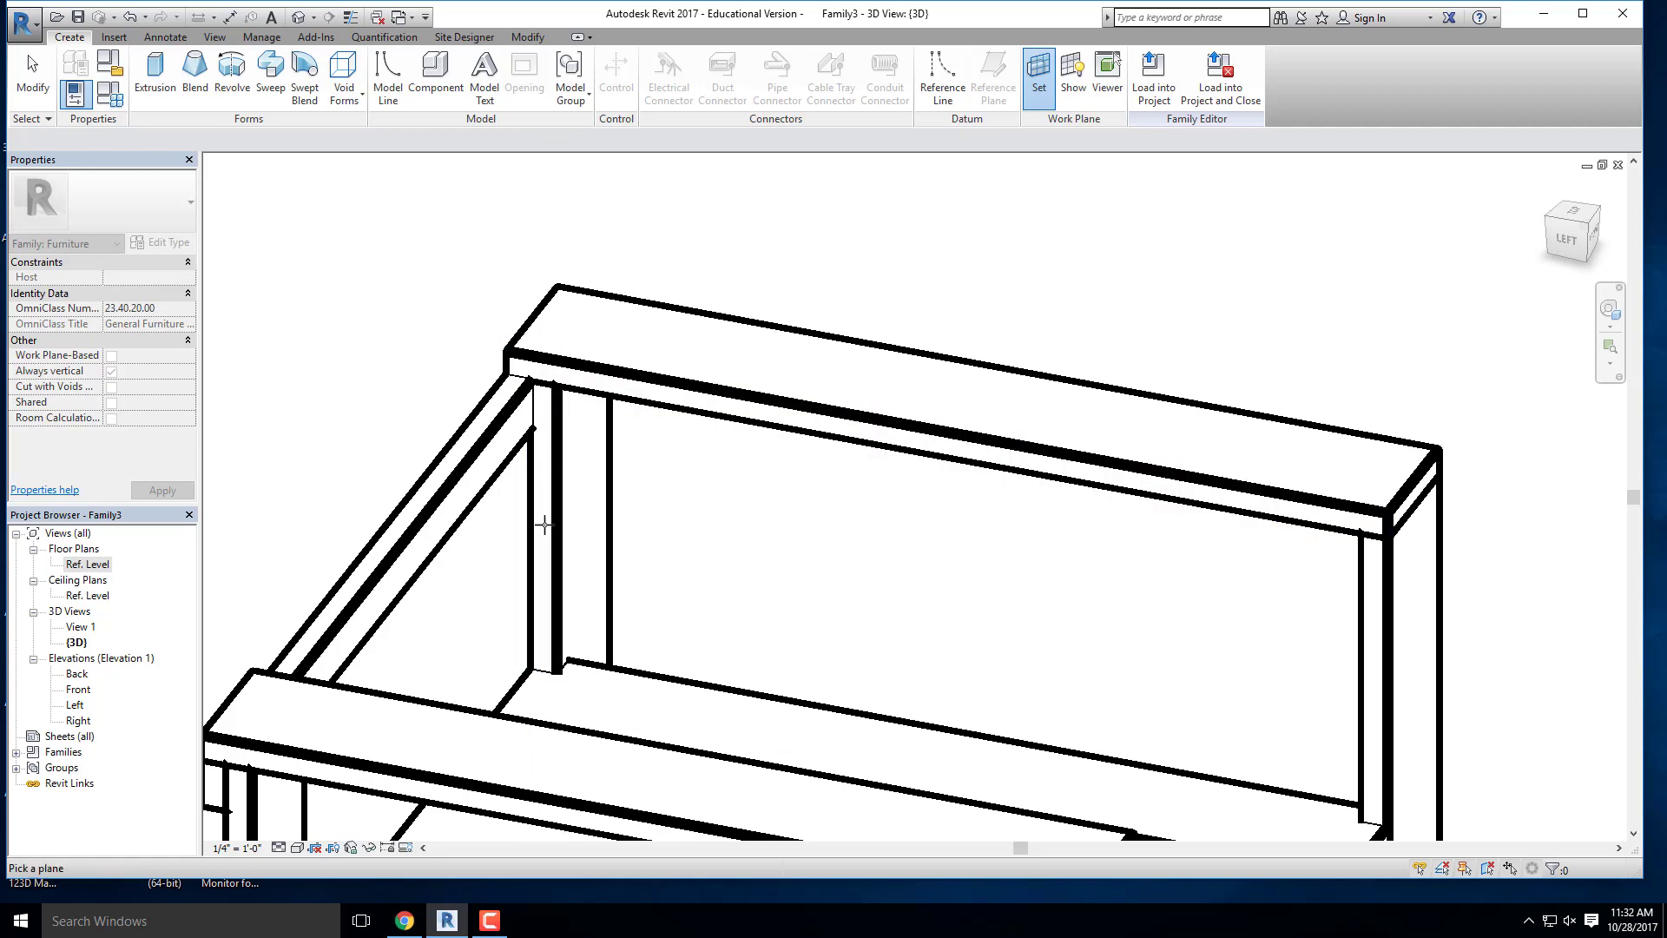
left_click(553, 470)
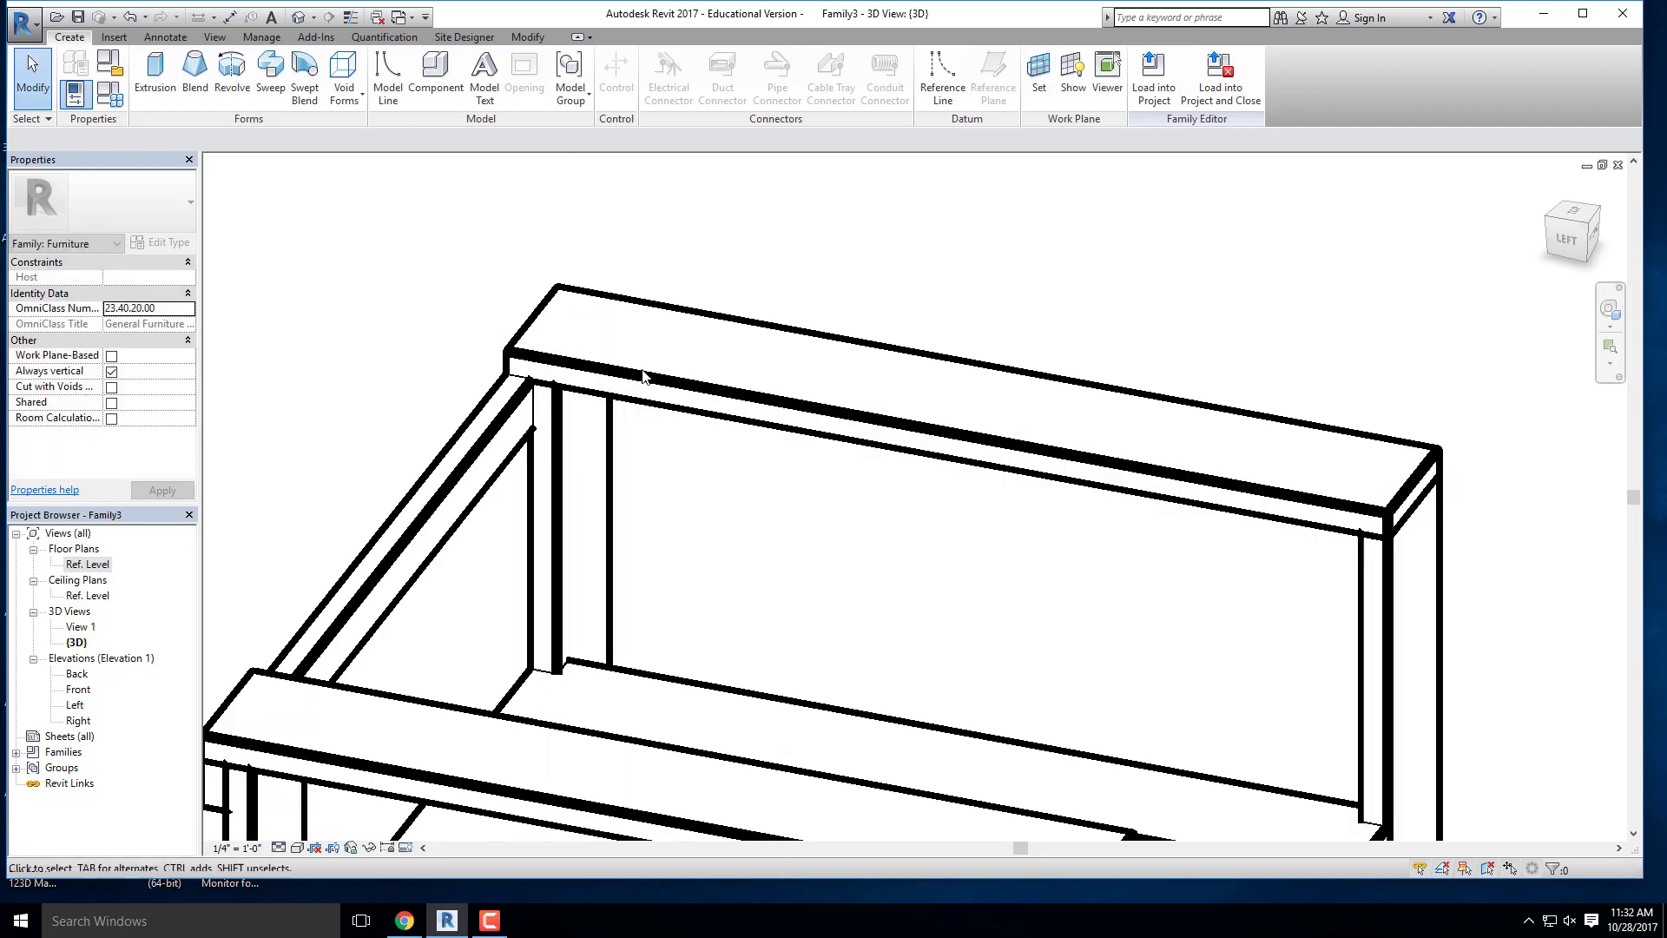
scroll(643, 379, "down", 3)
middle_click_drag(662, 484, 700, 473, "shift")
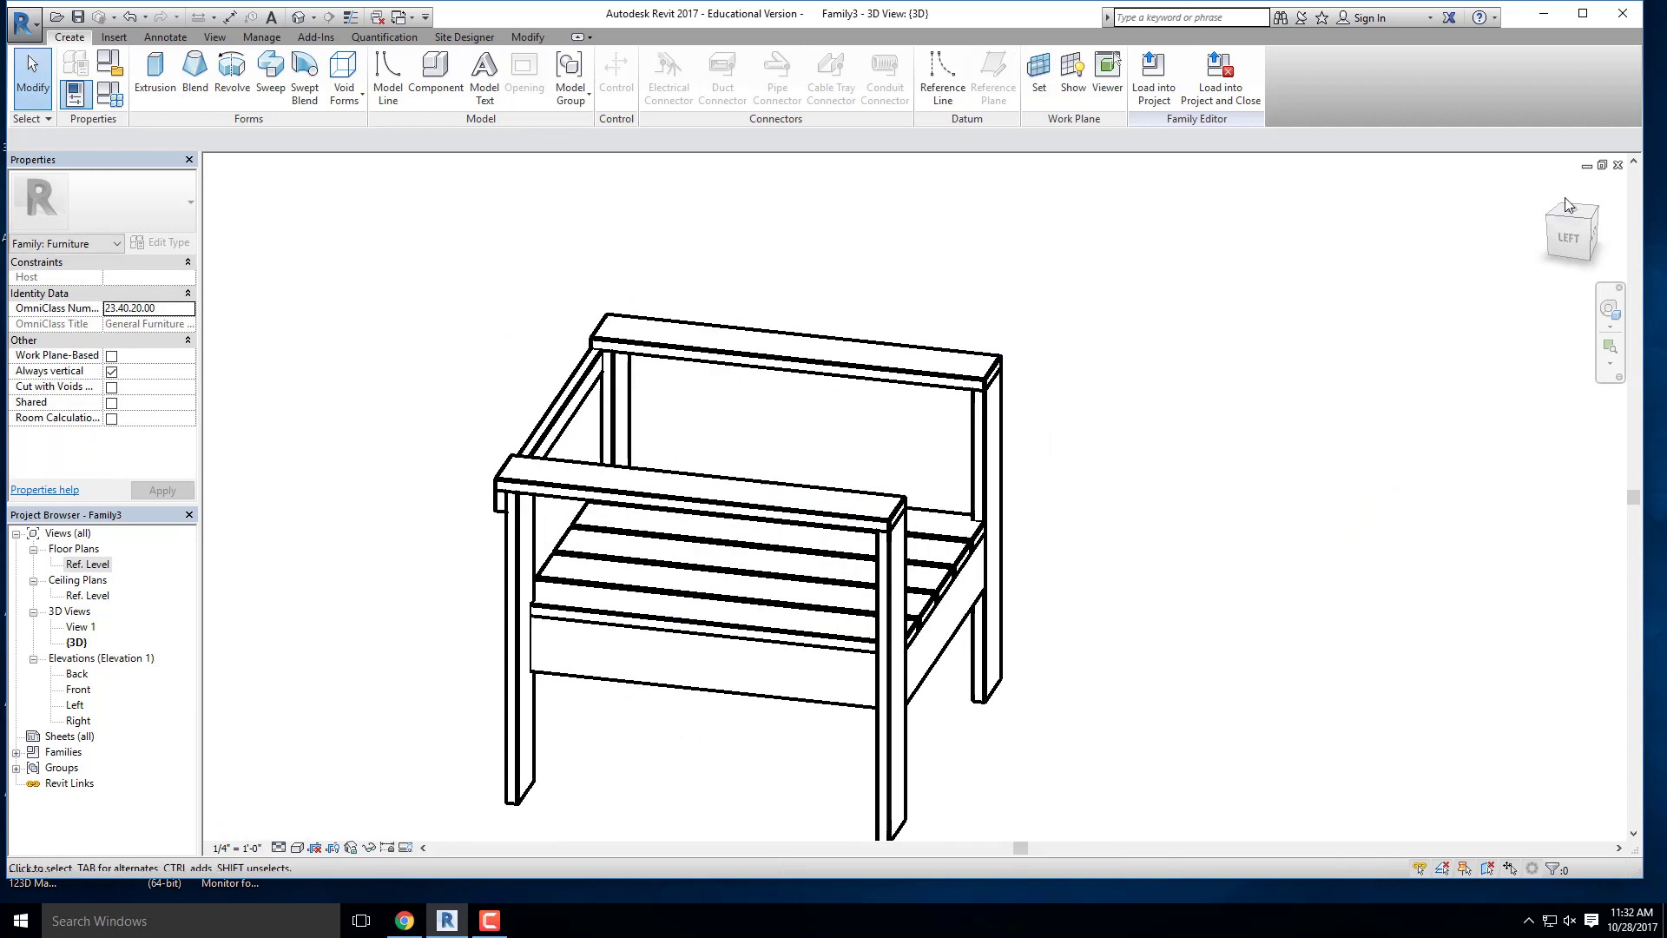
left_click(1571, 245)
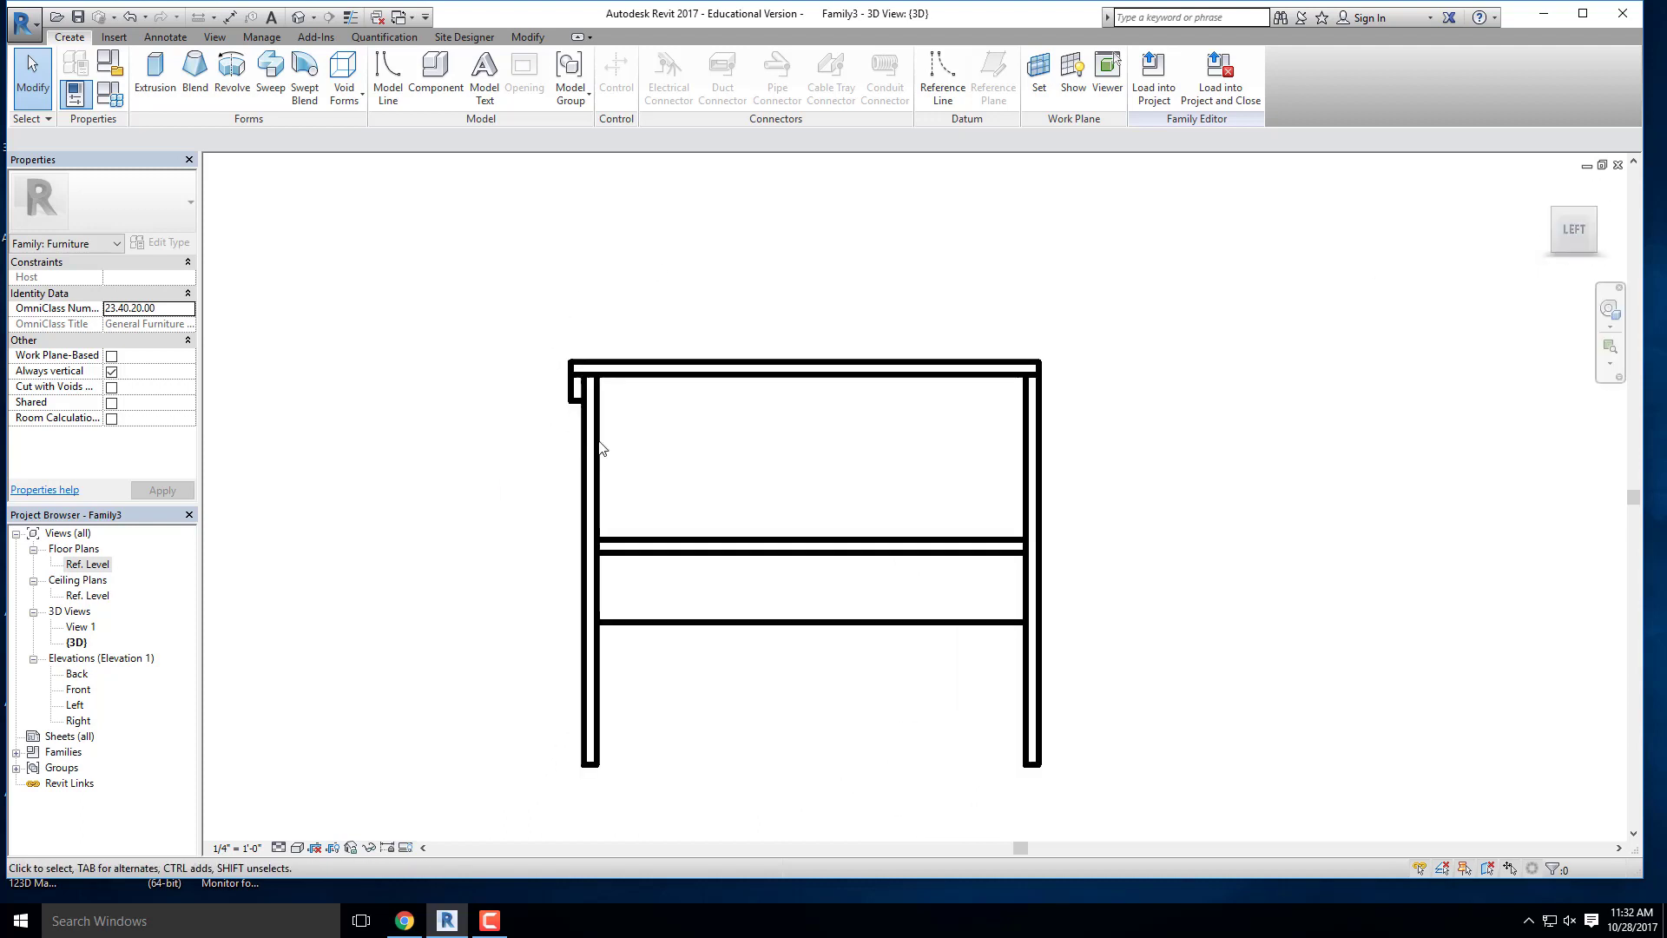
left_click(156, 79)
scroll(618, 401, "up", 2)
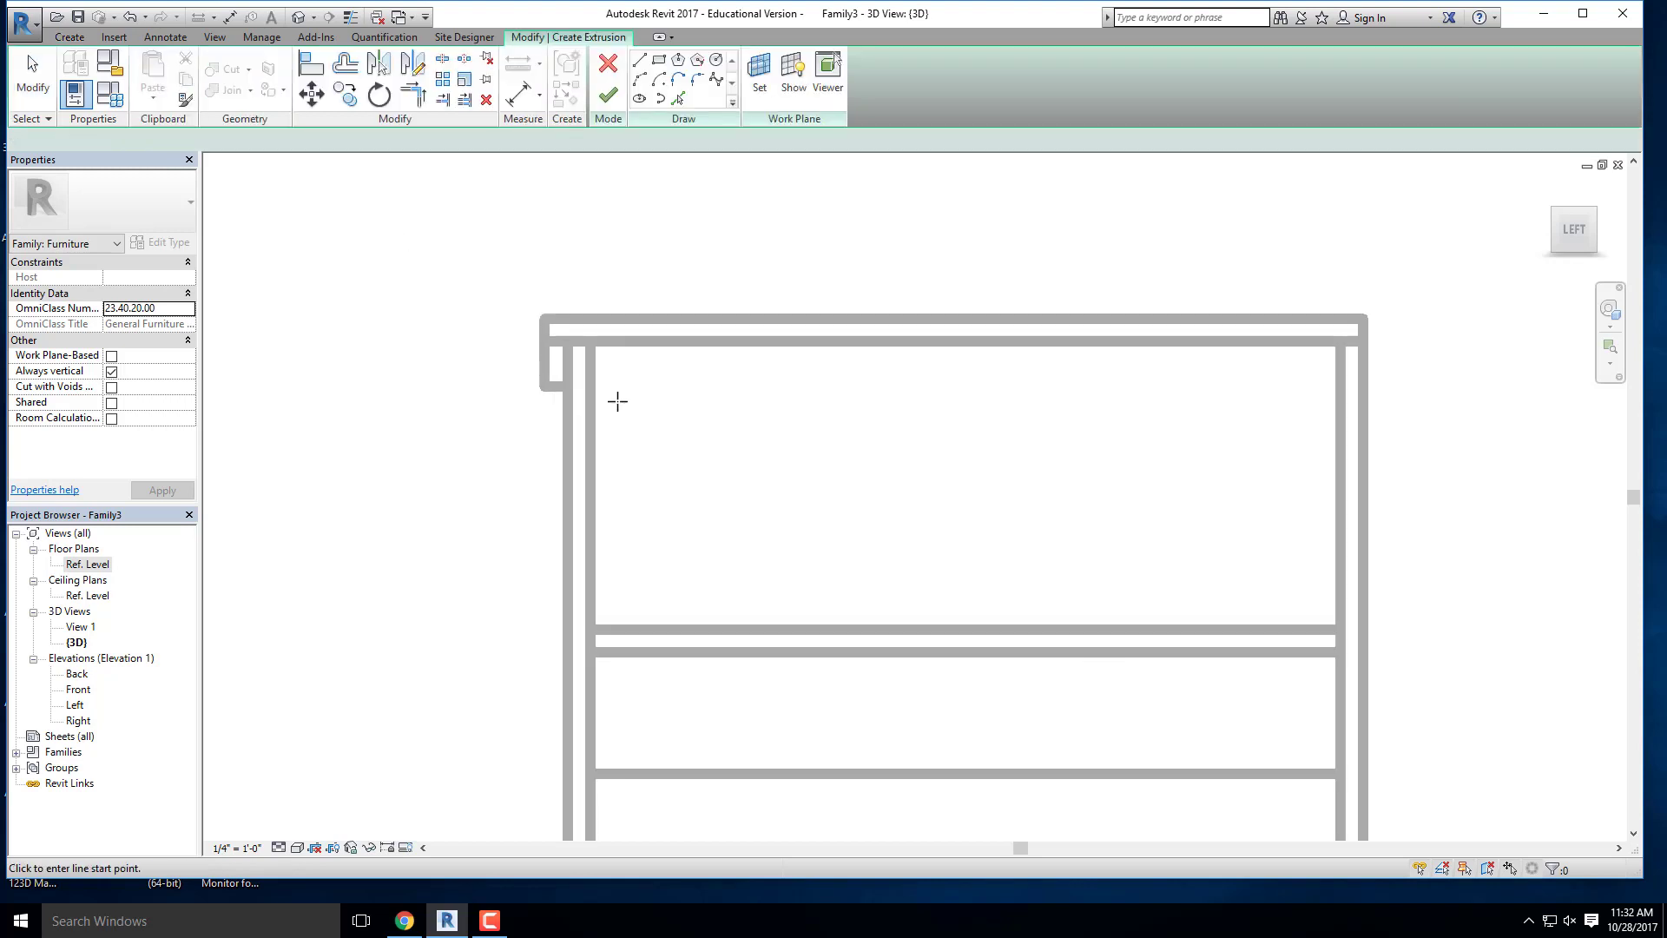
left_click(593, 339)
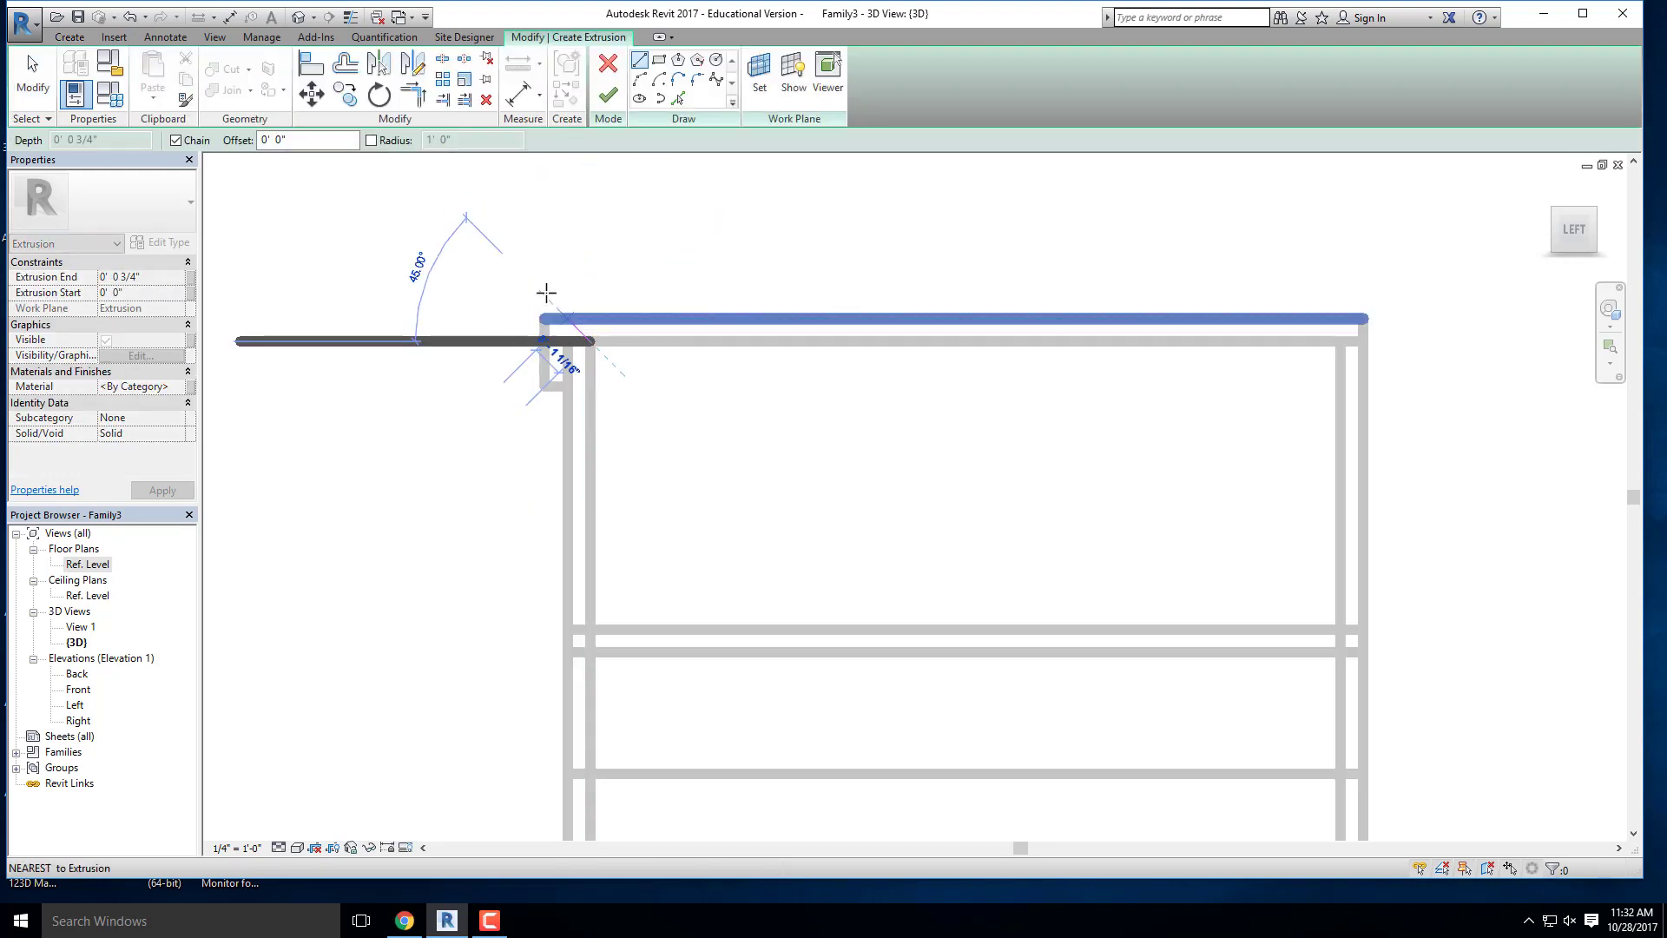
middle_click_drag(525, 321, 555, 469, "shift")
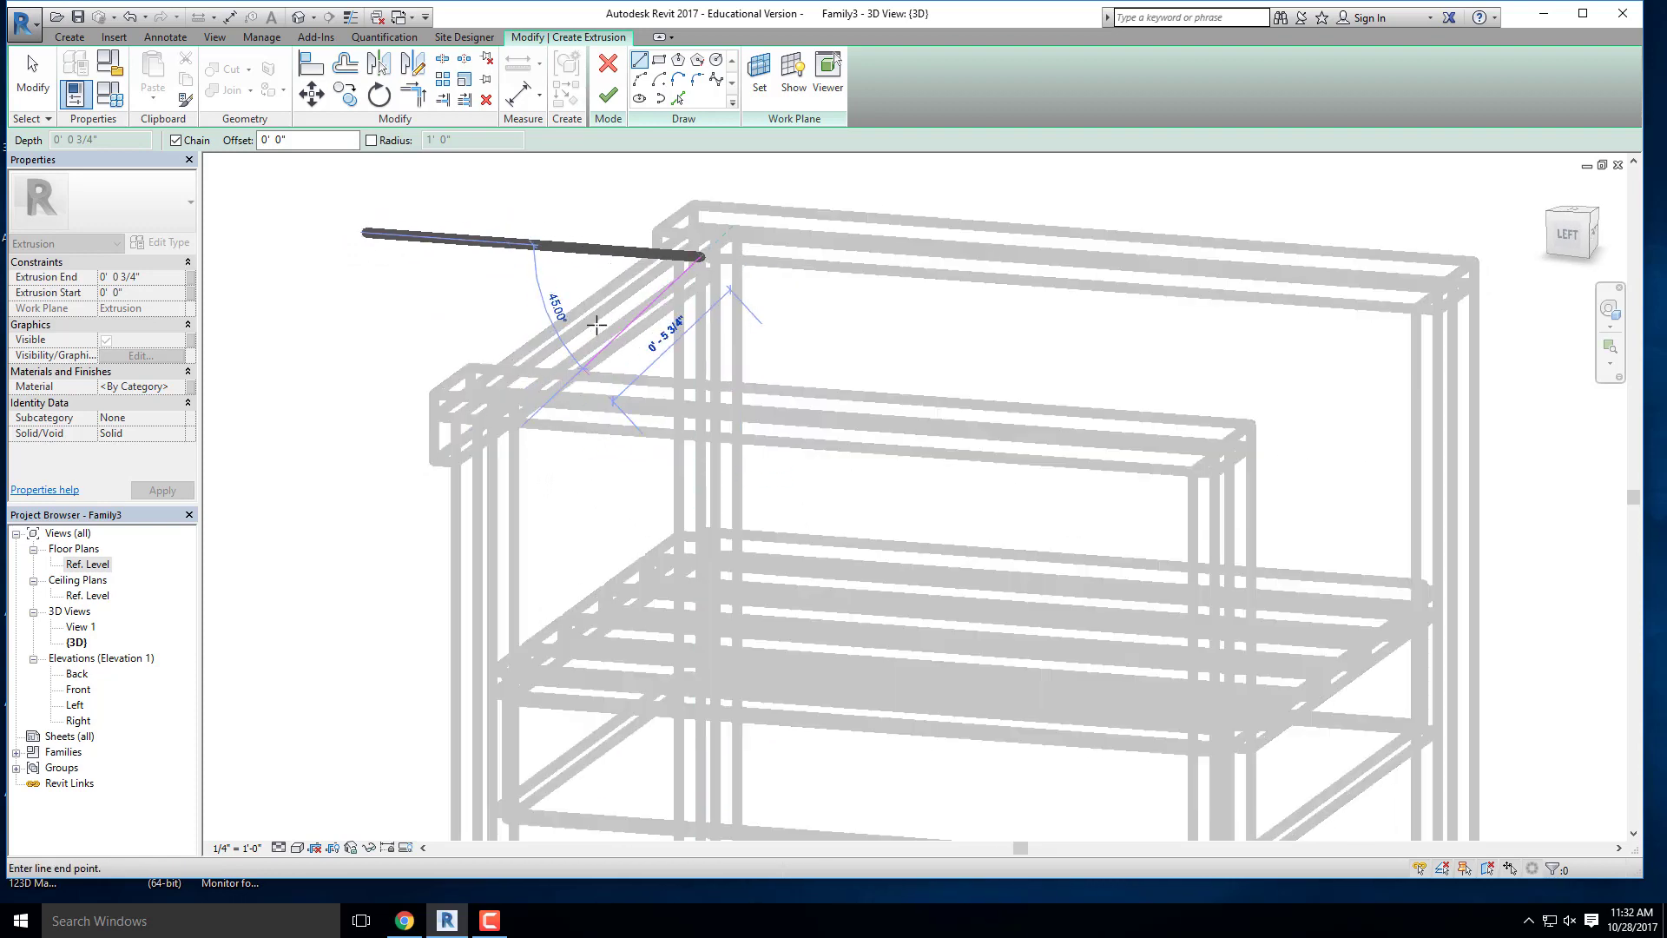
key("Escape")
scroll(452, 405, "up", 3)
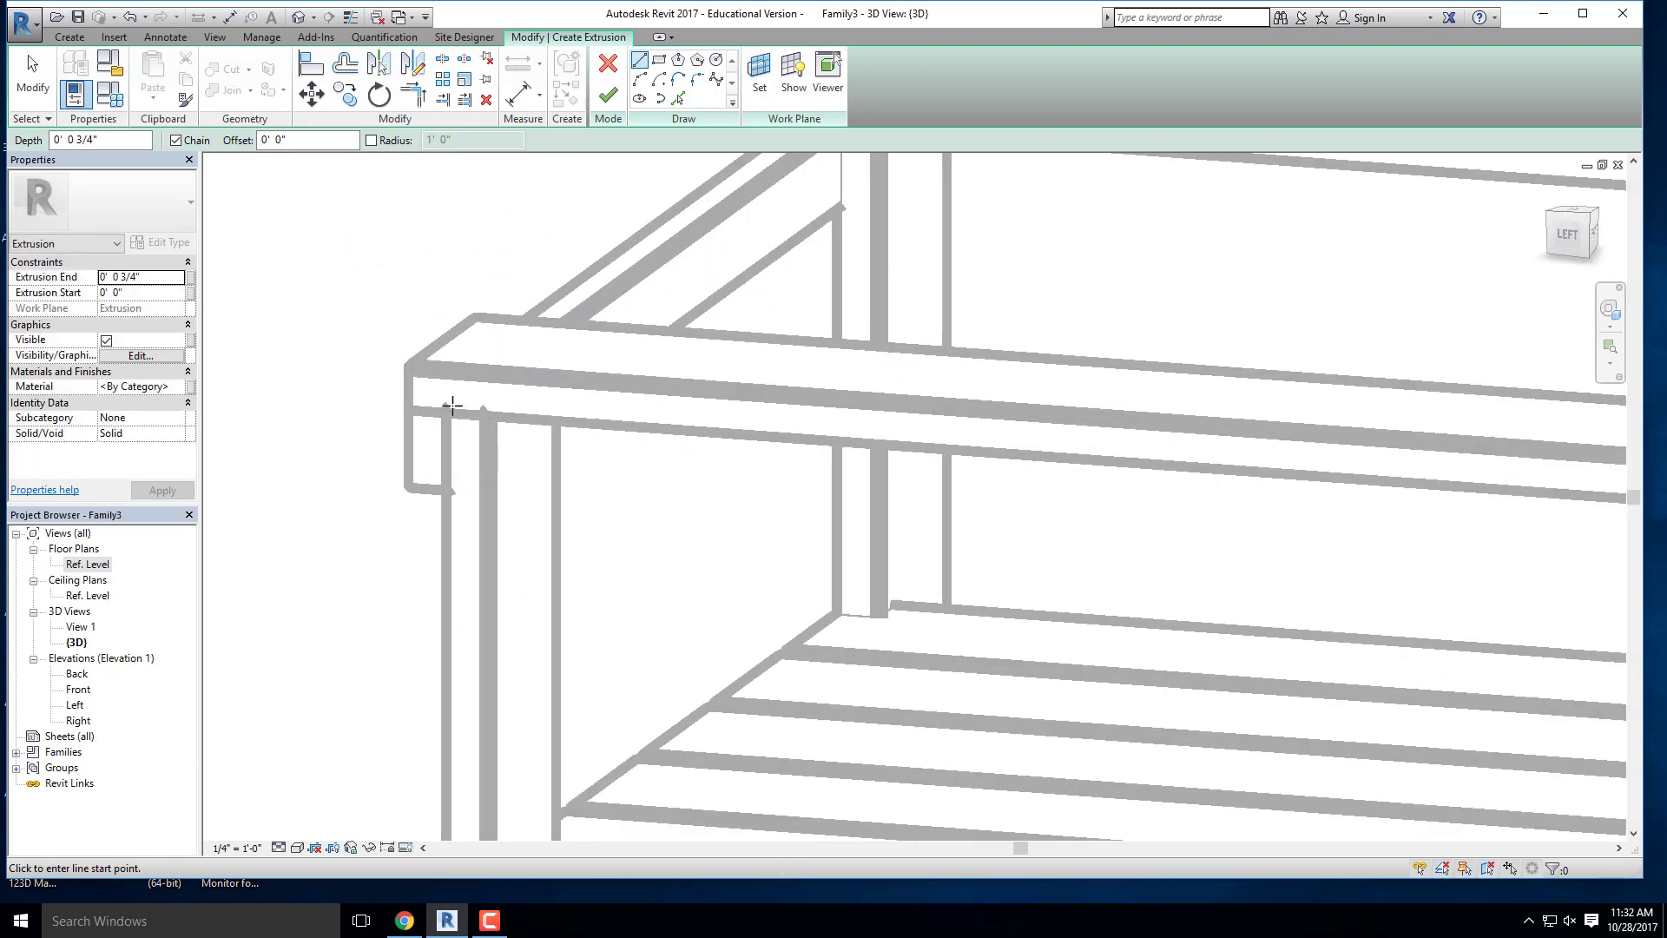
Step: In the left view, sketch a slanted line from the rear leg's top under the armrest down to the seat surface
left_click(1569, 236)
scroll(967, 558, "up", 3)
scroll(789, 376, "up", 1)
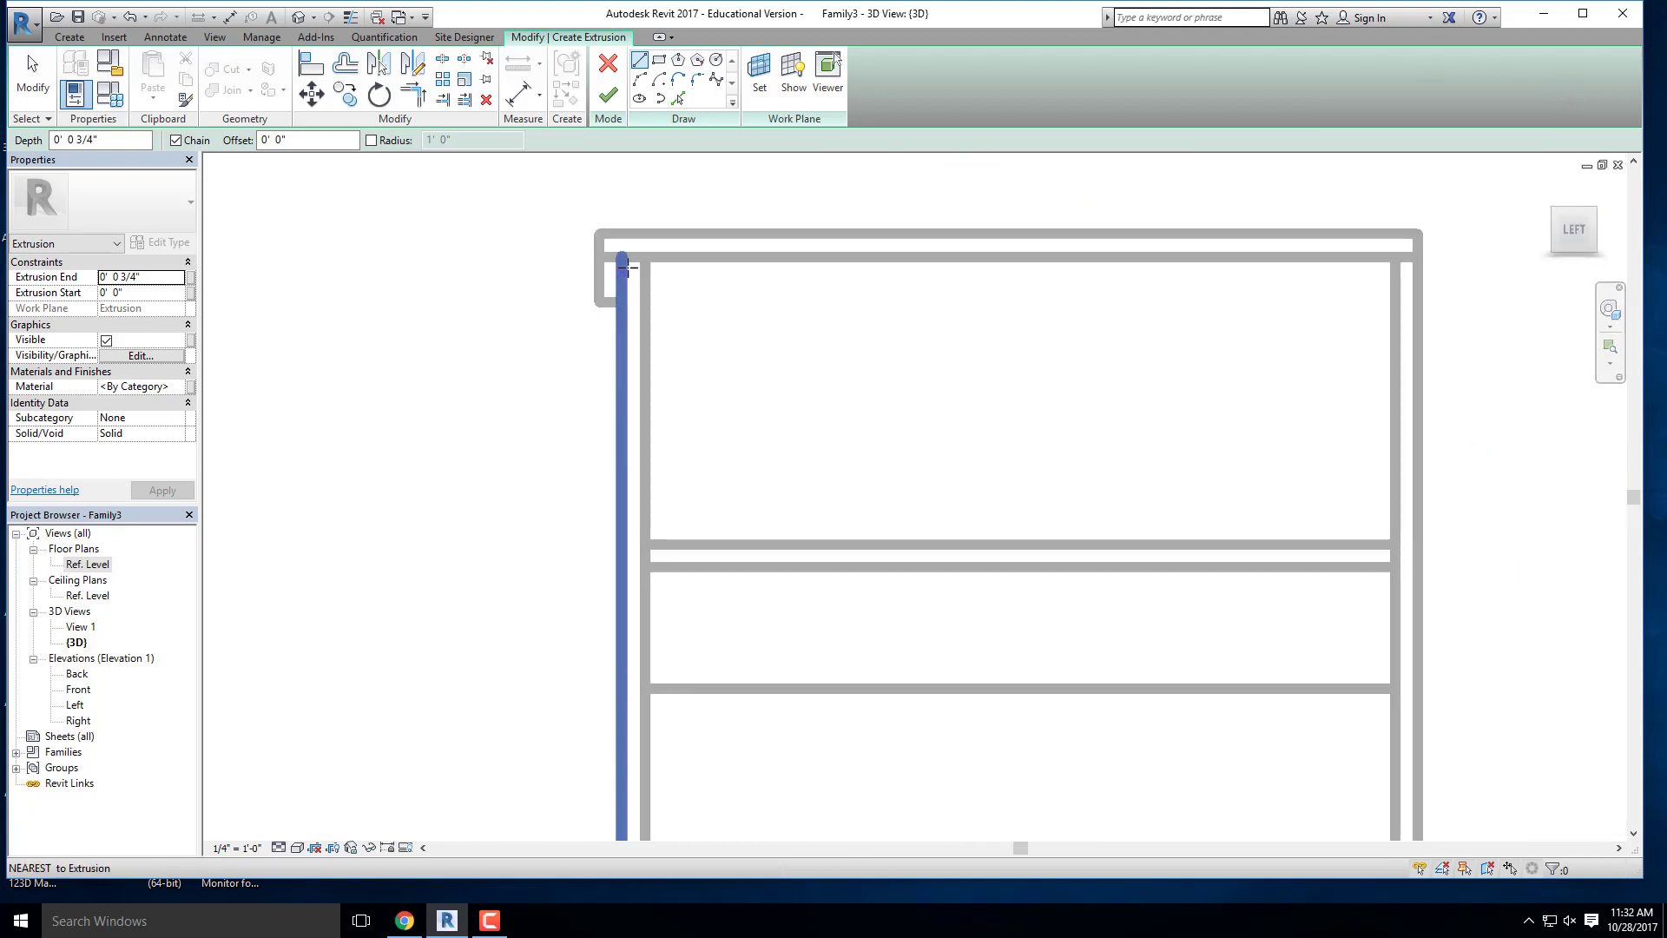
scroll(628, 268, "up", 3)
left_click(625, 252)
scroll(624, 252, "down", 4)
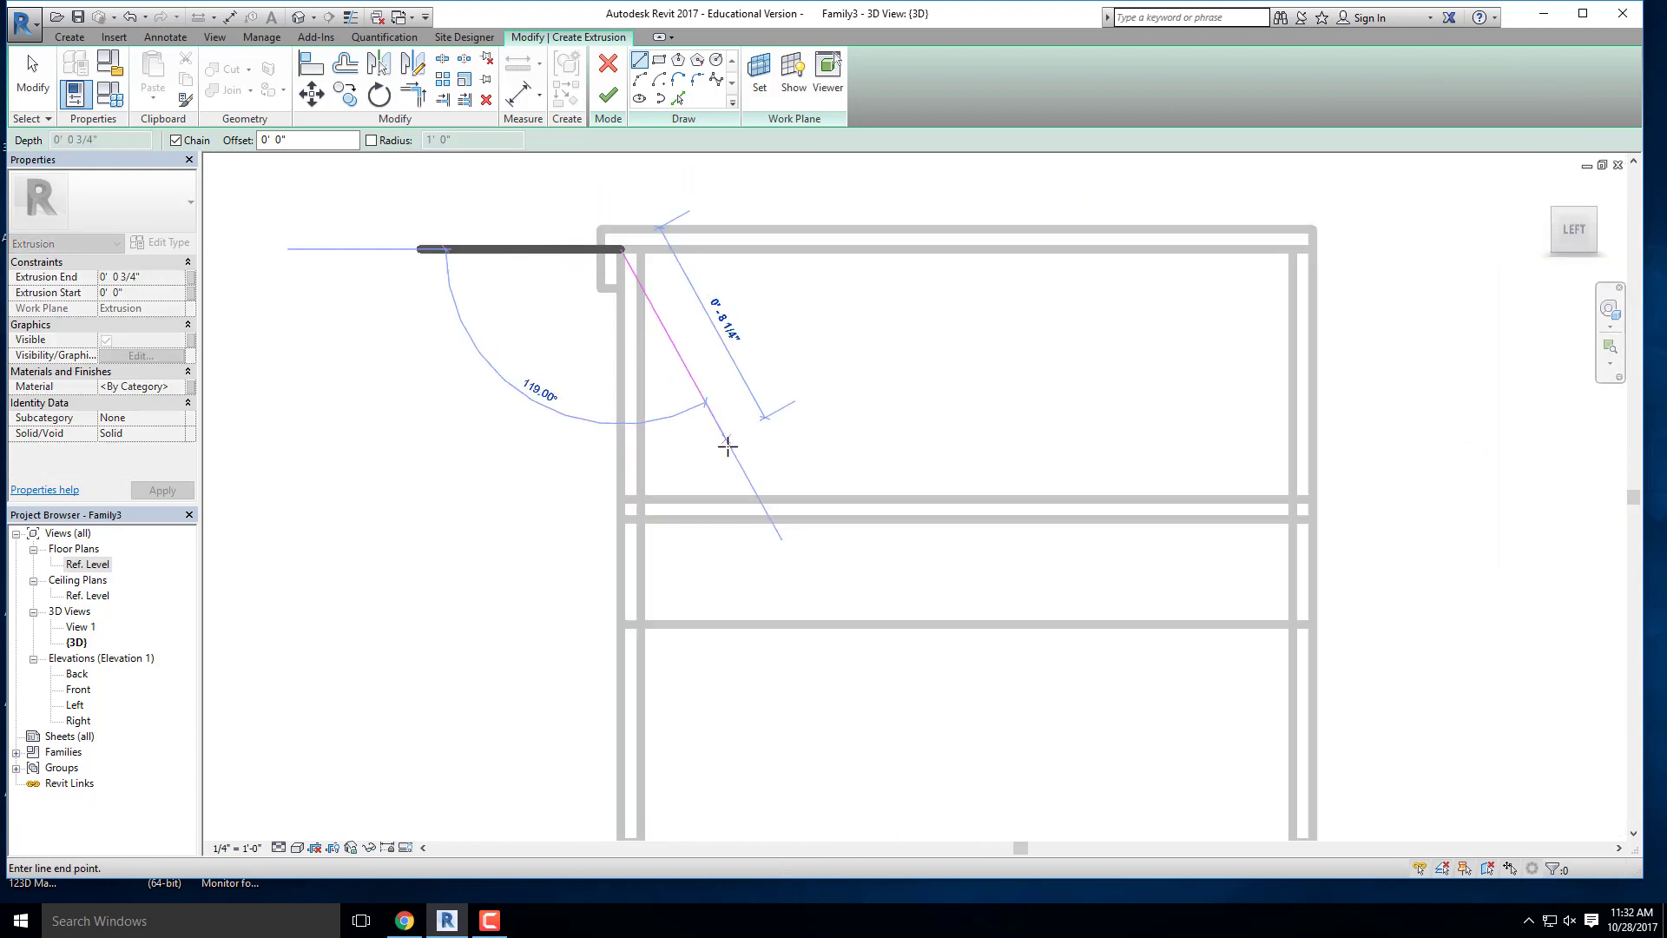
left_click(752, 501)
scroll(868, 486, "down", 4)
key("Escape")
key("Escape")
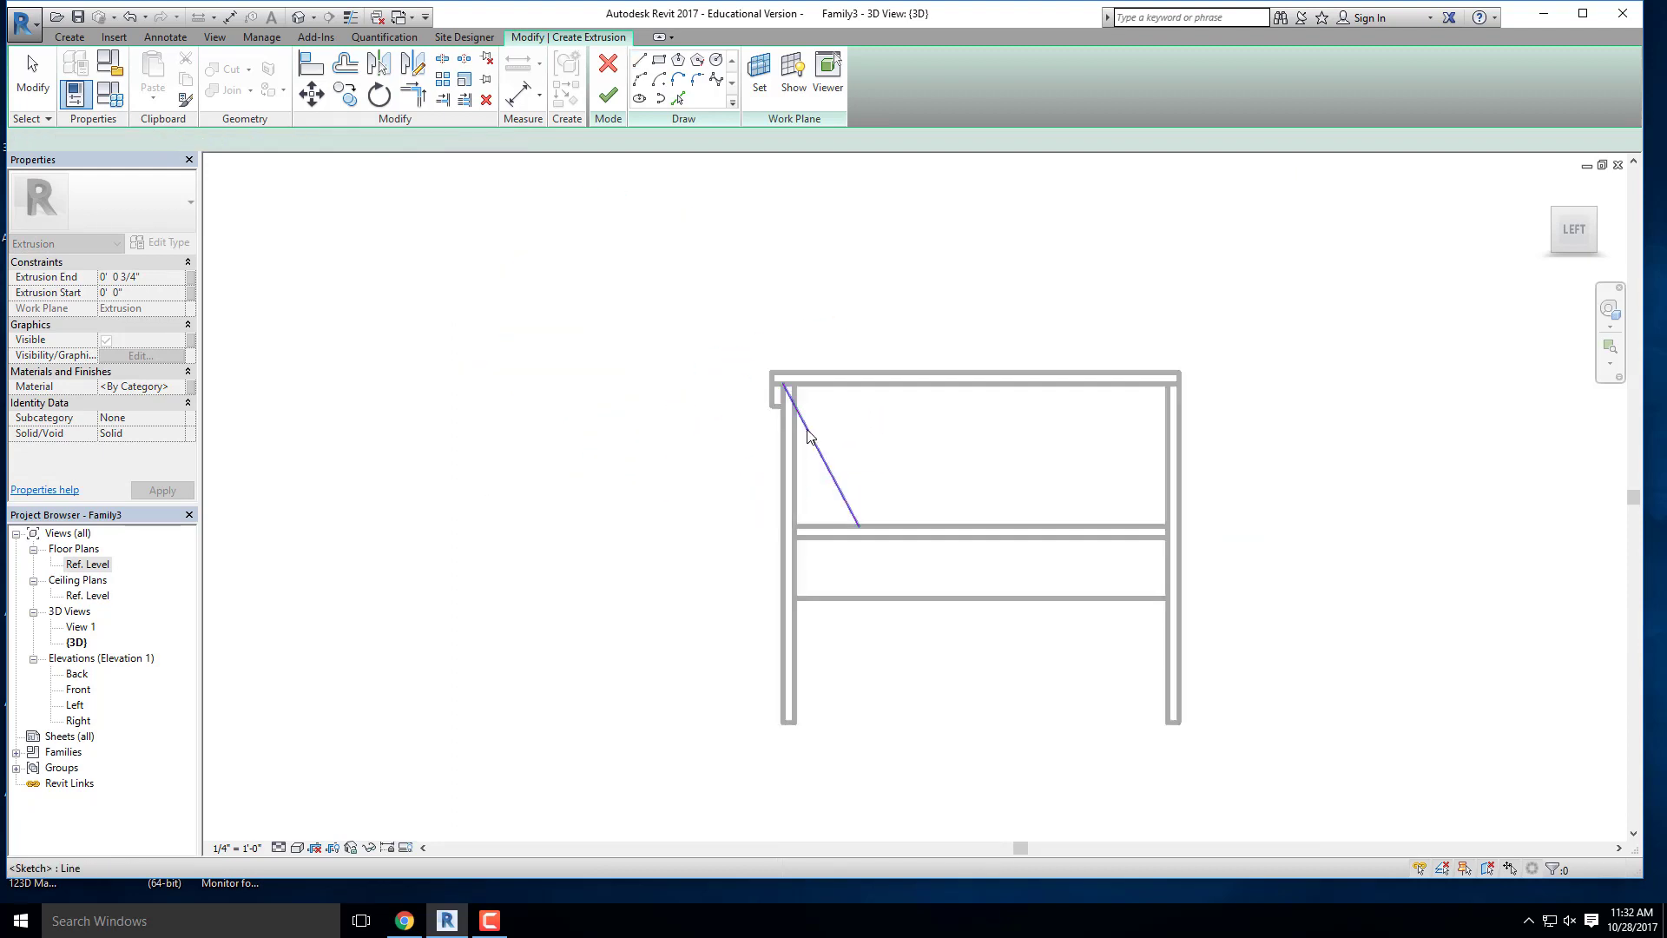
Step: Extend the slanted line's upper end diagonally beyond the armrest to form the full length of the backrest
left_click_drag(784, 391, 712, 261)
left_click(1045, 501)
scroll(718, 197, "up", 1)
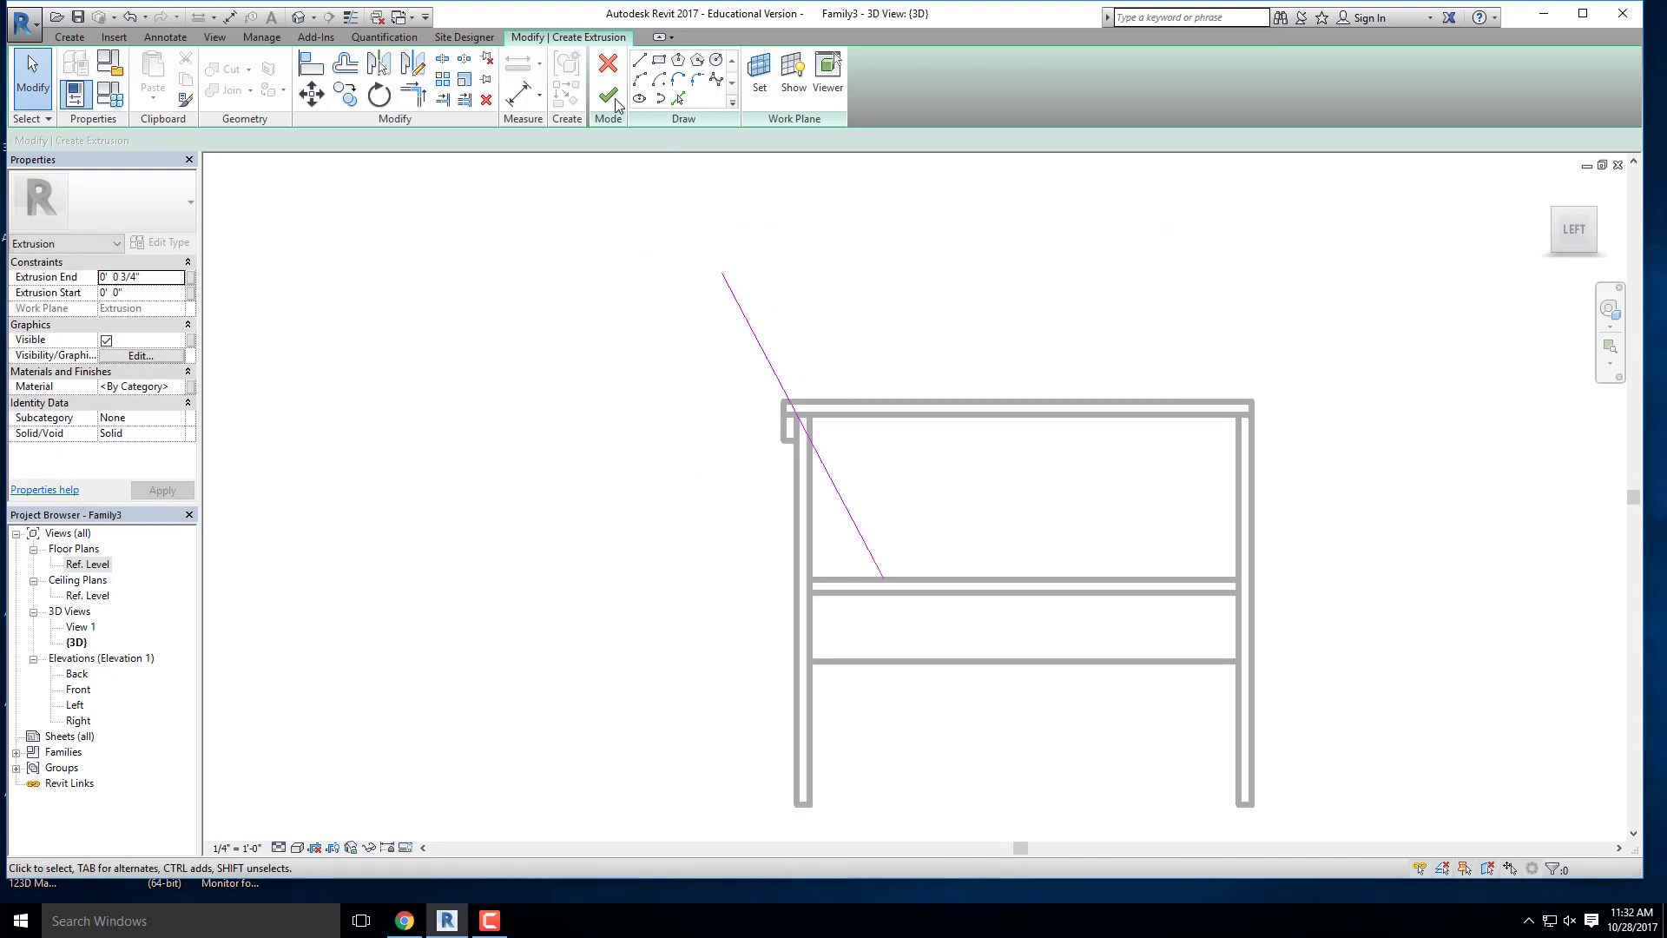
Step: Add a parallel copy of the slanted line on its seat side, using a pick-lines offset of 3/4"
left_click(678, 98)
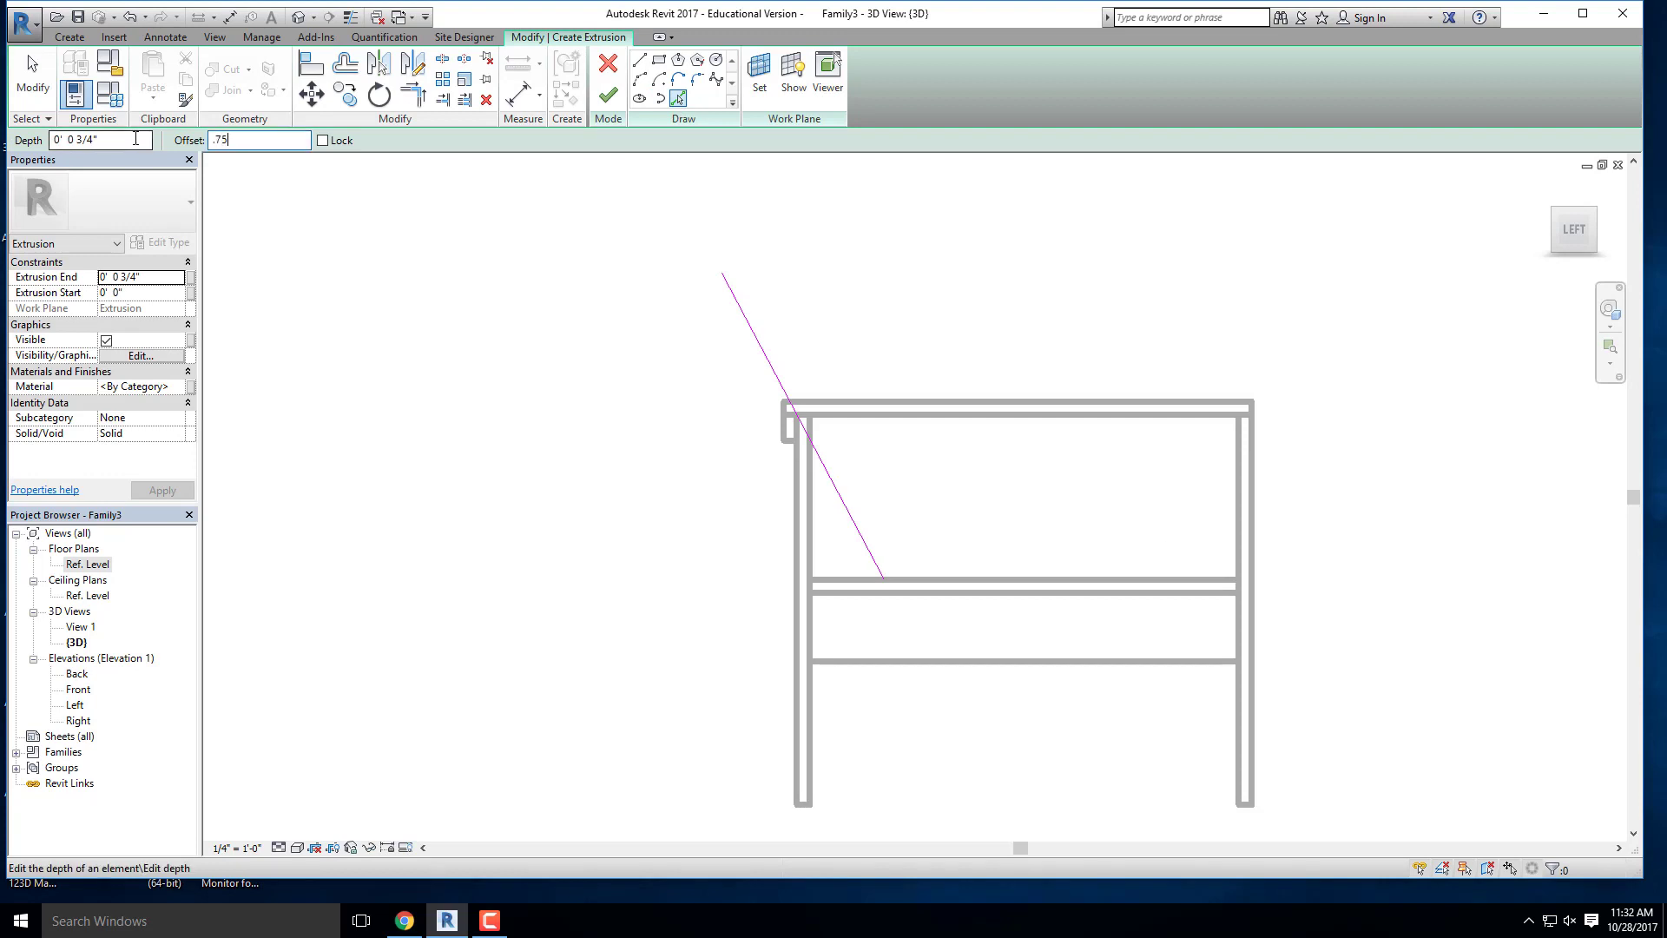
scroll(812, 365, "up", 1)
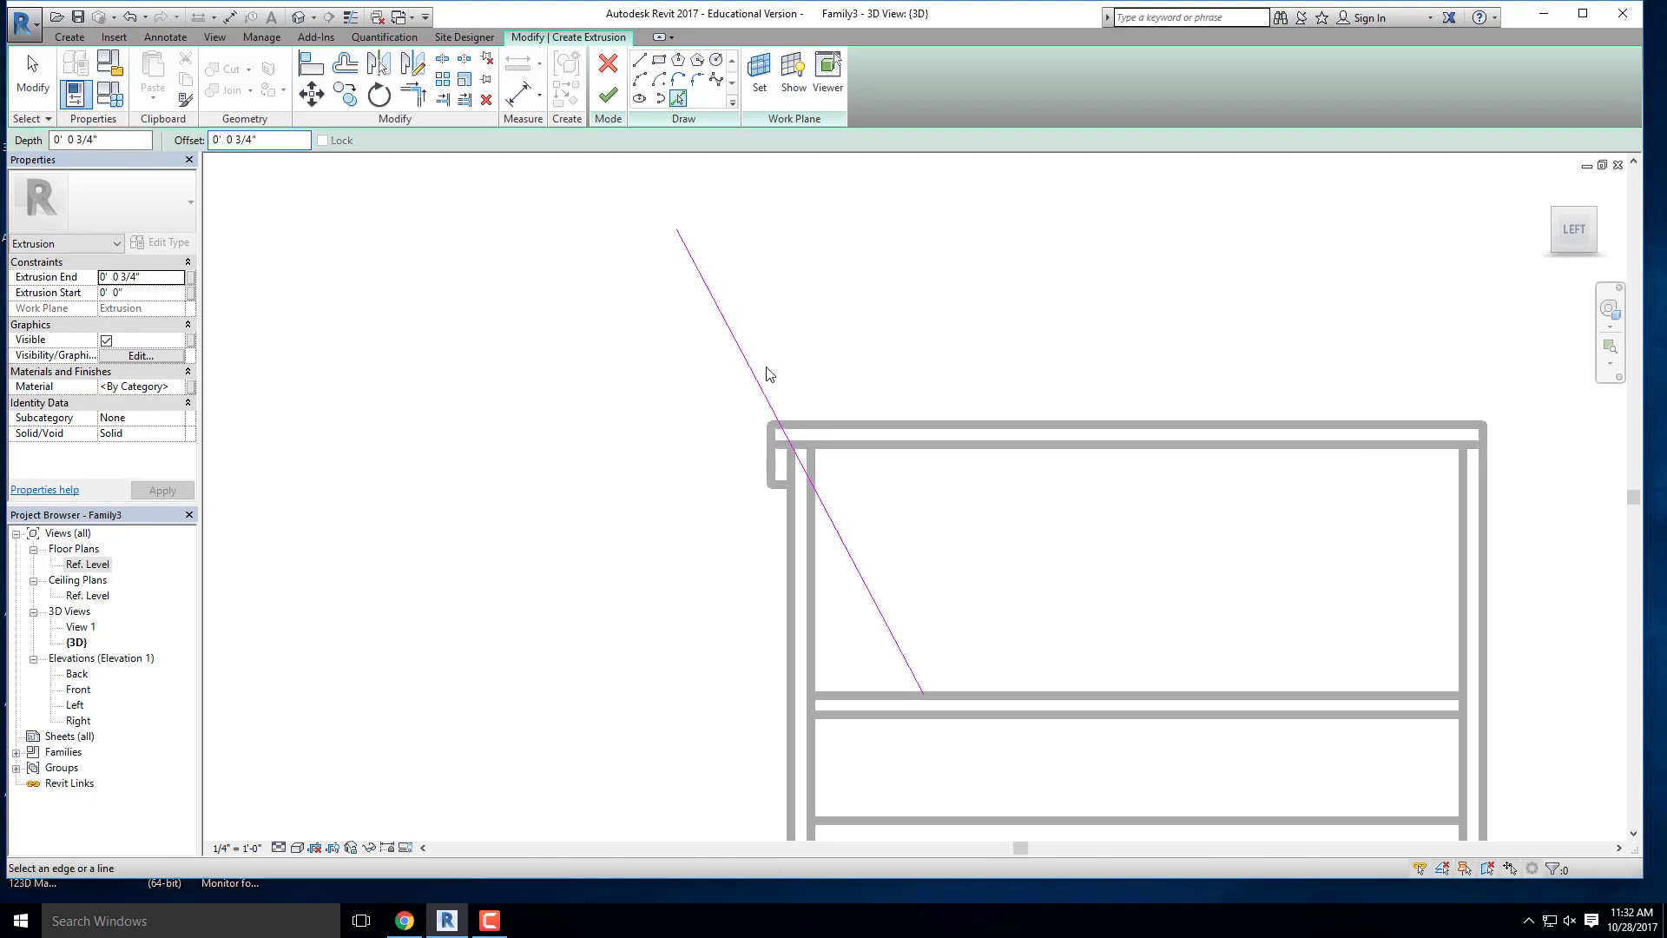
left_click(764, 376)
key("Escape")
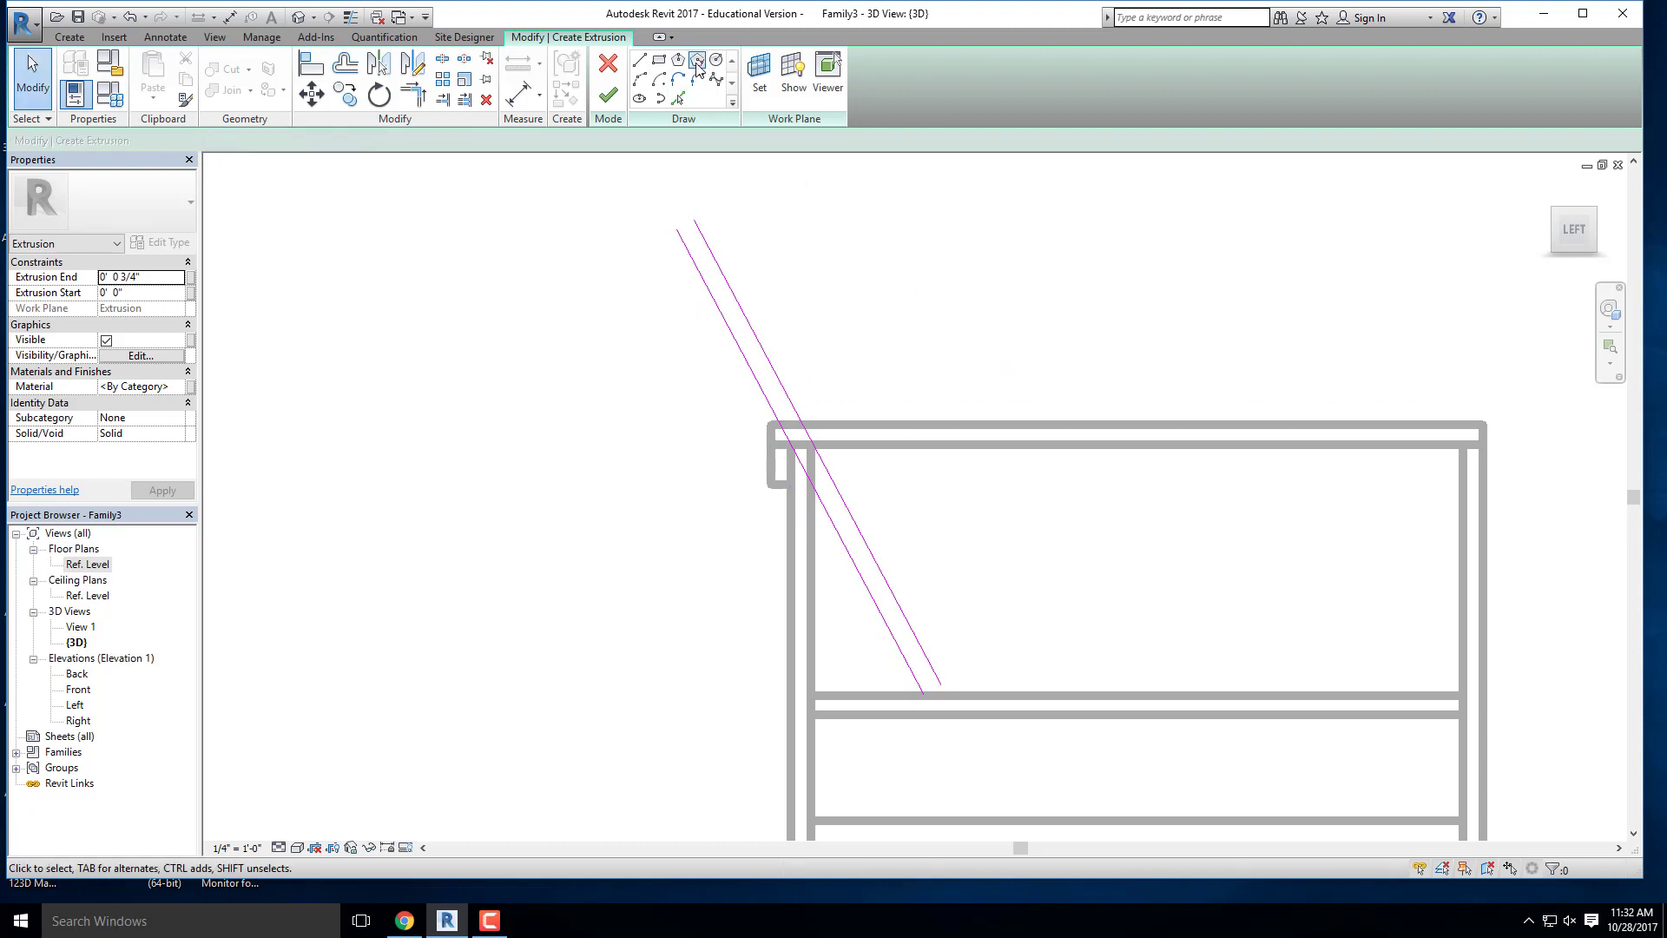
Step: Close both ends of the slanted slat outline with short lines and finish the extrusion at a 3/4" depth
left_click(639, 61)
left_click(662, 229)
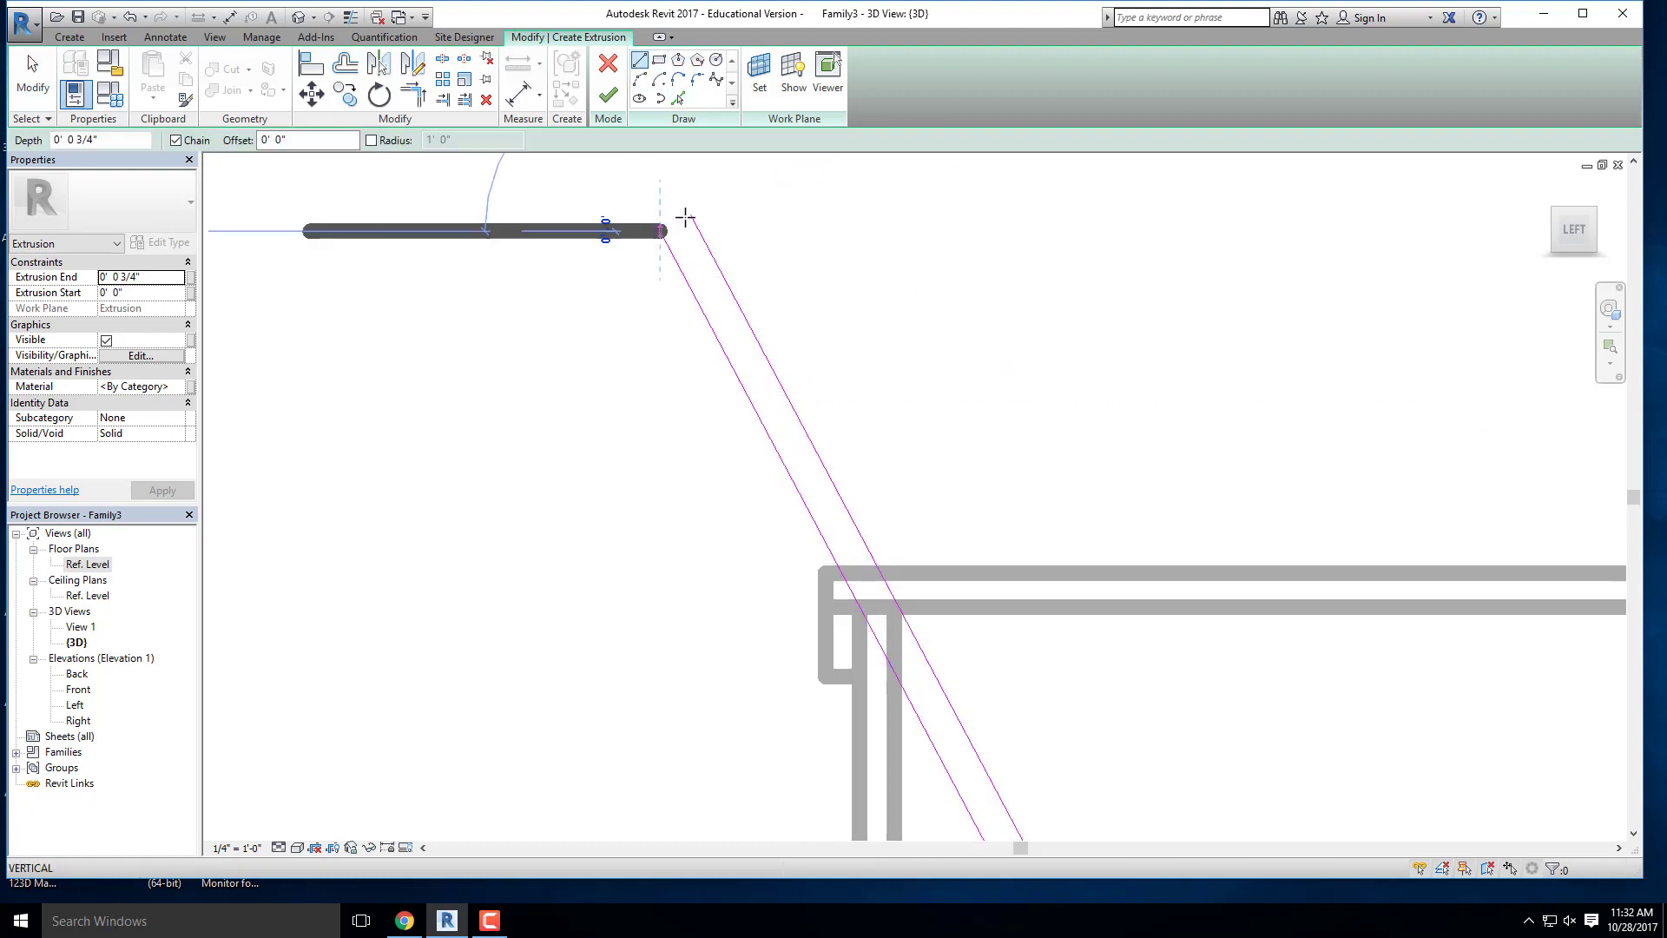
left_click(690, 216)
scroll(503, 451, "down", 5)
scroll(636, 621, "up", 3)
scroll(637, 621, "up", 1)
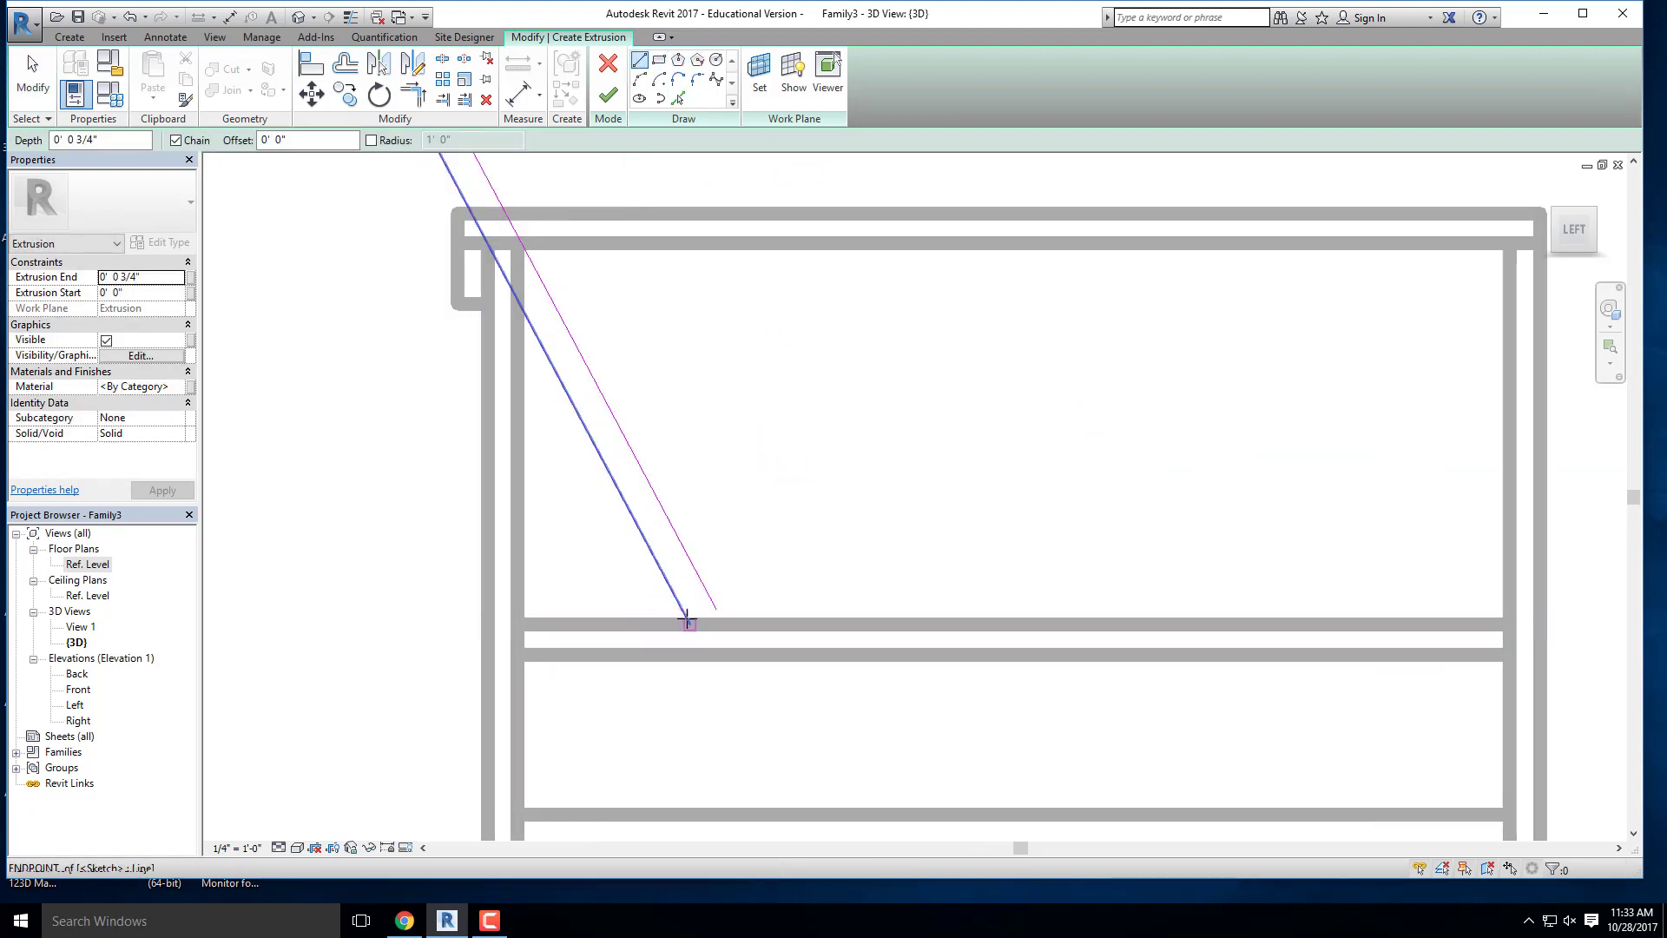
left_click(689, 622)
left_click(716, 610)
scroll(845, 459, "down", 3)
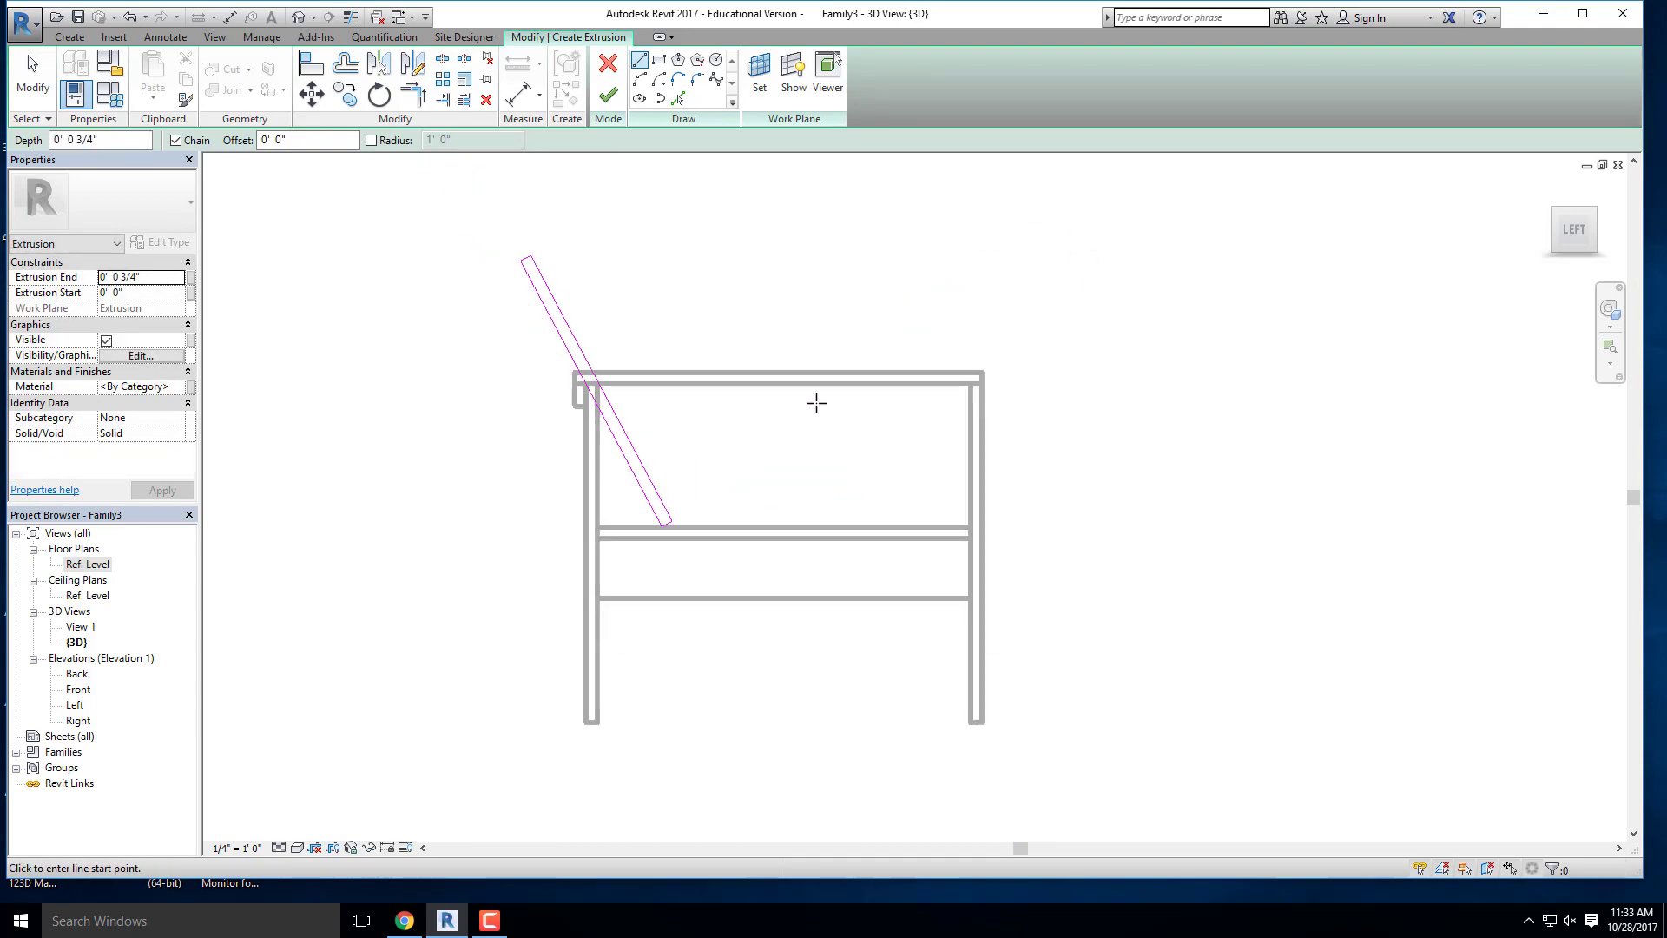
mouse_move(812, 384)
middle_mouse_down("shift")
mouse_move(599, 491)
mouse_move(391, 560)
mouse_move(784, 576)
mouse_move(707, 473)
middle_mouse_up("shift")
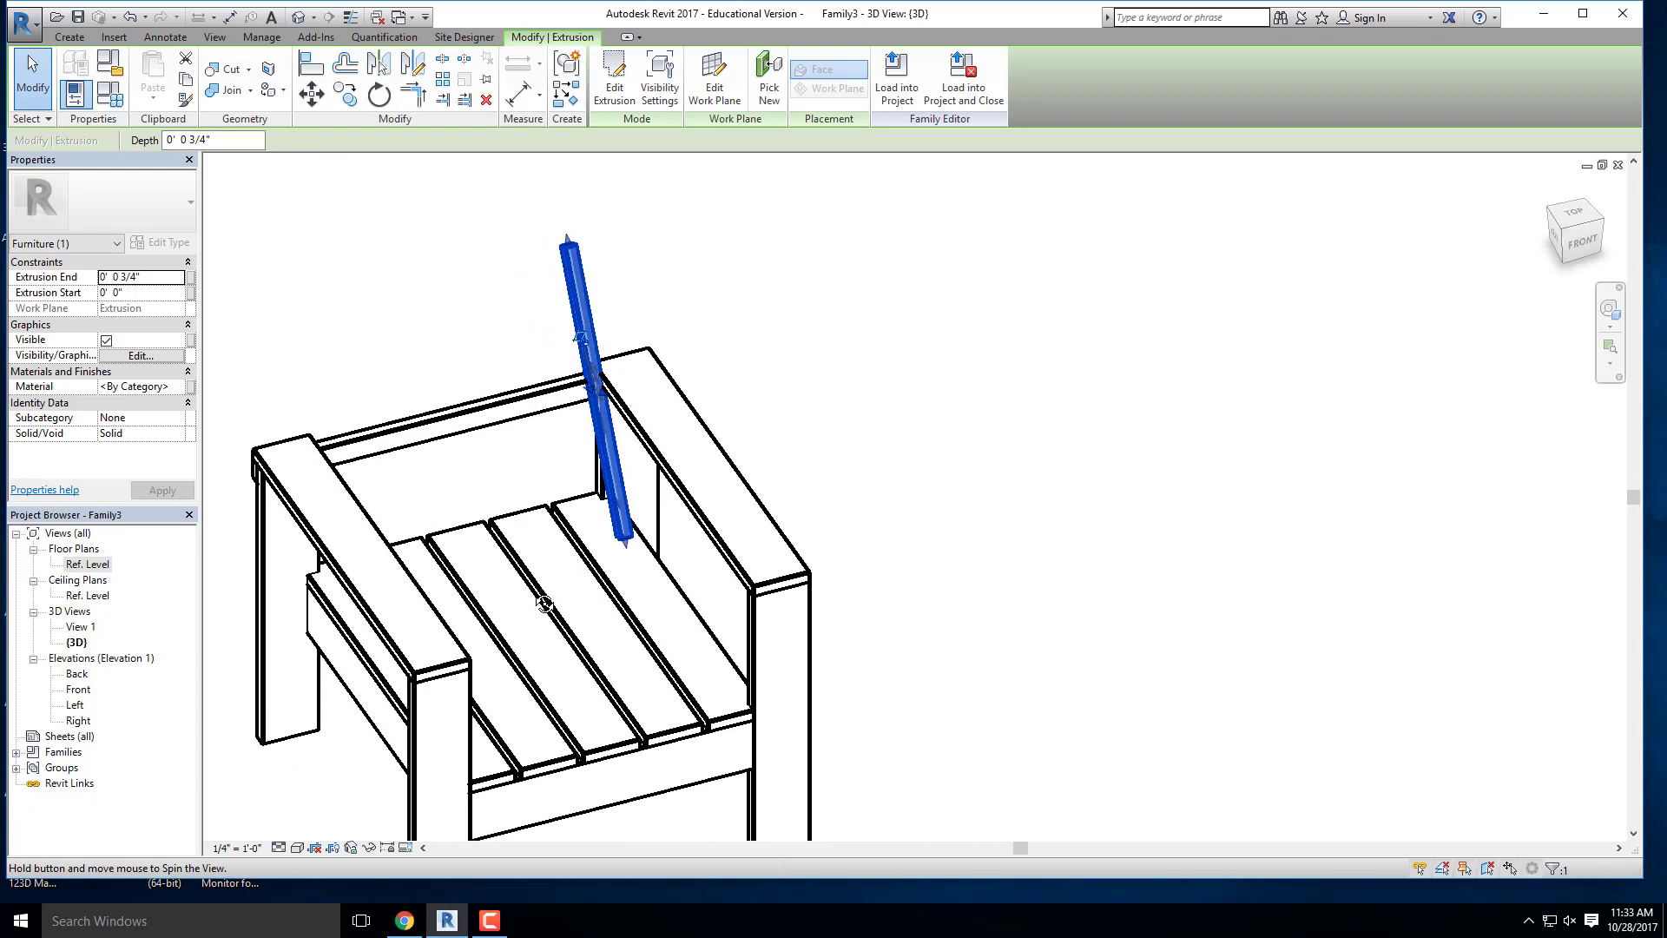
Step: Examine from several angles how the new slanted slat meets the armrest, rear crossbar and seat boards
scroll(541, 410, "up", 4)
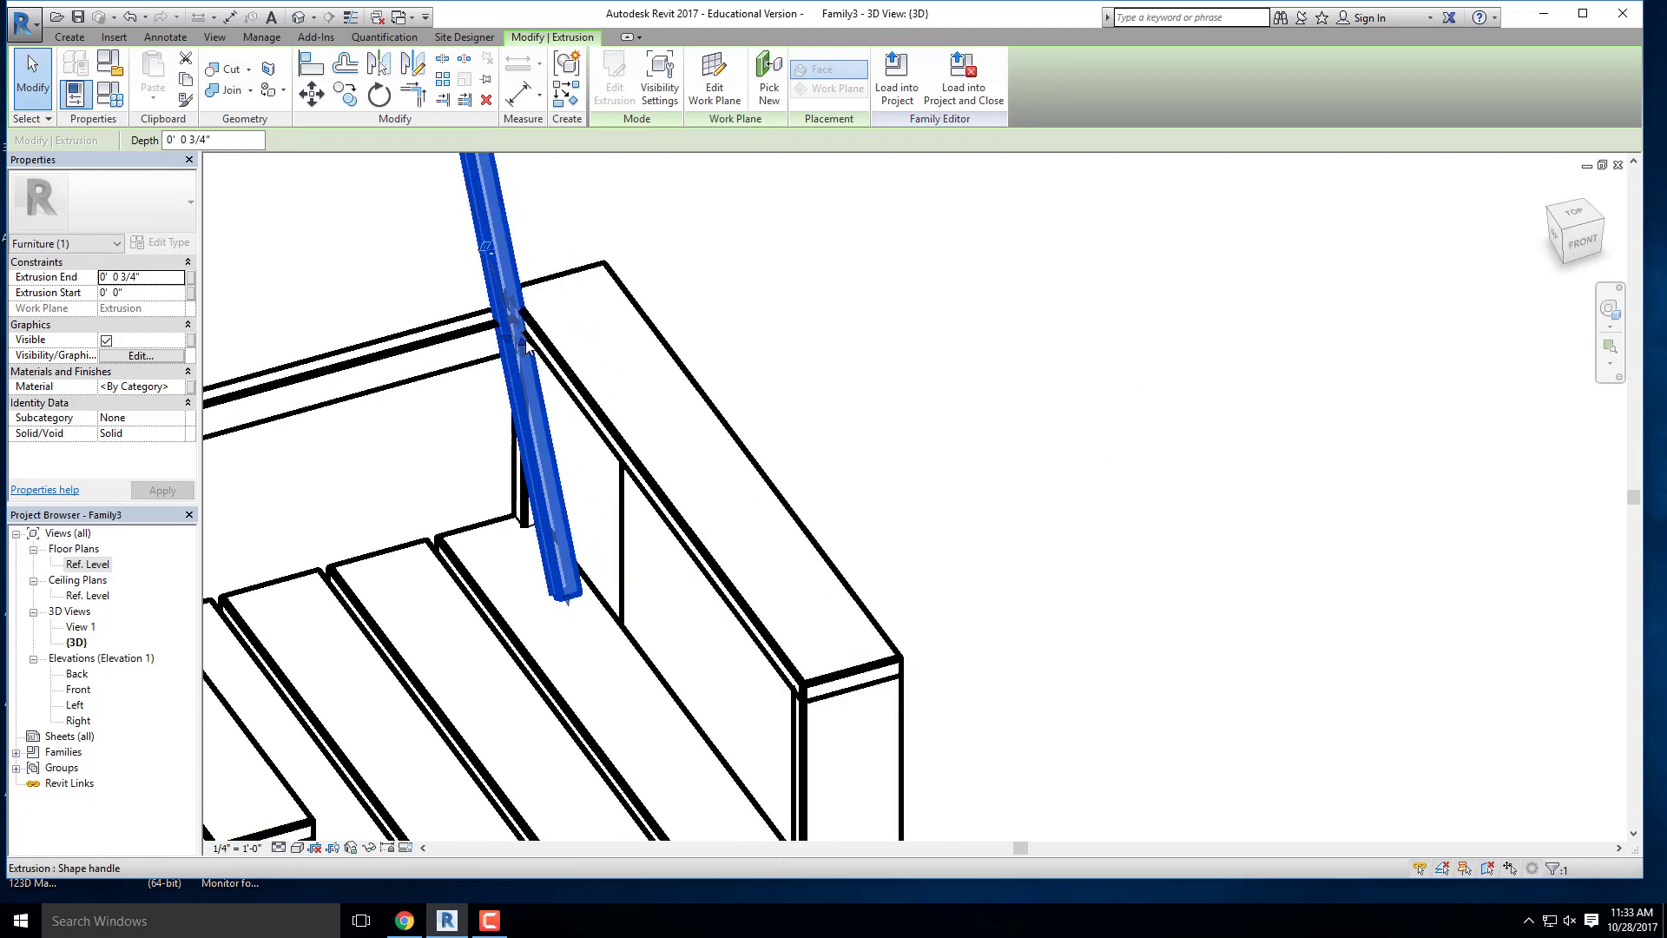
middle_click_drag(643, 412, 534, 446, "shift")
scroll(599, 420, "down", 3)
scroll(550, 351, "up", 2)
scroll(582, 379, "up", 2)
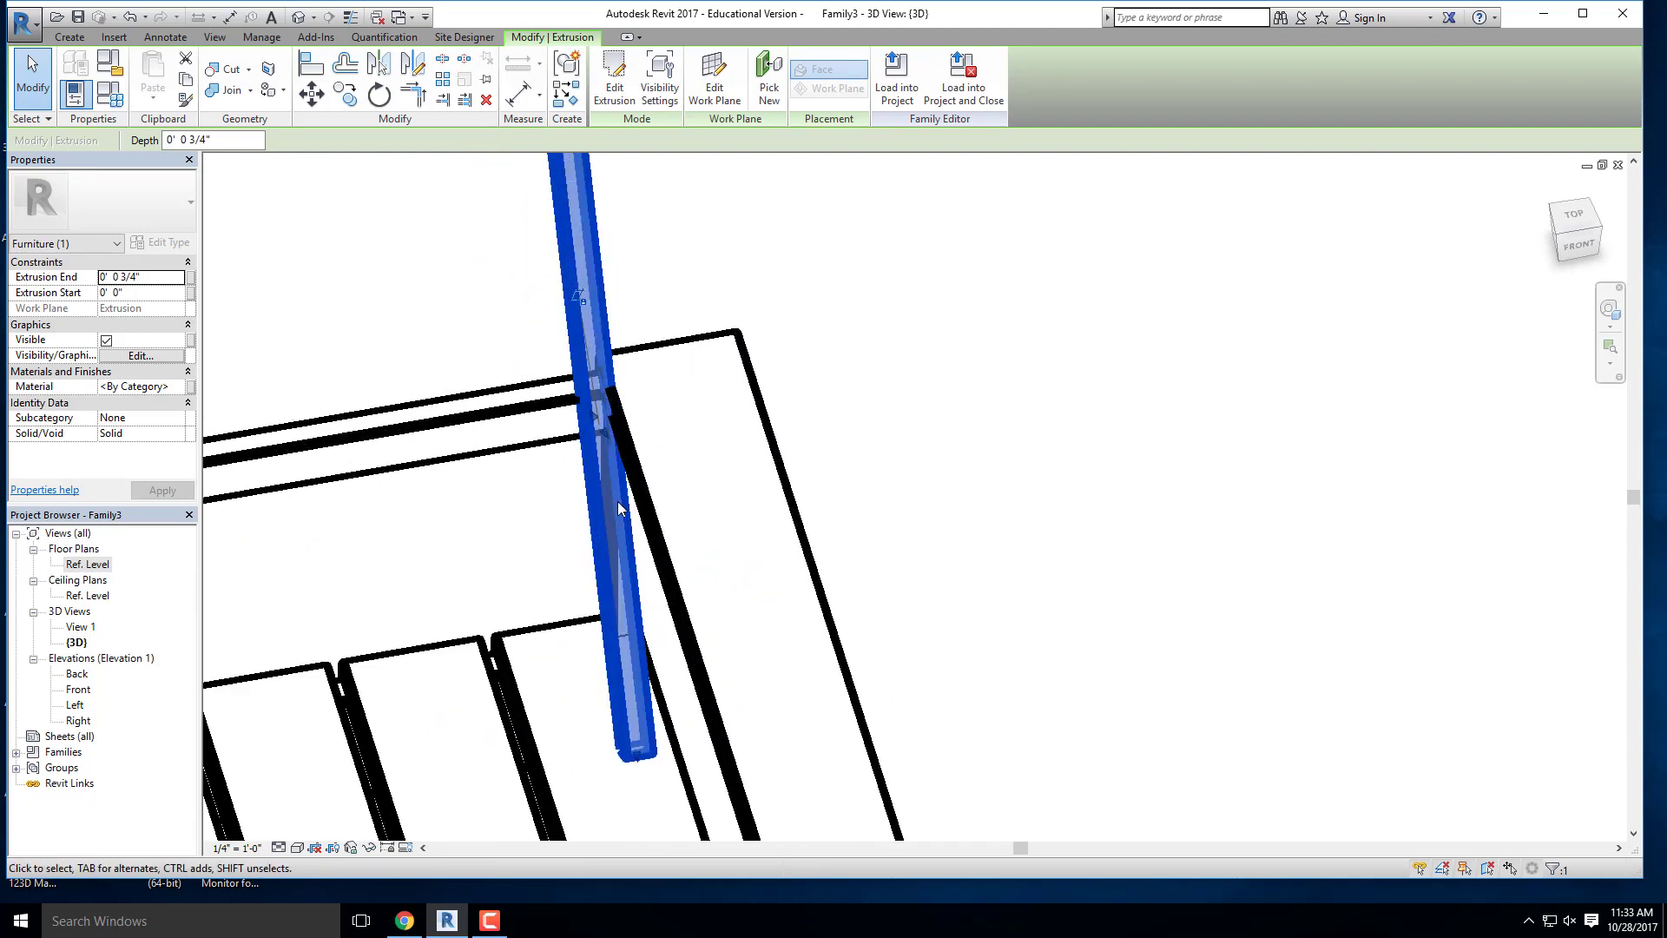
middle_click_drag(617, 502, 587, 436, "shift")
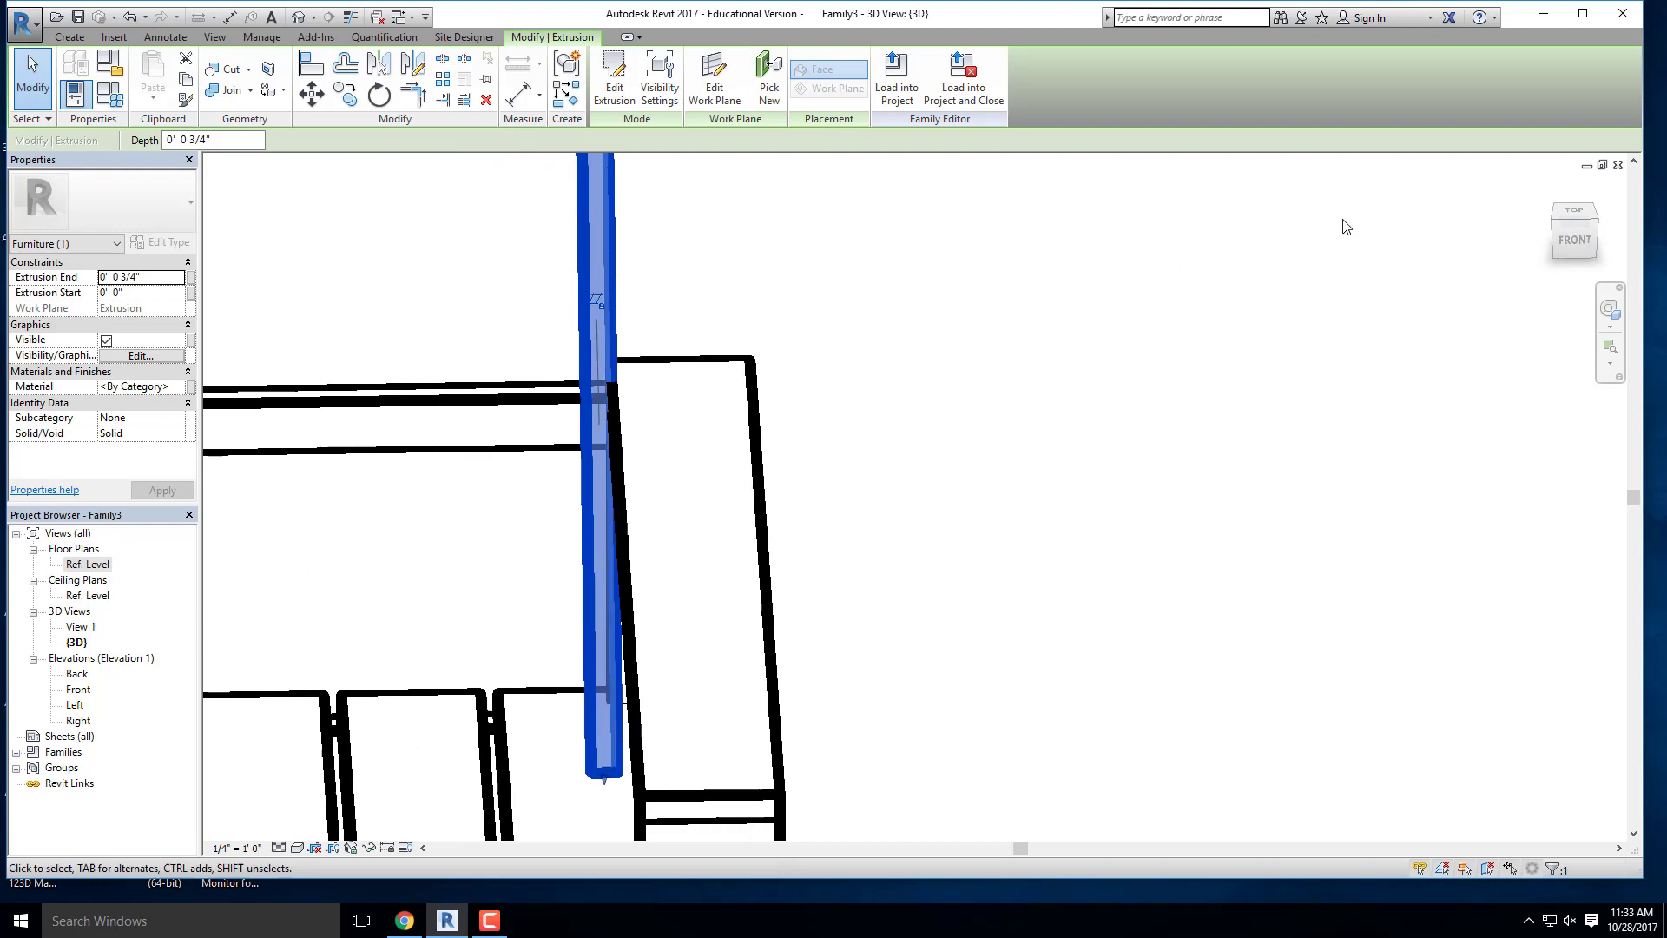
left_click(1570, 242)
middle_click_drag(1343, 380, 687, 441)
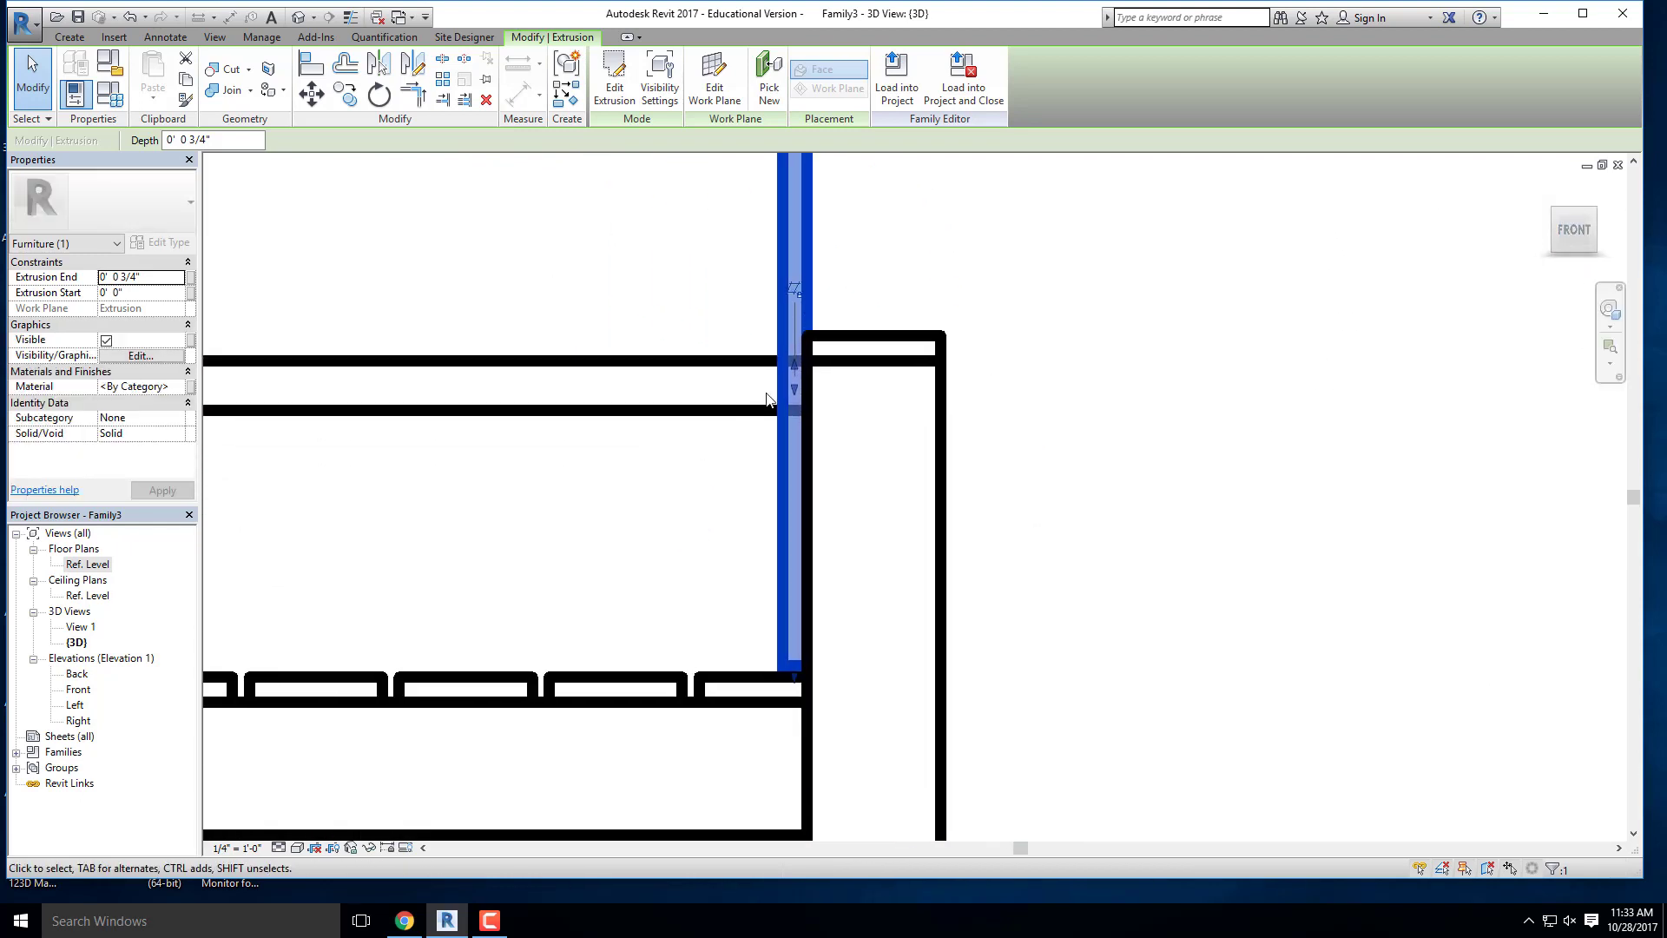
middle_click_drag(674, 435, 796, 539, "shift")
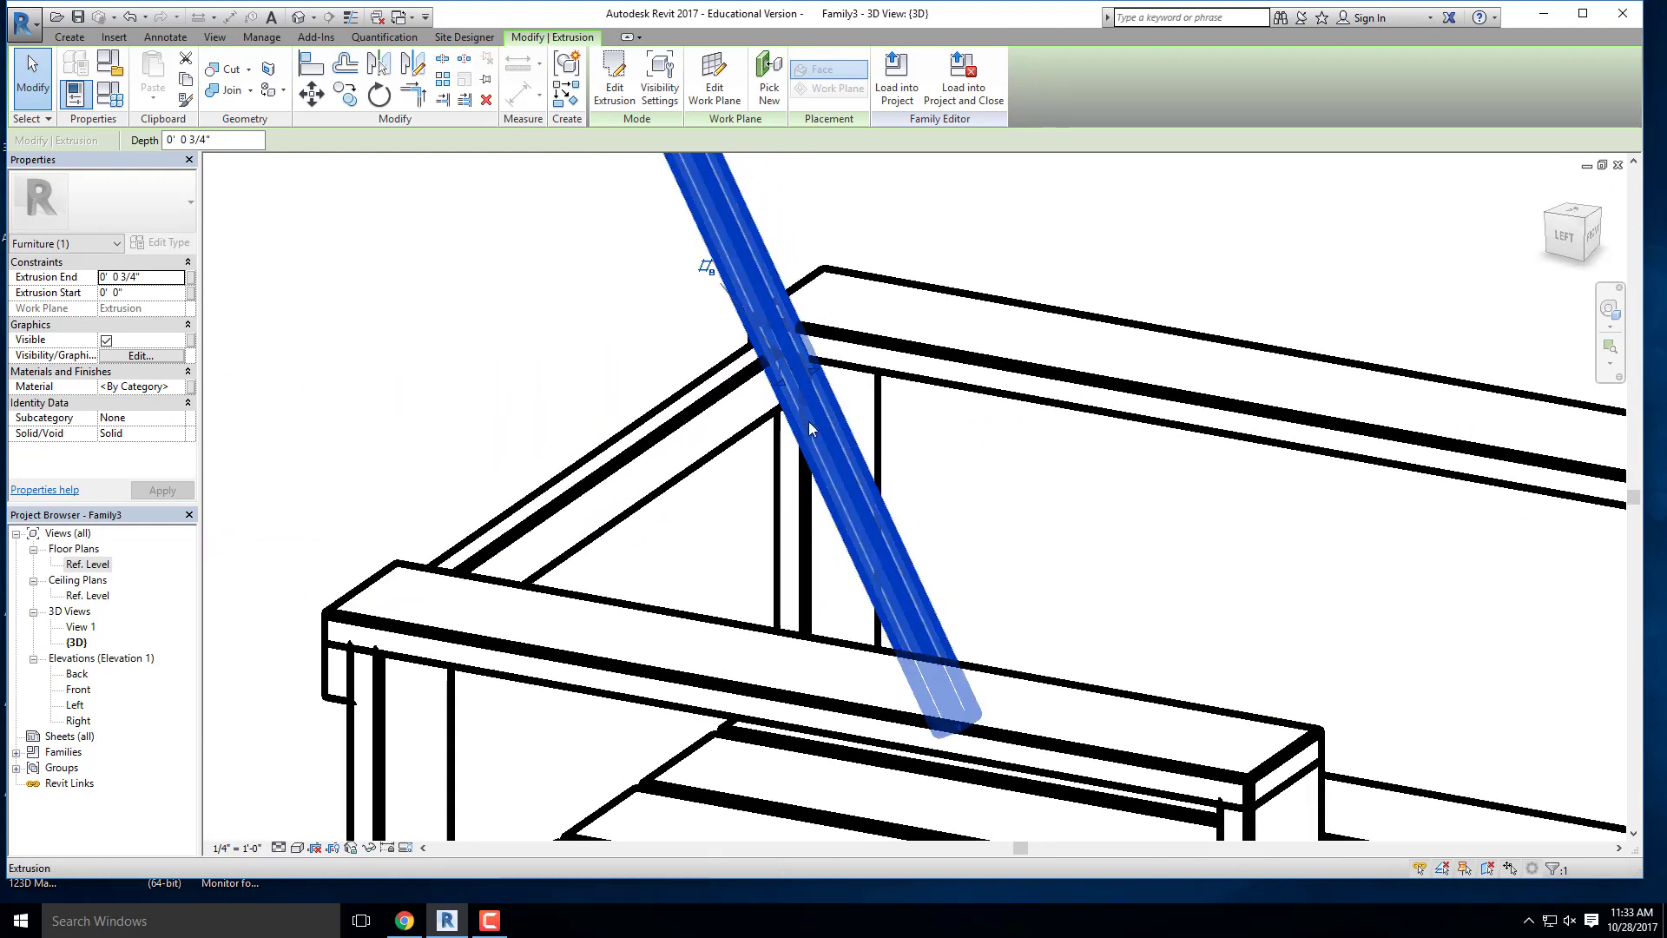
Step: Stretch the slat sideways into a 4" wide board, with extrusion start at -3/4" and extrusion end at 3 1/4"
left_click_drag(814, 371, 760, 424)
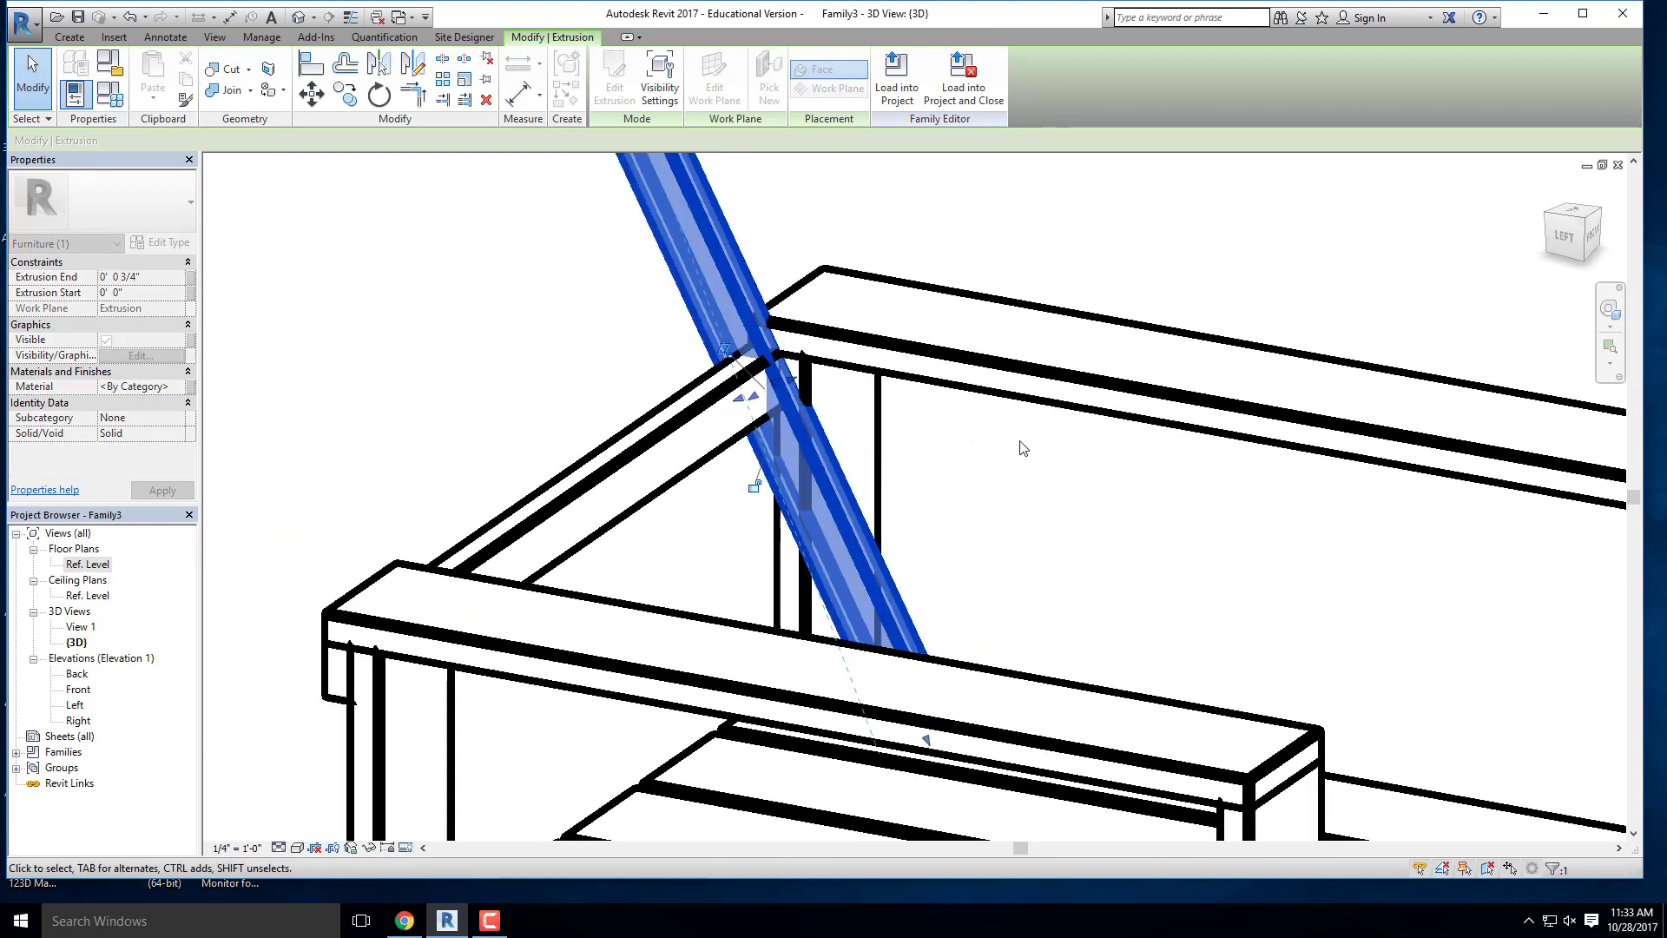
middle_click_drag(946, 476, 819, 495, "shift")
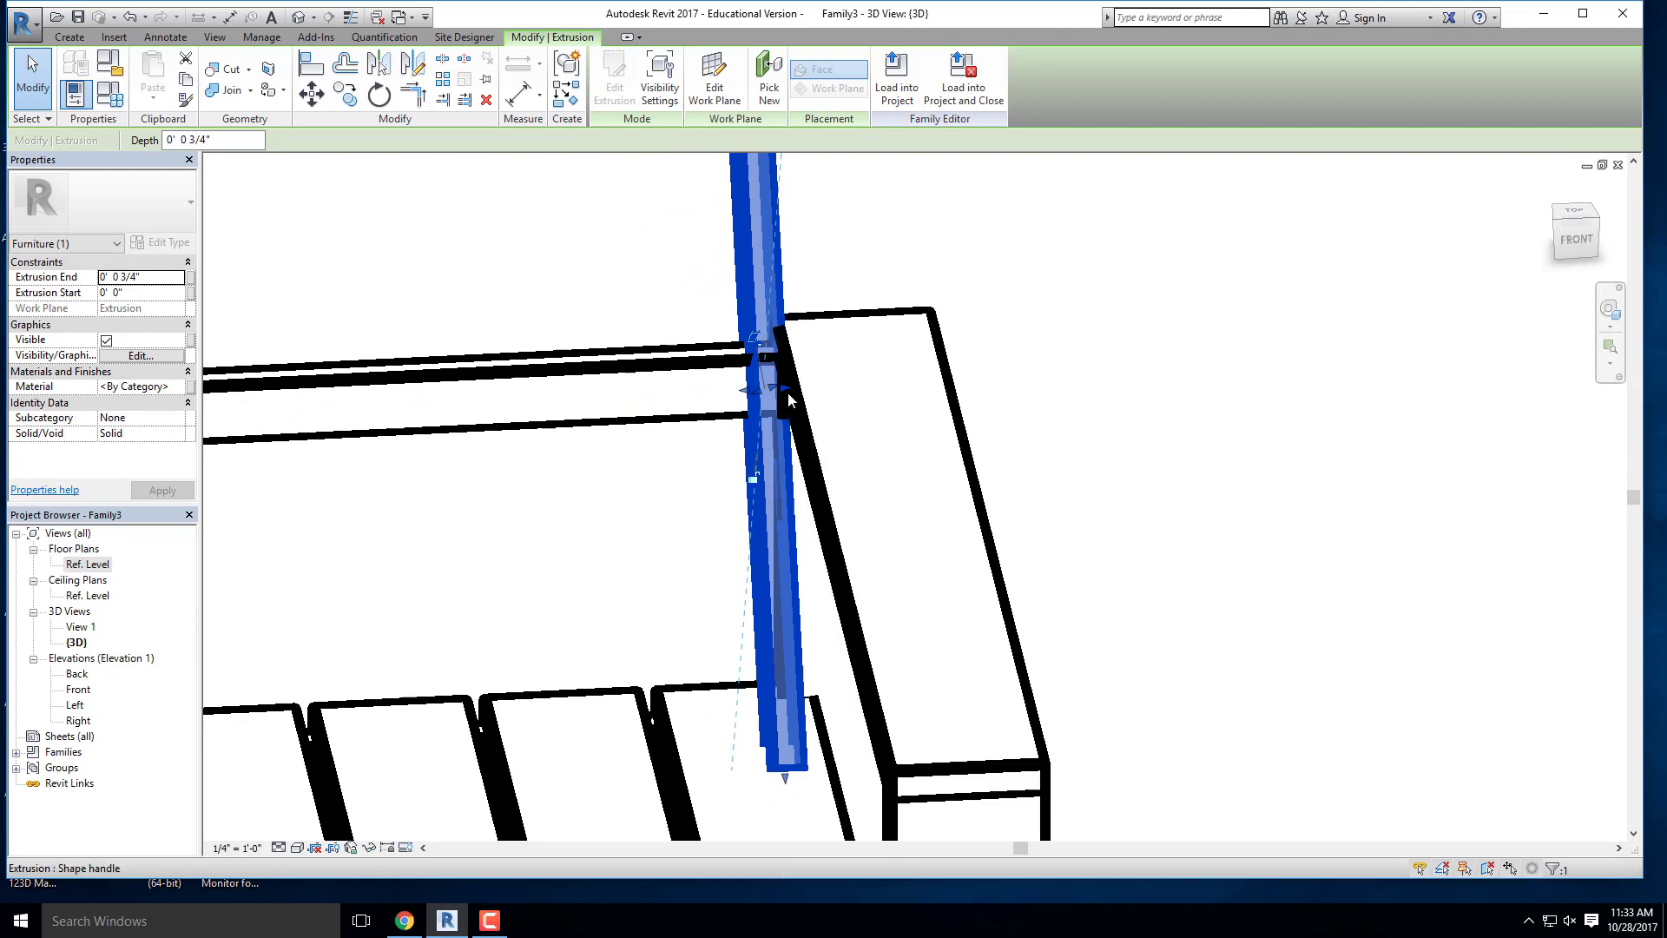
left_click_drag(789, 392, 659, 408)
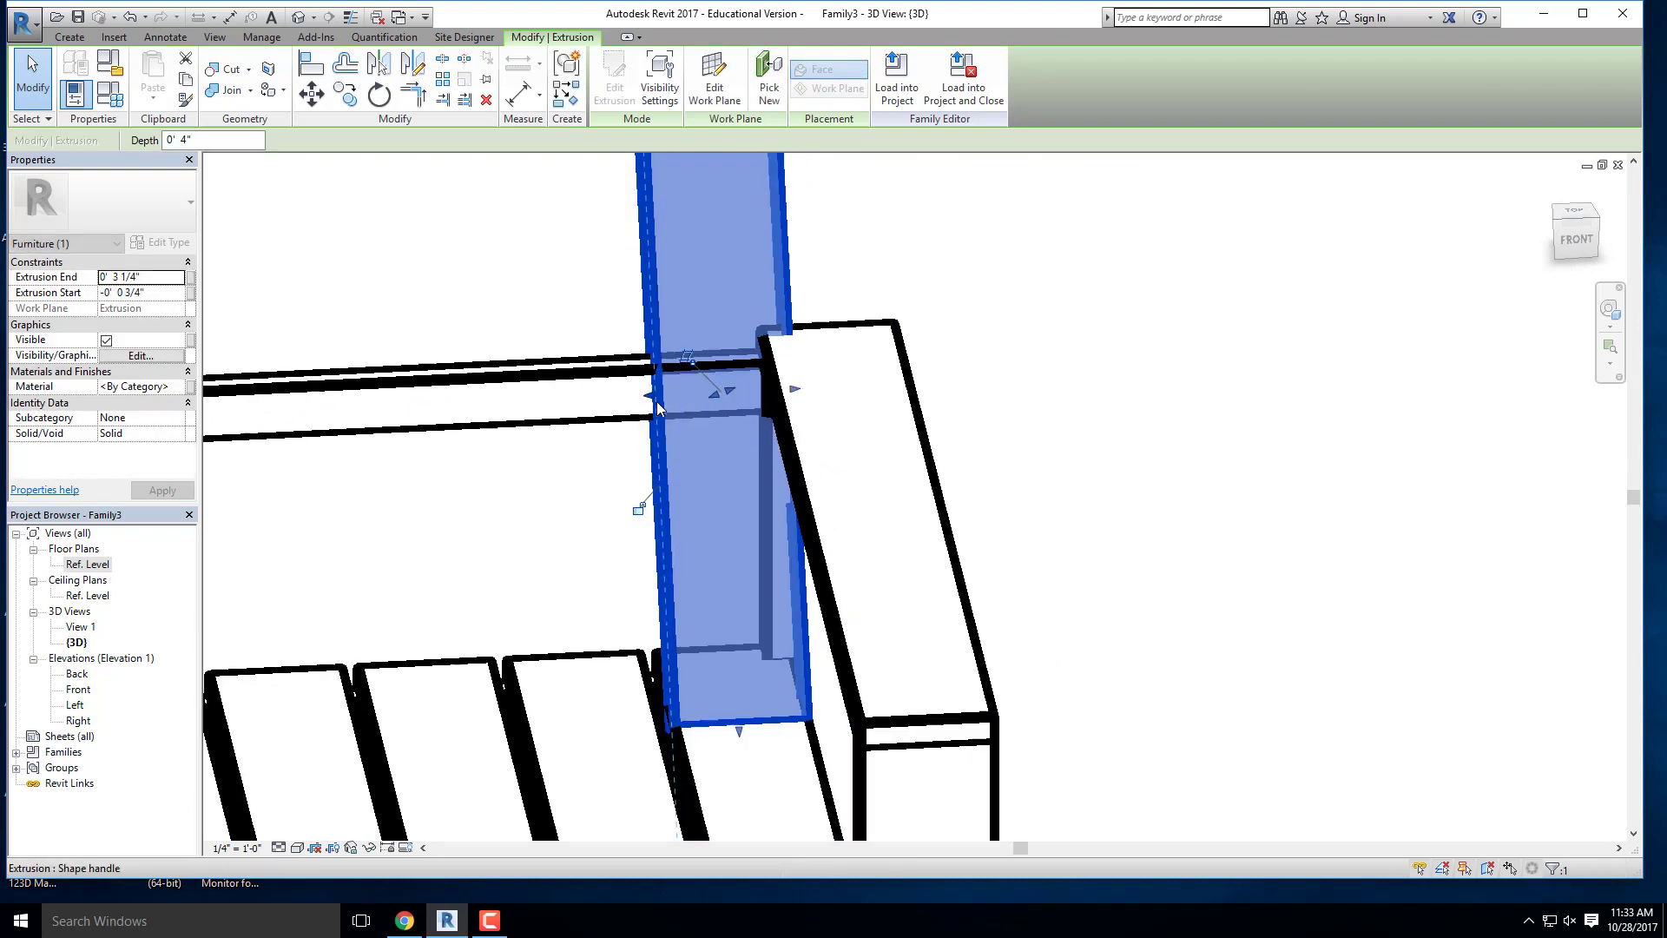
Step: Make the back slat thinner in the left view by pulling in its long slanted faces near the rear leg
scroll(658, 408, "down", 5)
left_click(602, 342)
middle_click_drag(603, 342, 838, 377, "shift")
scroll(680, 359, "up", 3)
left_click(665, 368)
middle_click_drag(665, 368, 747, 294, "shift")
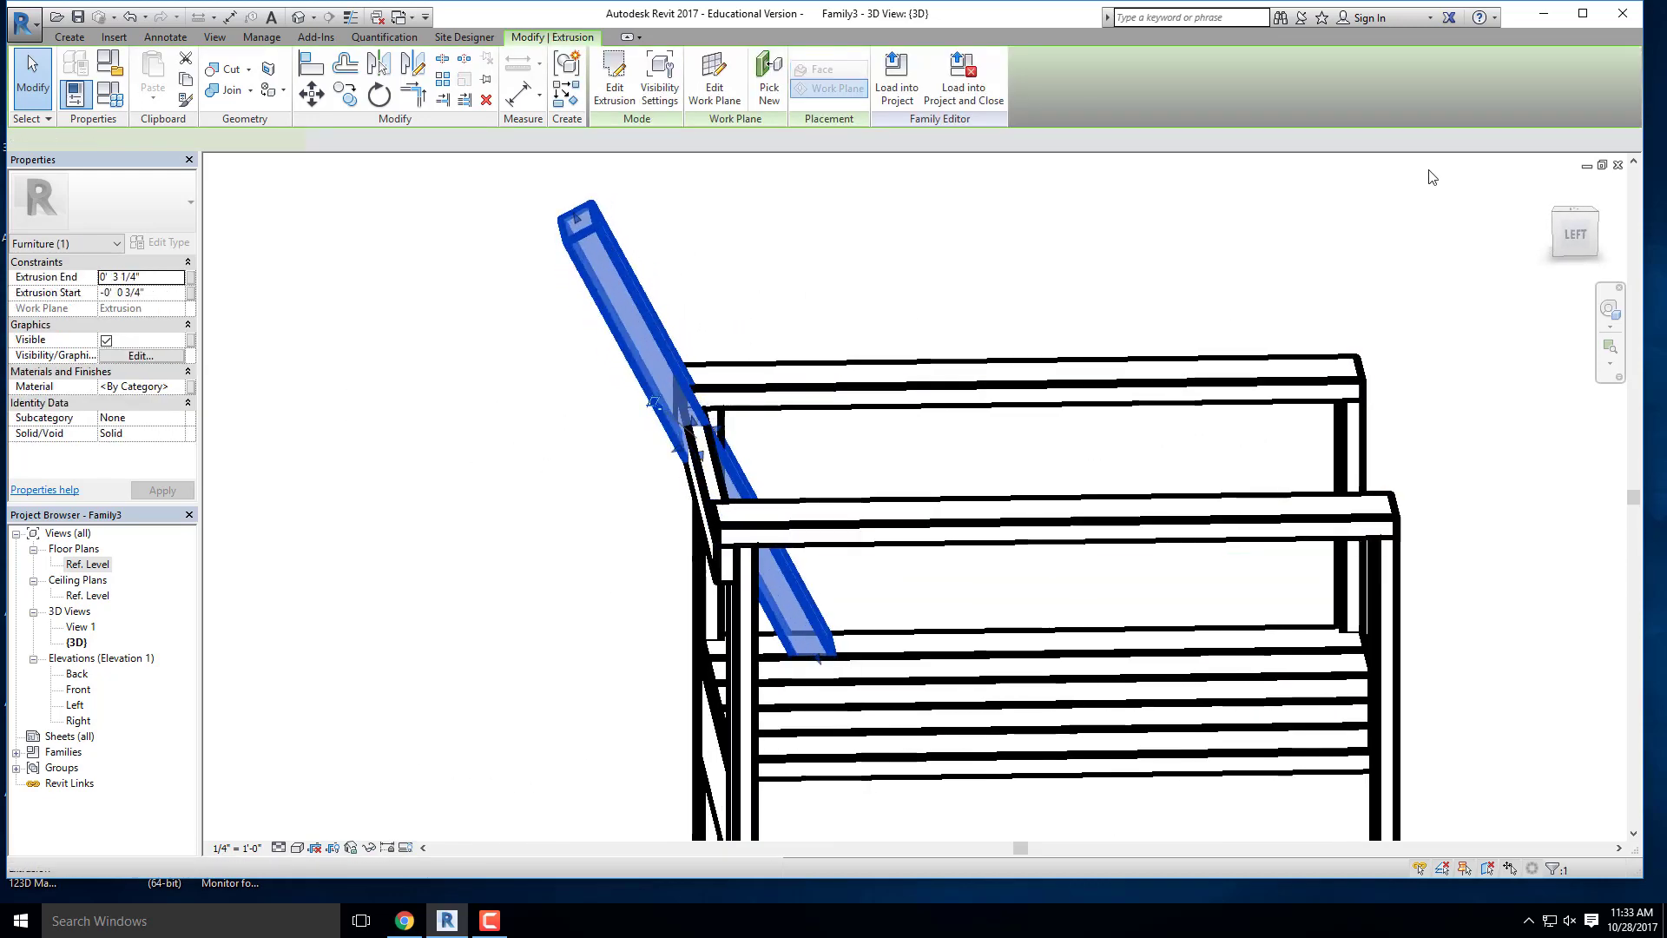
left_click(1572, 246)
scroll(973, 478, "up", 5)
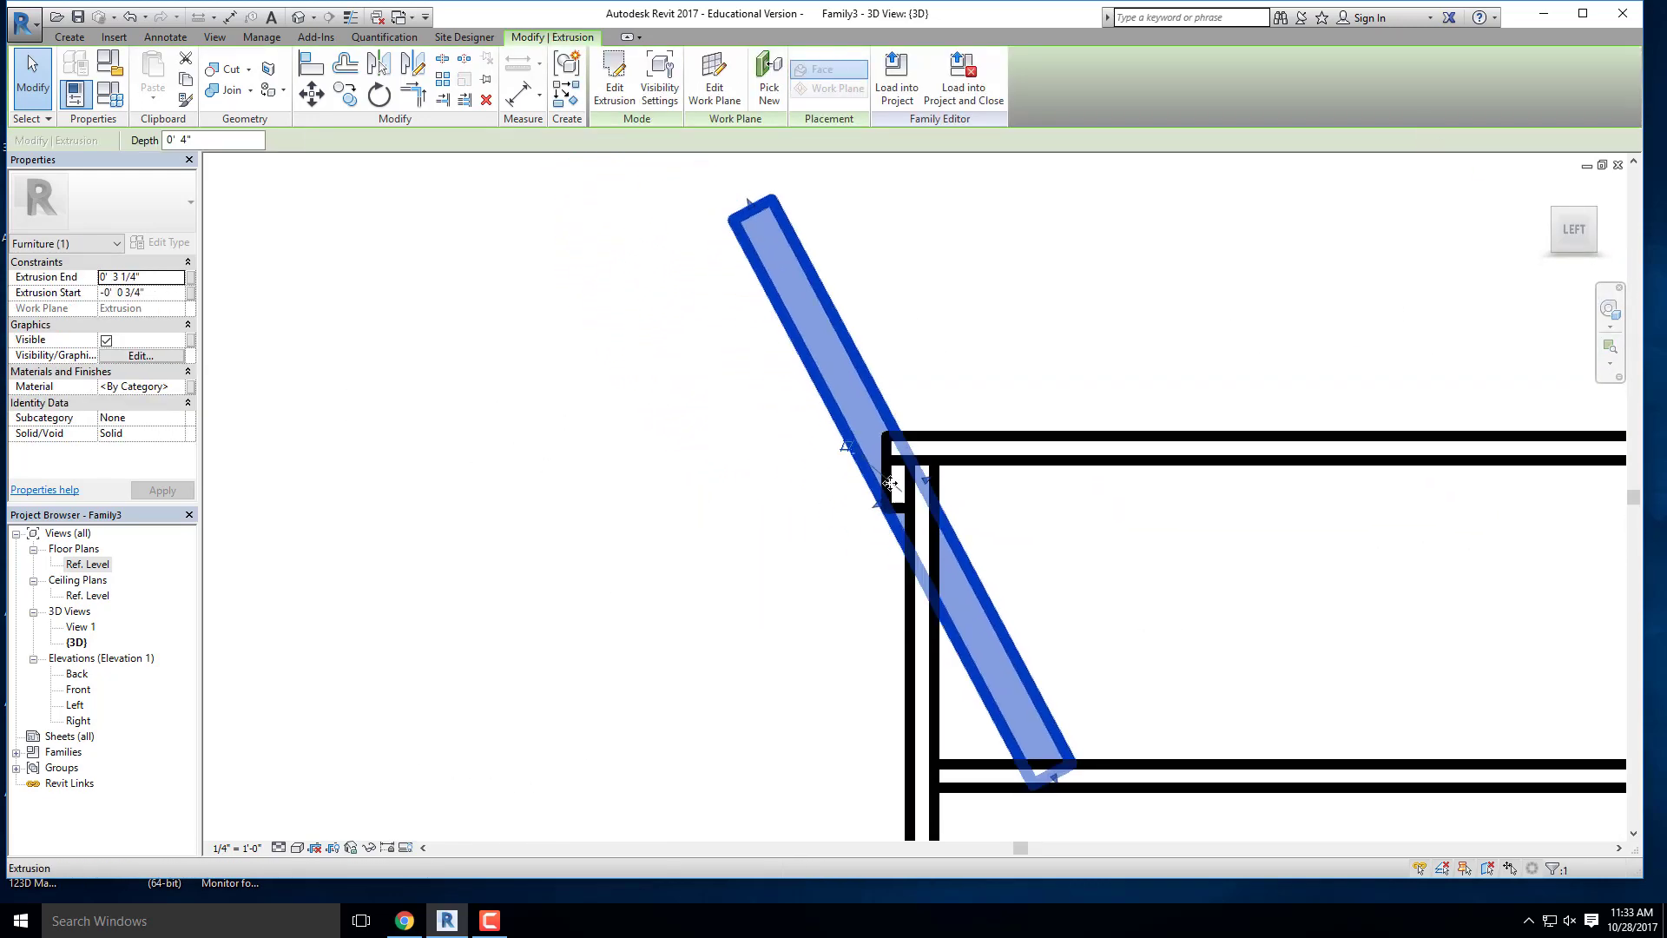
mouse_move(978, 494)
left_mouse_down()
mouse_move(905, 518)
mouse_move(960, 476)
left_mouse_up()
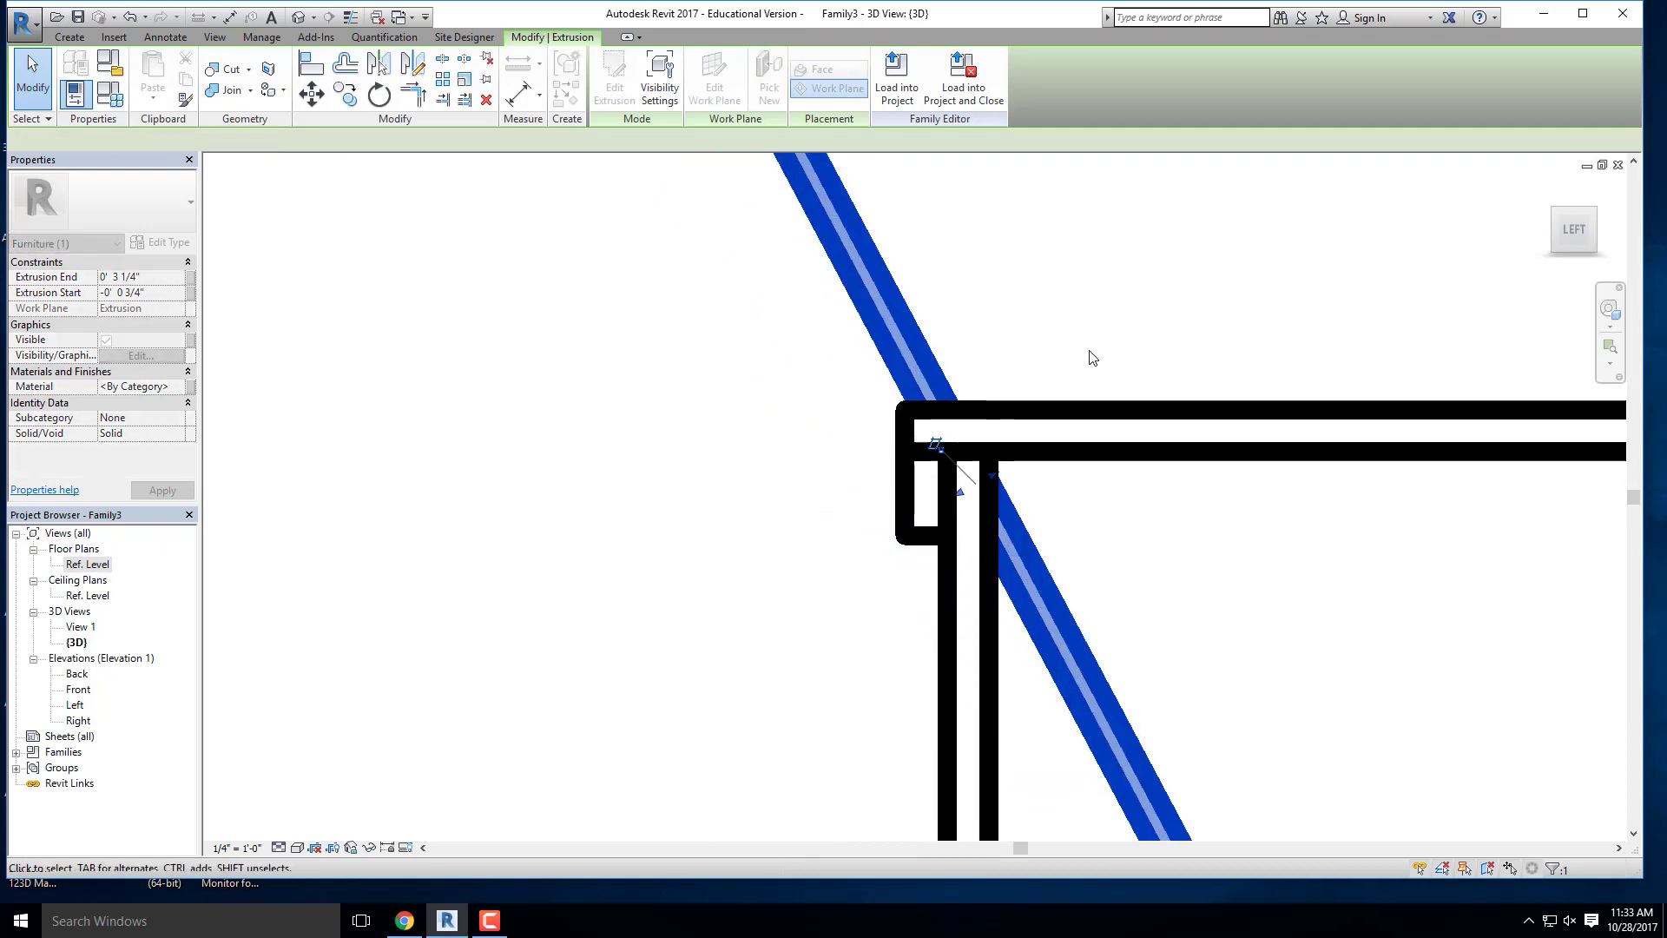
left_click(1128, 346)
Step: Examine the widened back slat from several angles, especially where it overlaps the far armrest
middle_click_drag(1127, 345, 975, 492, "shift")
scroll(655, 368, "down", 6)
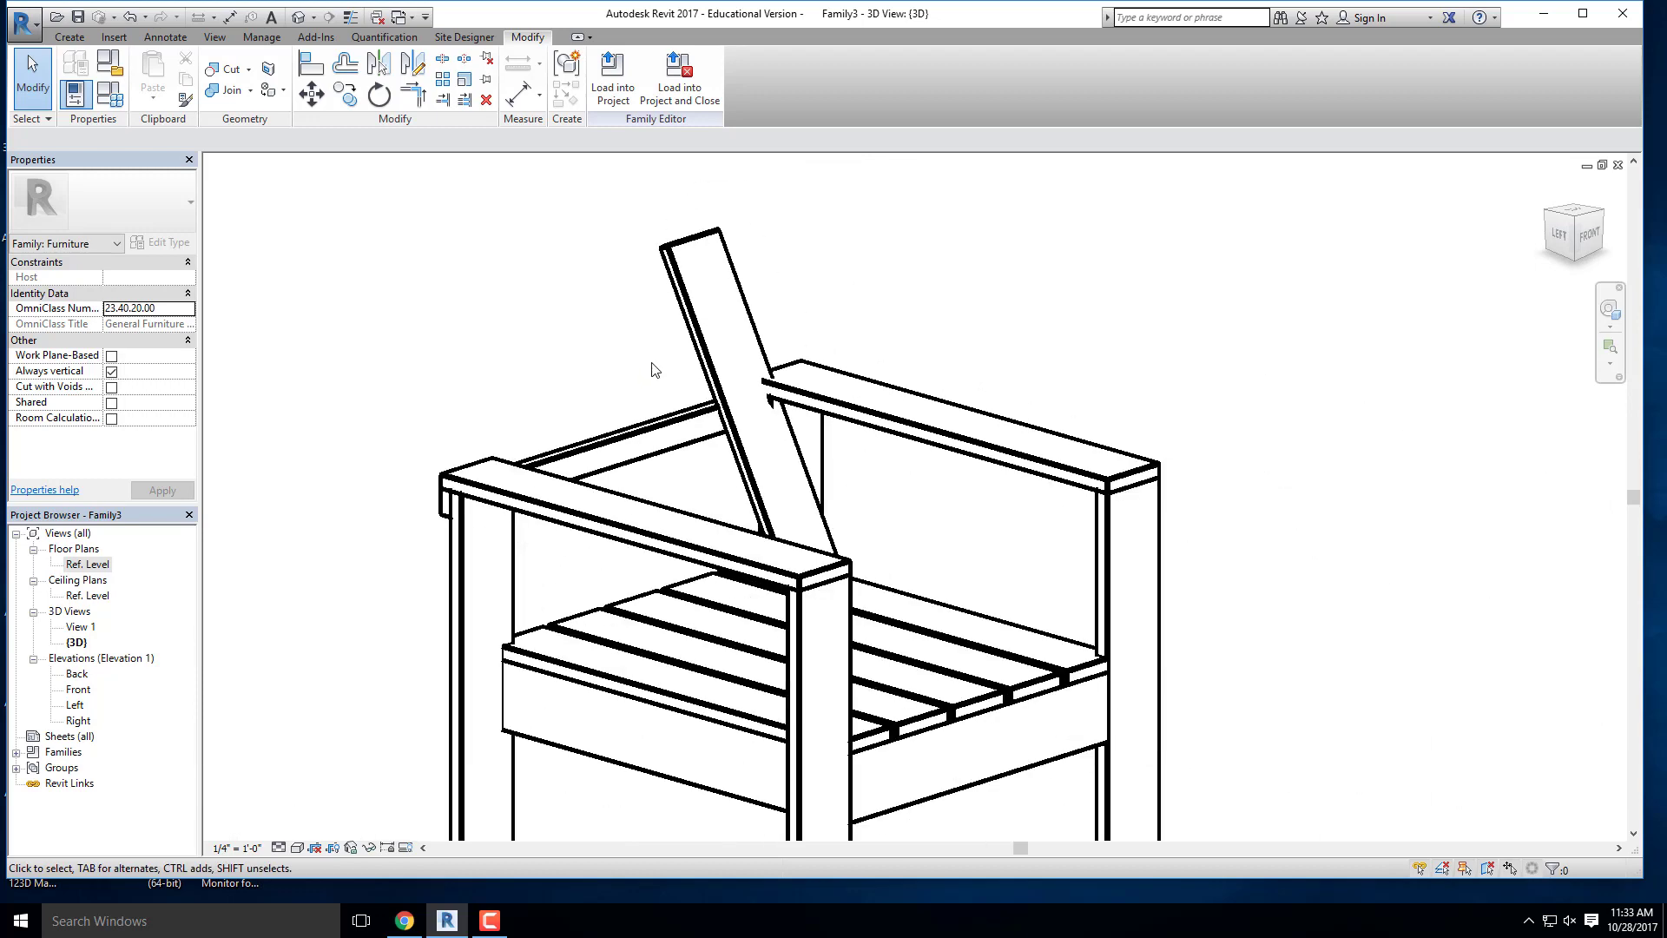
middle_click_drag(764, 447, 762, 485, "shift")
scroll(732, 414, "up", 3)
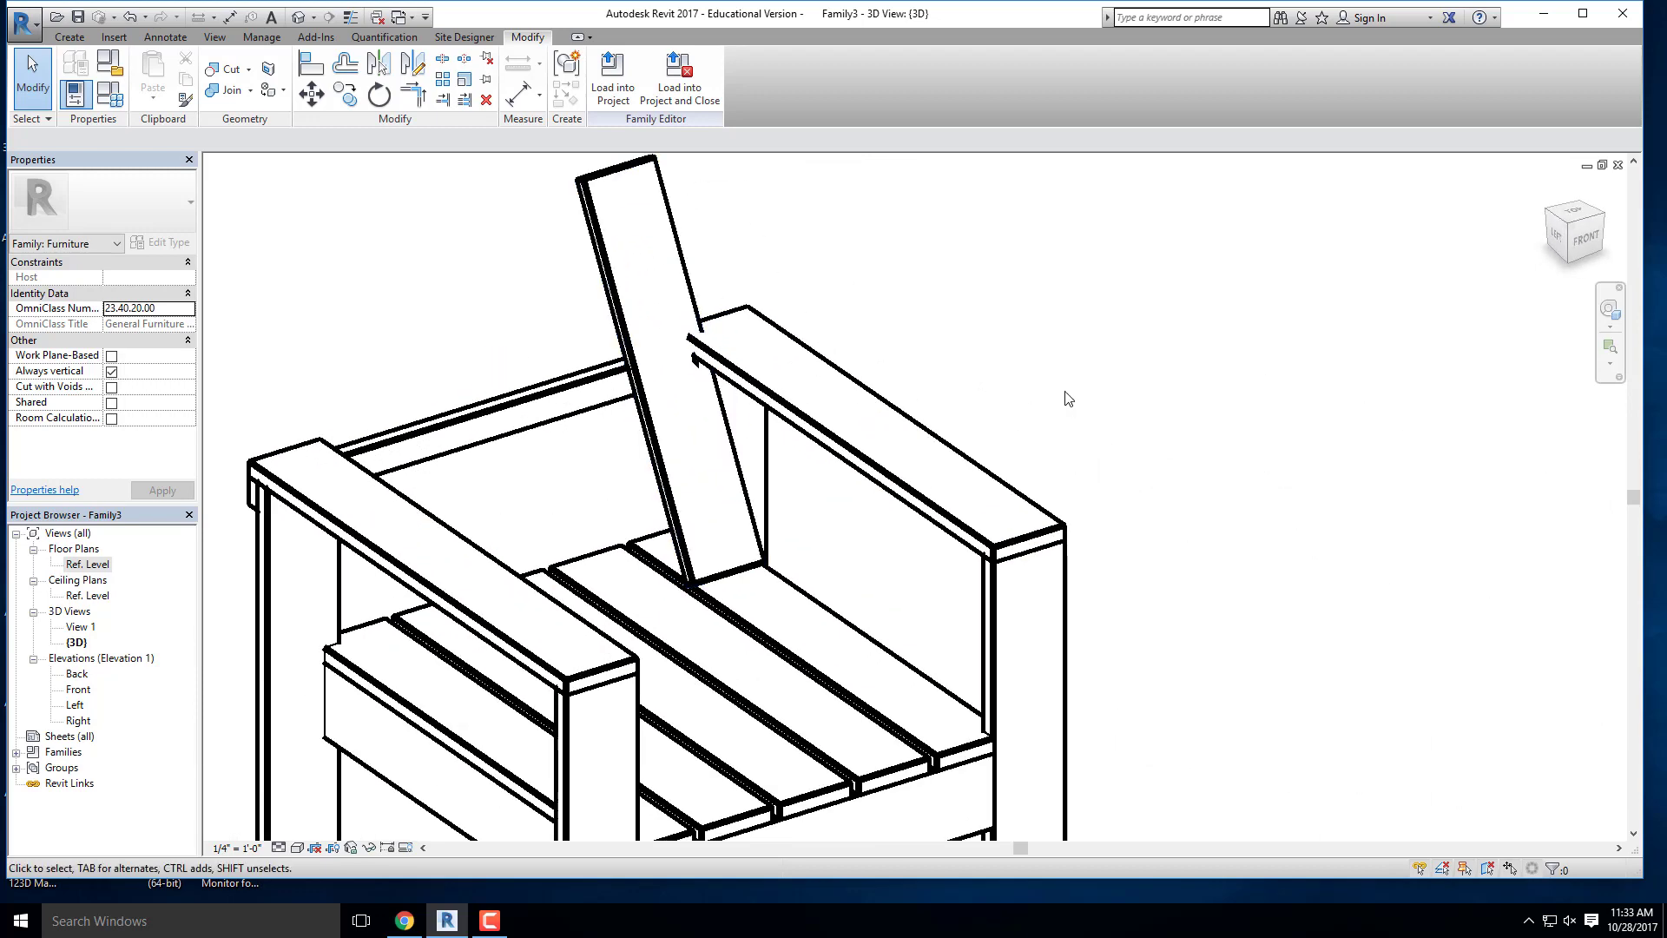
middle_click_drag(826, 372, 870, 355)
scroll(745, 318, "up", 2)
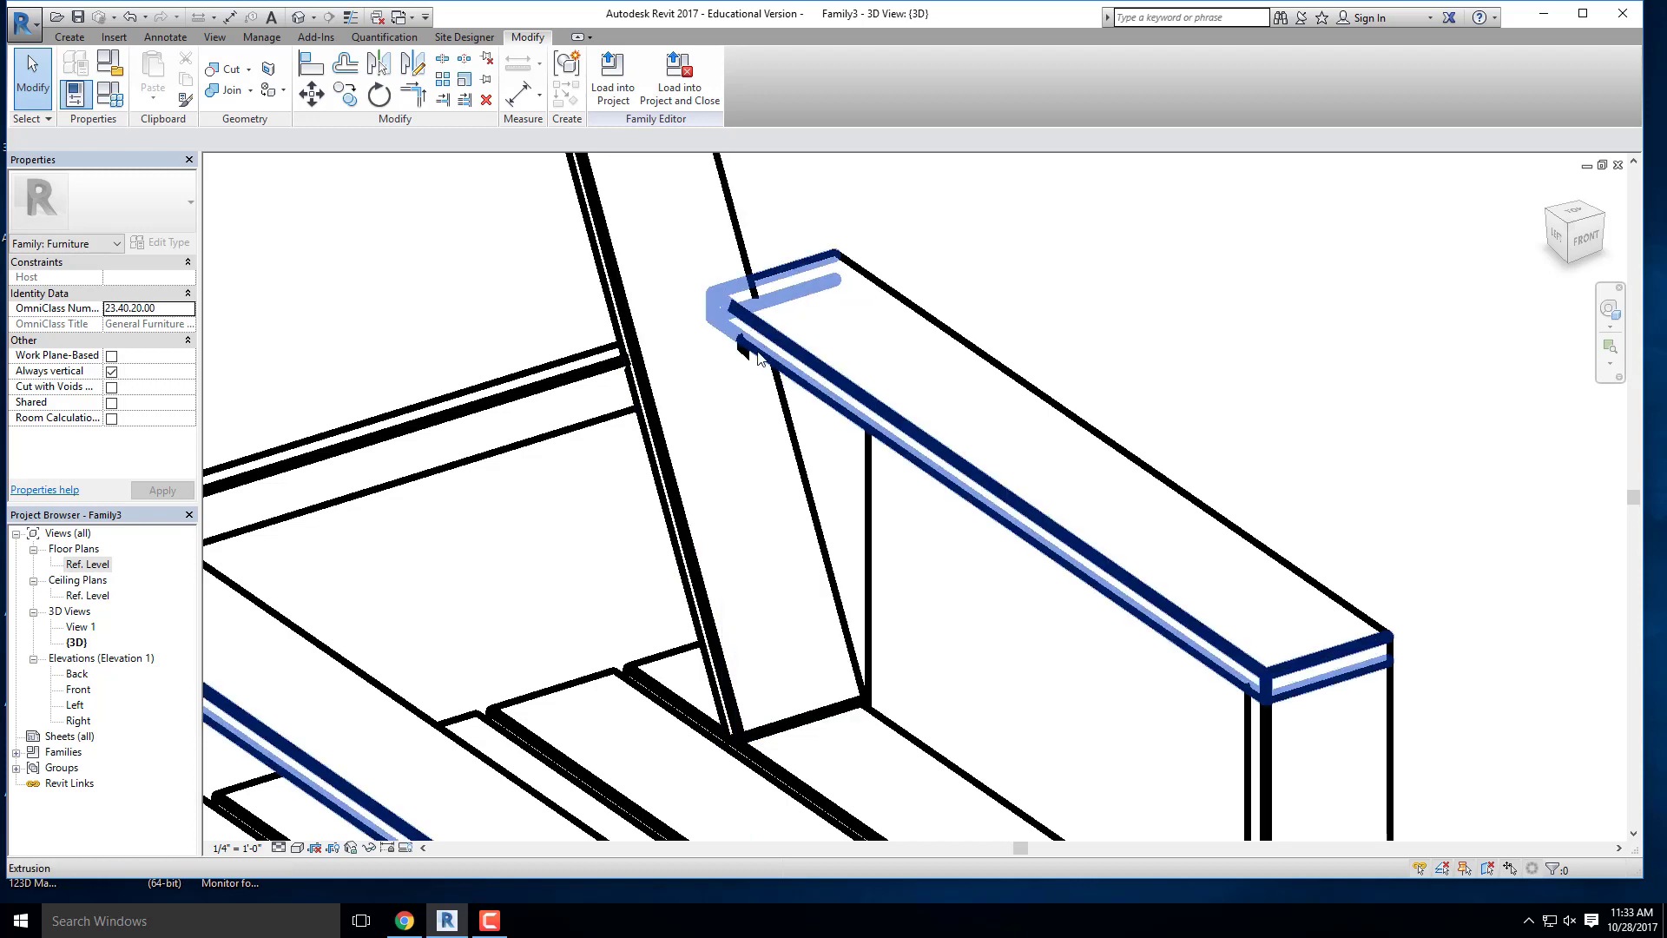
scroll(1059, 395, "down", 3)
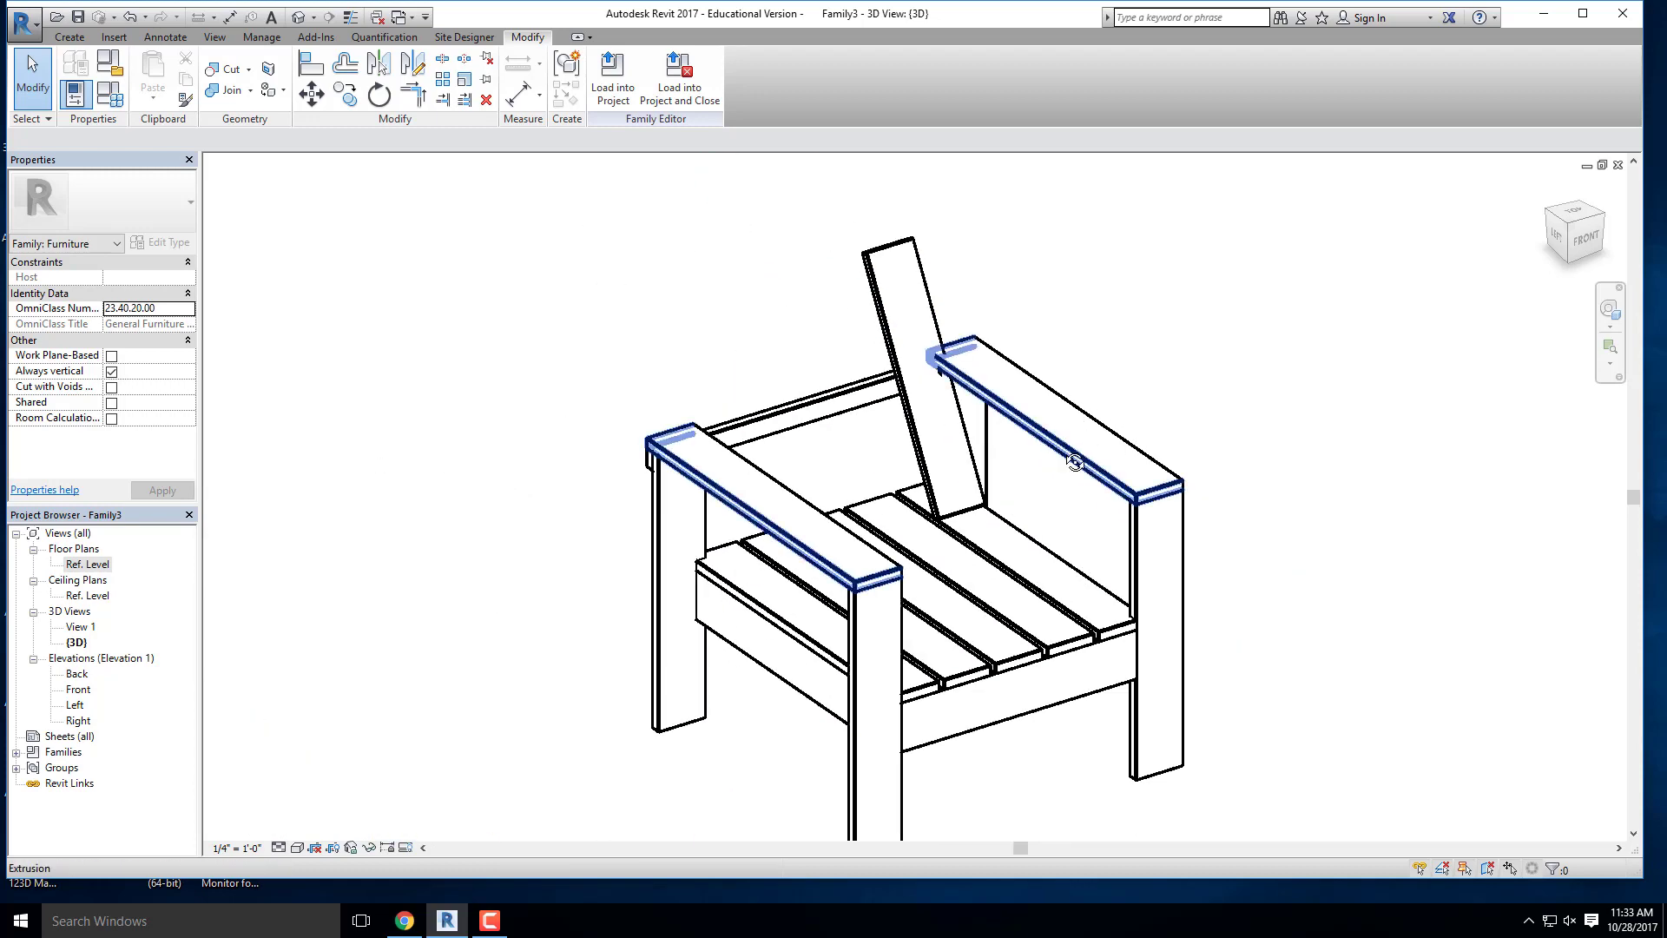
middle_click_drag(1072, 461, 1108, 461, "shift")
scroll(1016, 304, "up", 2)
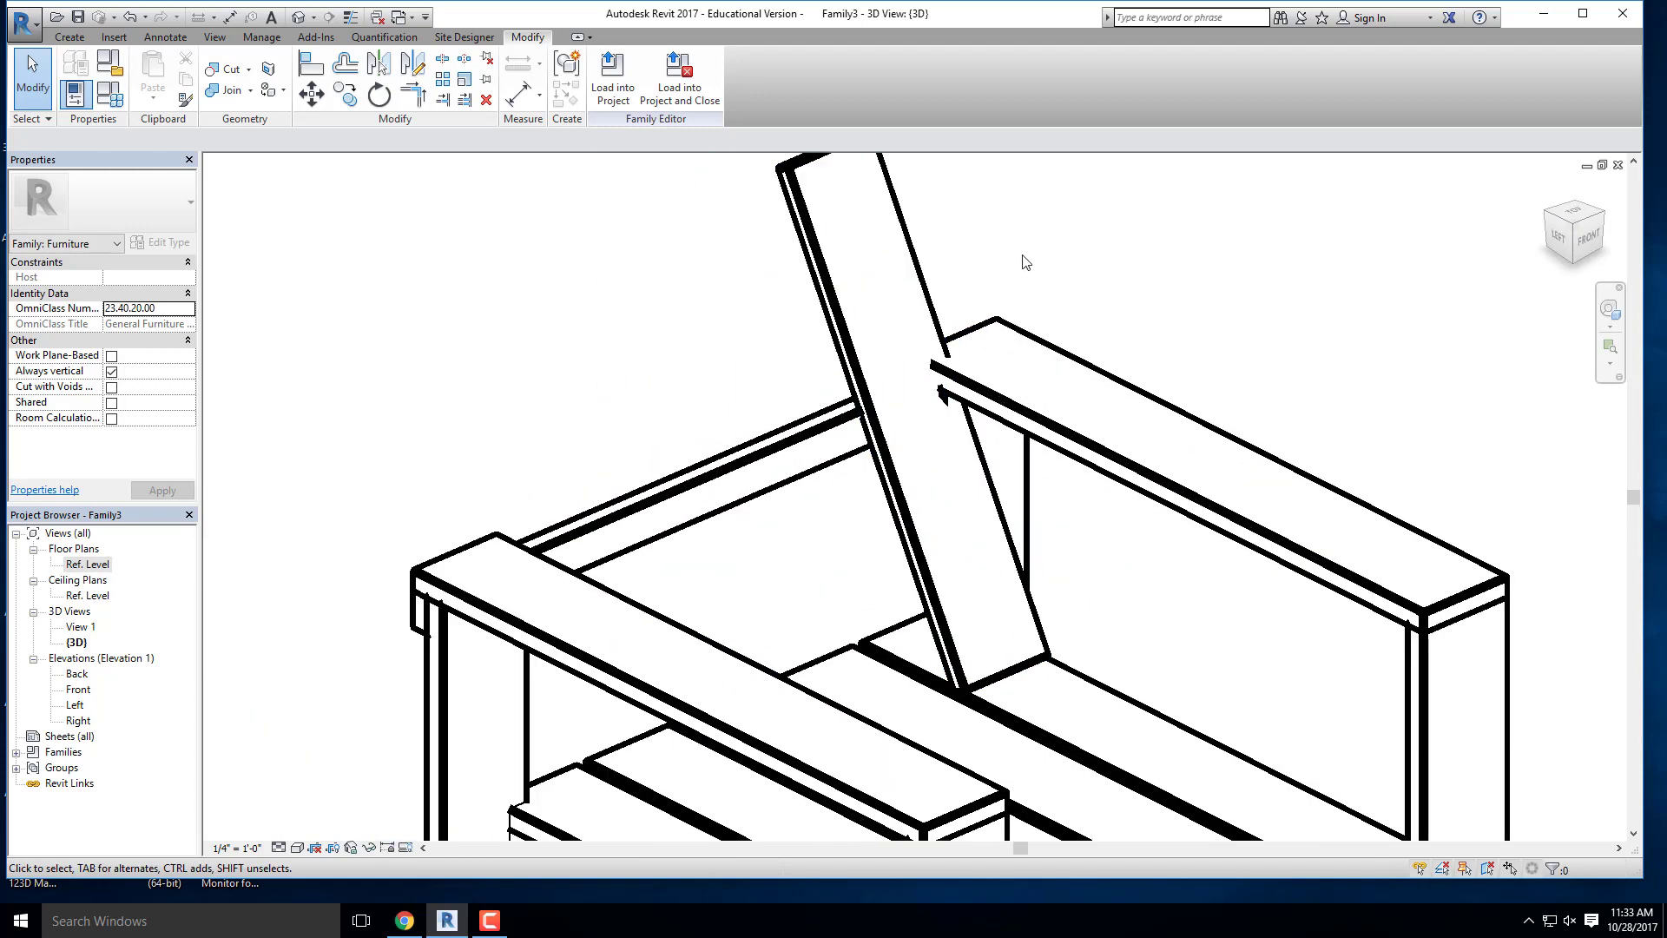
Step: Join the geometry of the back slat with the armrest it overlaps
left_click(905, 311)
middle_click_drag(905, 311, 1055, 547, "shift")
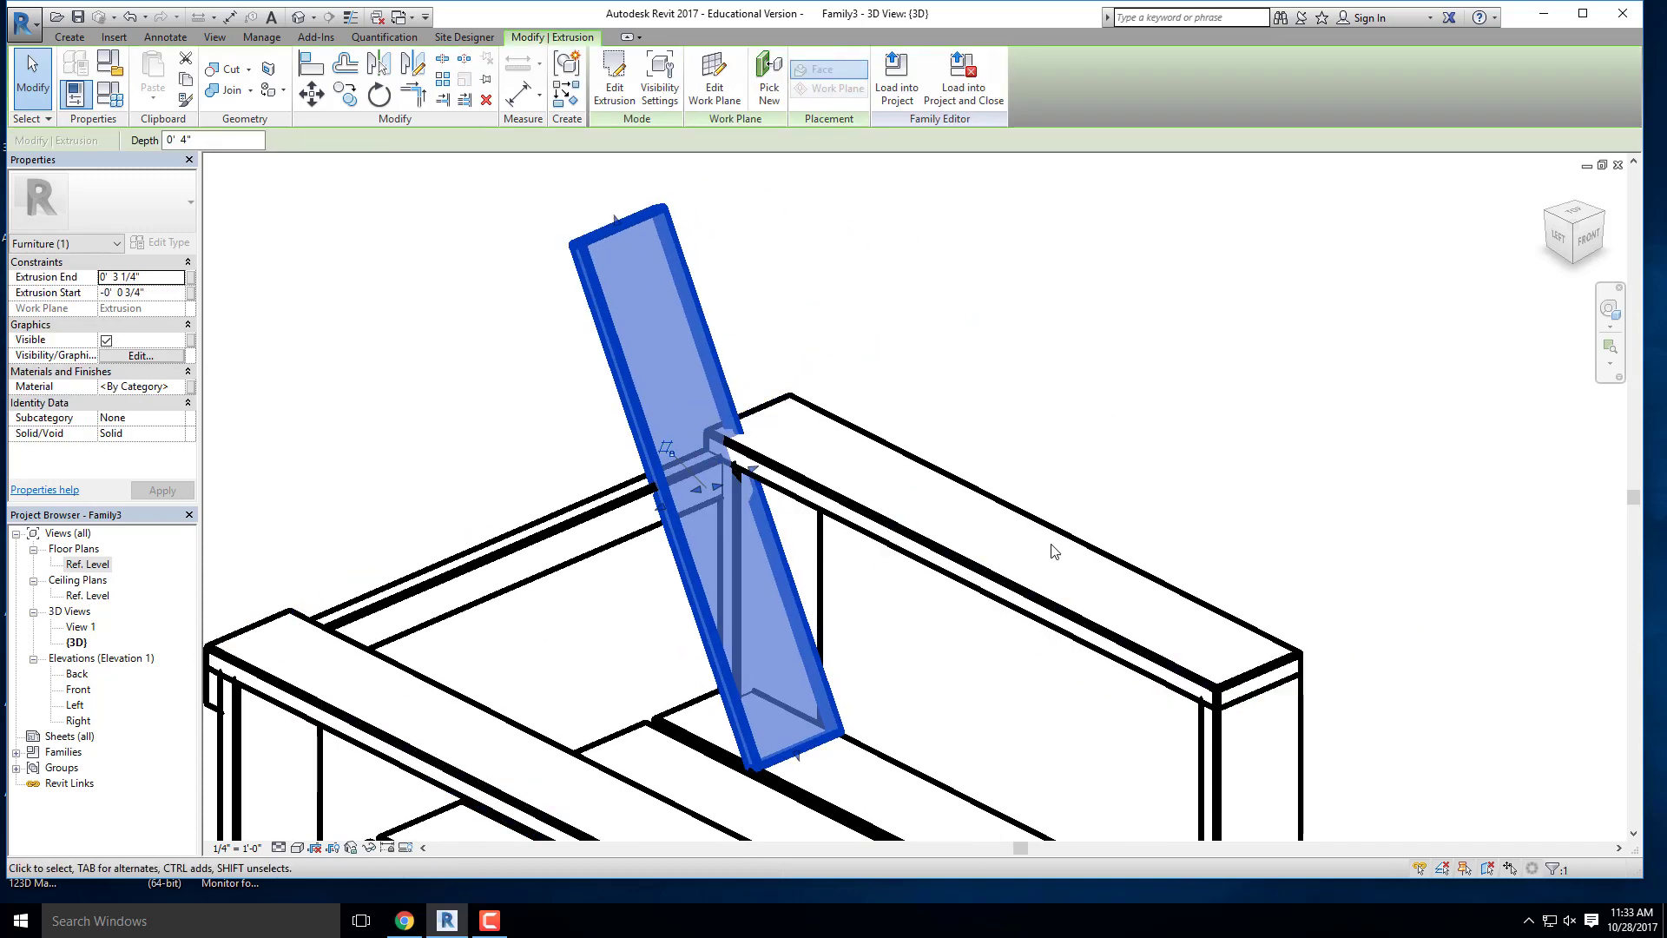
left_click(231, 92)
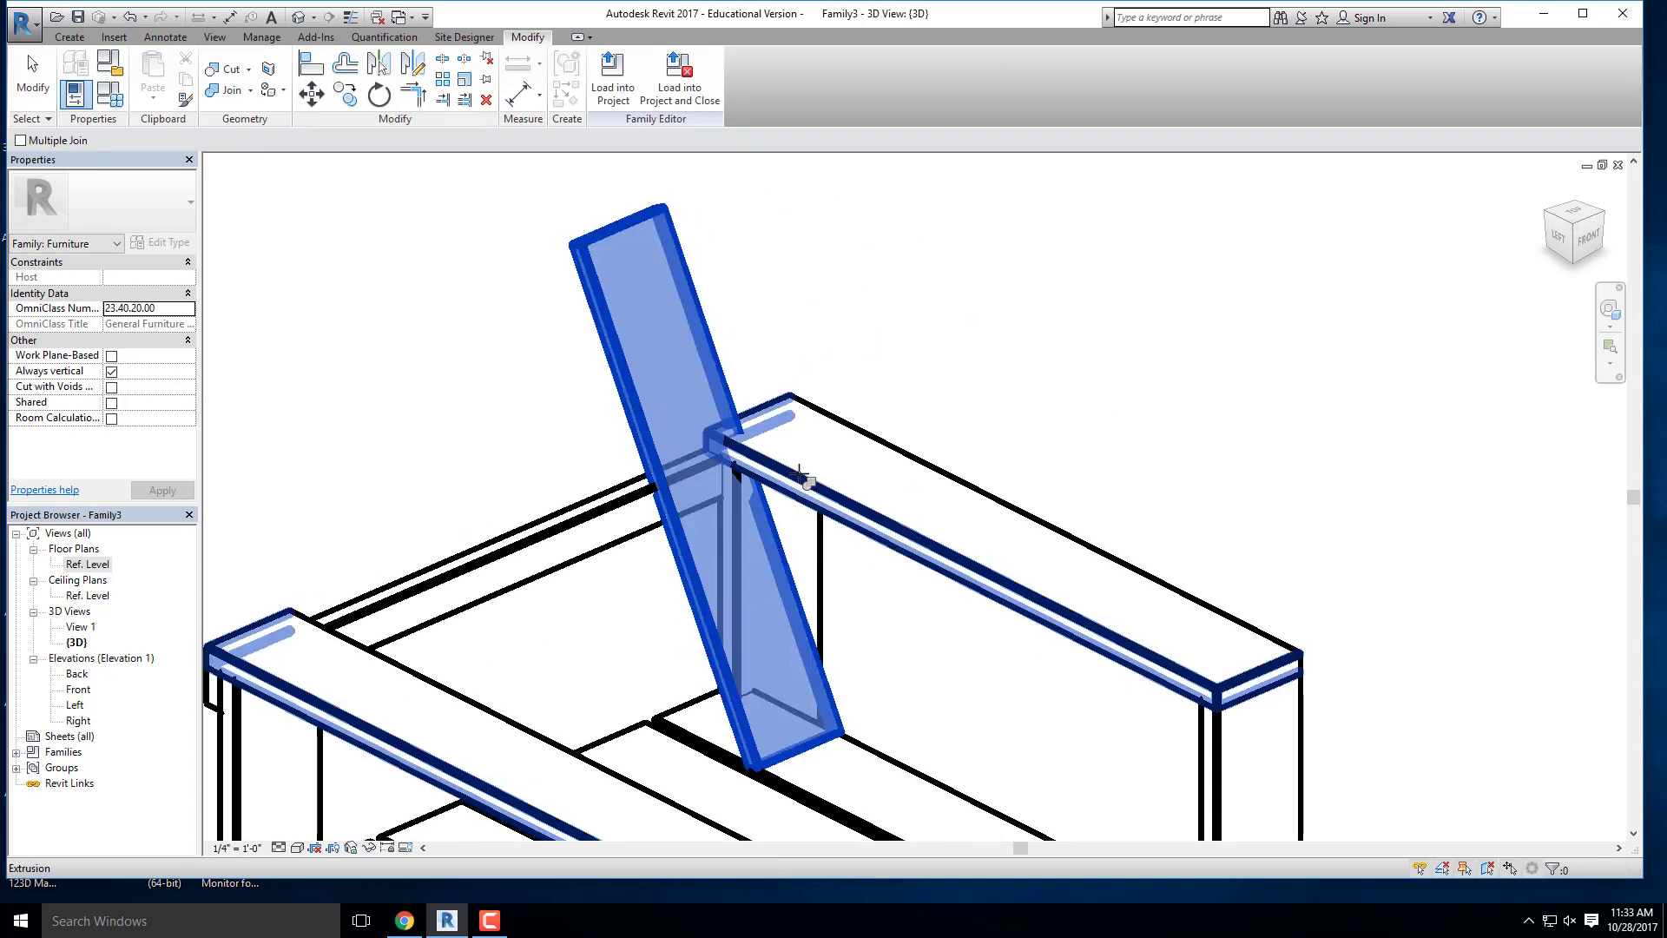
middle_click_drag(992, 473, 747, 473, "shift")
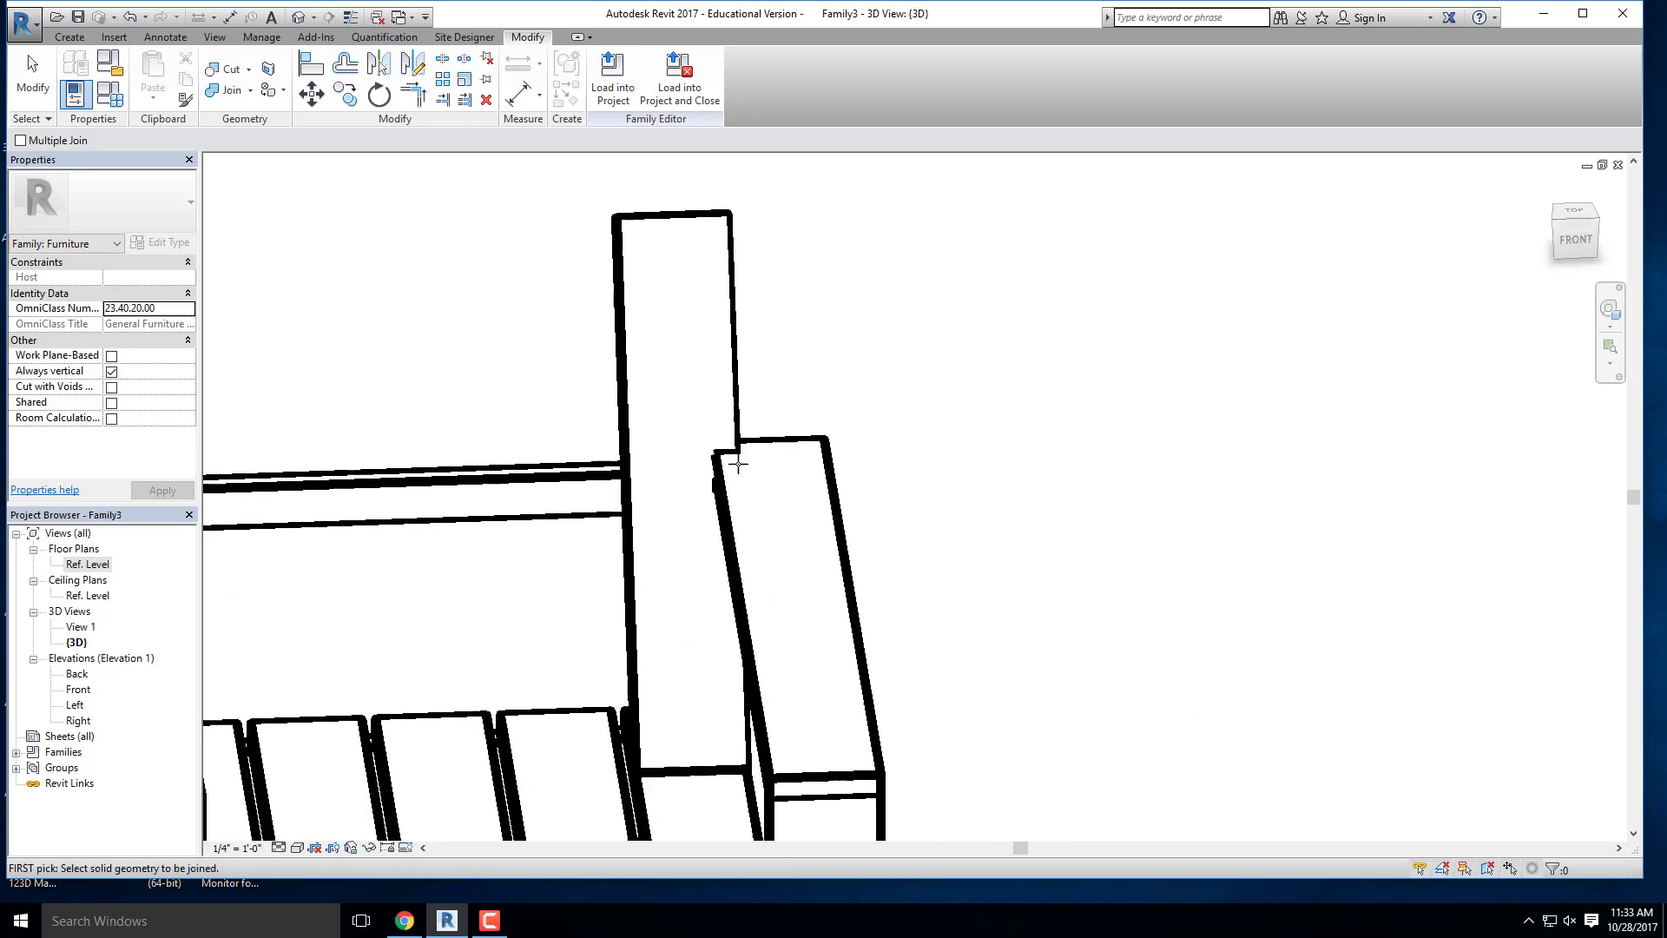
scroll(754, 442, "up", 2)
key("Escape")
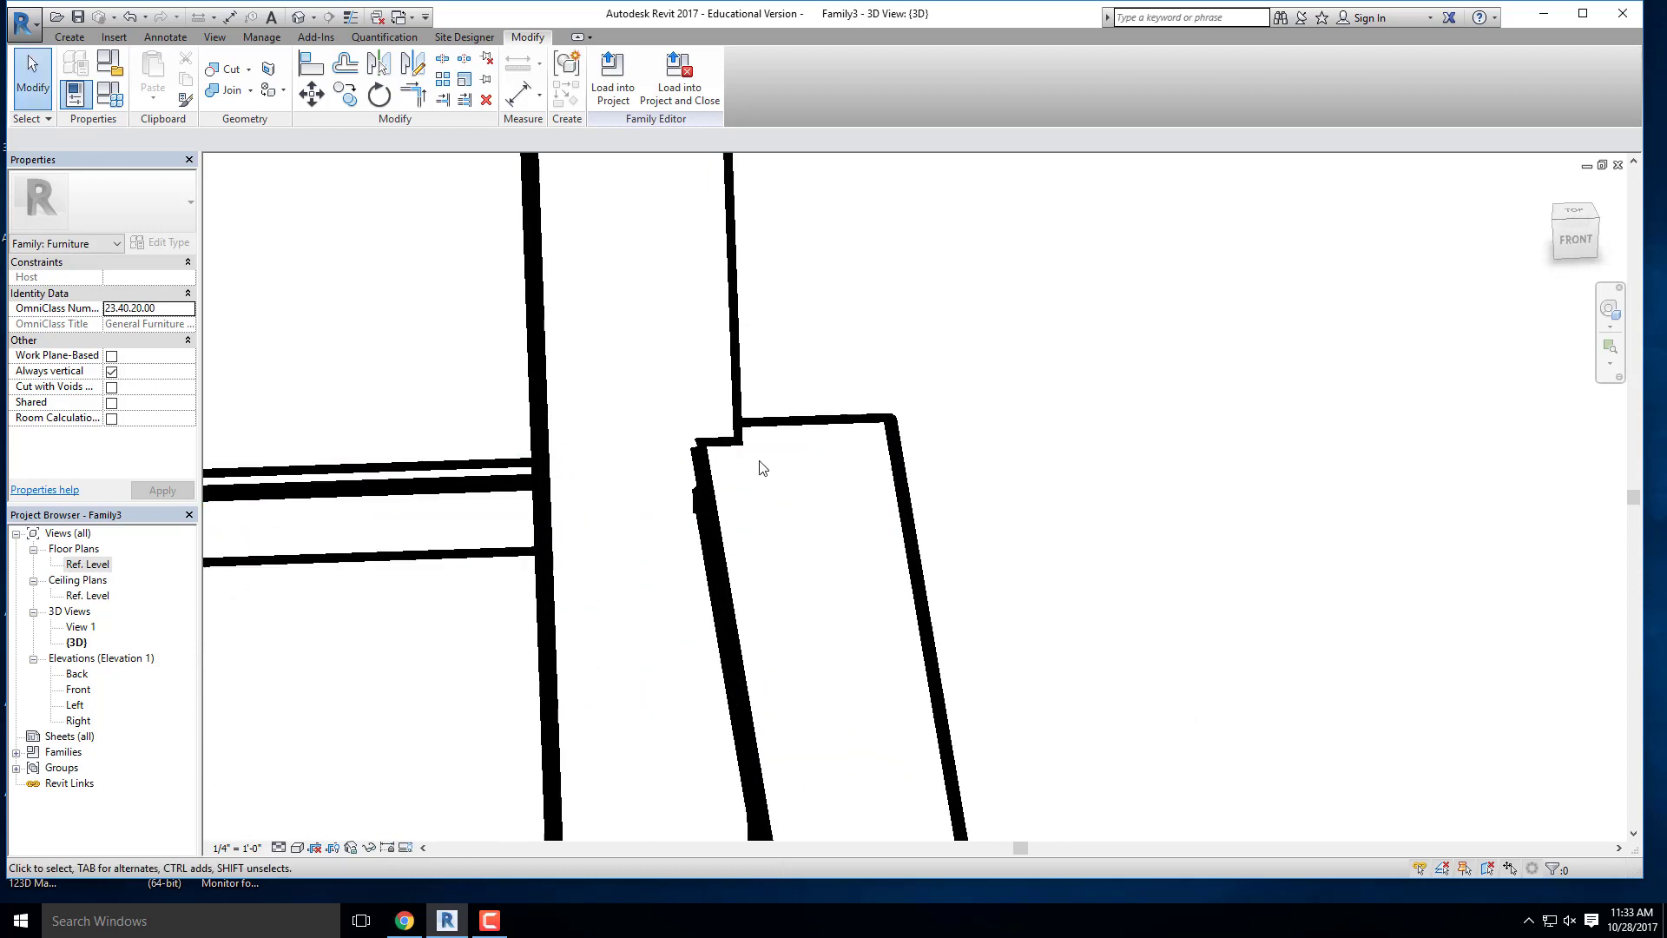
Step: In the front view, copy the back slat to the adjacent position with Constrain off, aligning it with the neighbouring seat slat
scroll(759, 465, "down", 3)
scroll(778, 596, "up", 2)
left_click(745, 486)
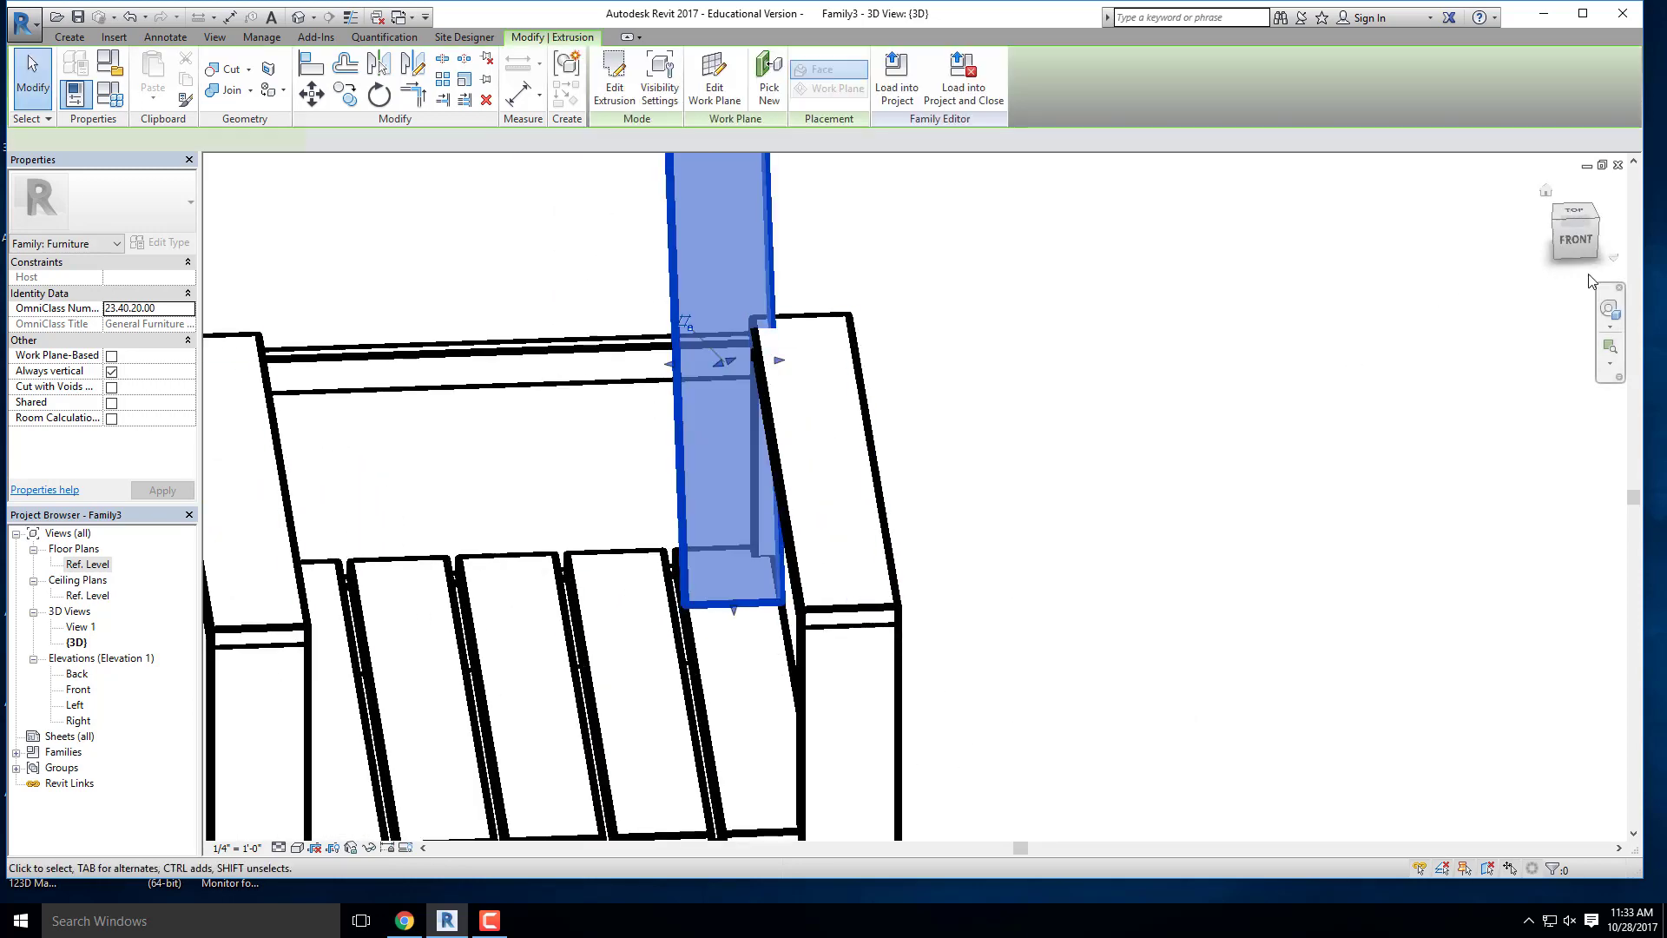
left_click(1582, 241)
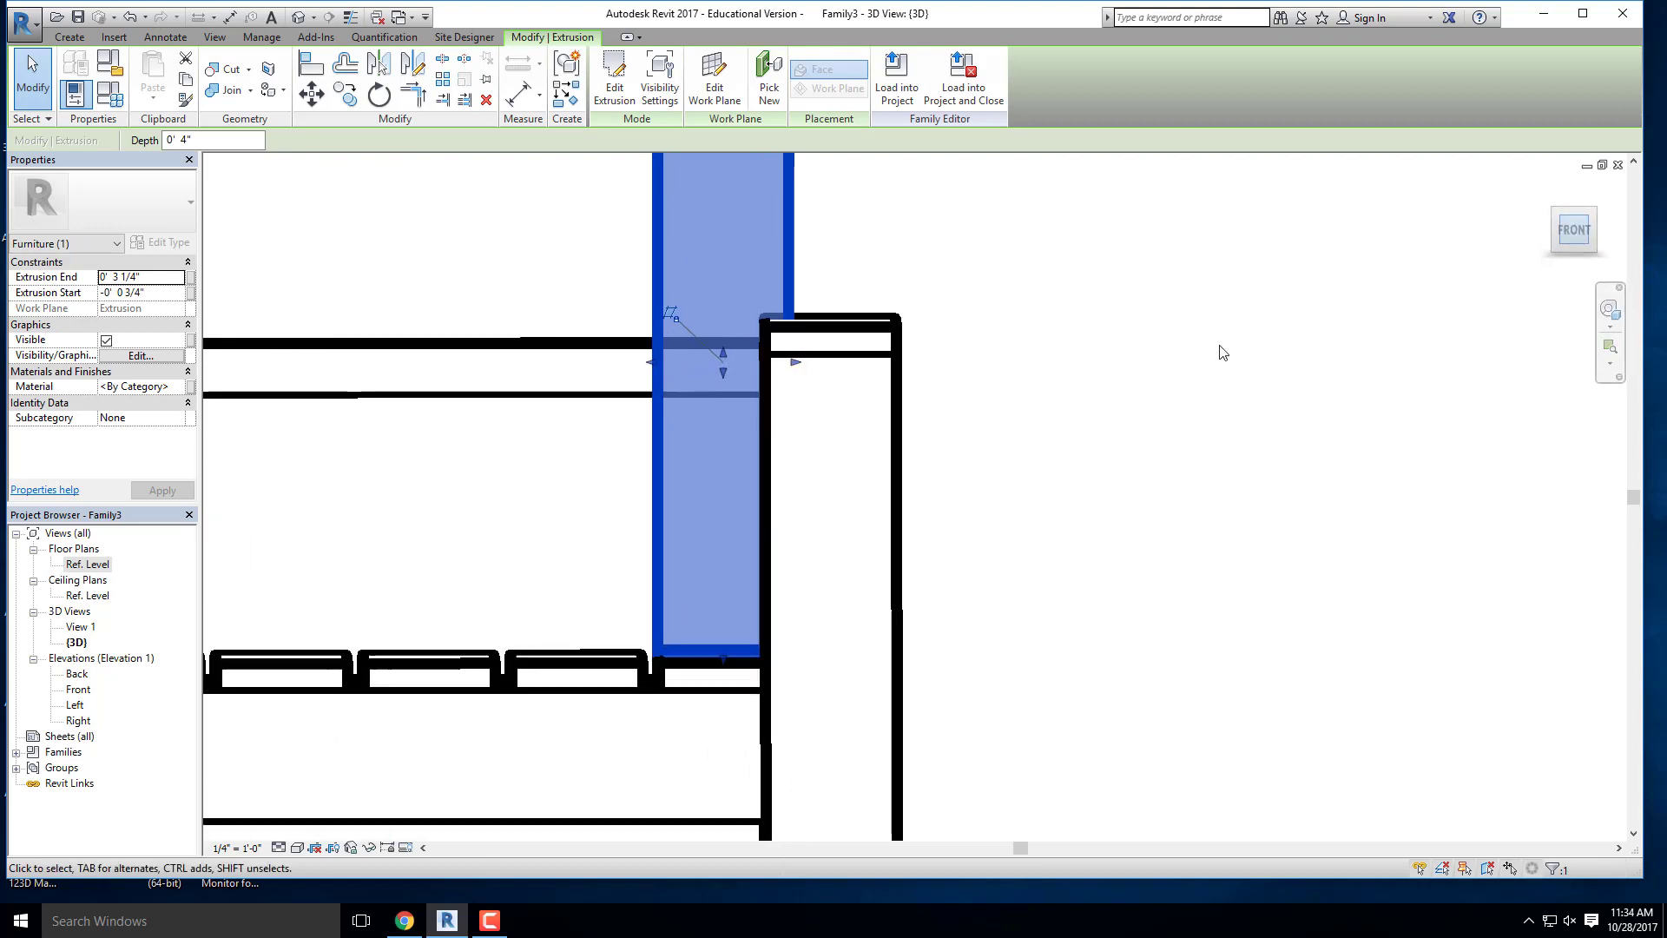
left_click(347, 94)
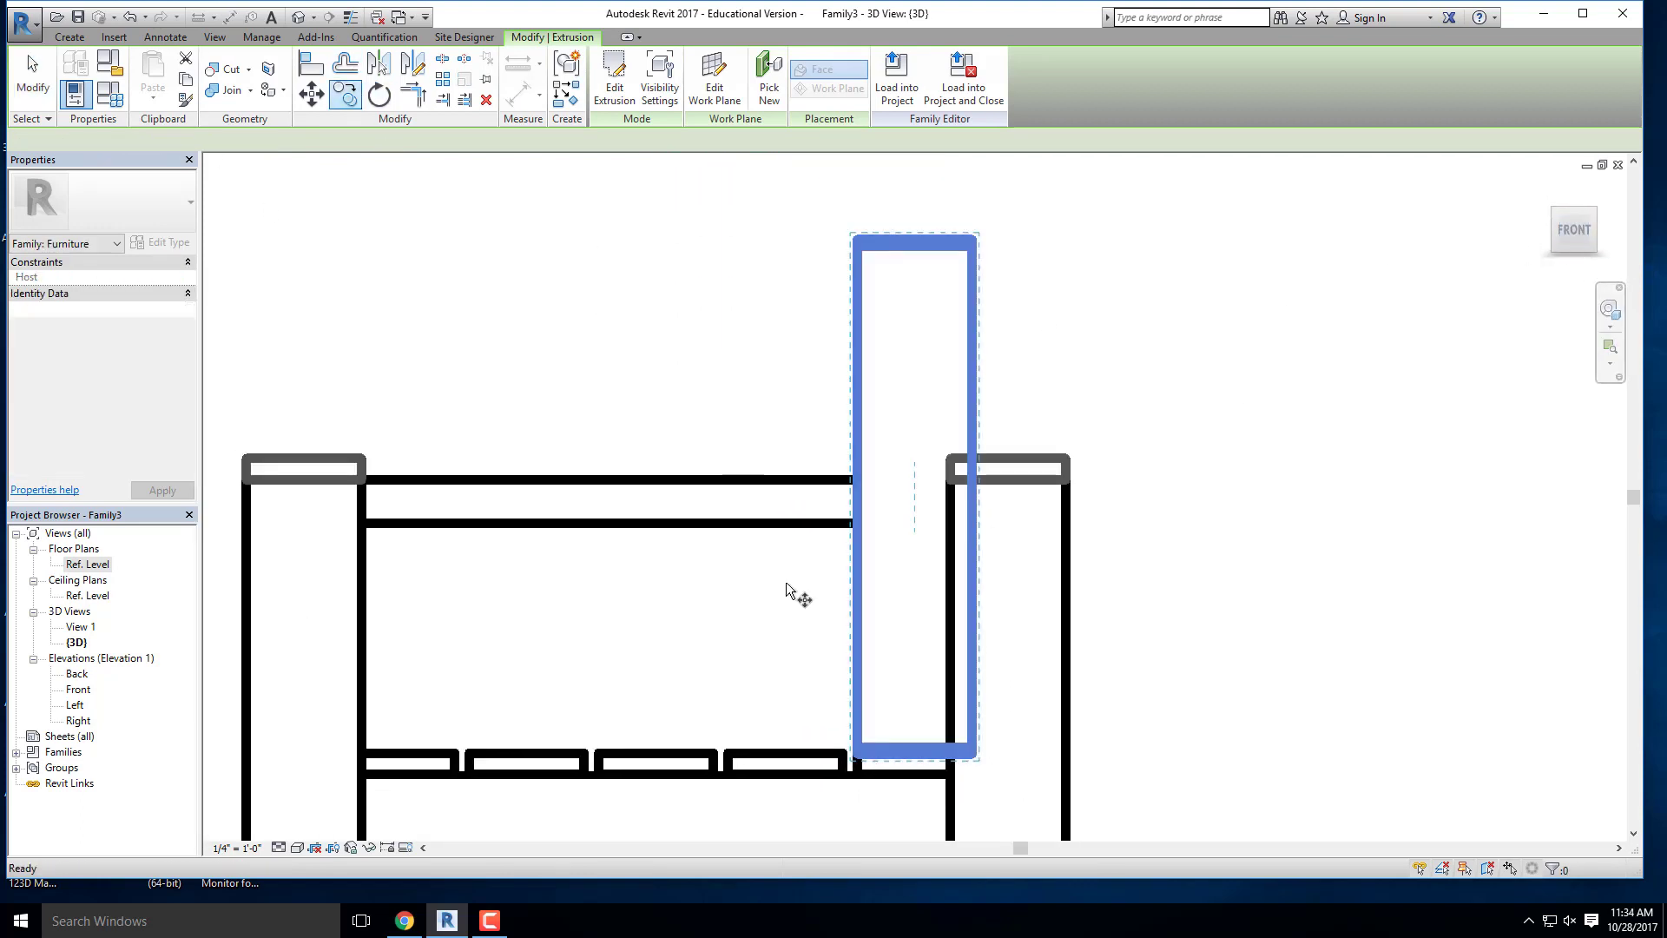
scroll(851, 755, "up", 3)
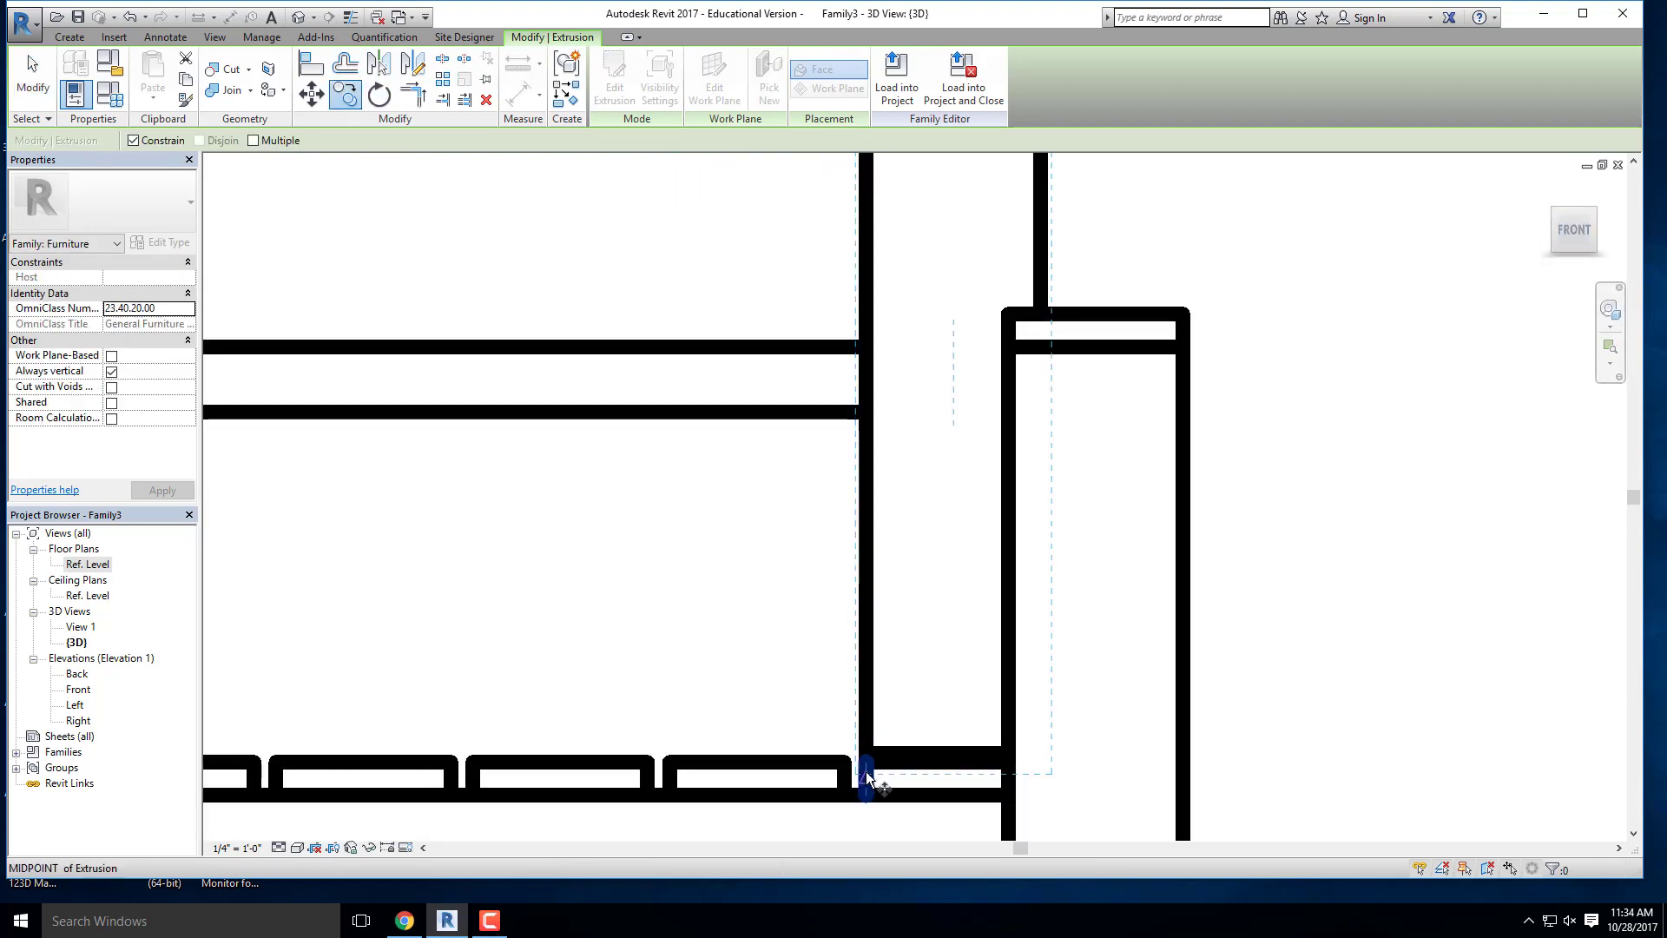
left_click(806, 775)
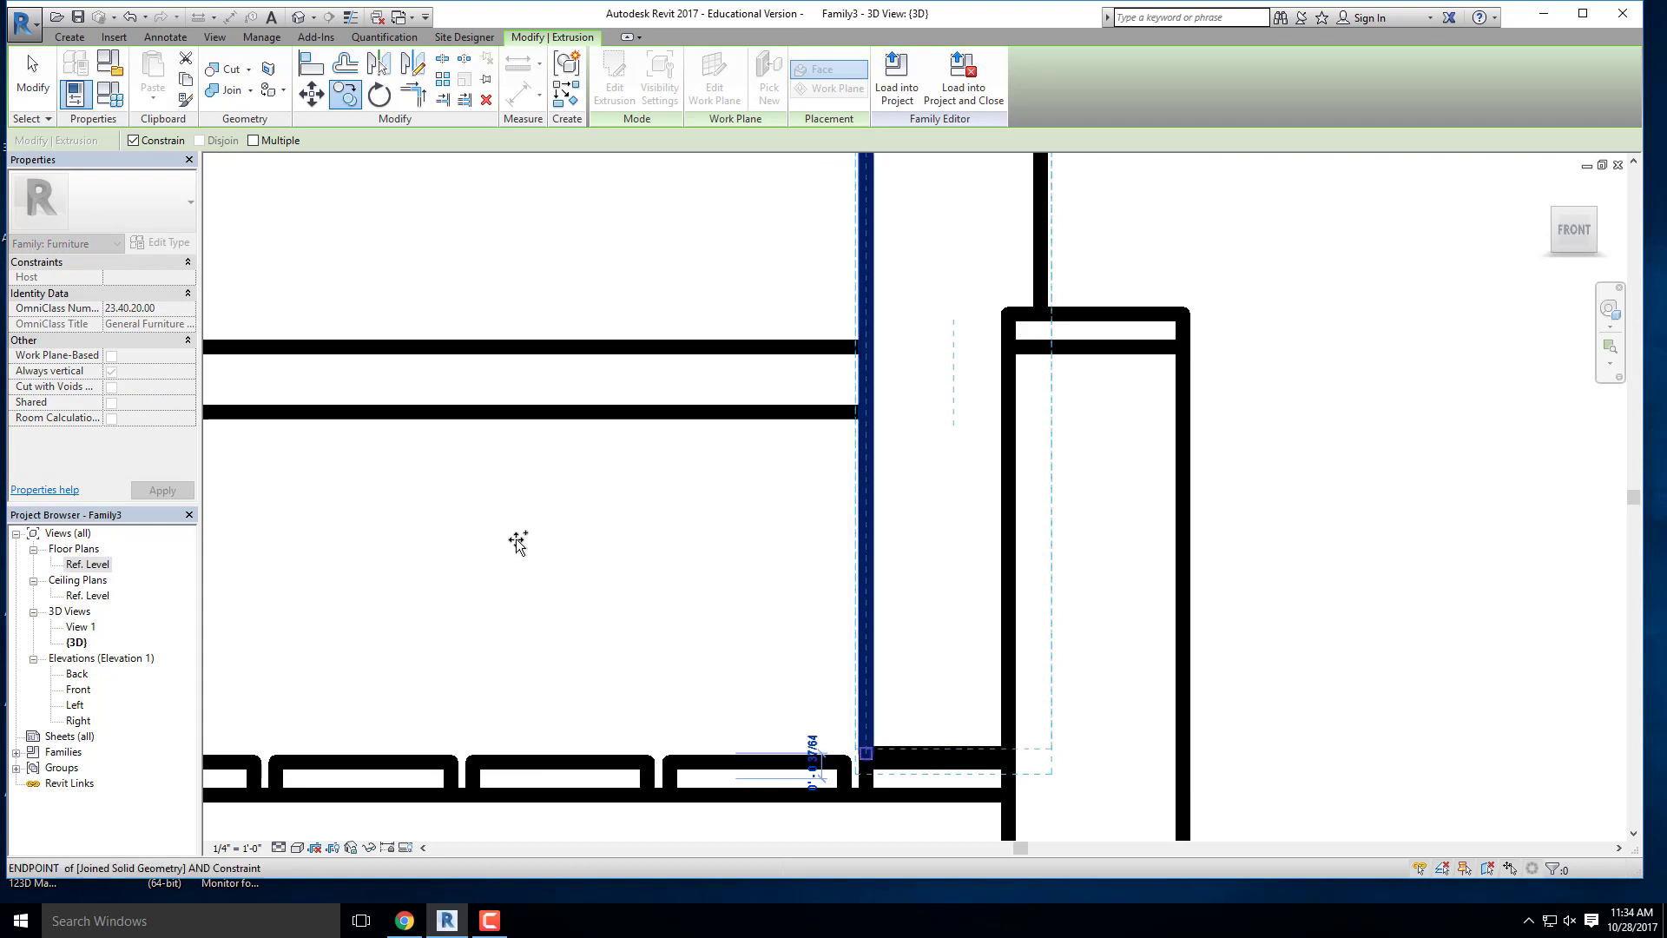
left_click(134, 140)
middle_click_drag(860, 794, 859, 538)
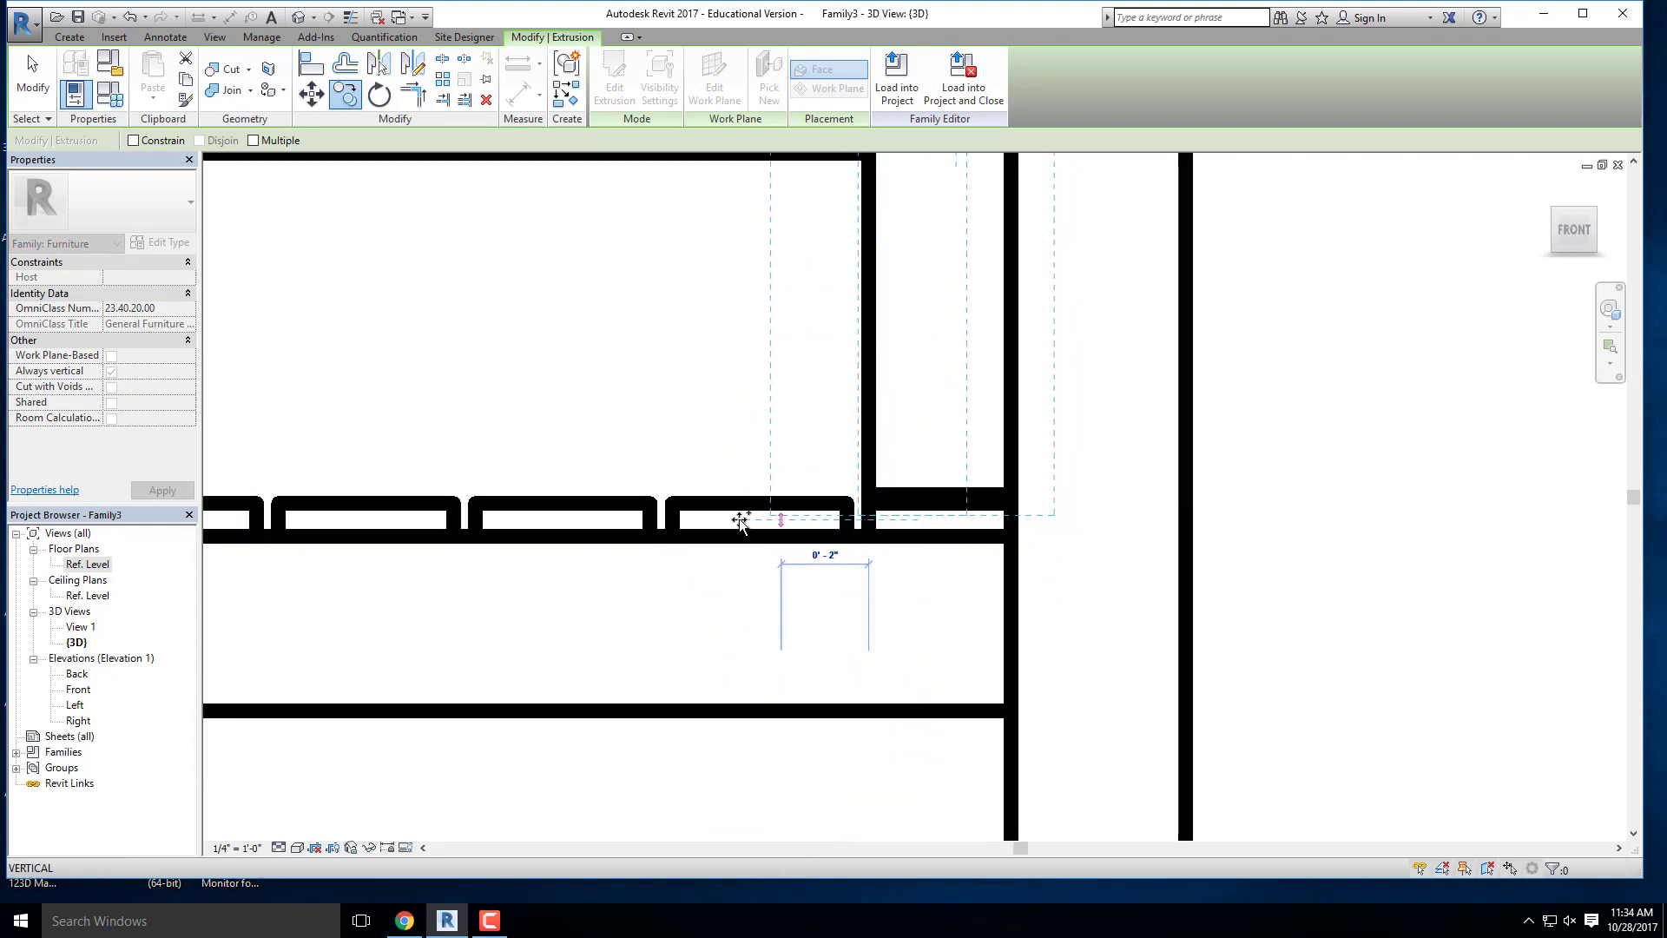
left_click(676, 523)
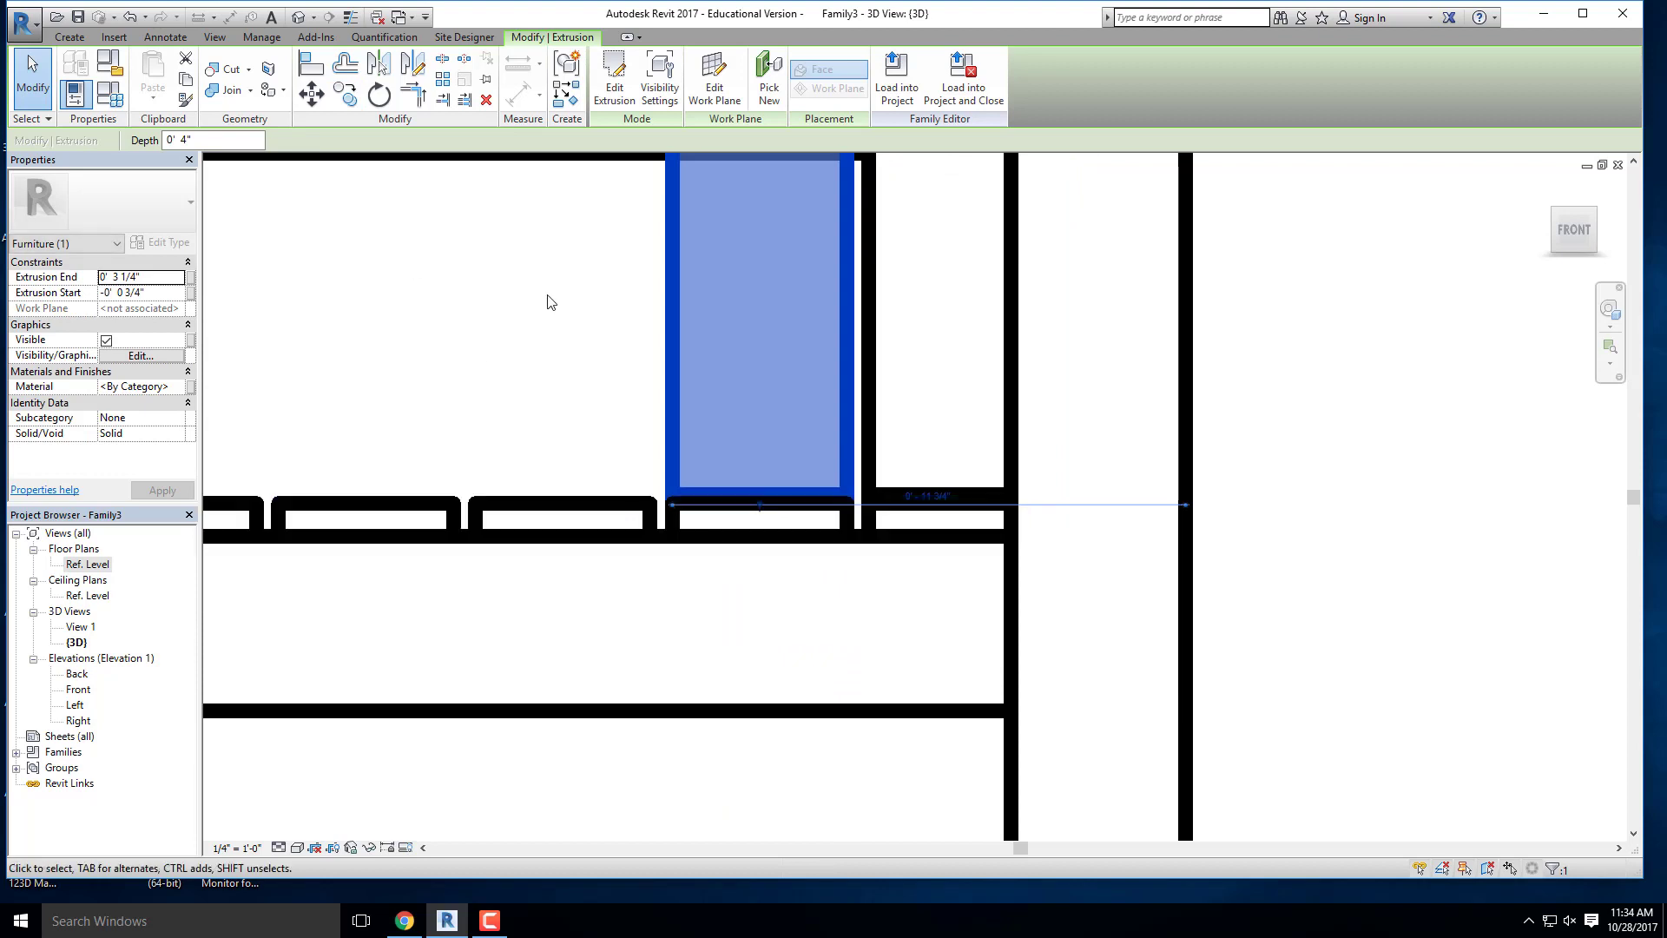
Step: Make three more copies of the new back slat across the chair with Multiple enabled, aligning each with the seat slats below
left_click(345, 94)
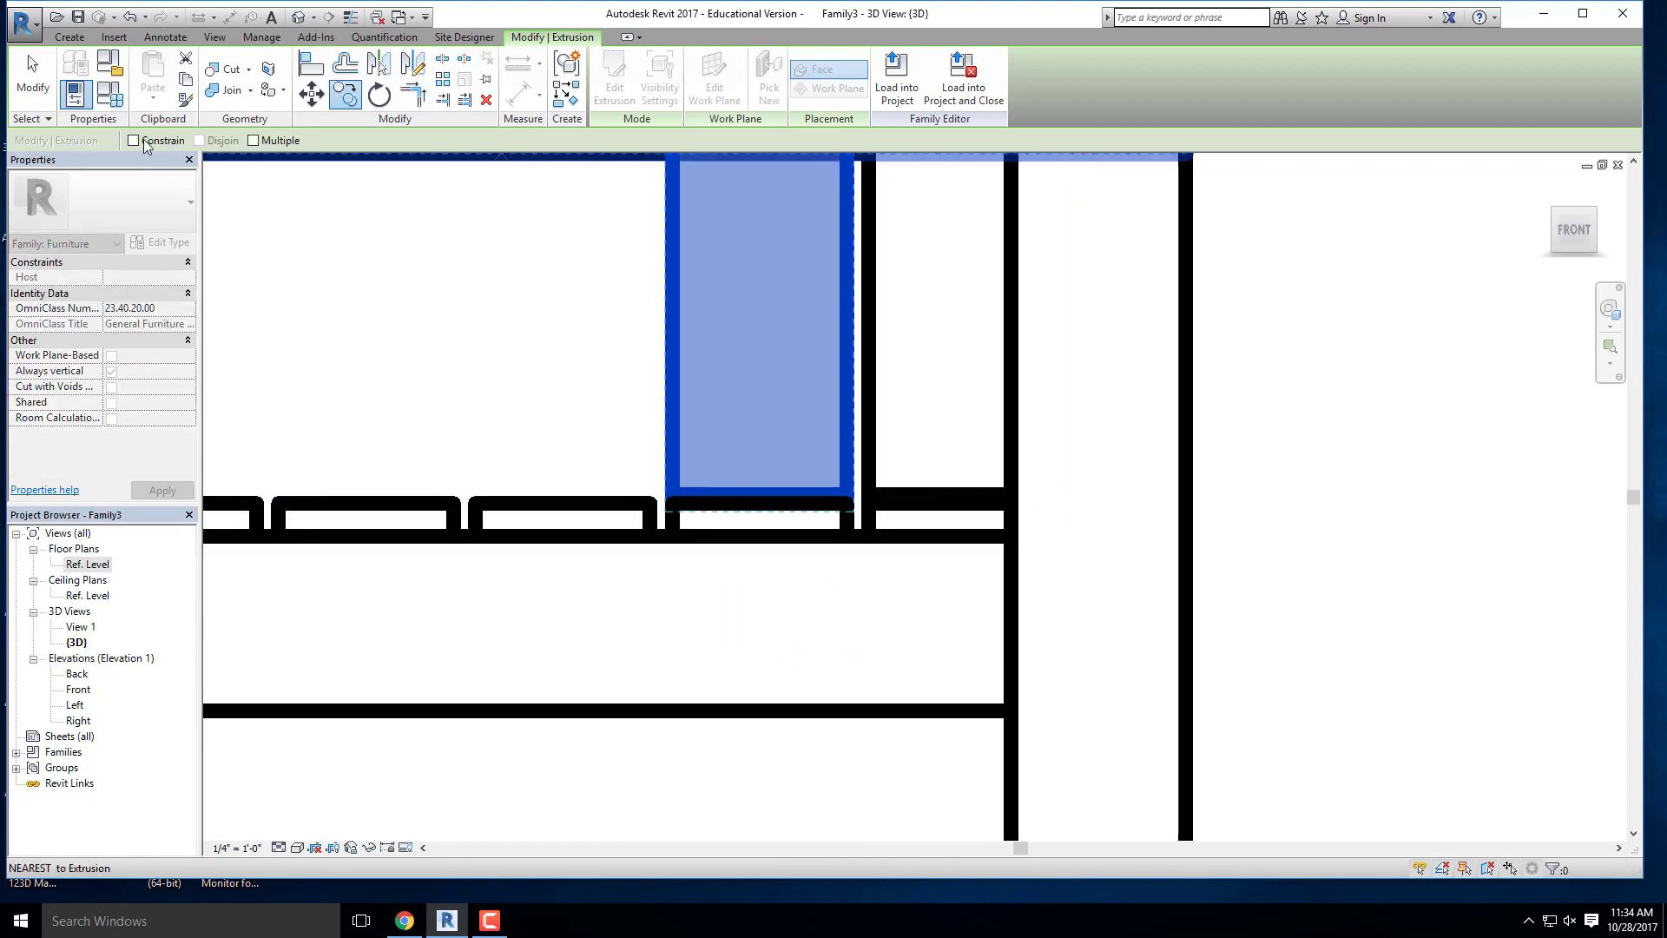
left_click(253, 141)
middle_click_drag(691, 527, 962, 593)
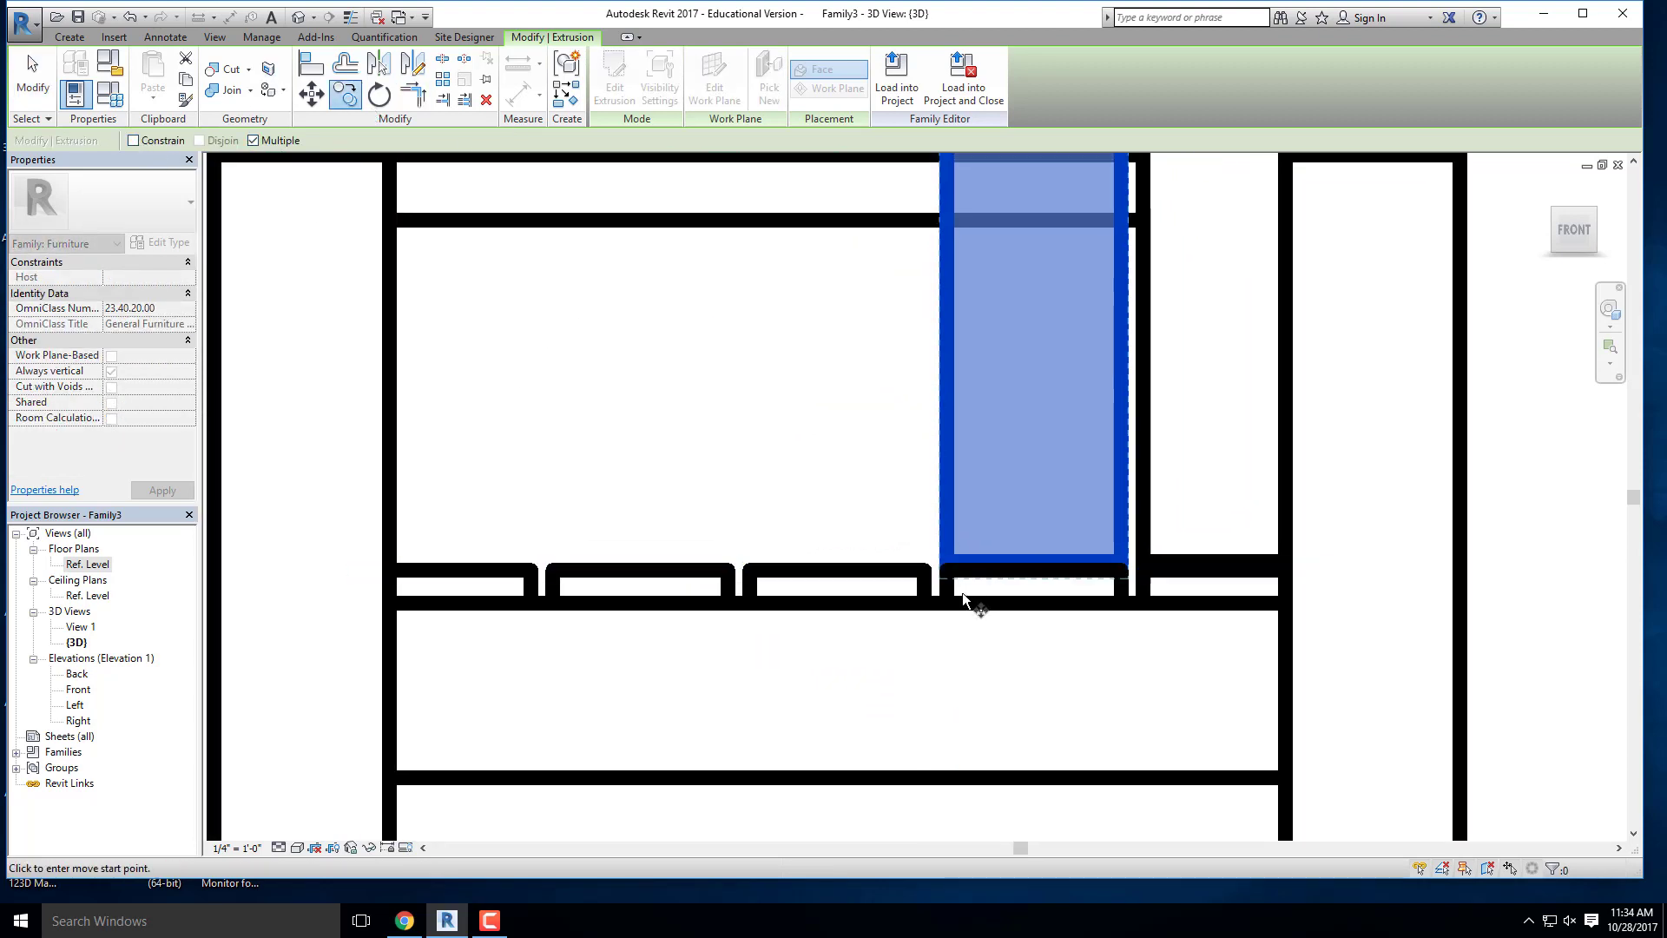
left_click(951, 587)
left_click(745, 588)
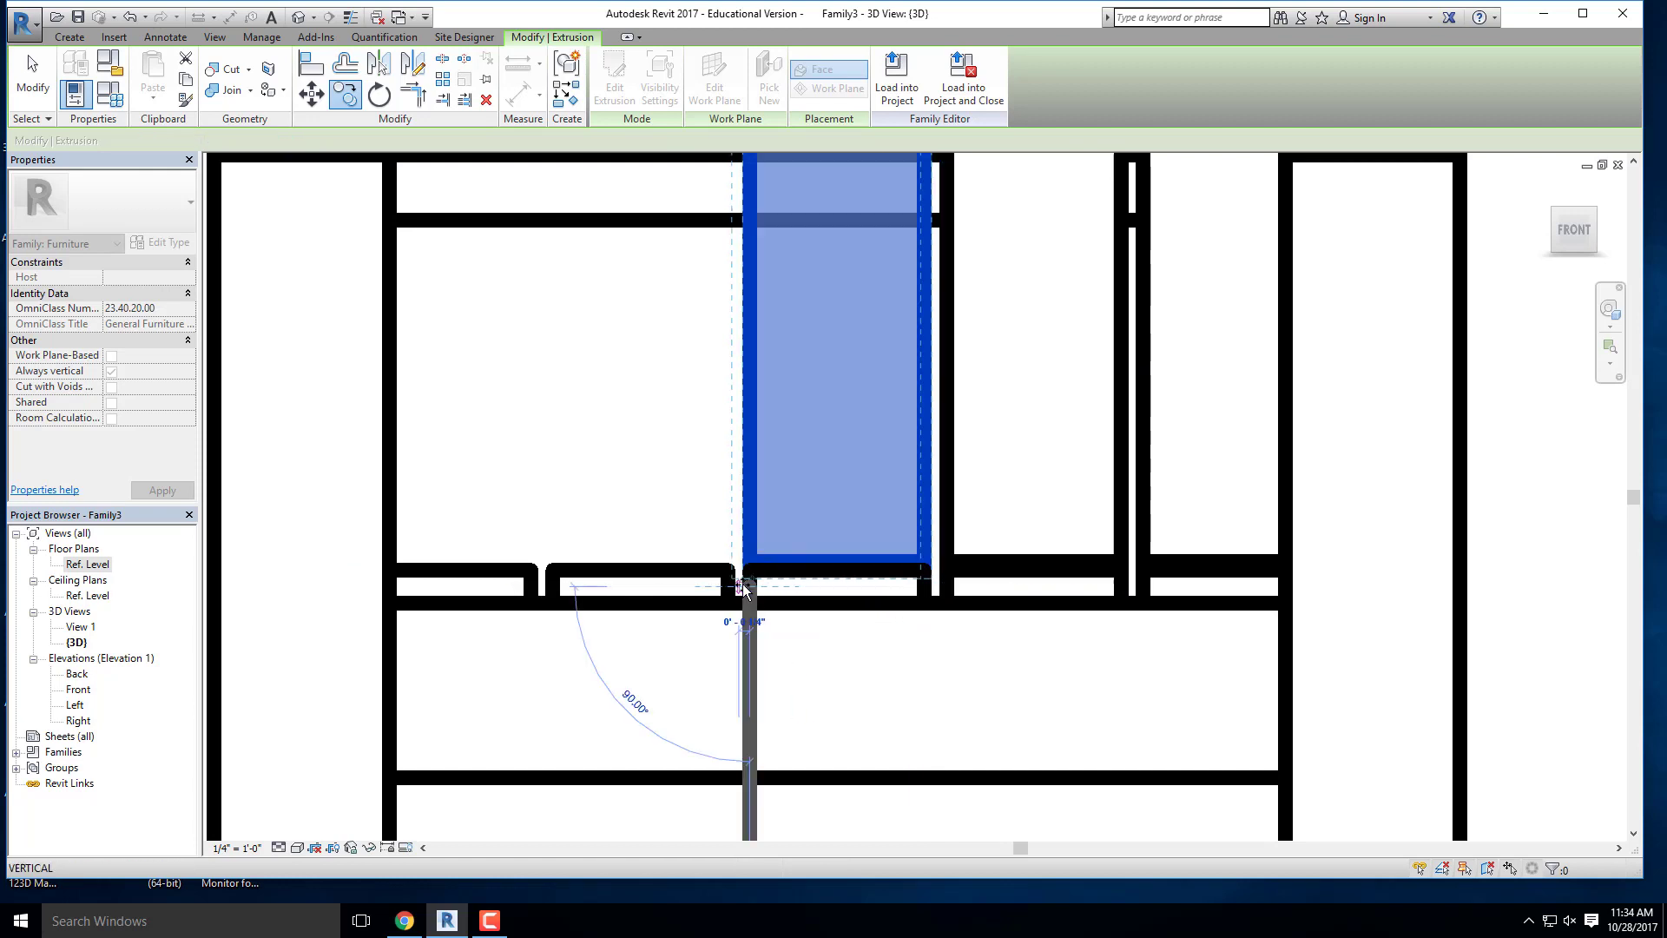
left_click(554, 587)
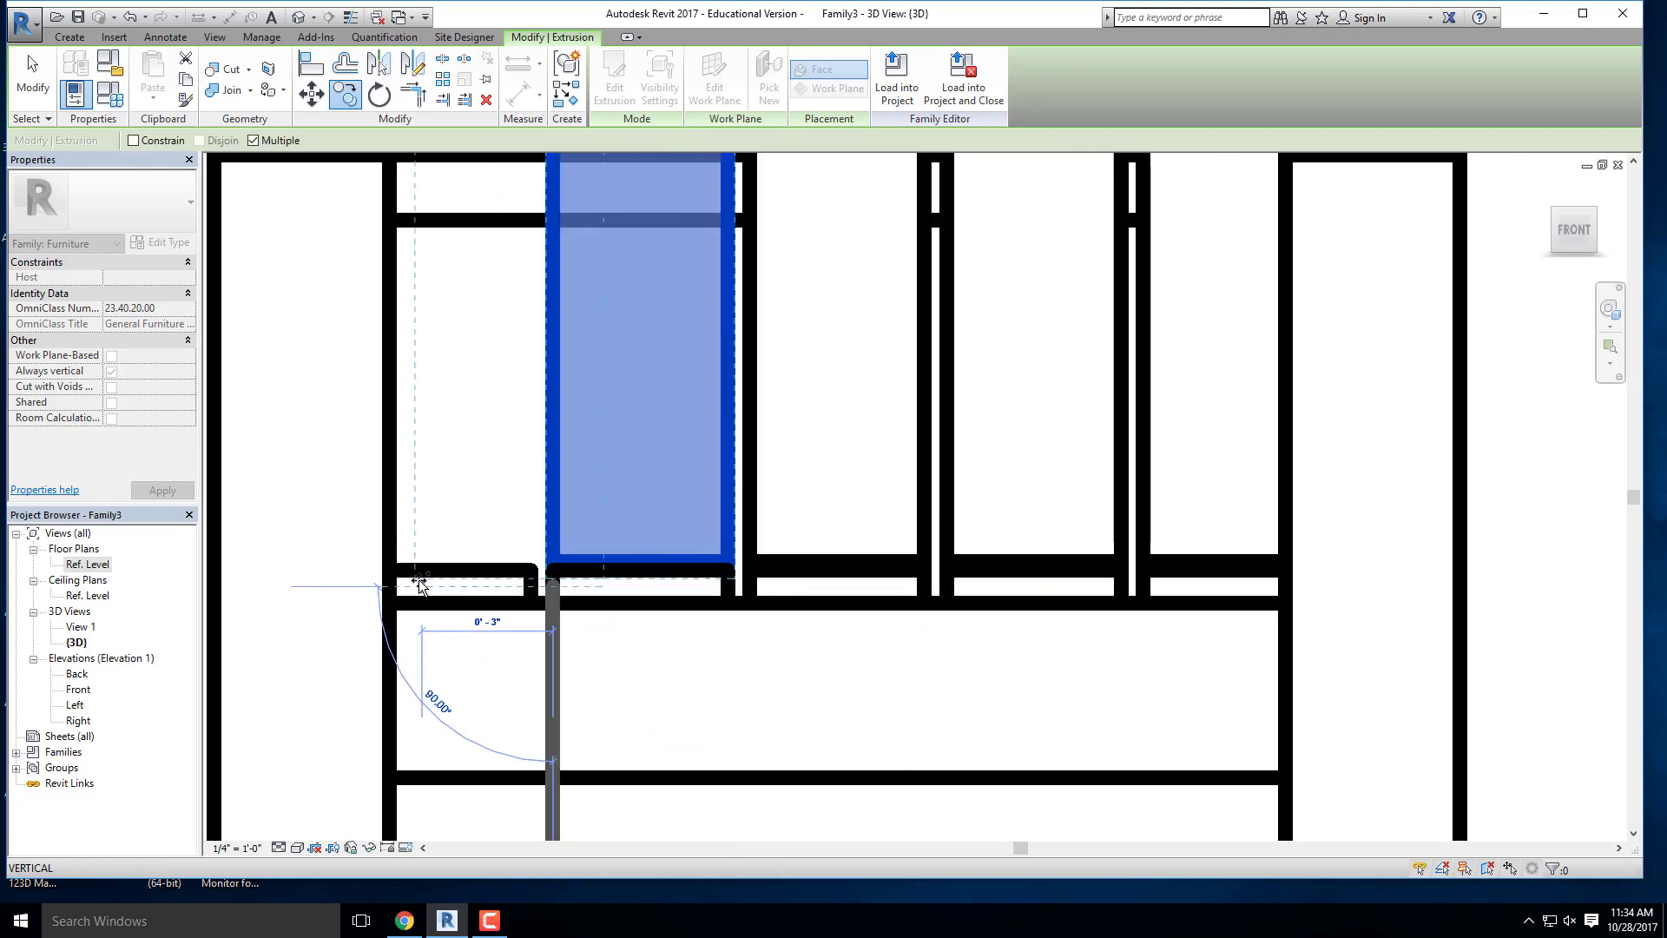
left_click(365, 584)
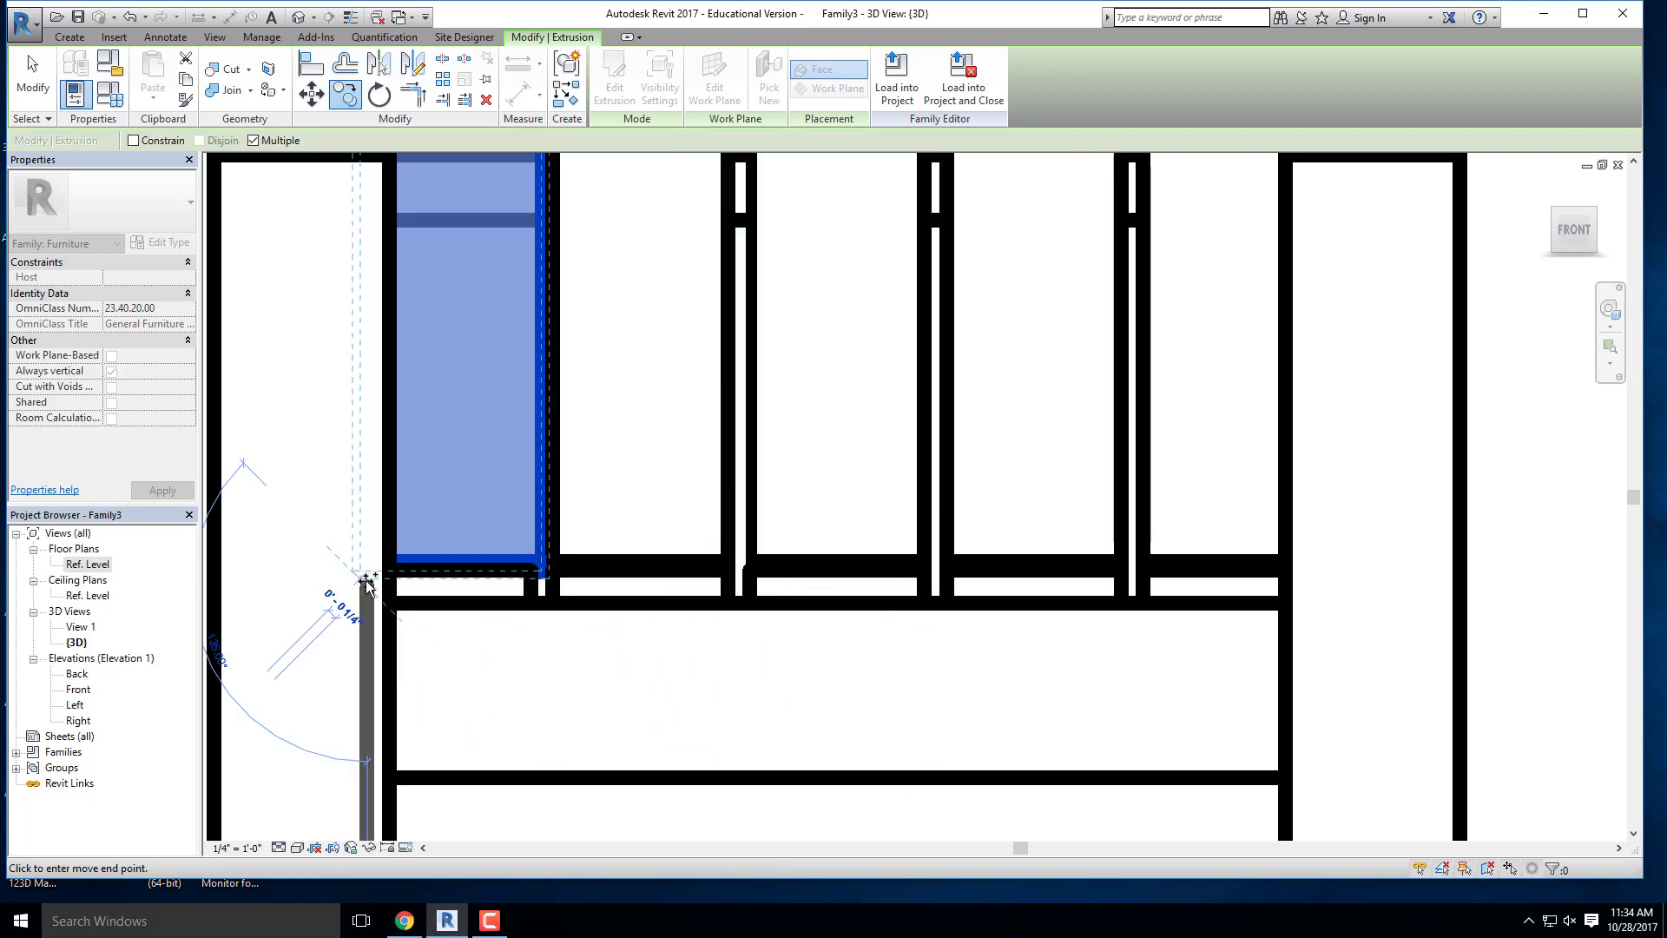
key("Escape")
key("Escape")
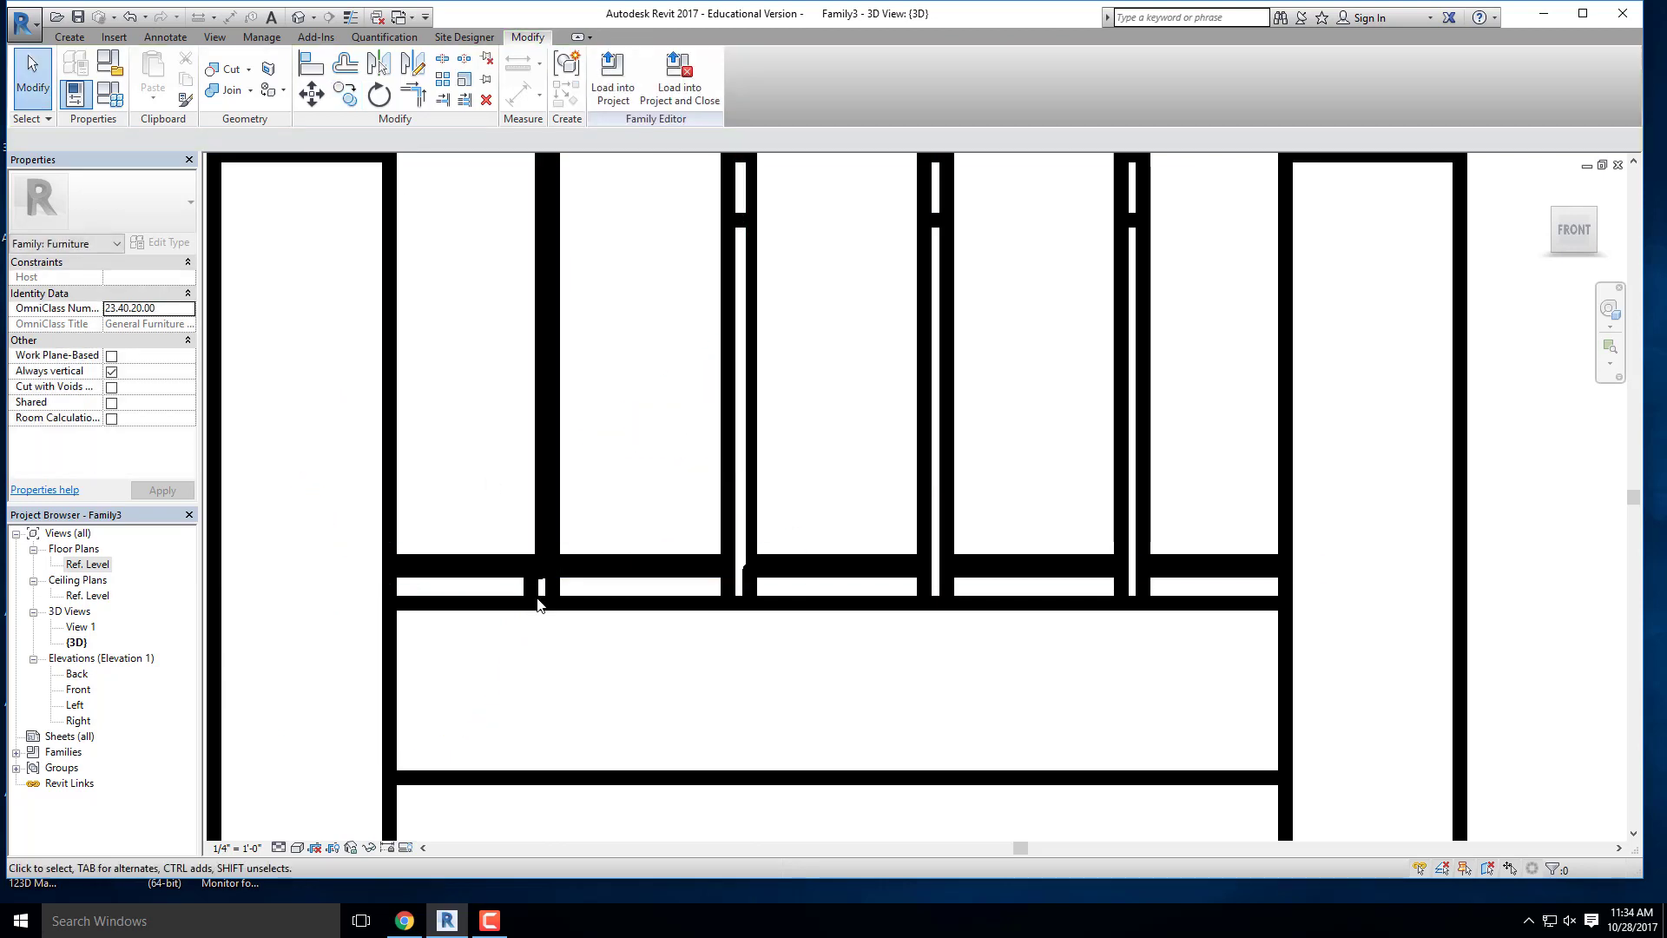
Step: Move the last copied back slat, beside the opposite armrest, into line with the end of the seat slat below it
scroll(538, 605, "up", 2)
left_click(346, 238)
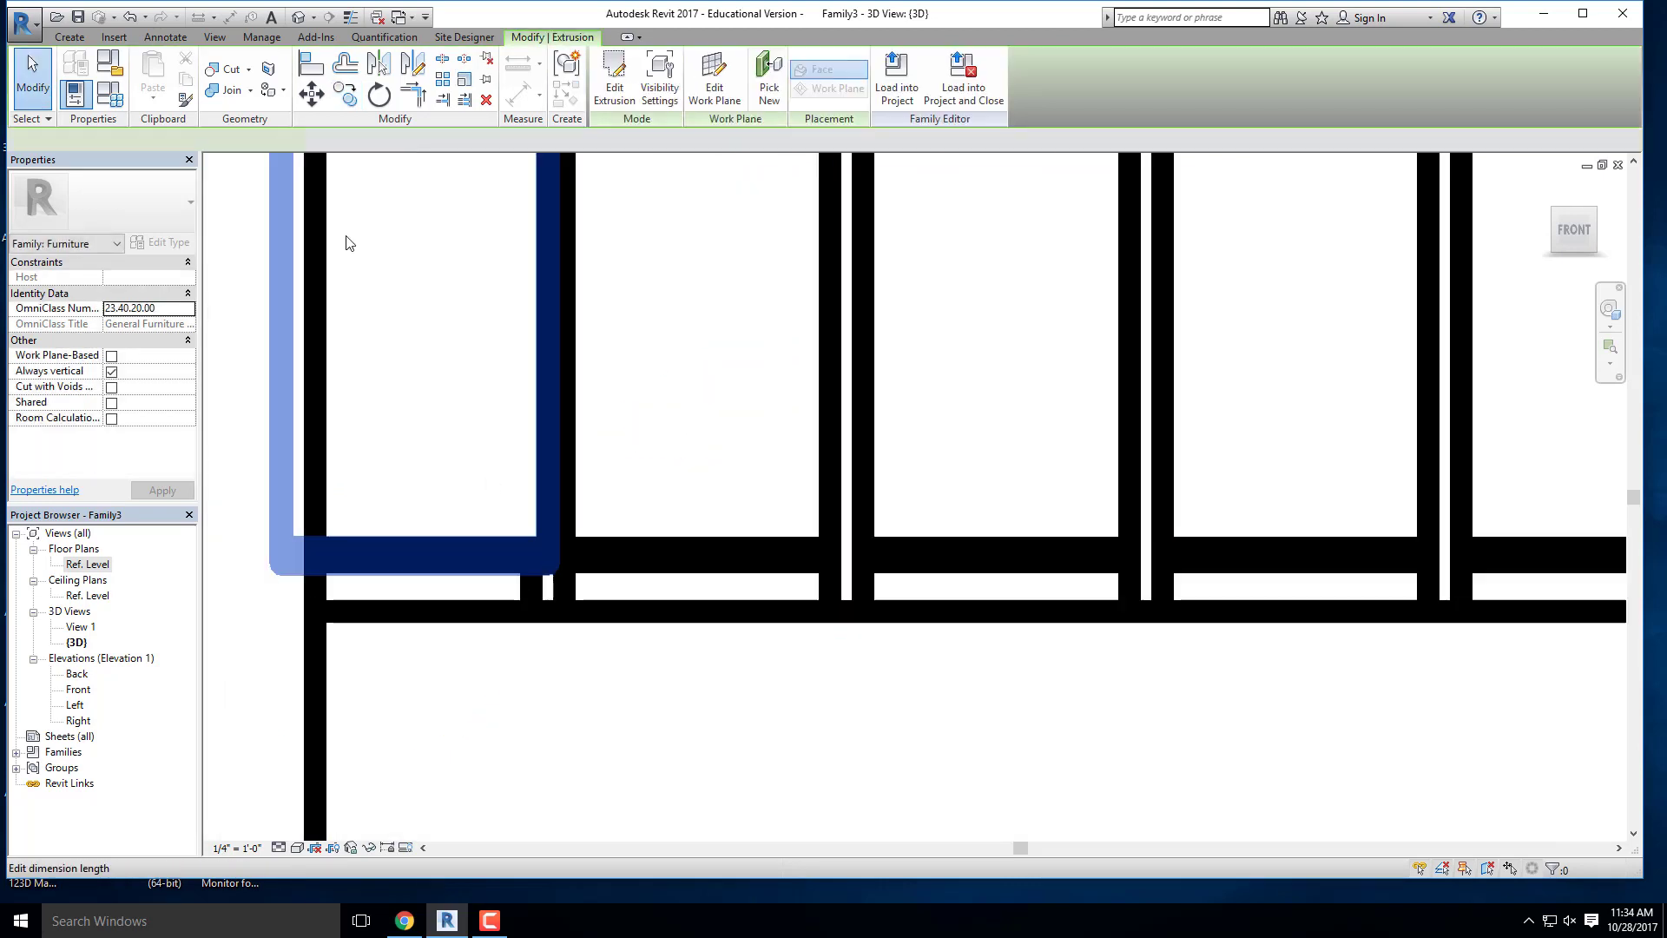
left_click(310, 95)
scroll(543, 560, "up", 2)
left_click(543, 567)
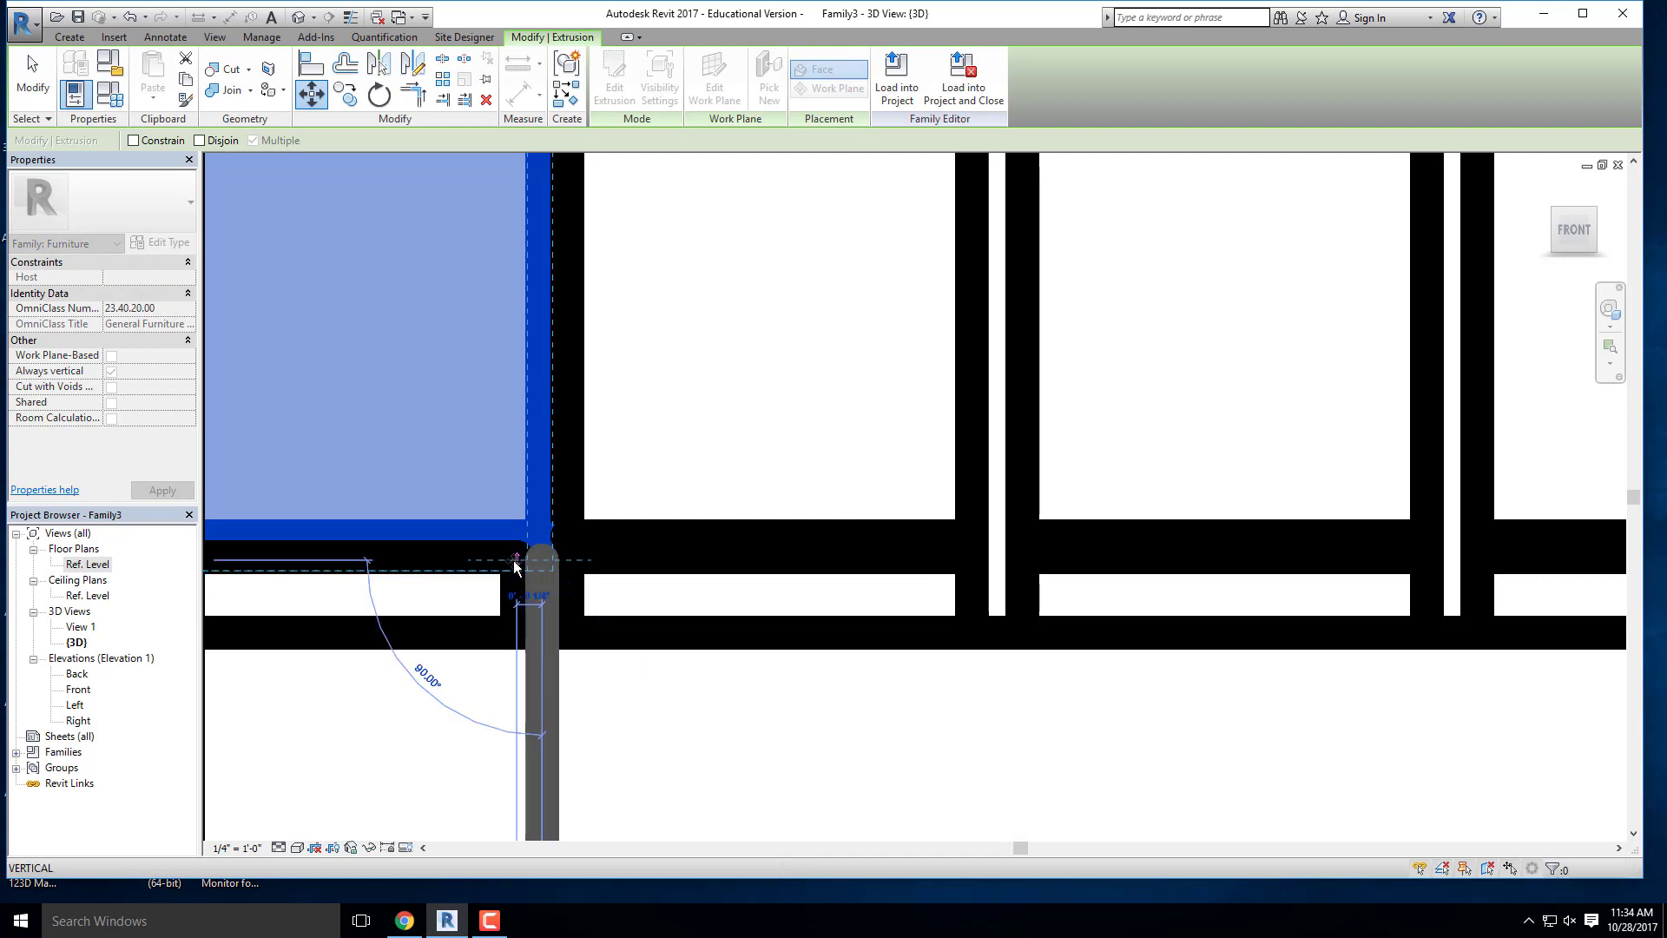
left_click(551, 590)
scroll(436, 430, "down", 4)
left_click(391, 369)
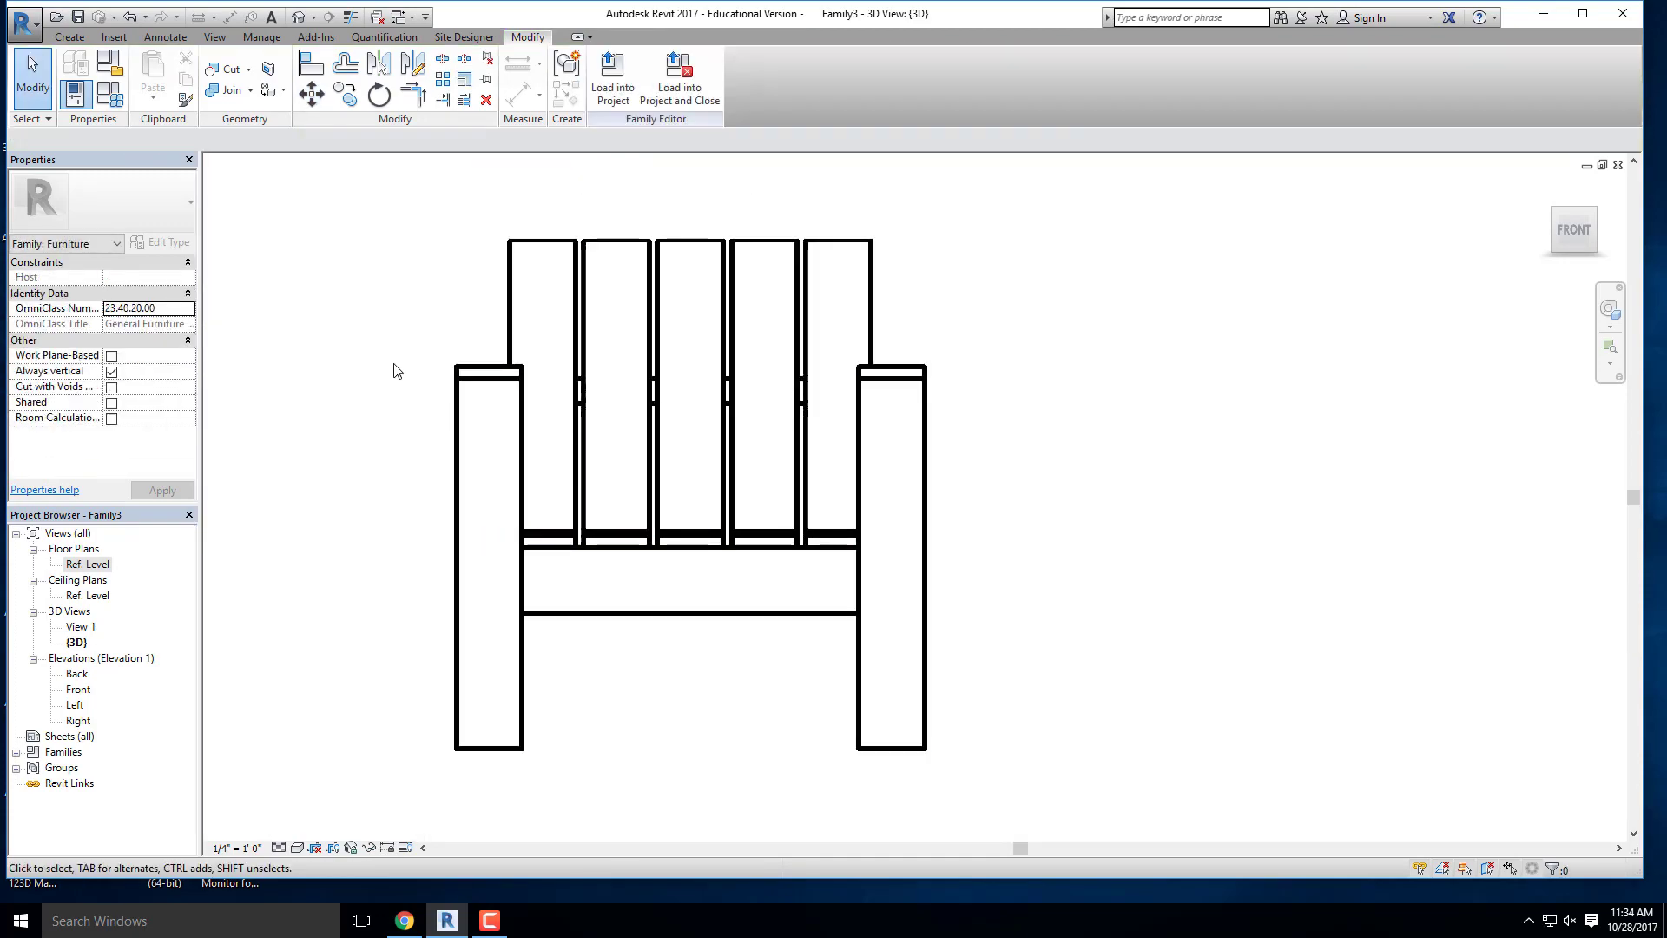
Step: Lengthen the outermost back slat at the near armrest by stretching its top end upward along the slope
middle_click_drag(391, 370, 515, 468, "shift")
scroll(515, 468, "down", 3)
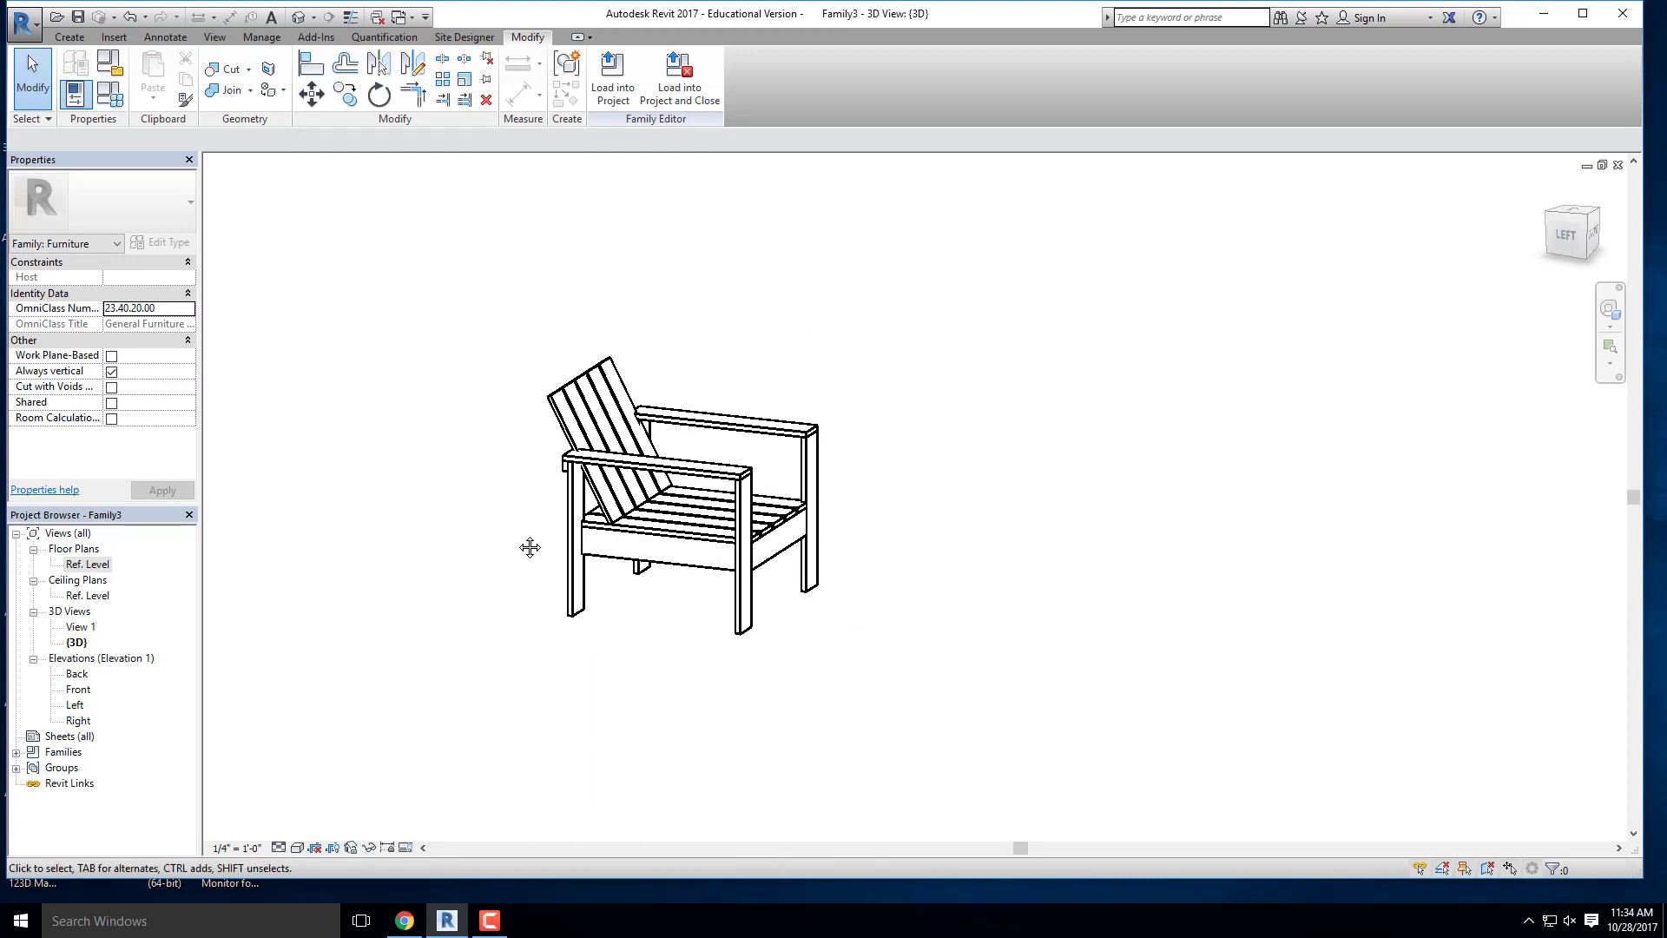
middle_click_drag(529, 544, 411, 670, "shift")
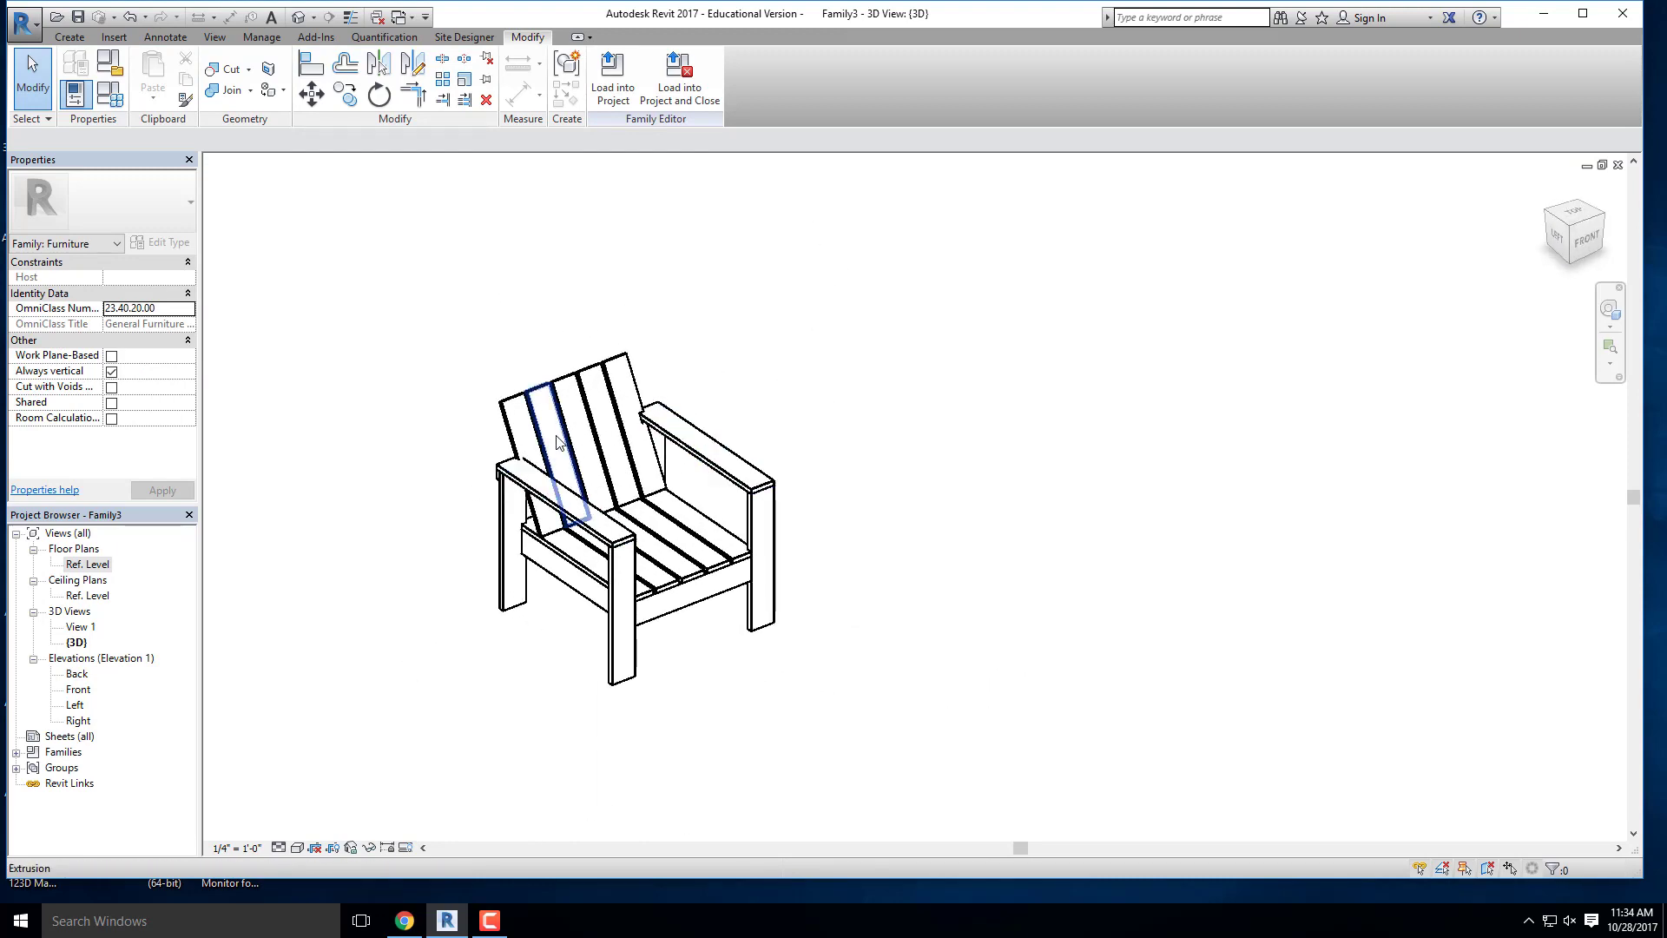
scroll(558, 423, "up", 4)
left_click(473, 363)
scroll(569, 363, "up", 2)
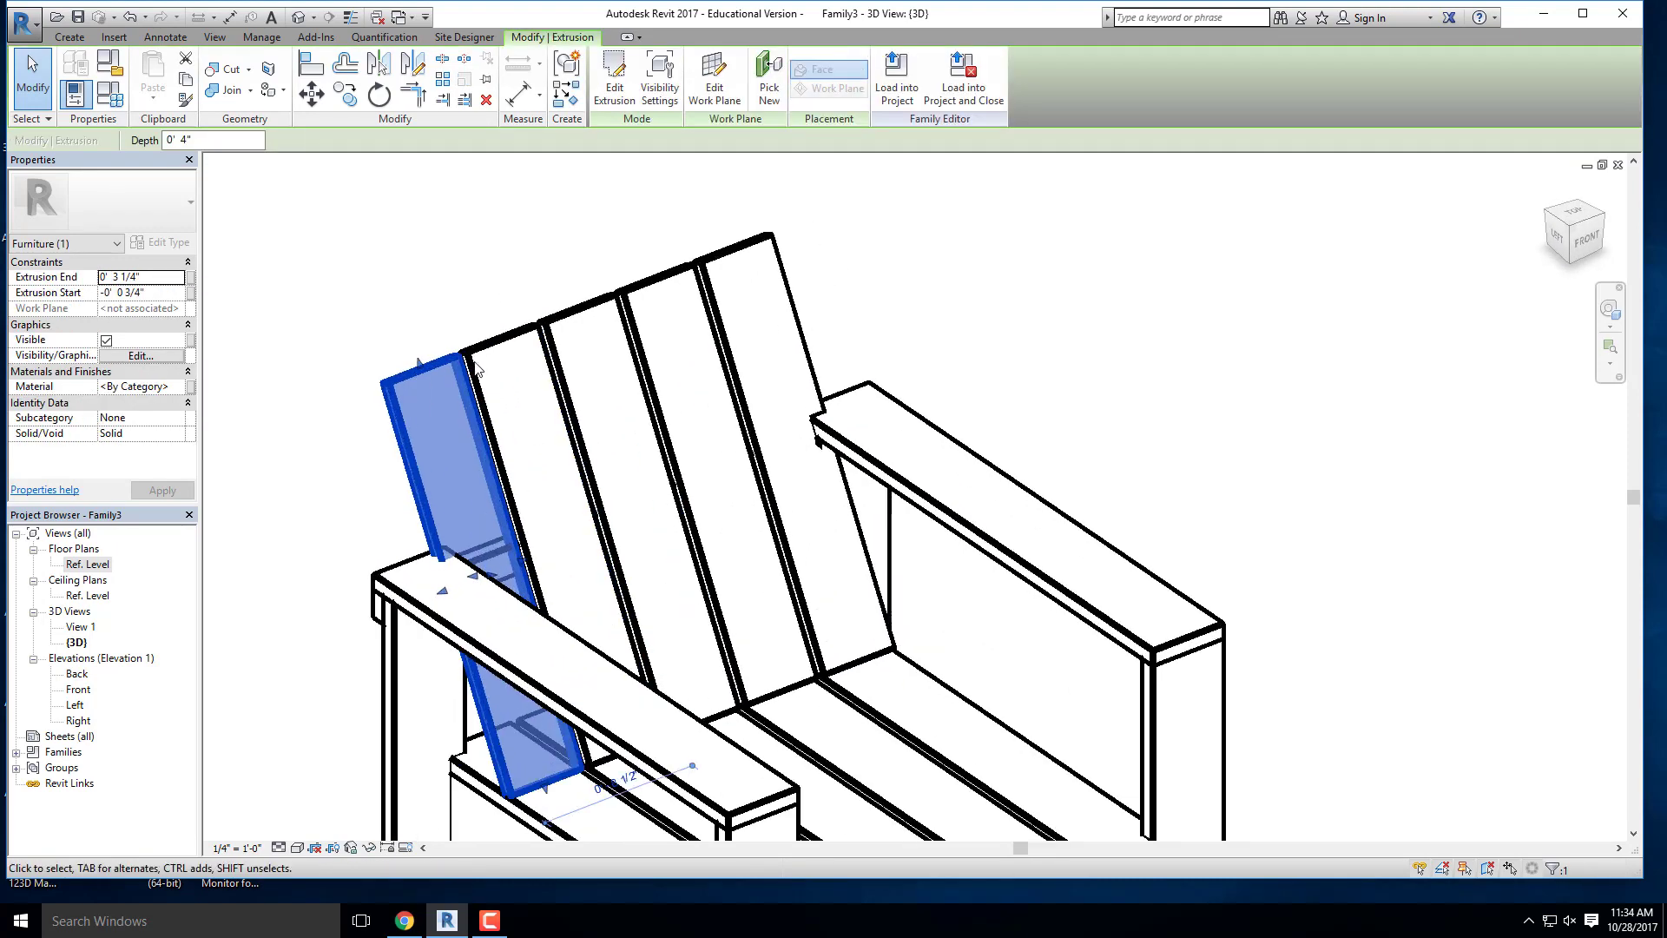
left_click_drag(413, 363, 382, 238)
Step: Stretch the top ends of the other four back slats upward to the same height as the lengthened outer slat
left_click(493, 332)
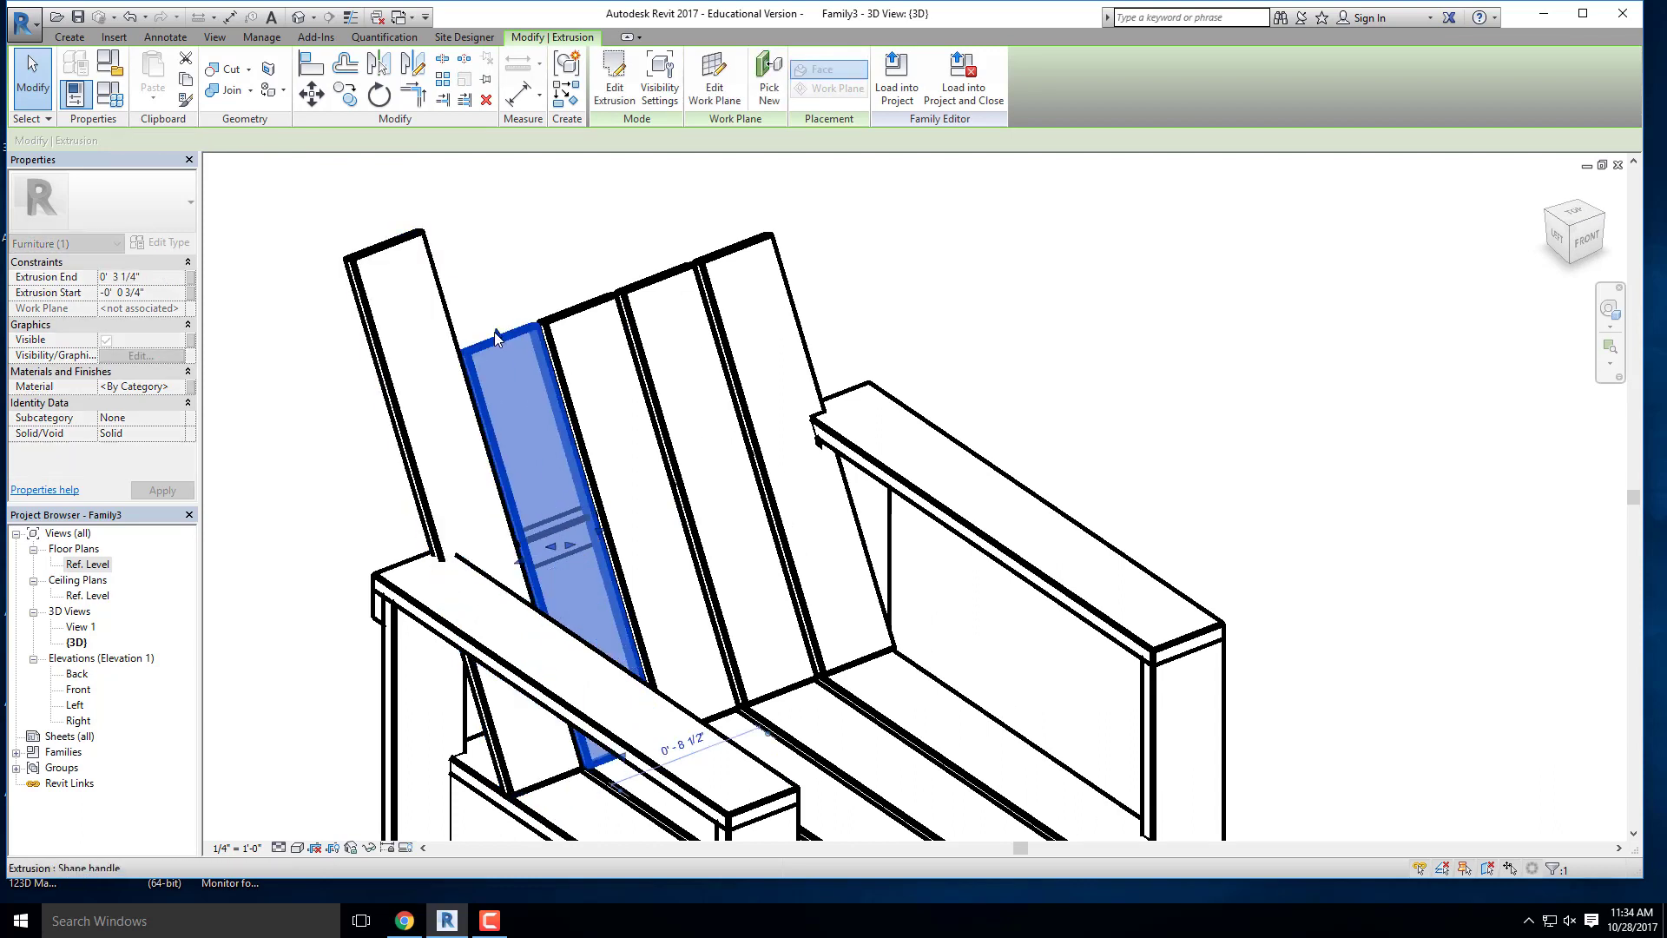
left_click_drag(493, 332, 561, 262)
left_click_drag(539, 193, 616, 154)
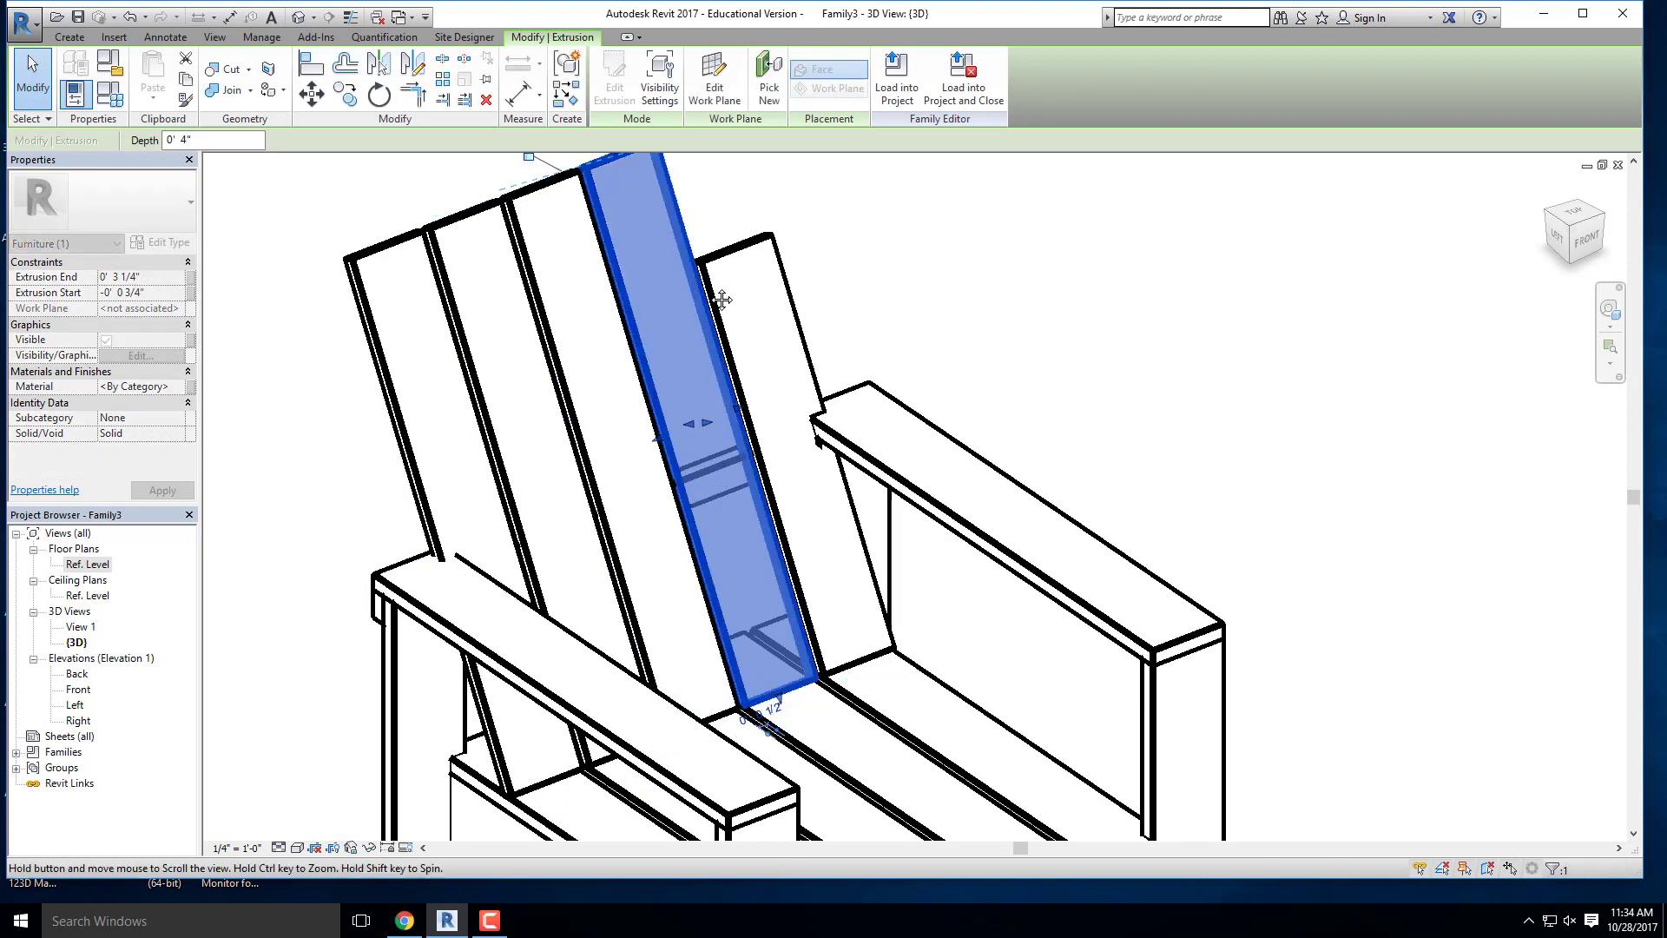
middle_click_drag(719, 297, 612, 439)
left_click(627, 387)
left_click_drag(628, 387, 575, 270)
left_click(726, 304)
Step: Examine the chair from several angles and compare its backrest with the dimensioned reference image in the browser
scroll(674, 382, "down", 5)
middle_click_drag(611, 589, 721, 512, "shift")
middle_click_drag(634, 577, 537, 581, "shift")
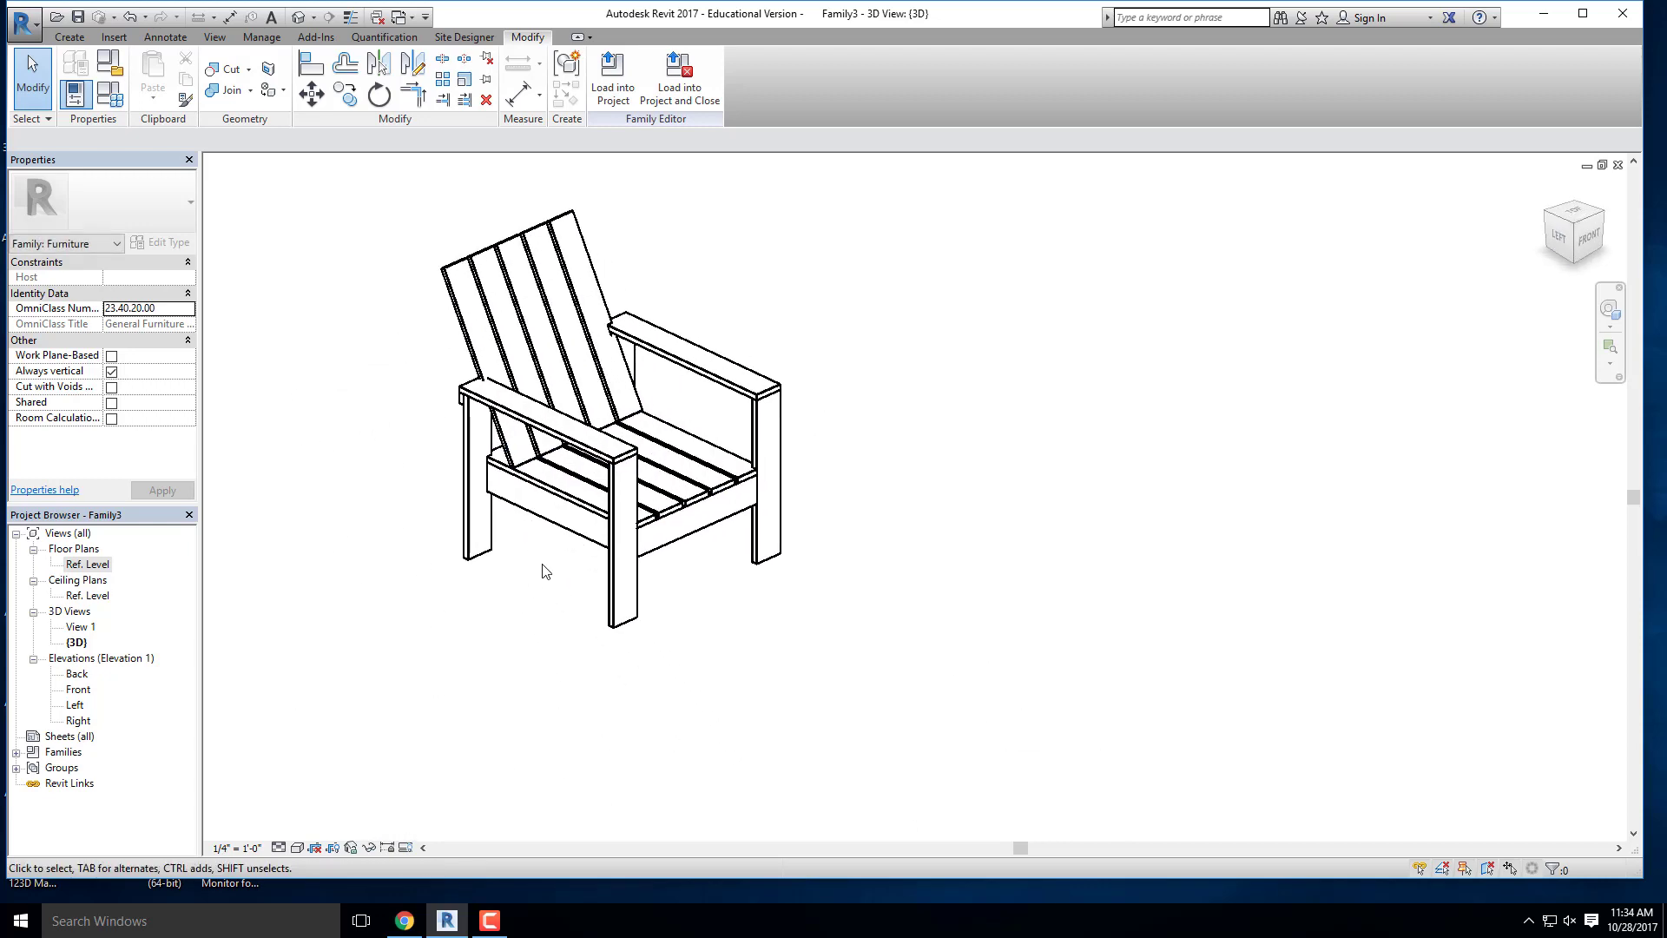
scroll(596, 488, "up", 2)
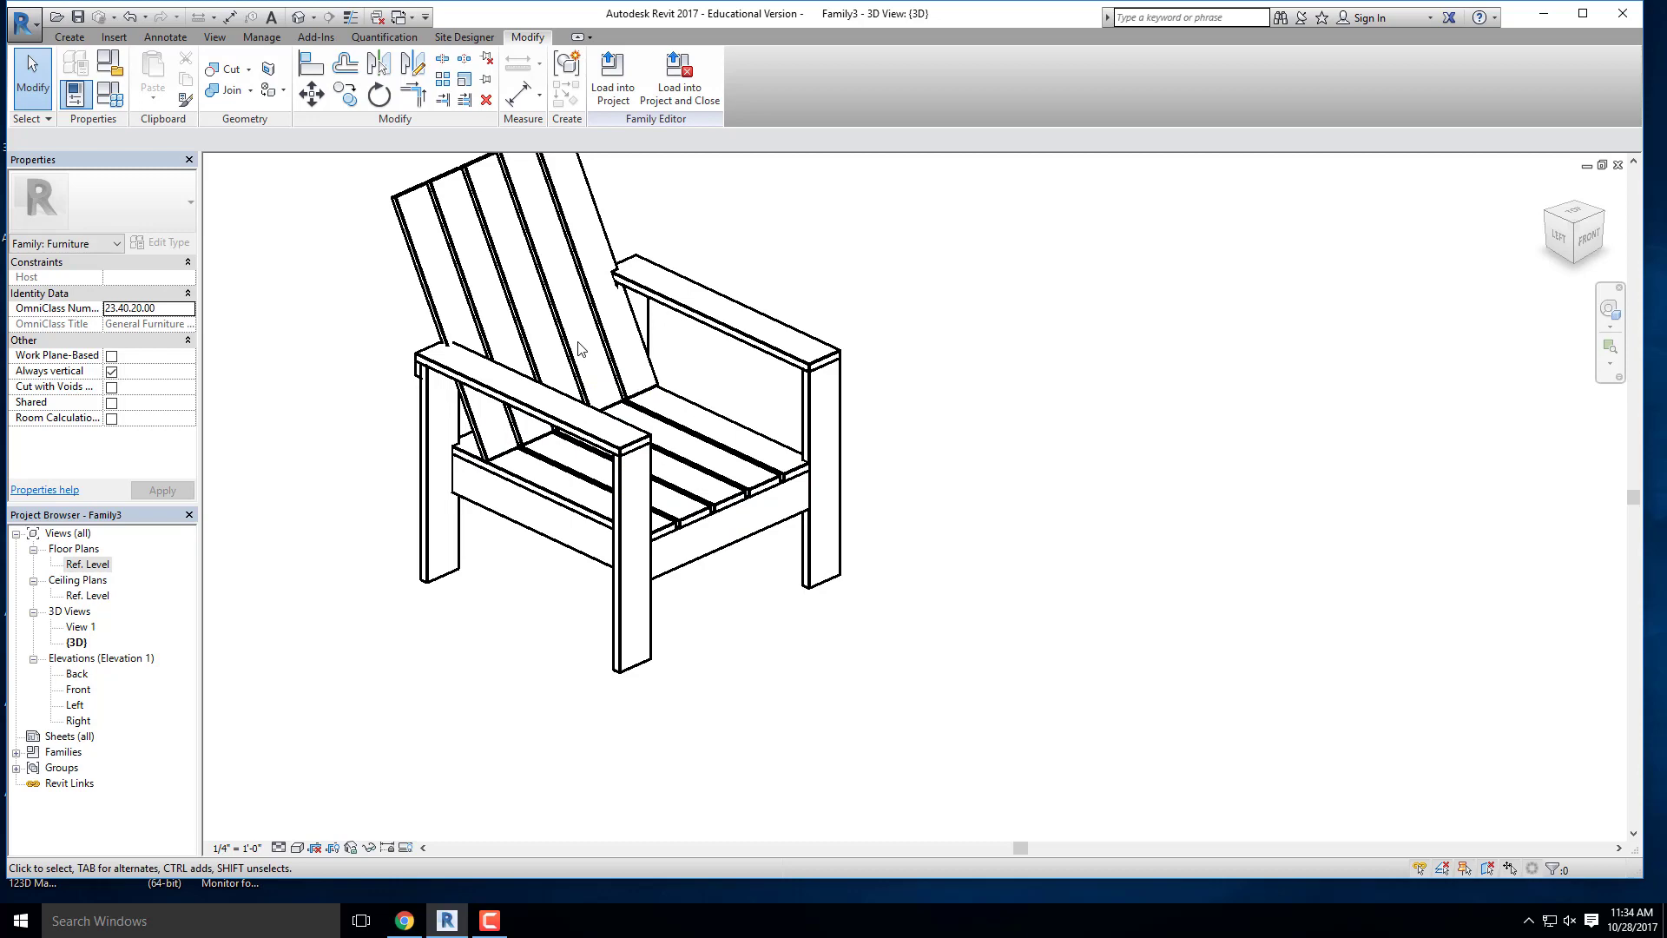
middle_click_drag(322, 314, 743, 617, "shift")
middle_click_drag(853, 512, 781, 782, "shift")
left_click(415, 924)
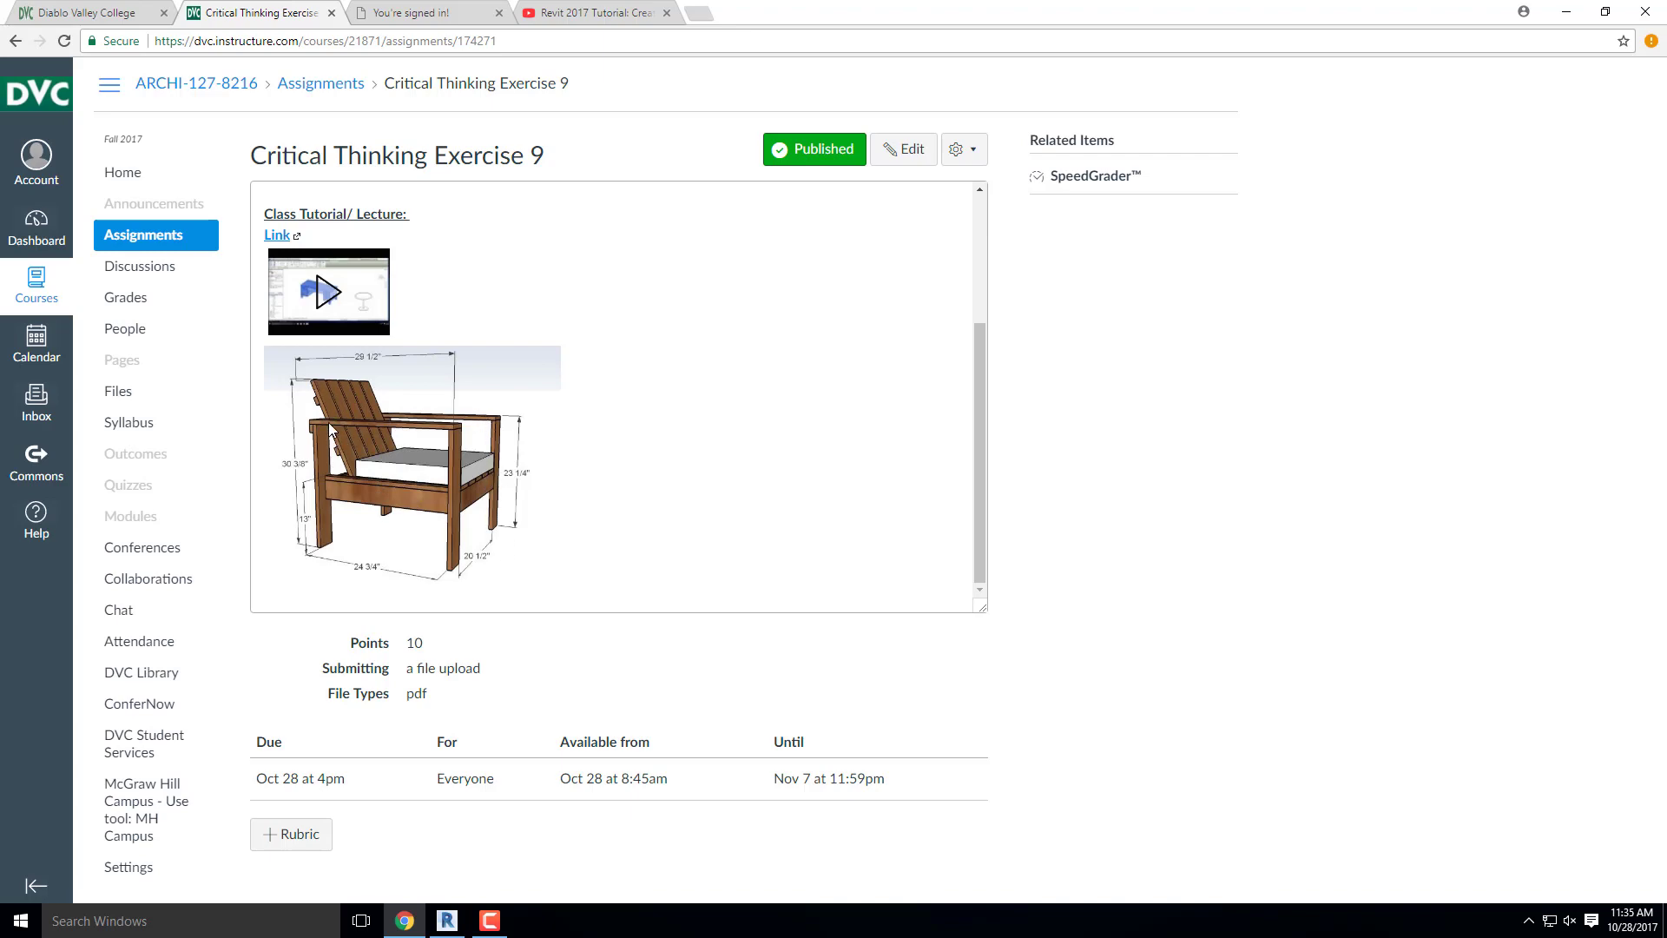
left_click(1555, 14)
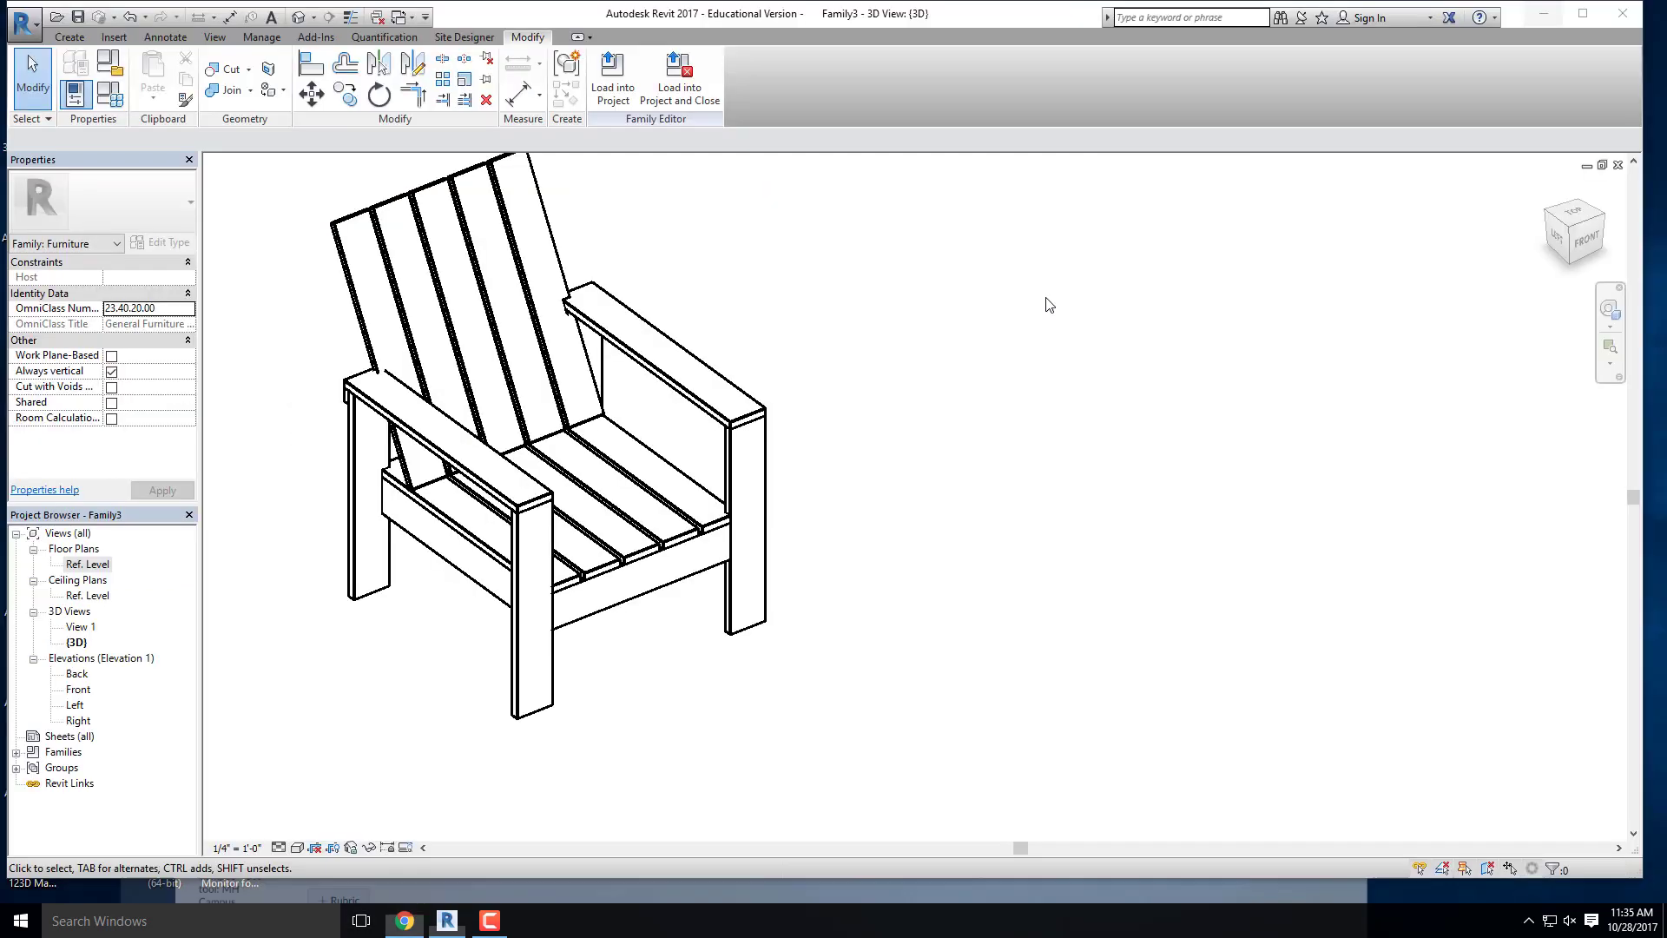
Step: Set the work plane by picking the narrow outer side face of the outermost back slat
middle_click_drag(443, 452, 699, 300, "shift")
scroll(582, 258, "up", 3)
middle_click_drag(699, 299, 888, 368)
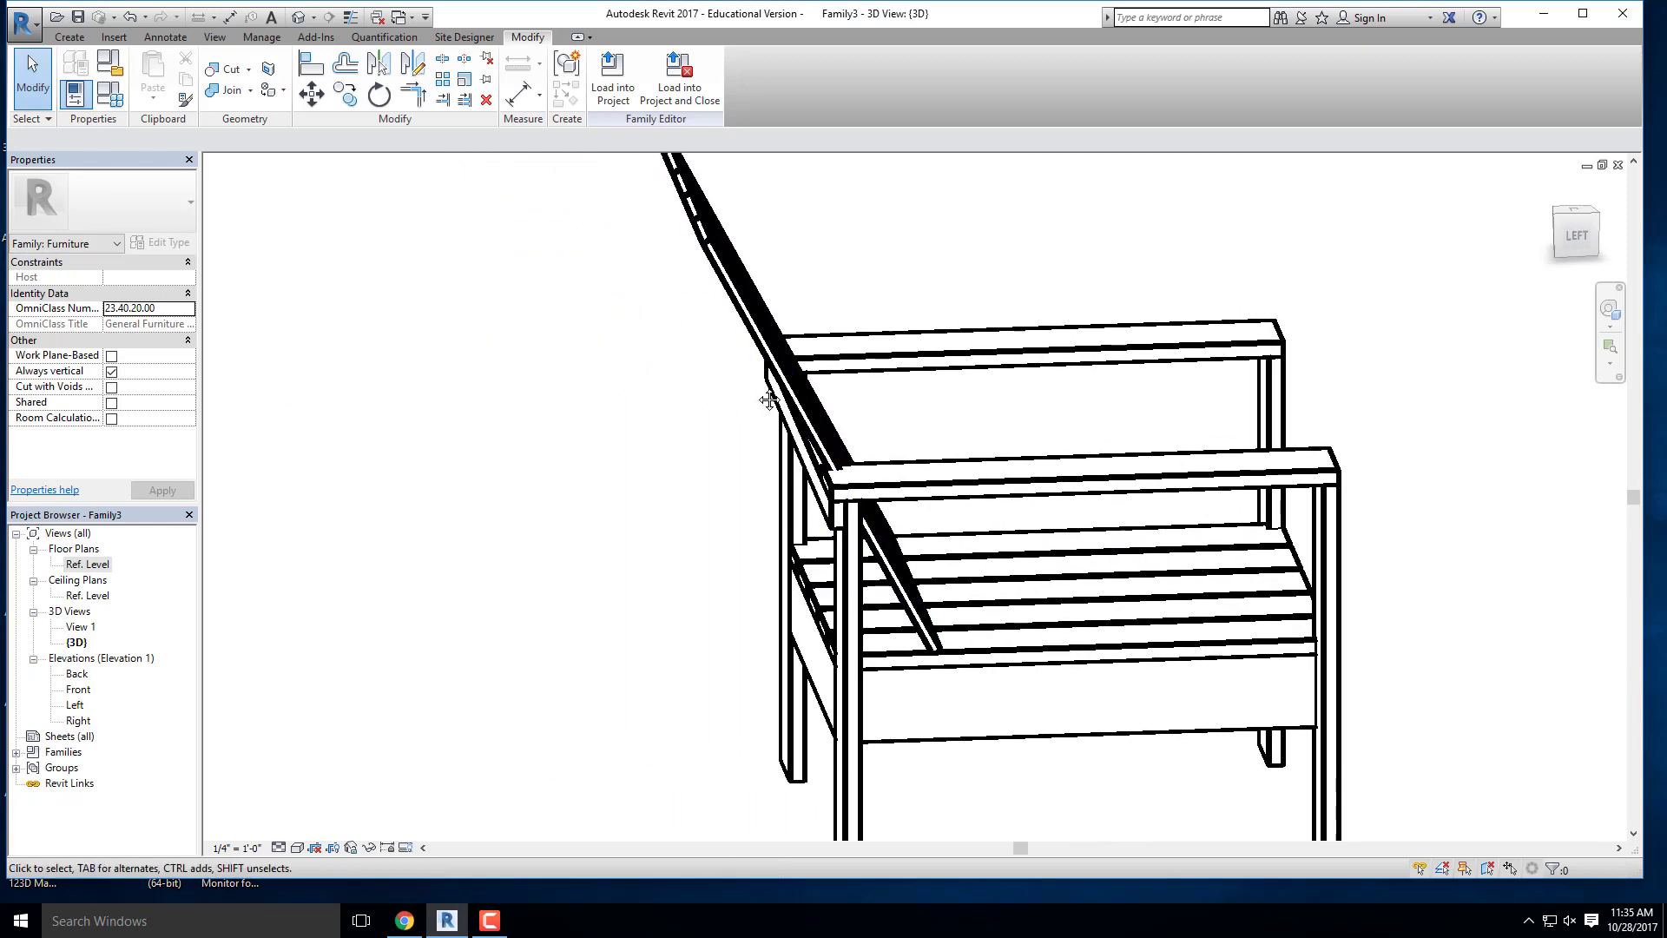
middle_click_drag(766, 394, 590, 473, "shift")
scroll(524, 397, "up", 3)
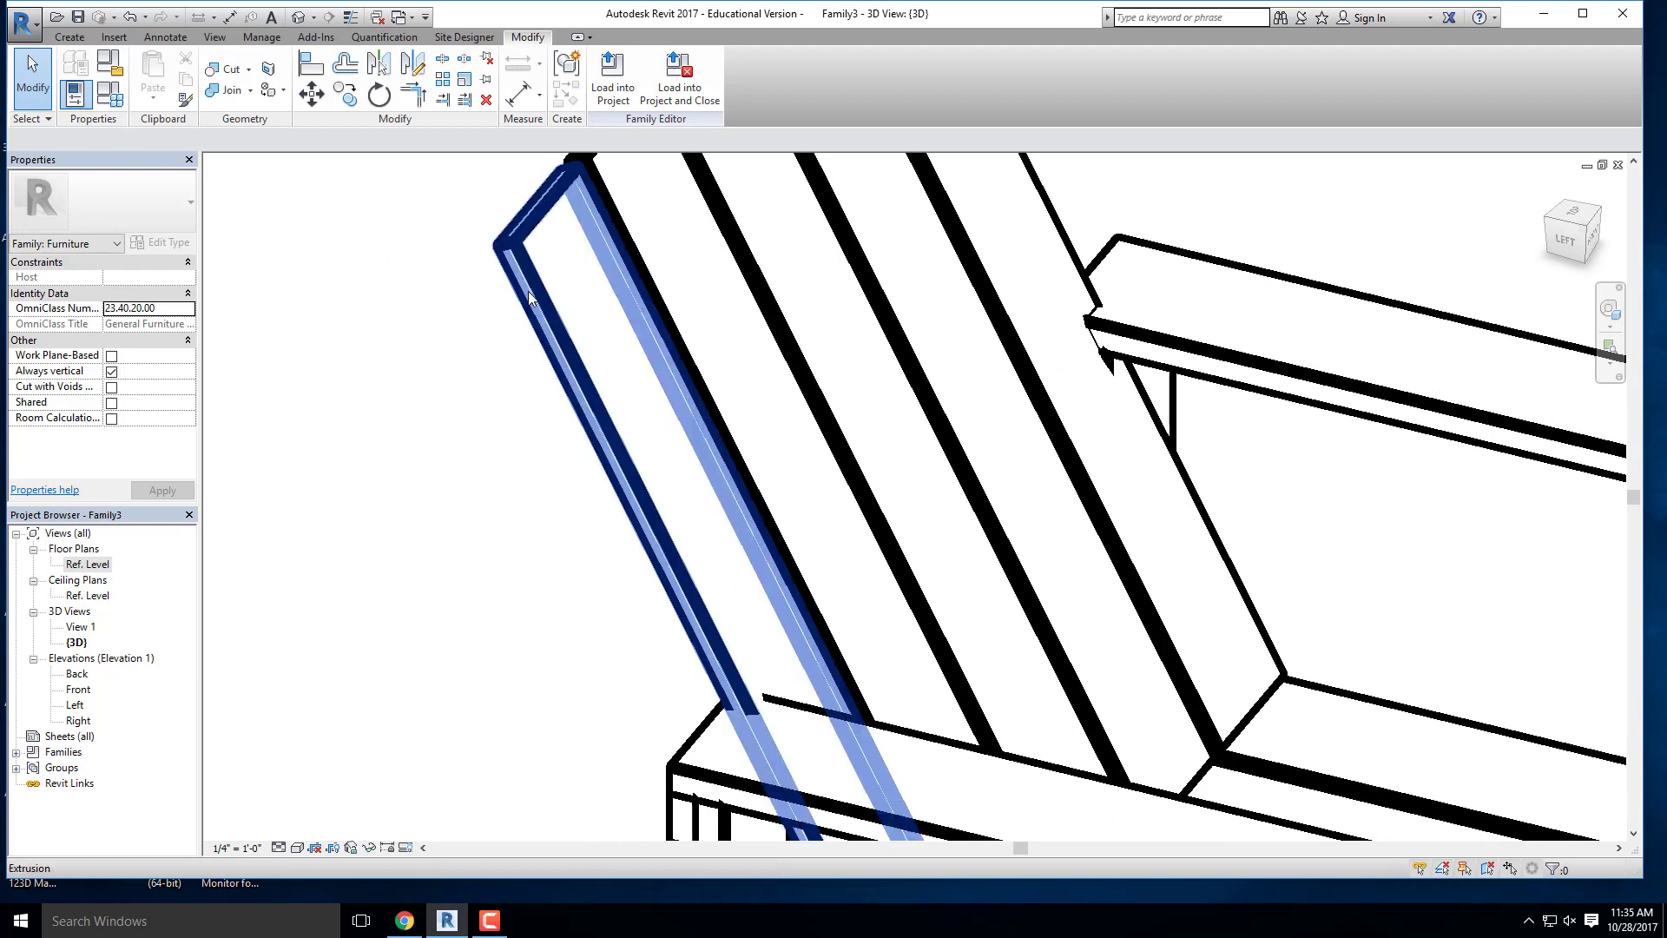
left_click(70, 37)
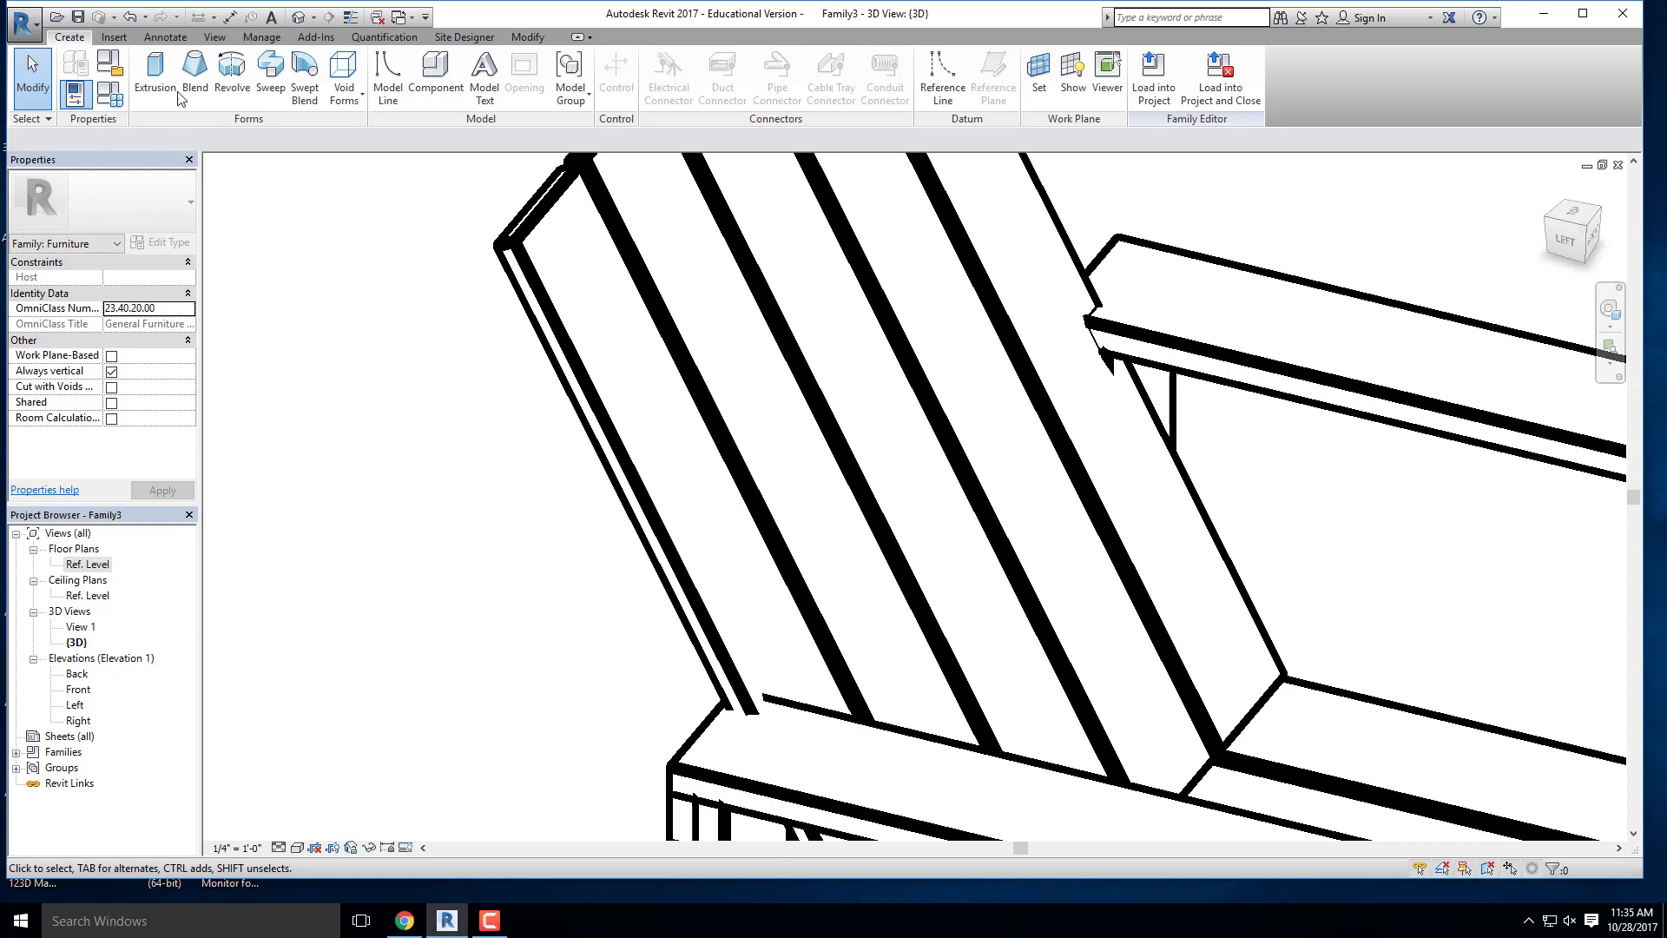
left_click(1038, 74)
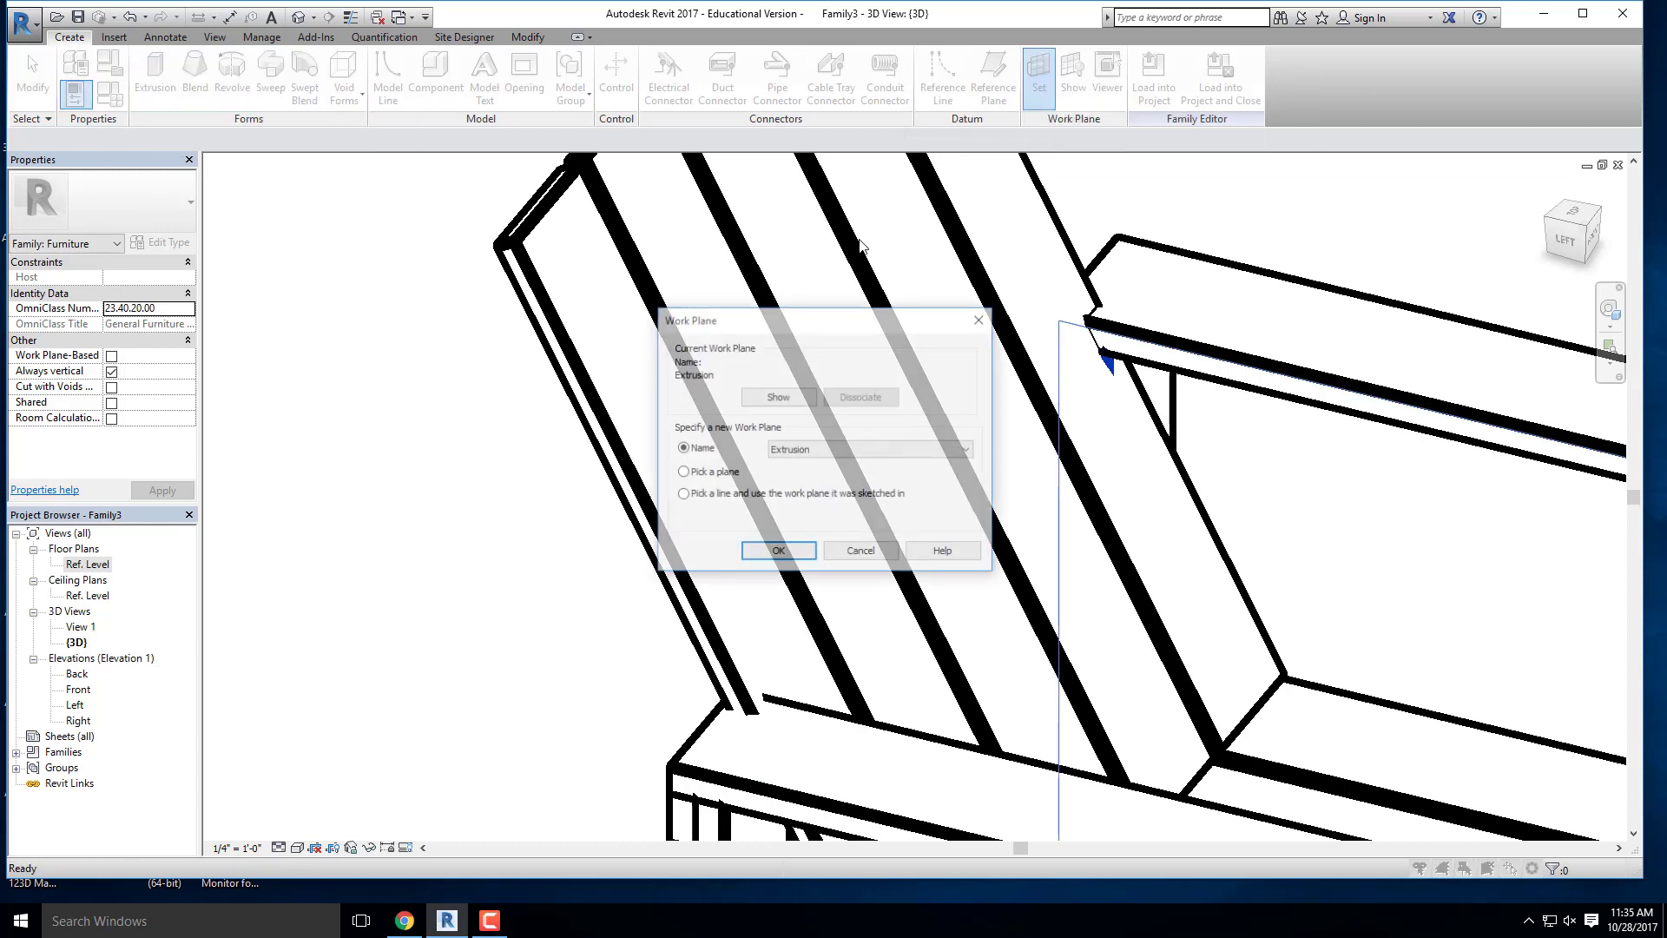
left_click(779, 554)
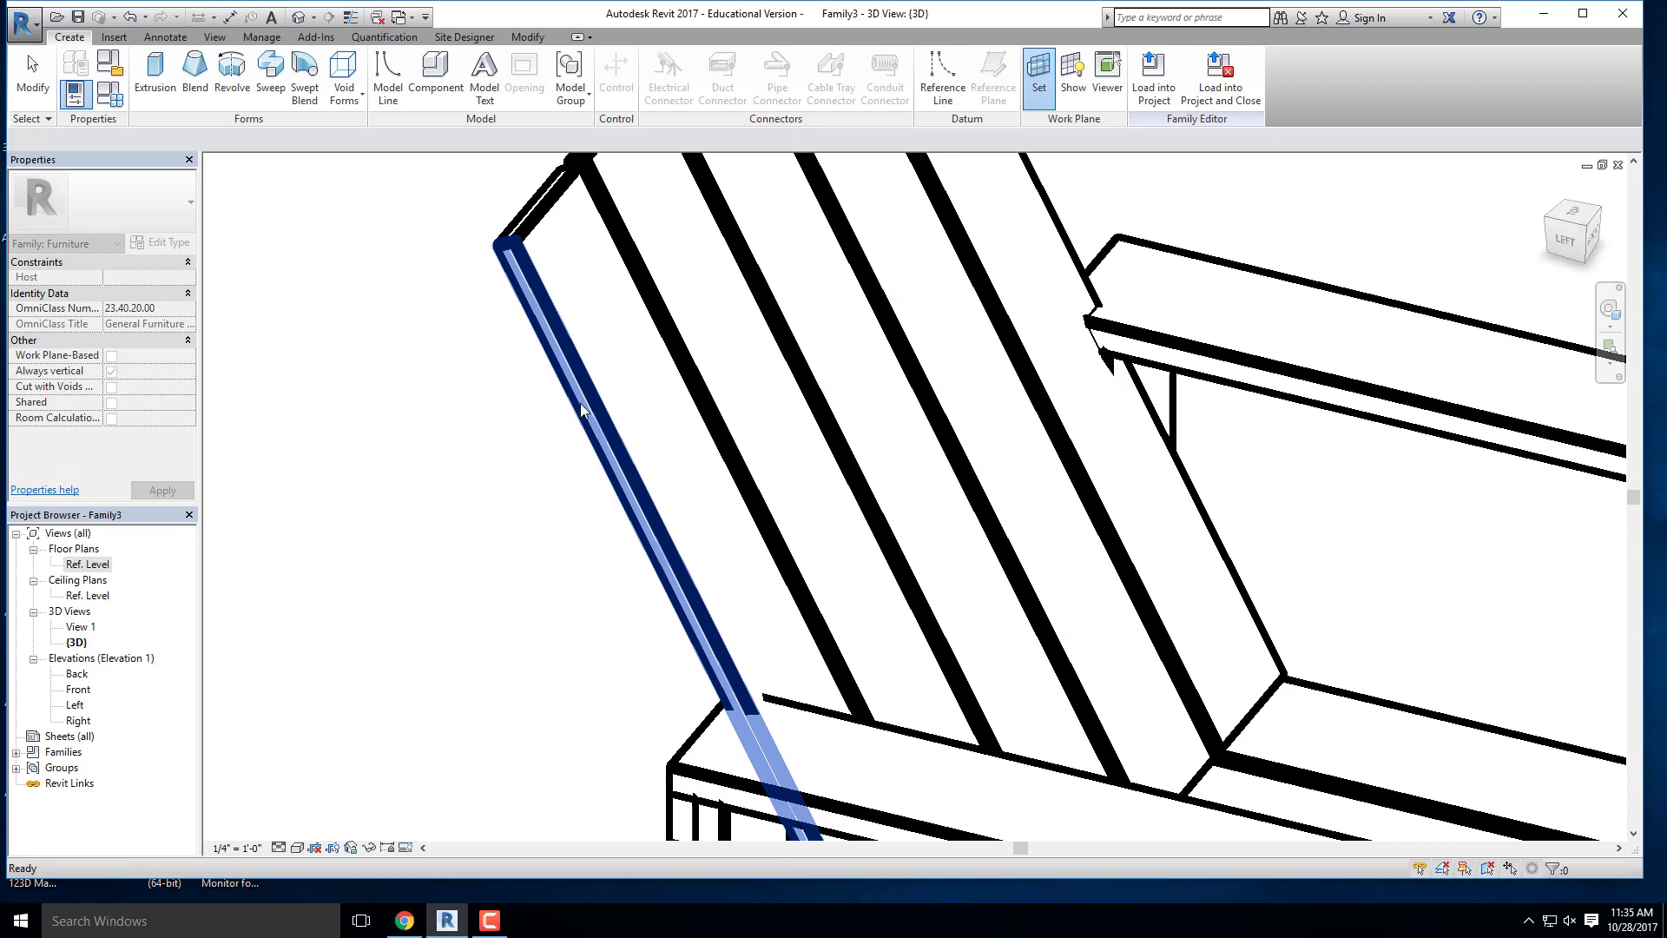
left_click(580, 402)
Step: In the left view, start an extrusion sketch with a short line along the slanted rear edge of the back slat, just above the armrest
left_click(1563, 243)
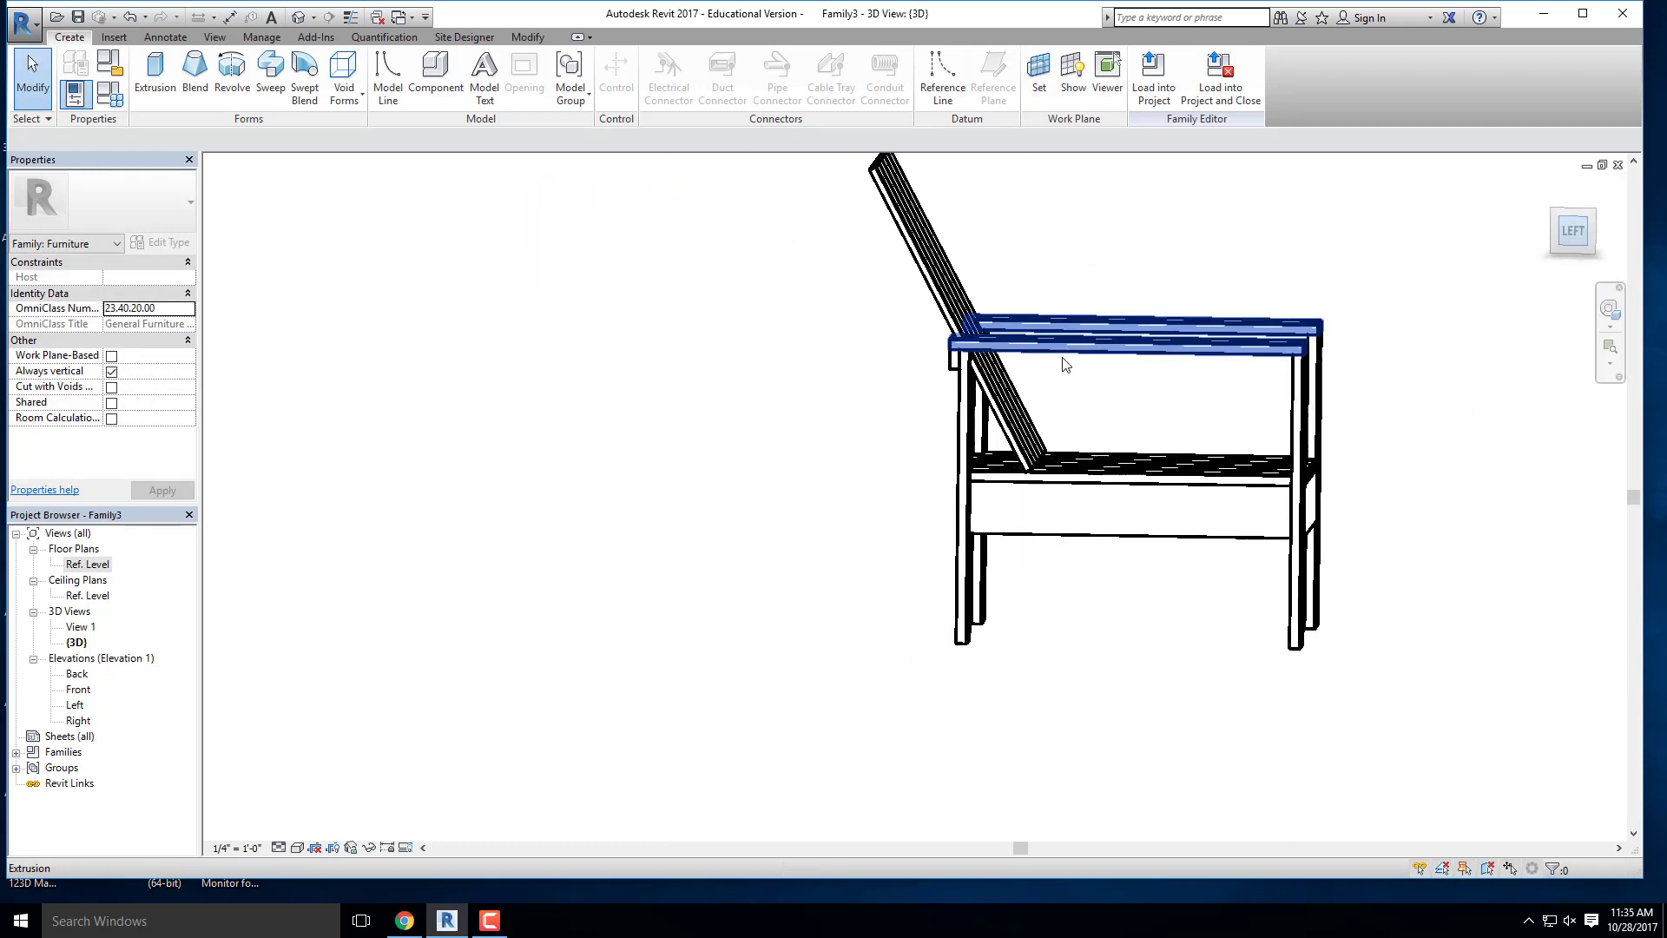
scroll(773, 364, "up", 3)
mouse_move(683, 402)
middle_mouse_down()
mouse_move(689, 540)
mouse_move(595, 399)
middle_mouse_up()
scroll(628, 427, "up", 2)
left_click(654, 412)
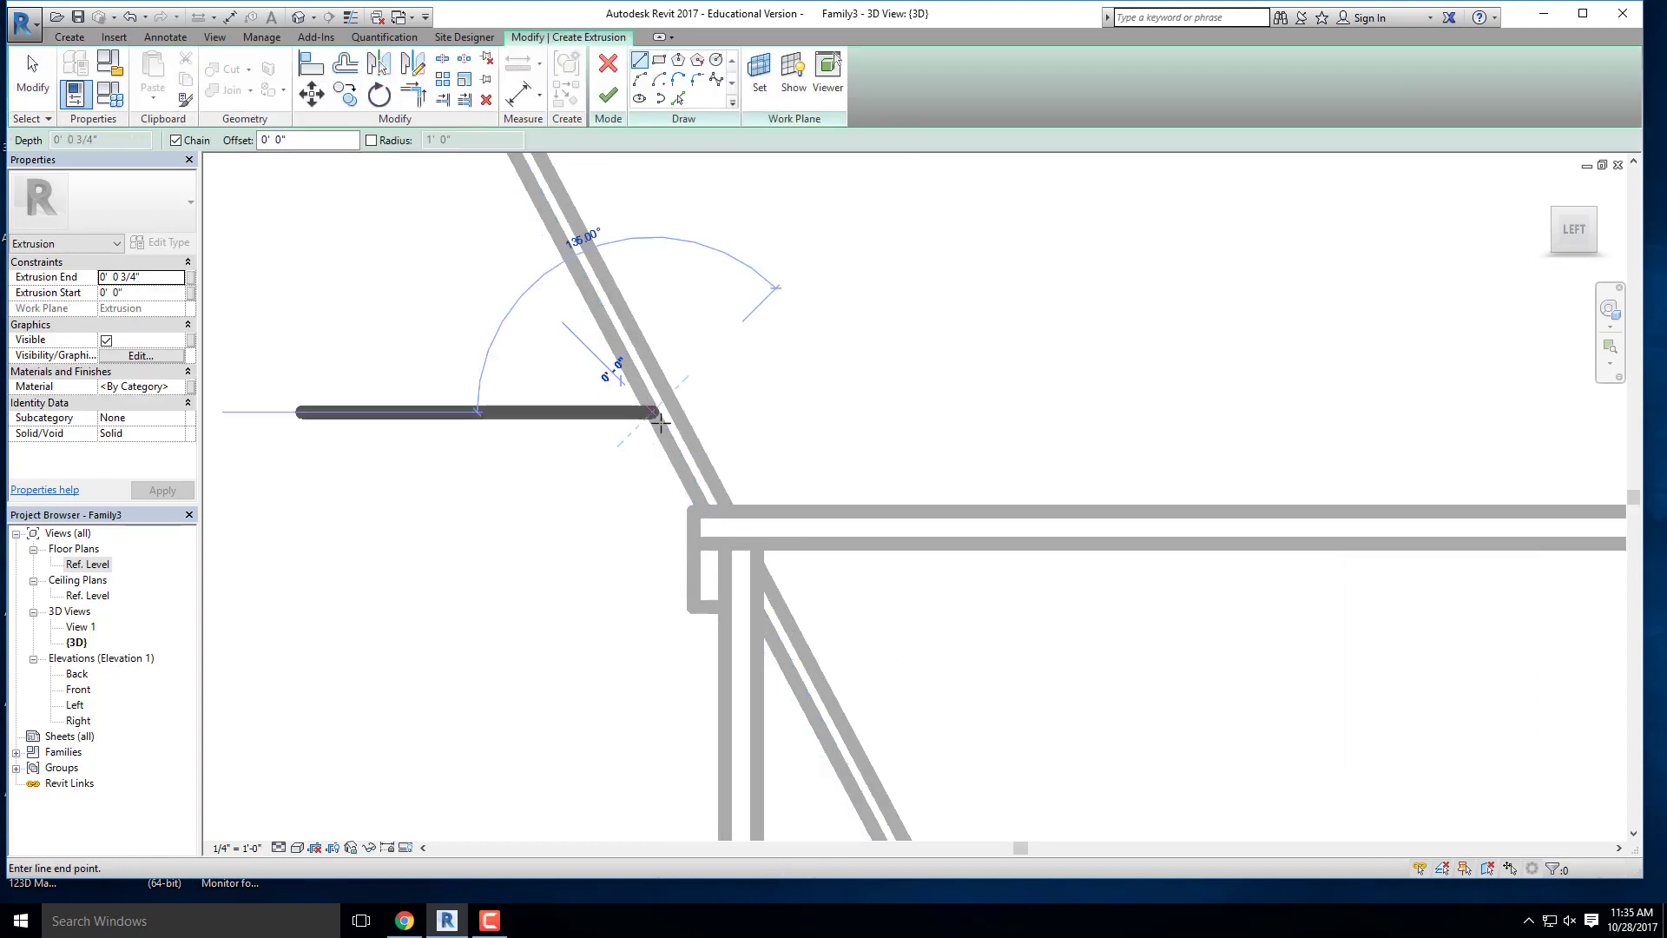
left_click(679, 469)
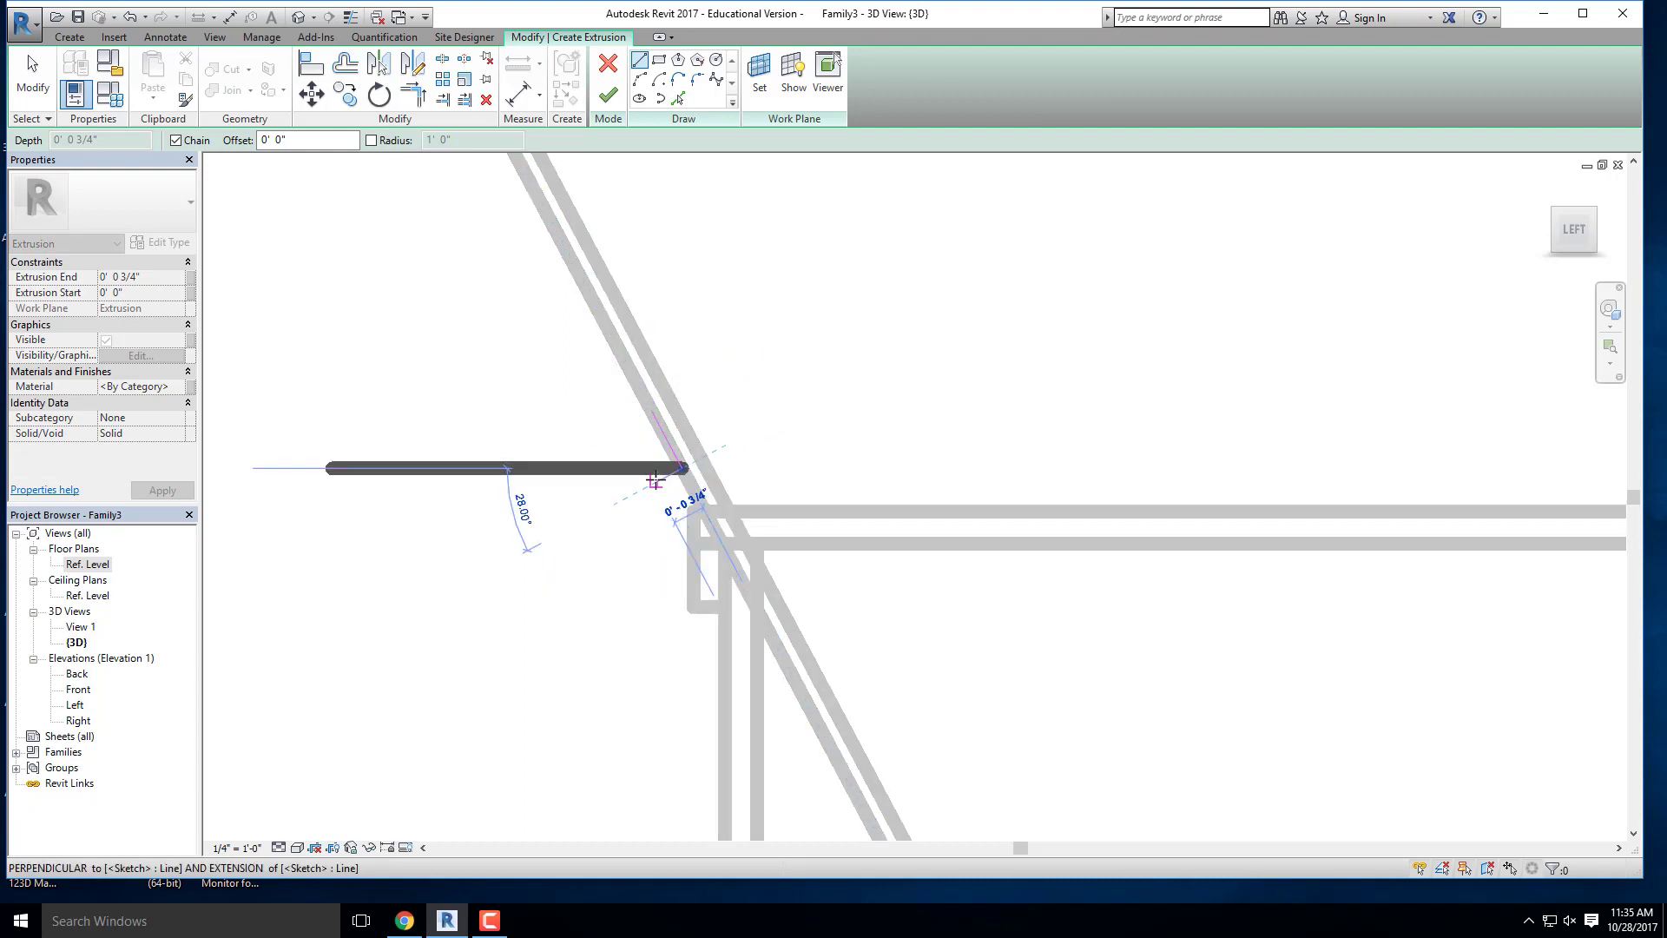
key("Escape")
key("Escape")
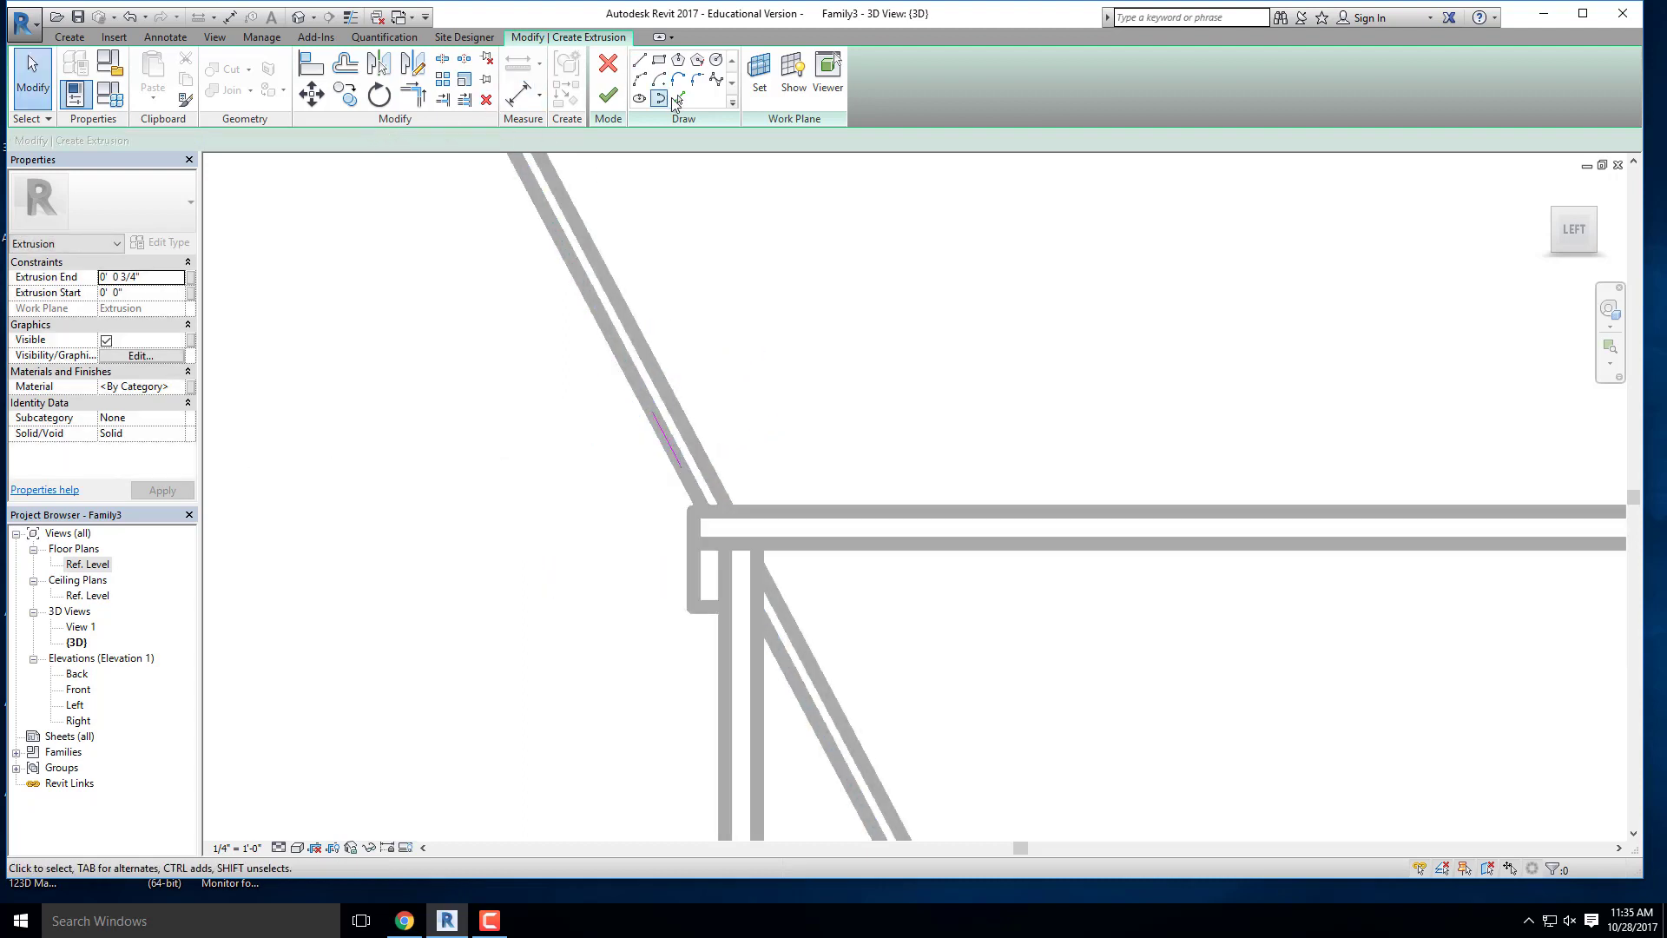
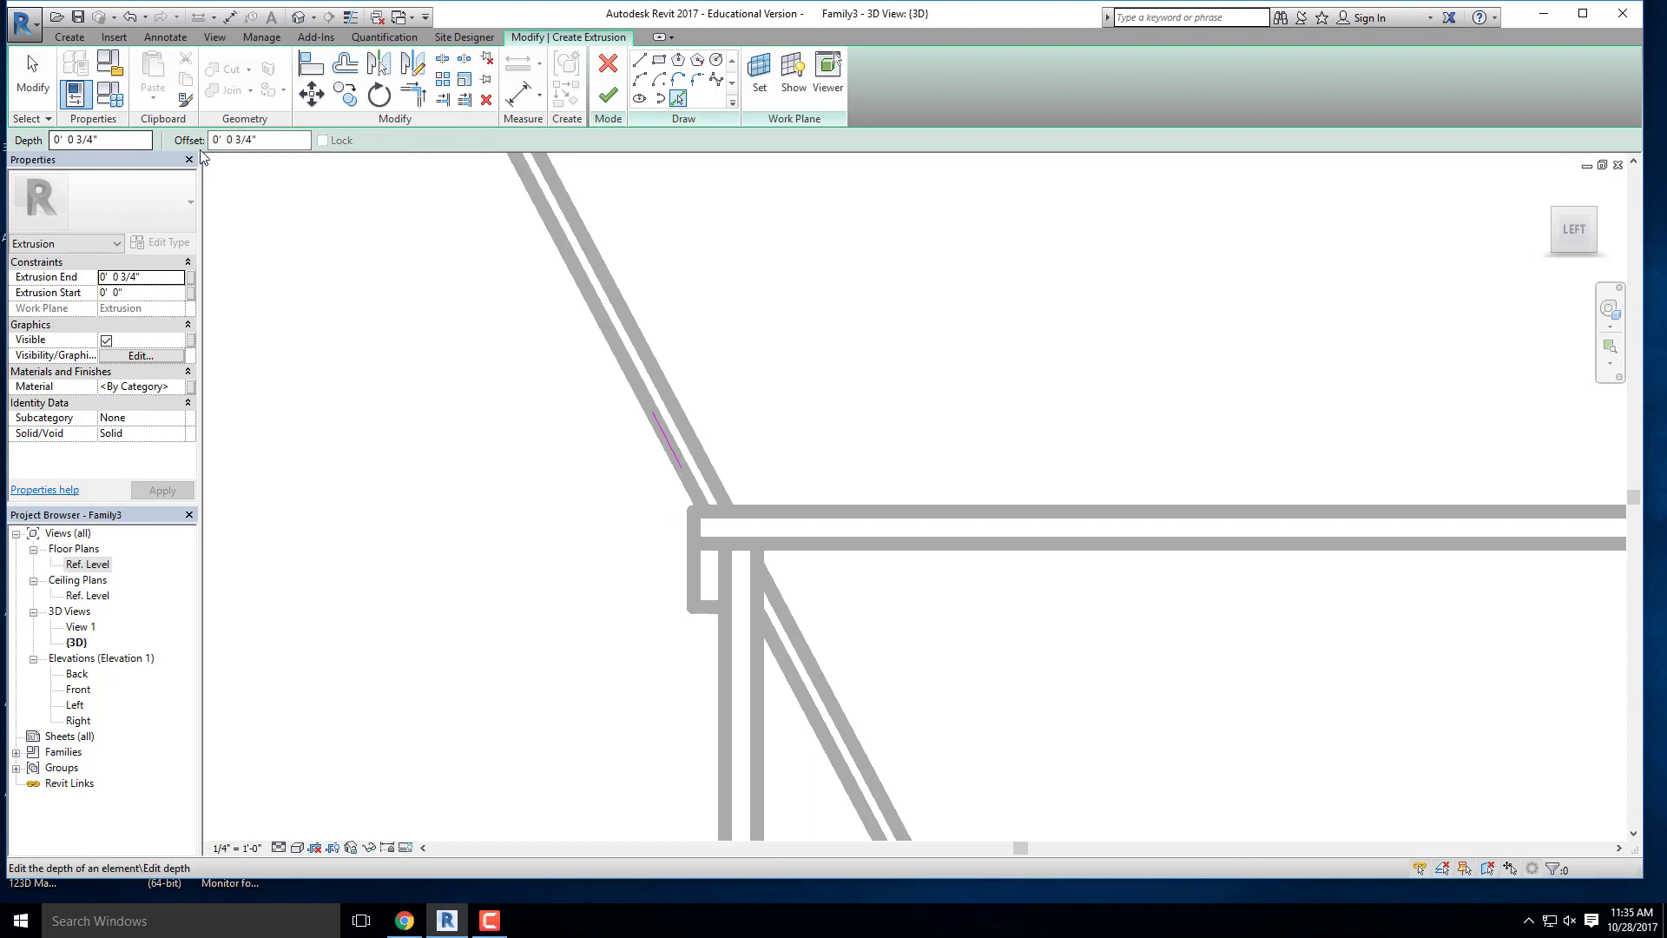
Step: Offset the slat-edge sketch line 3/4" behind the backrest and connect it to the short line with two perpendicular end lines
scroll(667, 433, "up", 2)
left_click(669, 425)
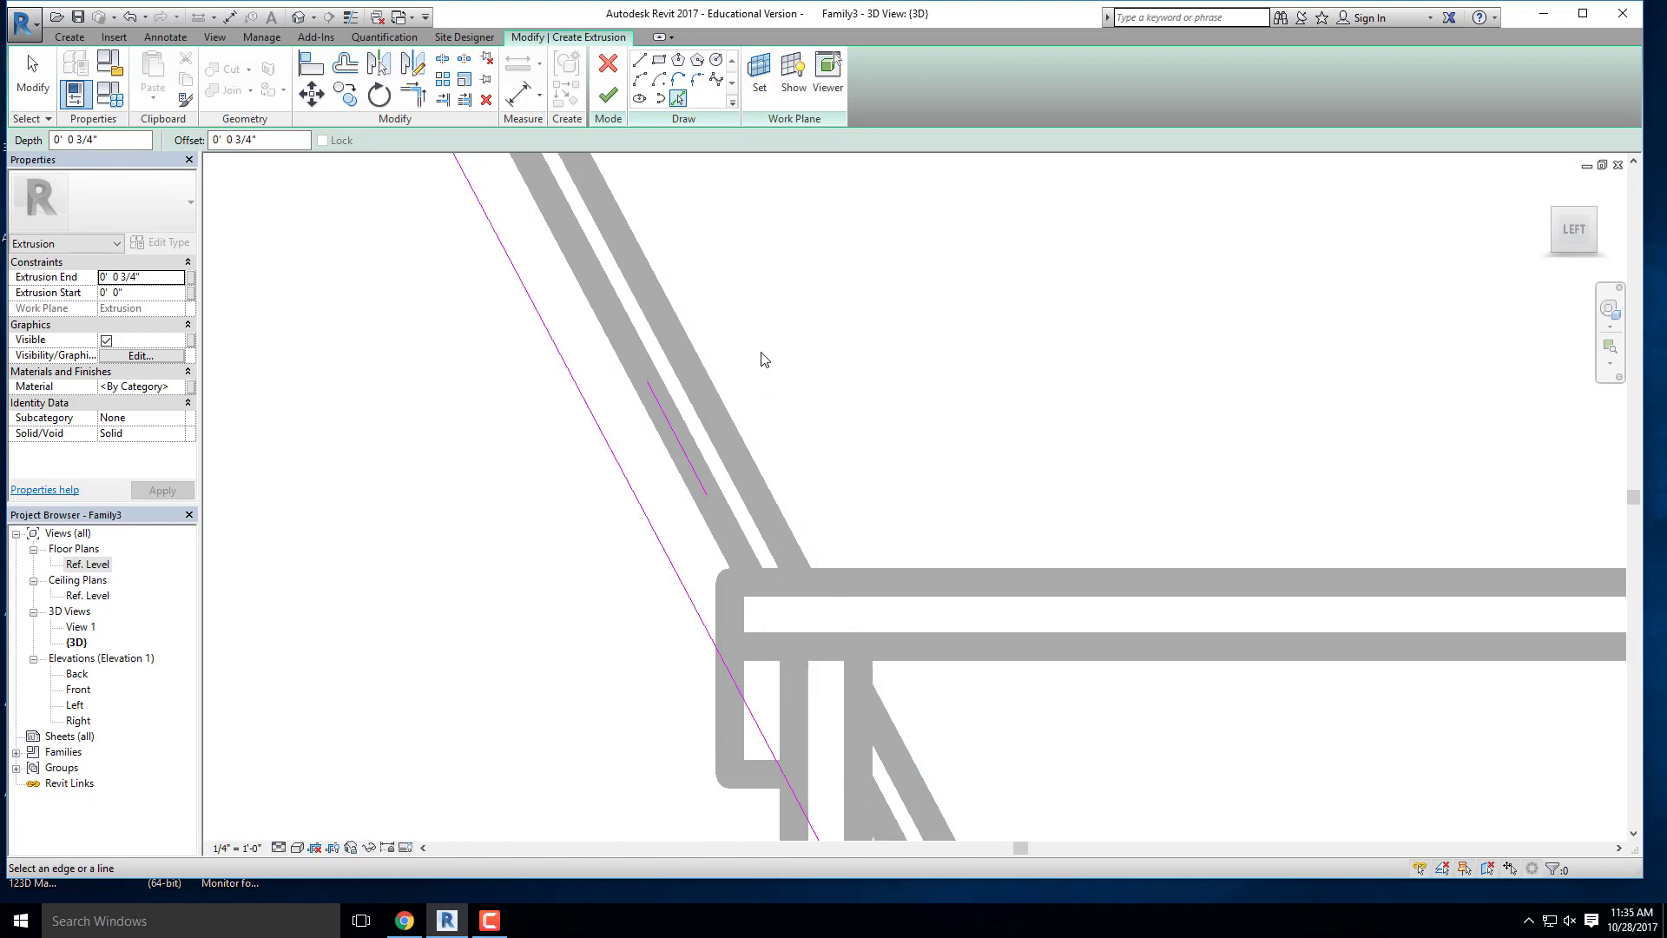
key("Escape")
left_click(640, 62)
scroll(667, 448, "up", 1)
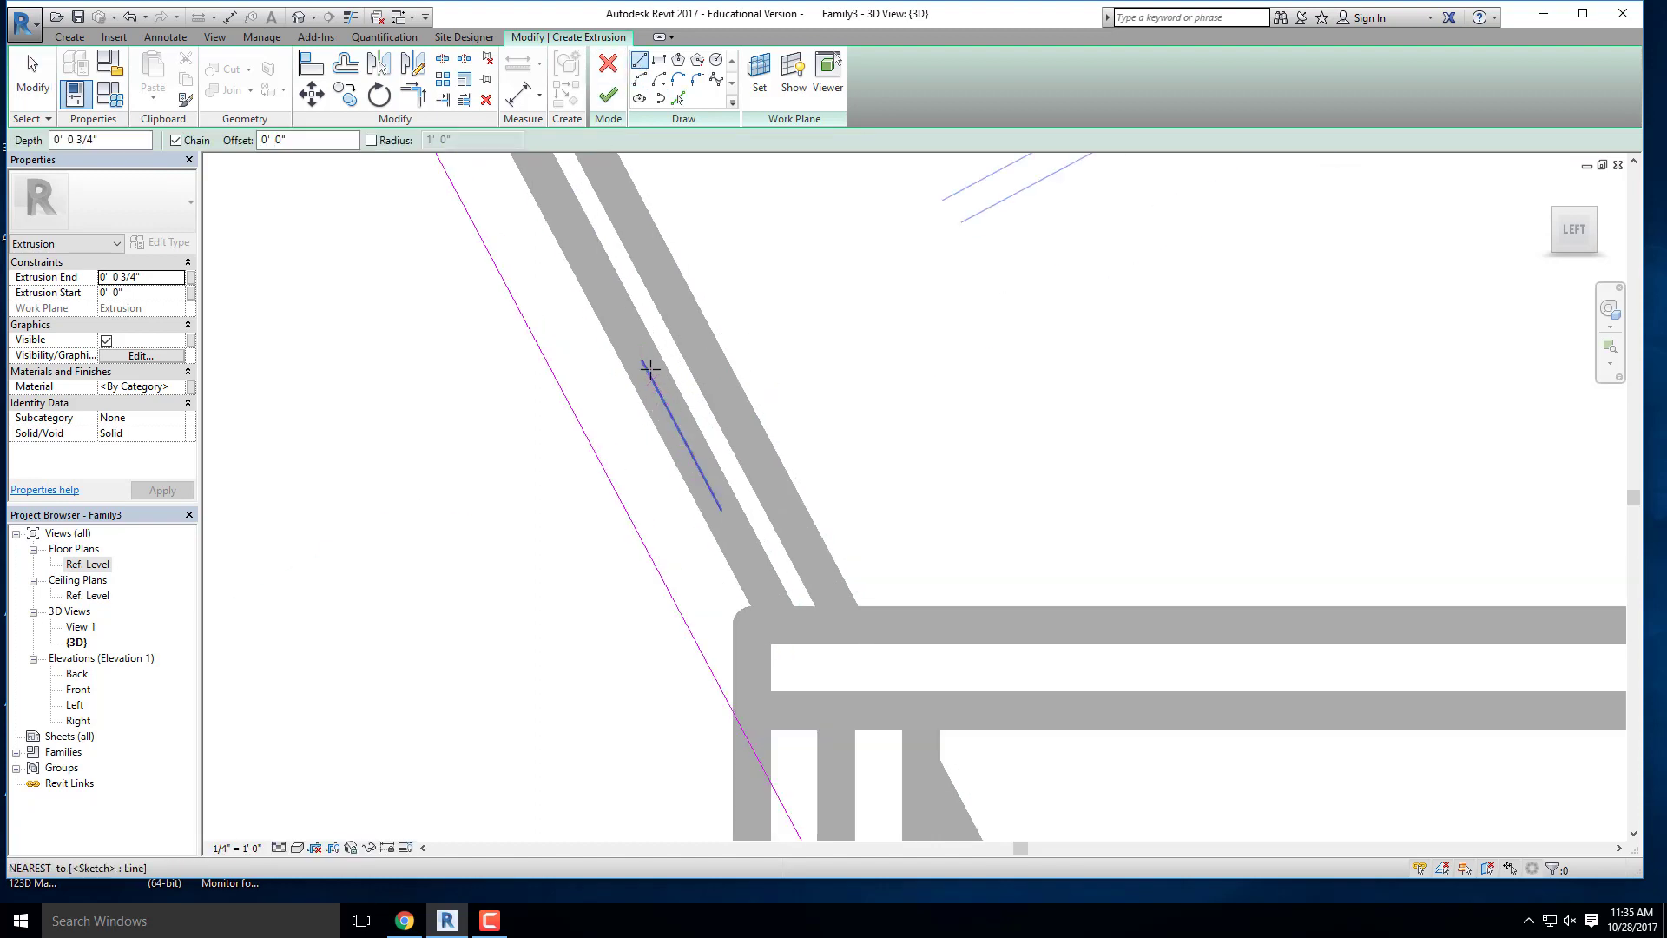
left_click(642, 360)
left_click(567, 399)
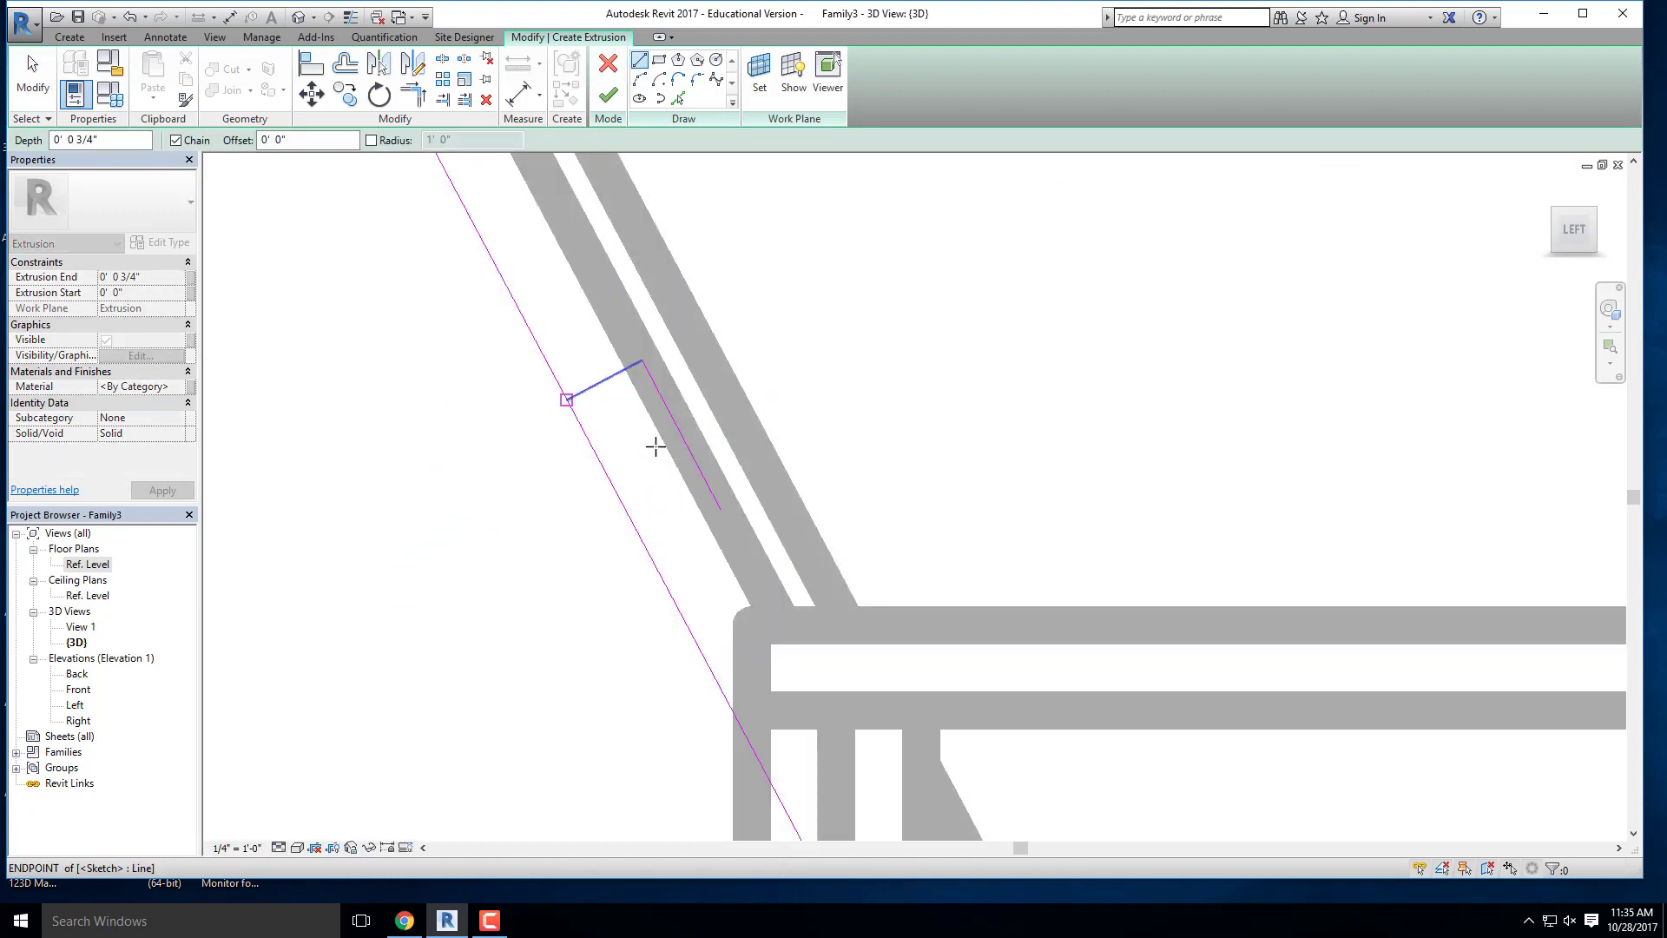
left_click(720, 509)
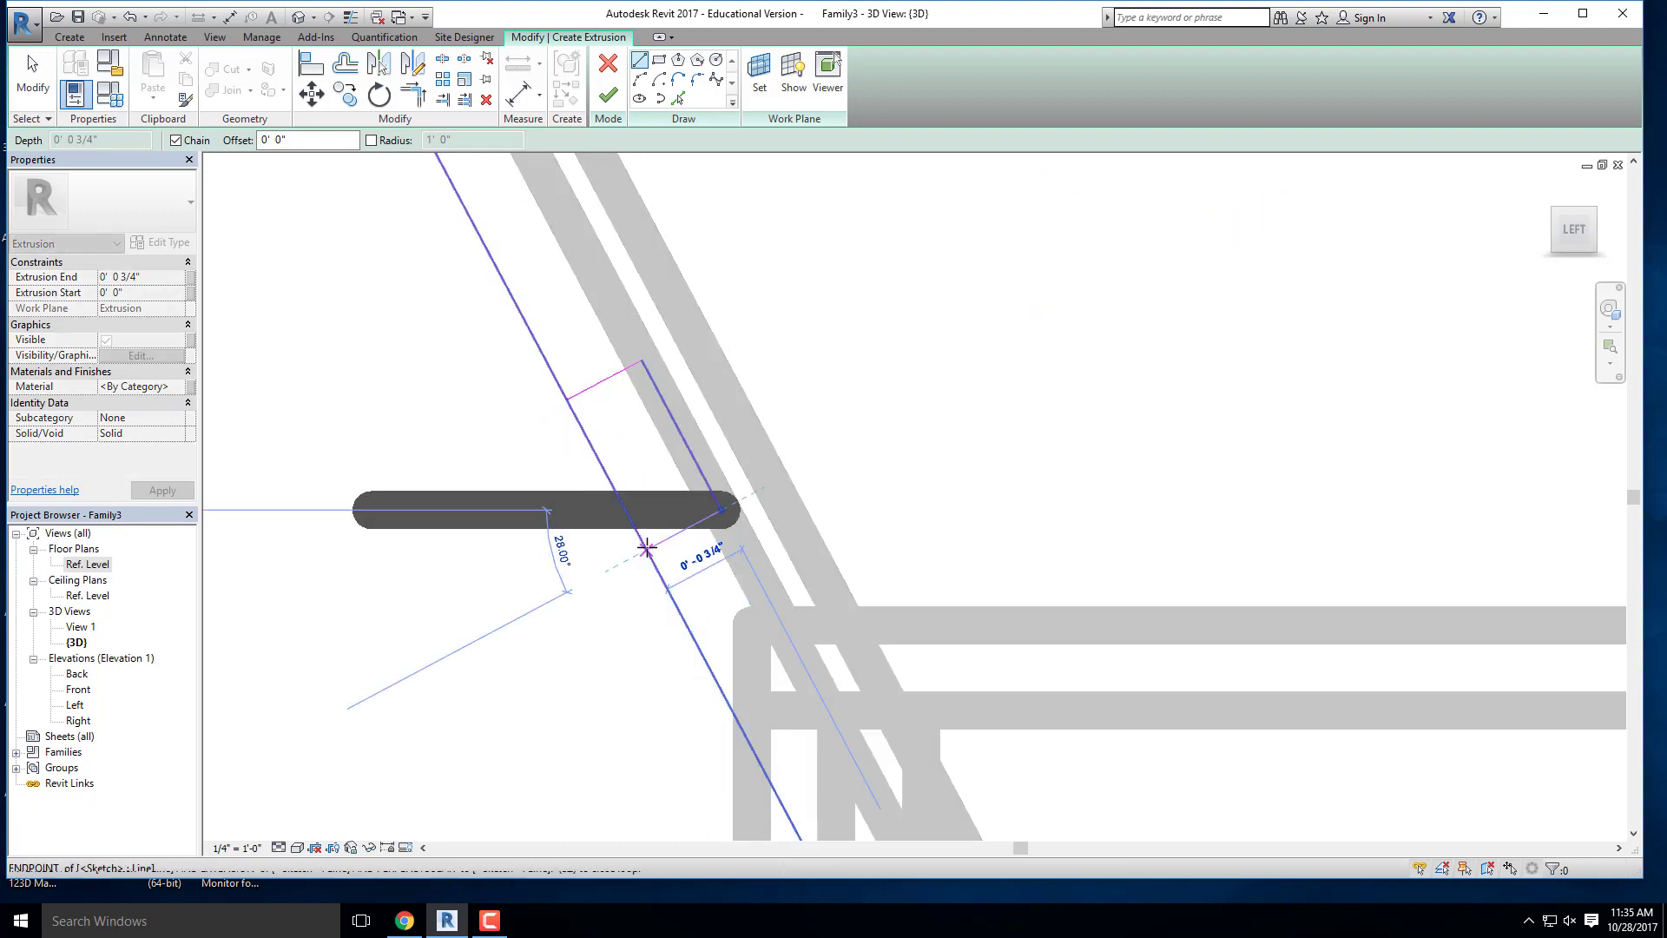
left_click(647, 549)
Step: Trim the long offset line at both end lines to close the rectangular support profile
key("Escape")
key("Escape")
left_click(415, 97)
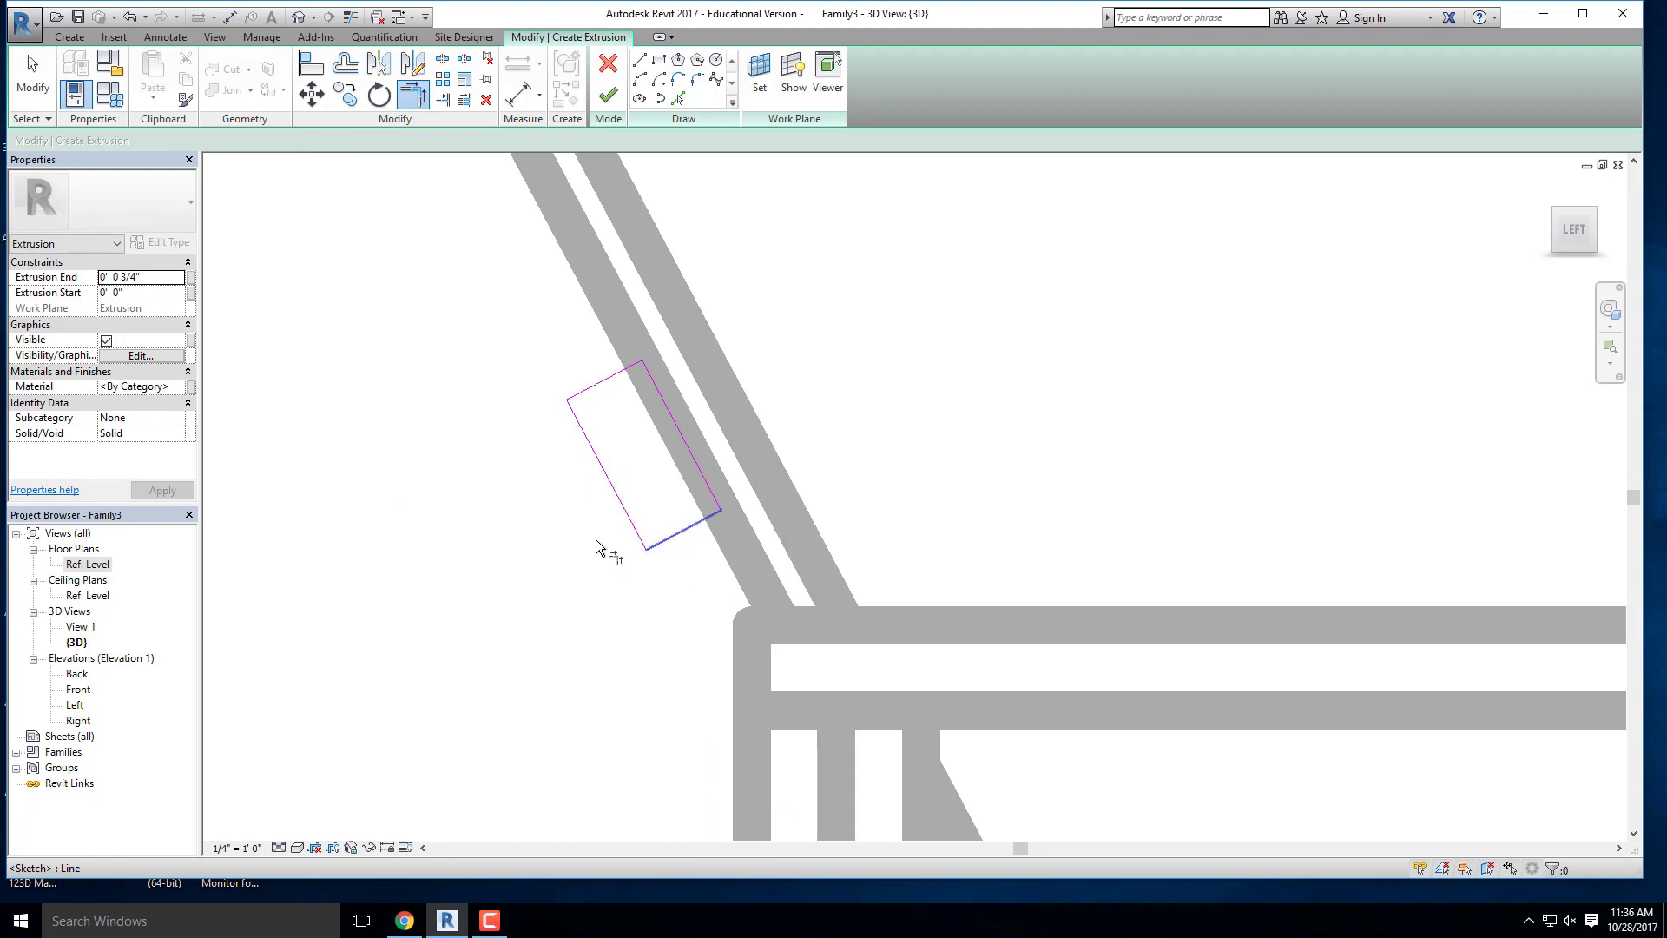
Step: In the left view, copy the rectangular profile about 8 3/4" up along the slanted slat to a place near its upper end
scroll(987, 633, "down", 8)
middle_click_drag(949, 633, 877, 686, "shift")
scroll(707, 331, "up", 4)
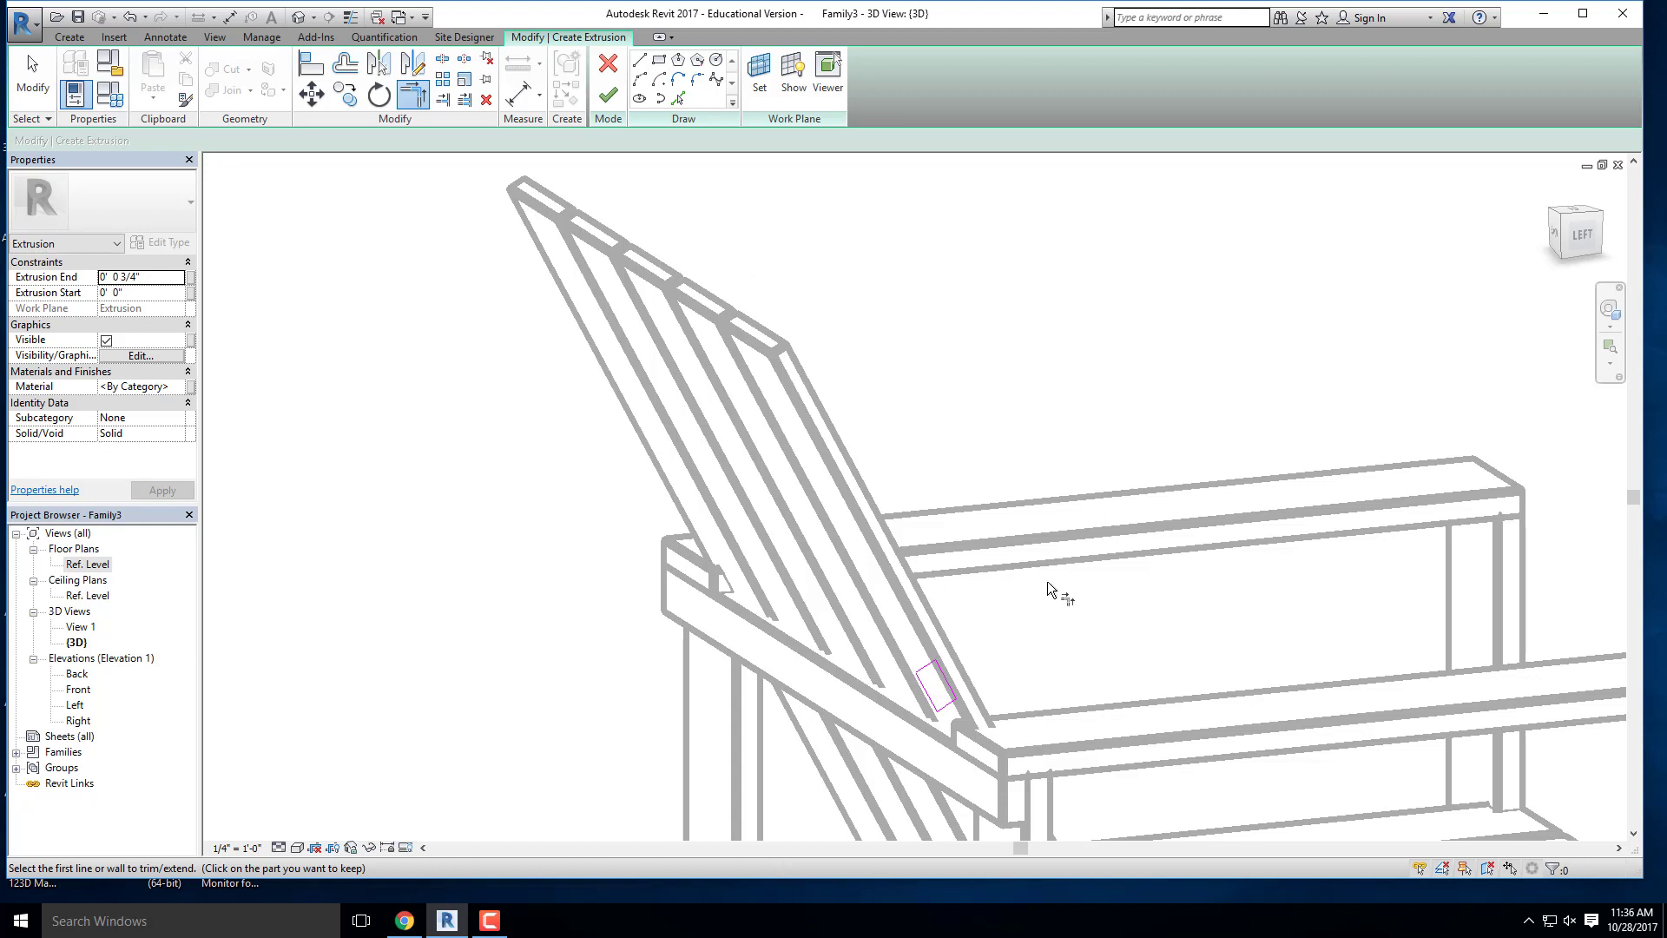
middle_click_drag(1048, 581, 956, 587, "shift")
left_click(1577, 233)
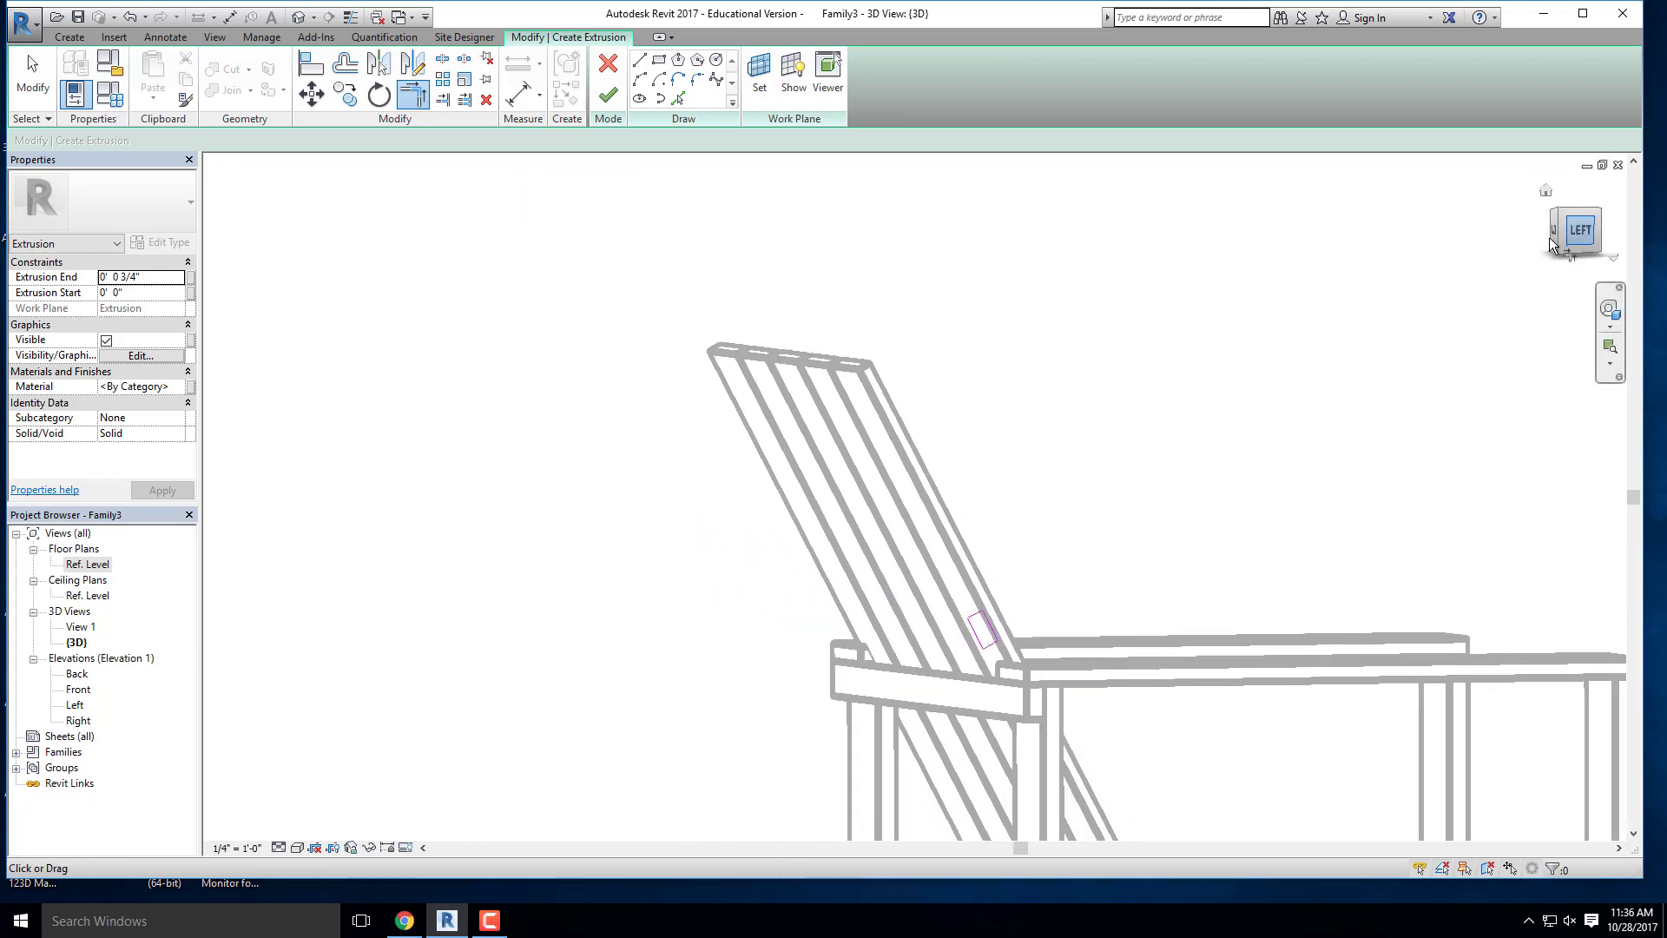
scroll(791, 402, "up", 5)
middle_click_drag(791, 402, 919, 692)
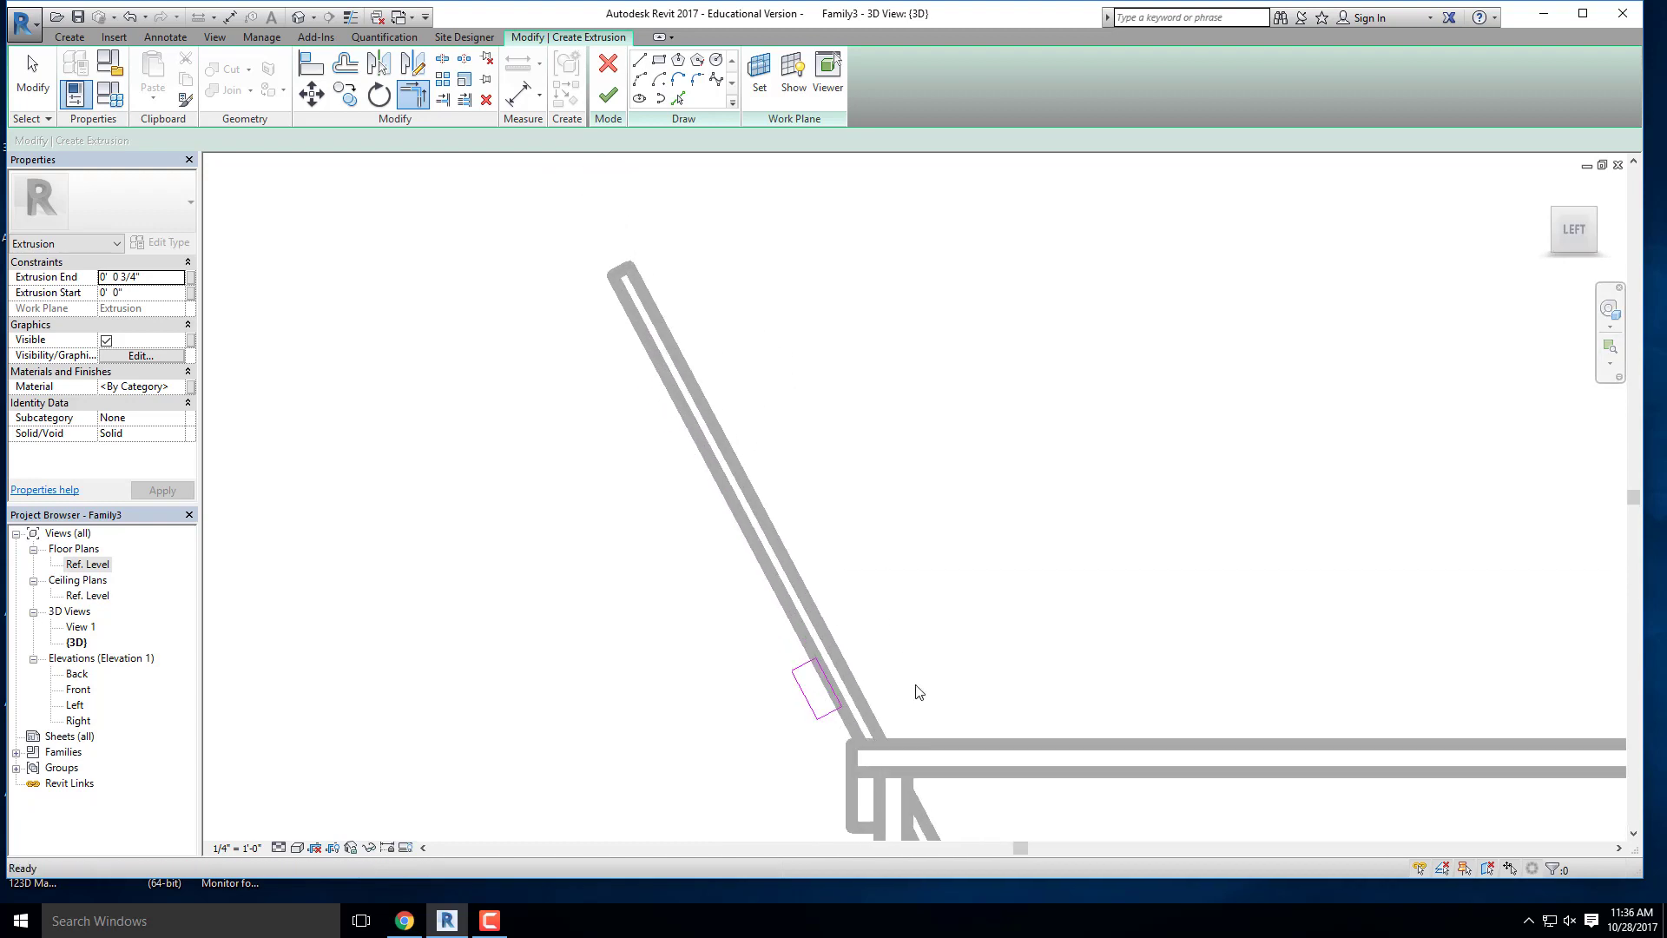
left_click(345, 93)
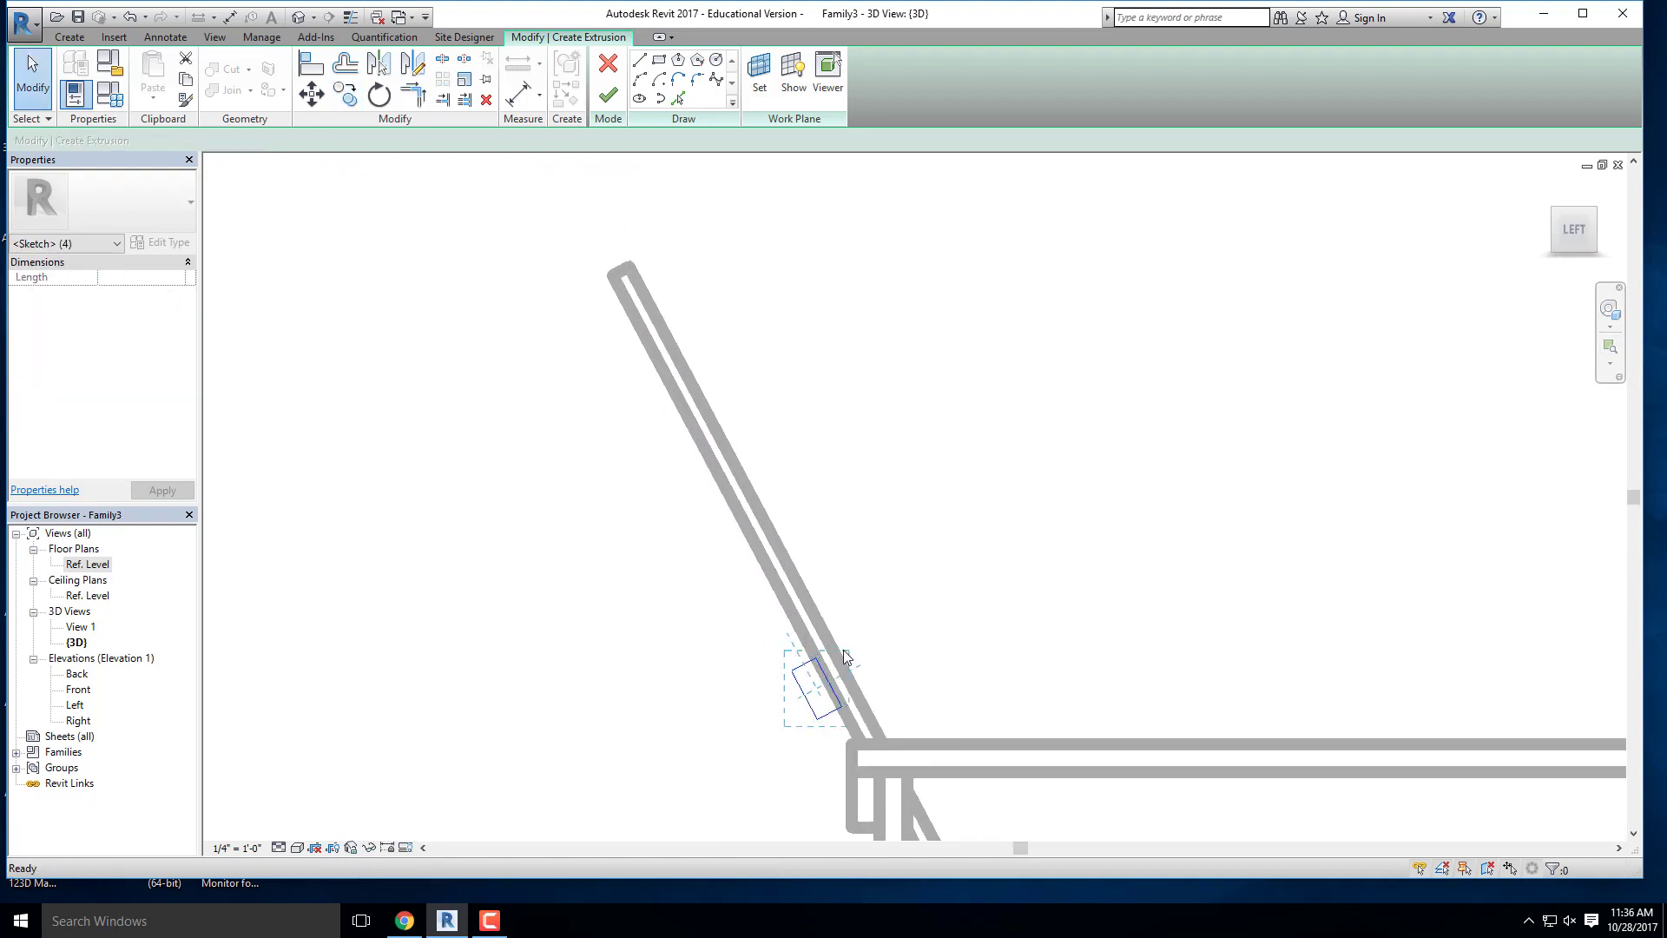
scroll(738, 501, "up", 1)
middle_click_drag(787, 609, 796, 629)
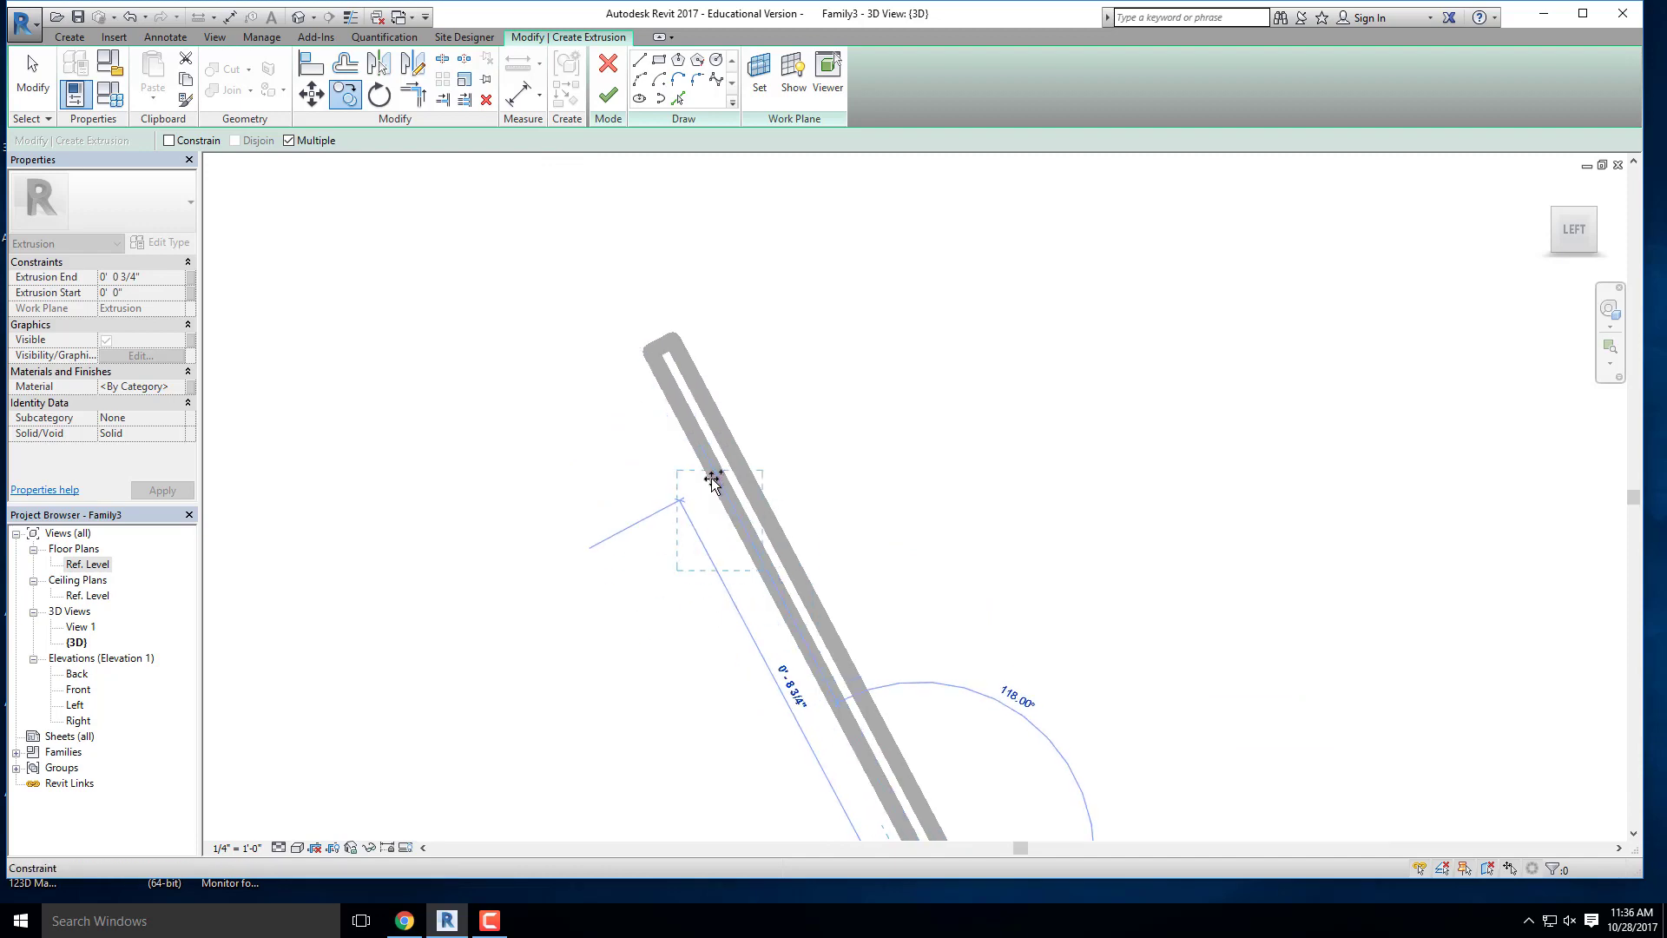
left_click(716, 479)
scroll(832, 490, "down", 2)
key("Escape")
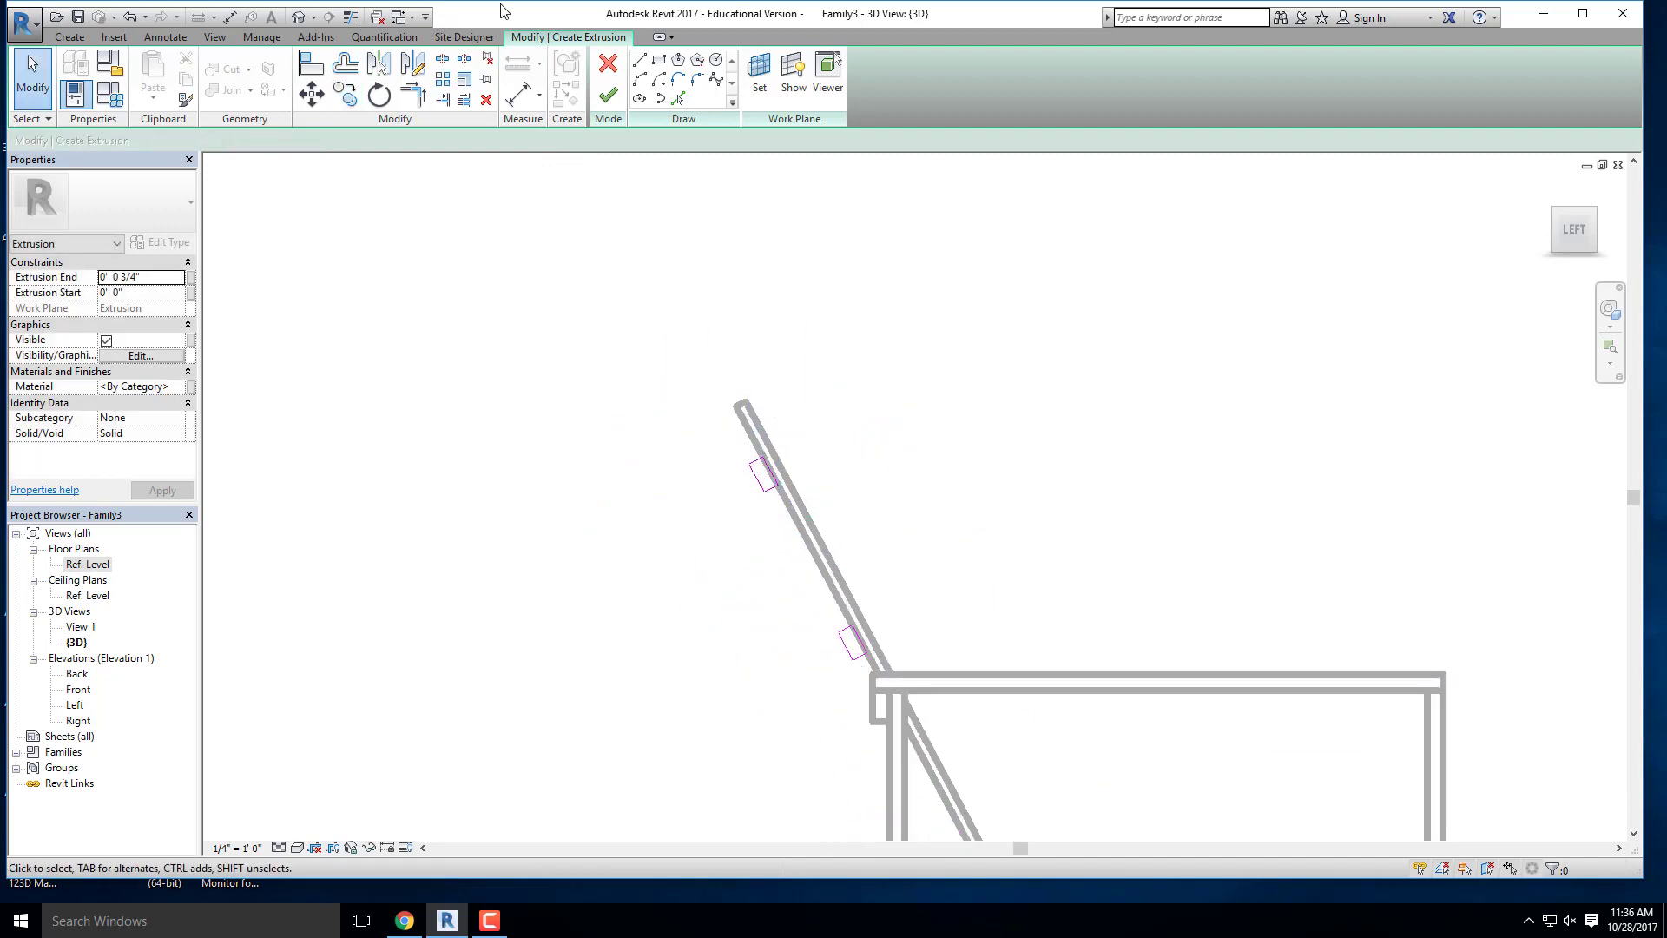
Step: Finish the sketch of the two support profiles and set their extrusion end to 2'
left_click(607, 95)
middle_click_drag(581, 420, 947, 341, "shift")
scroll(1003, 425, "up", 3)
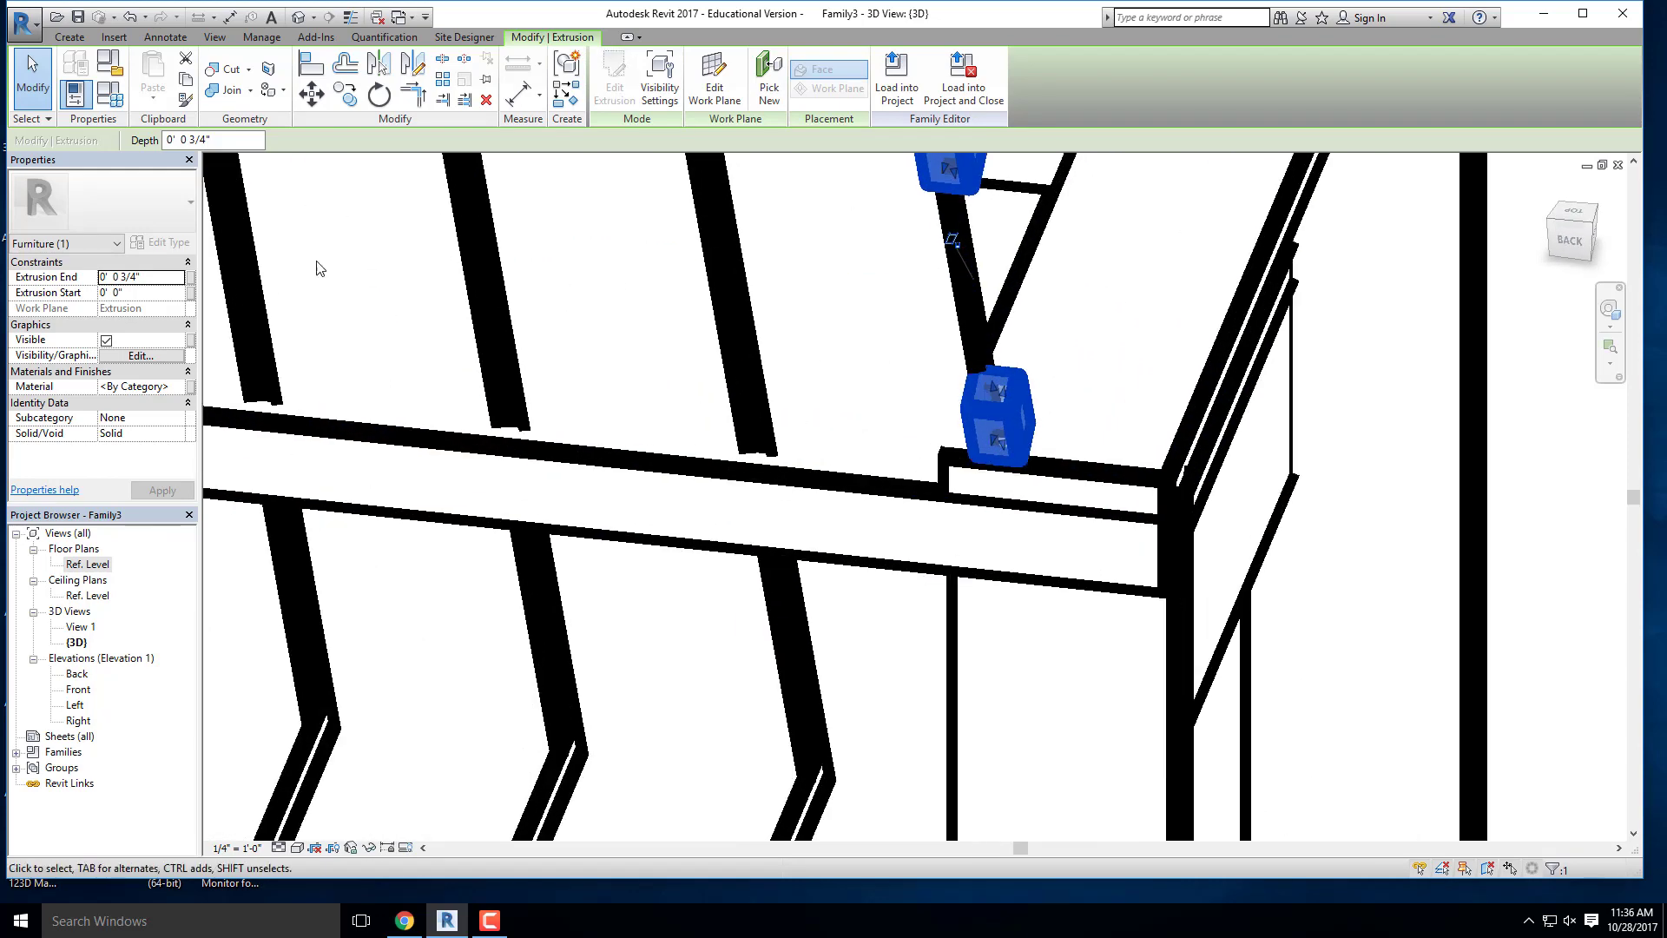
left_click(154, 277)
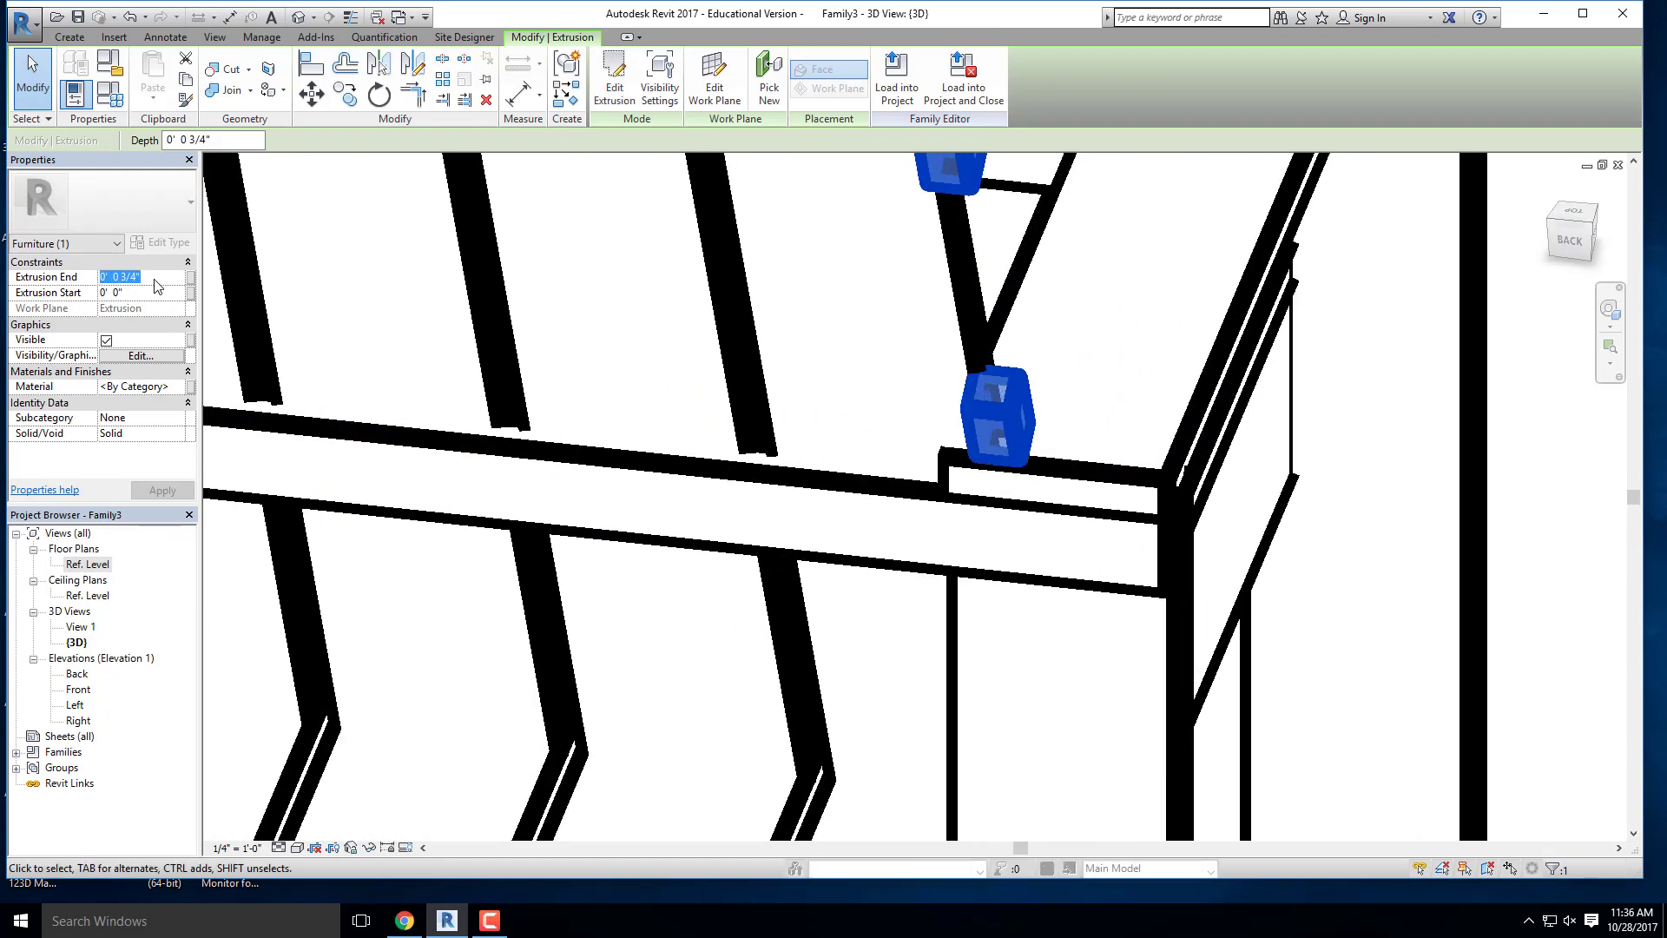
scroll(935, 431, "down", 3)
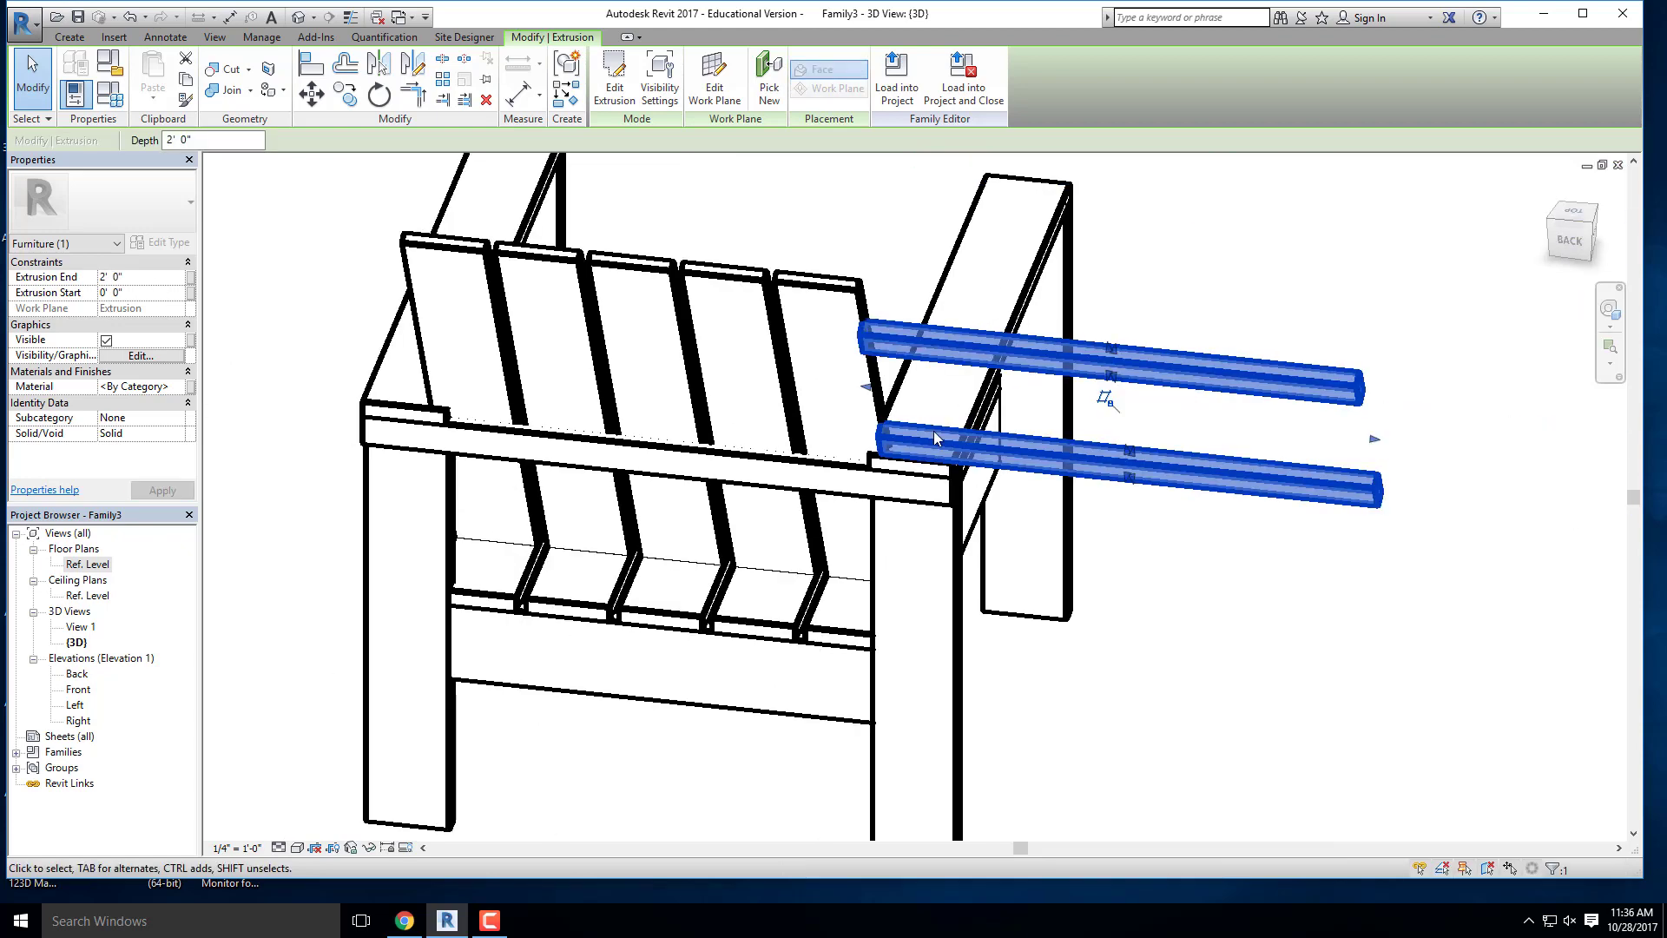
Step: In the back view, stretch both ends of the two support rails so they span exactly the width of the five back slats
left_click(1563, 242)
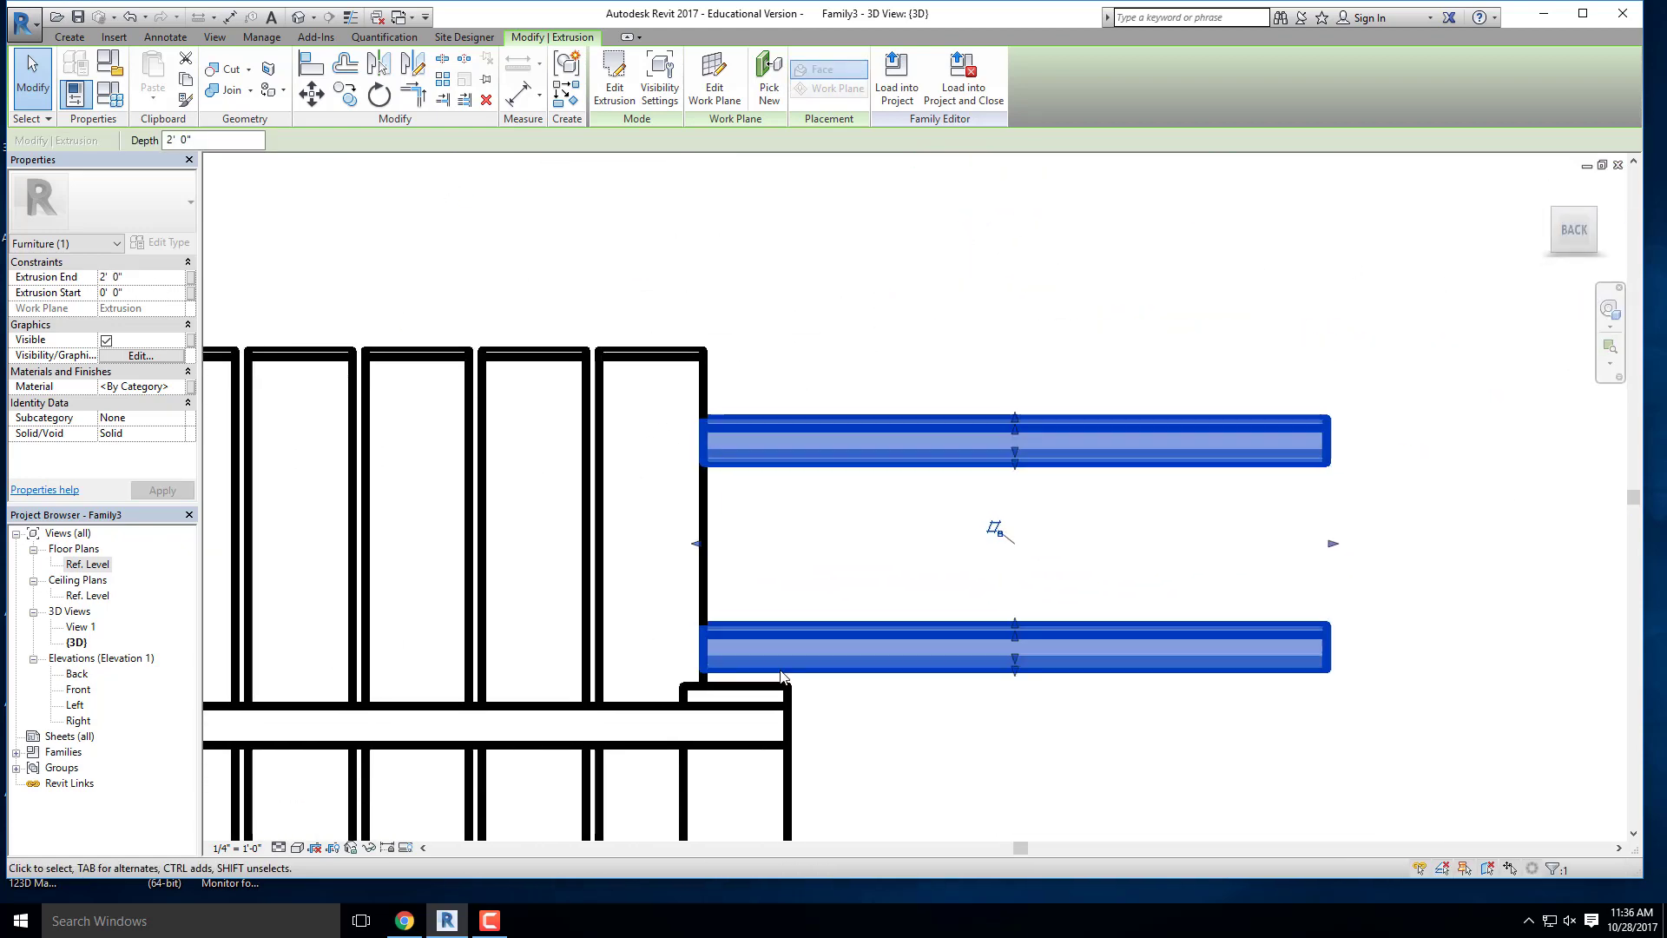
left_click_drag(1048, 330, 619, 334)
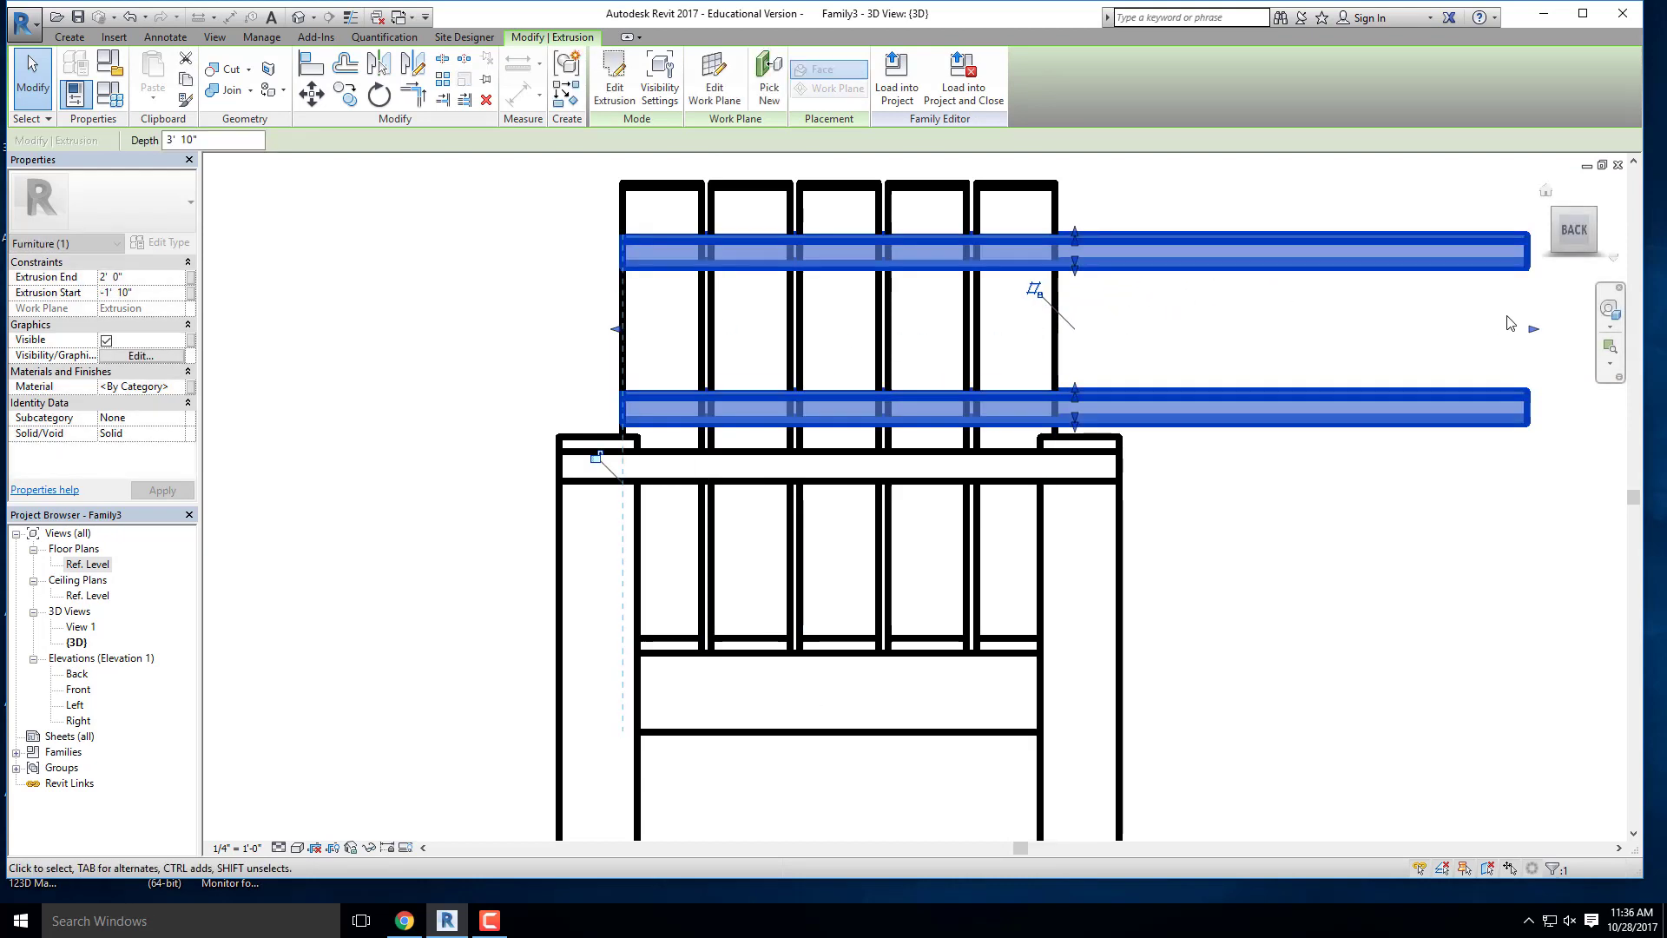
left_click_drag(1528, 330, 1057, 330)
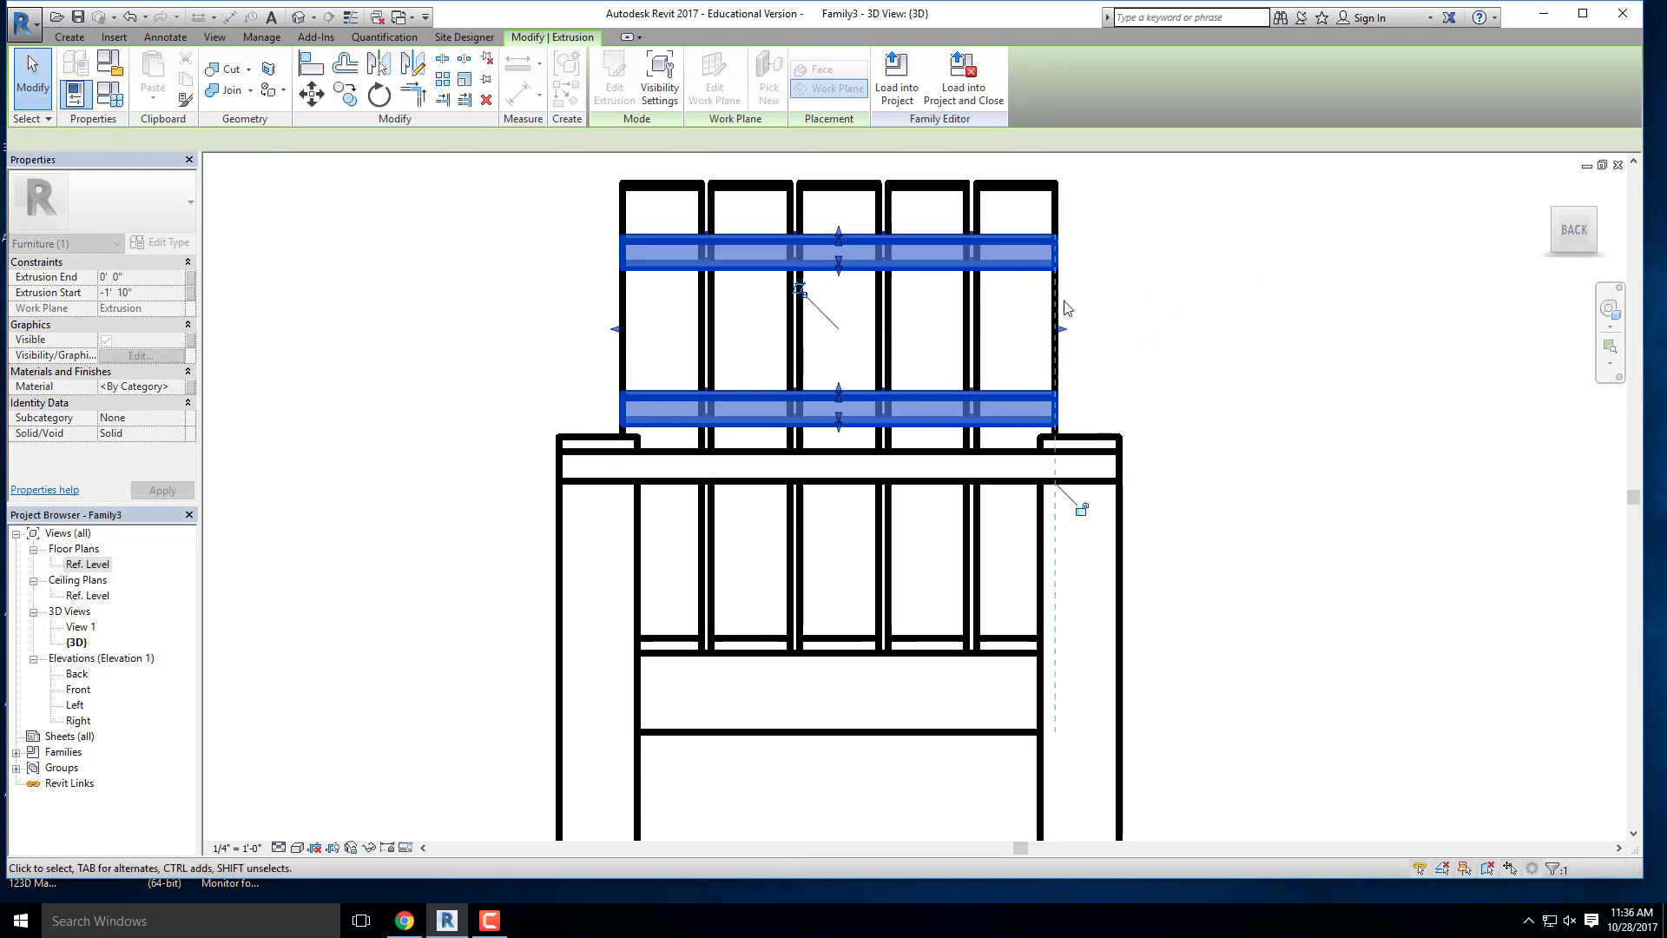
left_click(1164, 291)
Step: Examine the chair with its back supports from several angles, ending close to the seat
middle_click_drag(1165, 287, 864, 557, "shift")
middle_click_drag(907, 441, 604, 450, "shift")
middle_click_drag(868, 391, 801, 496, "shift")
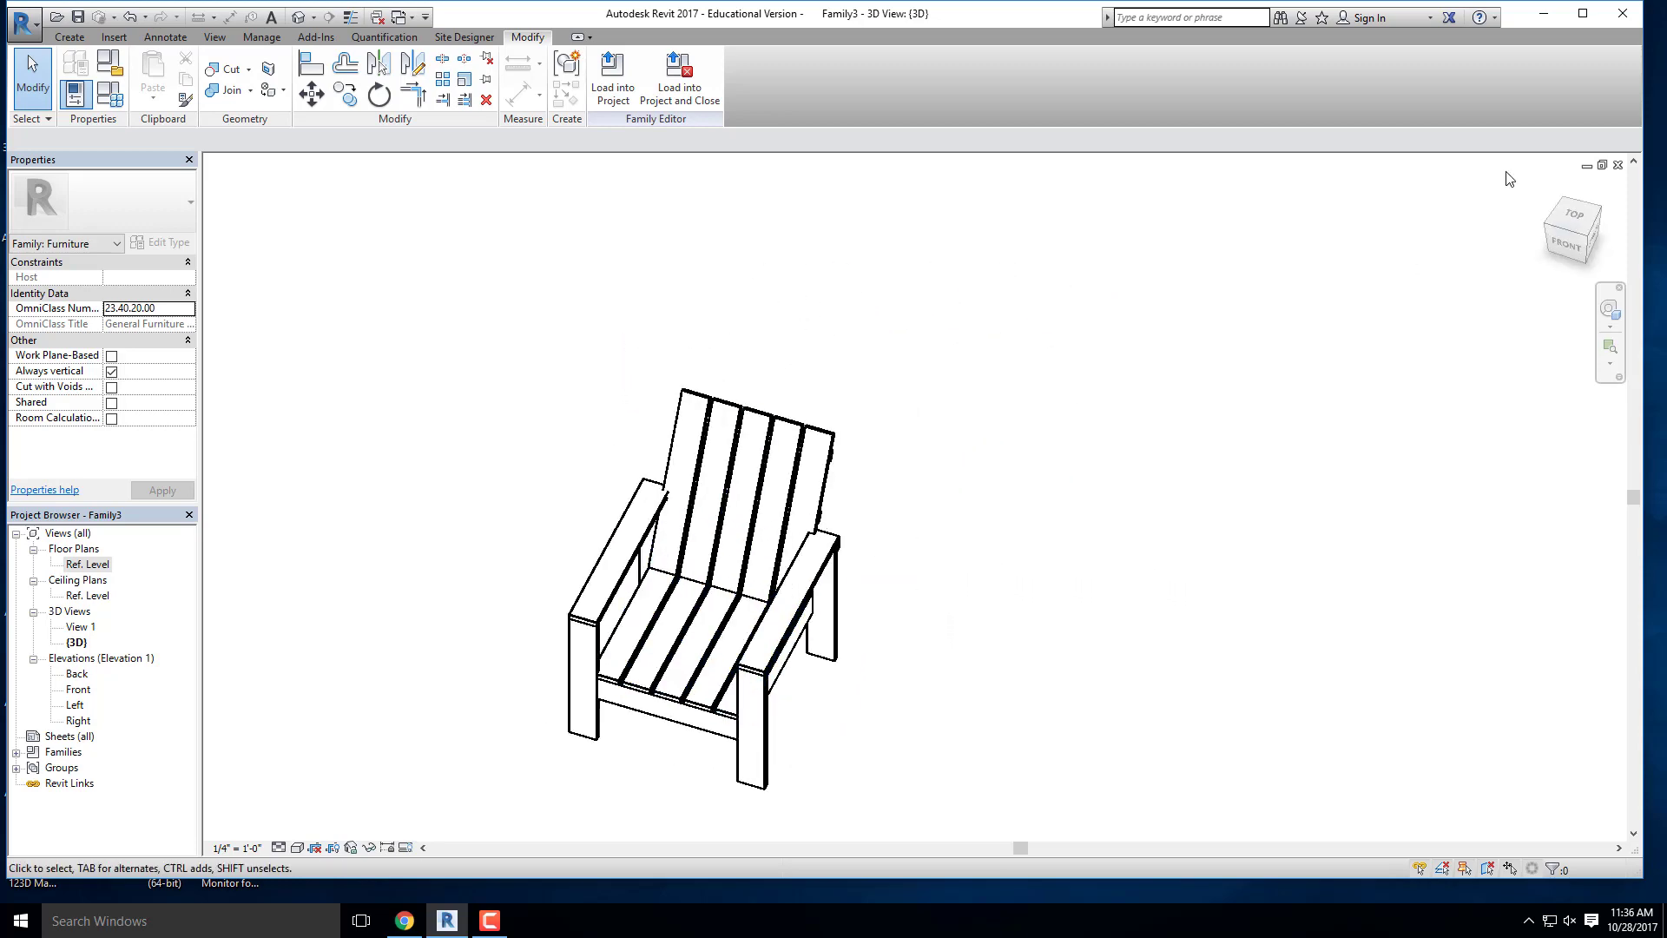
middle_click_drag(592, 650, 691, 625, "shift")
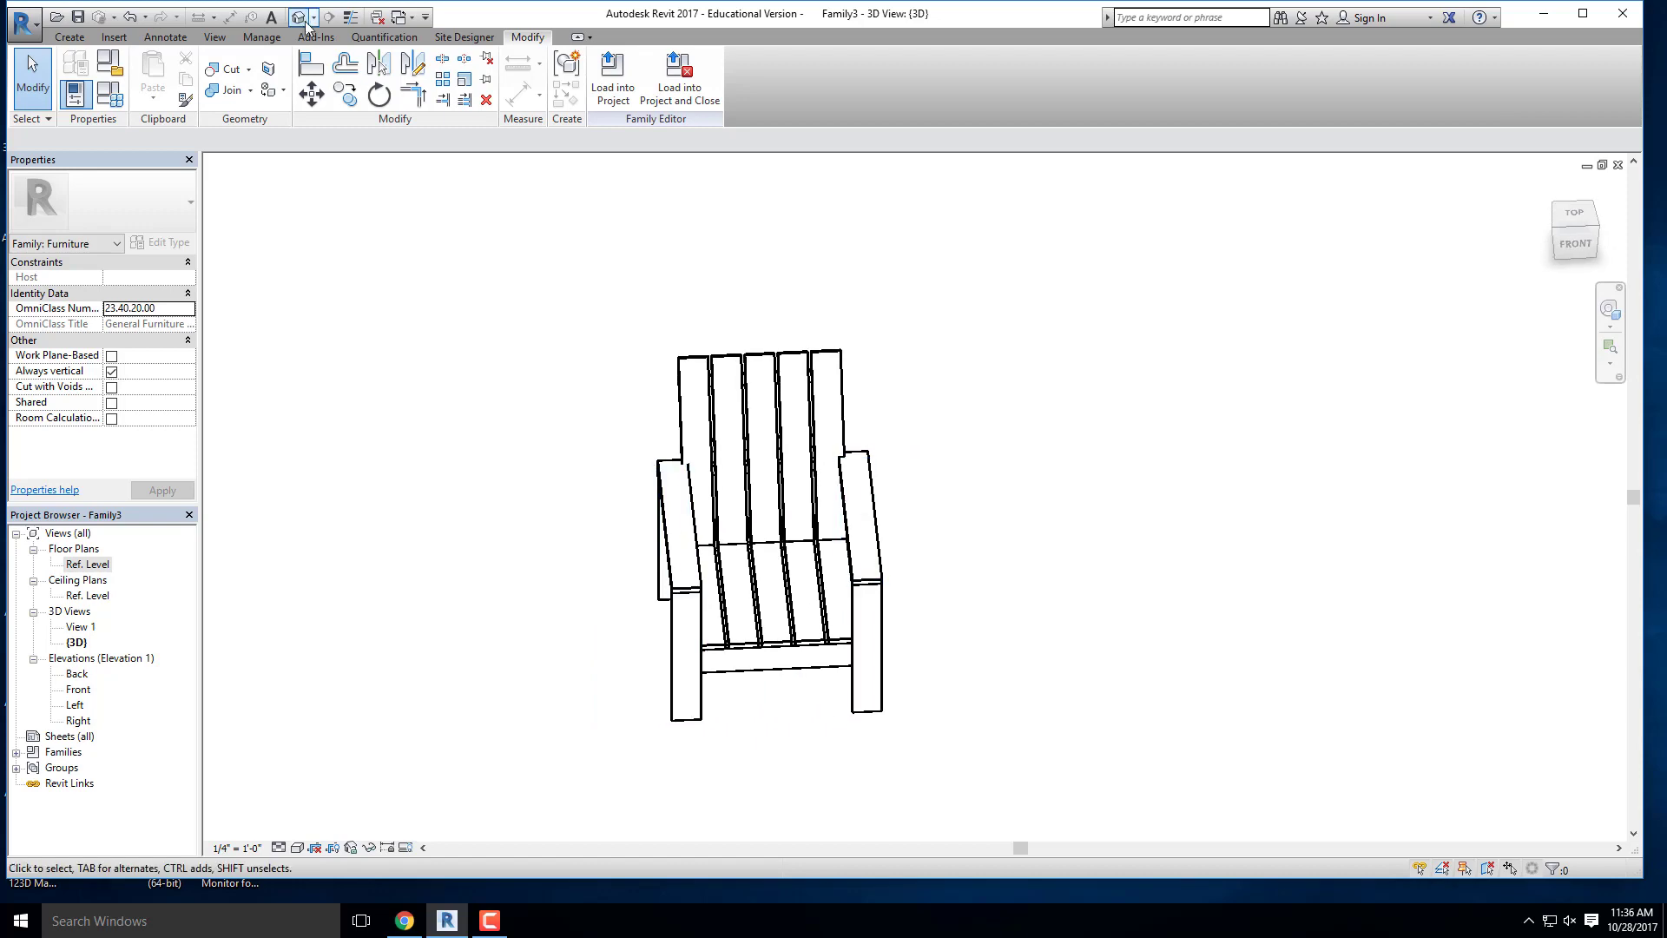
middle_click_drag(532, 469, 930, 651, "shift")
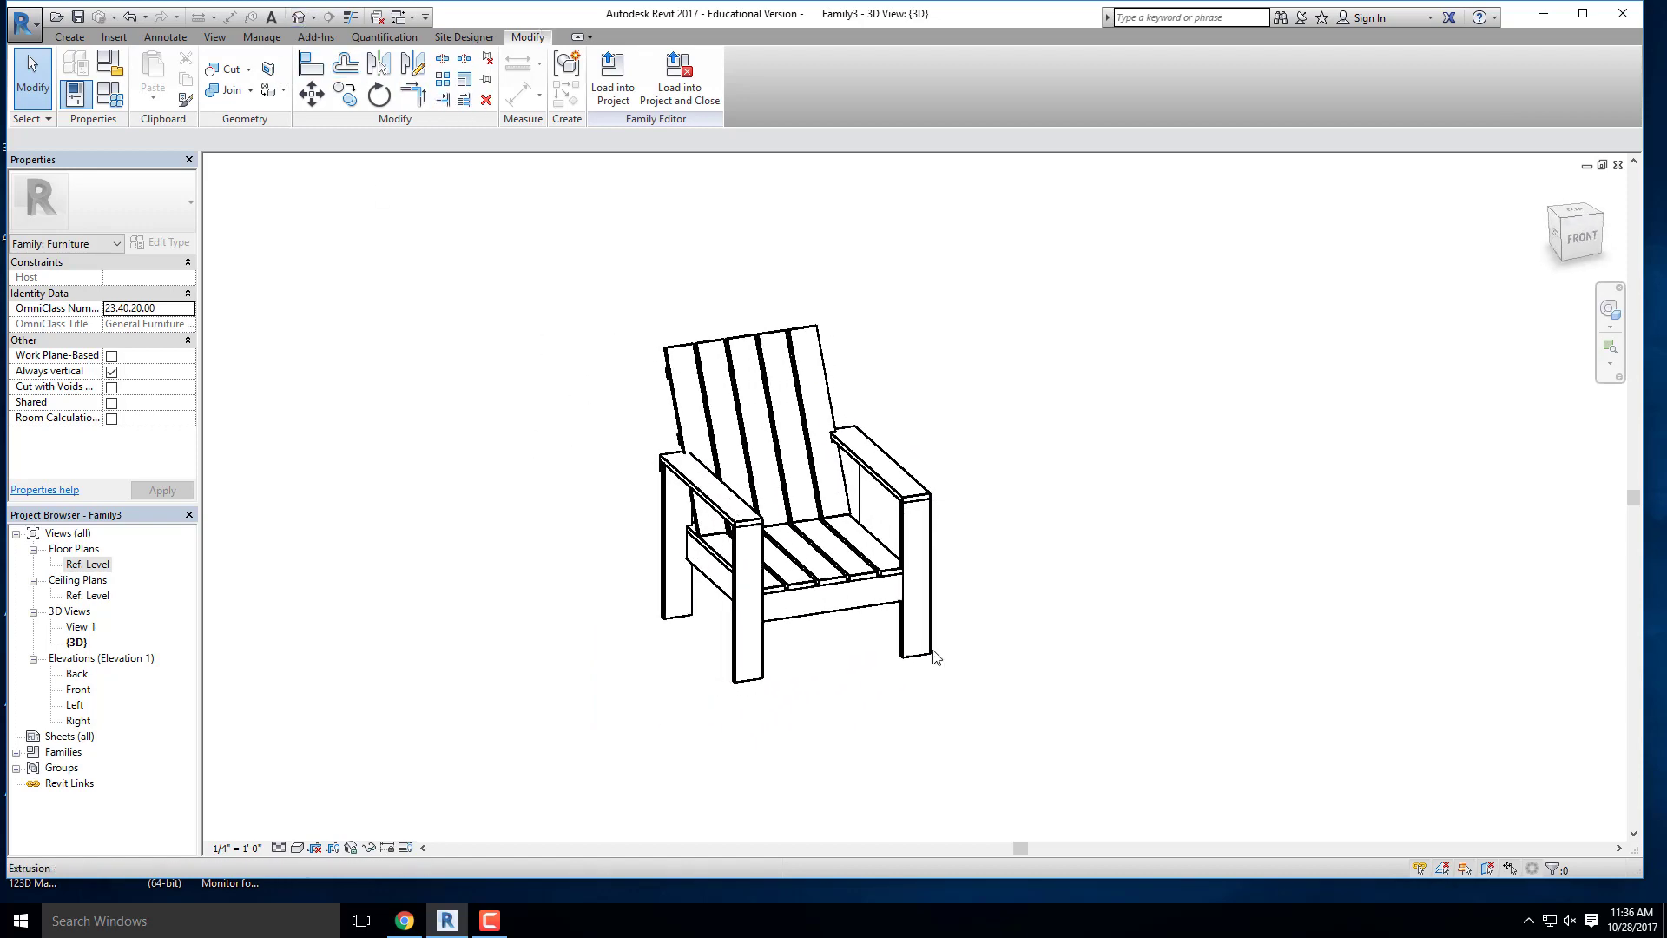
scroll(849, 423, "up", 4)
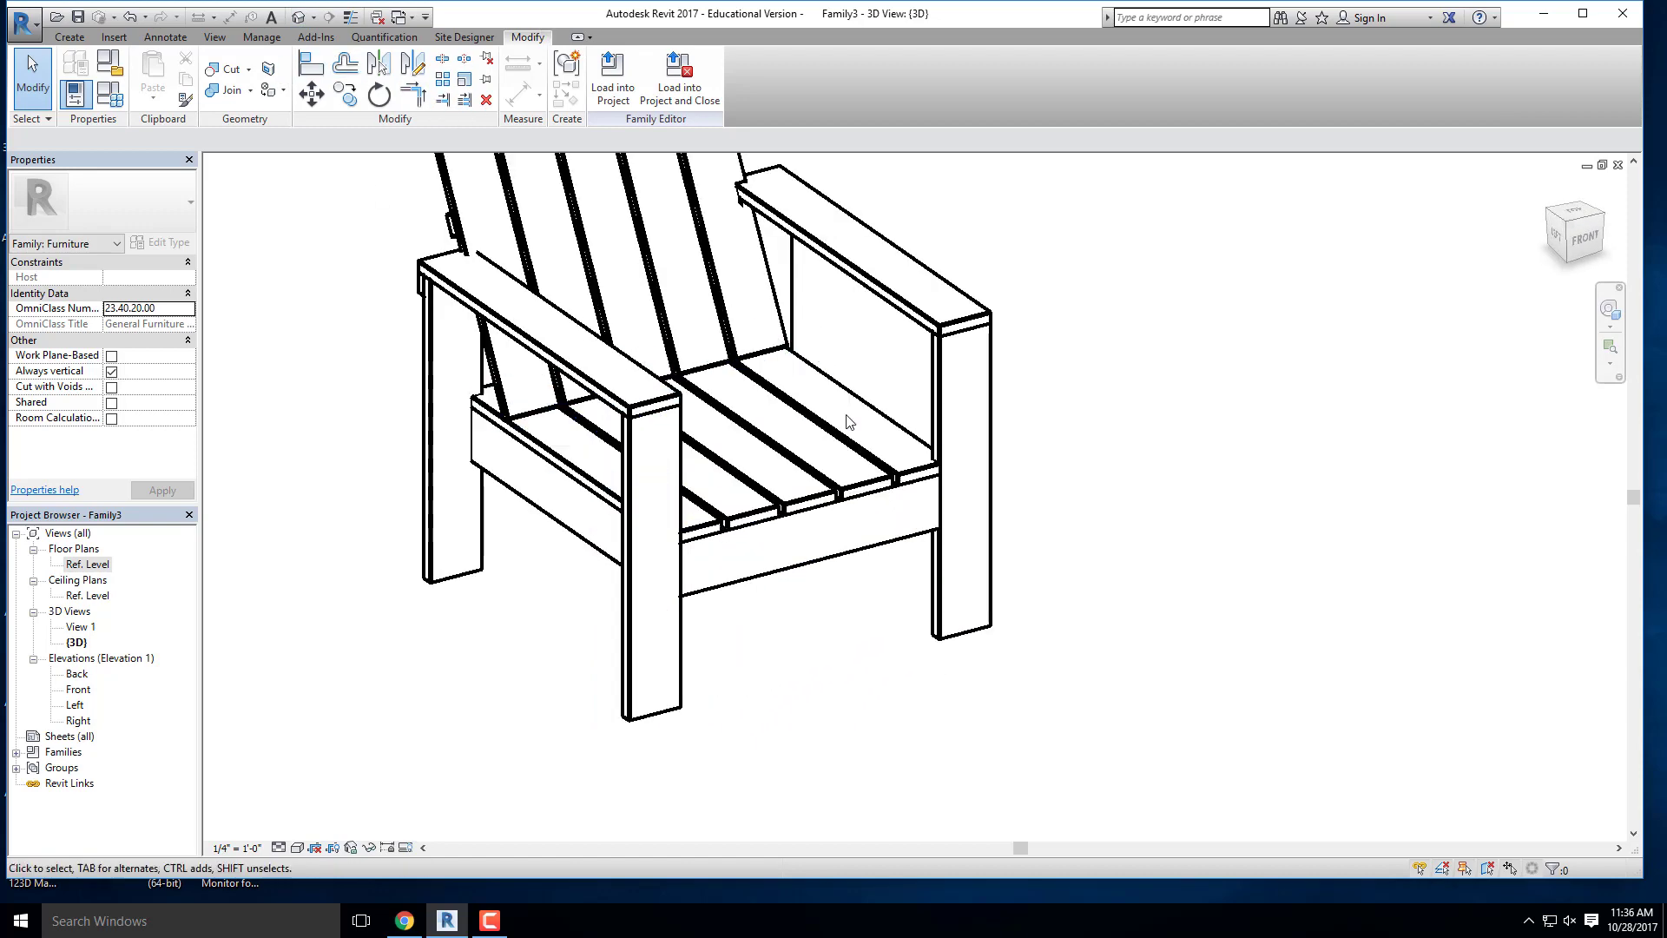
Step: Set the work plane by picking the top face of the seat slats
left_click(69, 37)
left_click(1047, 81)
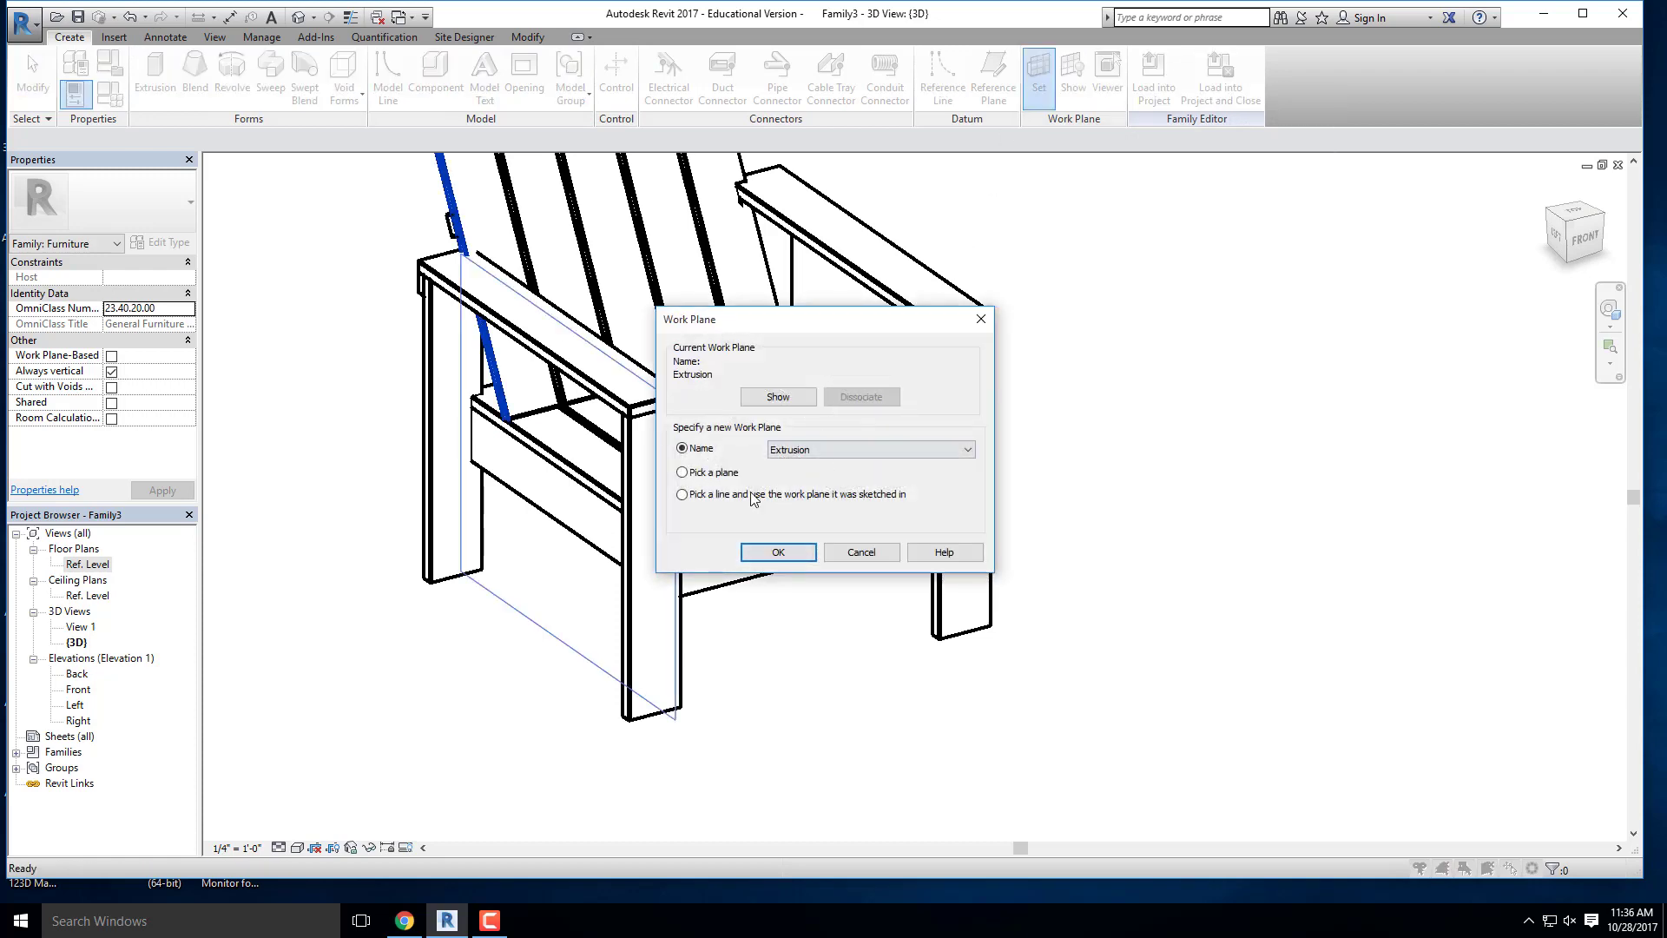
left_click(778, 553)
scroll(790, 521, "down", 2)
scroll(799, 494, "up", 3)
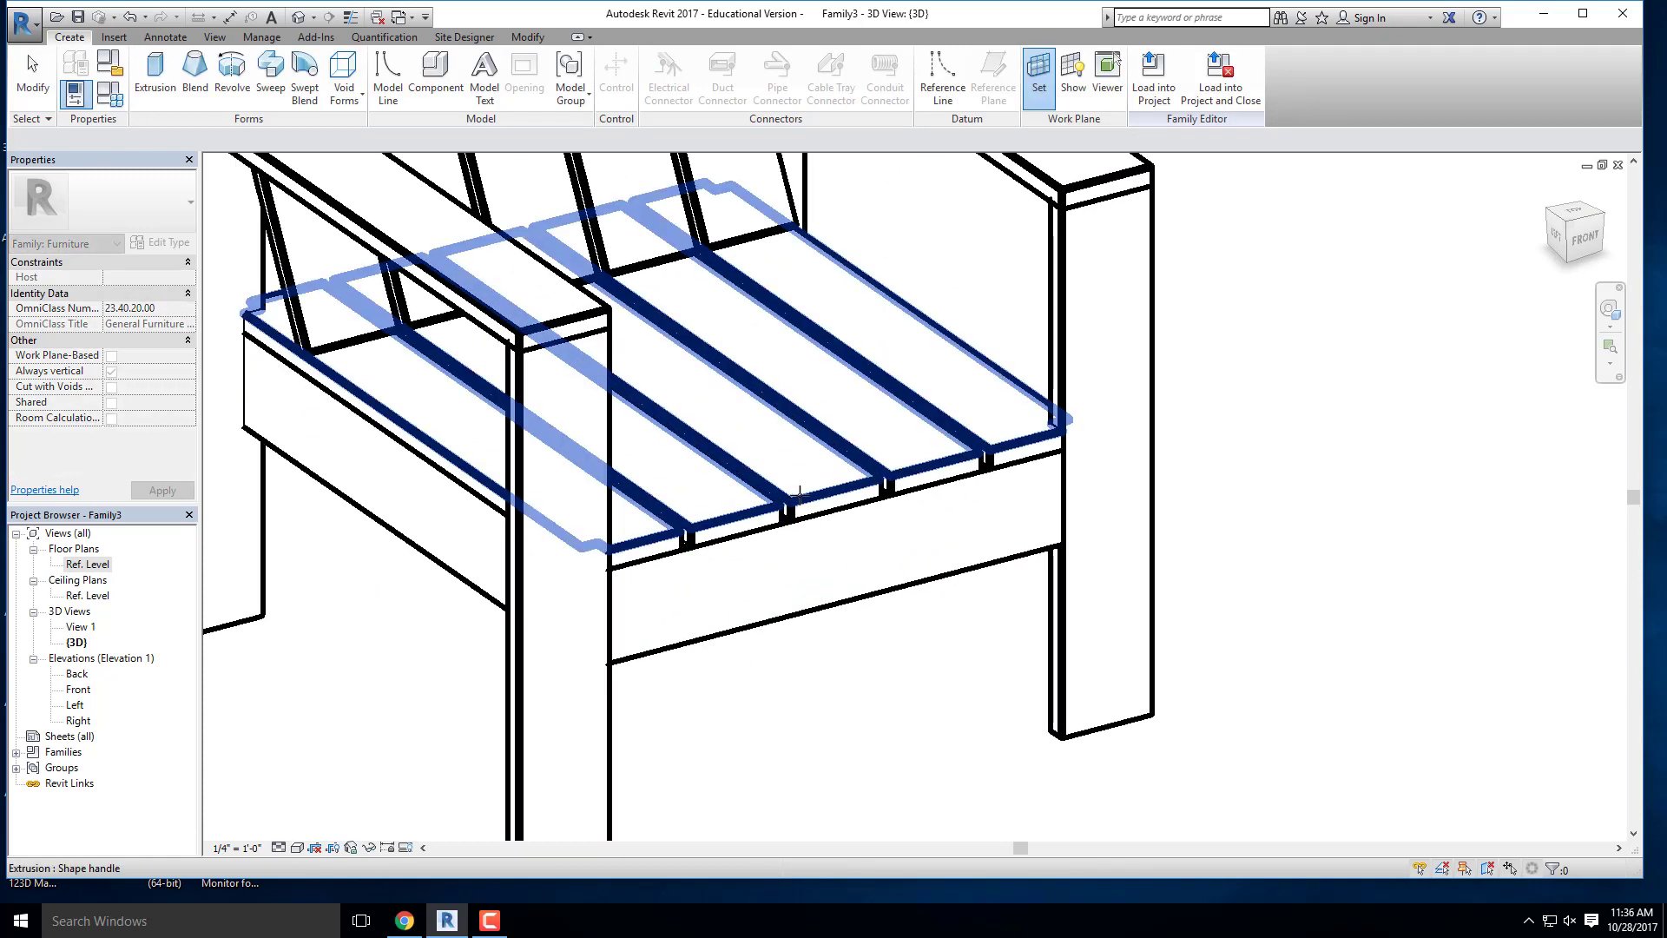
left_click(800, 493)
scroll(800, 493, "down", 2)
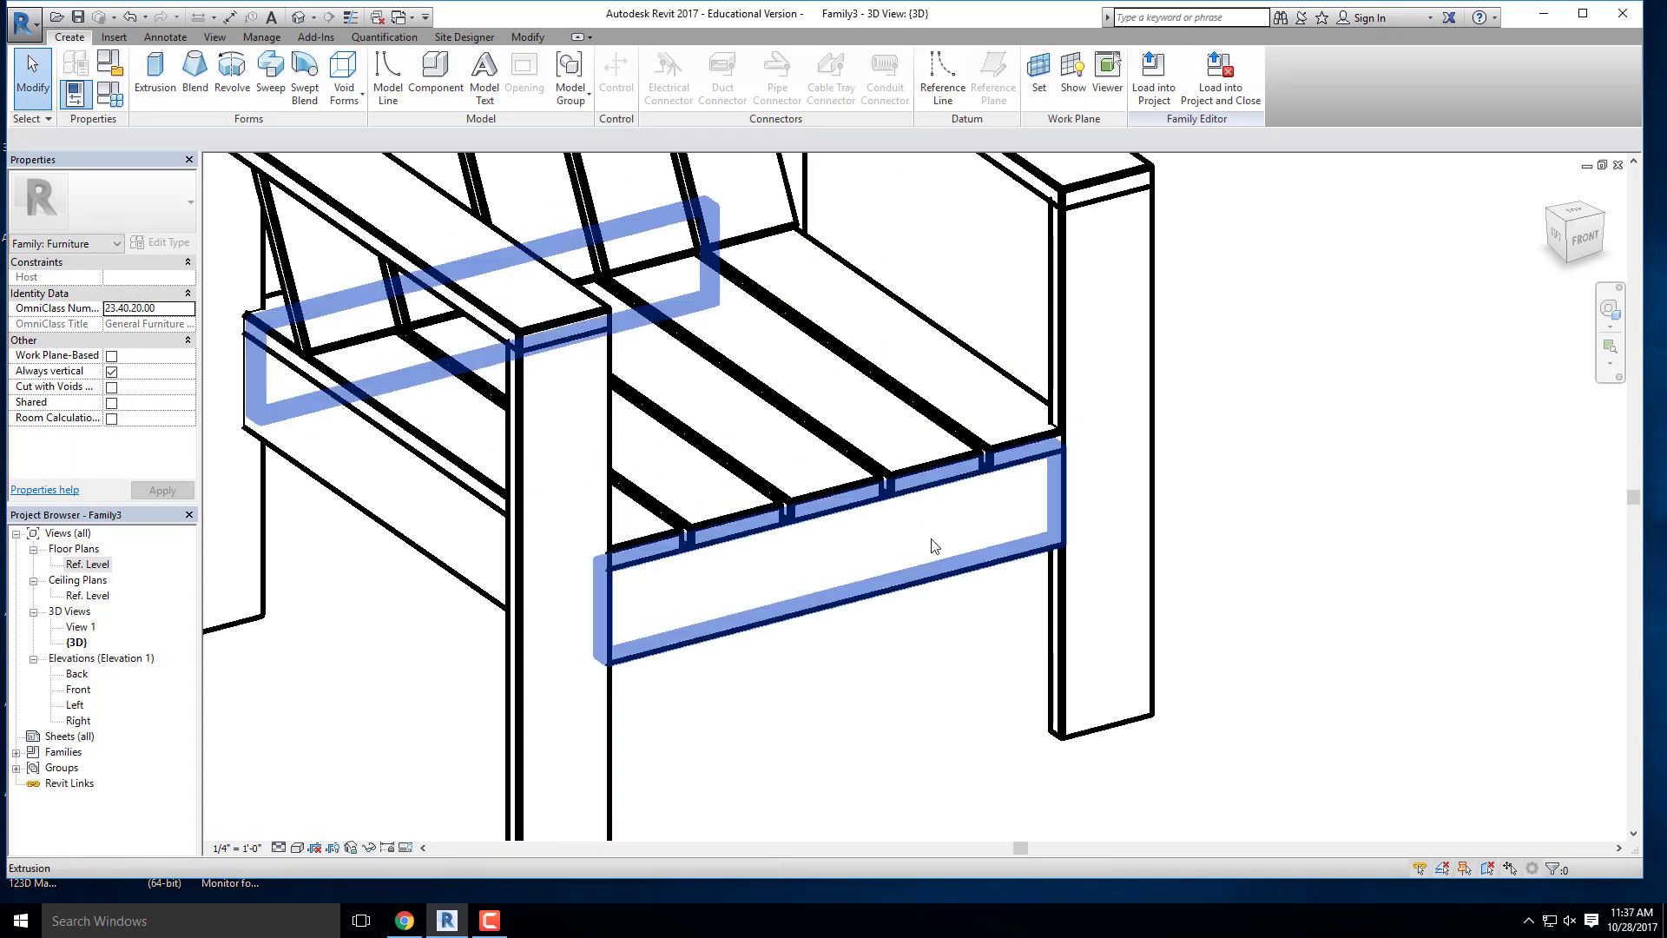
Step: In the top view, sketch a rectangular extrusion profile over the seat between the armrests, from the front edge to the backrest, about 1'-8 13/16" deep
scroll(931, 542, "down", 2)
middle_click_drag(931, 541, 1454, 304, "shift")
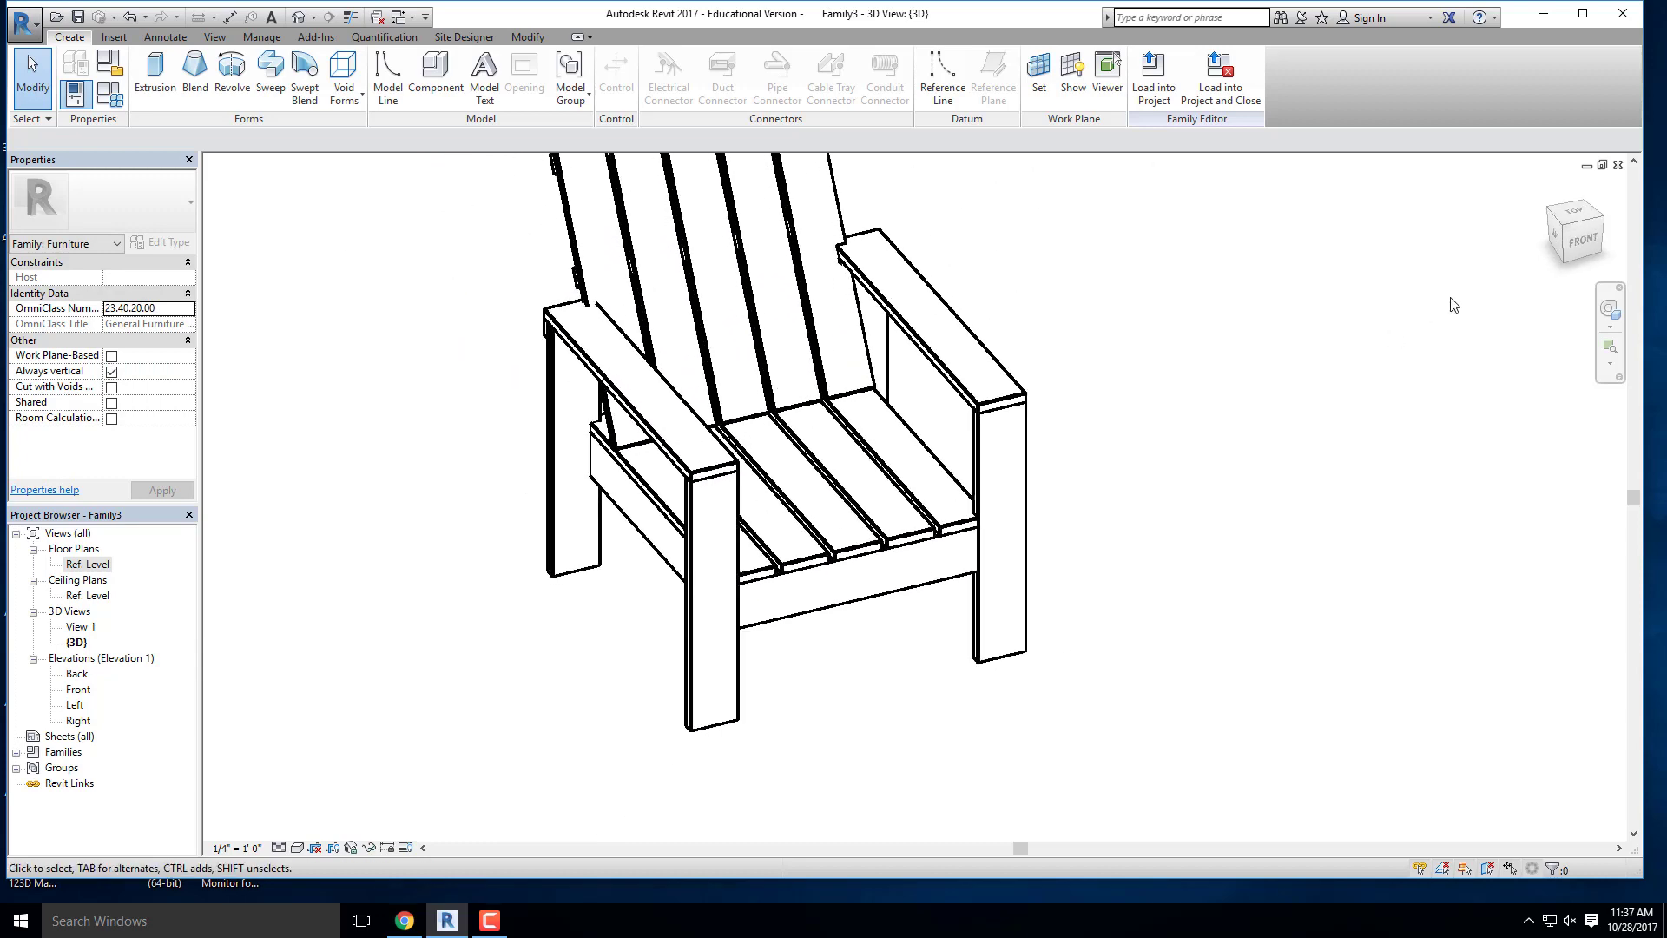
left_click(1583, 224)
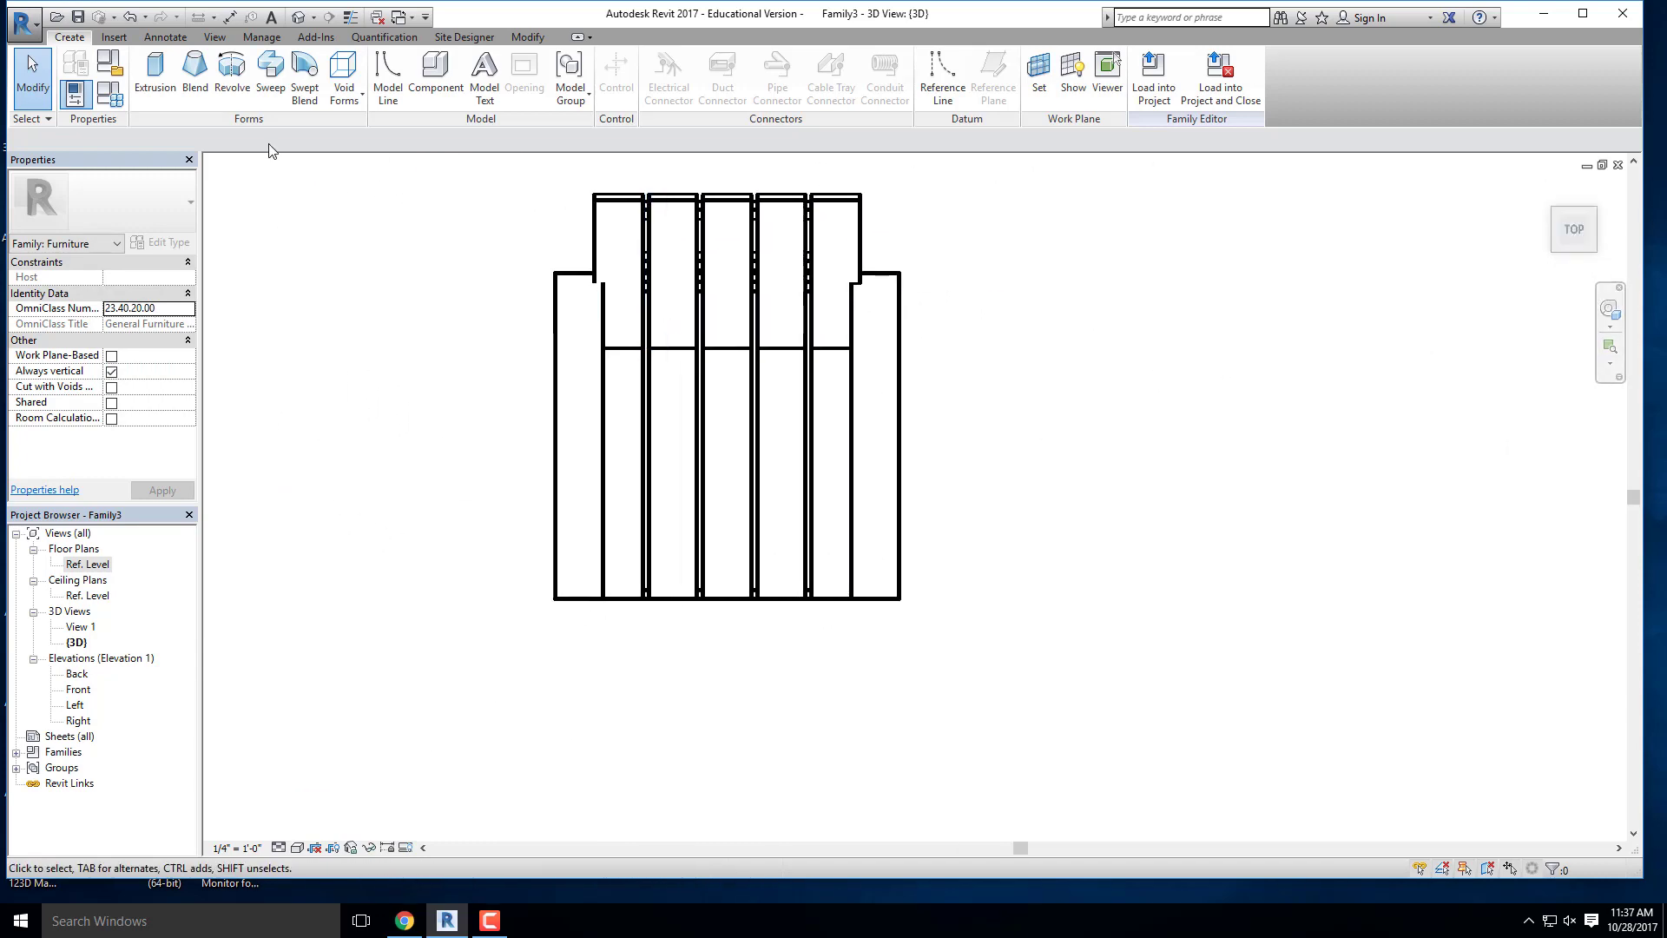
left_click(165, 72)
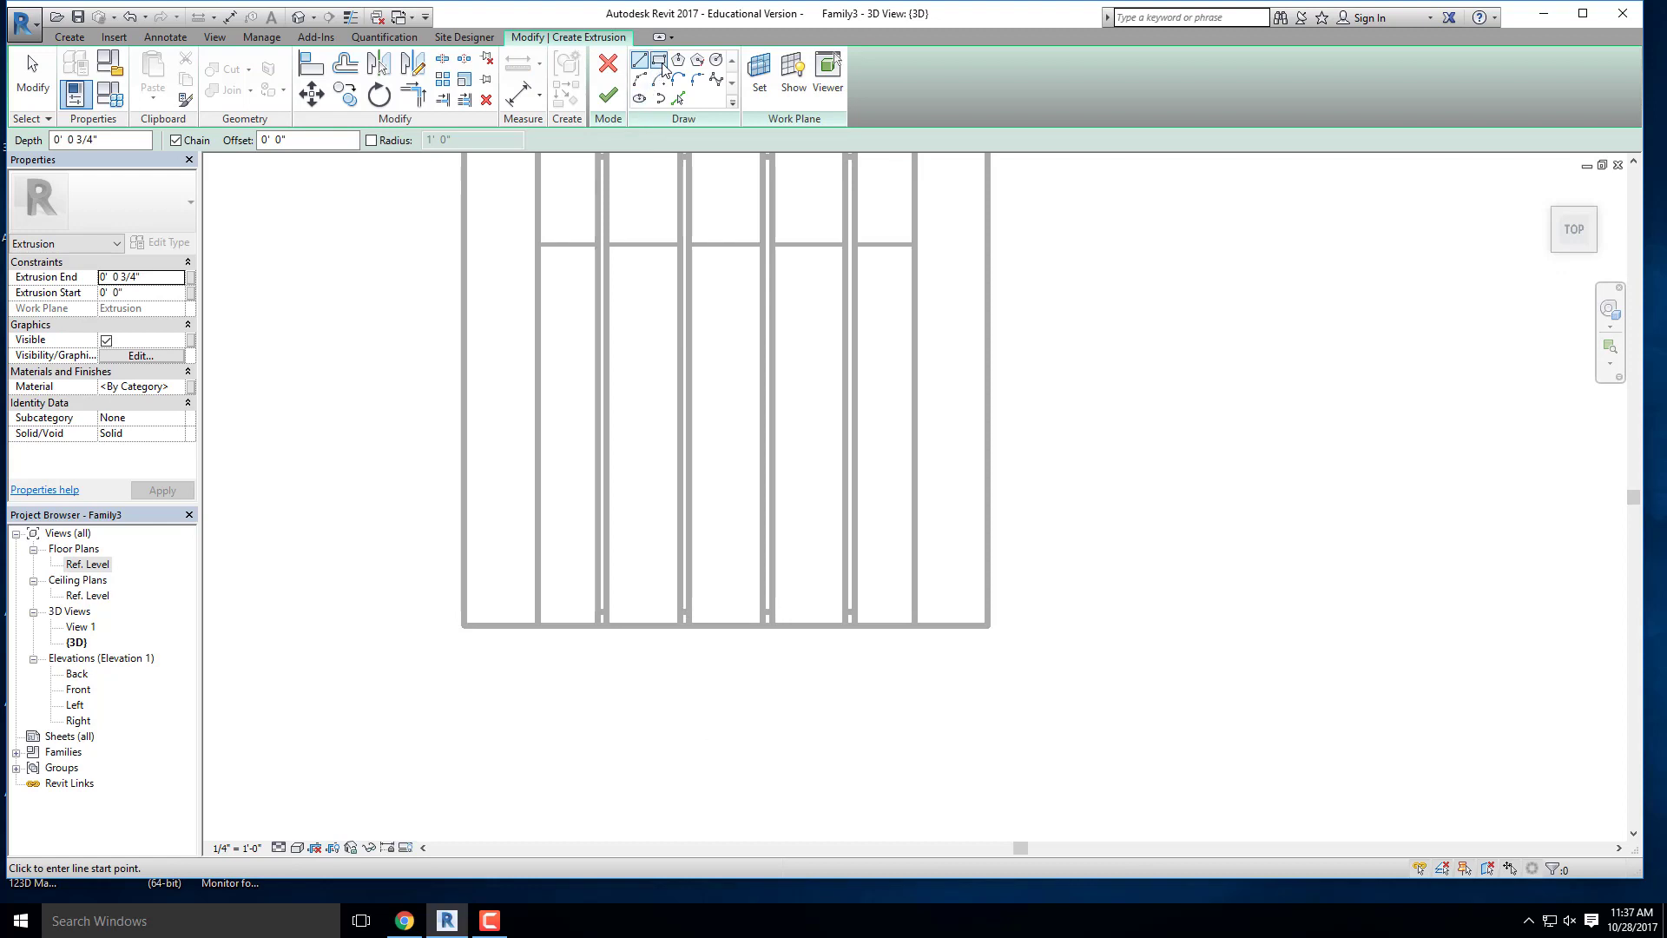
left_click(659, 61)
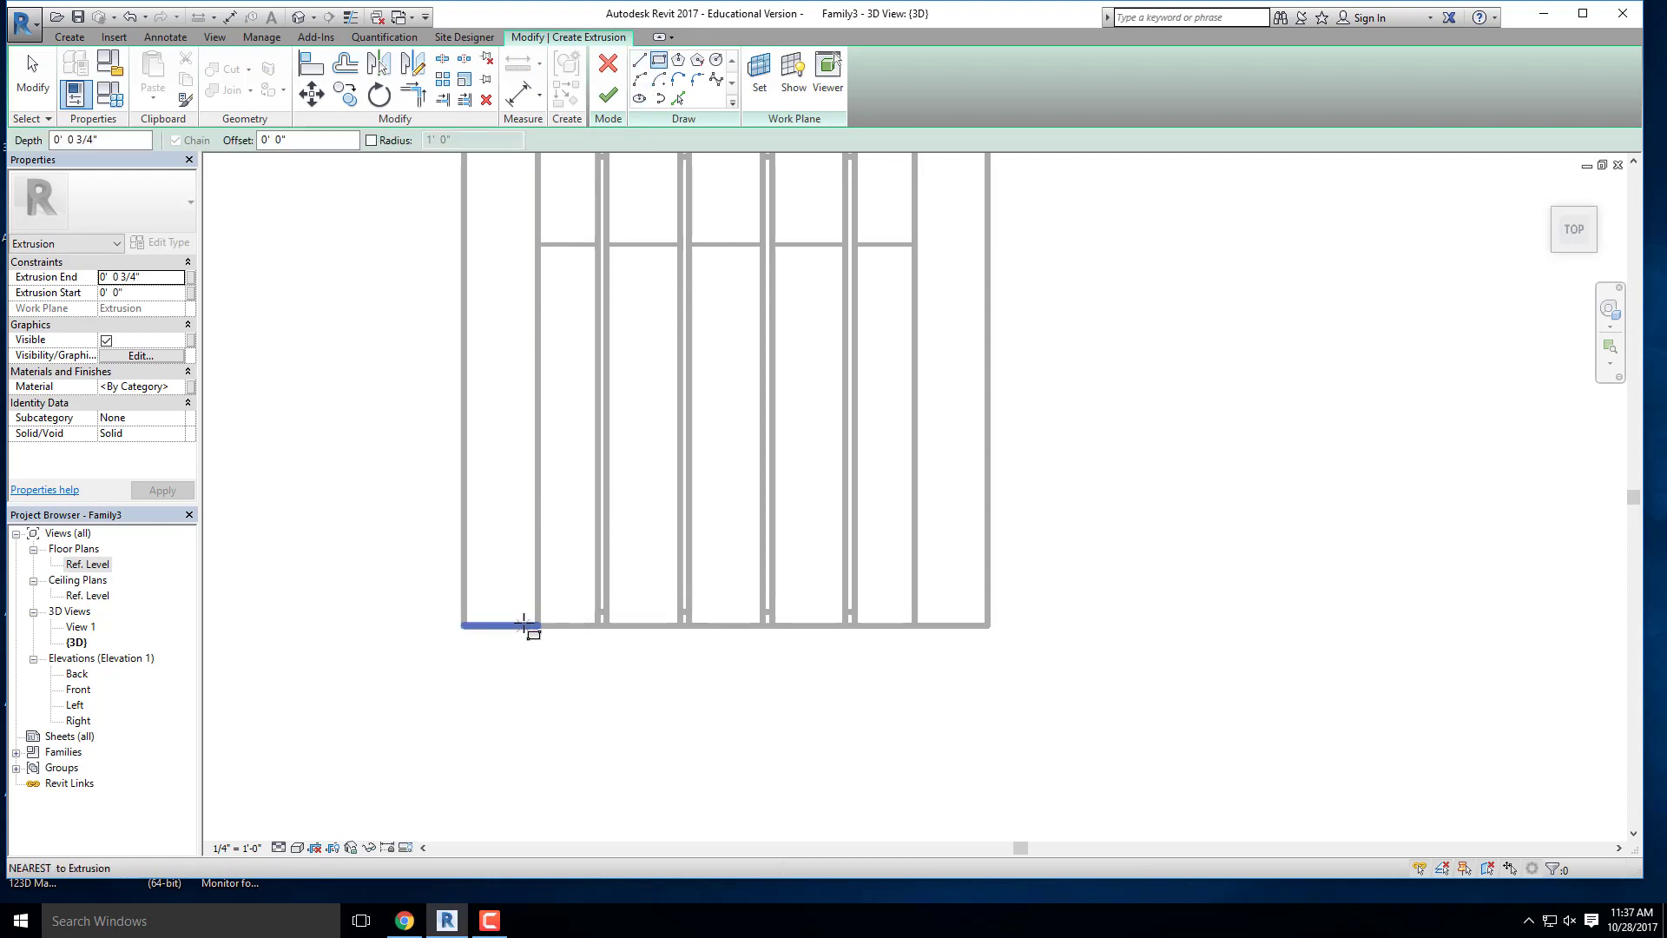
left_click(538, 625)
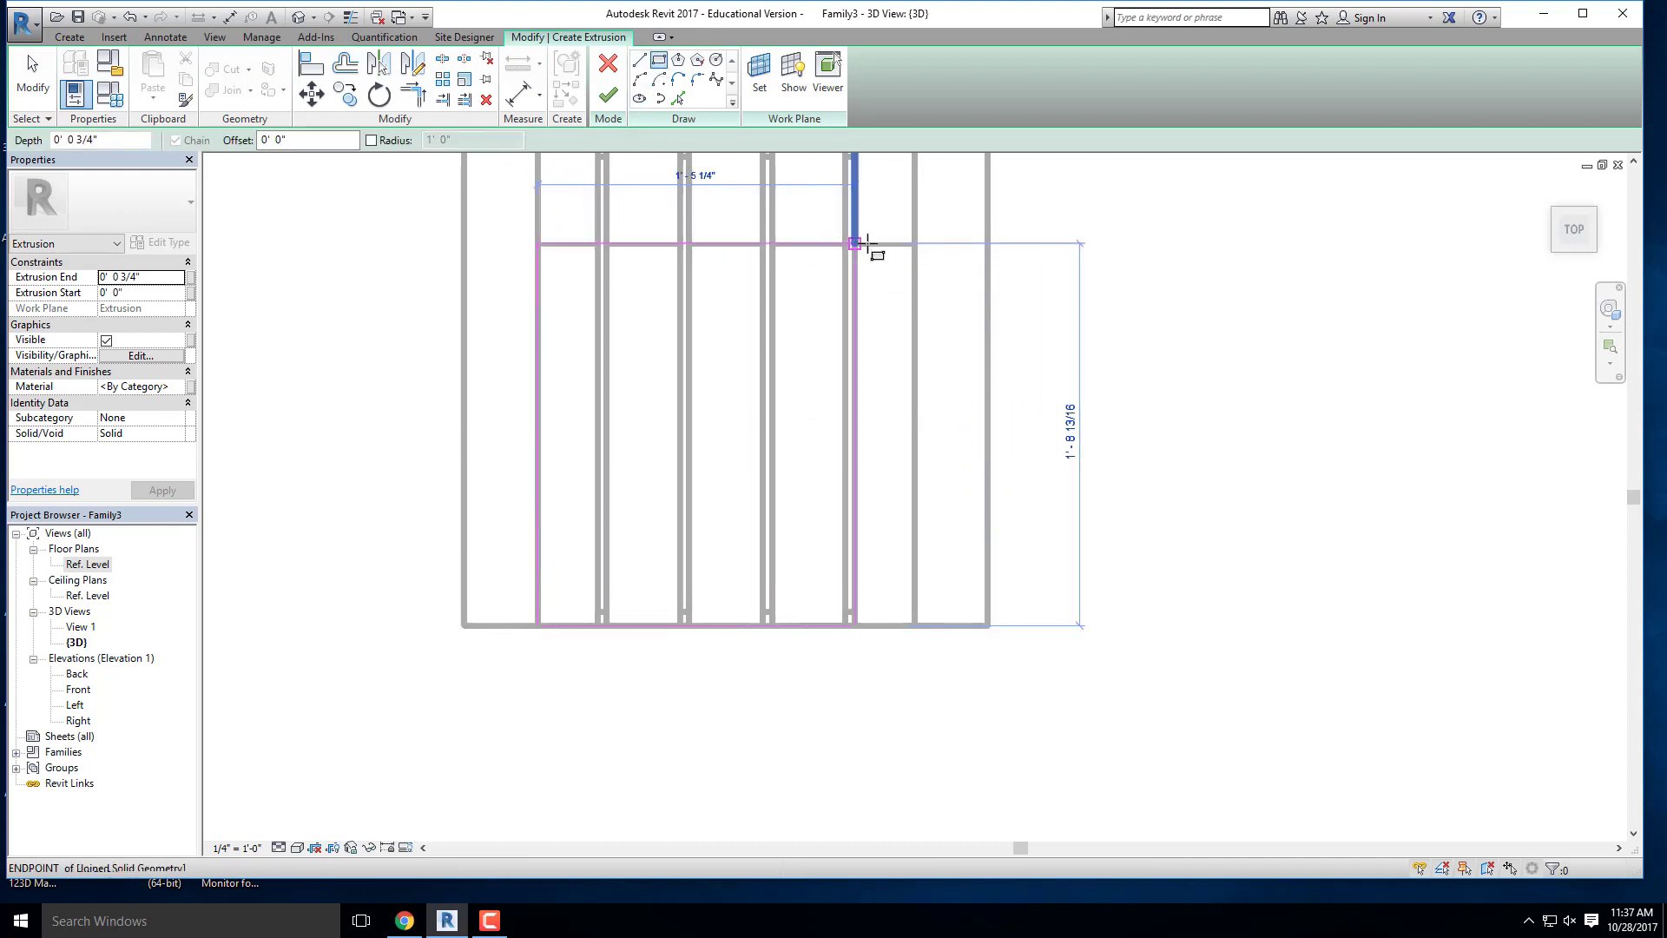
left_click(911, 243)
Step: Set the seat cushion's extrusion end to 4" and finish the extrusion
mouse_move(551, 640)
middle_mouse_down("shift")
mouse_move(803, 538)
mouse_move(781, 465)
mouse_move(339, 262)
middle_mouse_up("shift")
left_click(159, 278)
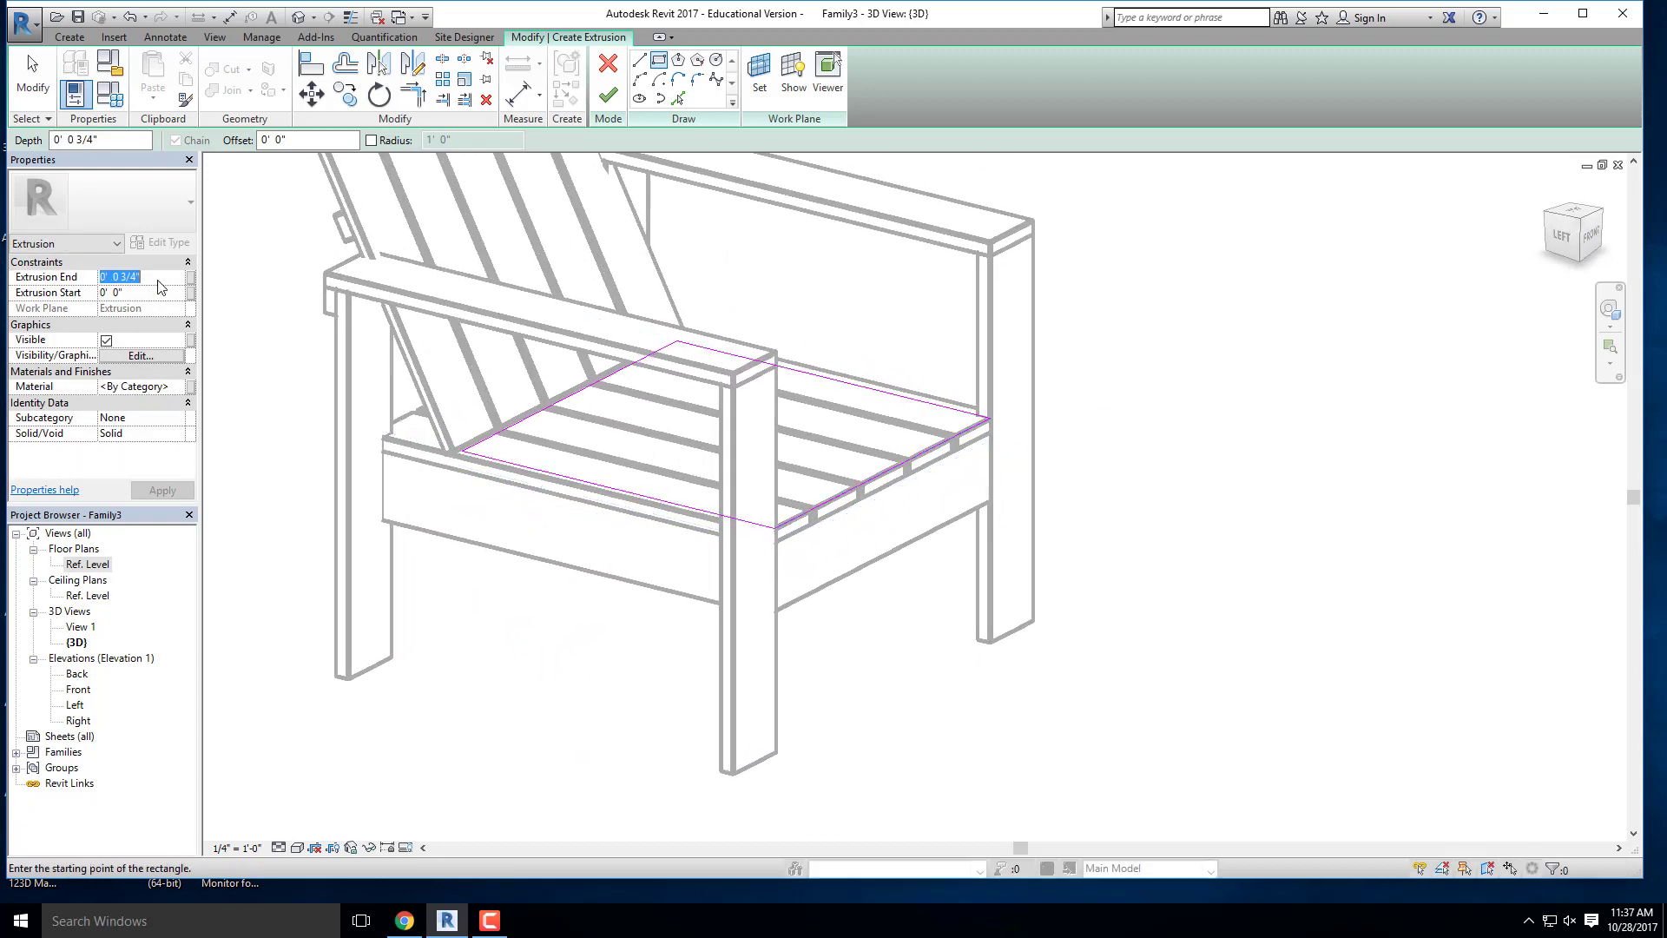
type("4")
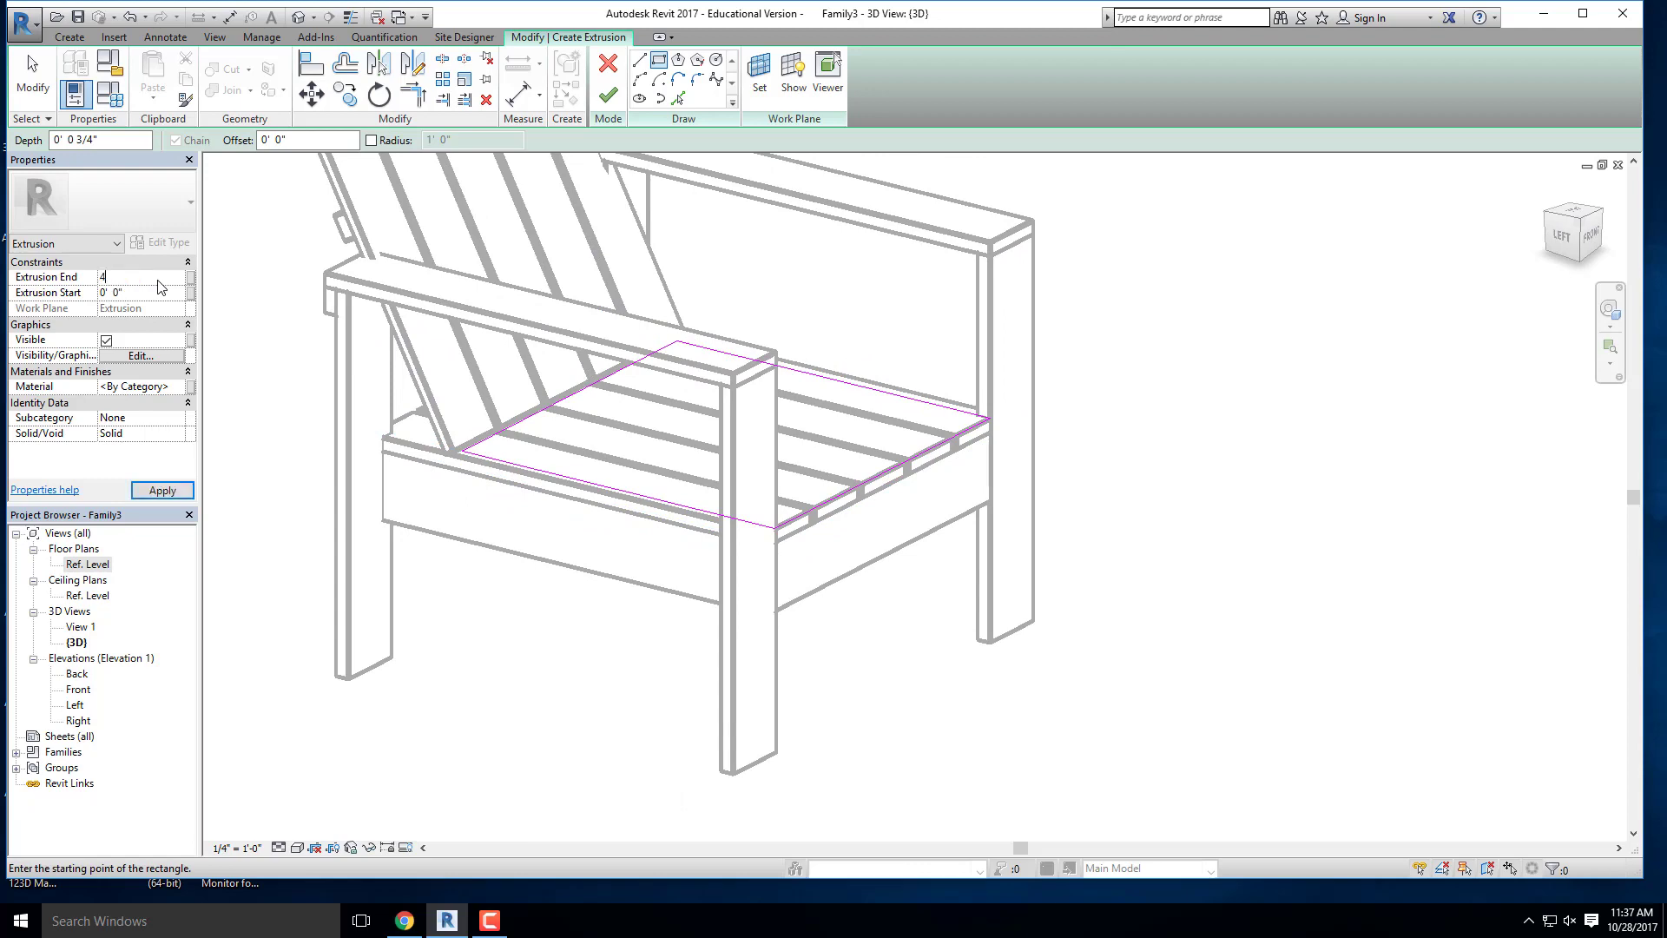
left_click(608, 94)
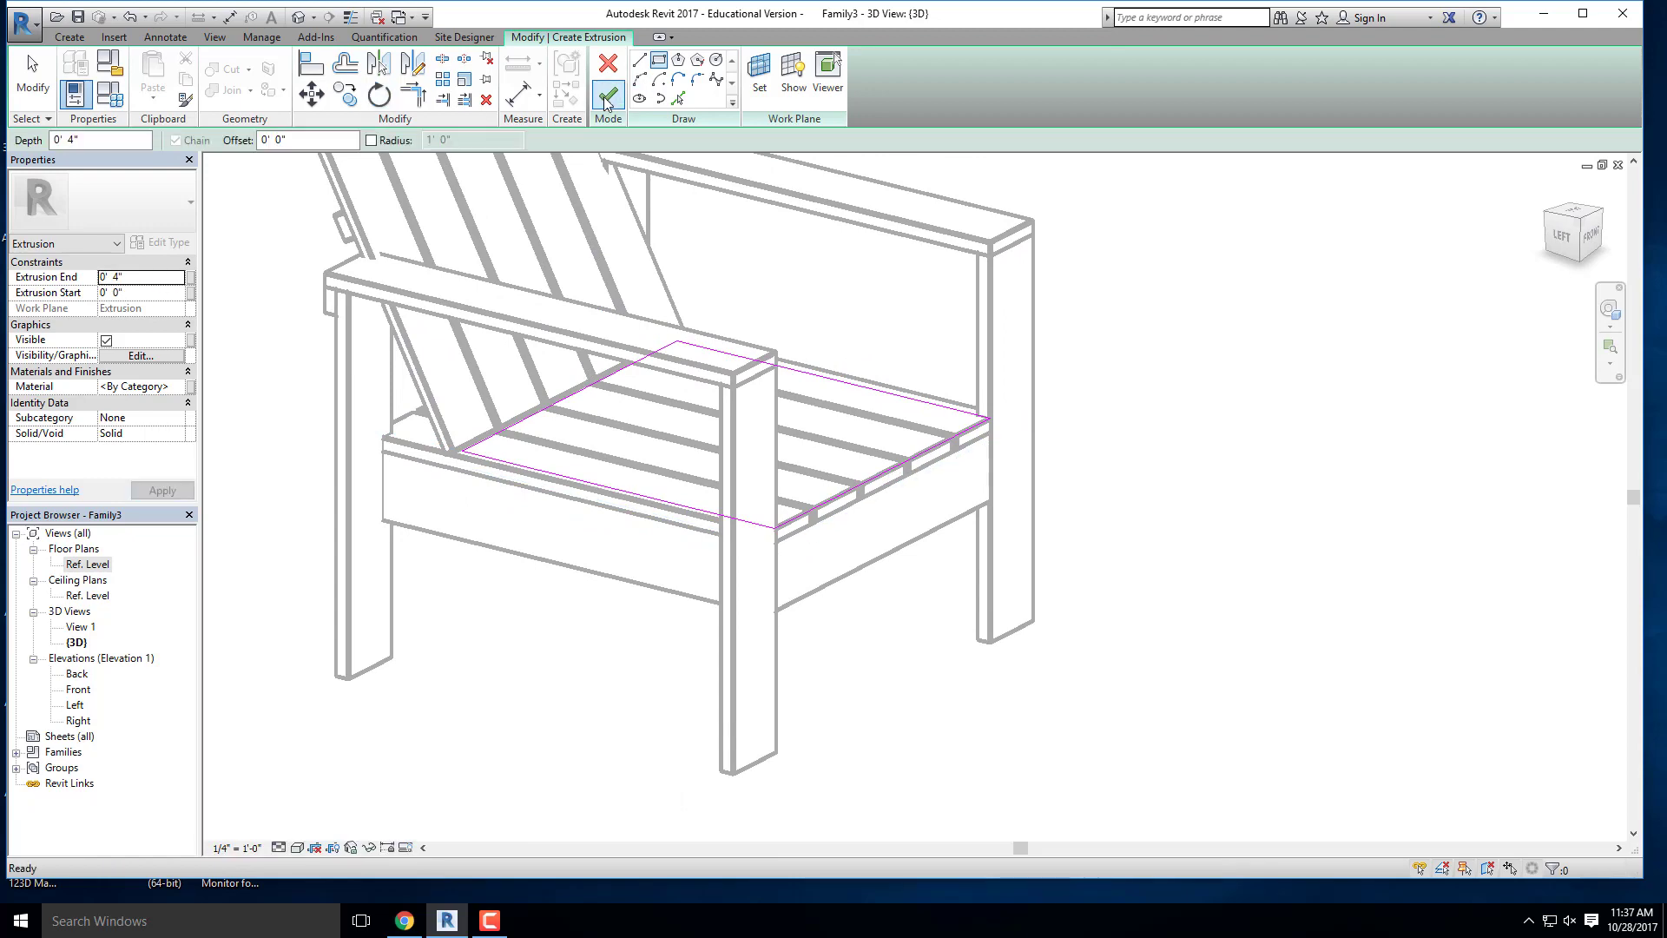
left_click(1174, 324)
Step: Inspect the seat cushion block on the chair from the front side and up close
scroll(1099, 460, "down", 3)
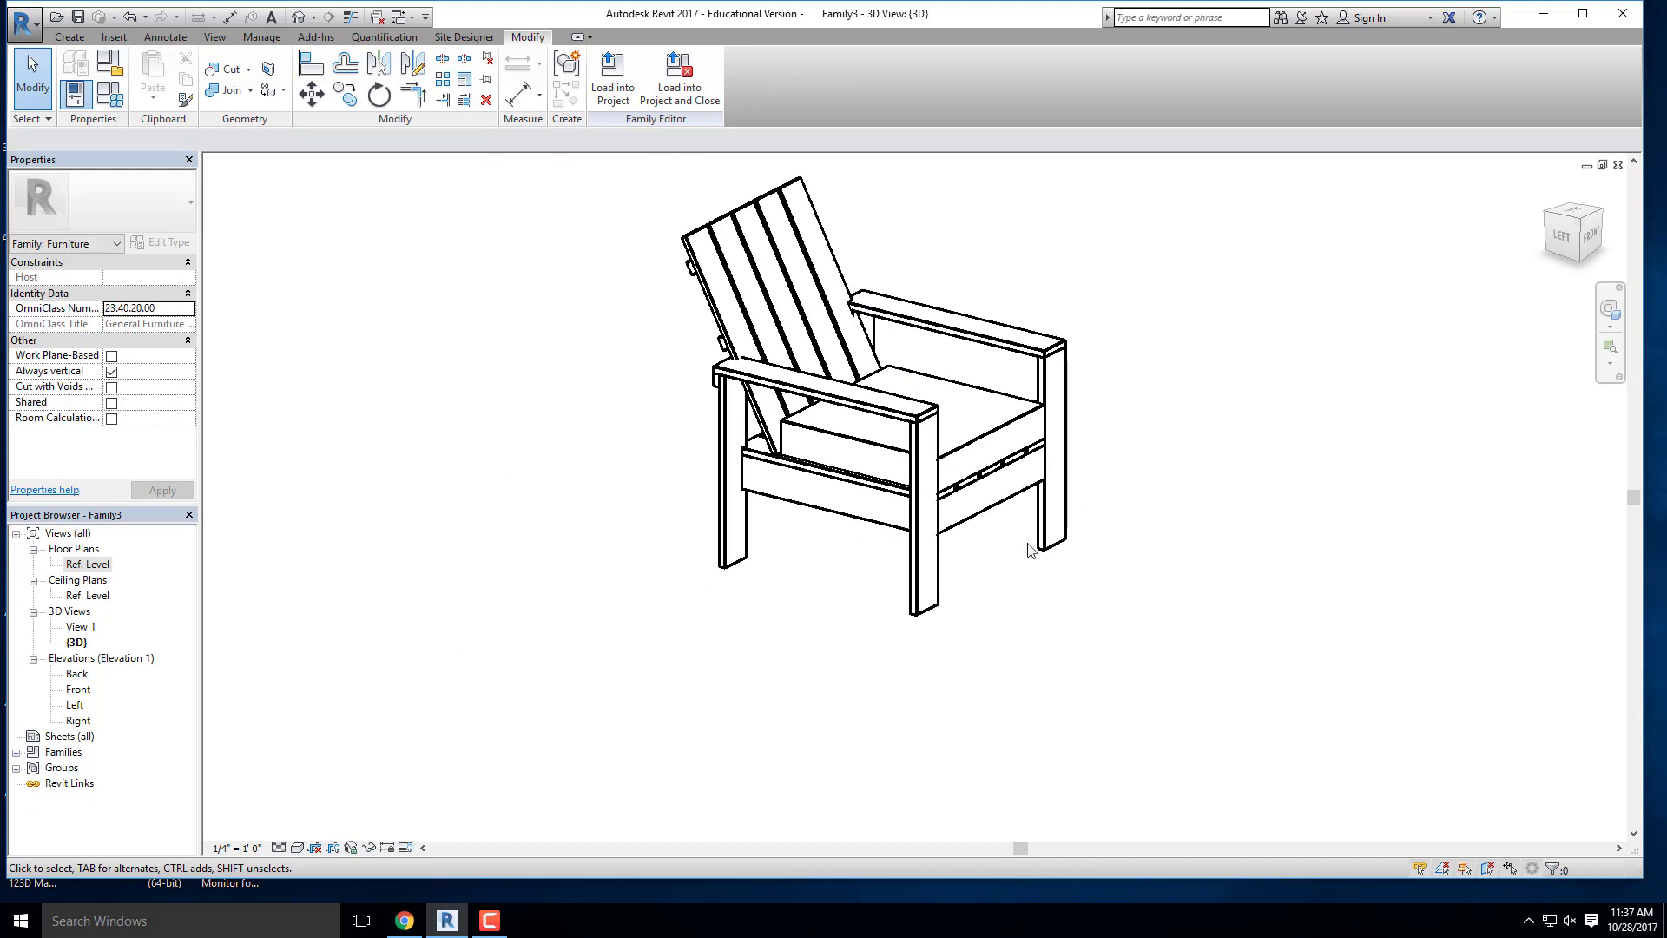
middle_click_drag(1031, 552, 953, 546, "shift")
scroll(1075, 448, "up", 3)
middle_click_drag(823, 500, 764, 489, "shift")
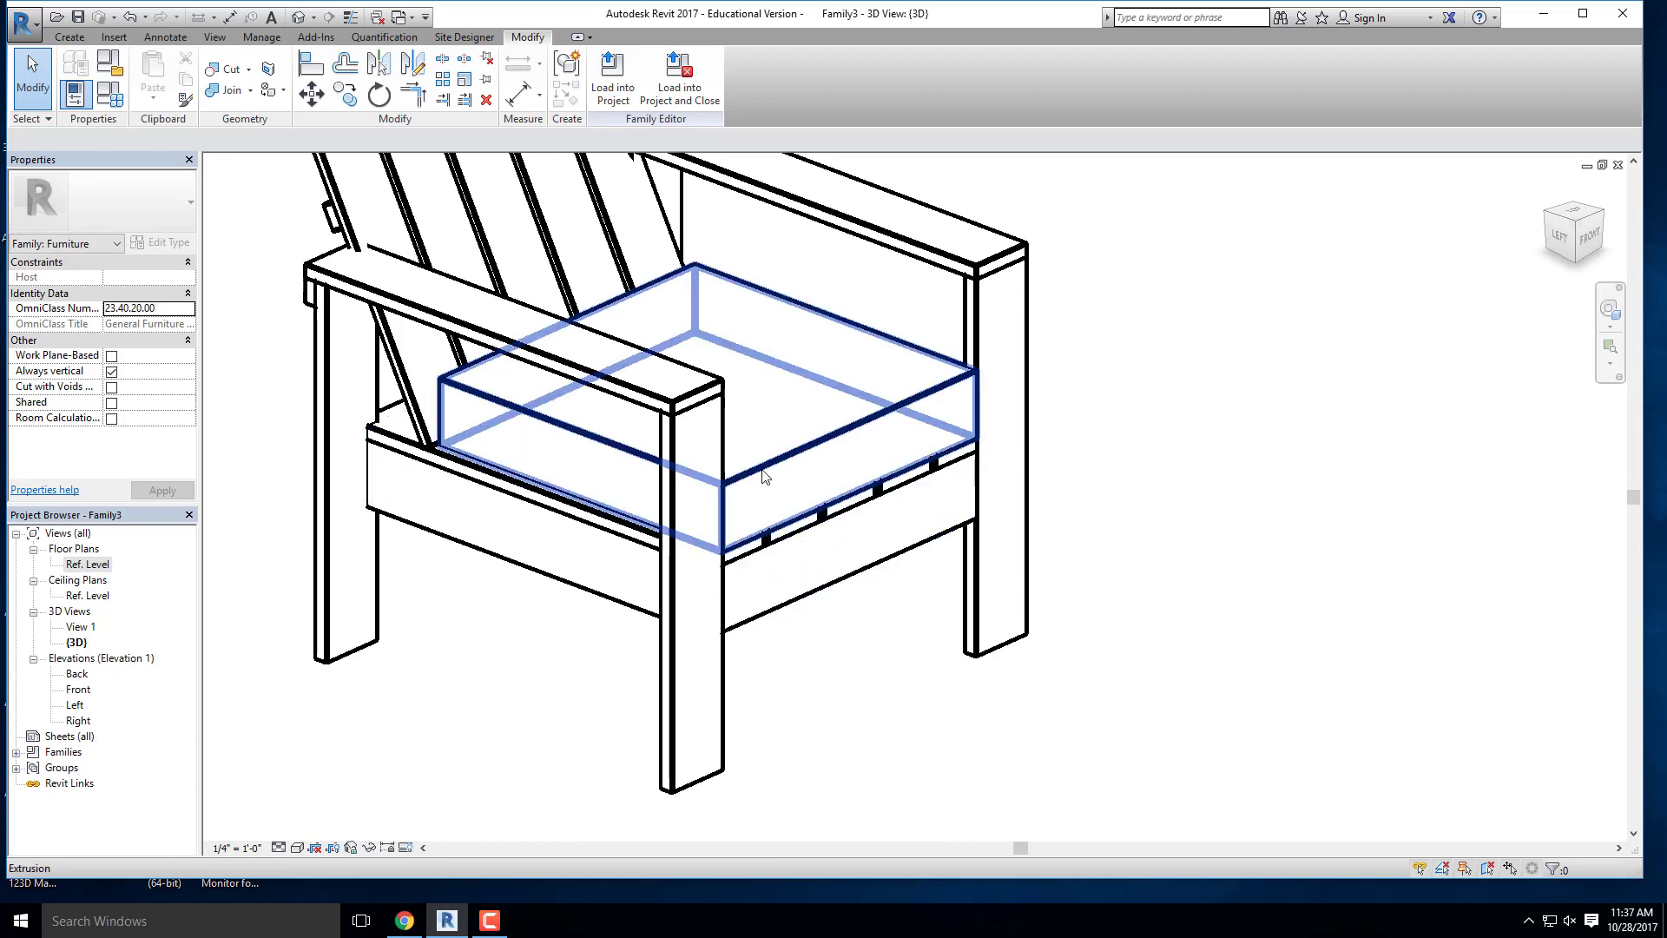
left_click(764, 476)
left_click(1155, 342)
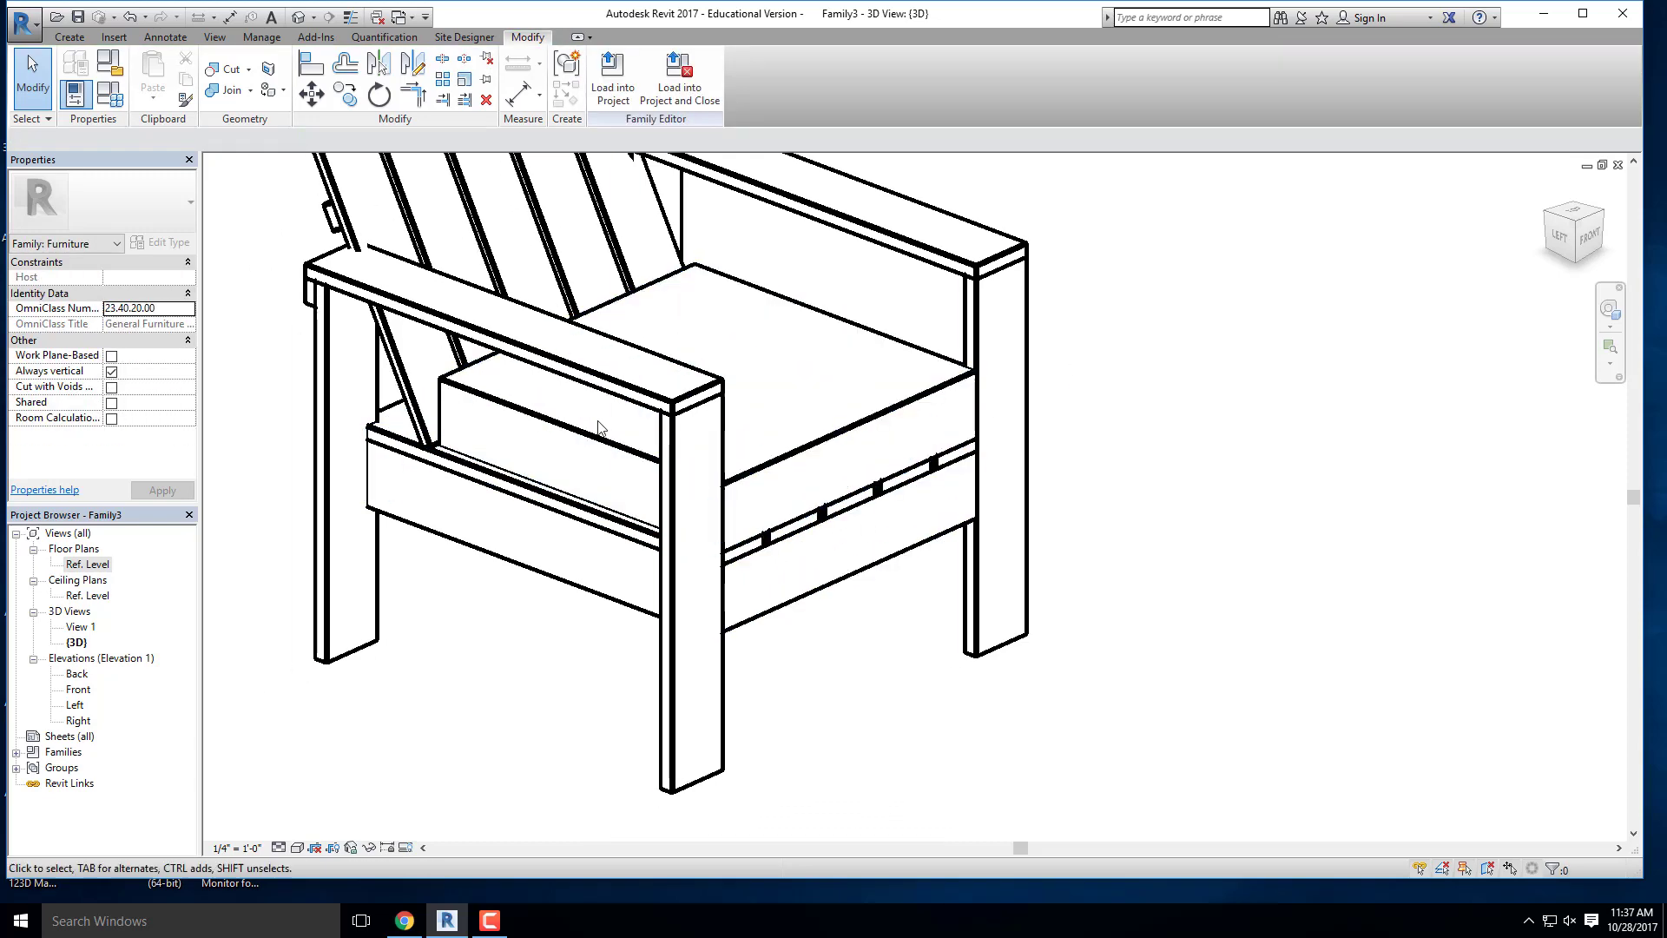
Step: Start a void sweep for the seat cushion, confirm its work plane, and begin sketching the sweep path
middle_click_drag(607, 424, 570, 480, "shift")
scroll(591, 483, "up", 1)
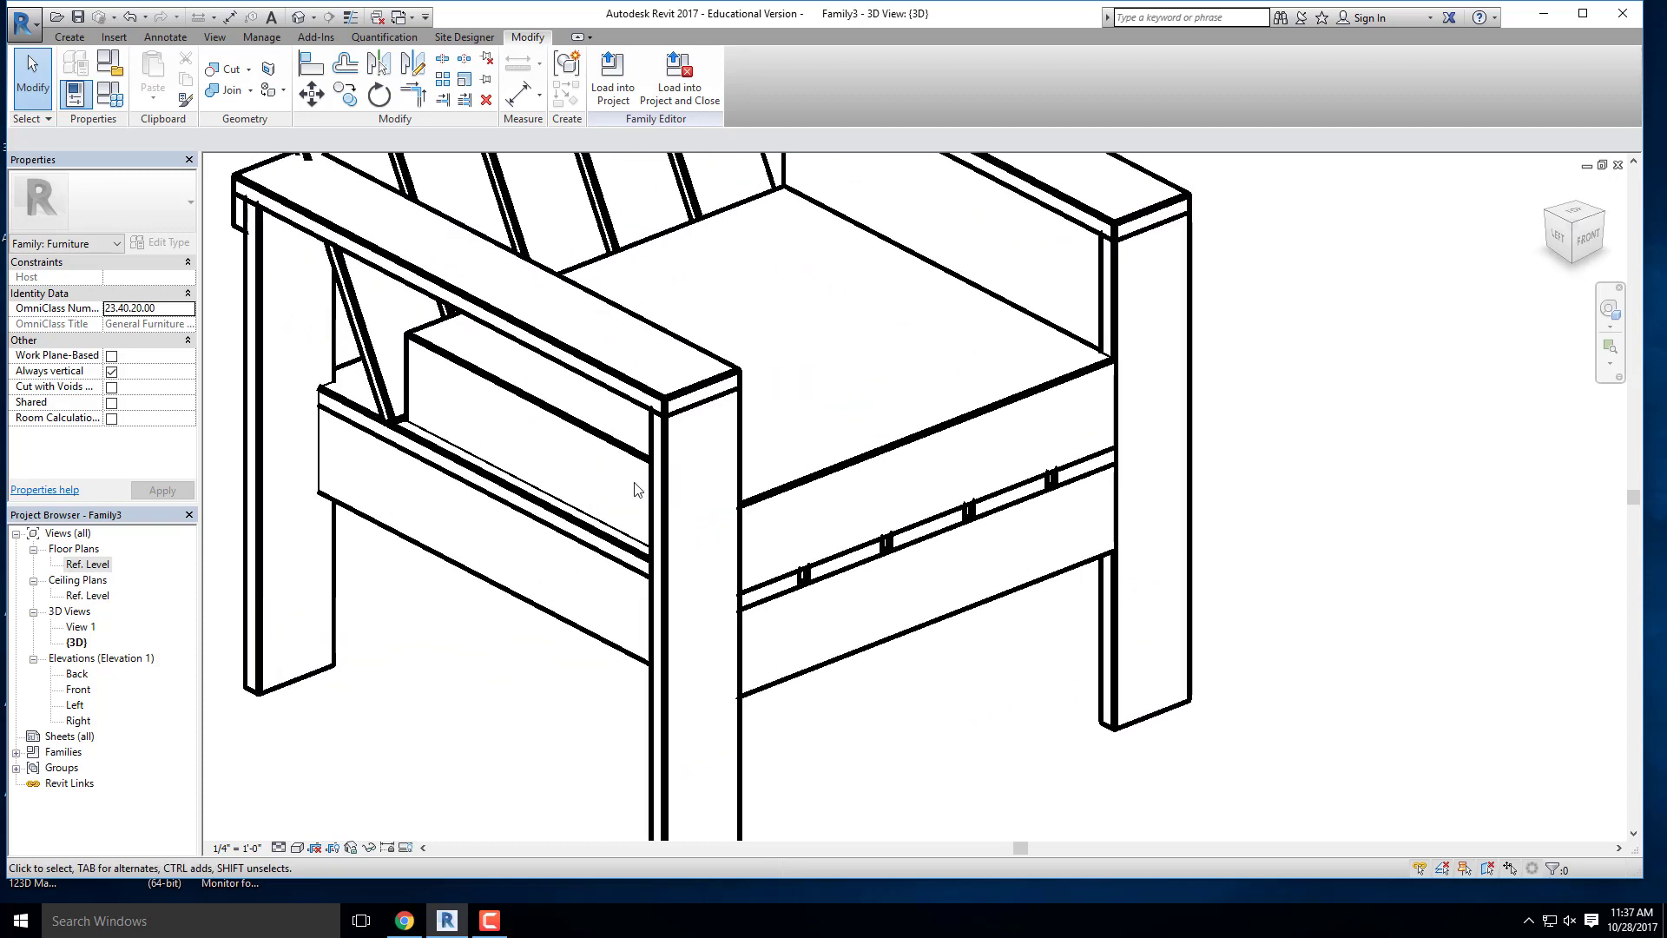
left_click(69, 37)
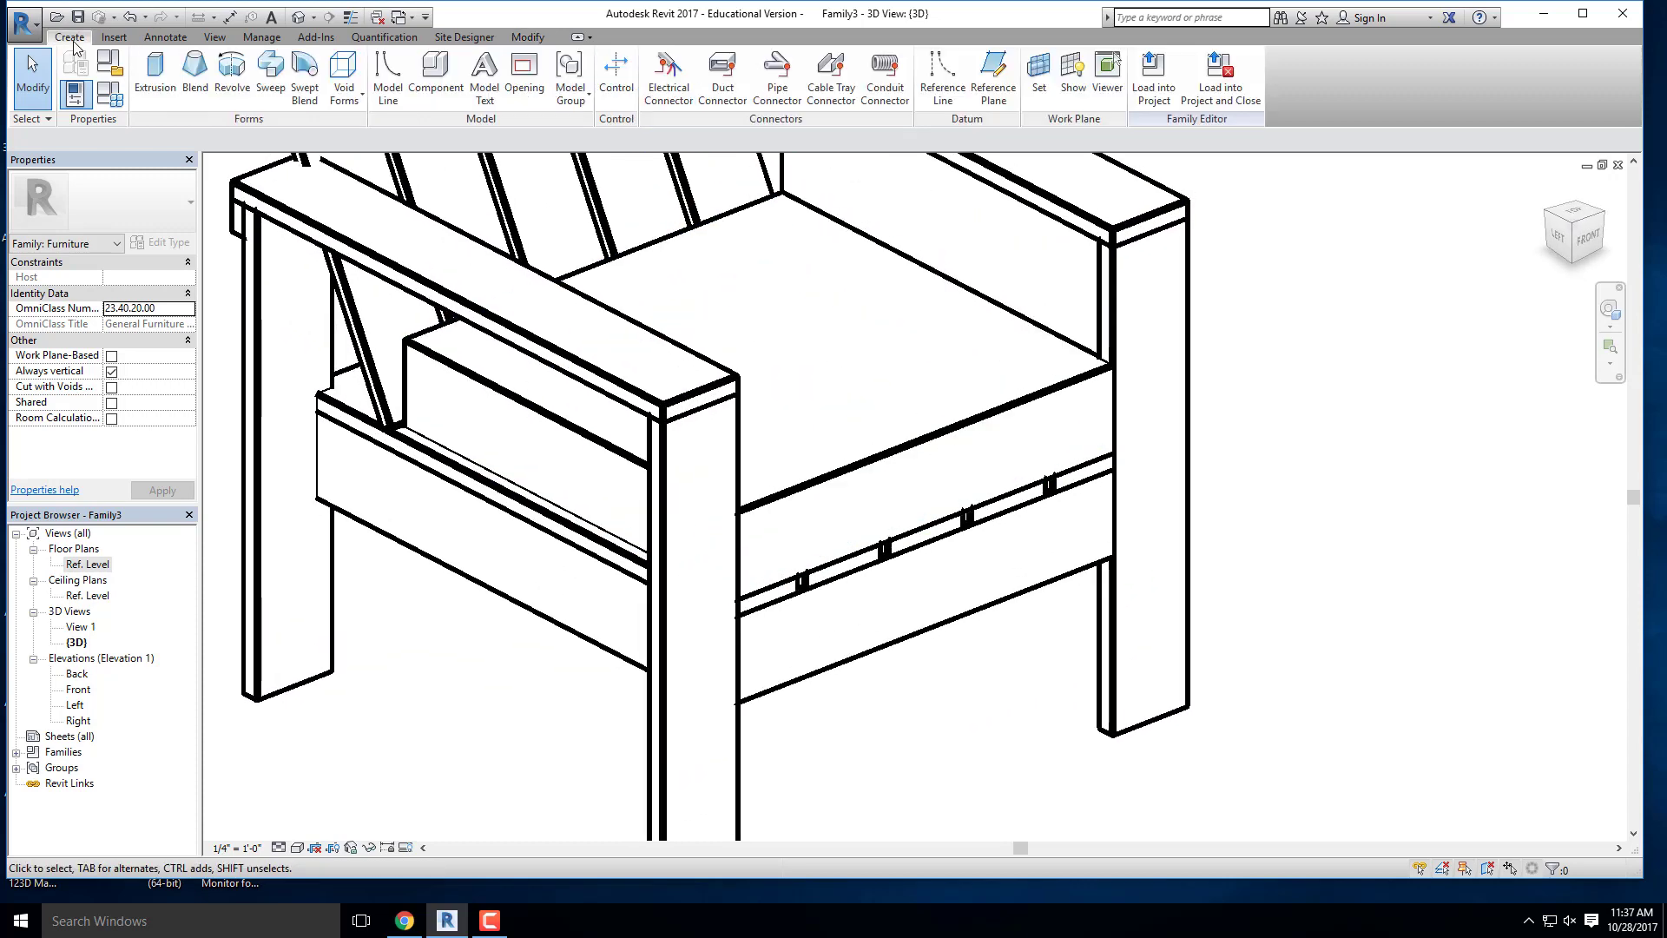
left_click(347, 98)
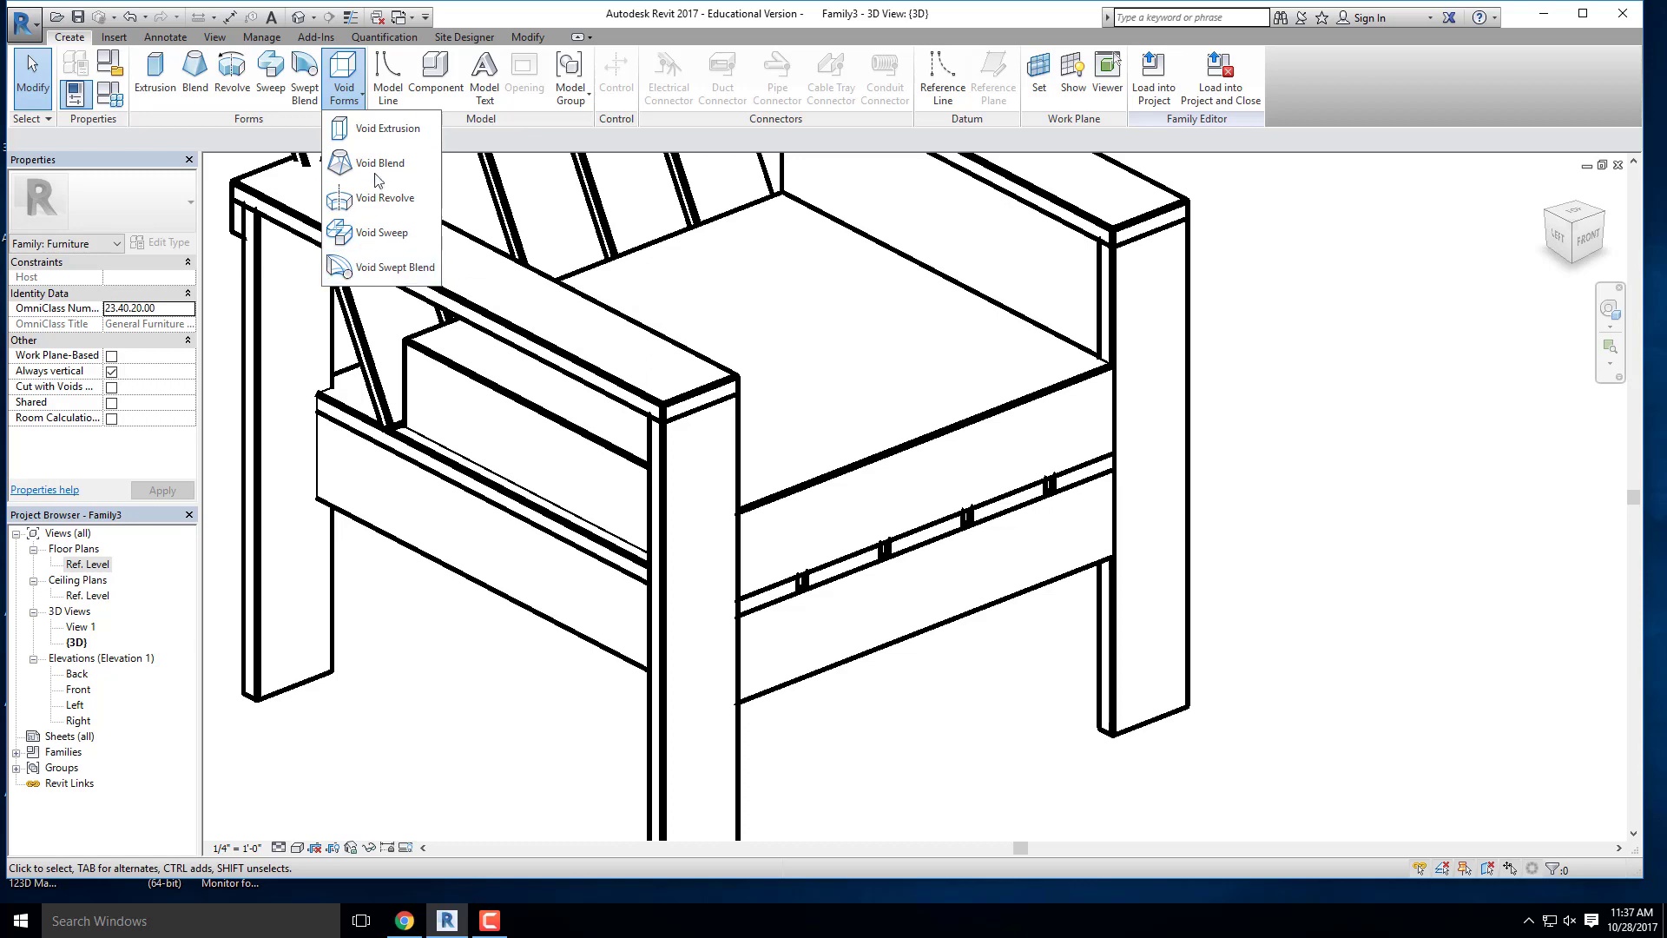
left_click(374, 244)
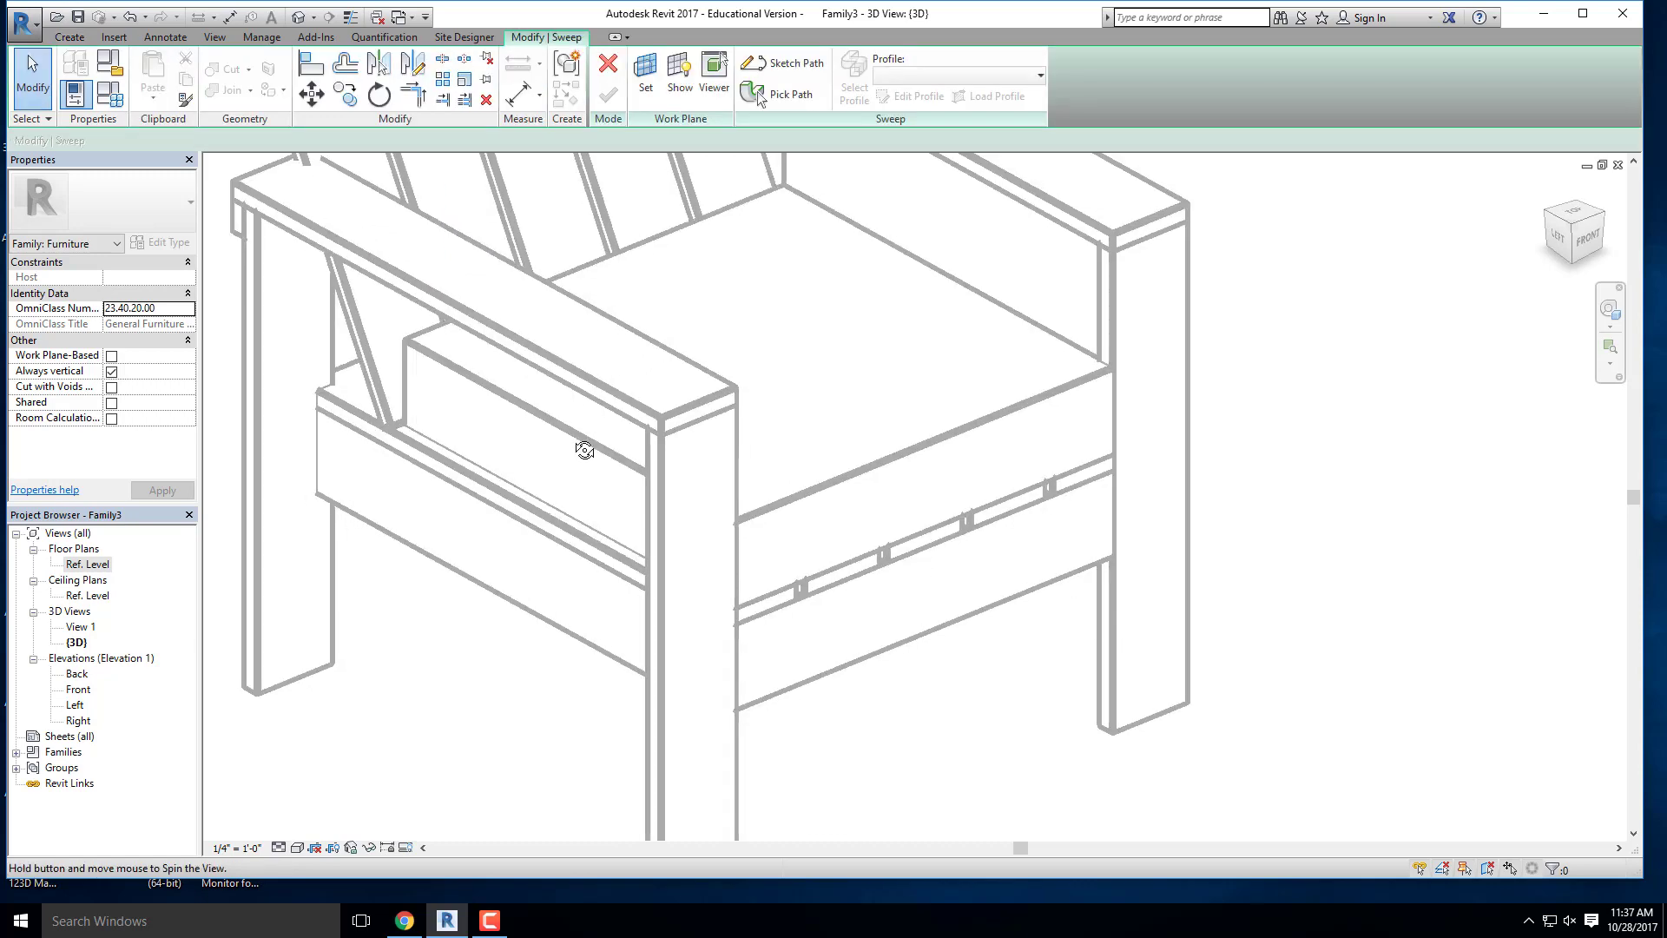
left_click(646, 84)
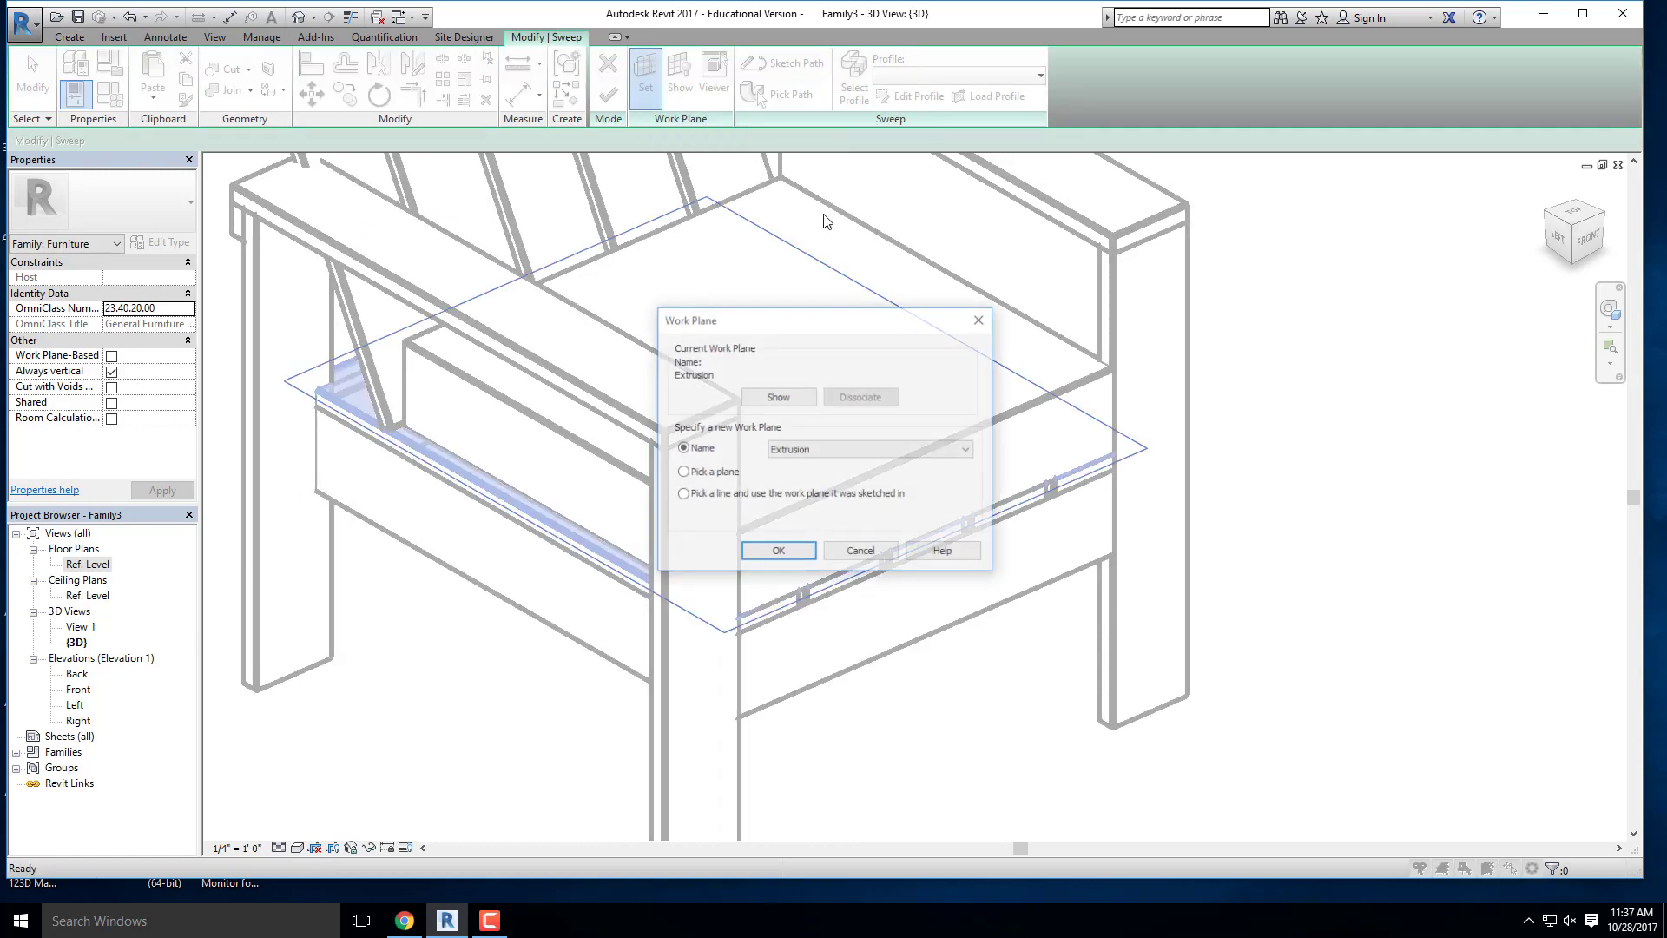
left_click(776, 554)
left_click(578, 437)
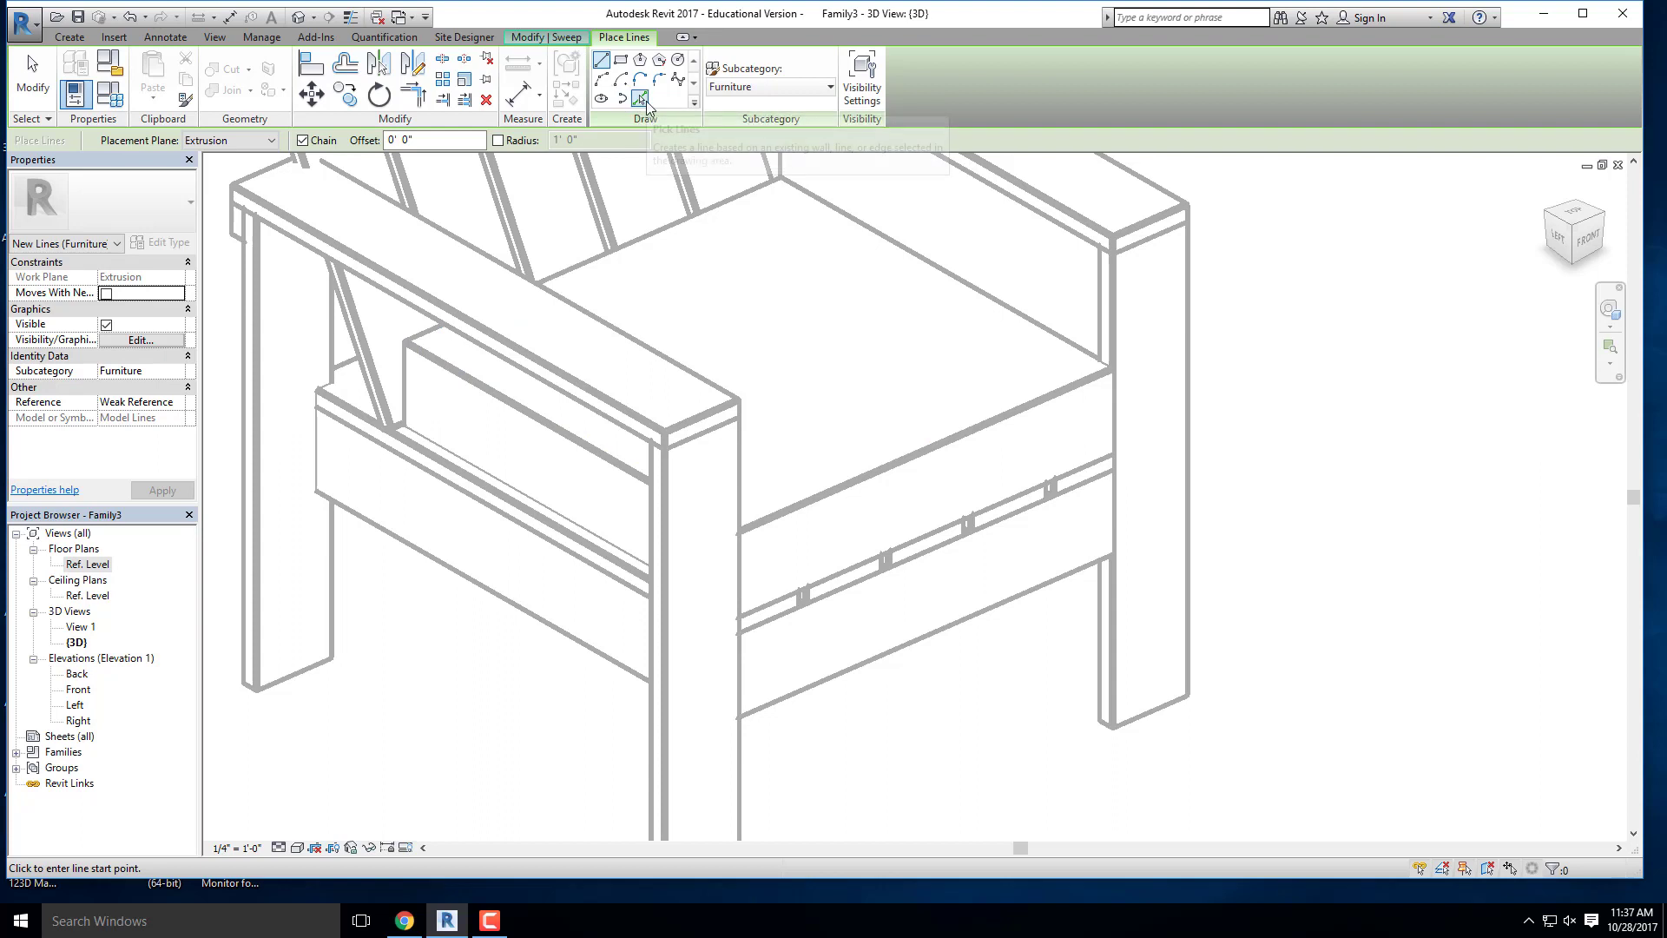
left_click(573, 37)
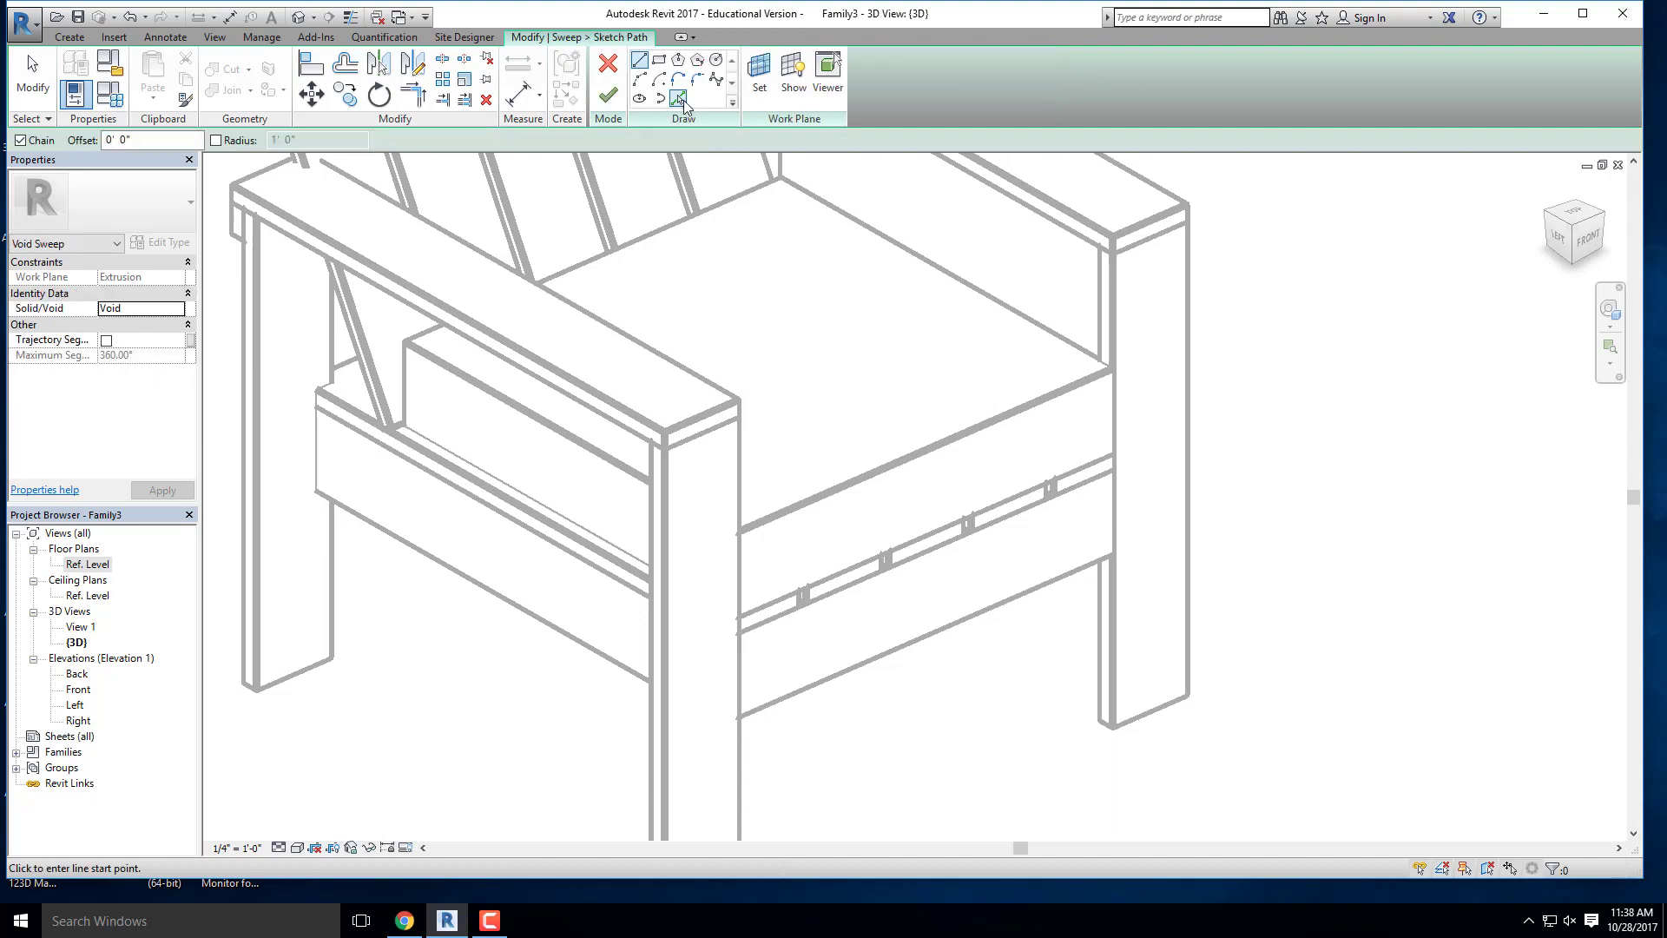
Step: Pick the four top edges of the seat cushion as a closed sweep path and finish the path
left_click(685, 100)
left_click(555, 428)
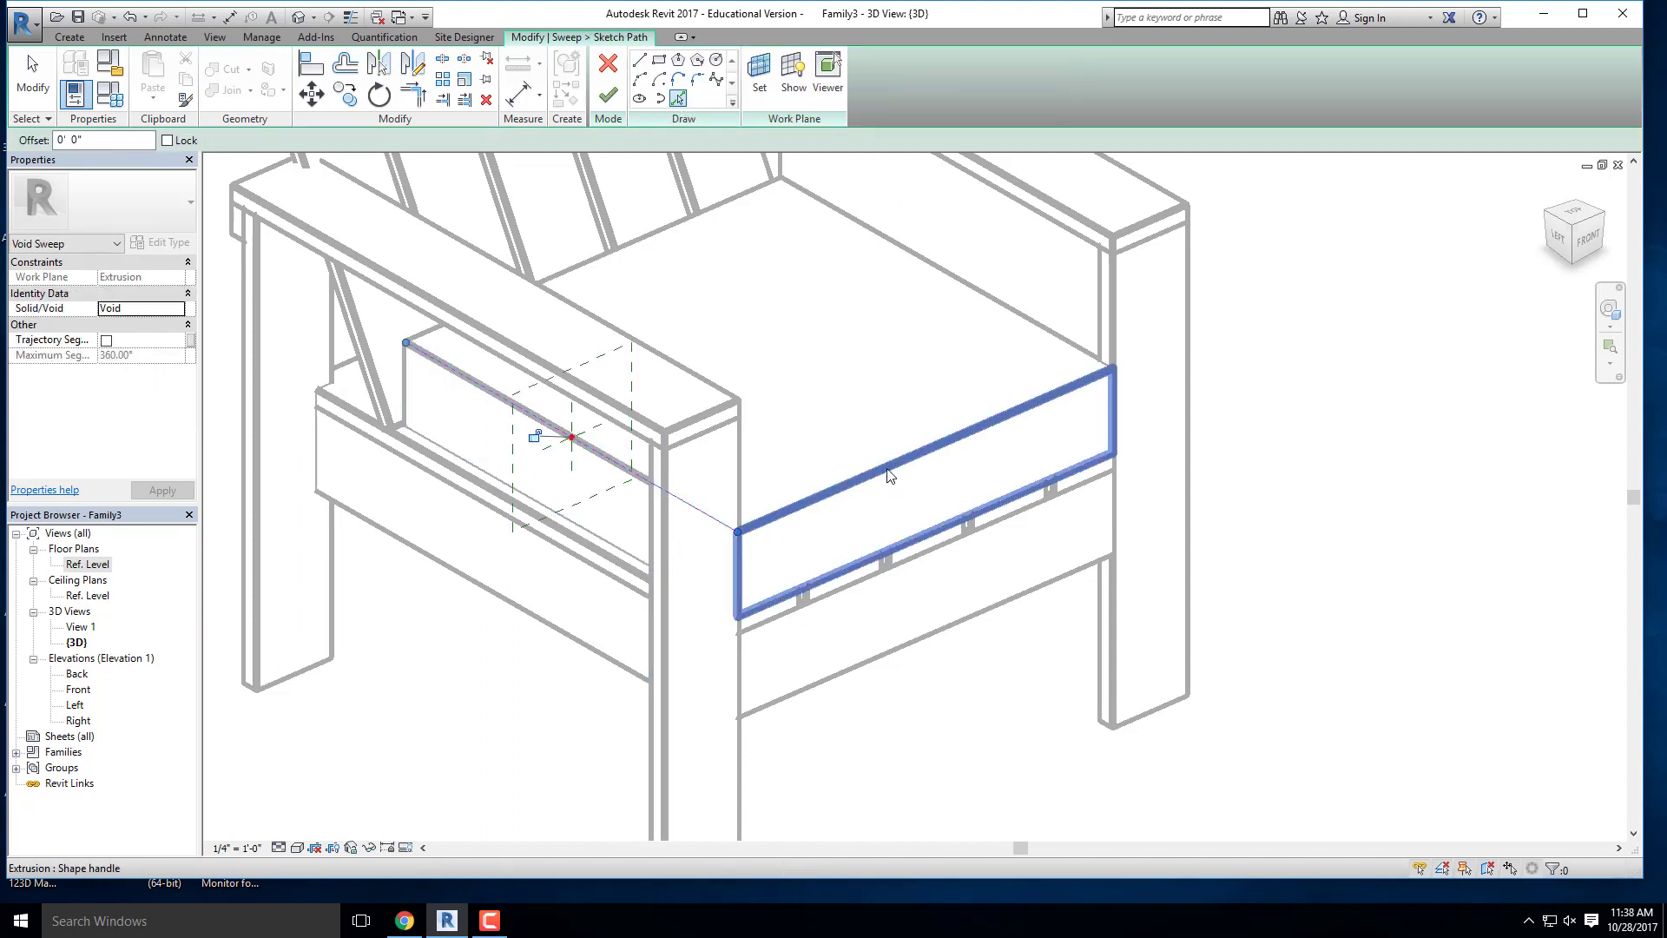
left_click(890, 475)
left_click(990, 304)
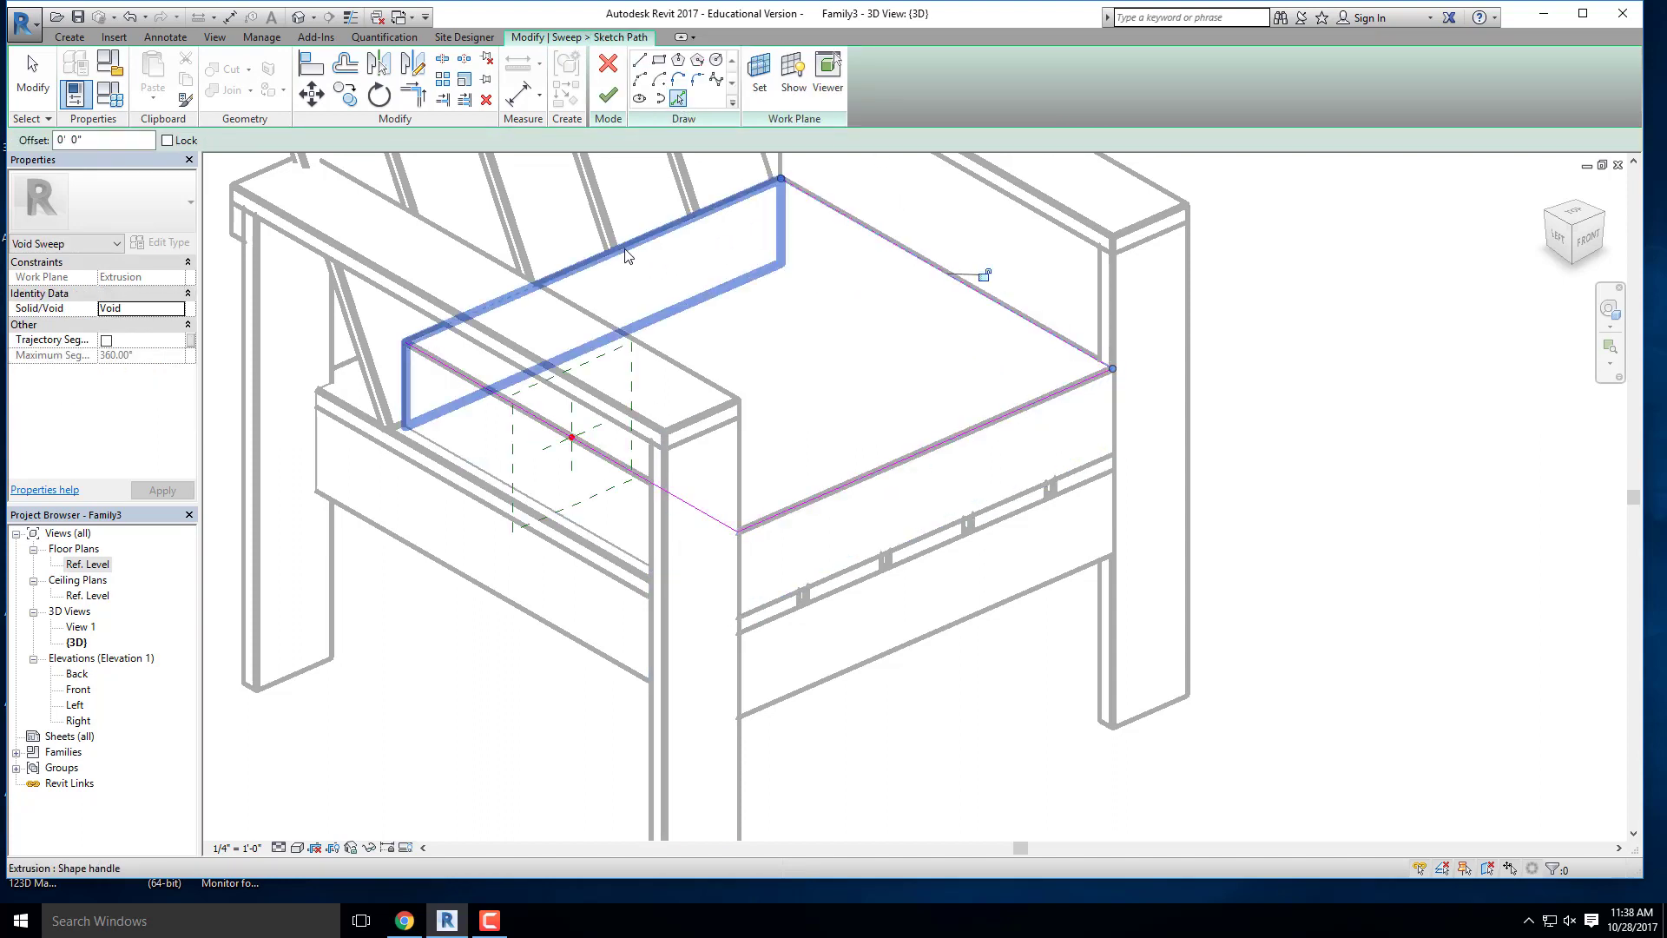
left_click(628, 254)
middle_click_drag(756, 461, 829, 462, "shift")
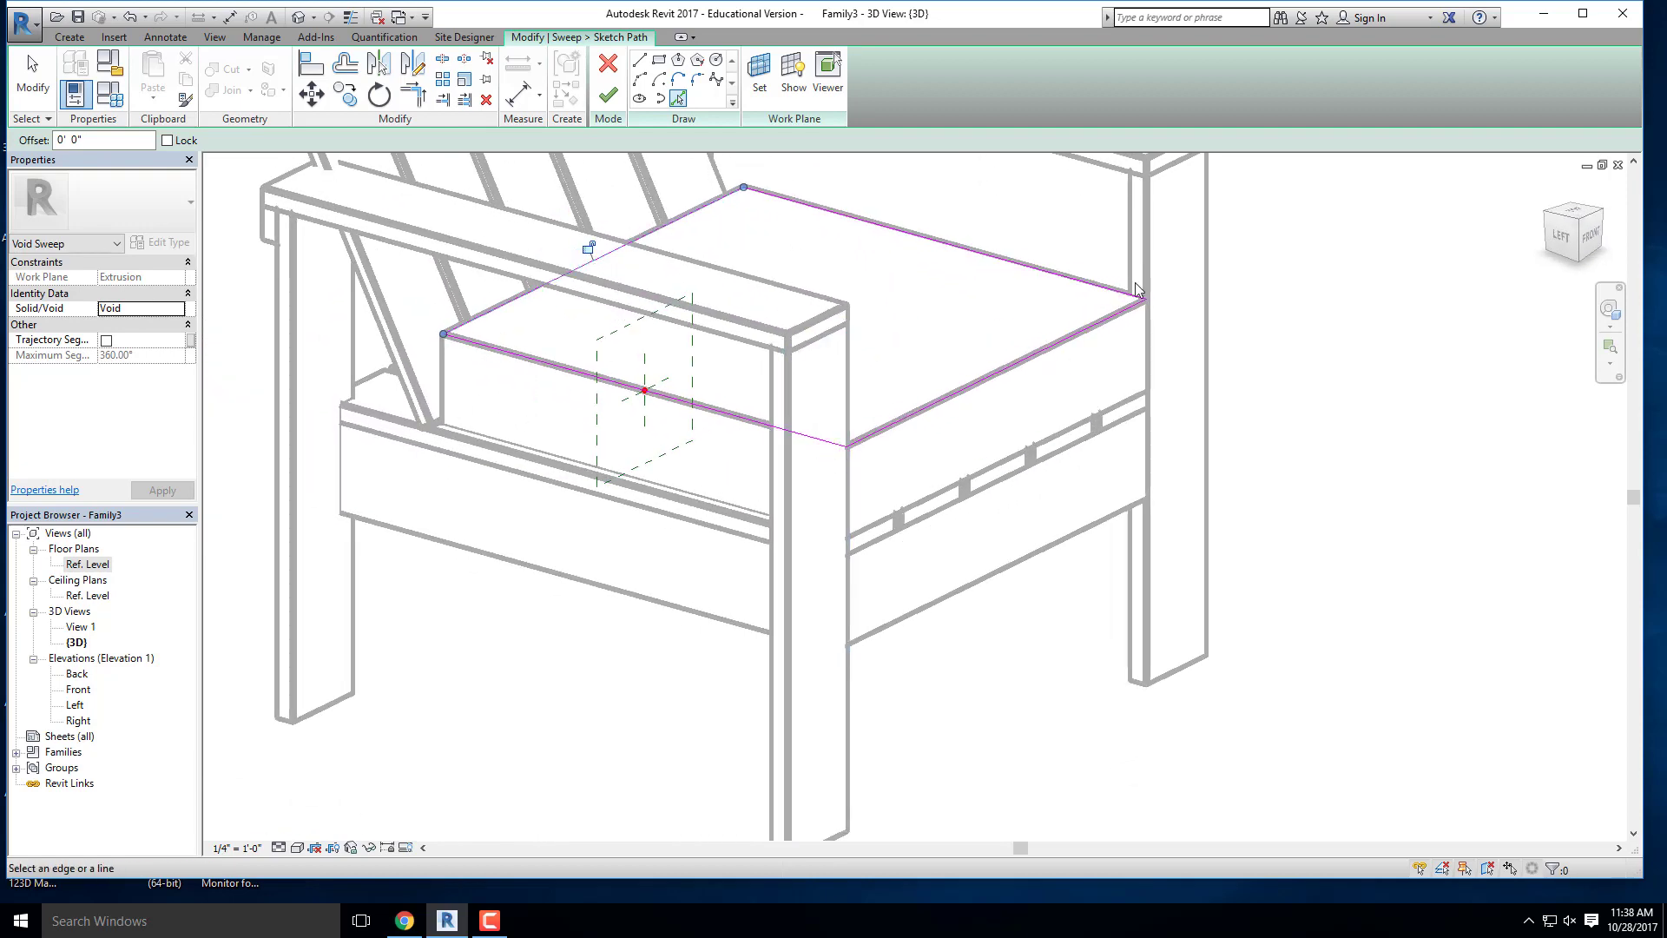
left_click(610, 98)
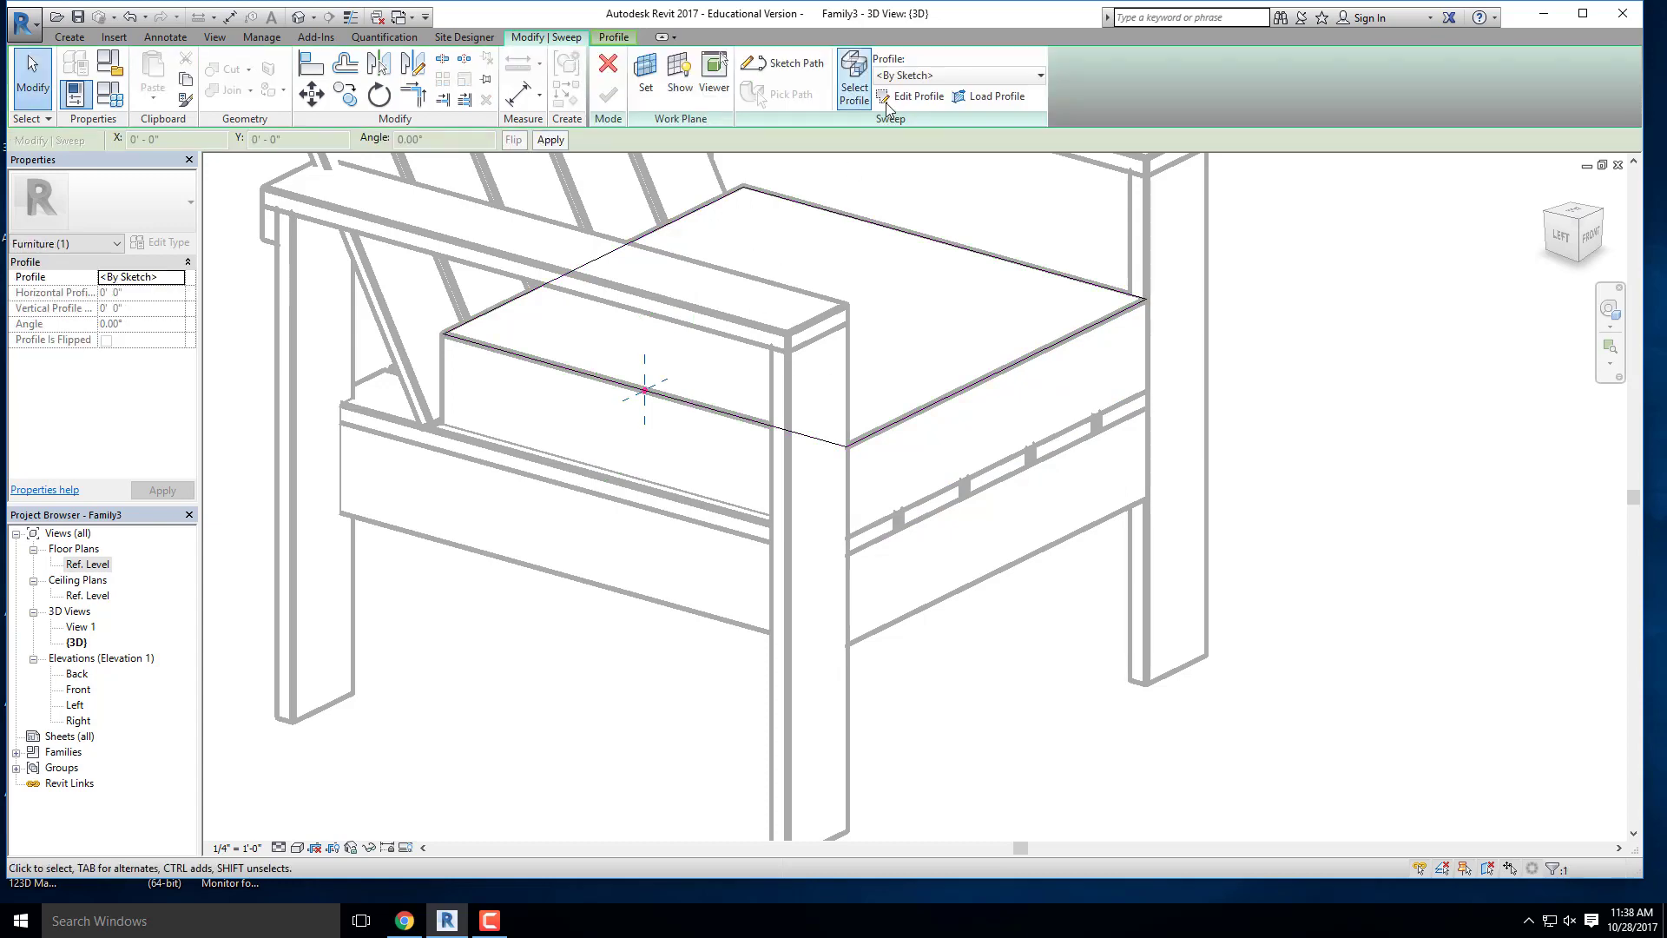
Step: Edit the sweep profile in the front view and draw a quarter arc of about 1 1/16" radius rounding the cushion's top corner
middle_click_drag(769, 331, 693, 419, "shift")
scroll(565, 476, "up", 3)
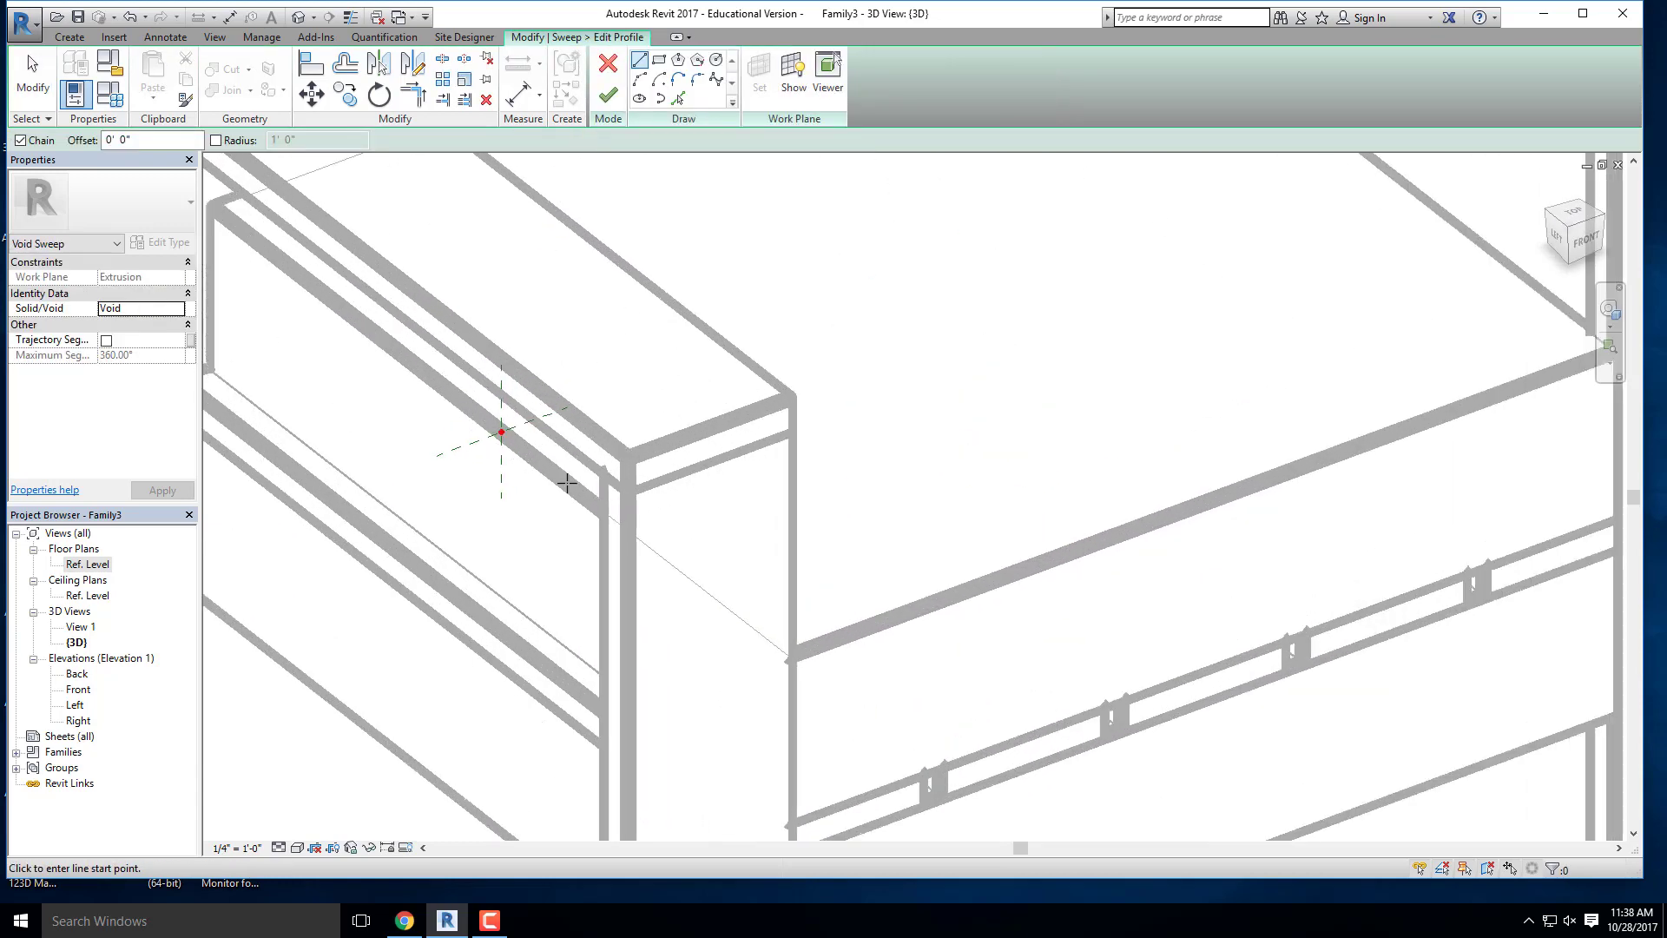
middle_click_drag(548, 473, 744, 343, "shift")
scroll(747, 383, "up", 3)
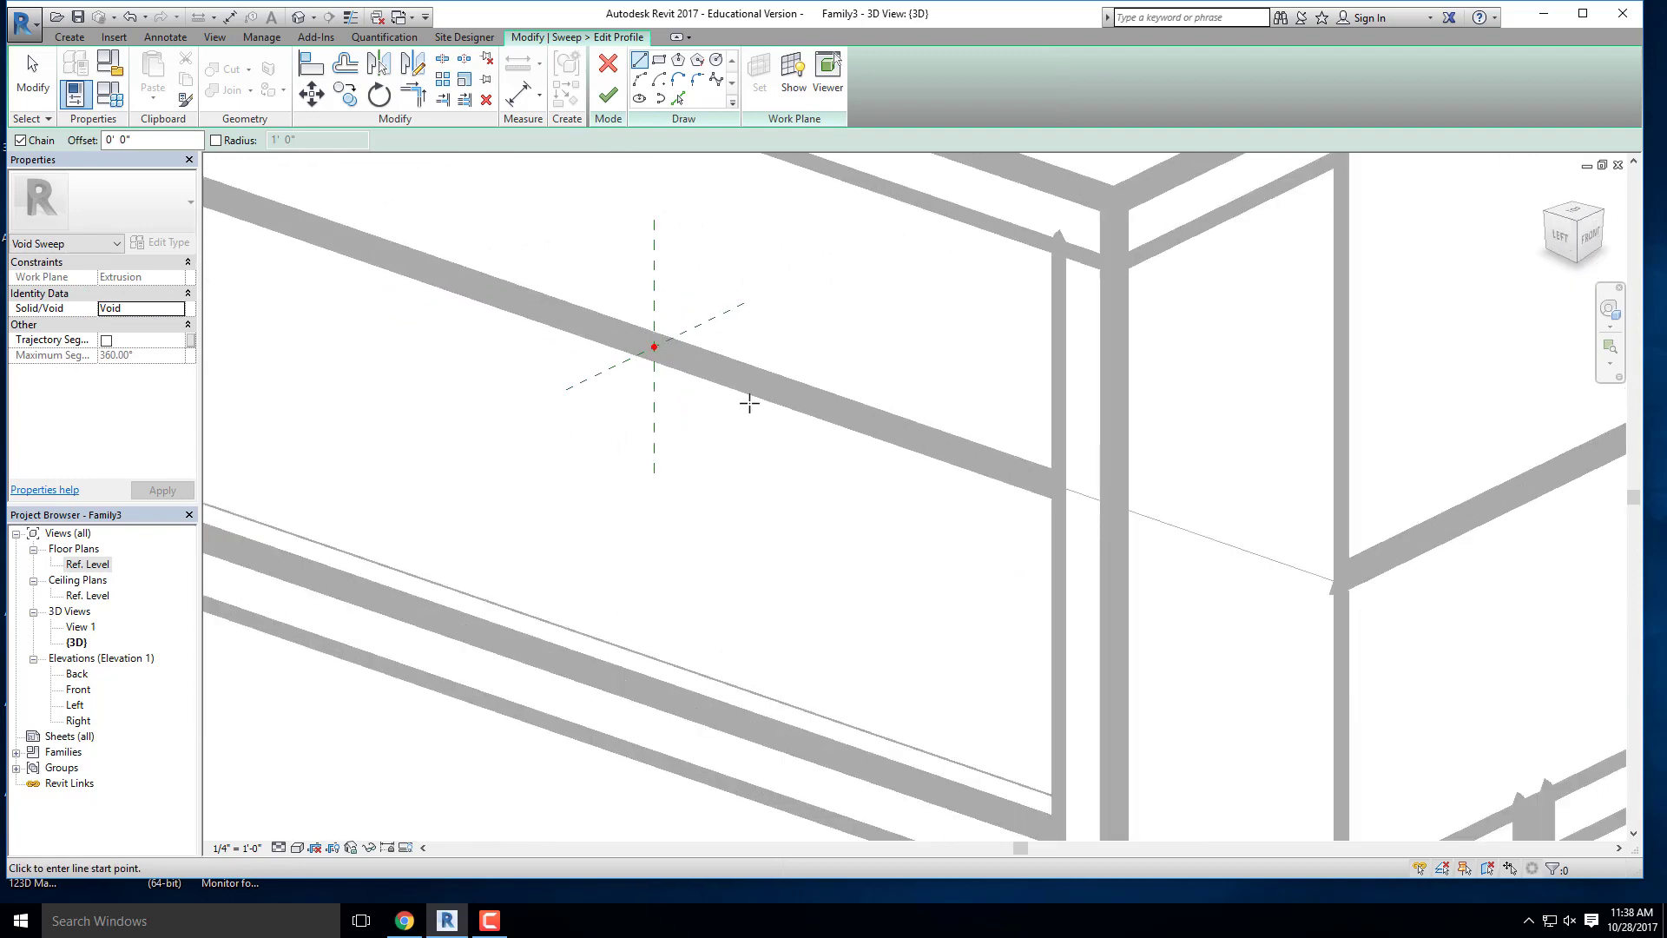
left_click(1592, 237)
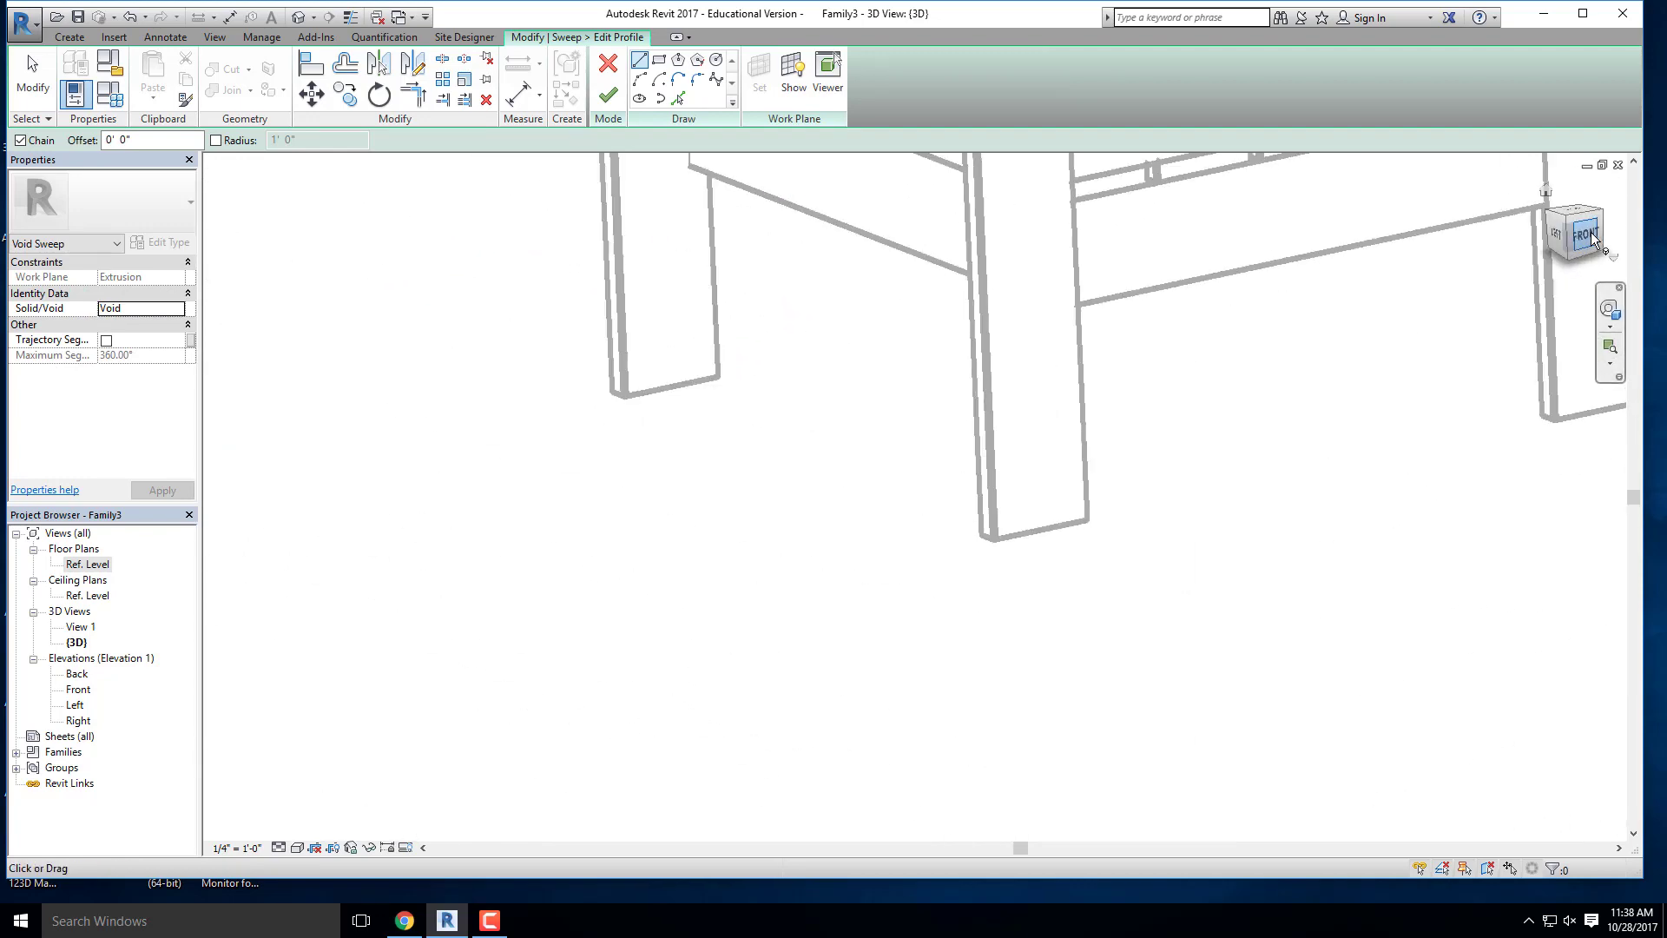
scroll(708, 510, "up", 5)
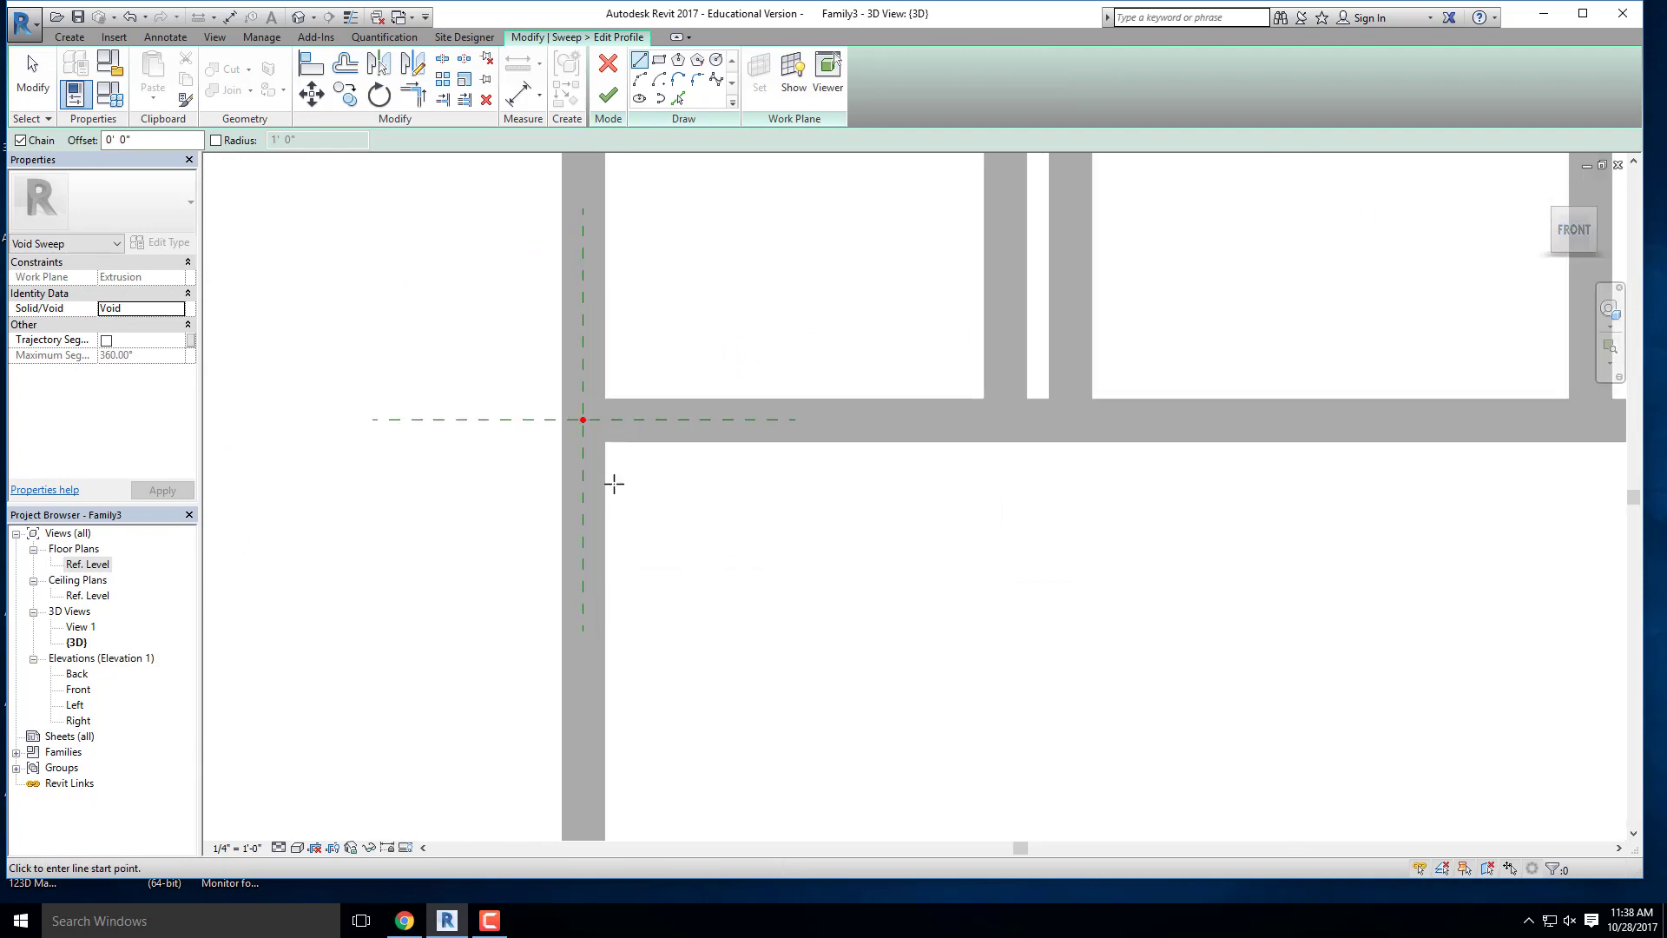
scroll(686, 424, "down", 2)
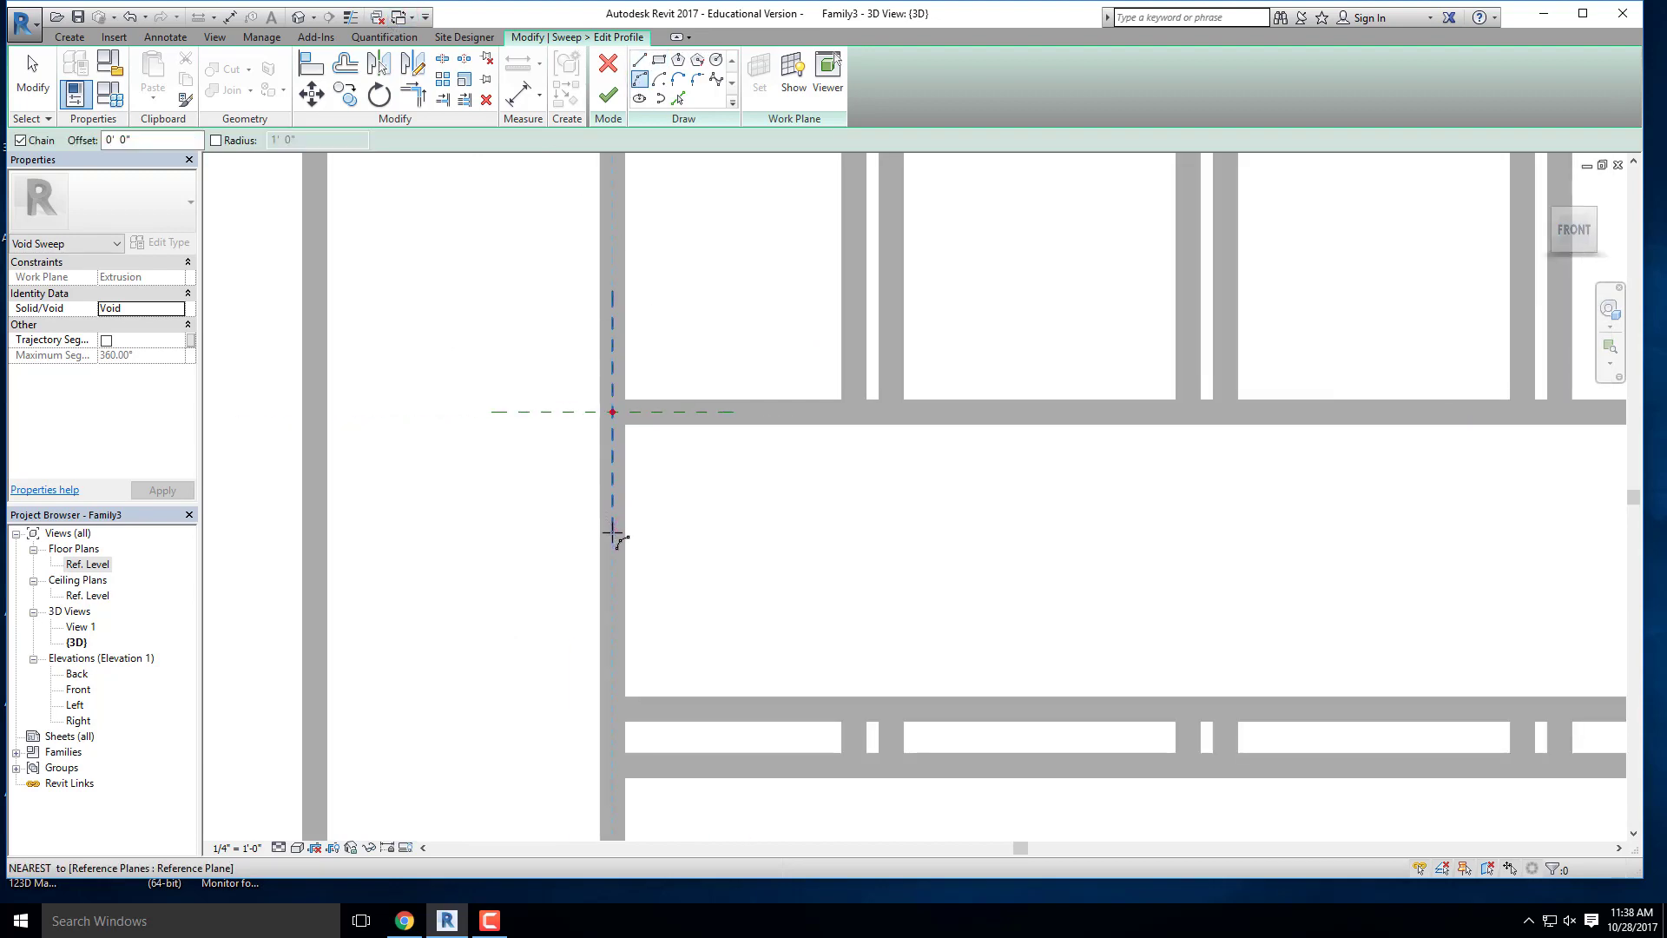
scroll(612, 534, "down", 2)
scroll(644, 469, "up", 2)
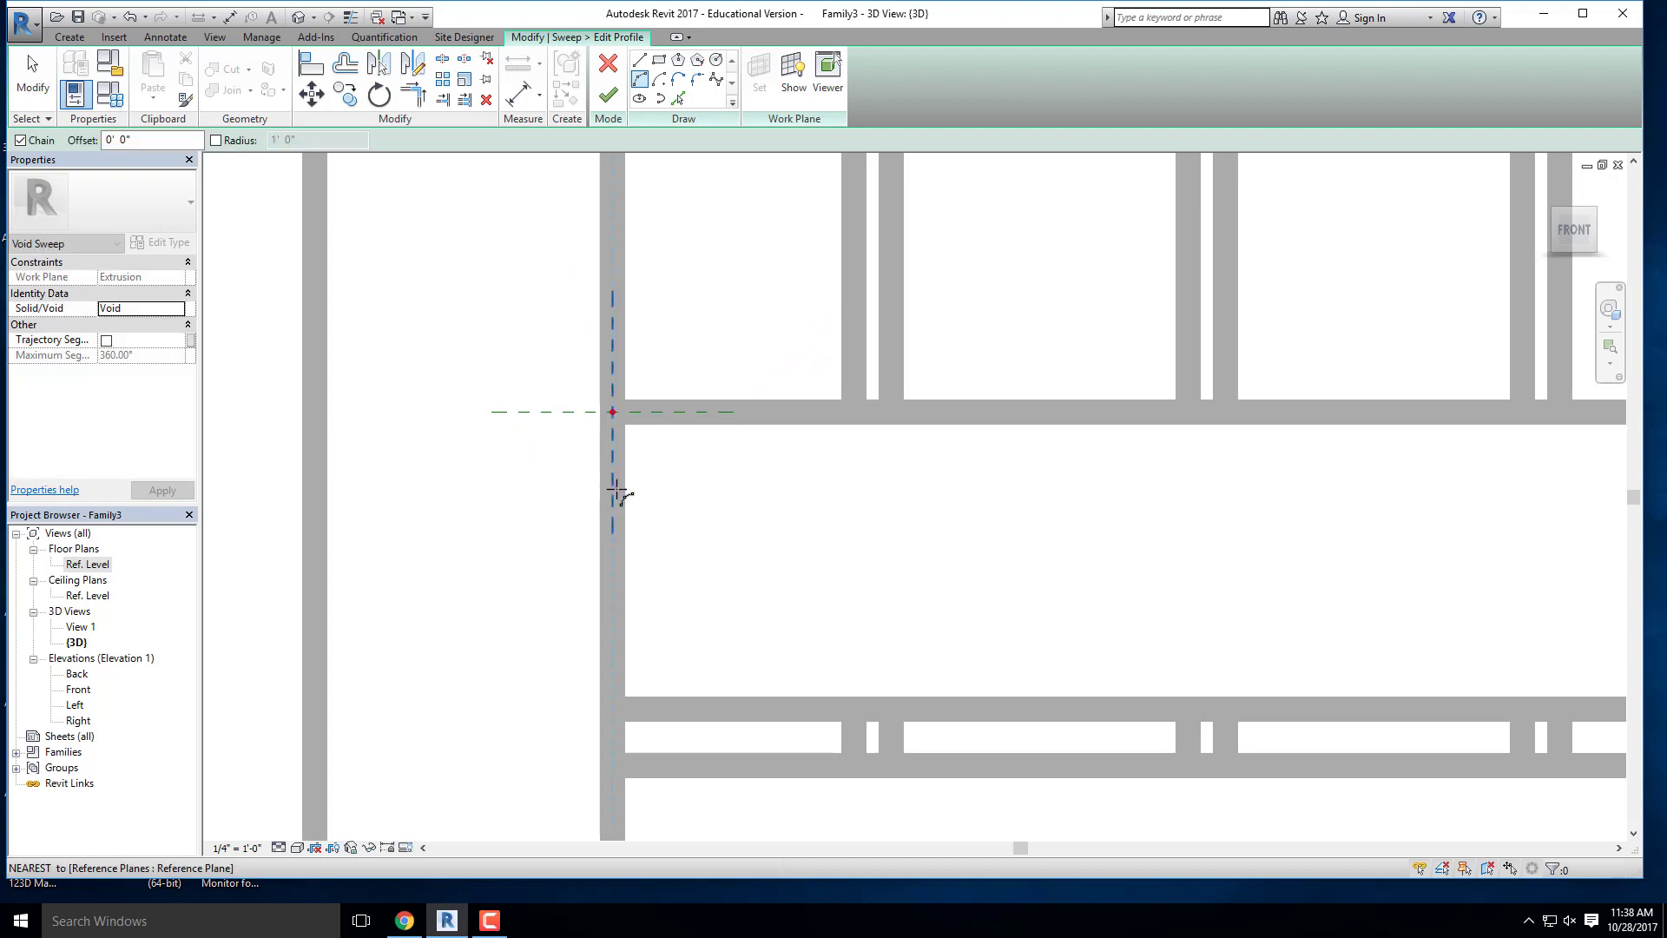
left_click(613, 492)
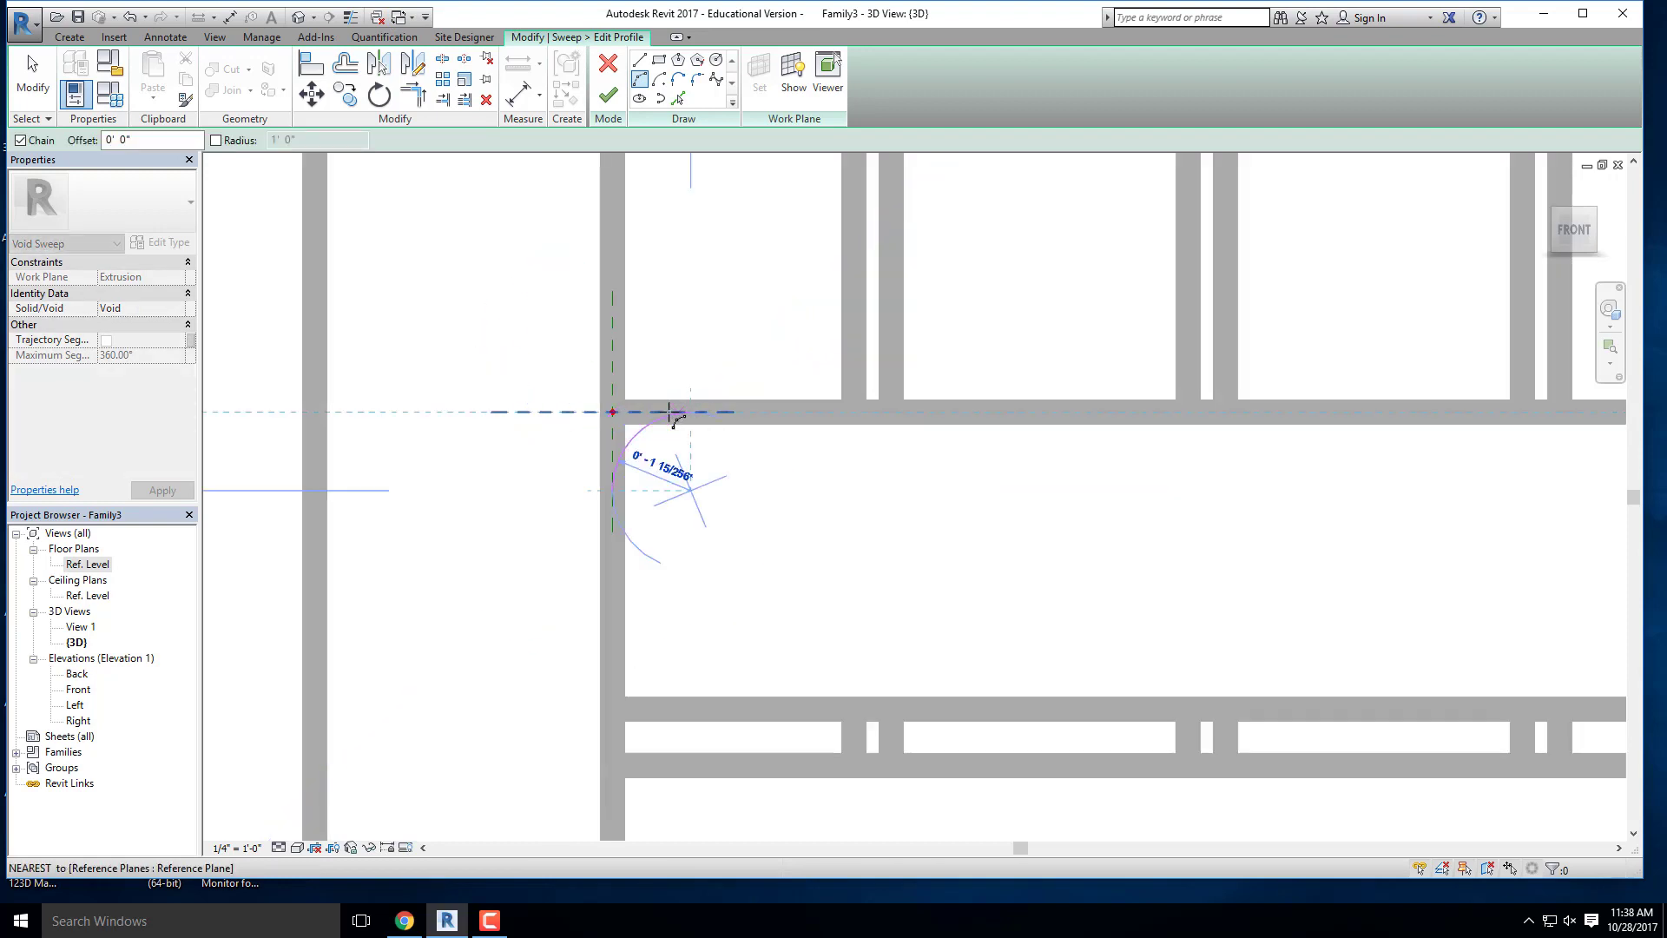
left_click(657, 413)
key("Escape")
key("Escape")
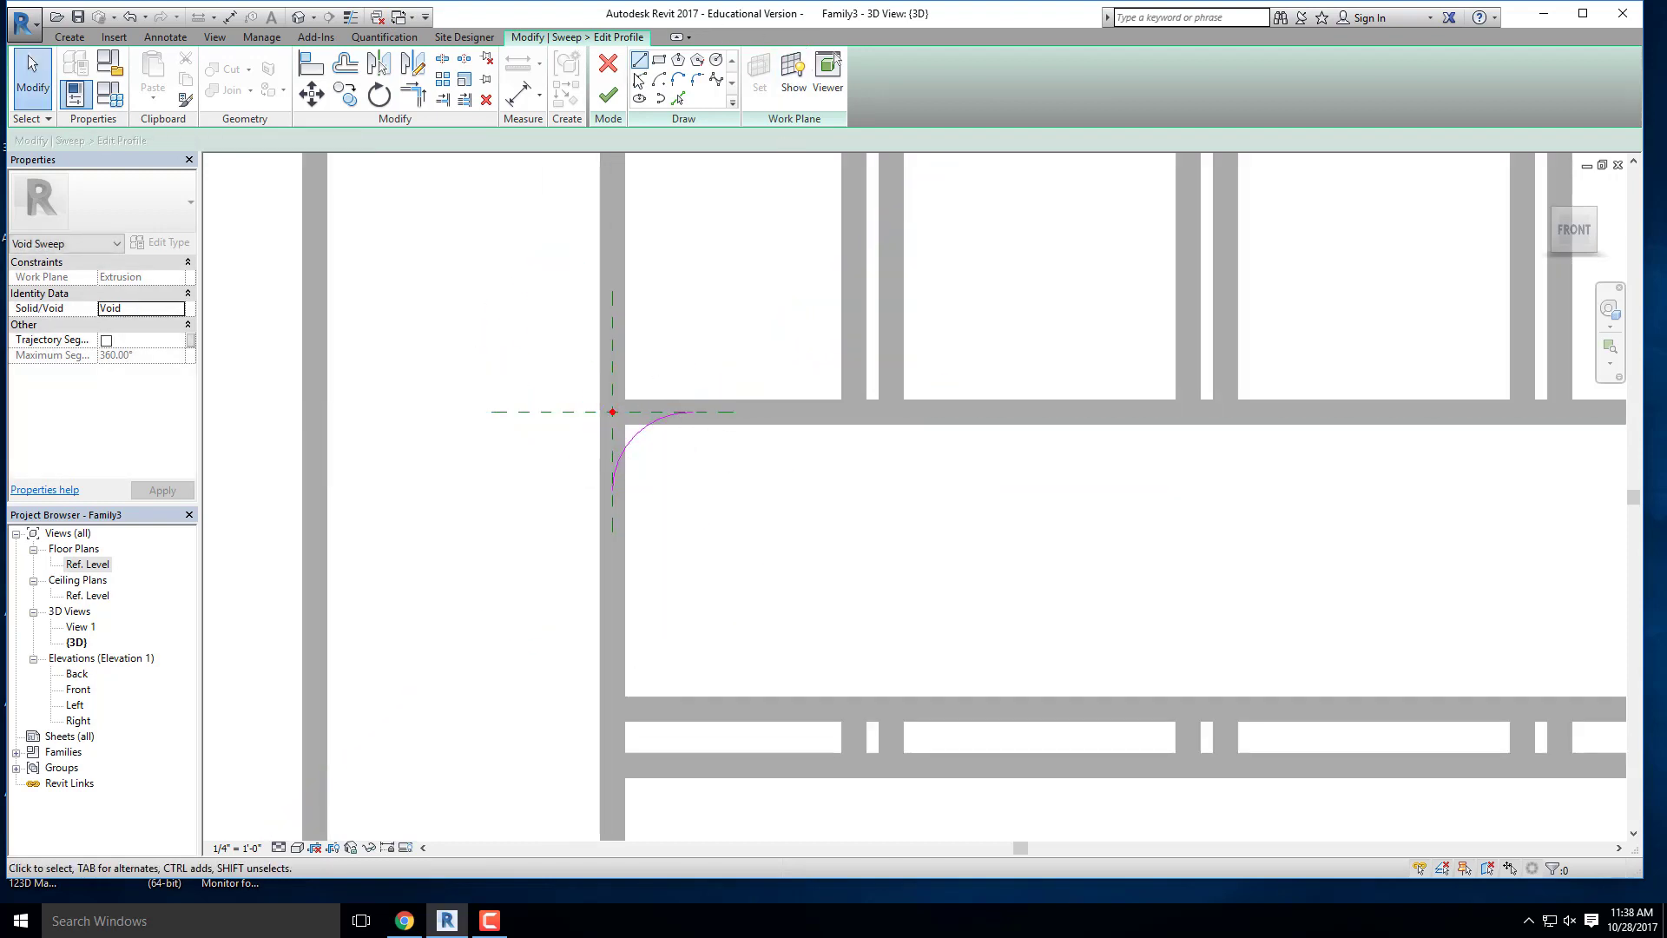
Step: Close the profile with straight lines around the outside of the corner, about 1 5/16" wide, joining both ends of the arc
key("l")
key("i")
scroll(612, 487, "up", 1)
left_click(612, 490)
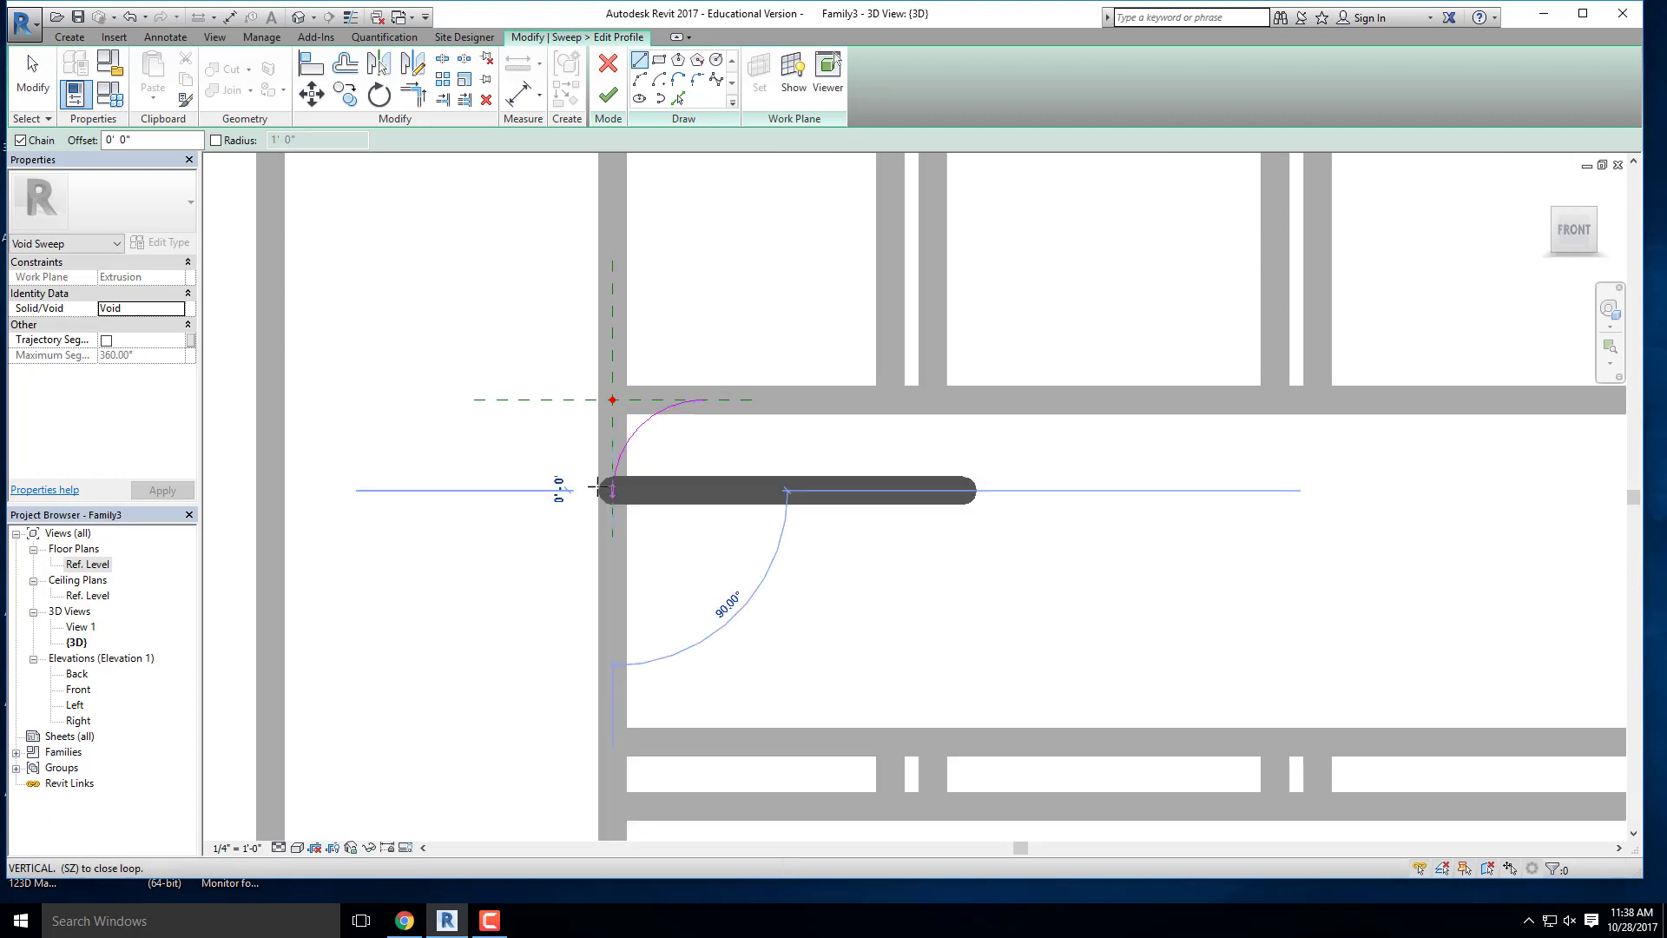
left_click(592, 491)
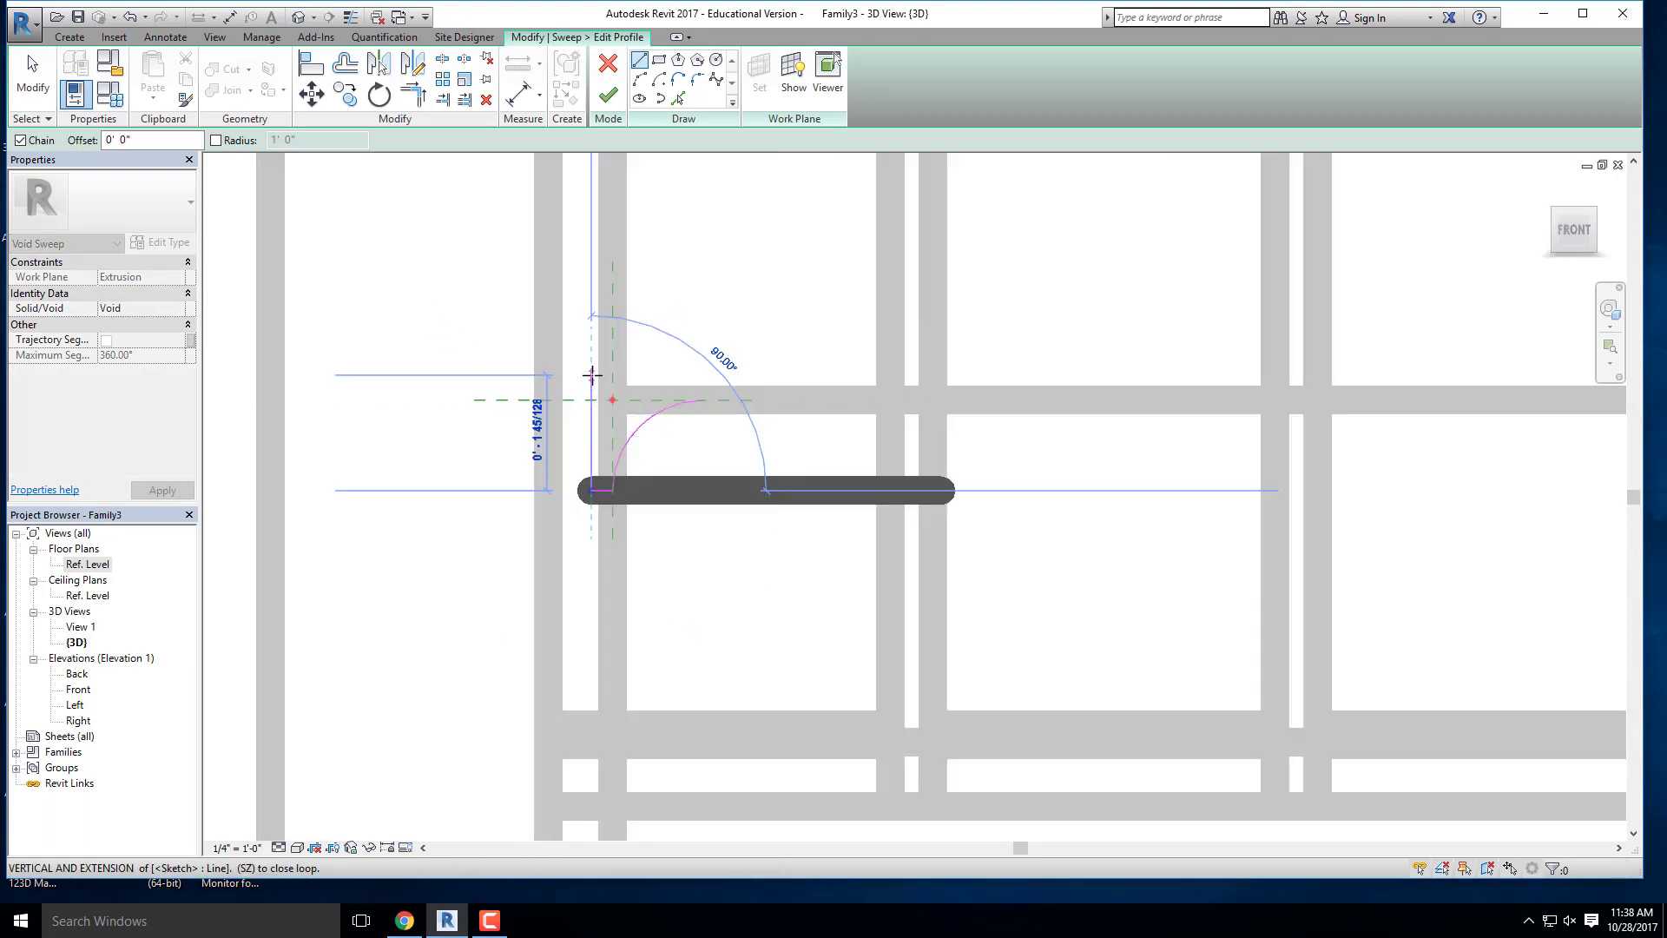
left_click(591, 376)
left_click(703, 375)
left_click(703, 400)
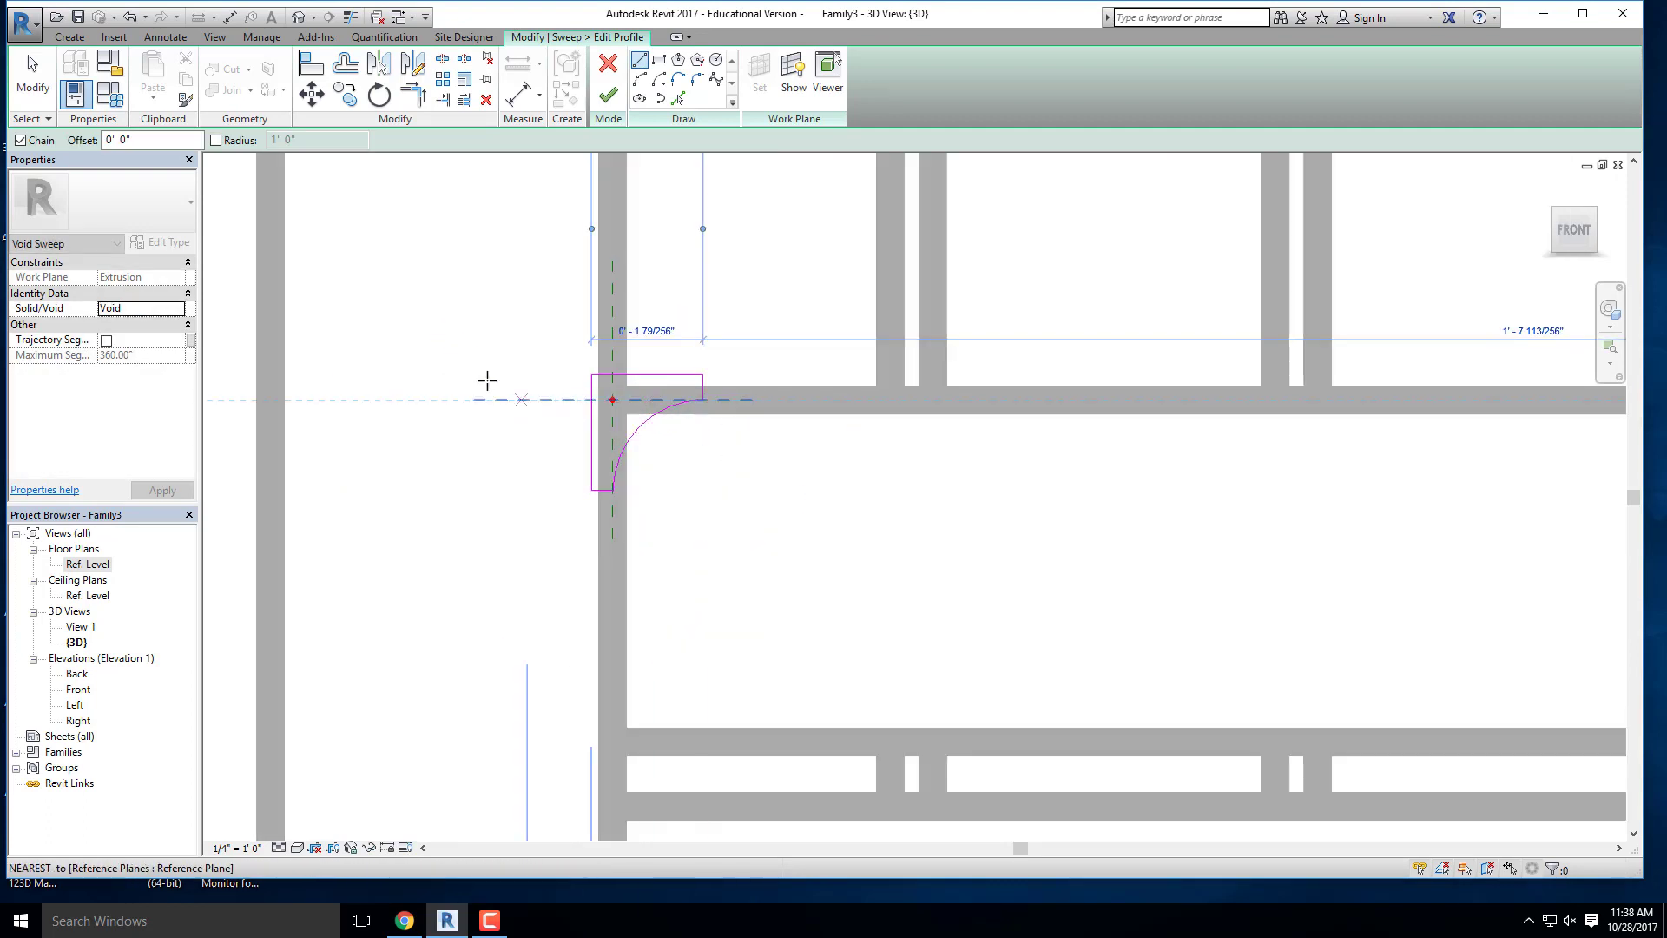
Step: Finish the profile sketch and complete the void sweep around the cushion's top edges
scroll(487, 380, "down", 3)
middle_click_drag(521, 386, 529, 469, "shift")
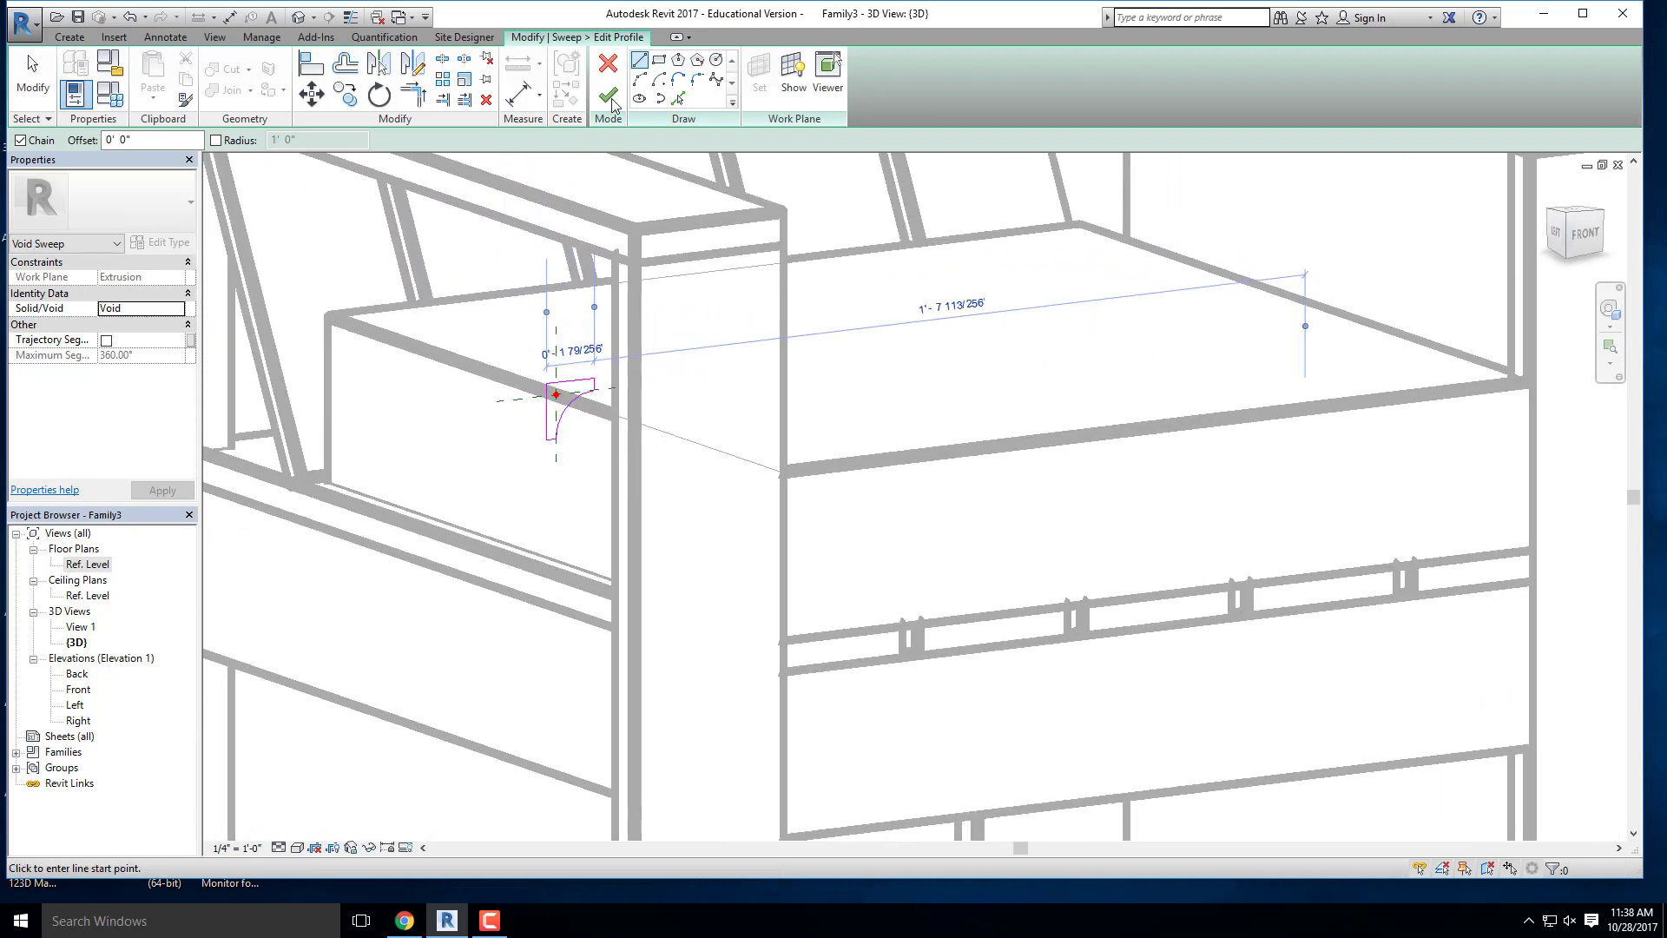
left_click(609, 97)
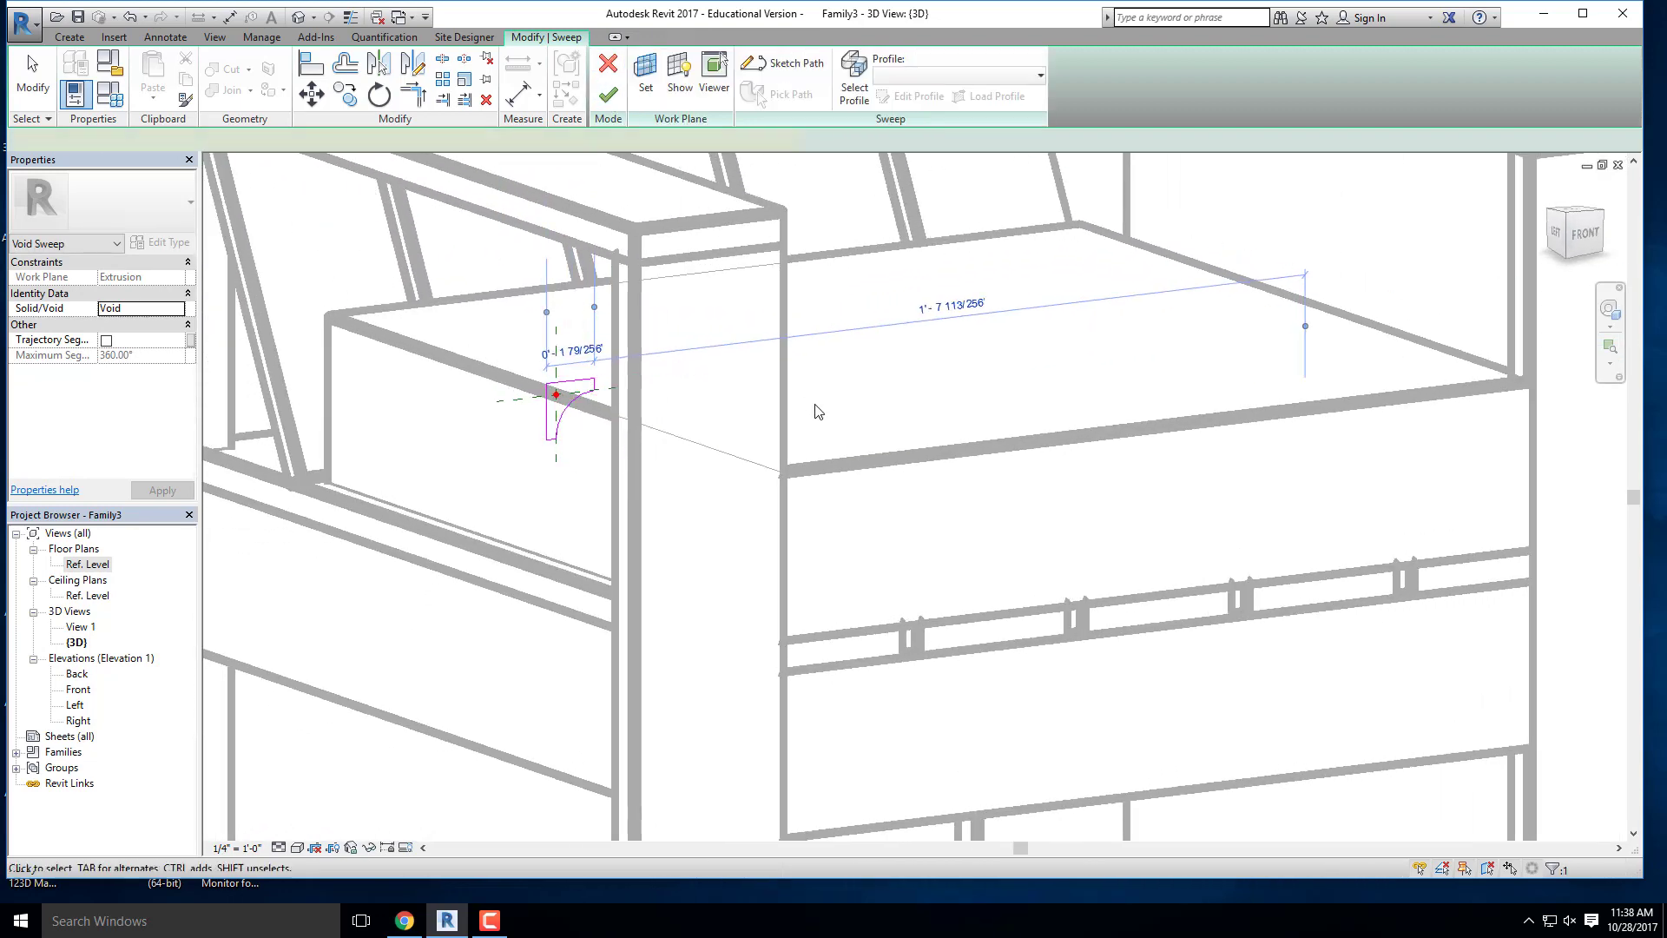
left_click(543, 38)
left_click(612, 105)
scroll(555, 358, "down", 3)
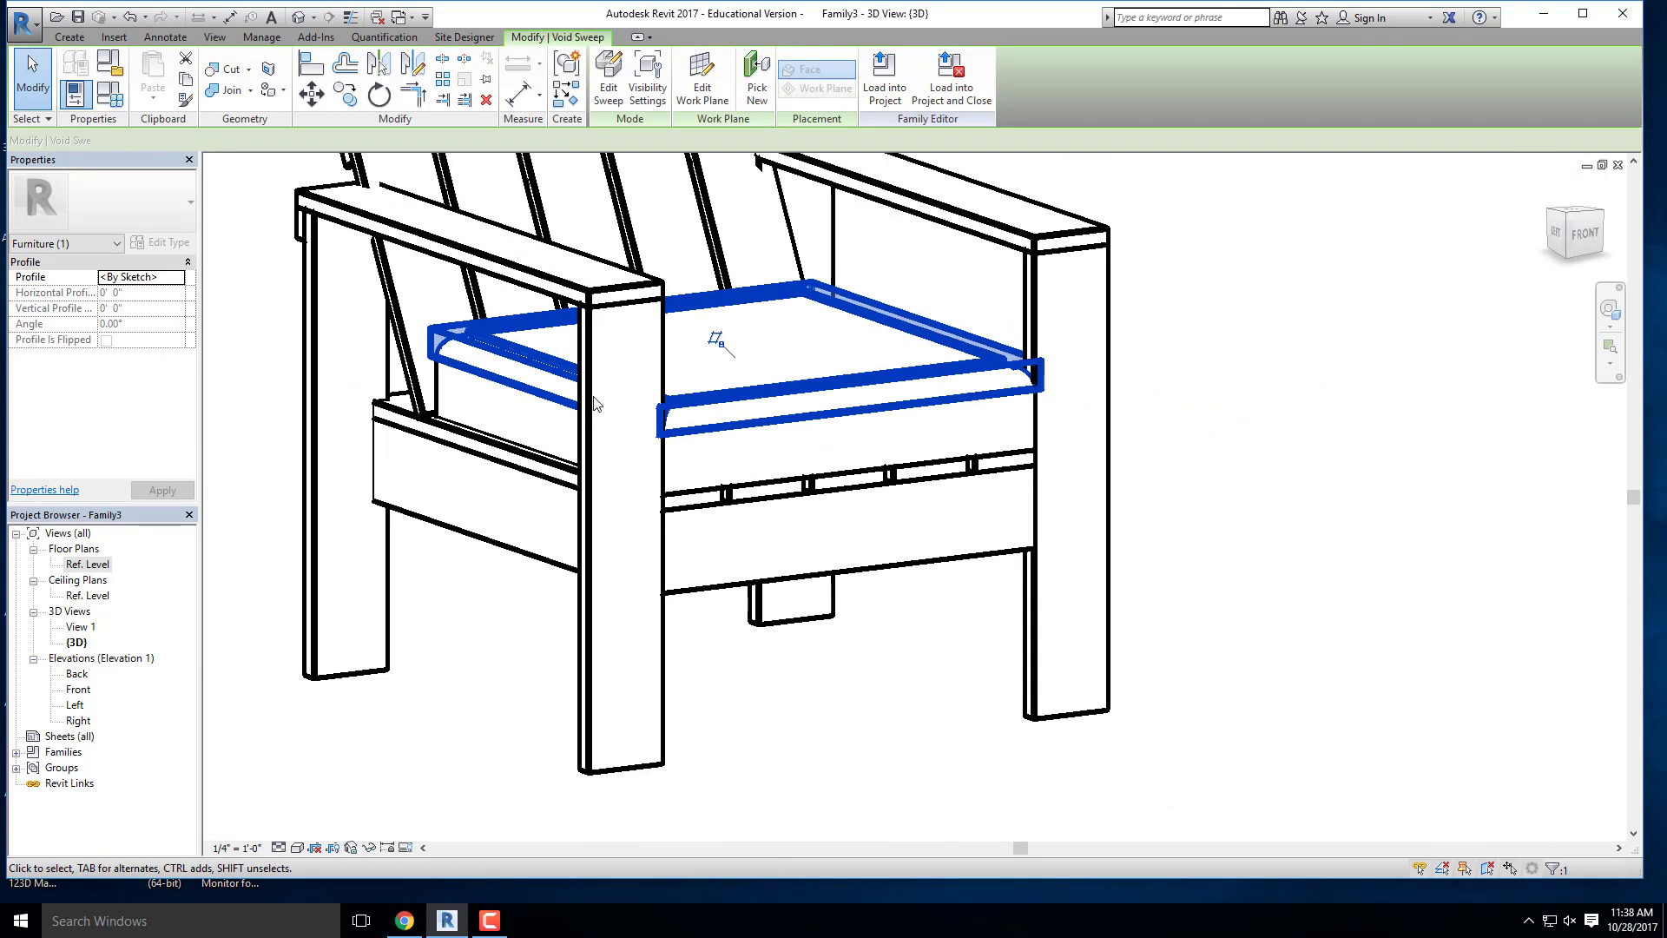
Step: Examine the void sweep where it meets the front leg at the cushion's corner, opening and closing its sweep editor
left_click(1057, 383)
middle_click_drag(976, 417, 993, 453, "shift")
scroll(923, 365, "up", 8)
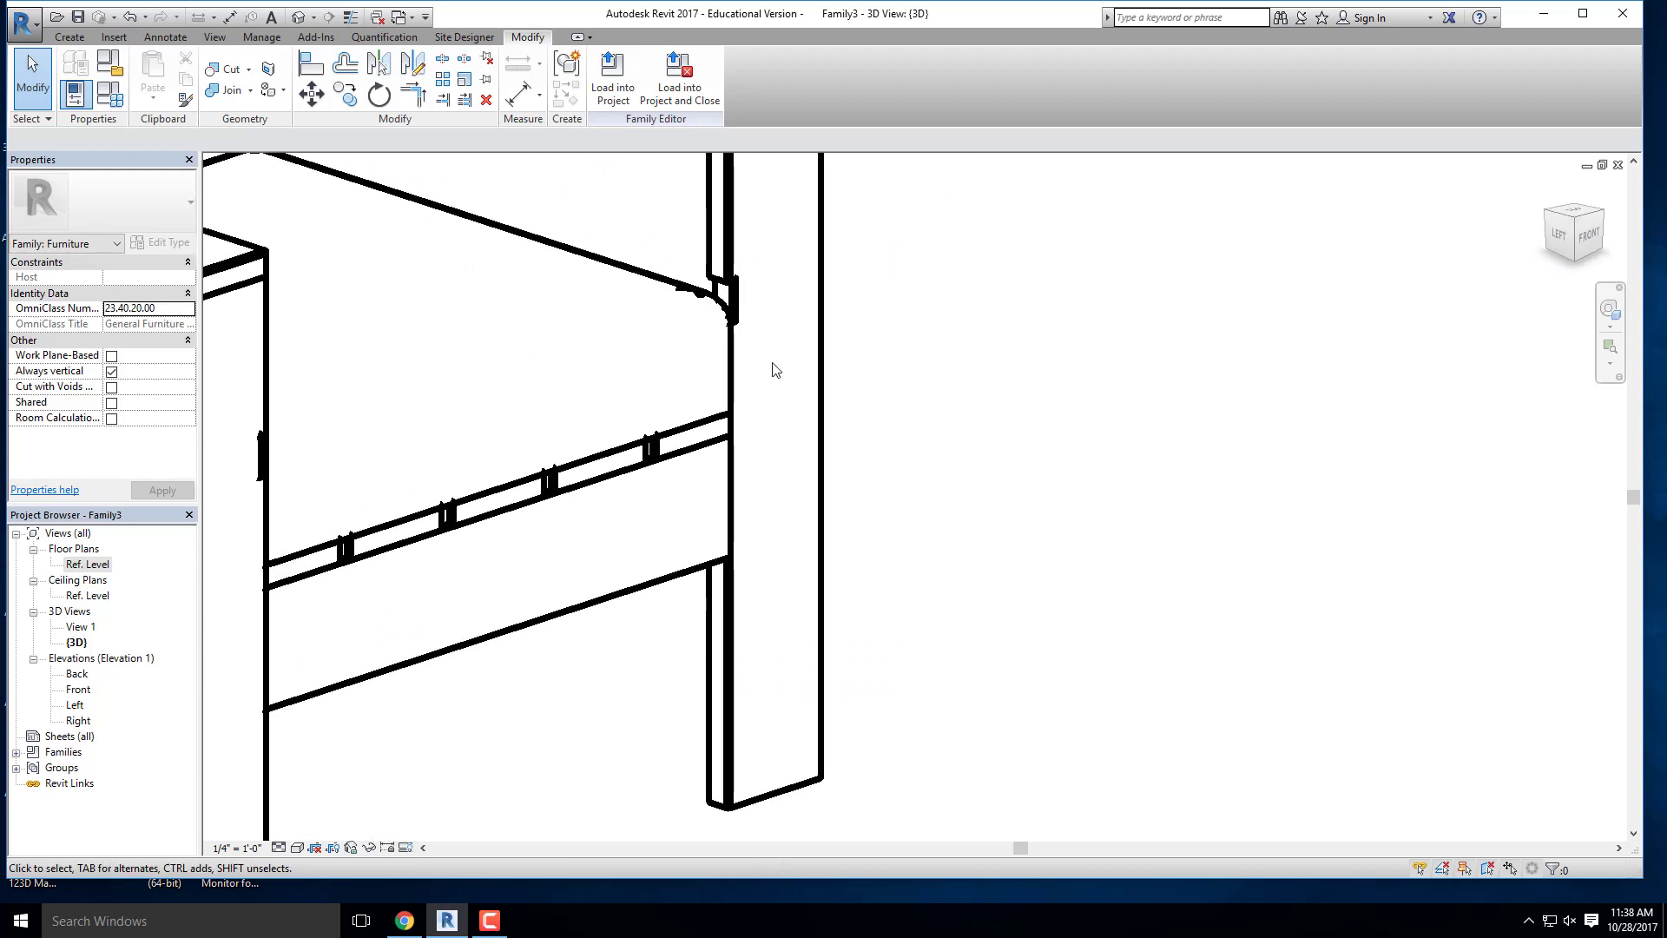
scroll(773, 362, "up", 2)
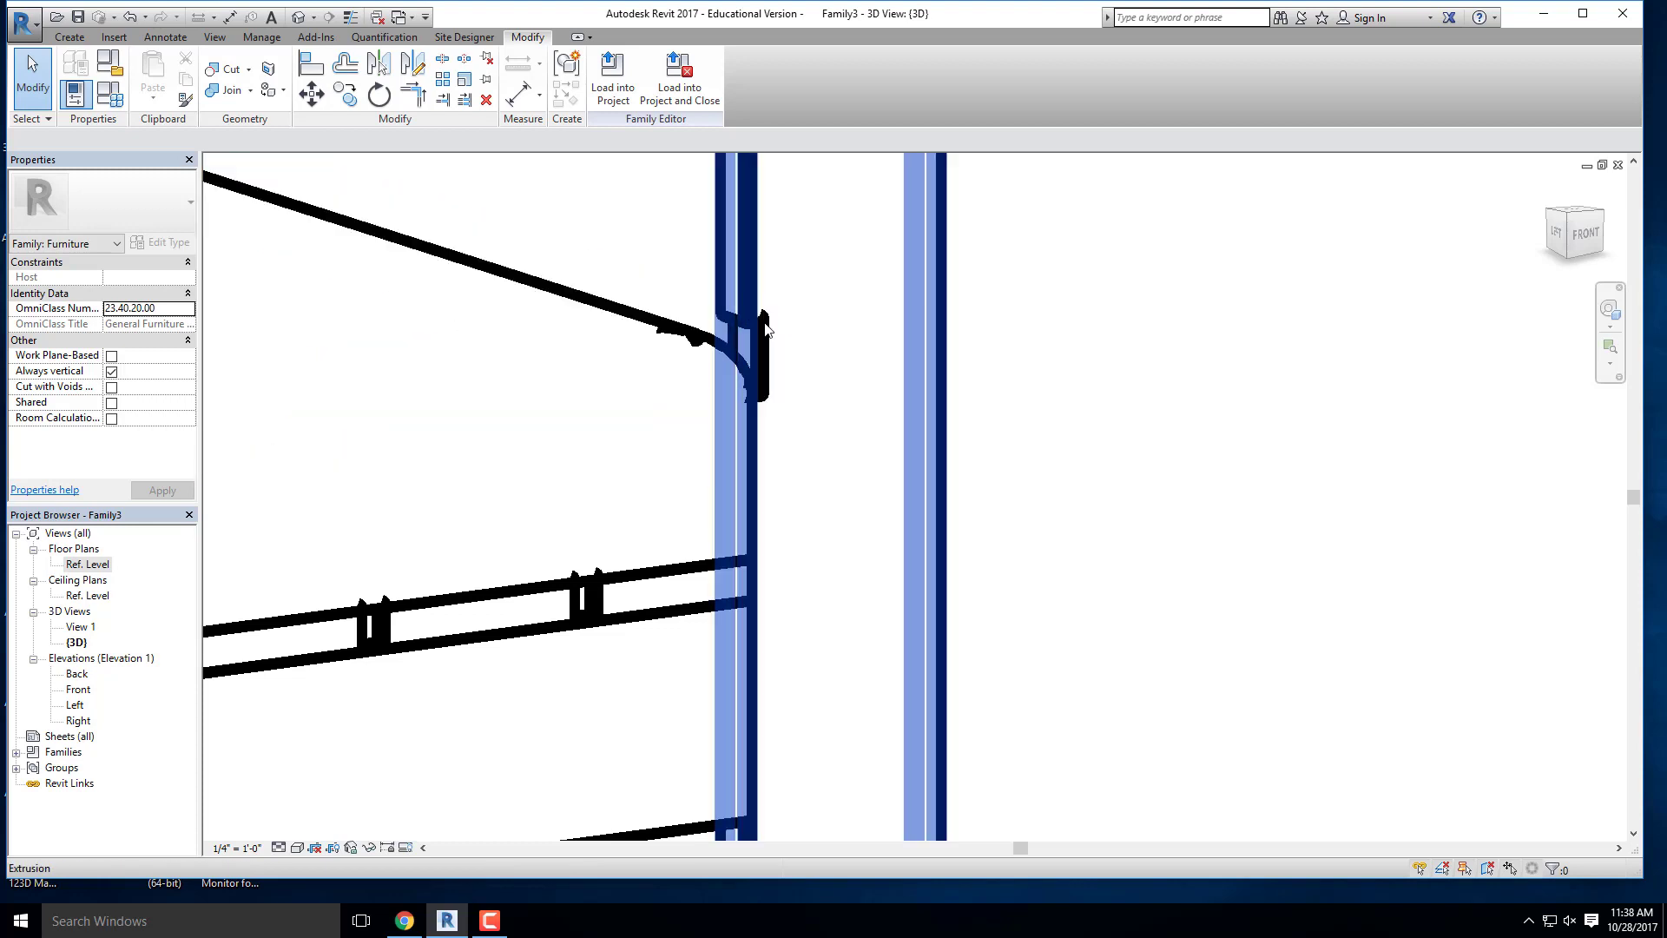
scroll(784, 399, "down", 1)
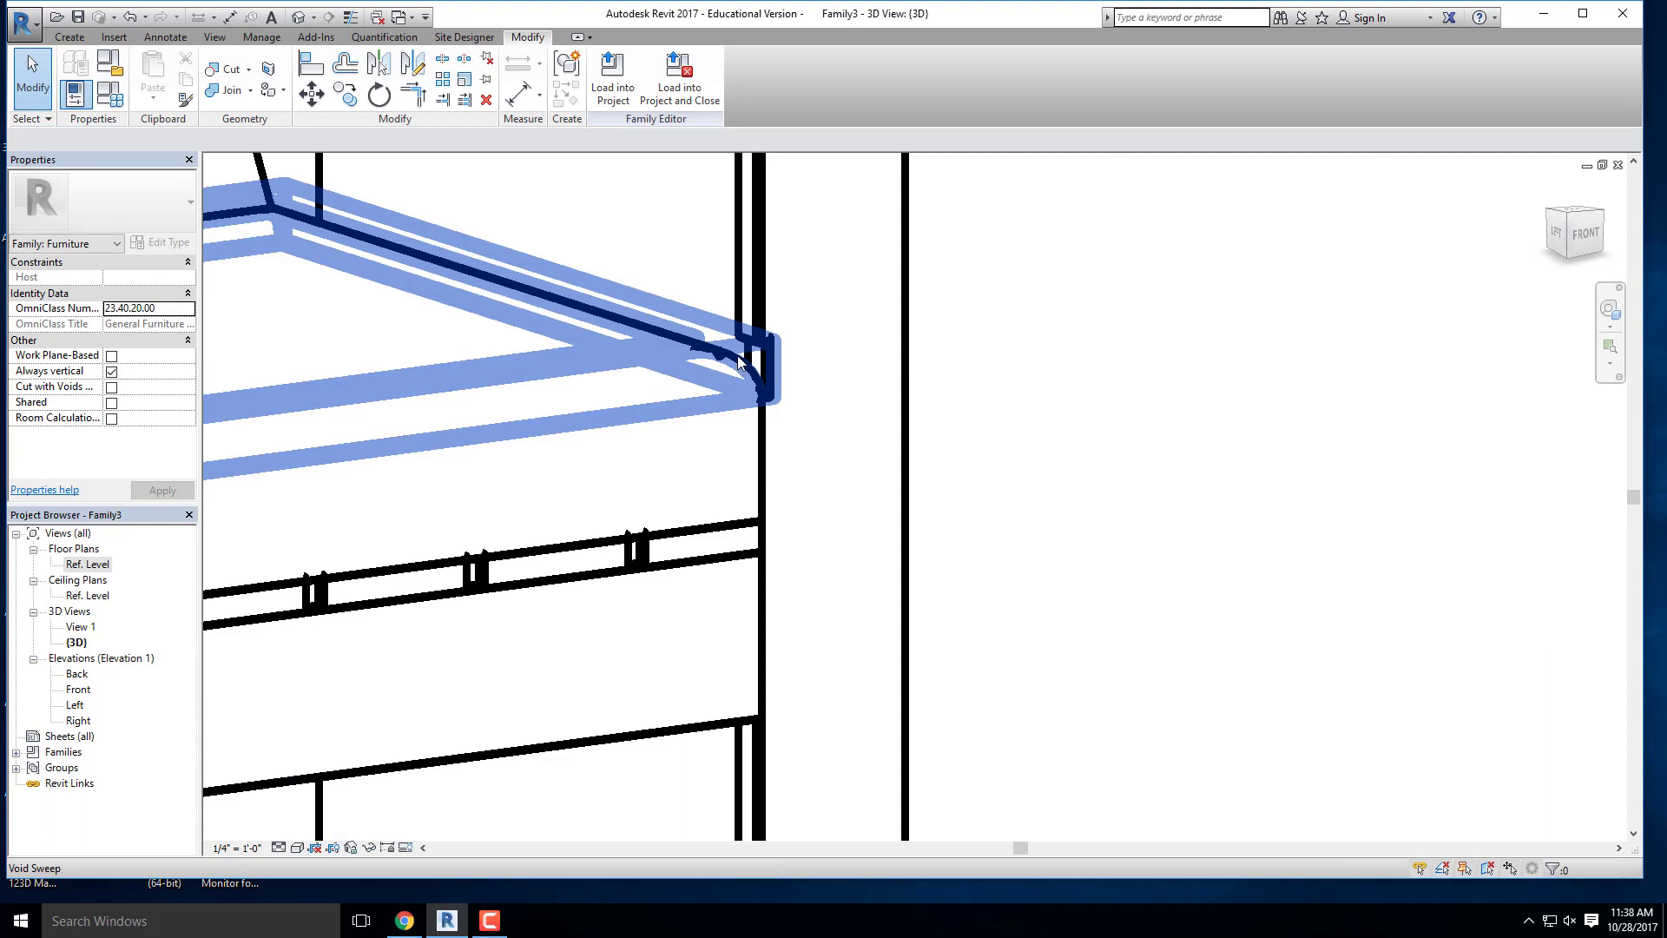
left_click(739, 363)
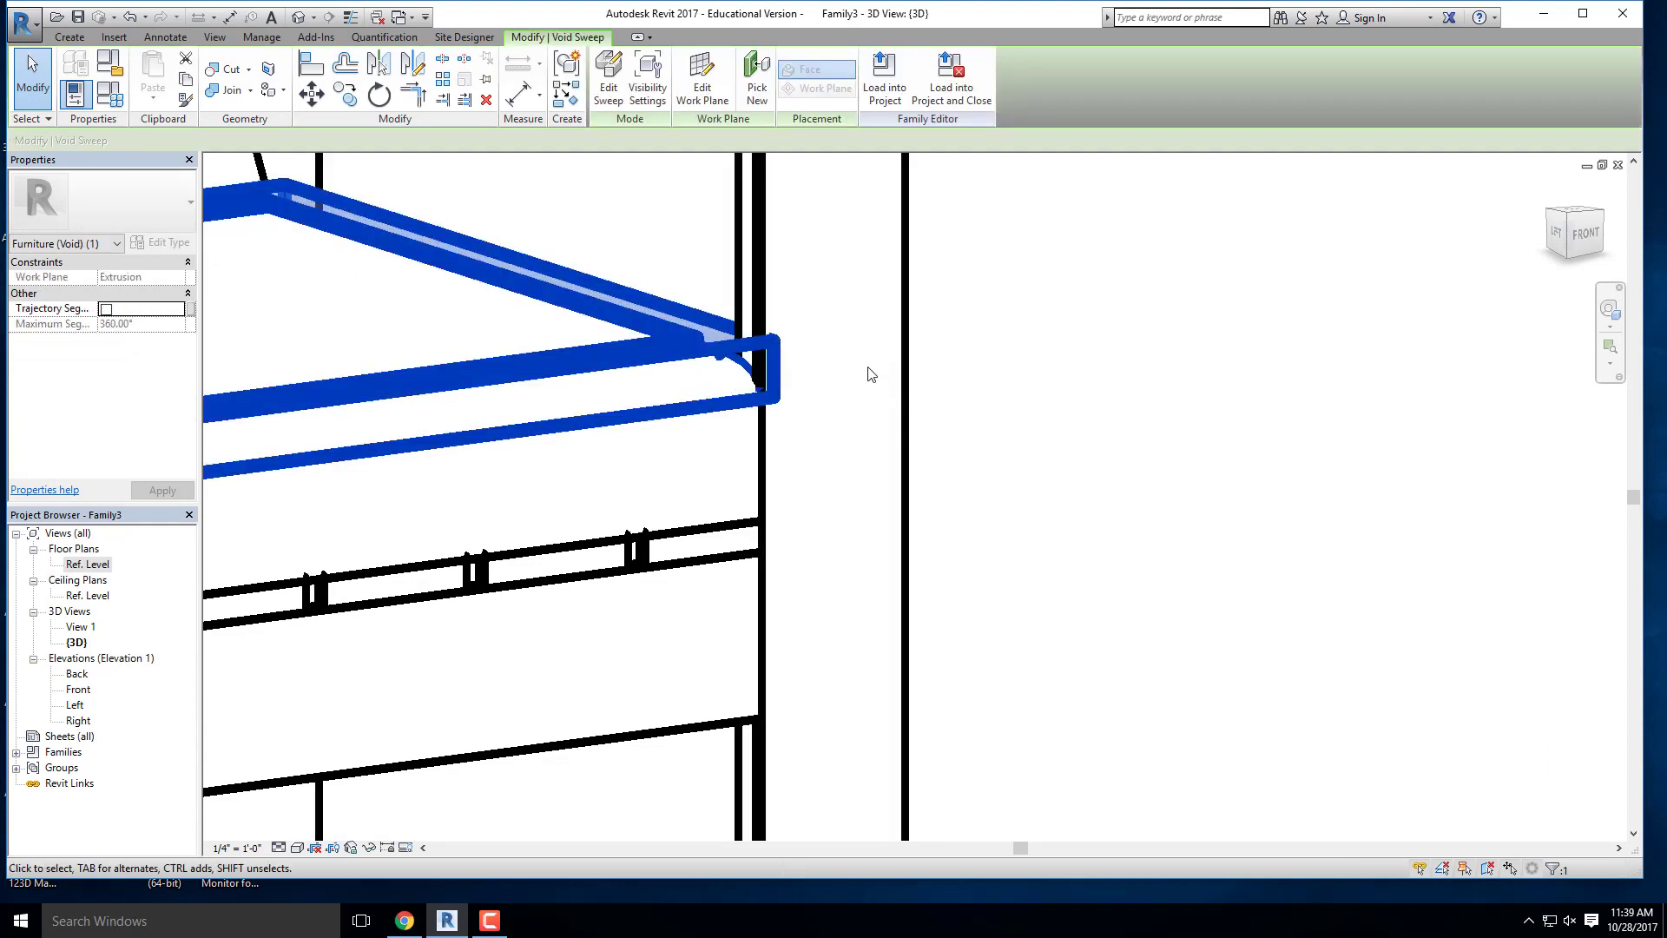
left_click(607, 94)
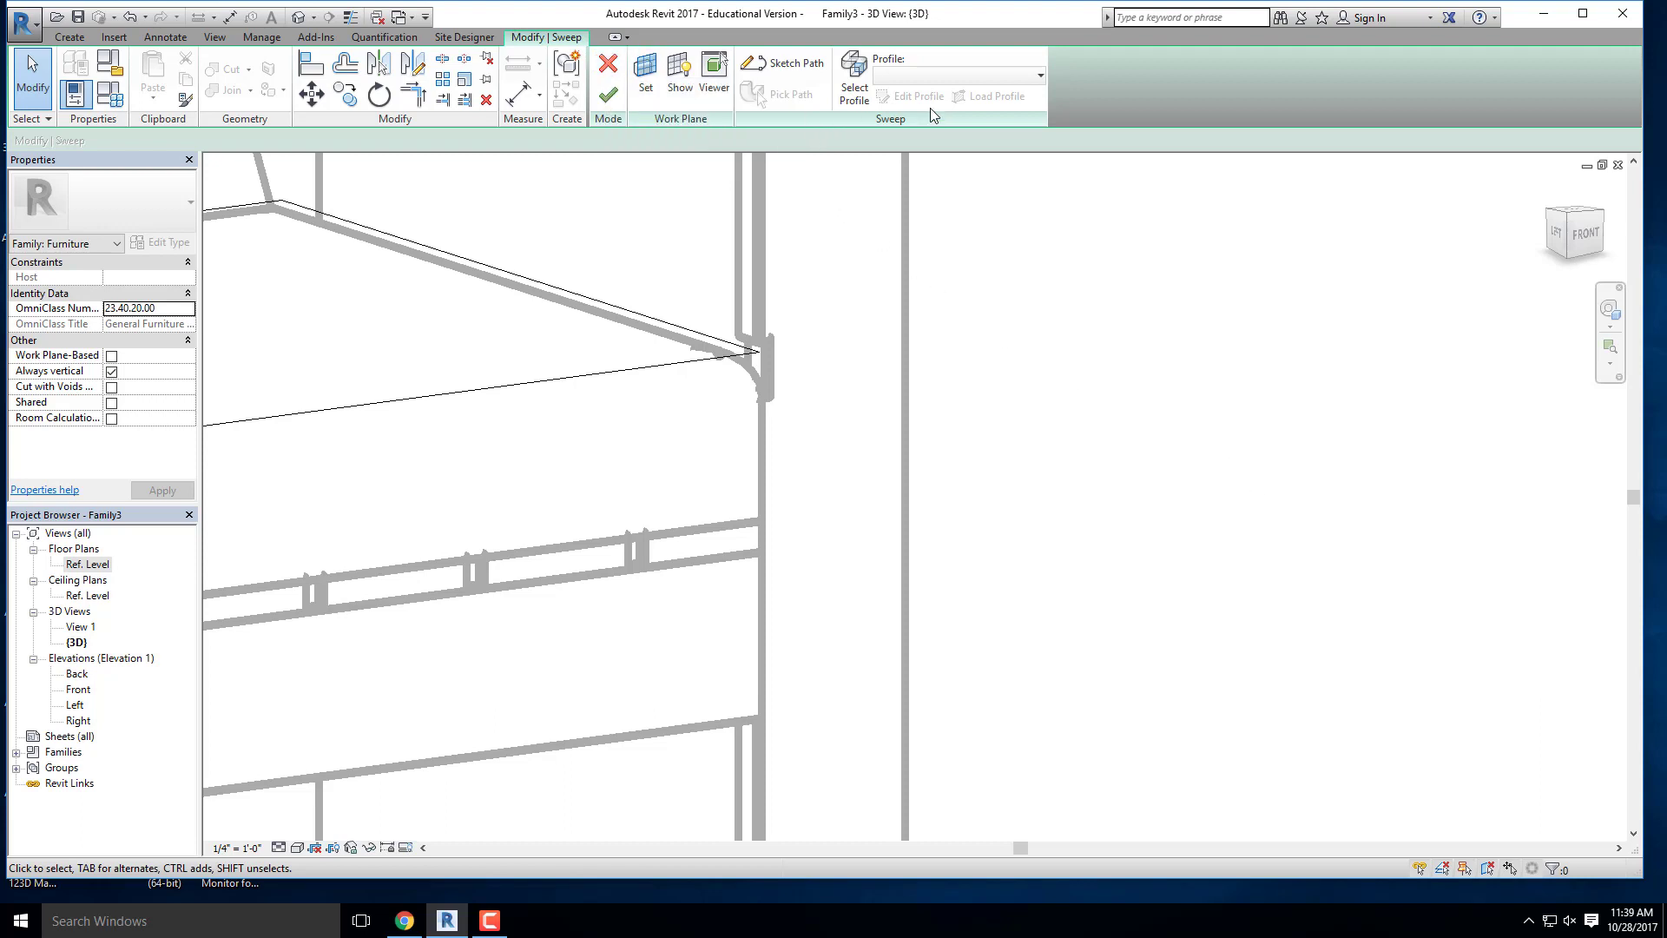
left_click(607, 94)
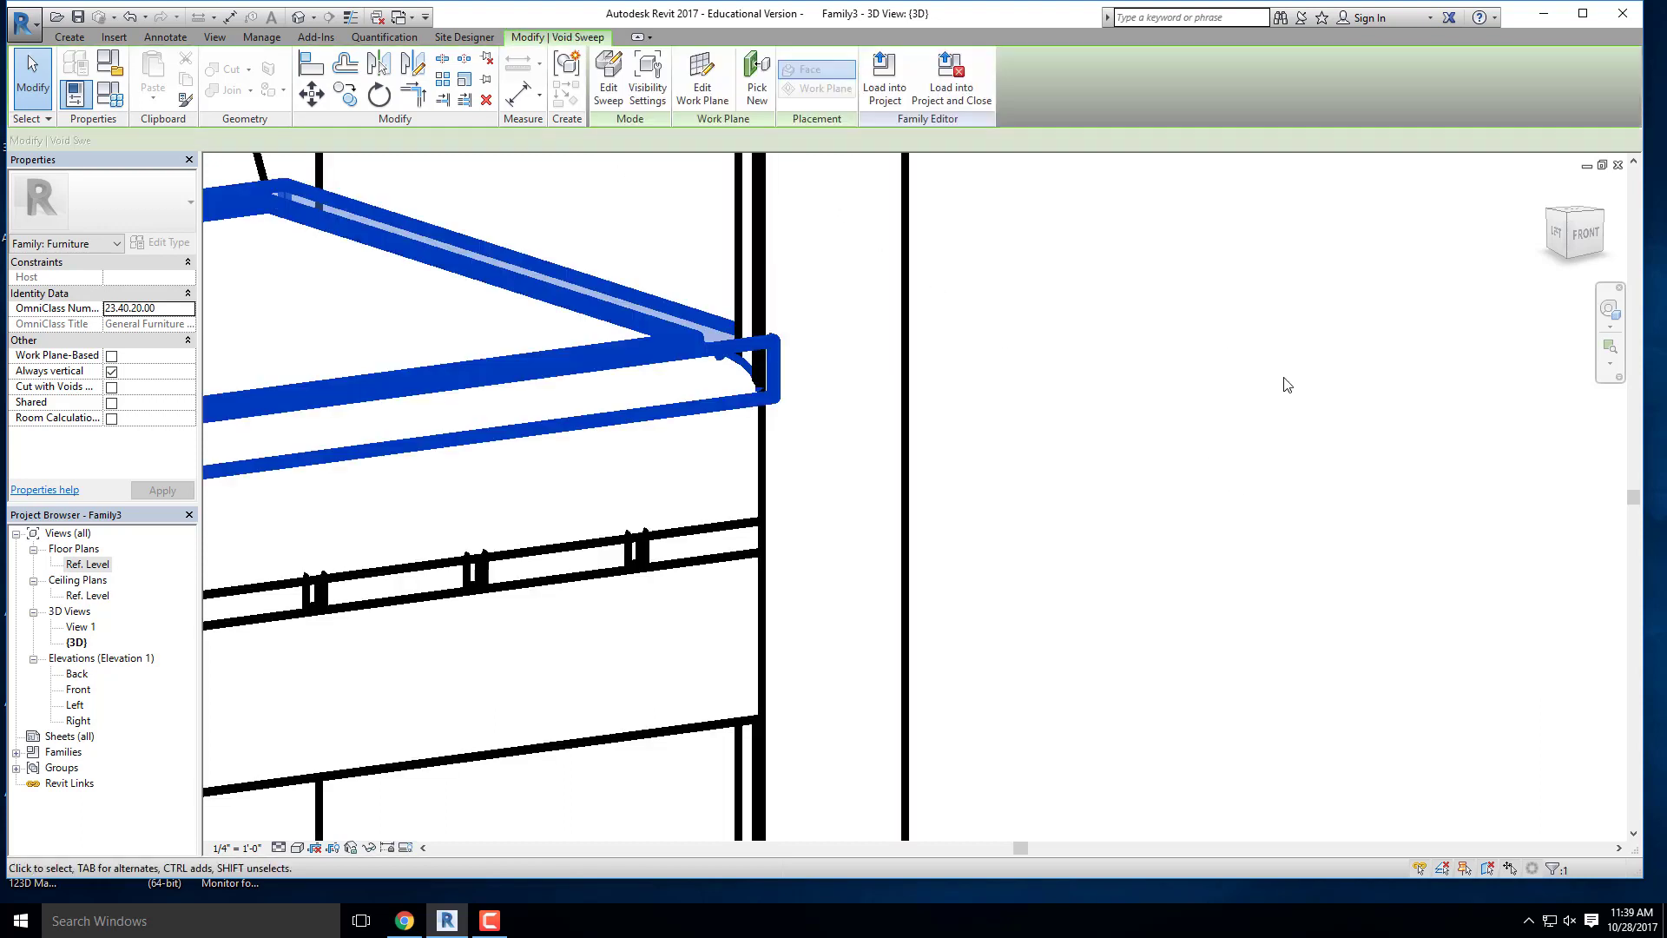
Step: Apply Uncut Geometry between the void sweep and the front leg beside the cushion's corner, and select the void sweep again
middle_click_drag(998, 328, 1138, 401, "shift")
scroll(1138, 400, "down", 1)
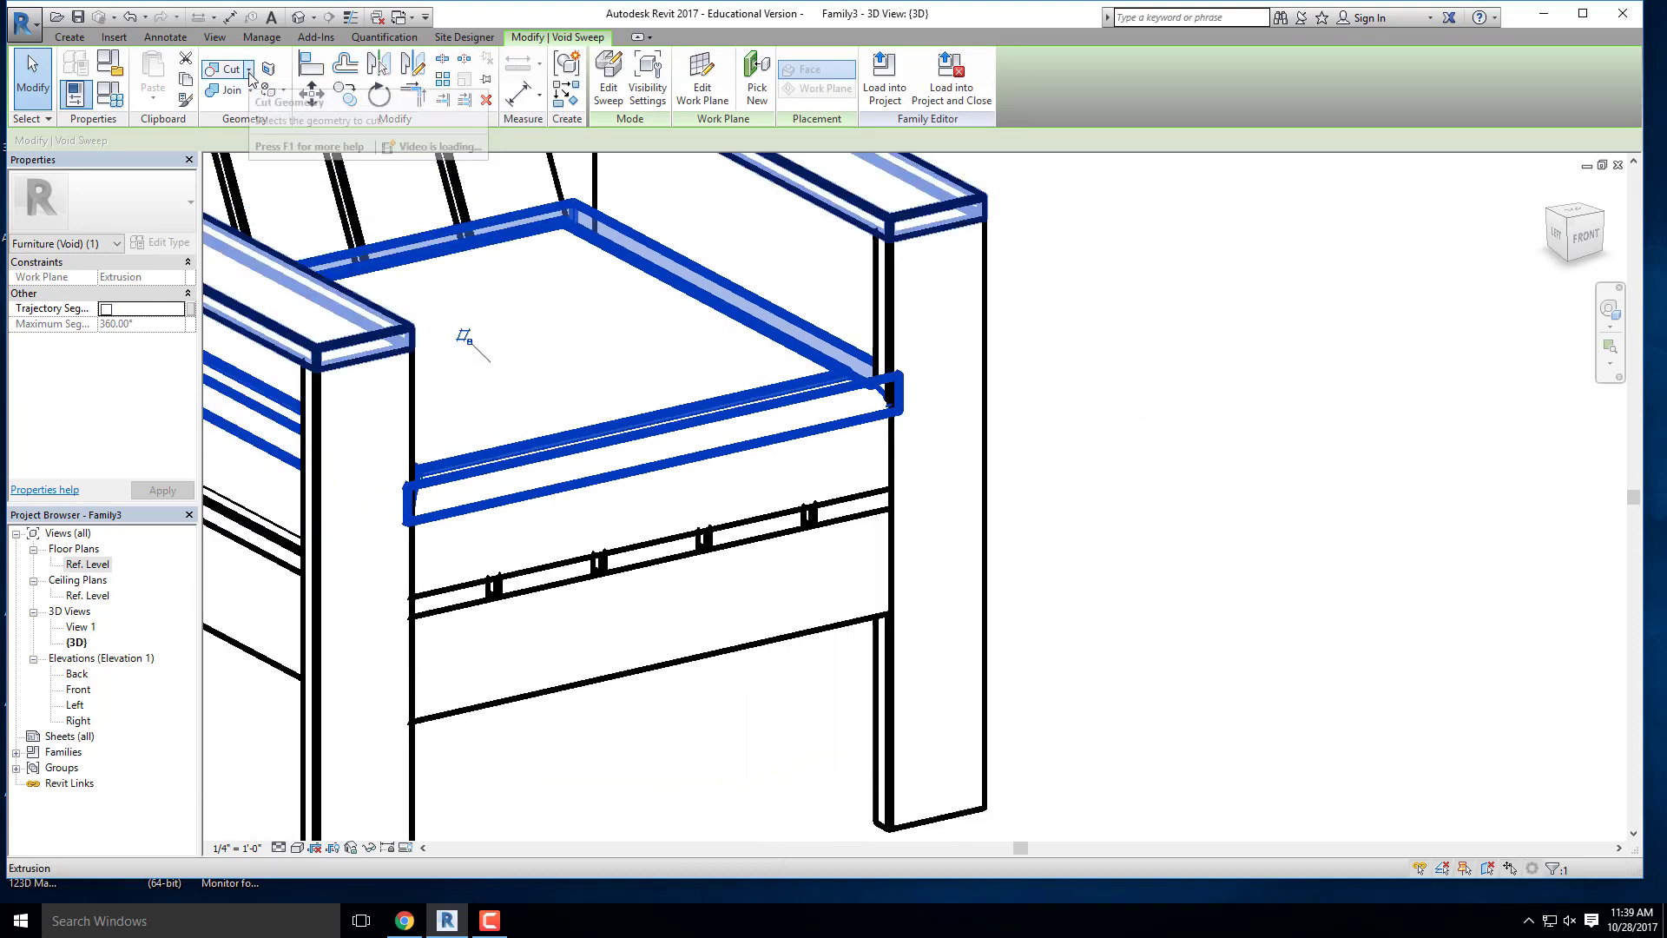
left_click(248, 69)
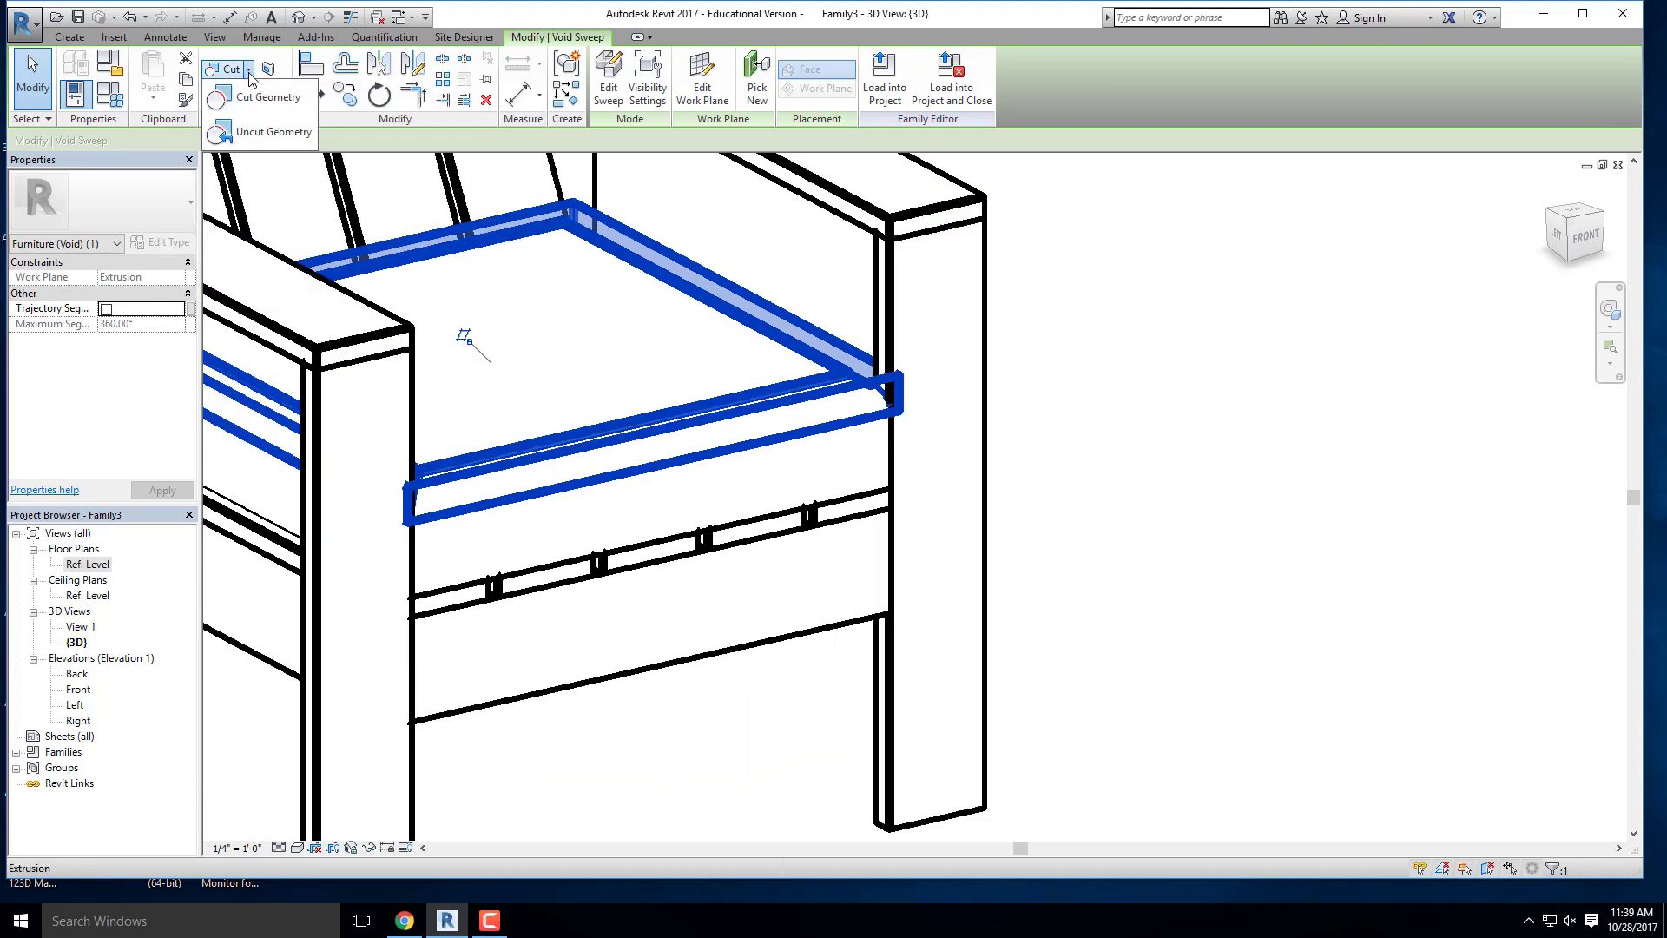
left_click(260, 132)
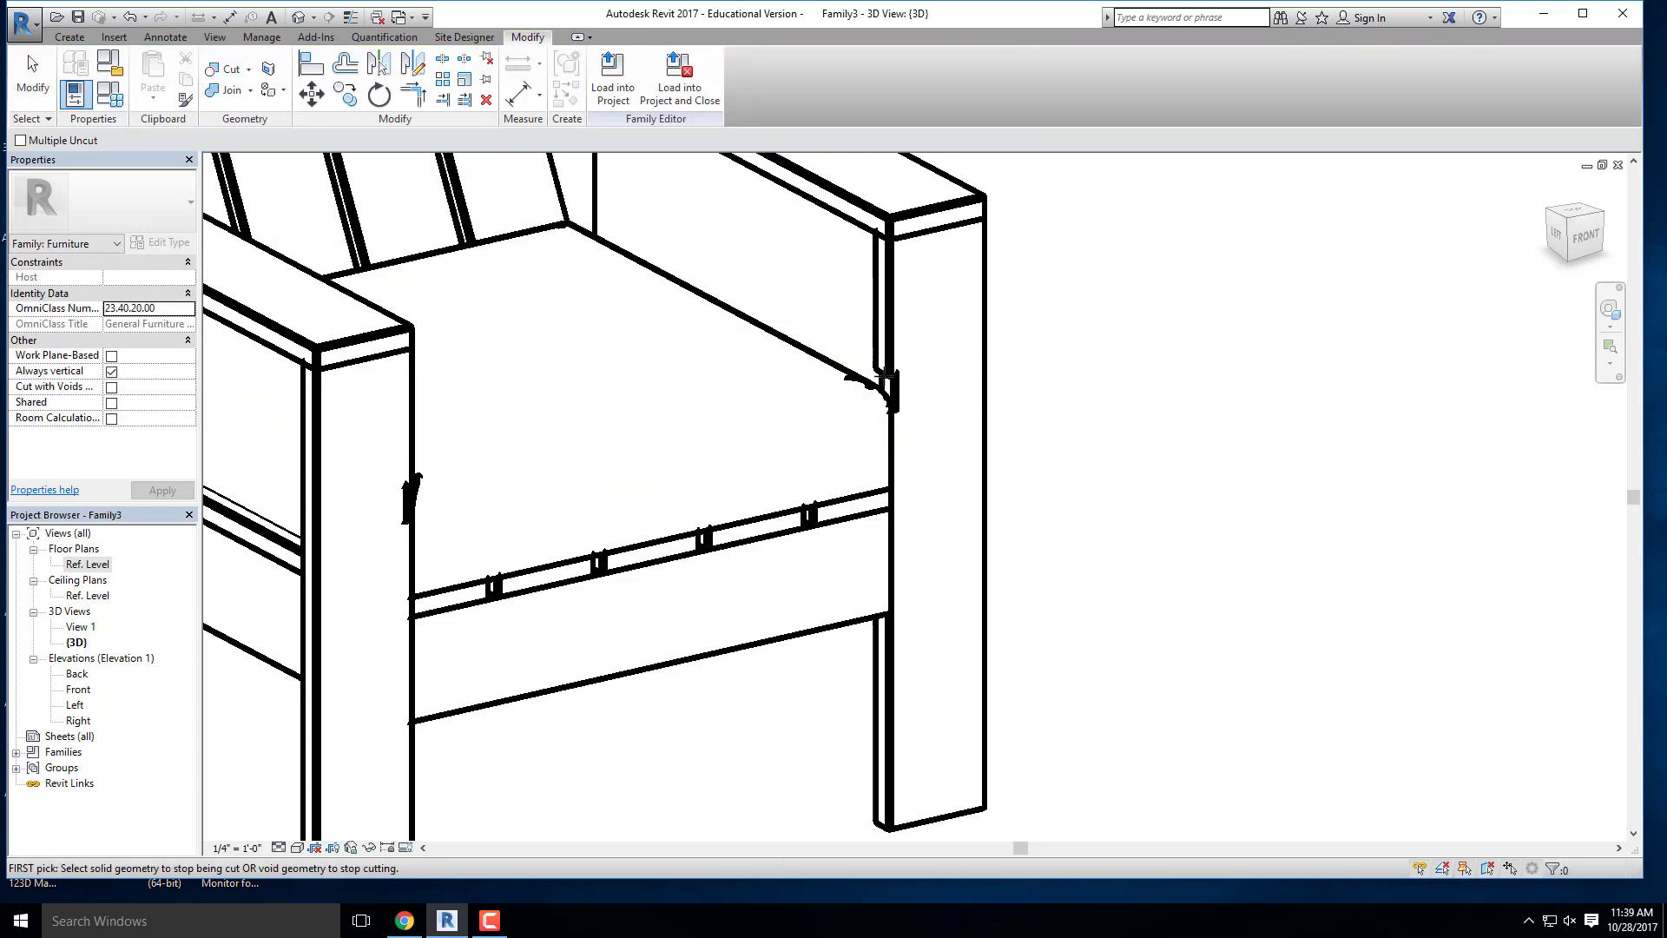
left_click(891, 376)
left_click(941, 379)
left_click(849, 377)
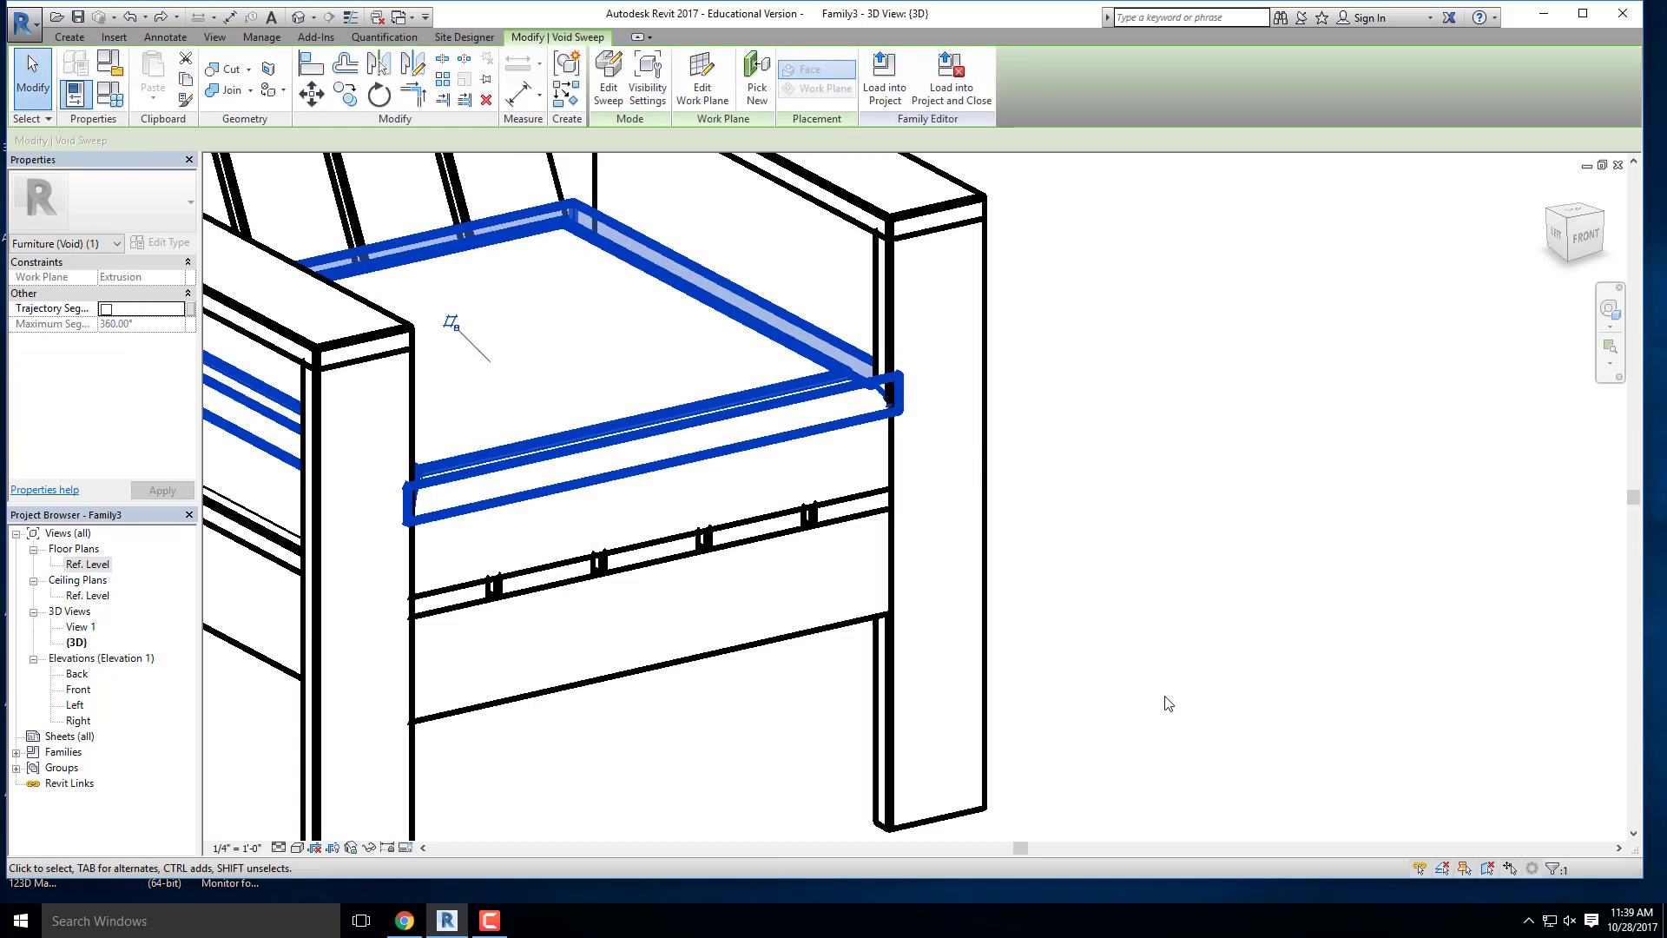
Step: Try to separate the void sweep from the front leg at the cushion's corner with Unjoin Geometry
left_click(251, 91)
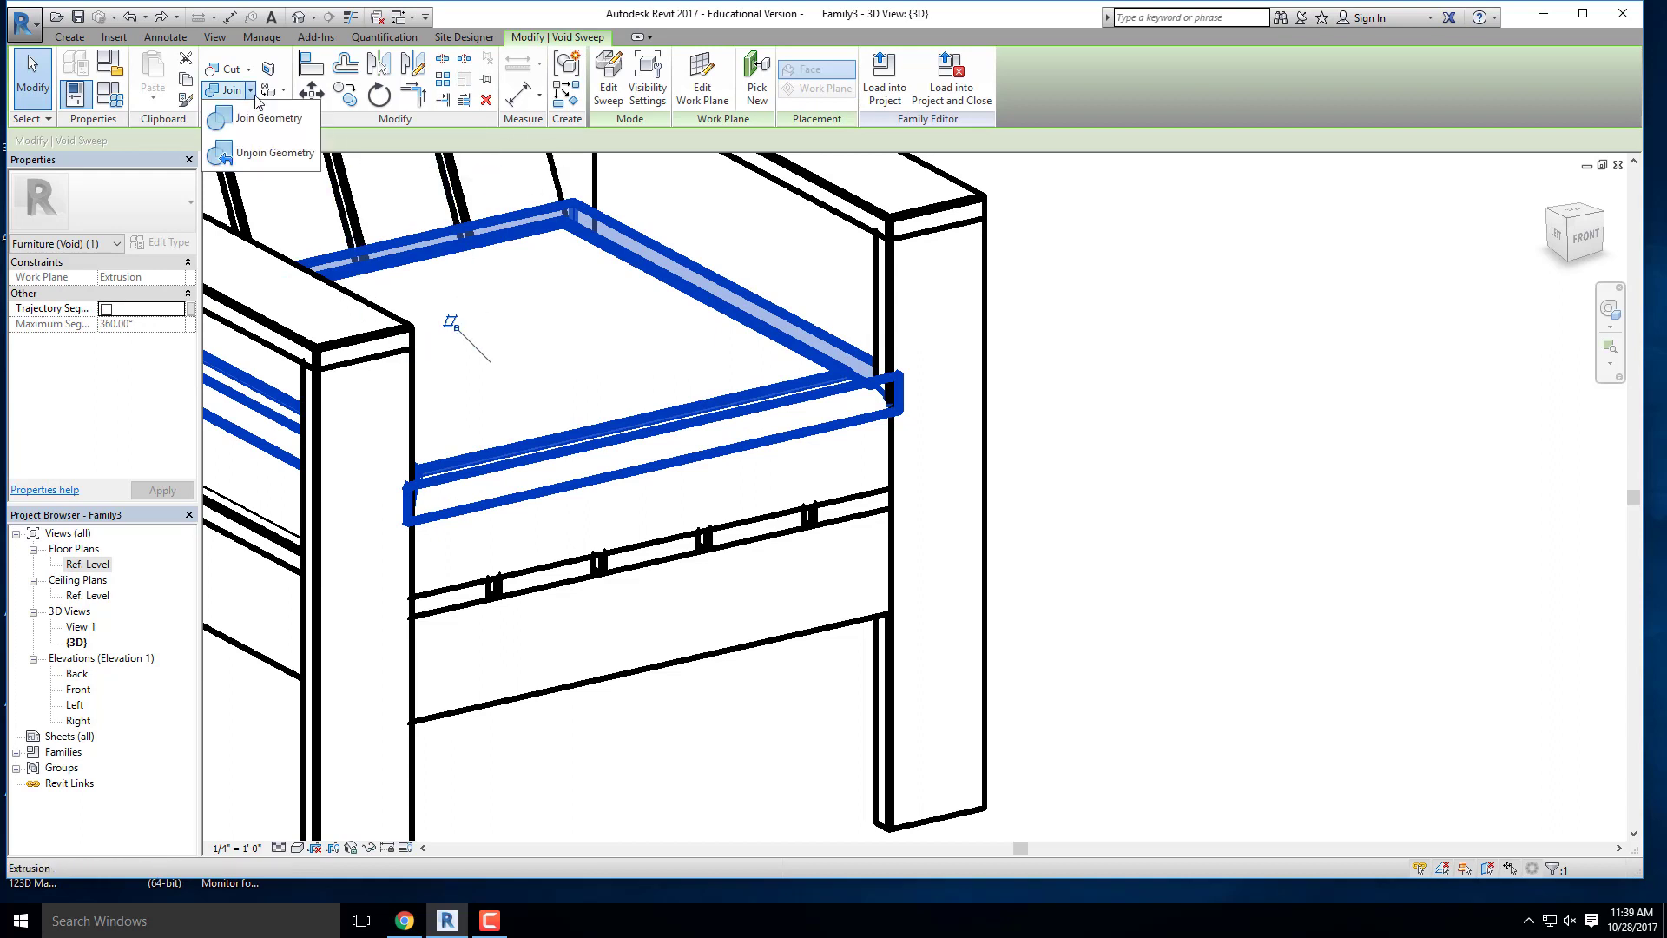
left_click(261, 156)
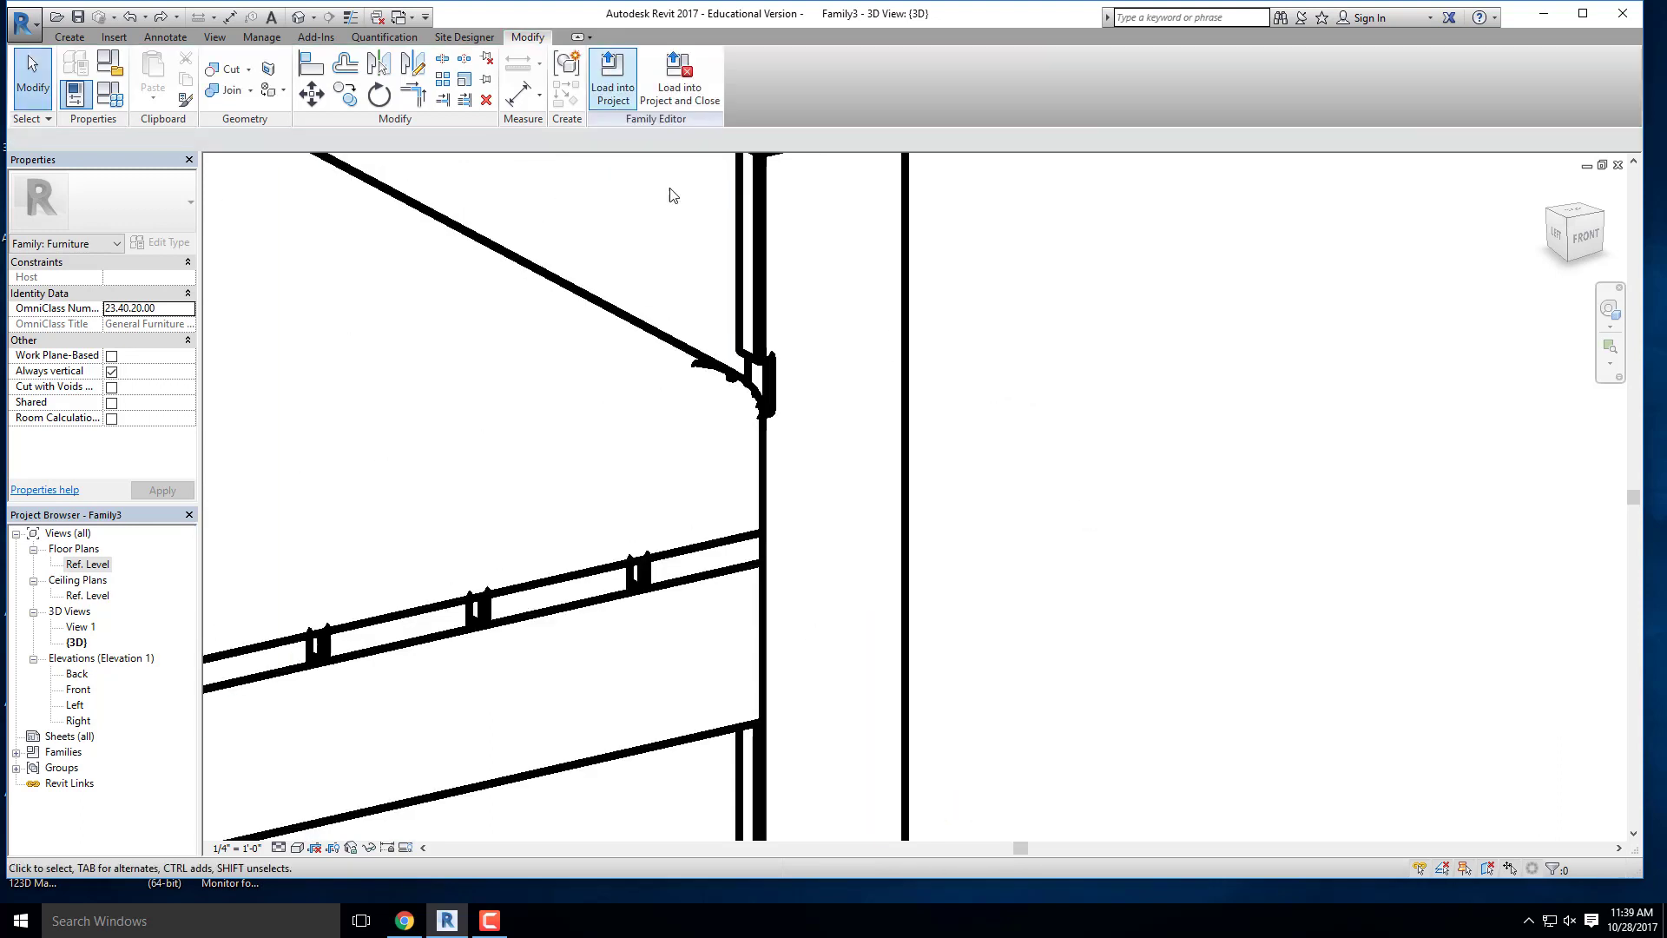
left_click(652, 305)
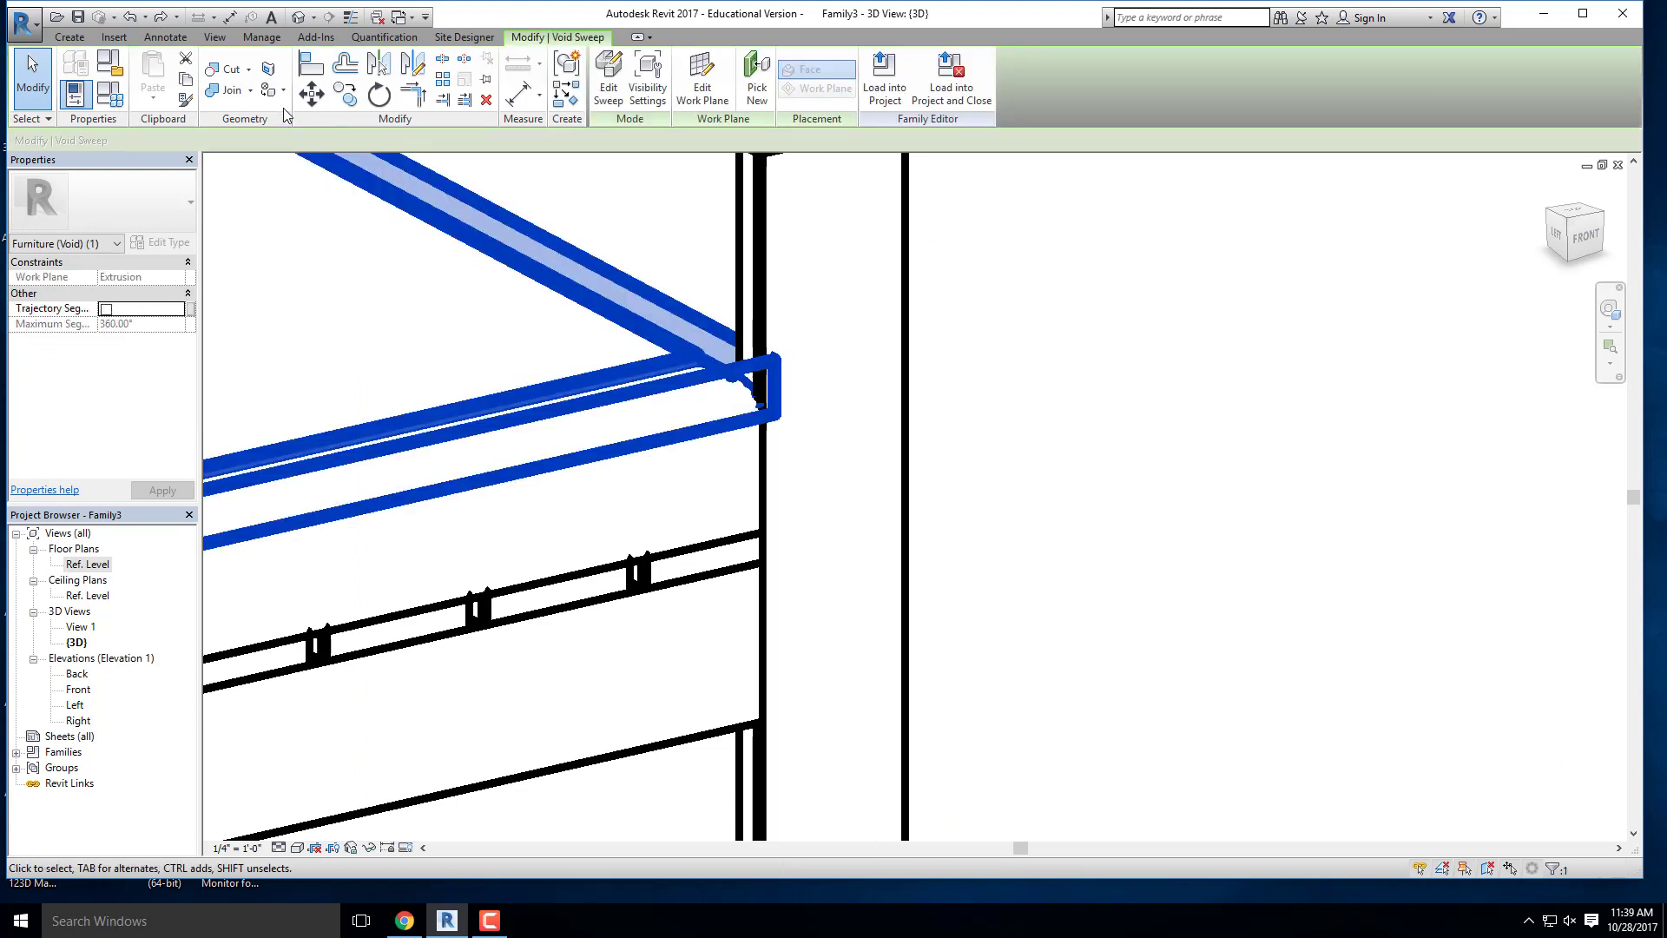
left_click(248, 69)
left_click(269, 153)
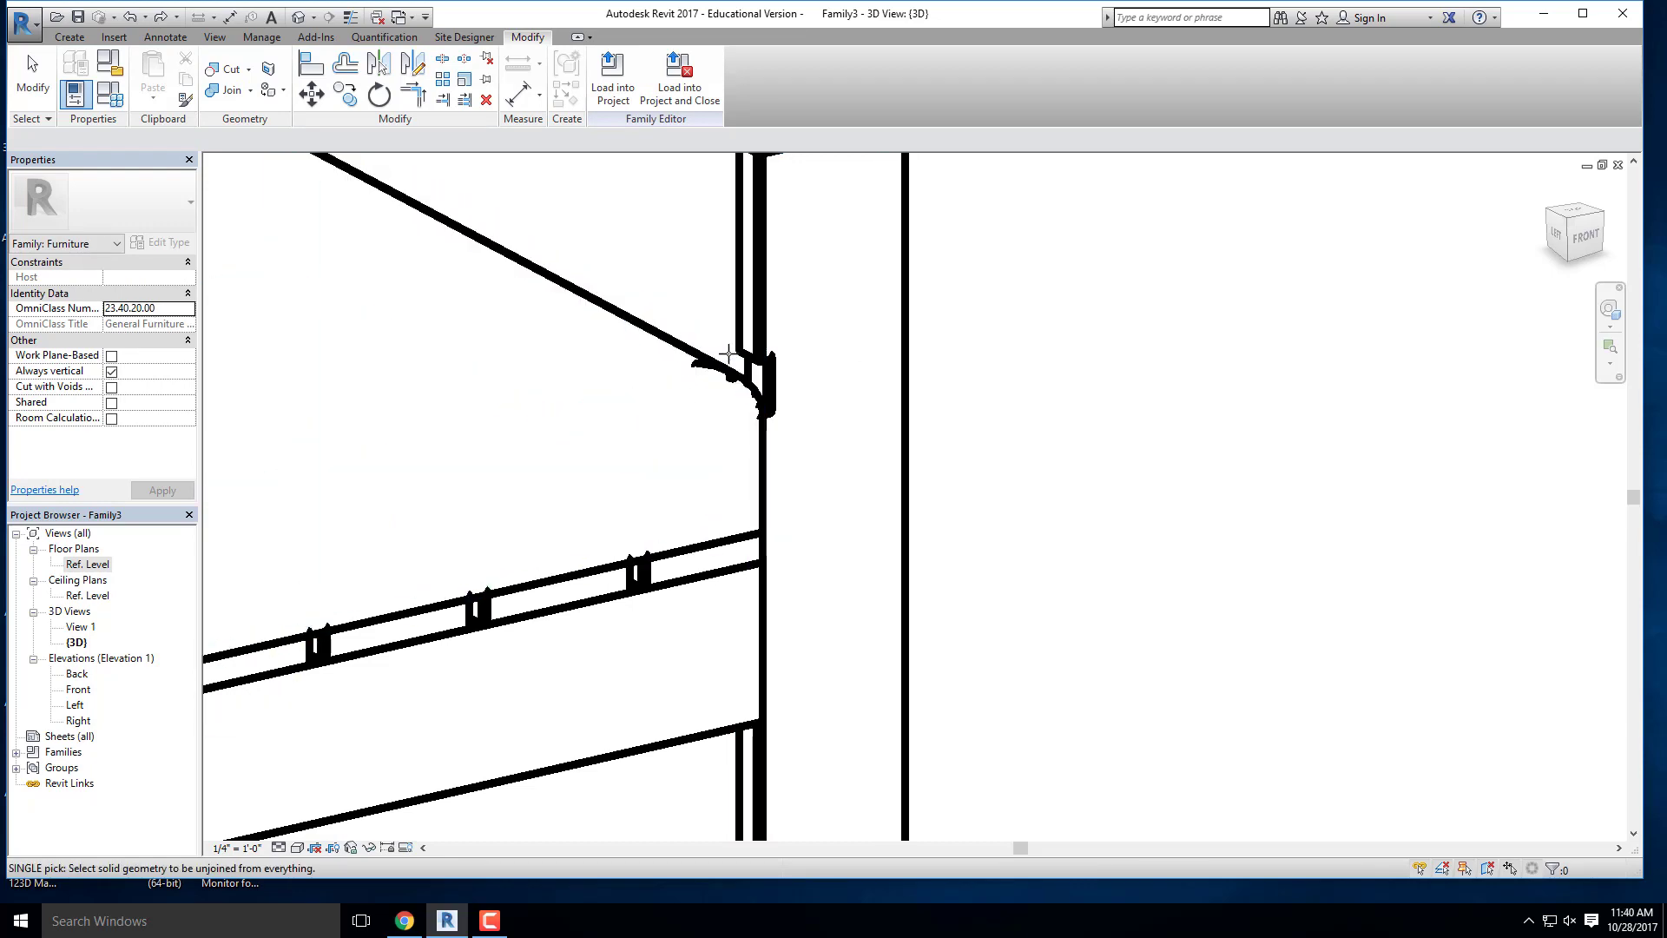
scroll(863, 550, "down", 4)
key("Escape")
Step: Review the void sweep's profile sketch on the cushion's side edge, and finish the profile and sweep without changing them
scroll(871, 533, "up", 4)
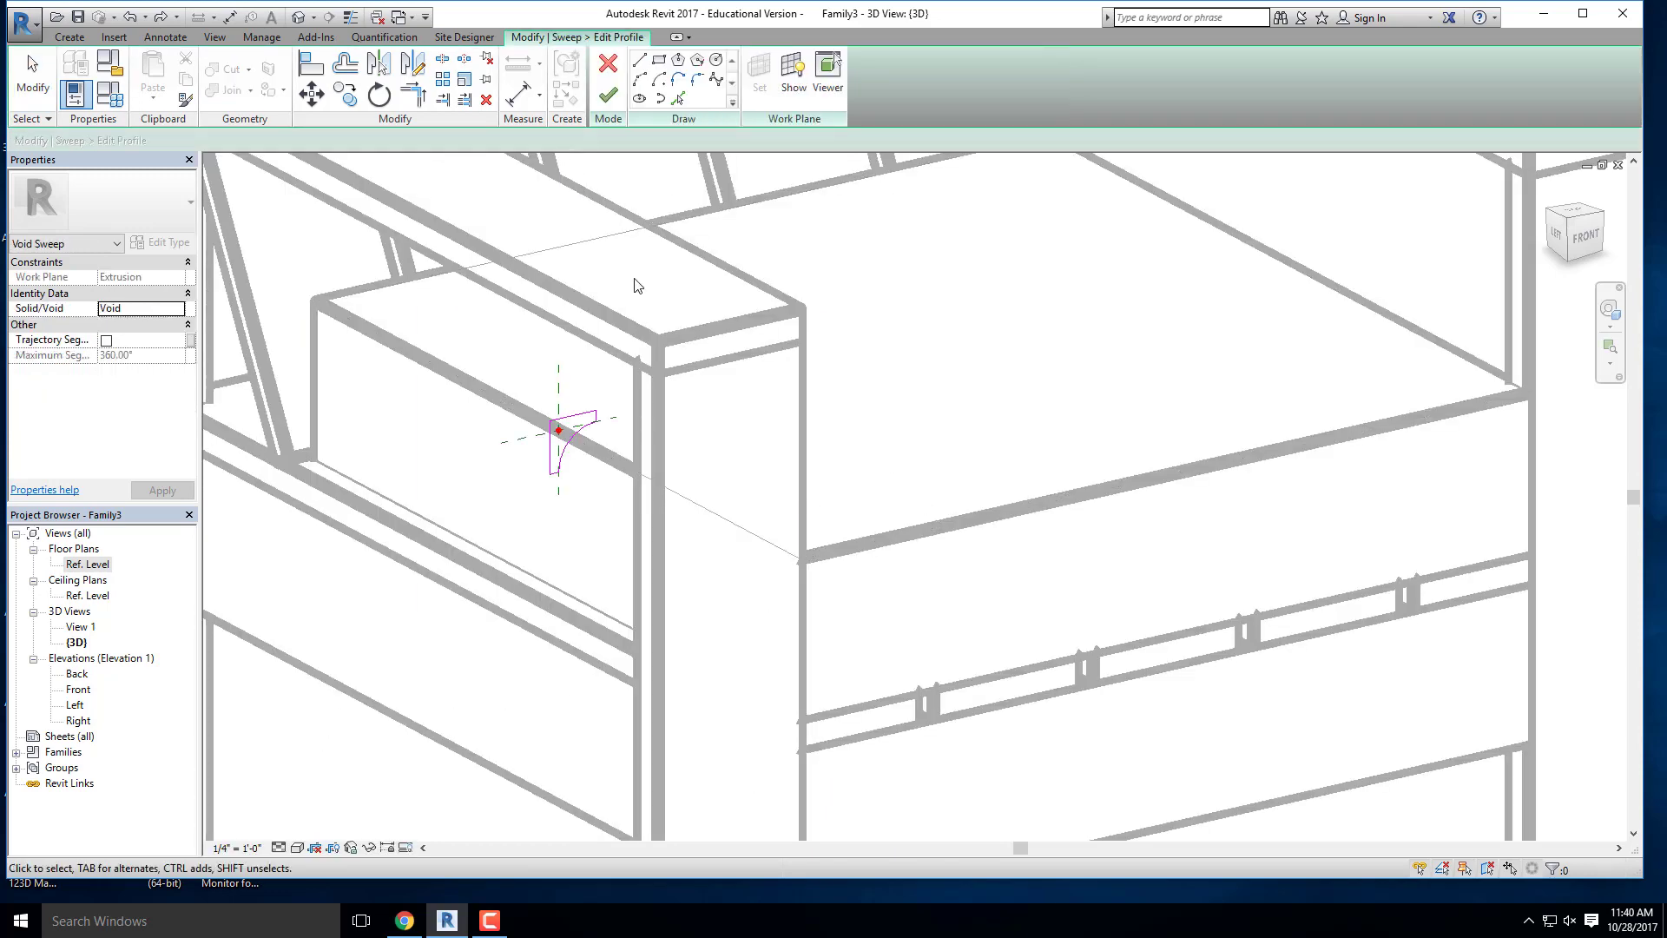
left_click(609, 97)
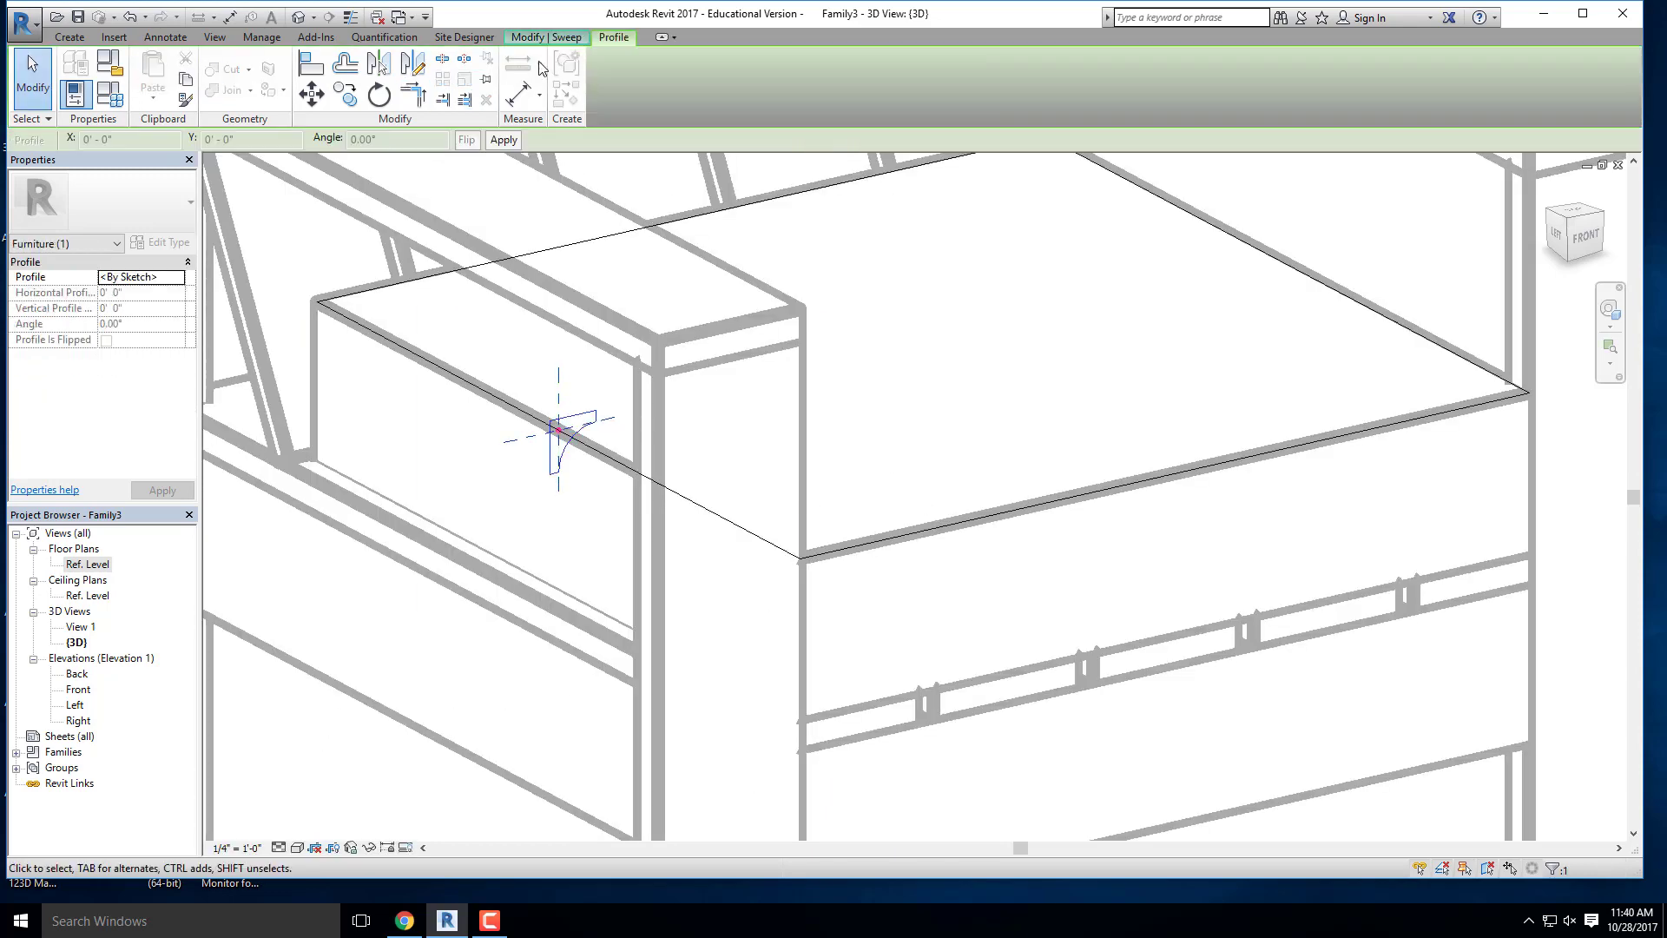
middle_click_drag(827, 442, 597, 521)
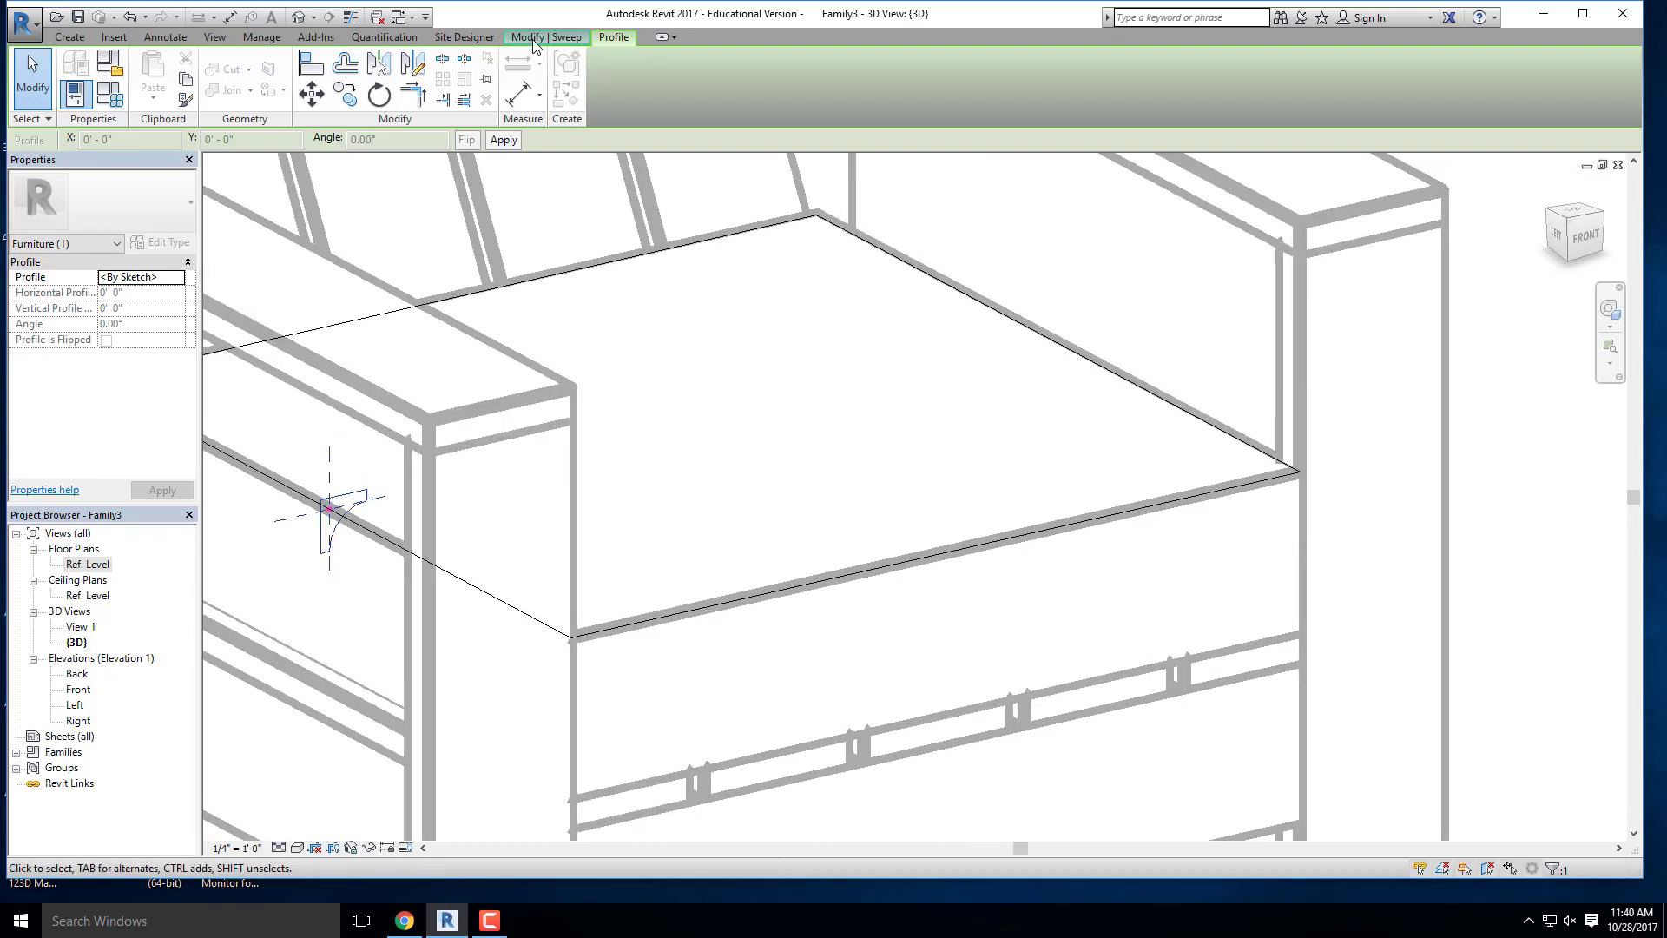
left_click(534, 37)
left_click(610, 91)
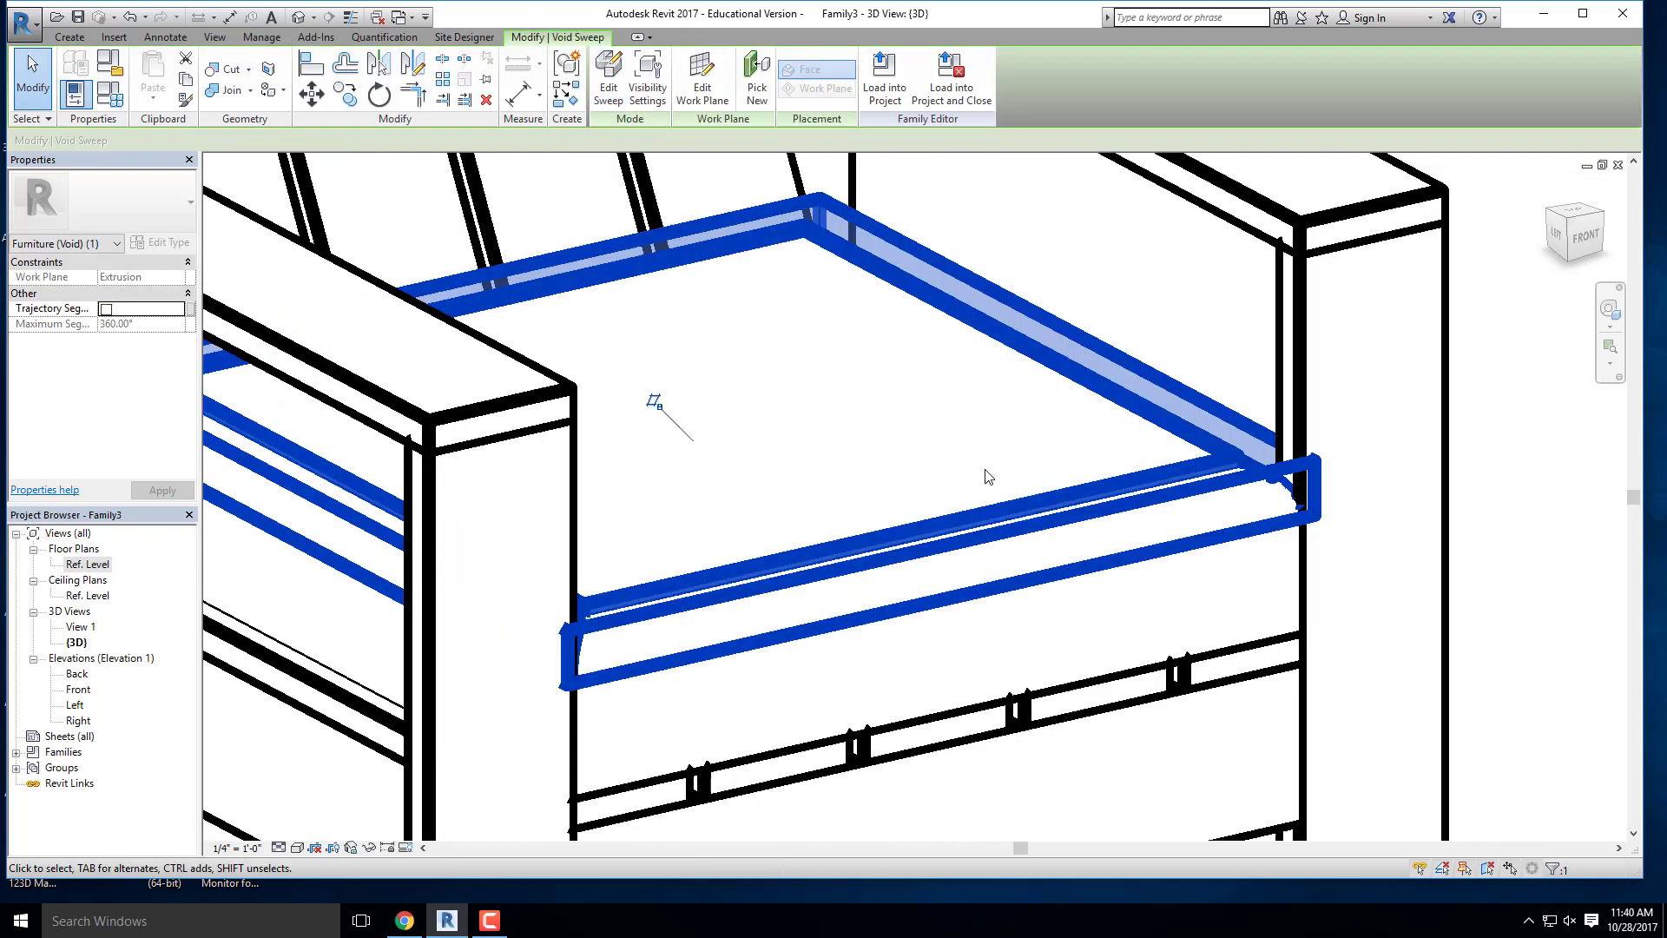
Step: Retry Unjoin Geometry on the void sweep and front leg at the cushion's corner, and leave the command
scroll(985, 470, "down", 2)
middle_click_drag(1049, 405, 903, 409)
scroll(1026, 379, "up", 3)
left_click(1024, 376)
middle_click_drag(1007, 384, 847, 324)
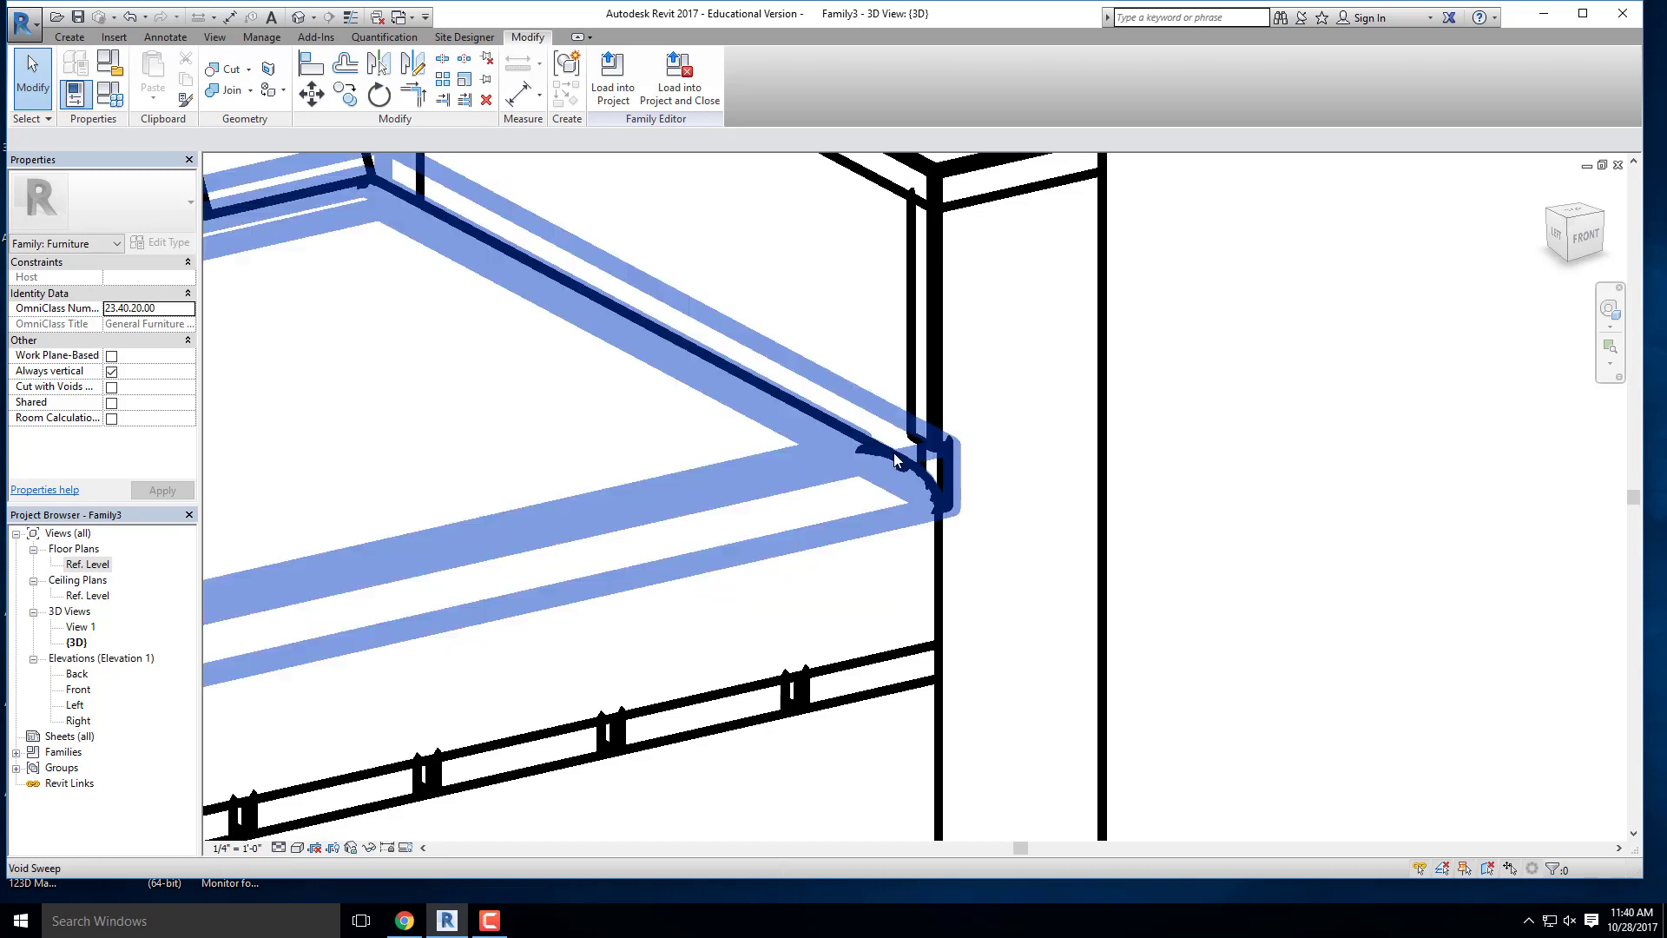
left_click(894, 483)
left_click(250, 90)
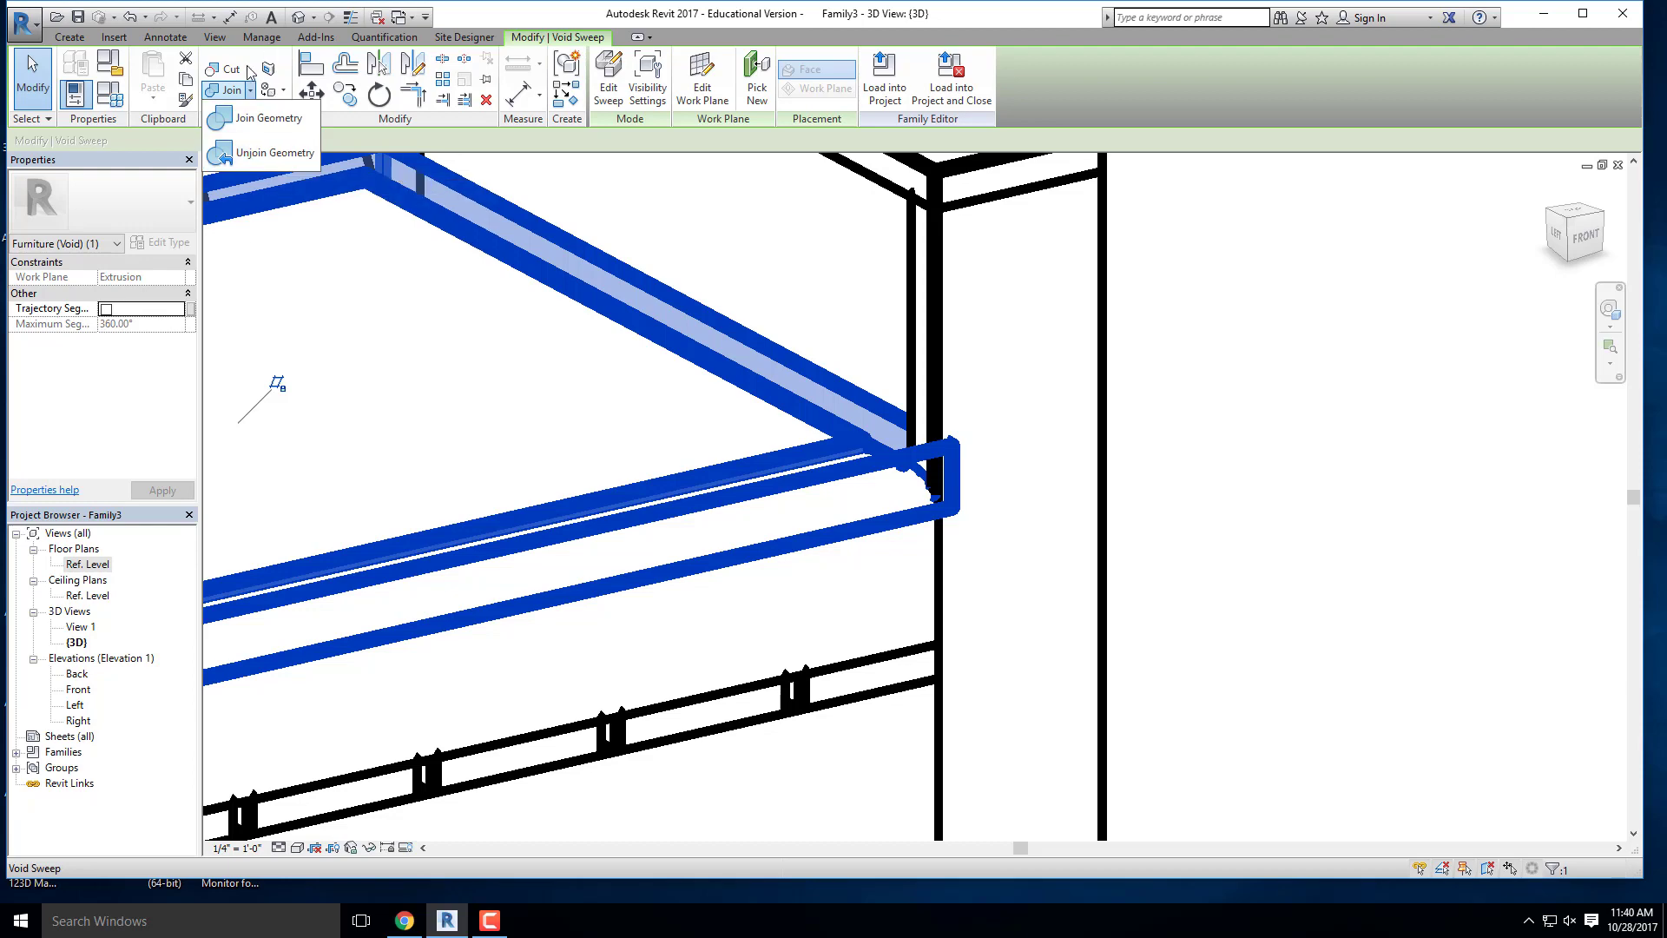
left_click(257, 143)
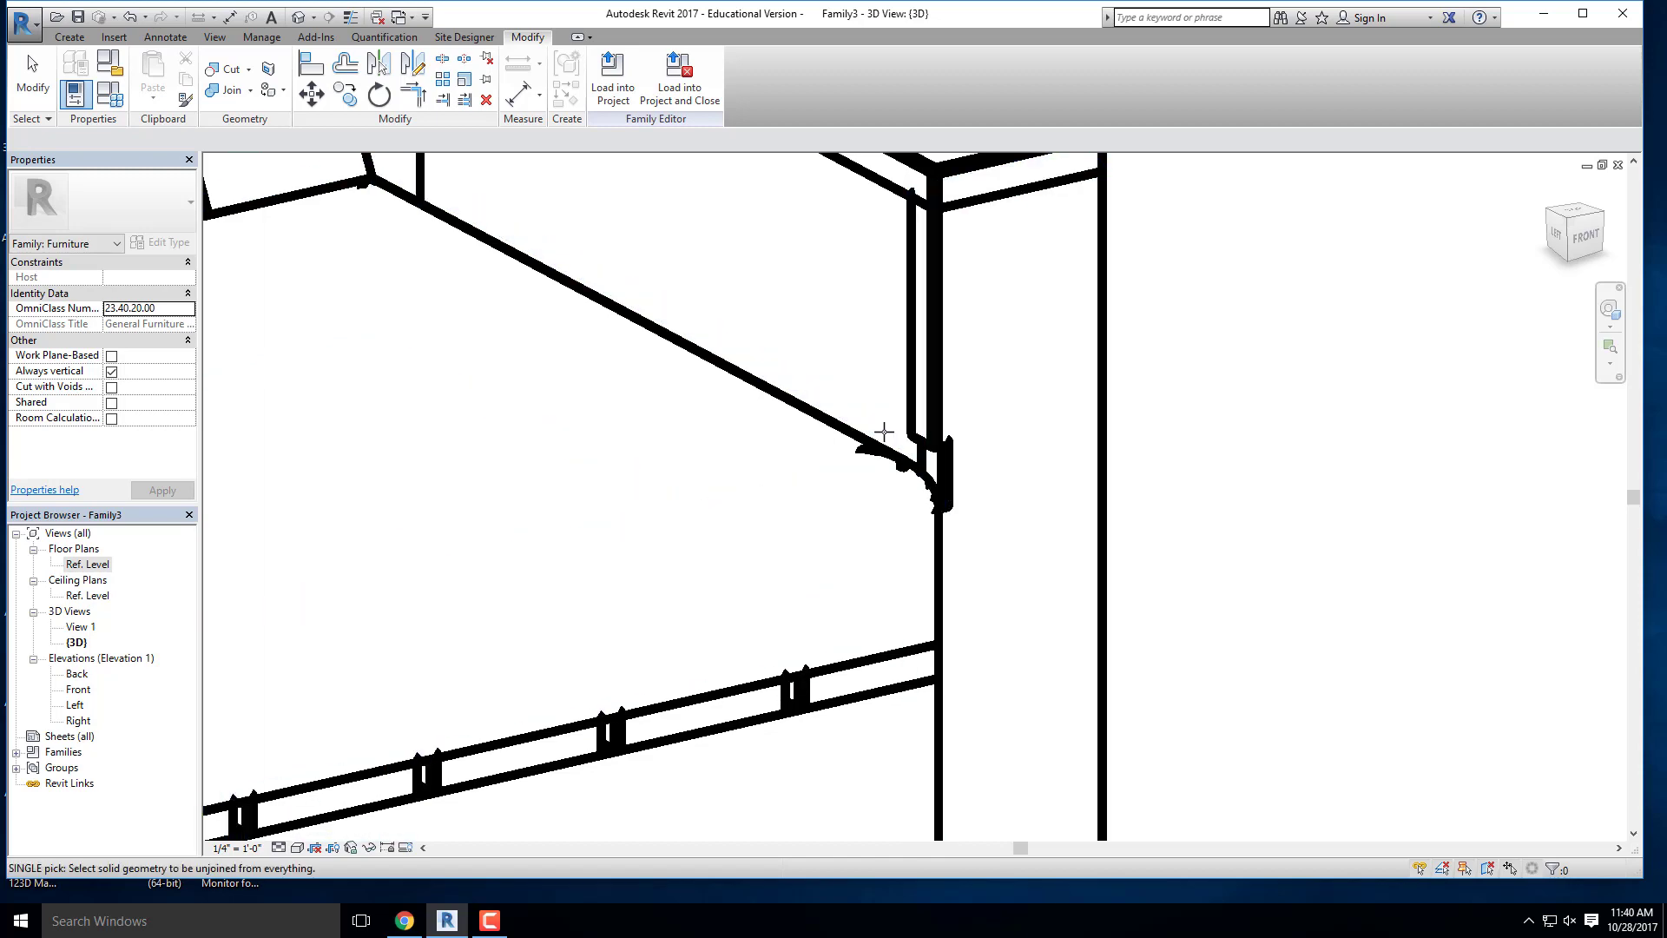
key("Escape")
left_click(897, 458)
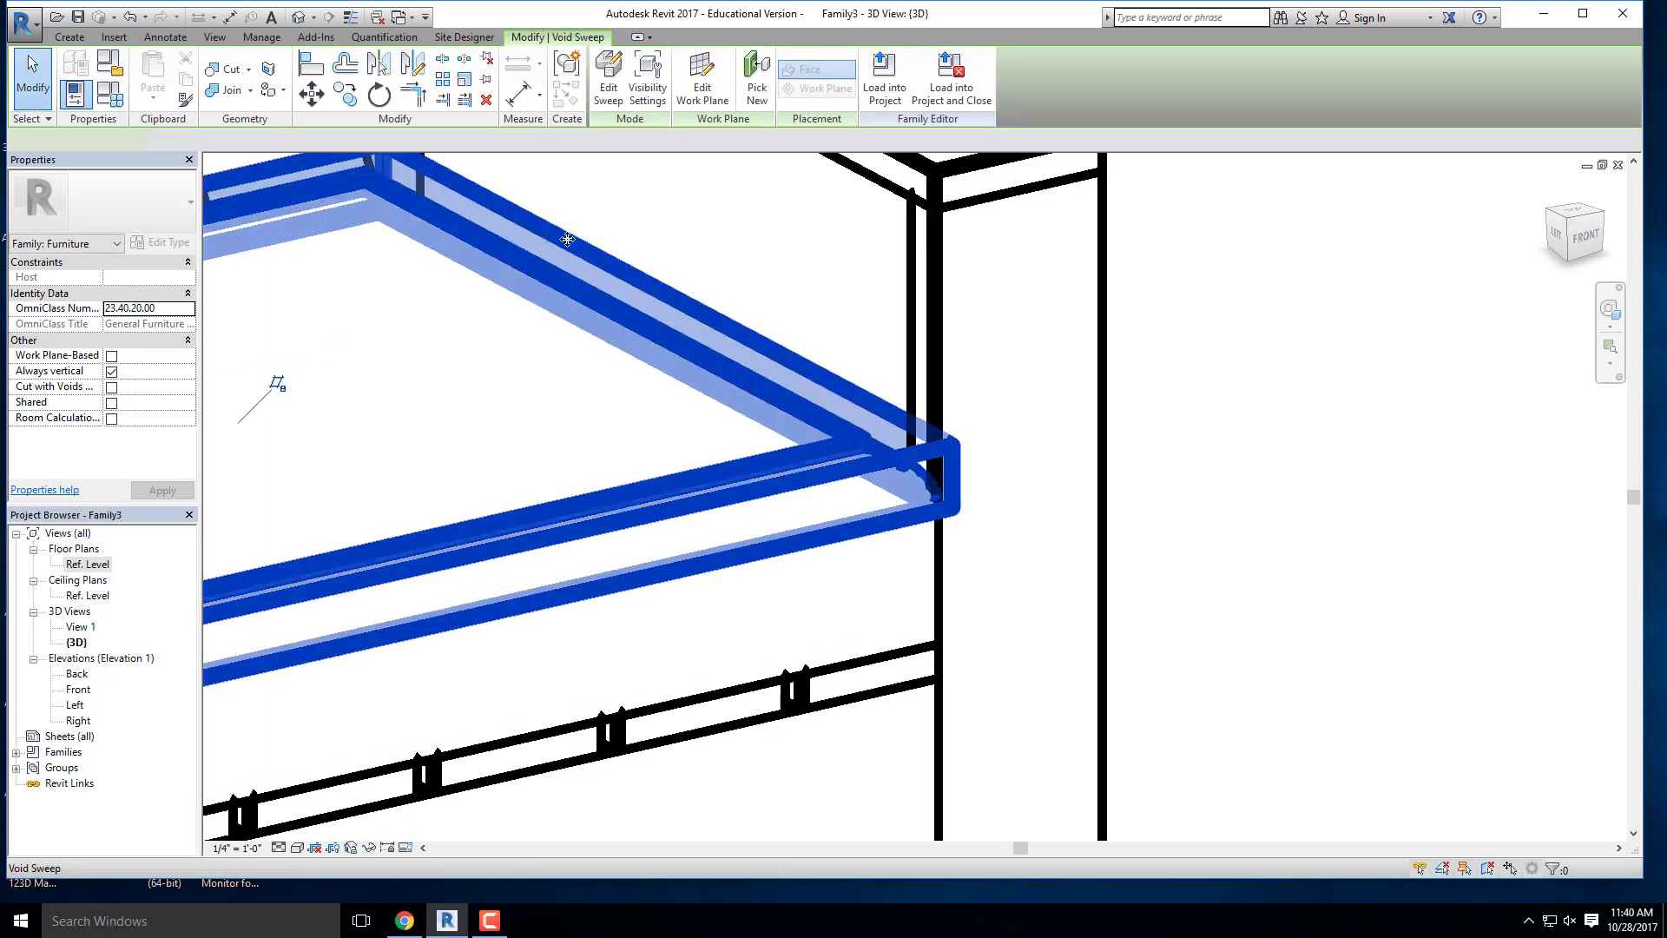
left_click(250, 90)
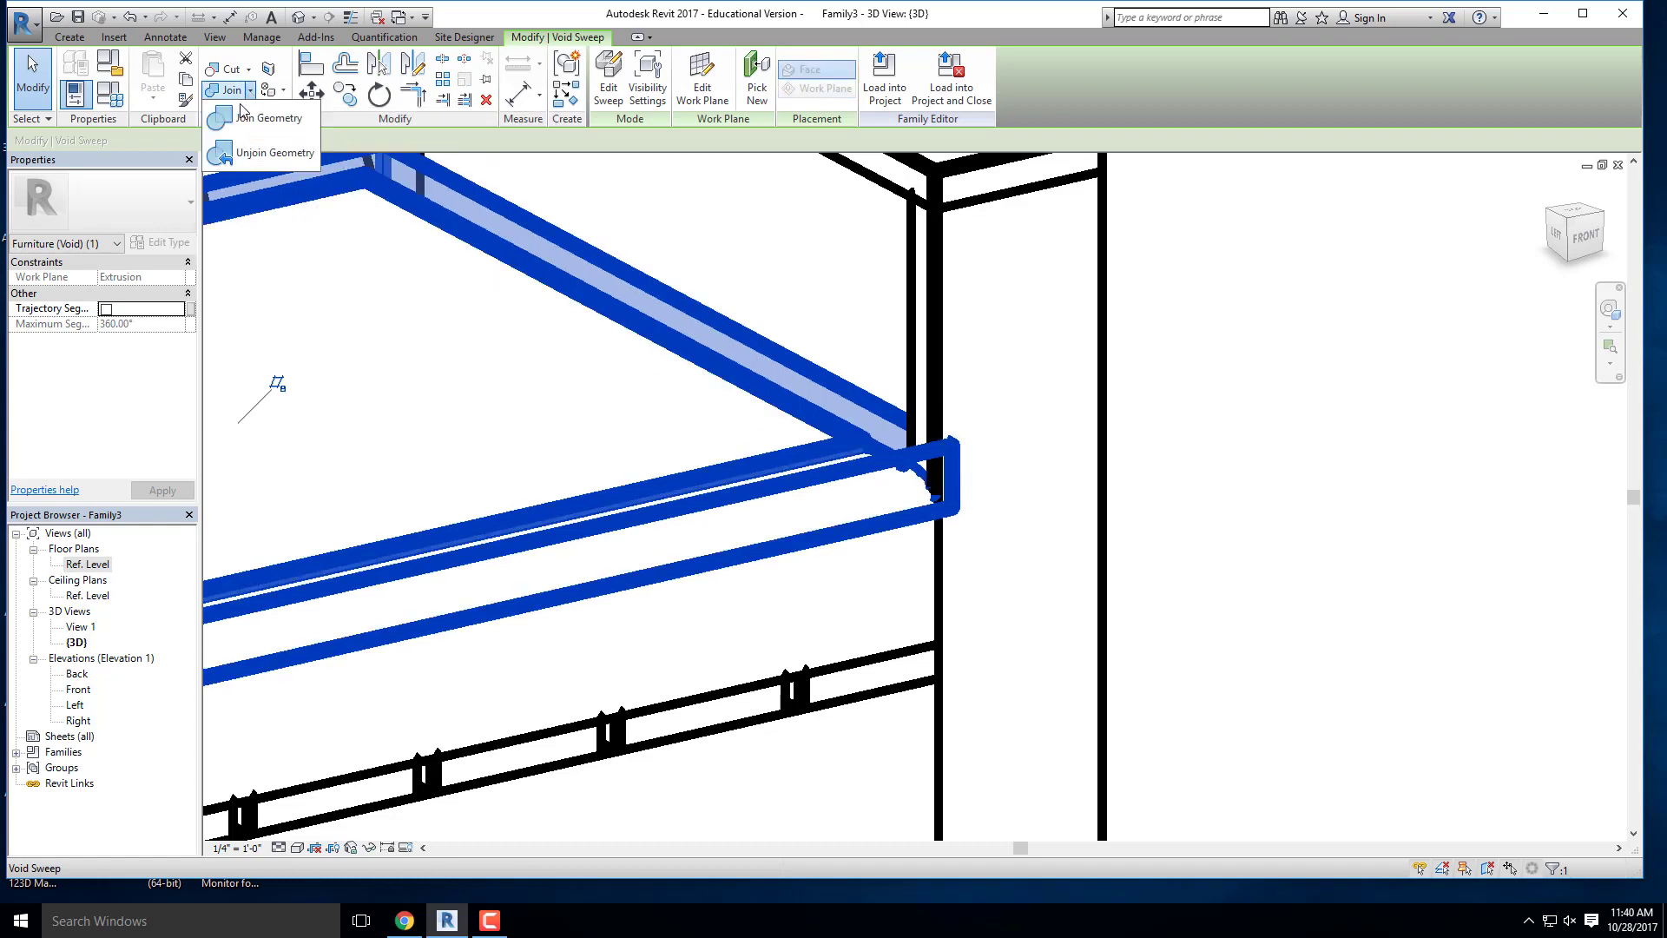
left_click(260, 155)
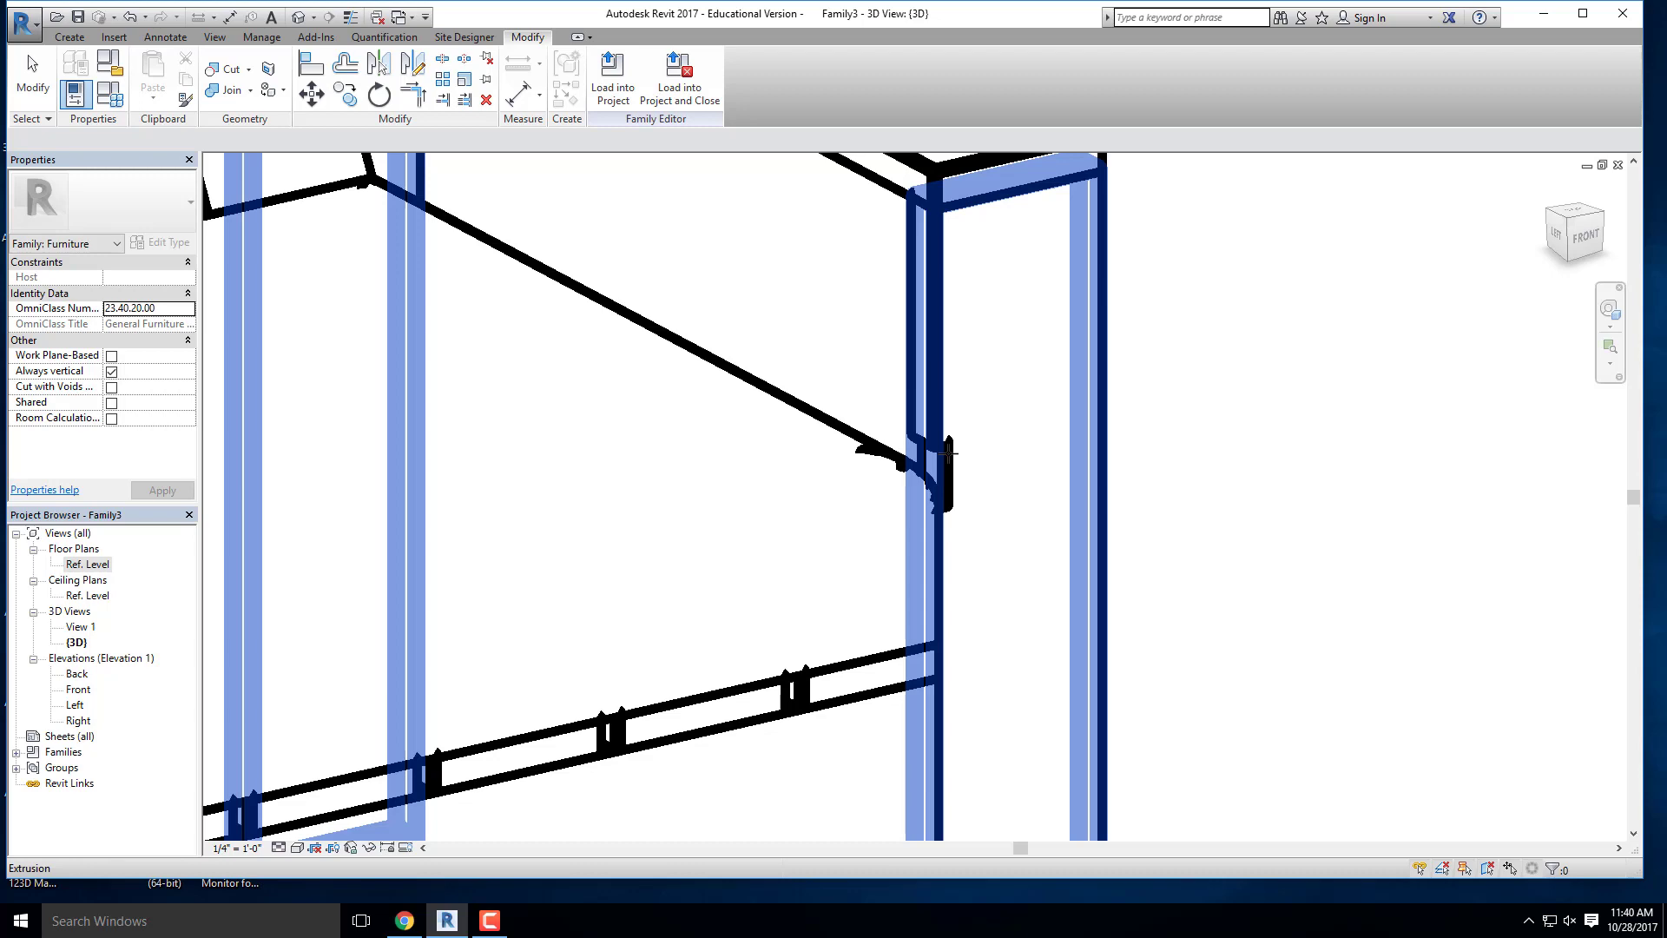
scroll(764, 342, "down", 5)
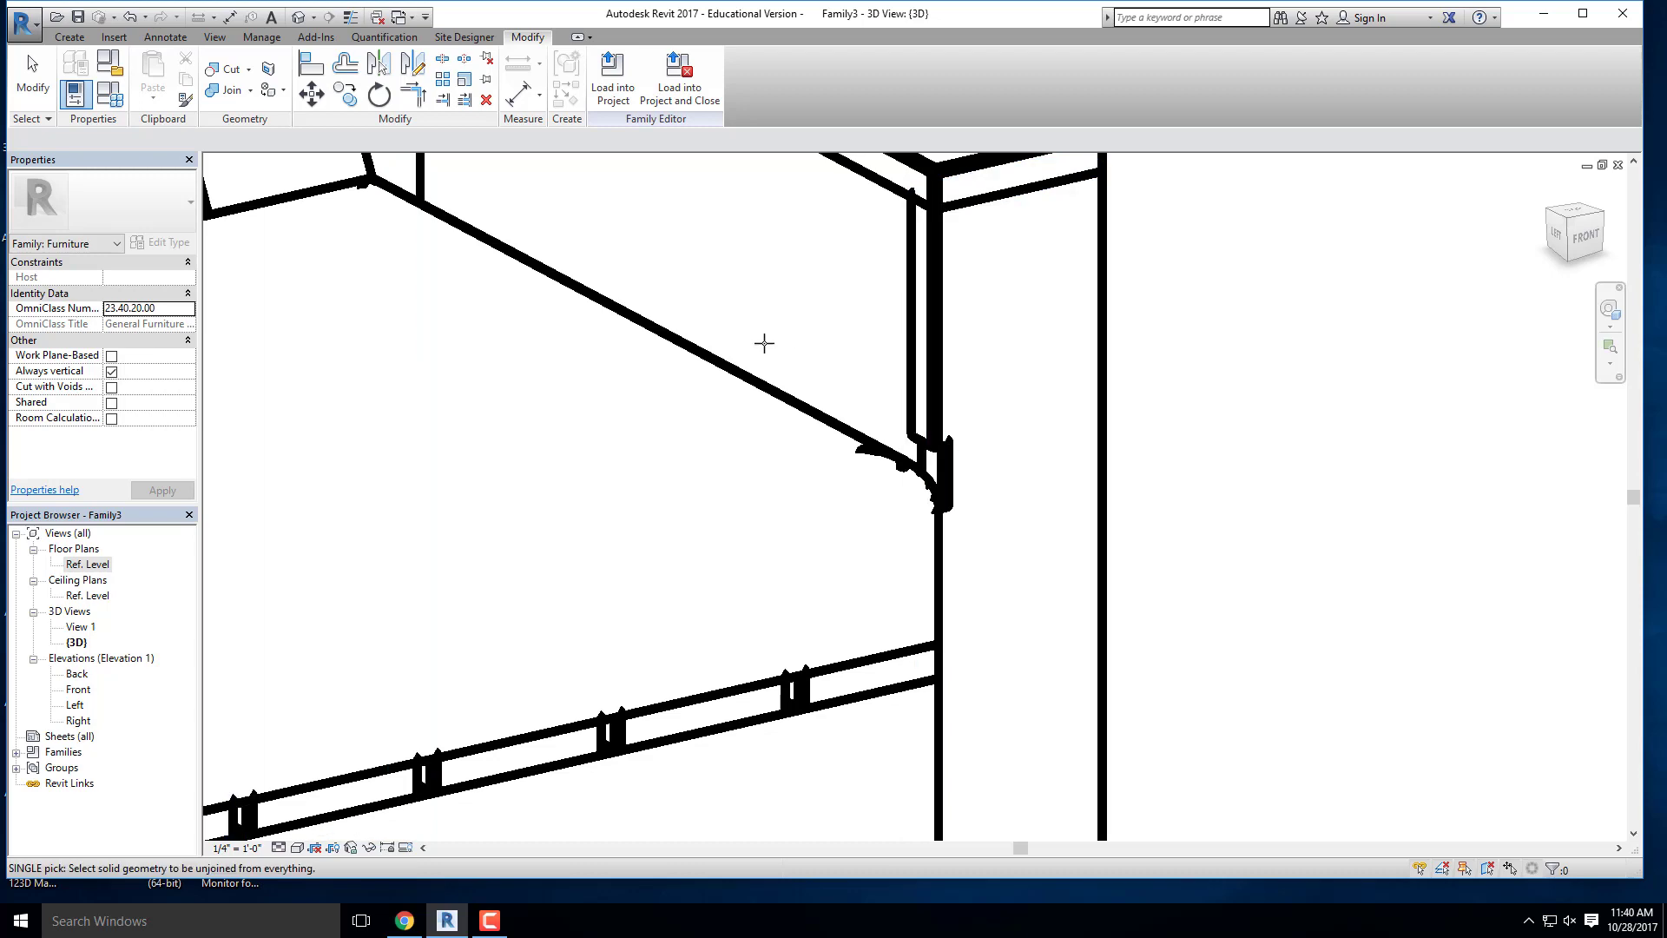
key("Escape")
Step: Examine the whole chair from the front, checking the armrests, the seat frame and the cushion's corners beside the legs
middle_click_drag(848, 432, 692, 437, "shift")
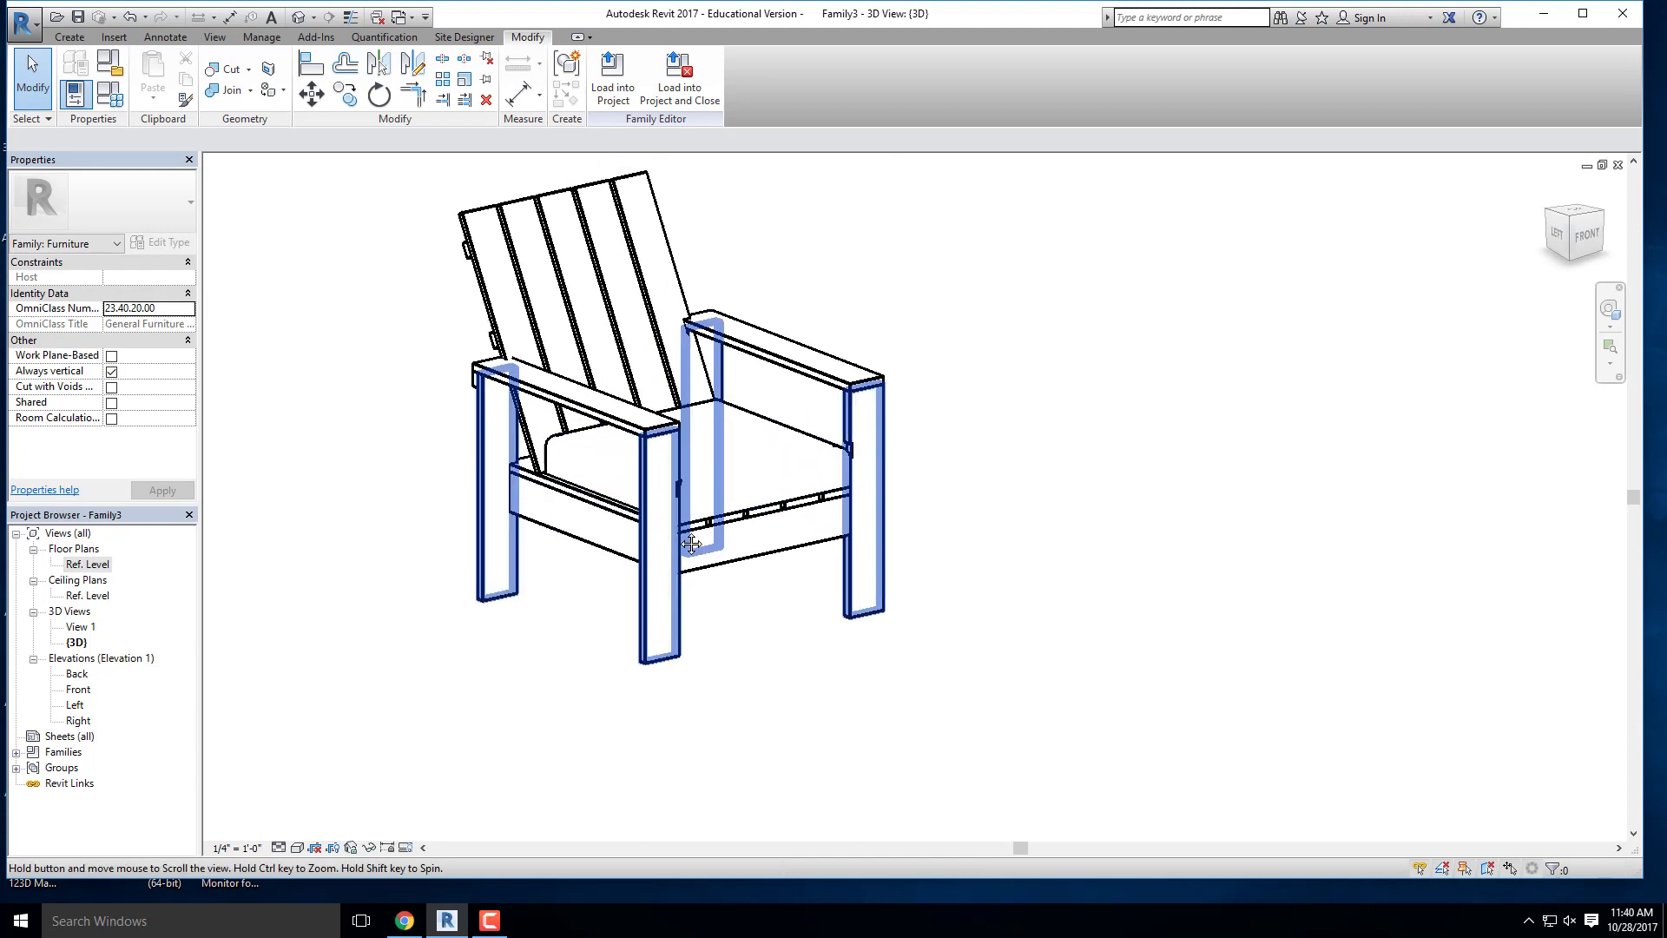
middle_click_drag(782, 491, 692, 536, "shift")
scroll(684, 556, "up", 3)
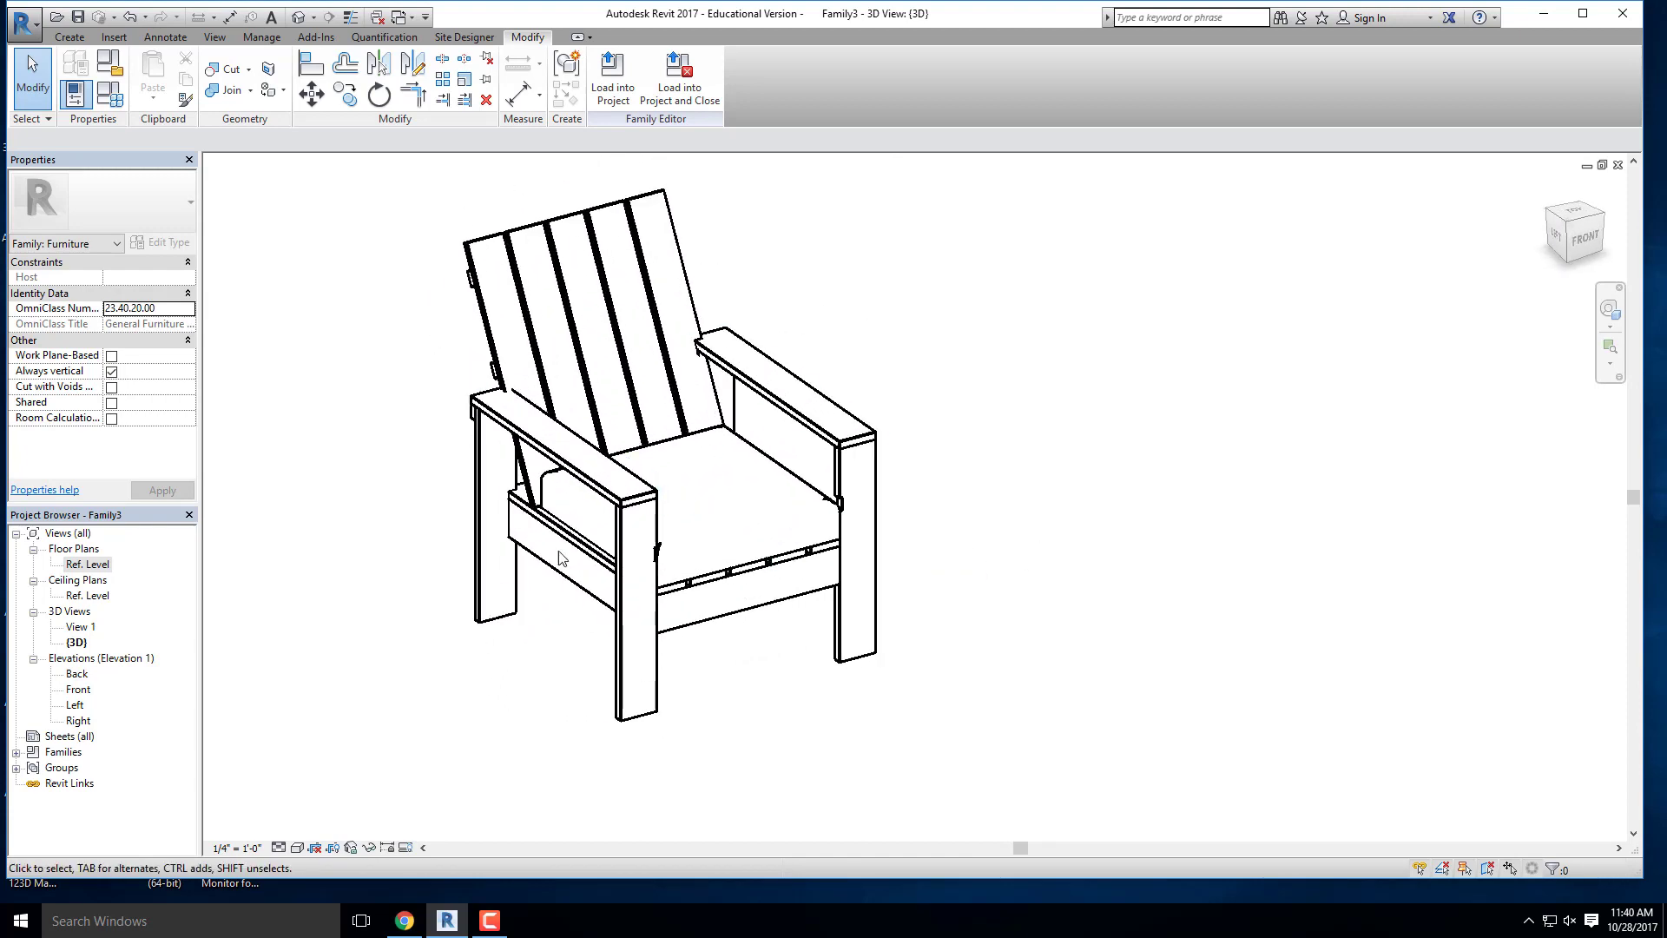
scroll(599, 483, "up", 2)
left_click(946, 349)
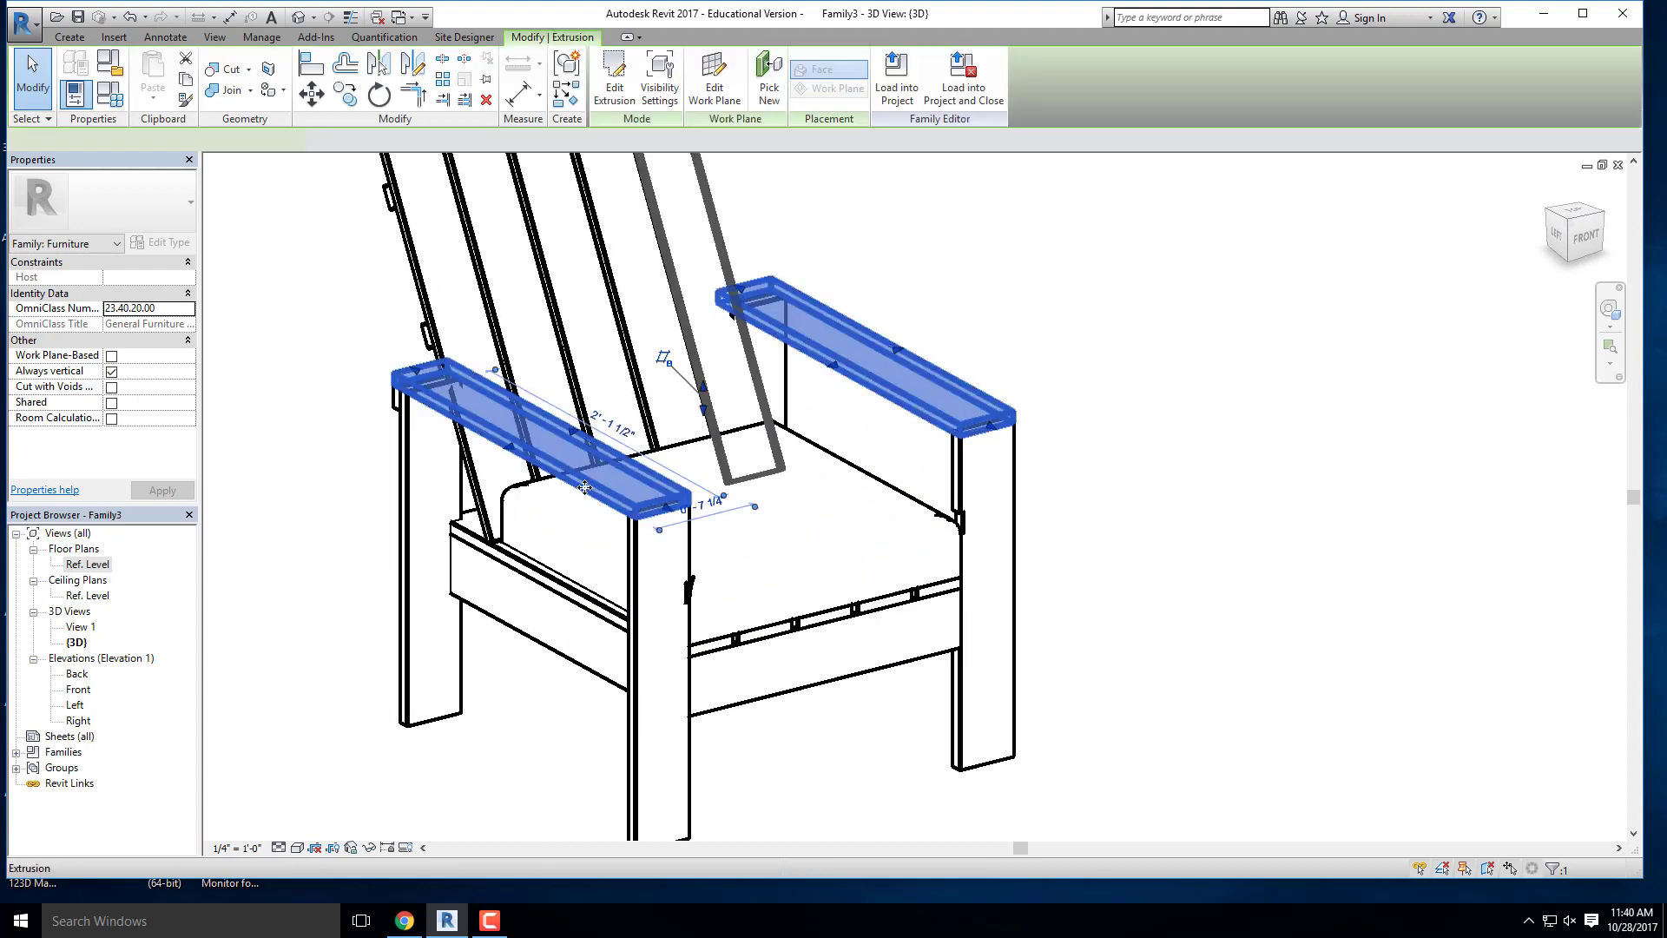
left_click(1091, 377)
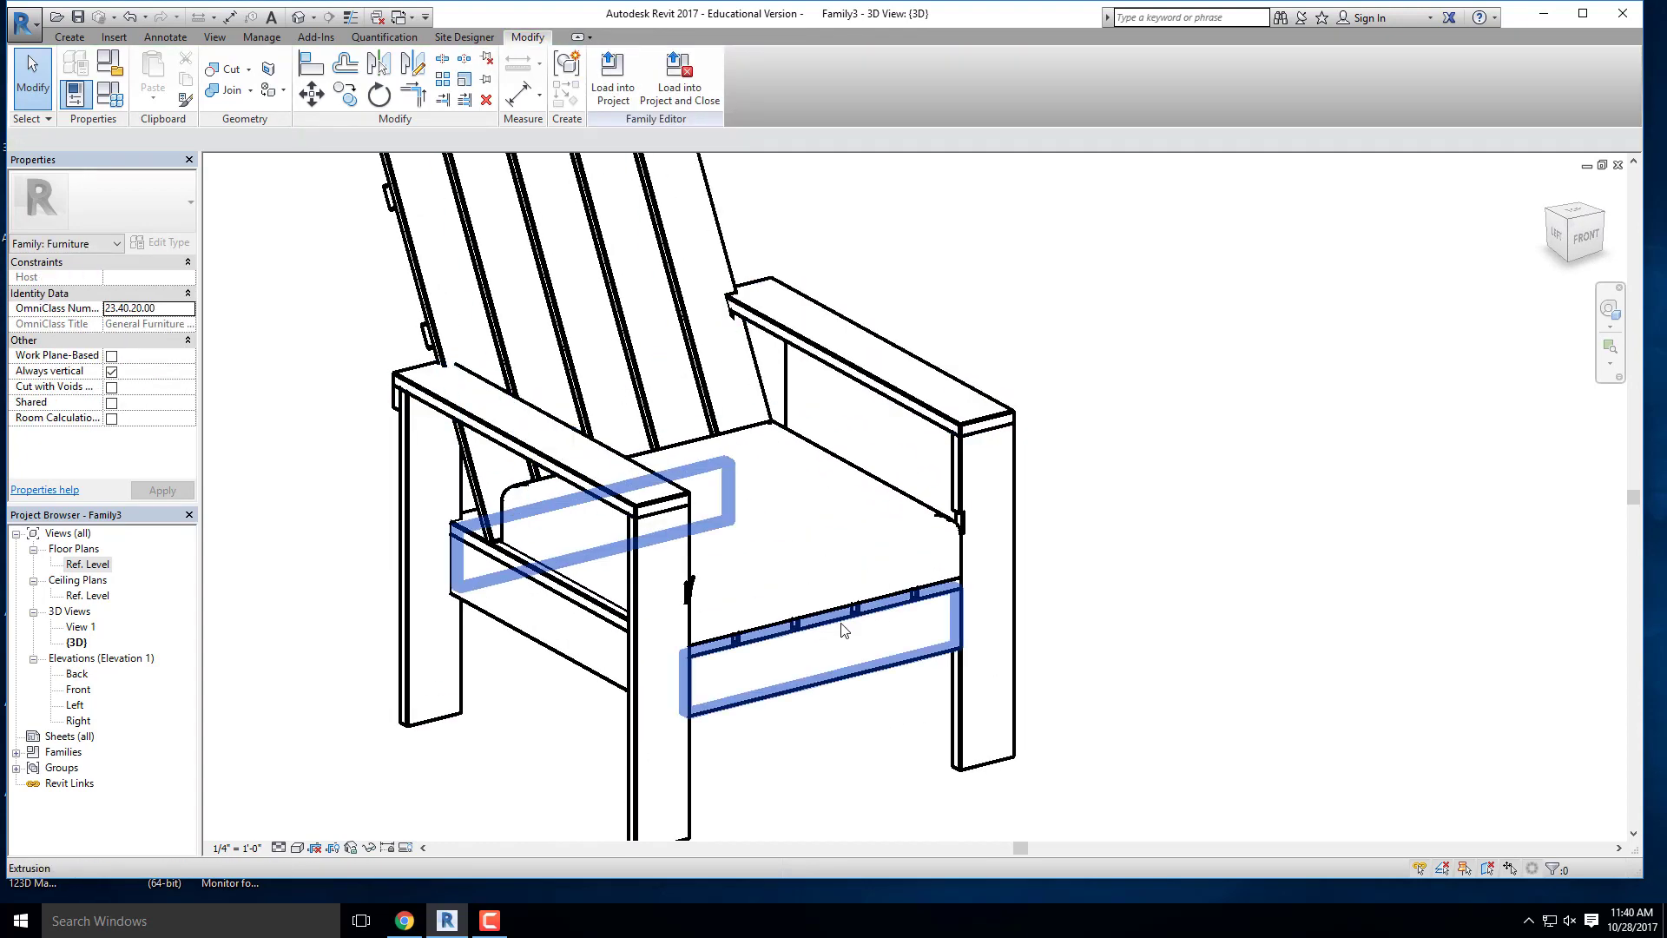
scroll(608, 521, "down", 3)
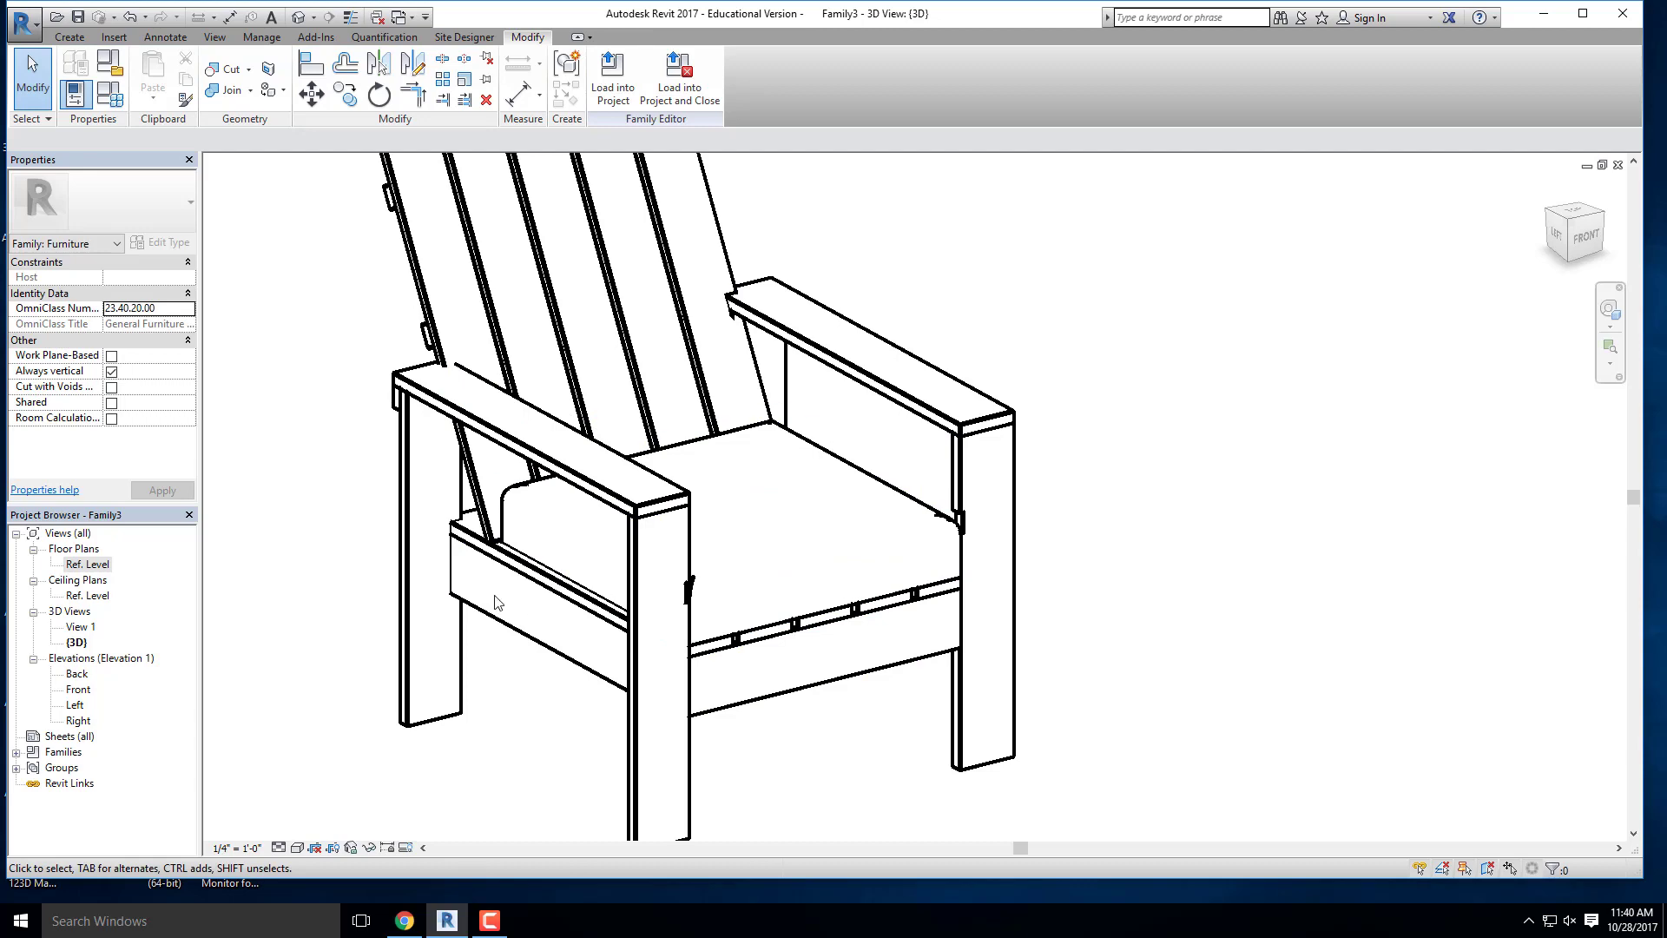
middle_click_drag(573, 438, 545, 436, "shift")
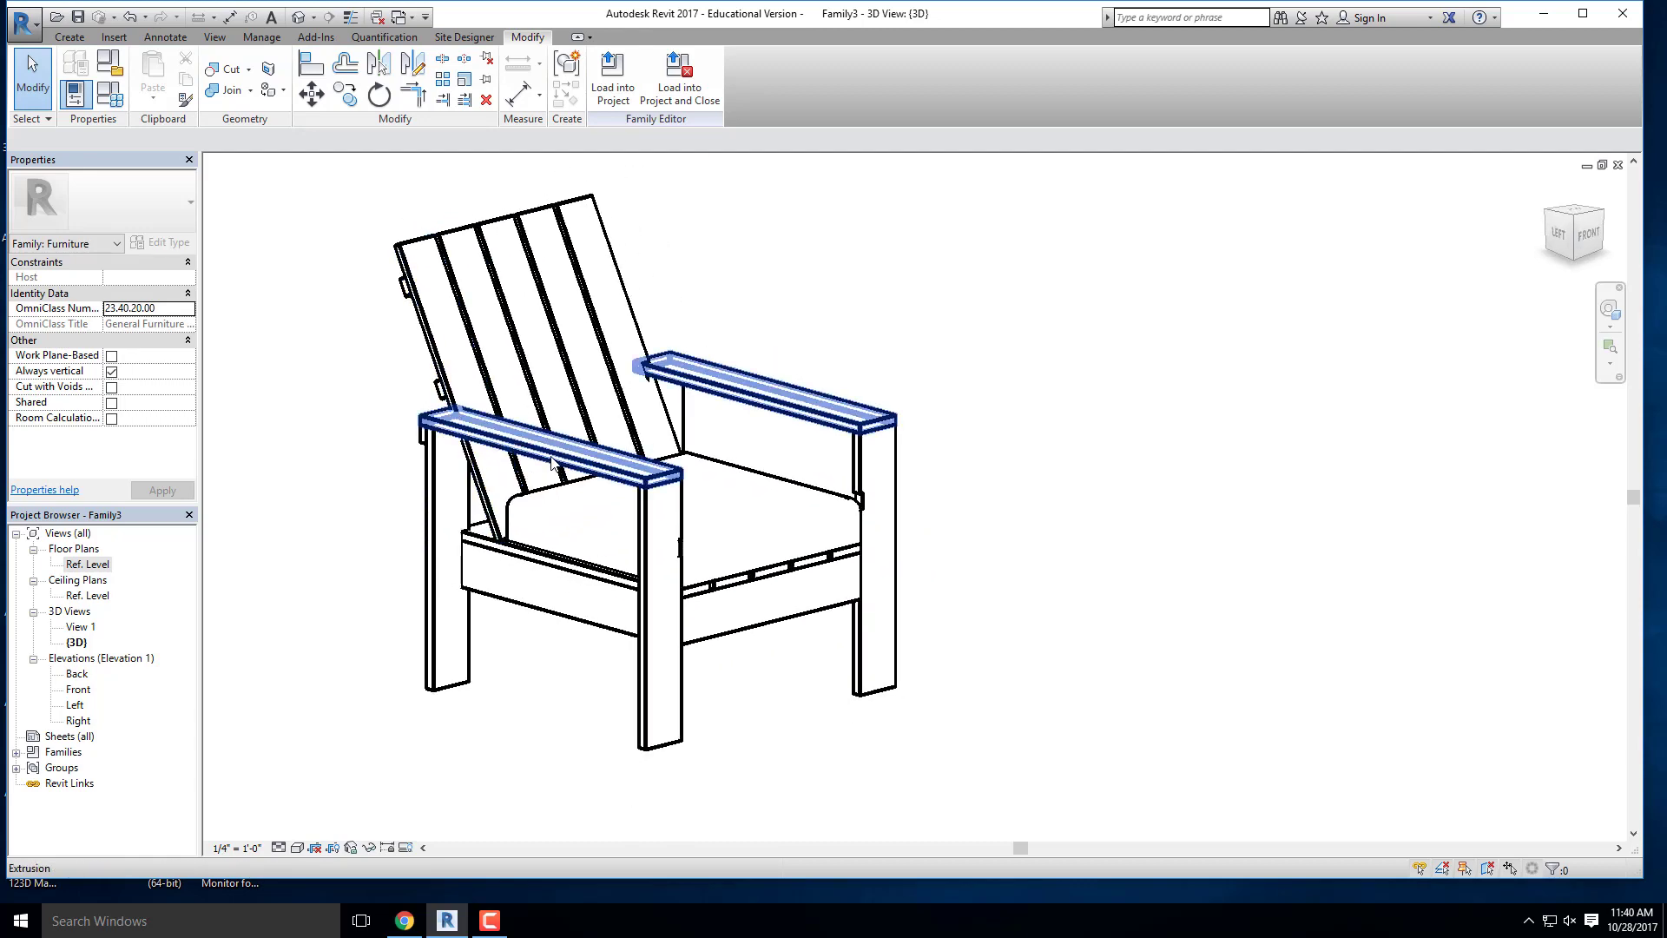
Step: Select the armrests together with all five slats of the backrest
left_click(545, 436)
left_click(443, 321, "ctrl")
left_click(542, 274, "ctrl")
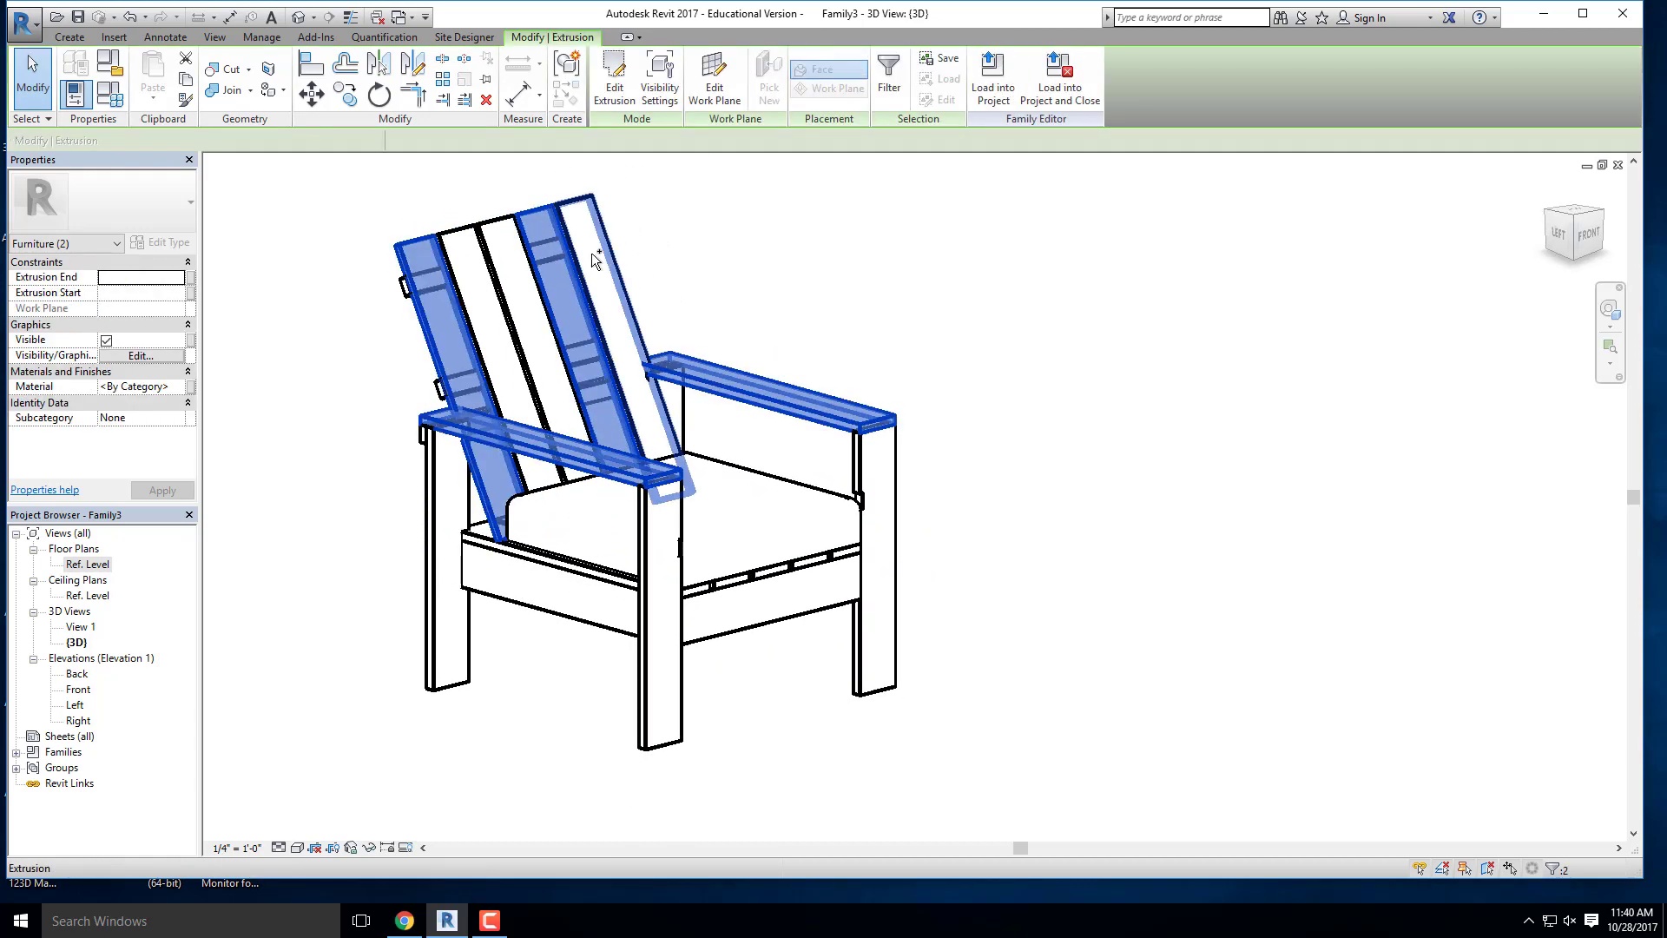
left_click(578, 251, "ctrl")
left_click(483, 231, "ctrl")
left_click(465, 230, "ctrl")
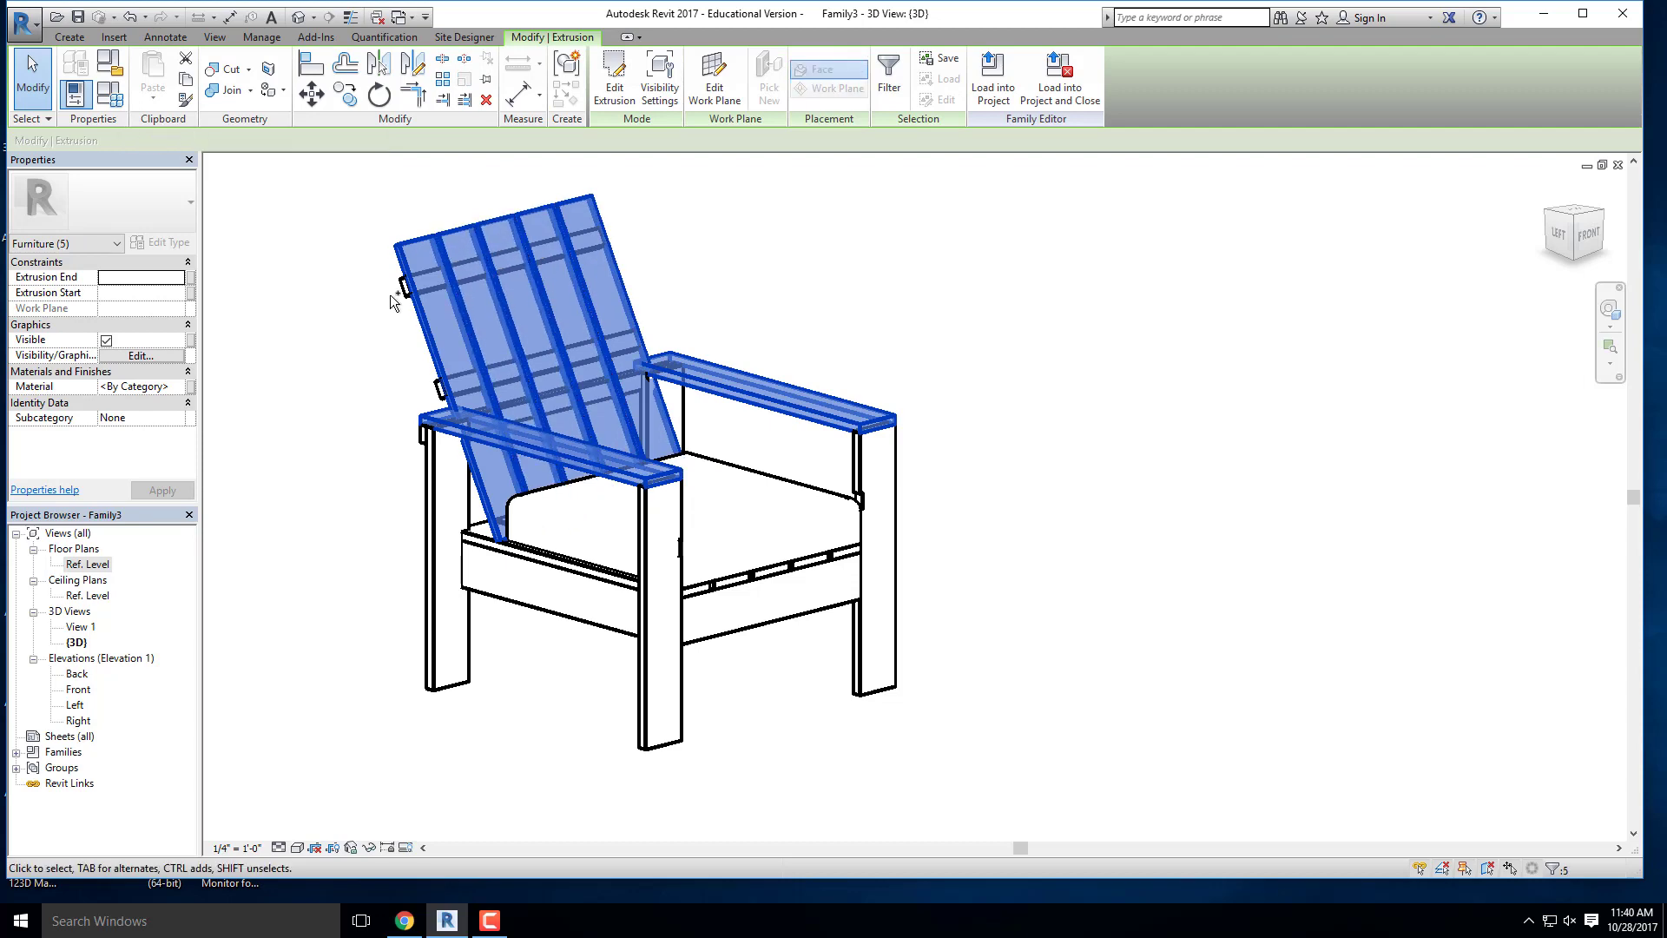
Step: Add the backrest's cross braces, the legs and the side and front seat rails to the selection
left_click(403, 290, "ctrl")
left_click(424, 472, "ctrl")
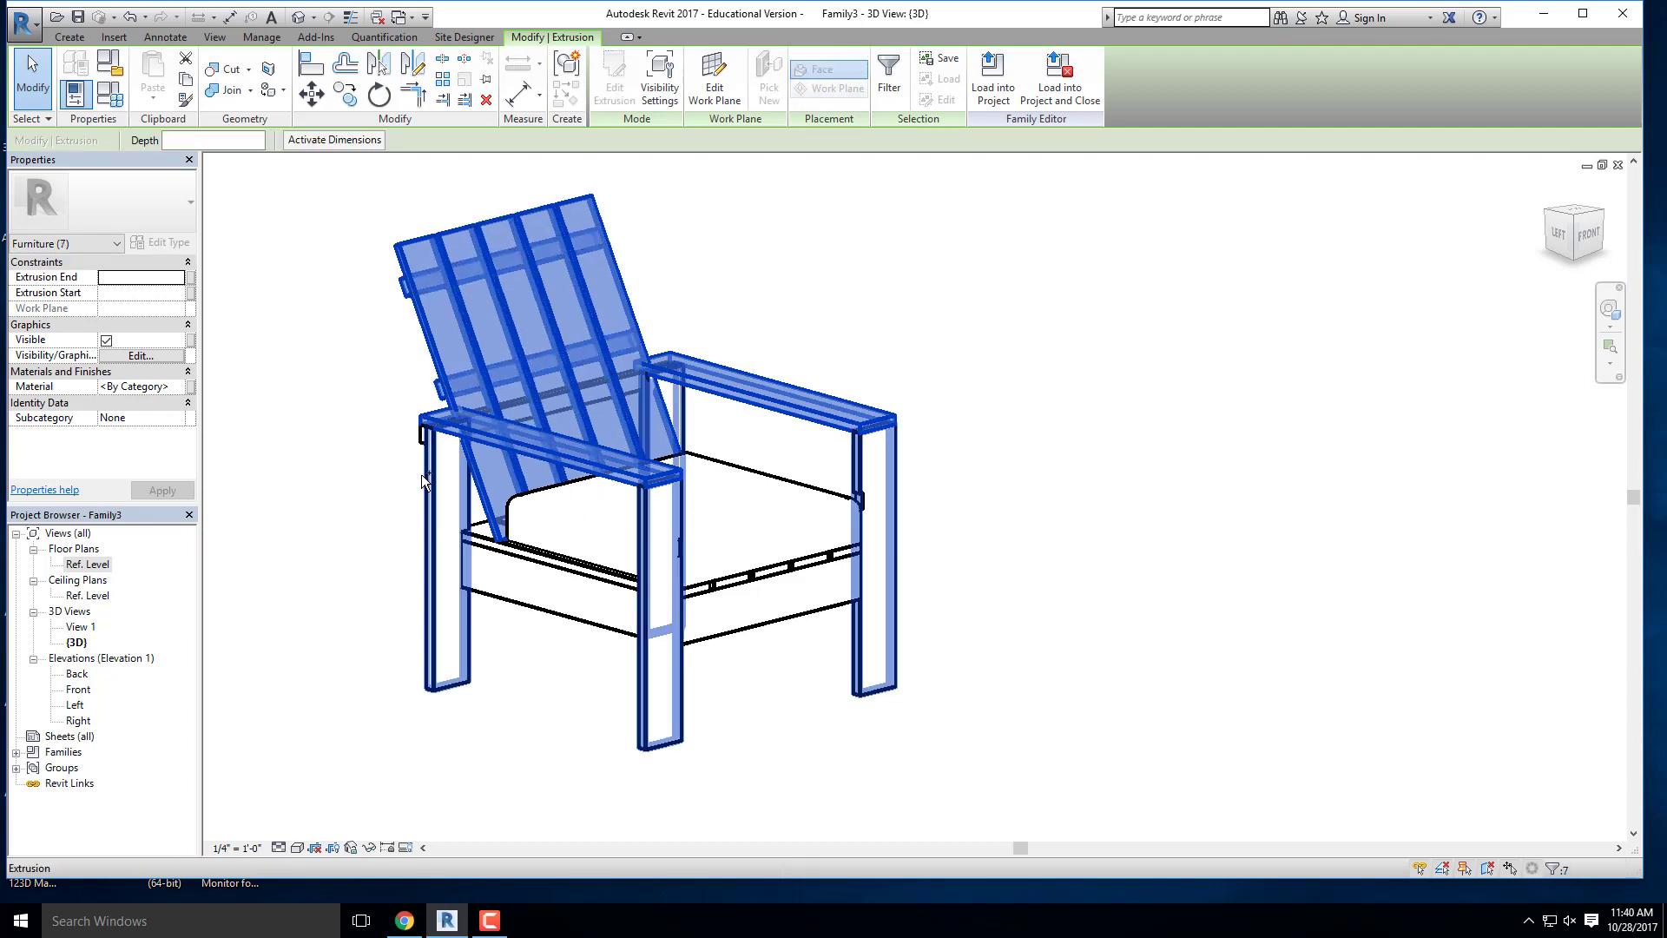
left_click(507, 597, "ctrl")
left_click(731, 631, "ctrl")
Step: Add the seat slats and the rear crosspiece behind the backrest to the selection, leaving out the cushion
scroll(720, 620, "up", 5)
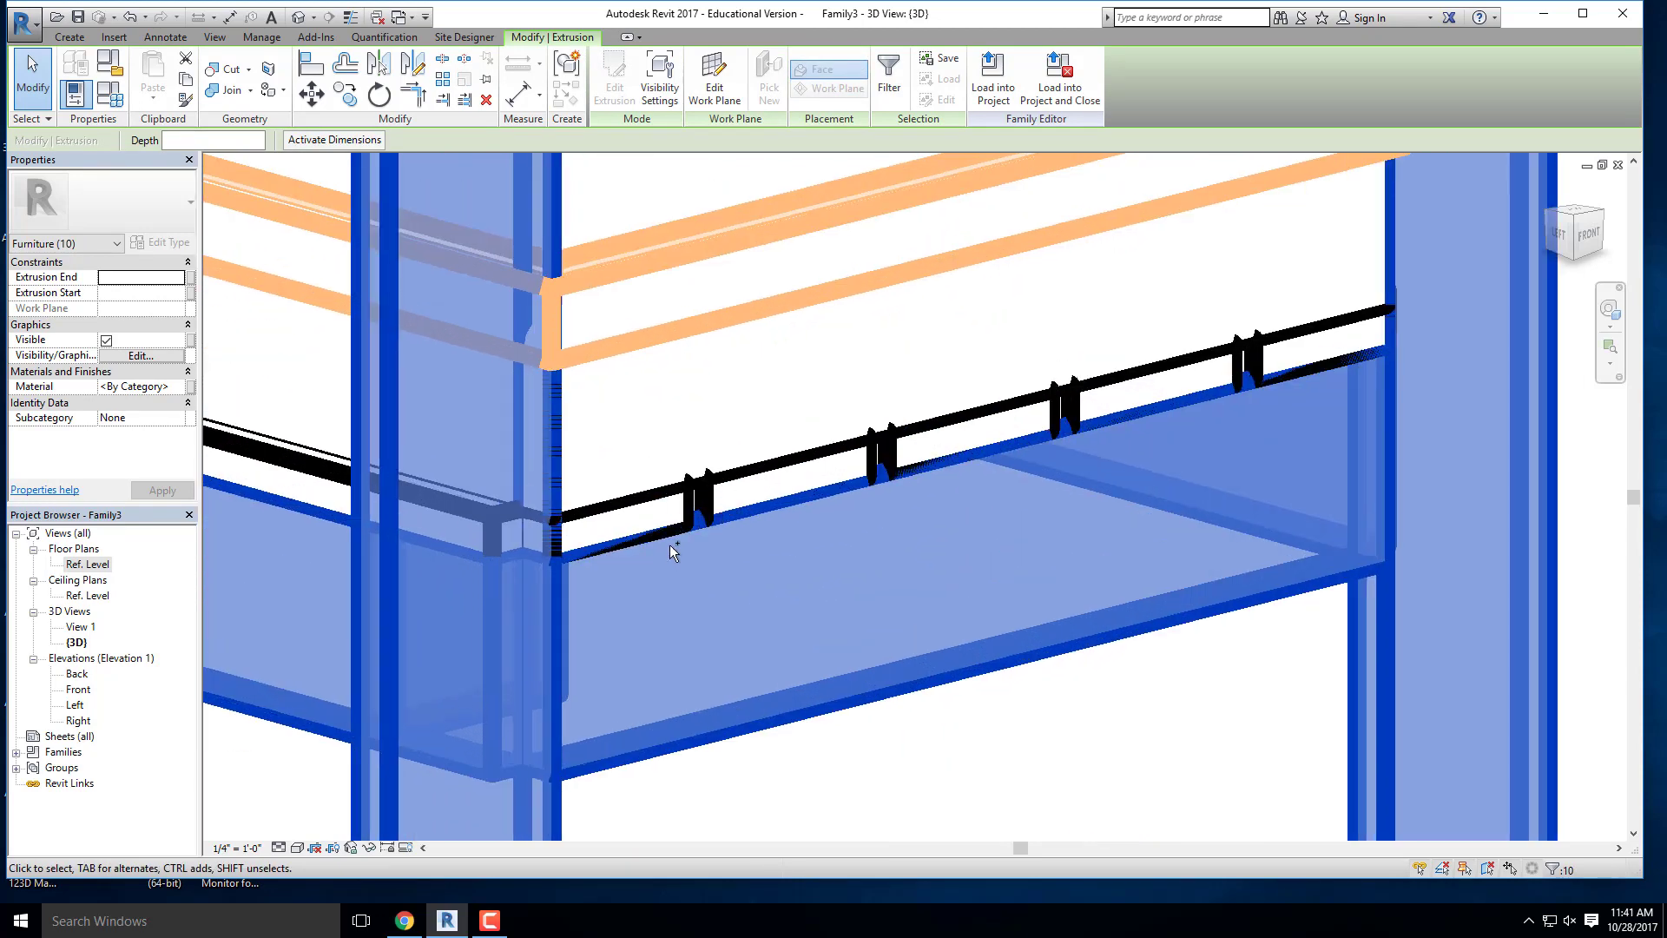
left_click(687, 511, "ctrl")
scroll(893, 603, "down", 5)
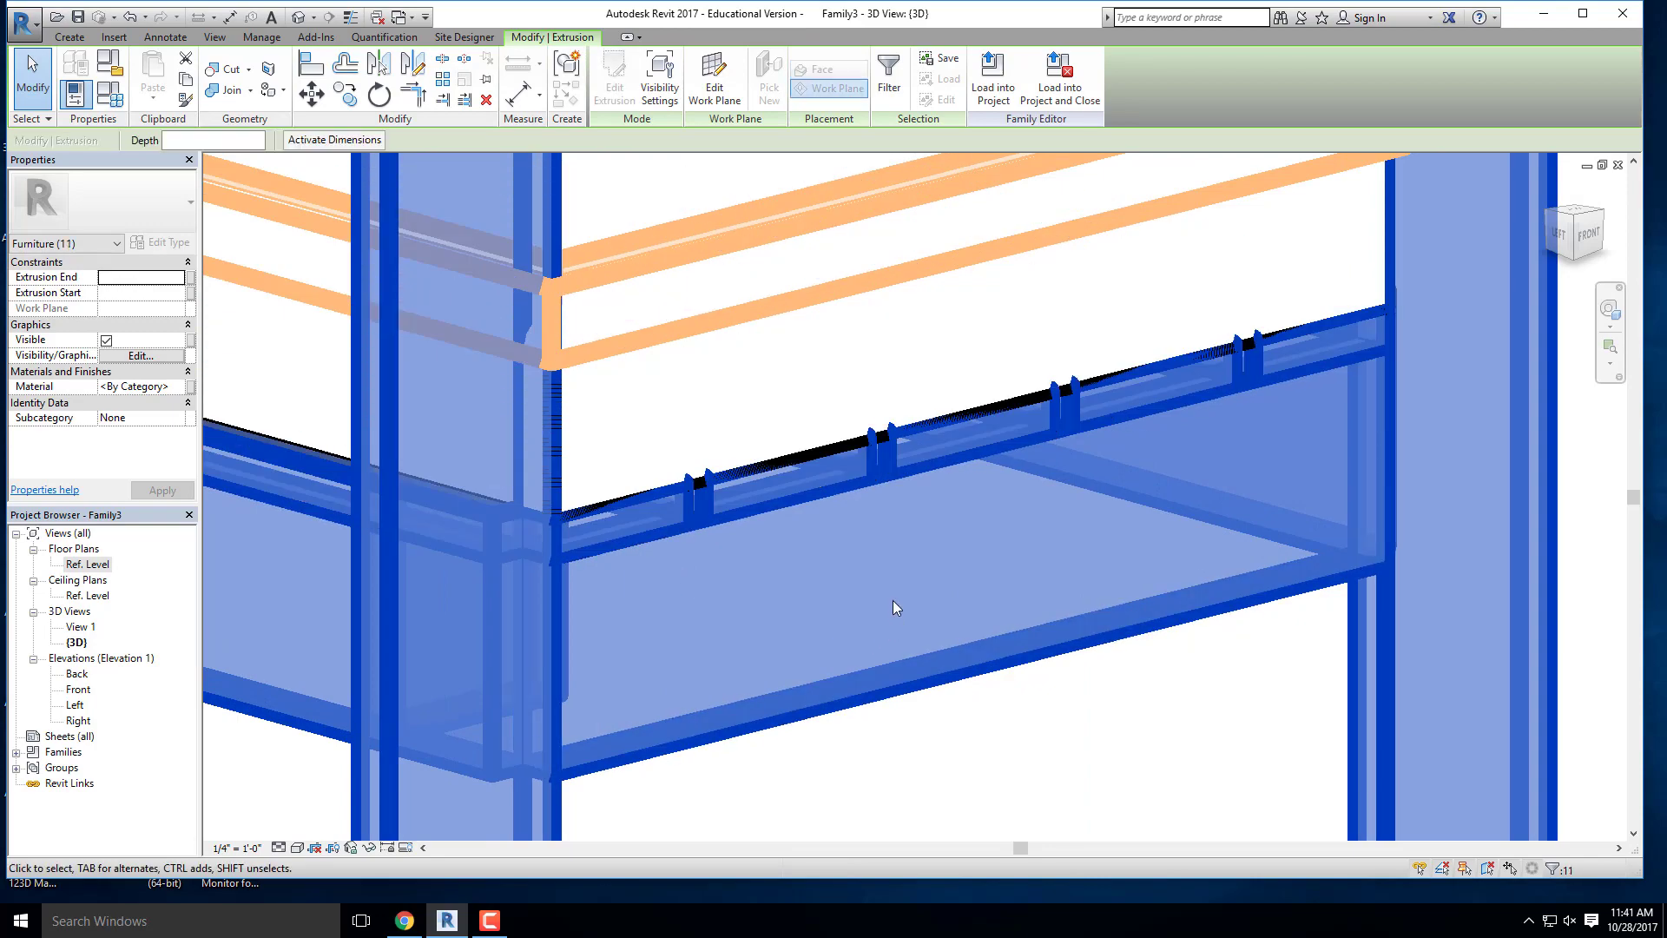
middle_click_drag(893, 619, 876, 391, "shift")
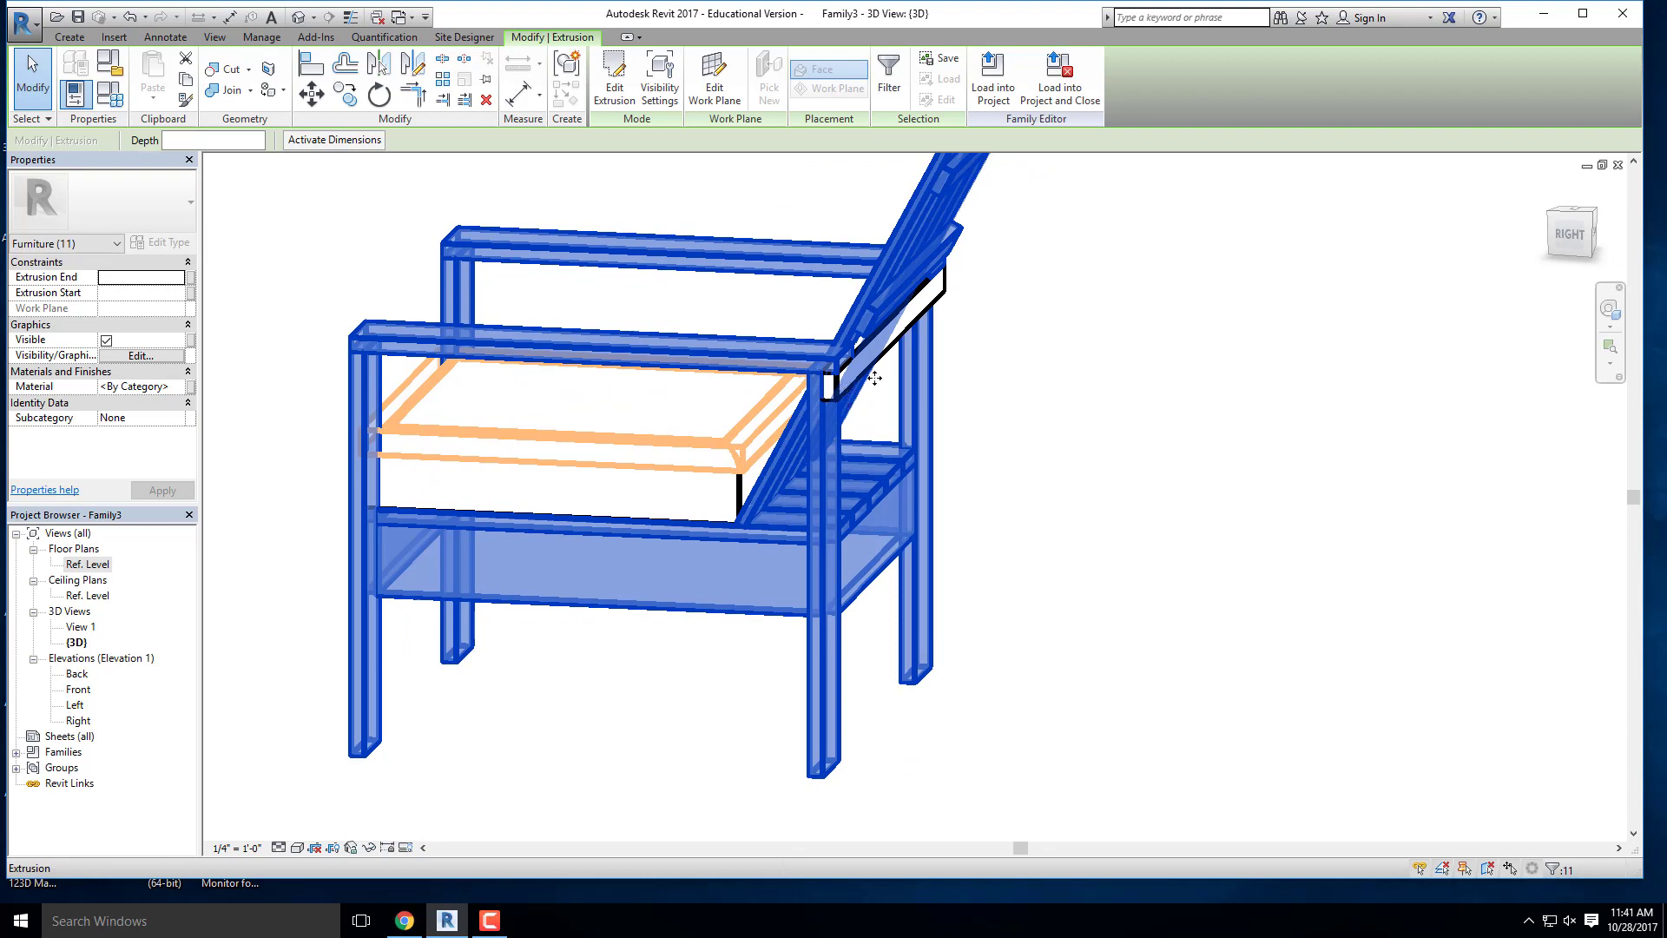
scroll(998, 322, "up", 4)
left_click(893, 267, "ctrl")
scroll(1032, 408, "down", 4)
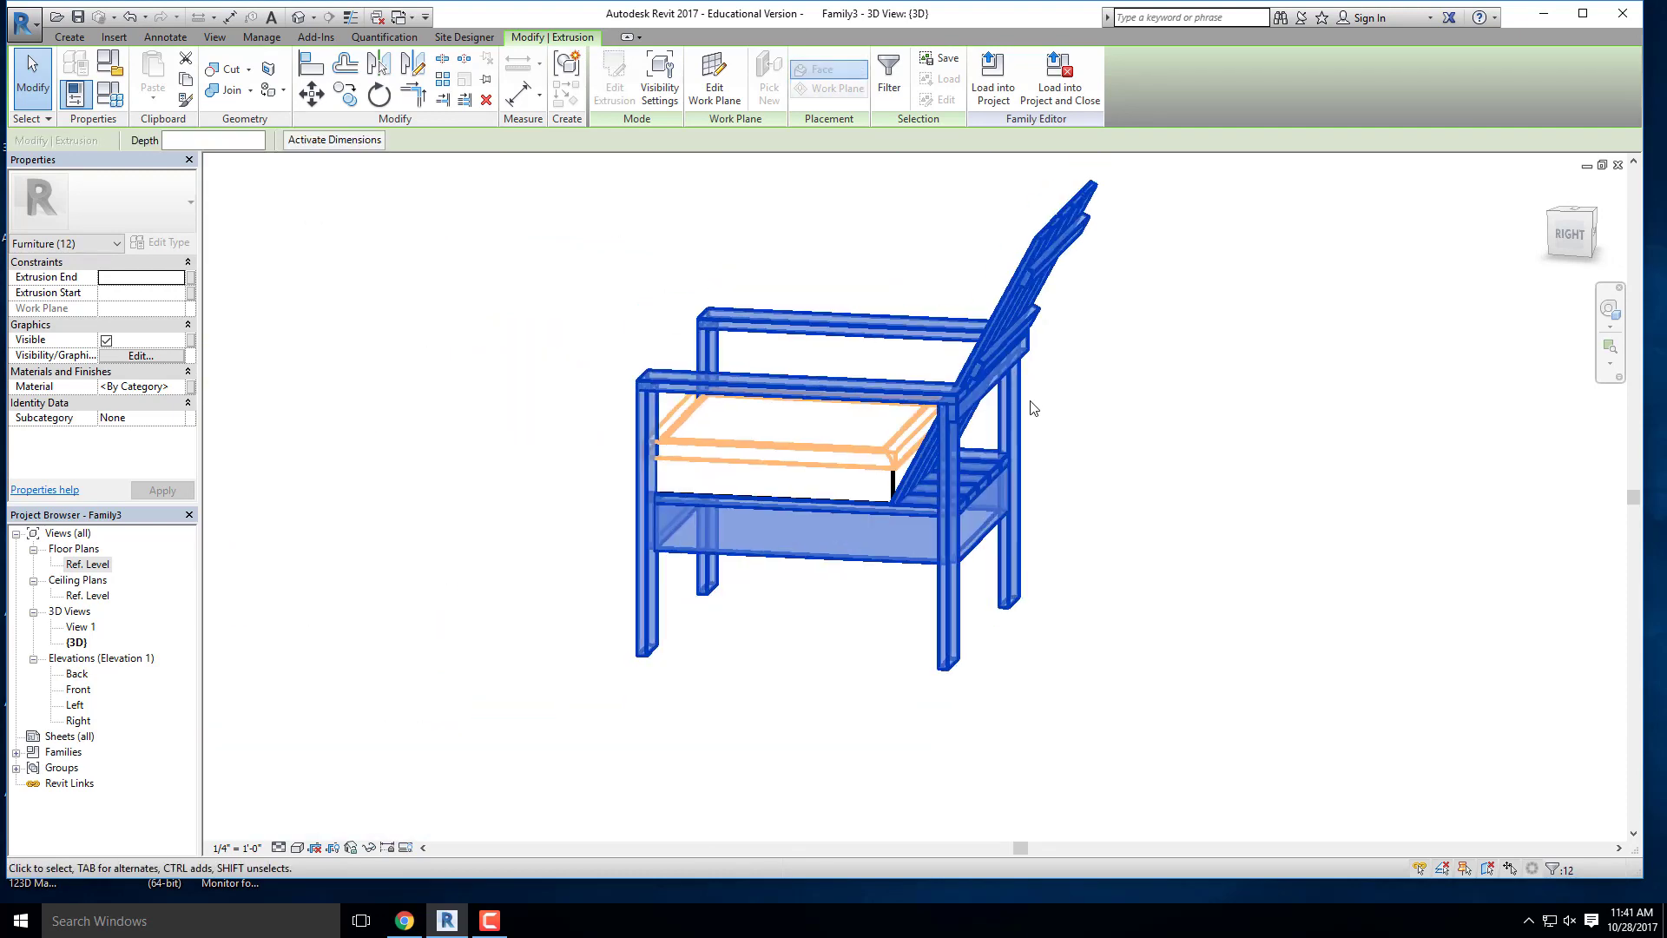
Step: Open the Material Browser for the selected wooden parts, cancel it without assigning a material, and clear the selection
middle_click_drag(827, 424, 1322, 491, "shift")
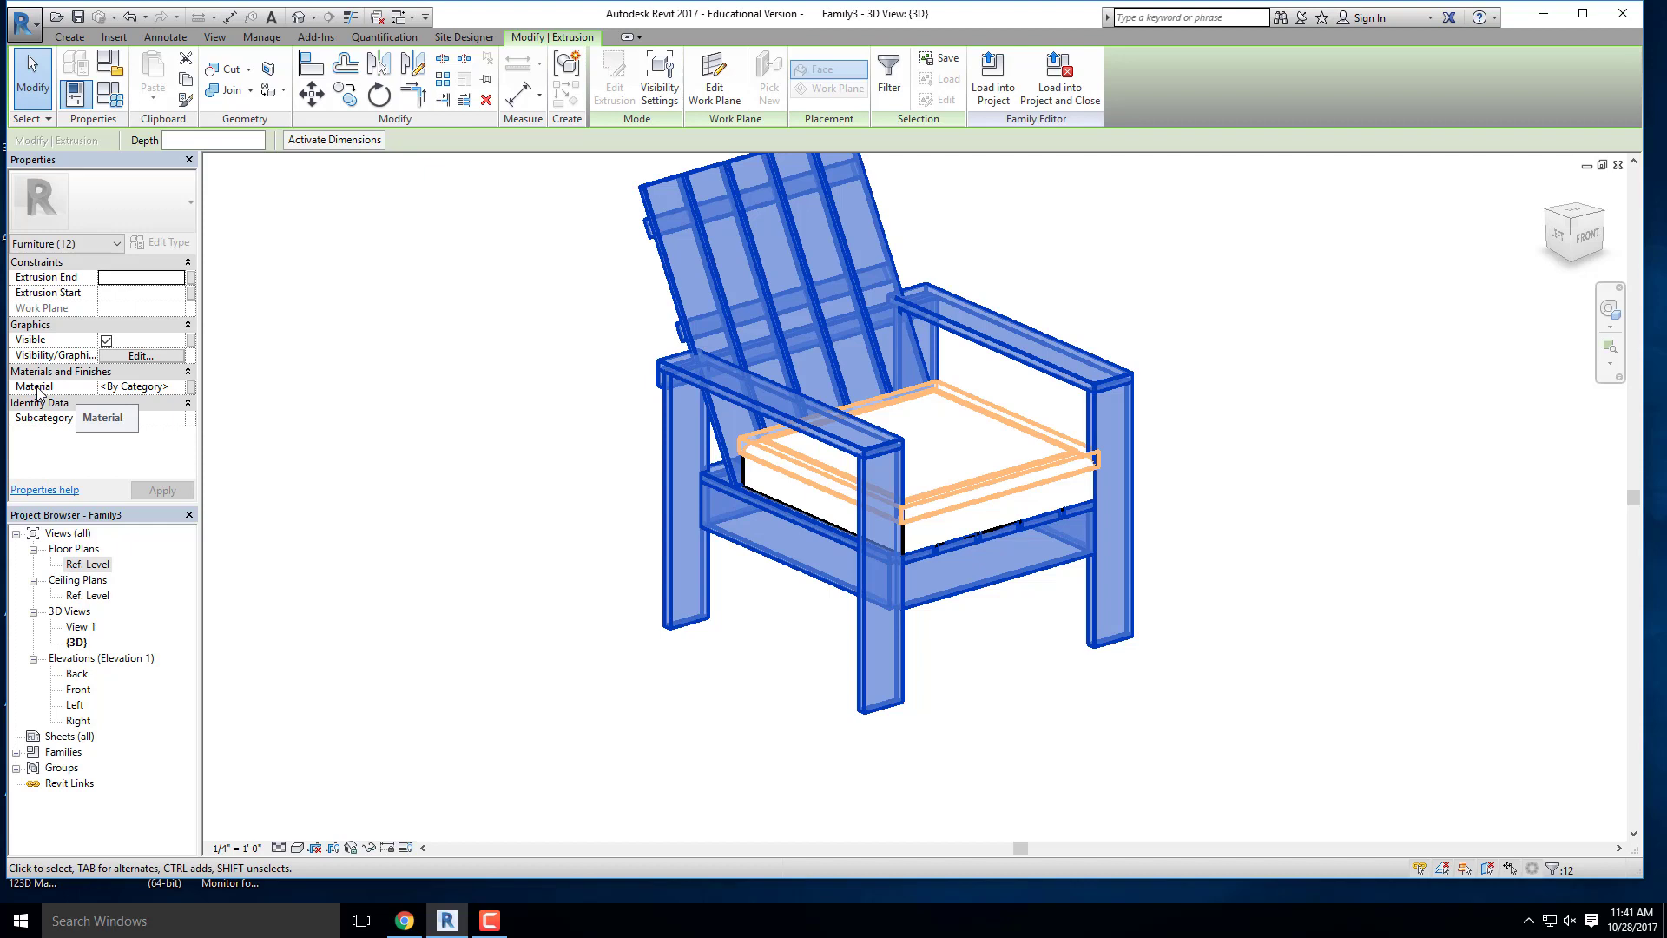
left_click(180, 390)
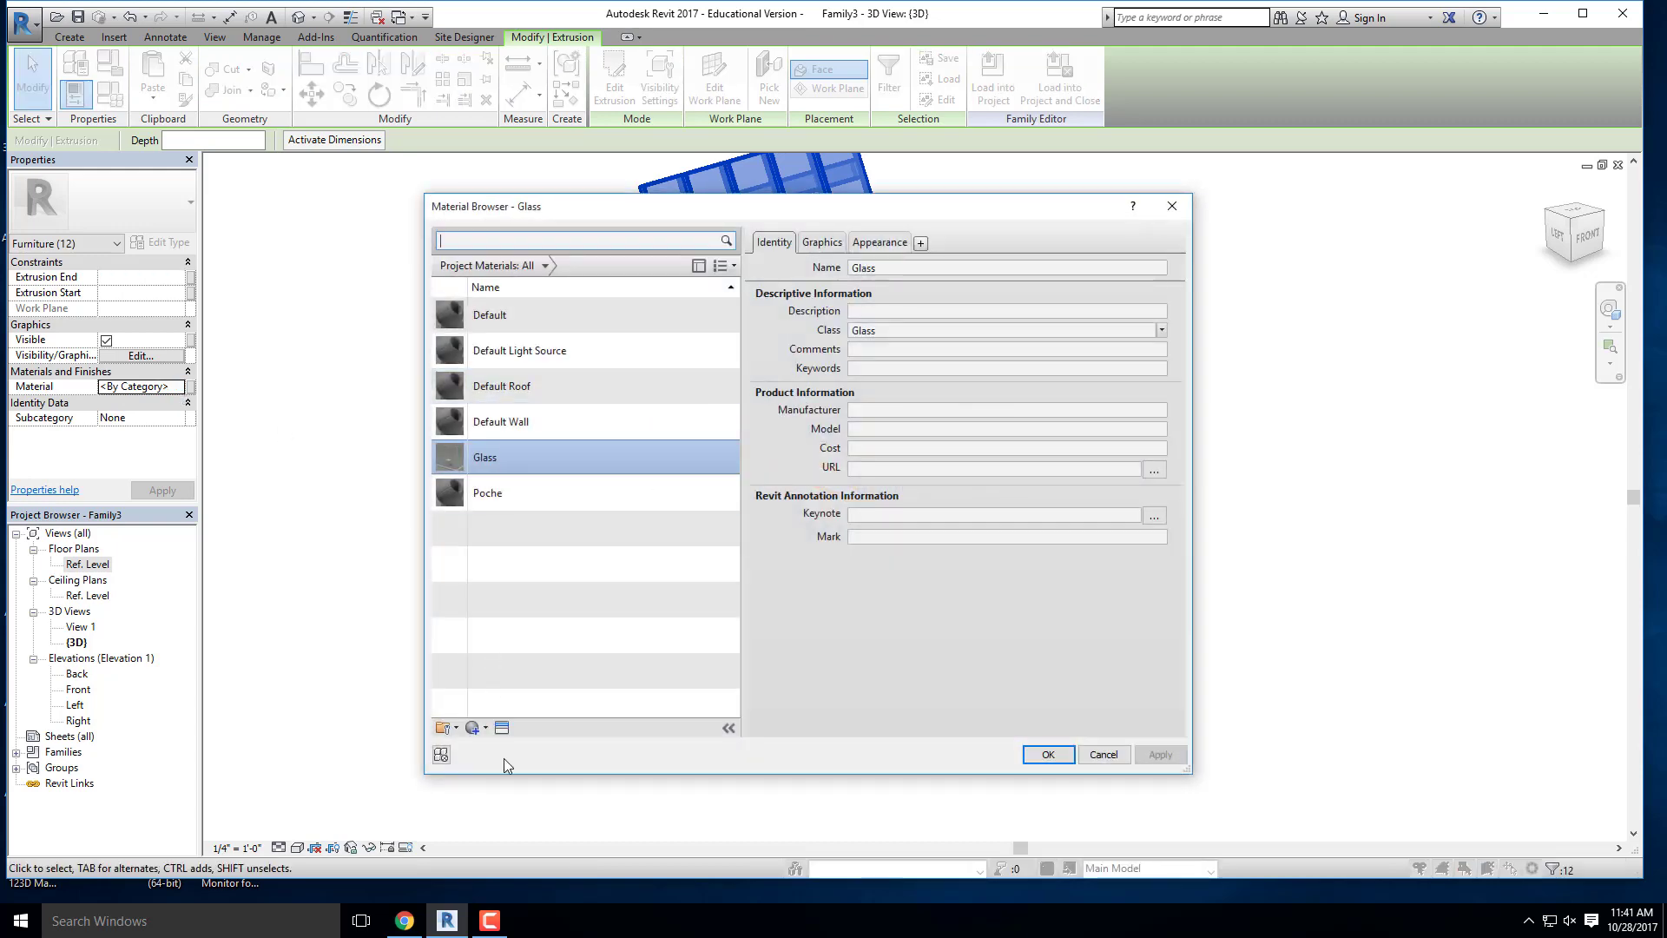
left_click(1113, 760)
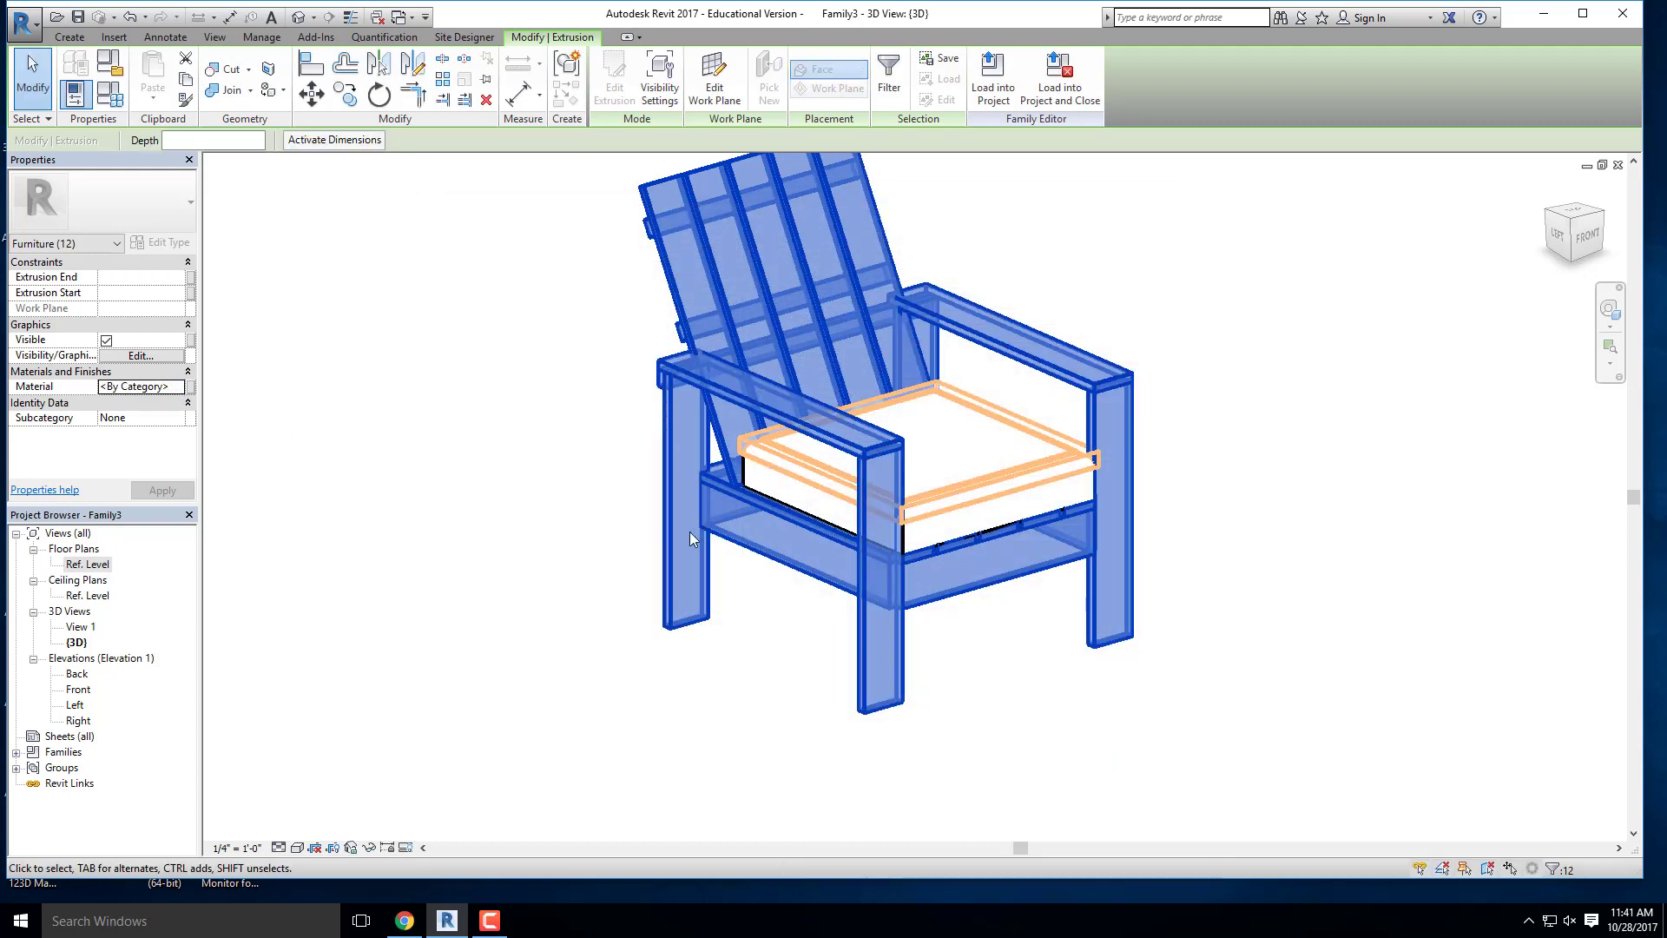
left_click(572, 495)
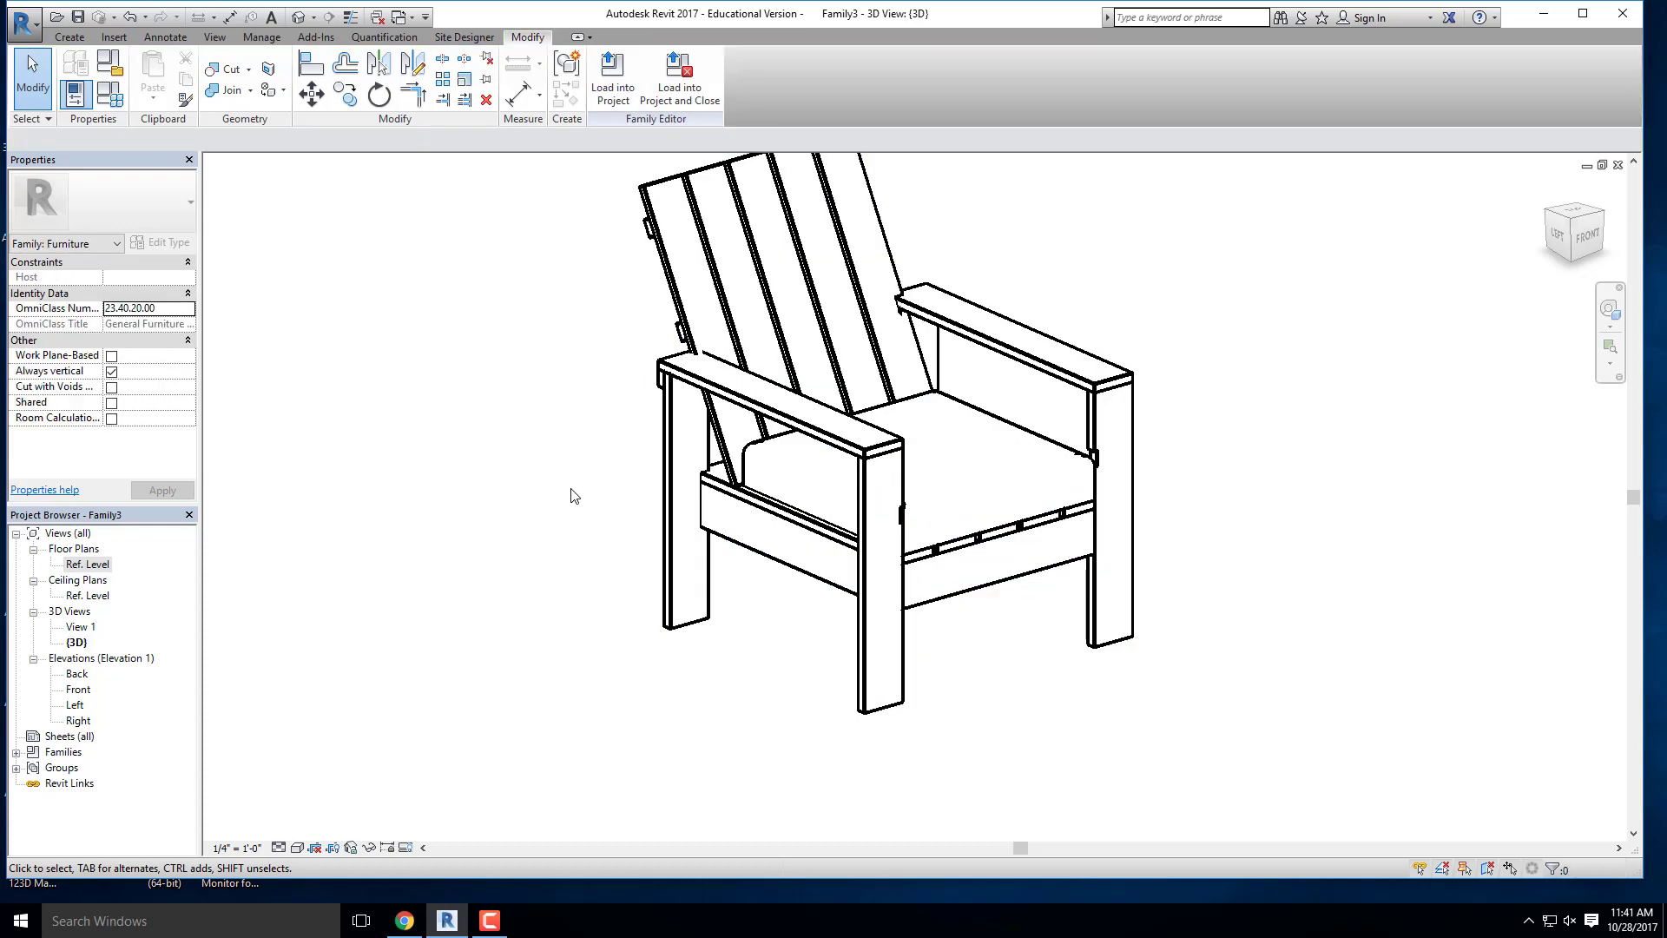
middle_click_drag(1261, 448, 1154, 565)
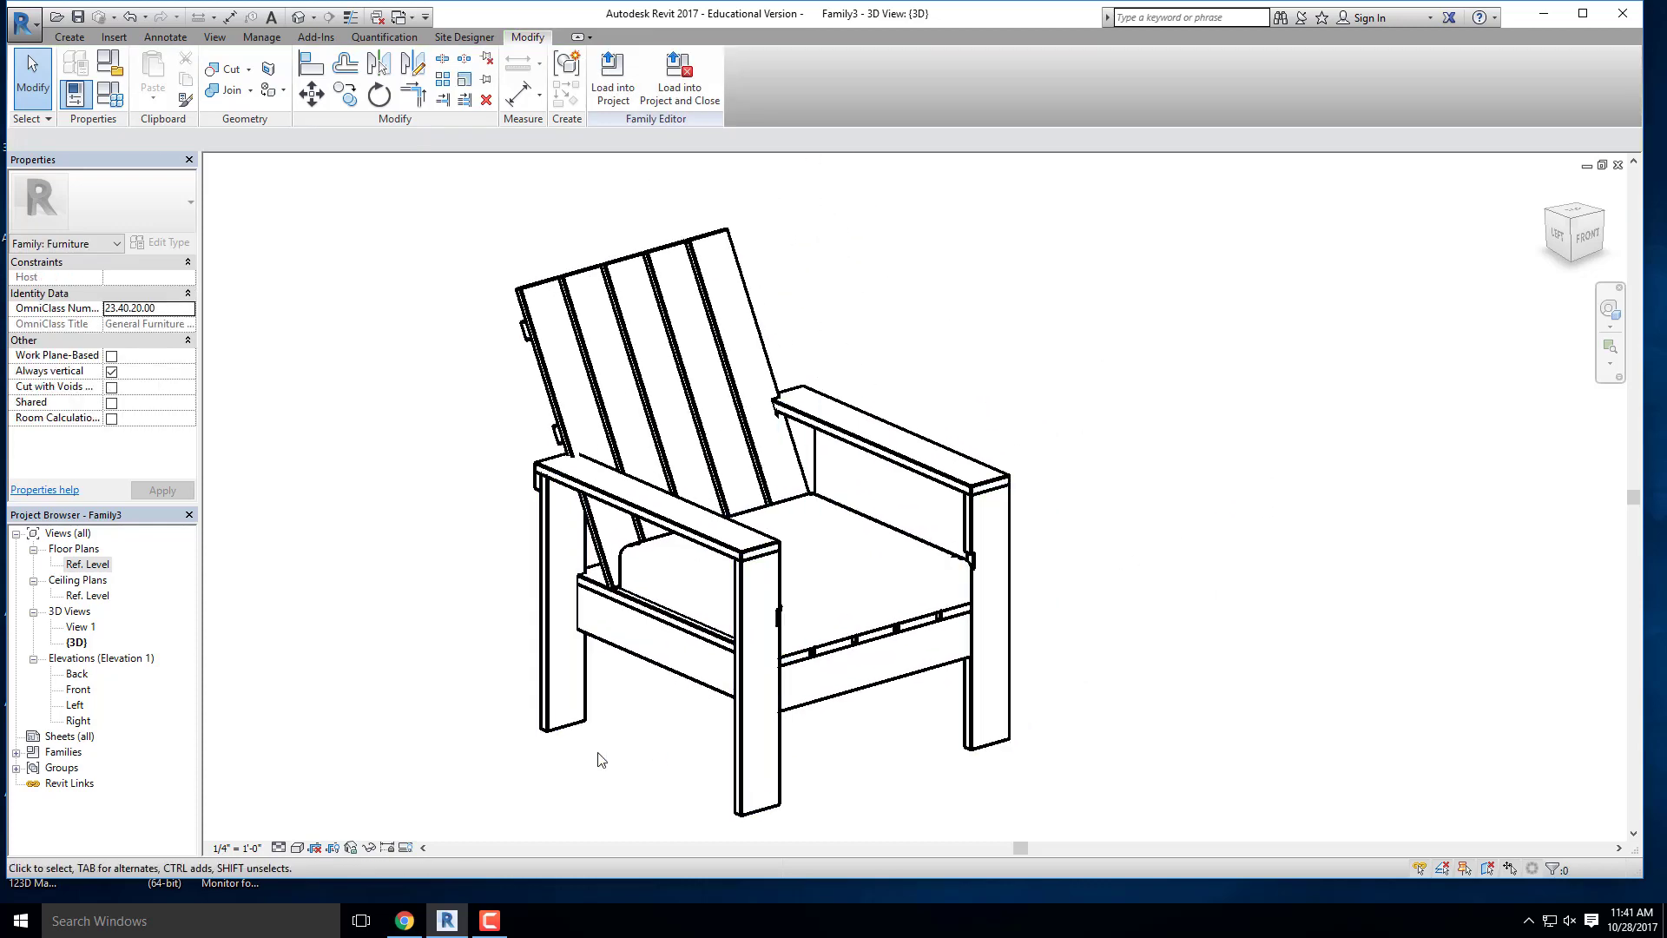
left_click(490, 921)
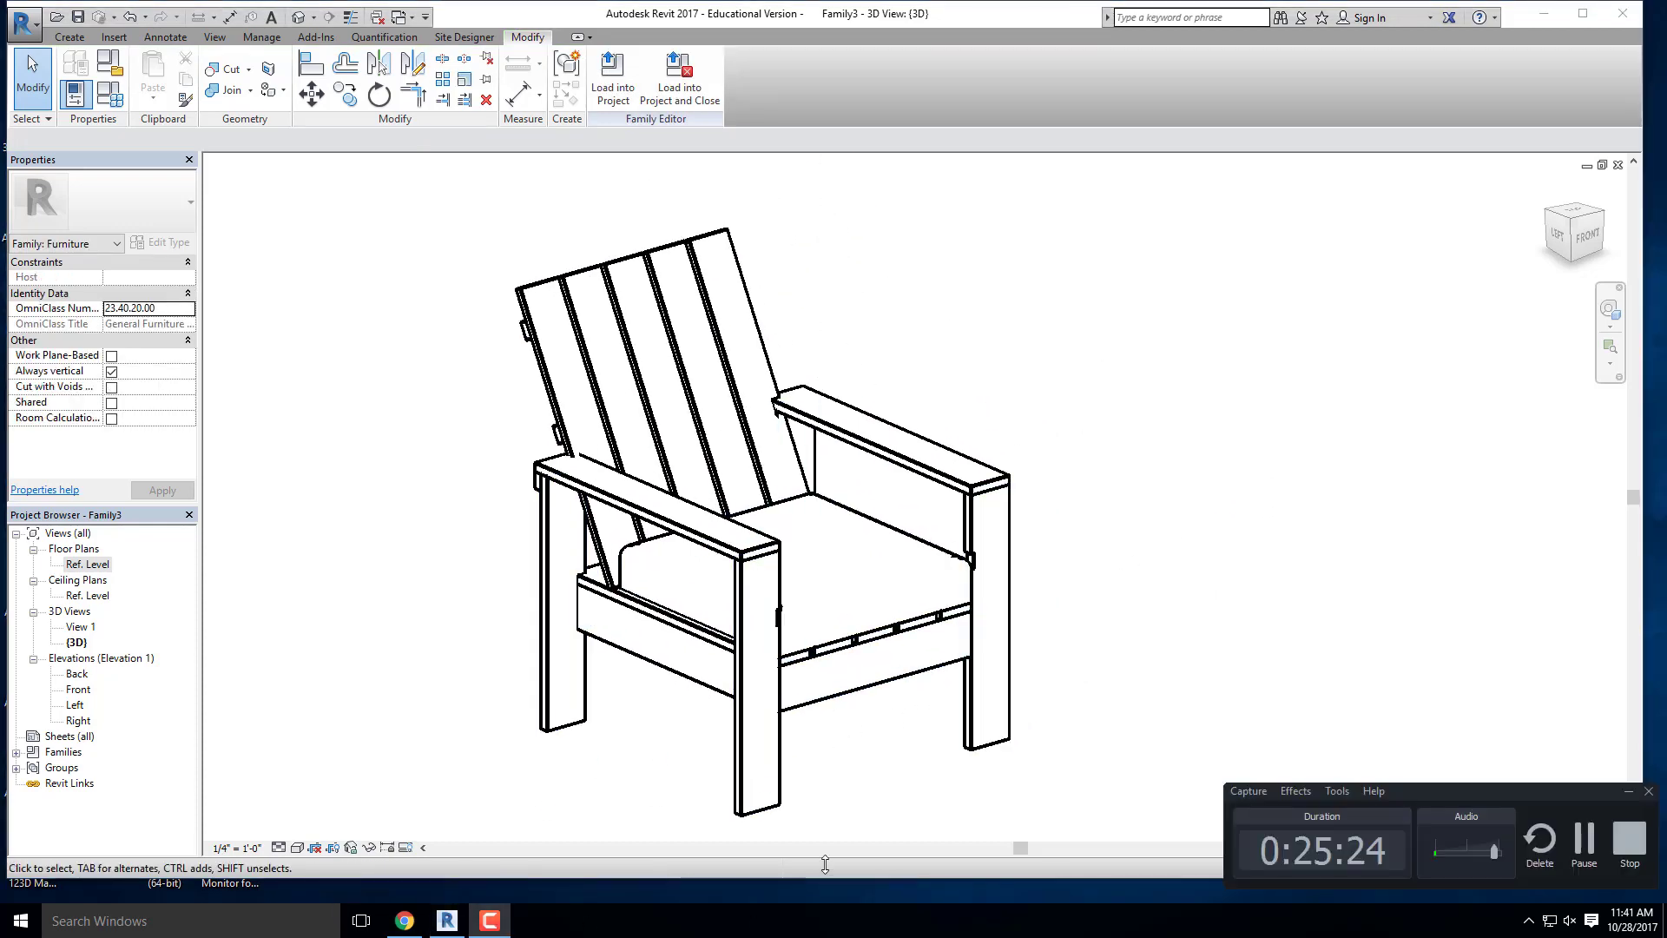